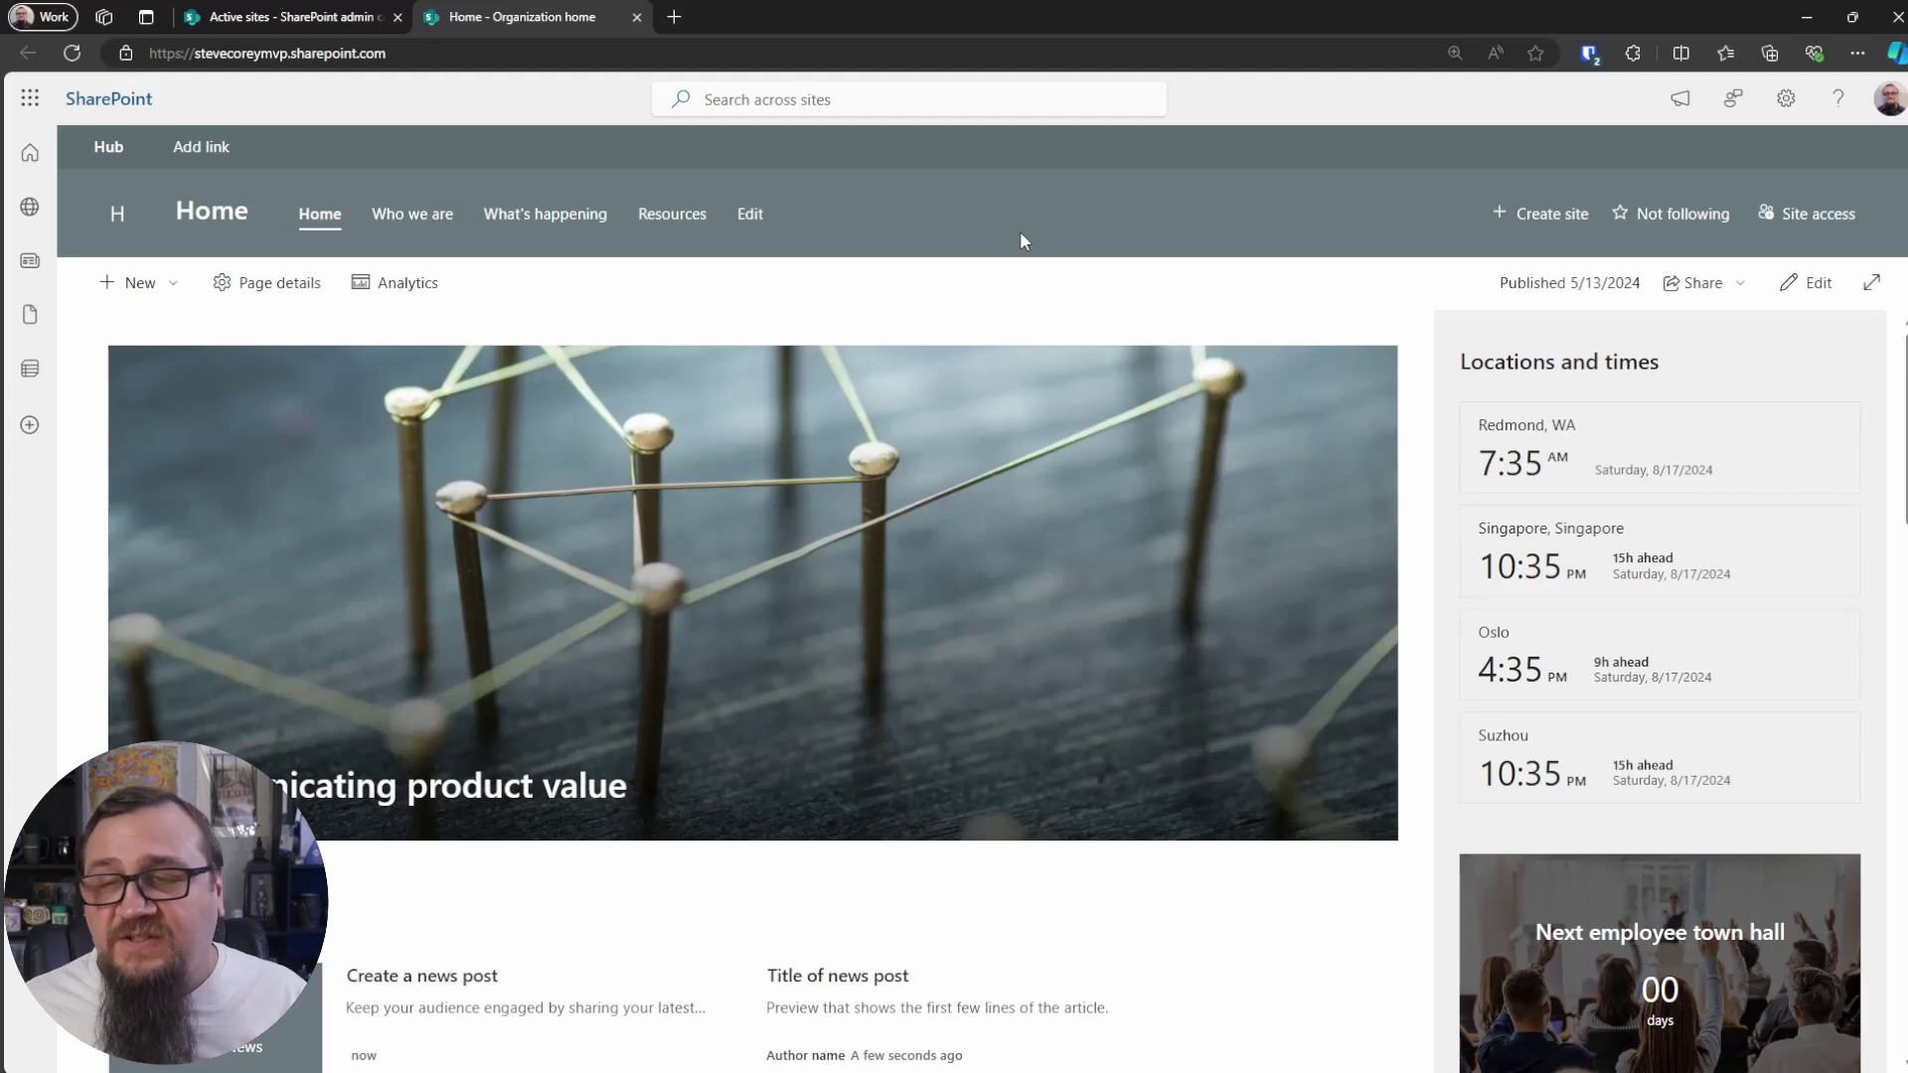
# Go through the site contents and site settings to the site's content type gallery.
pyautogui.click(1786, 98)
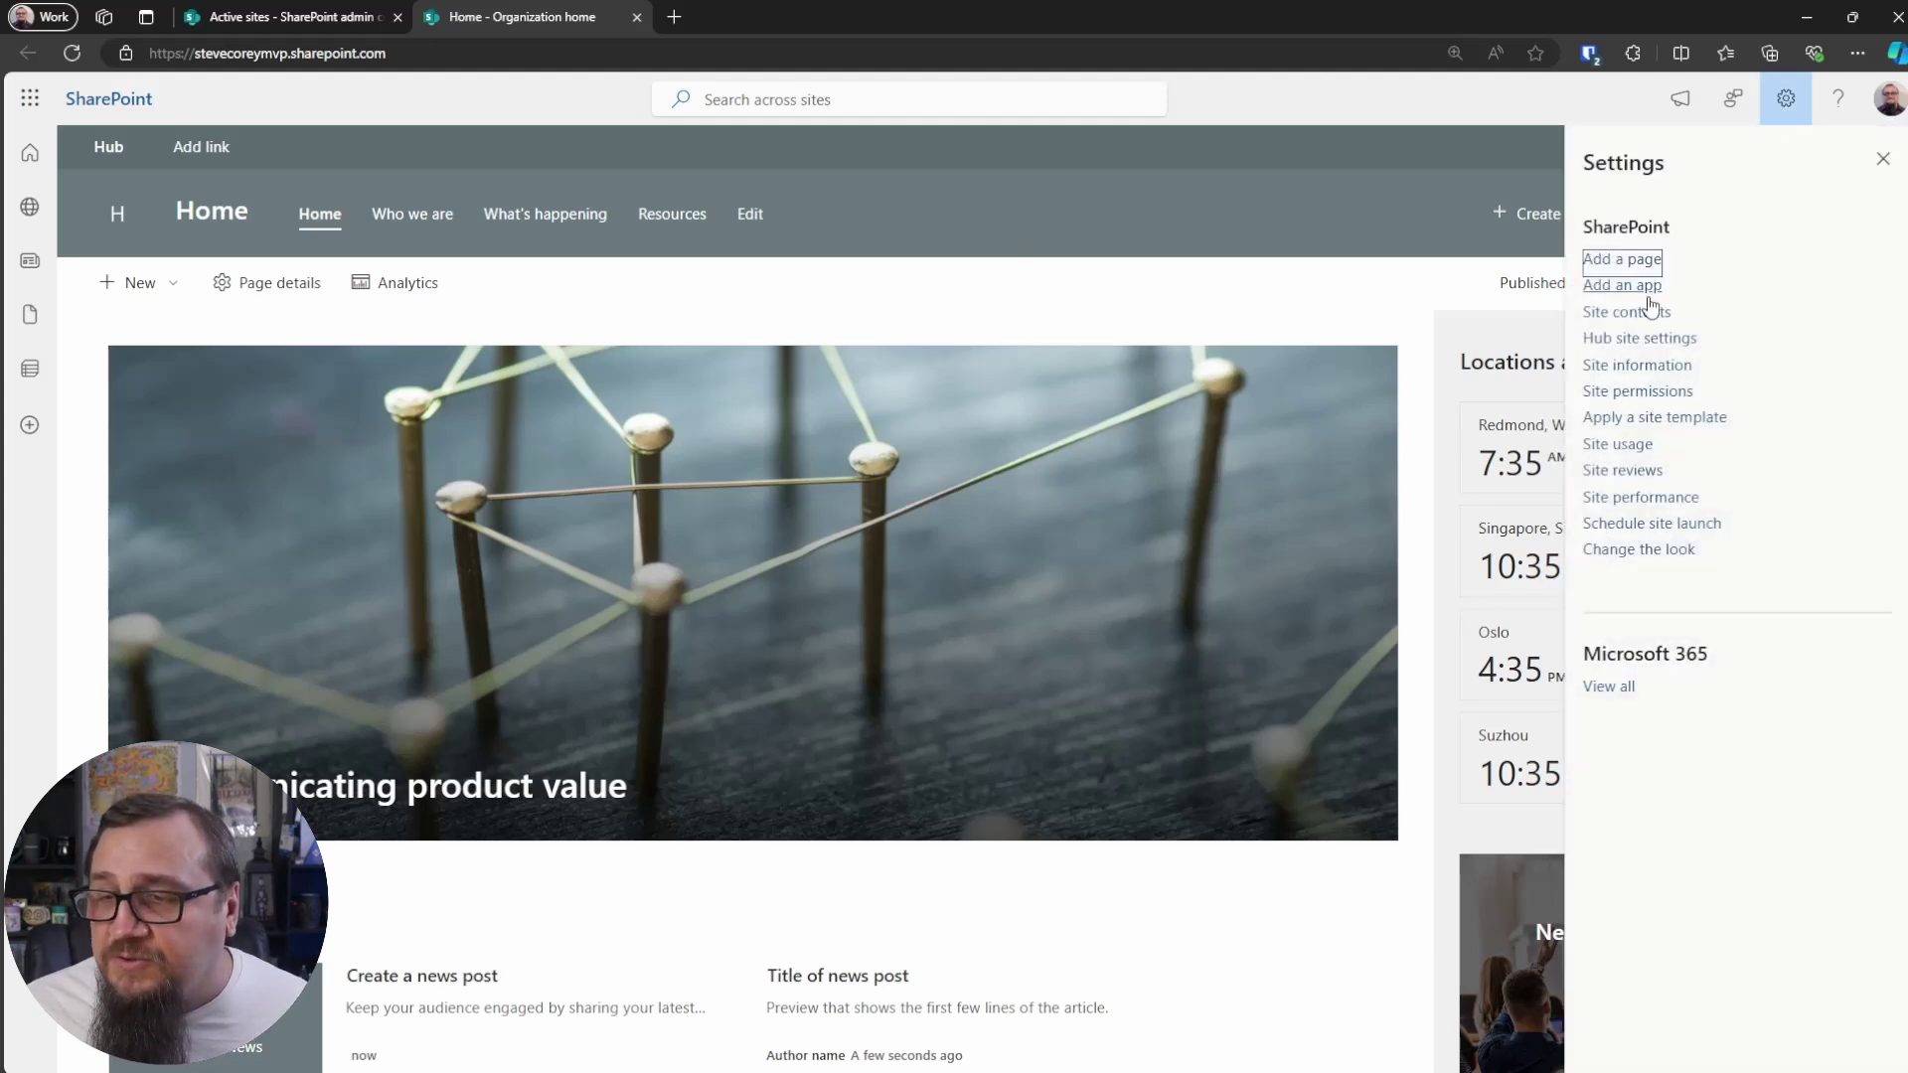
pyautogui.click(1630, 313)
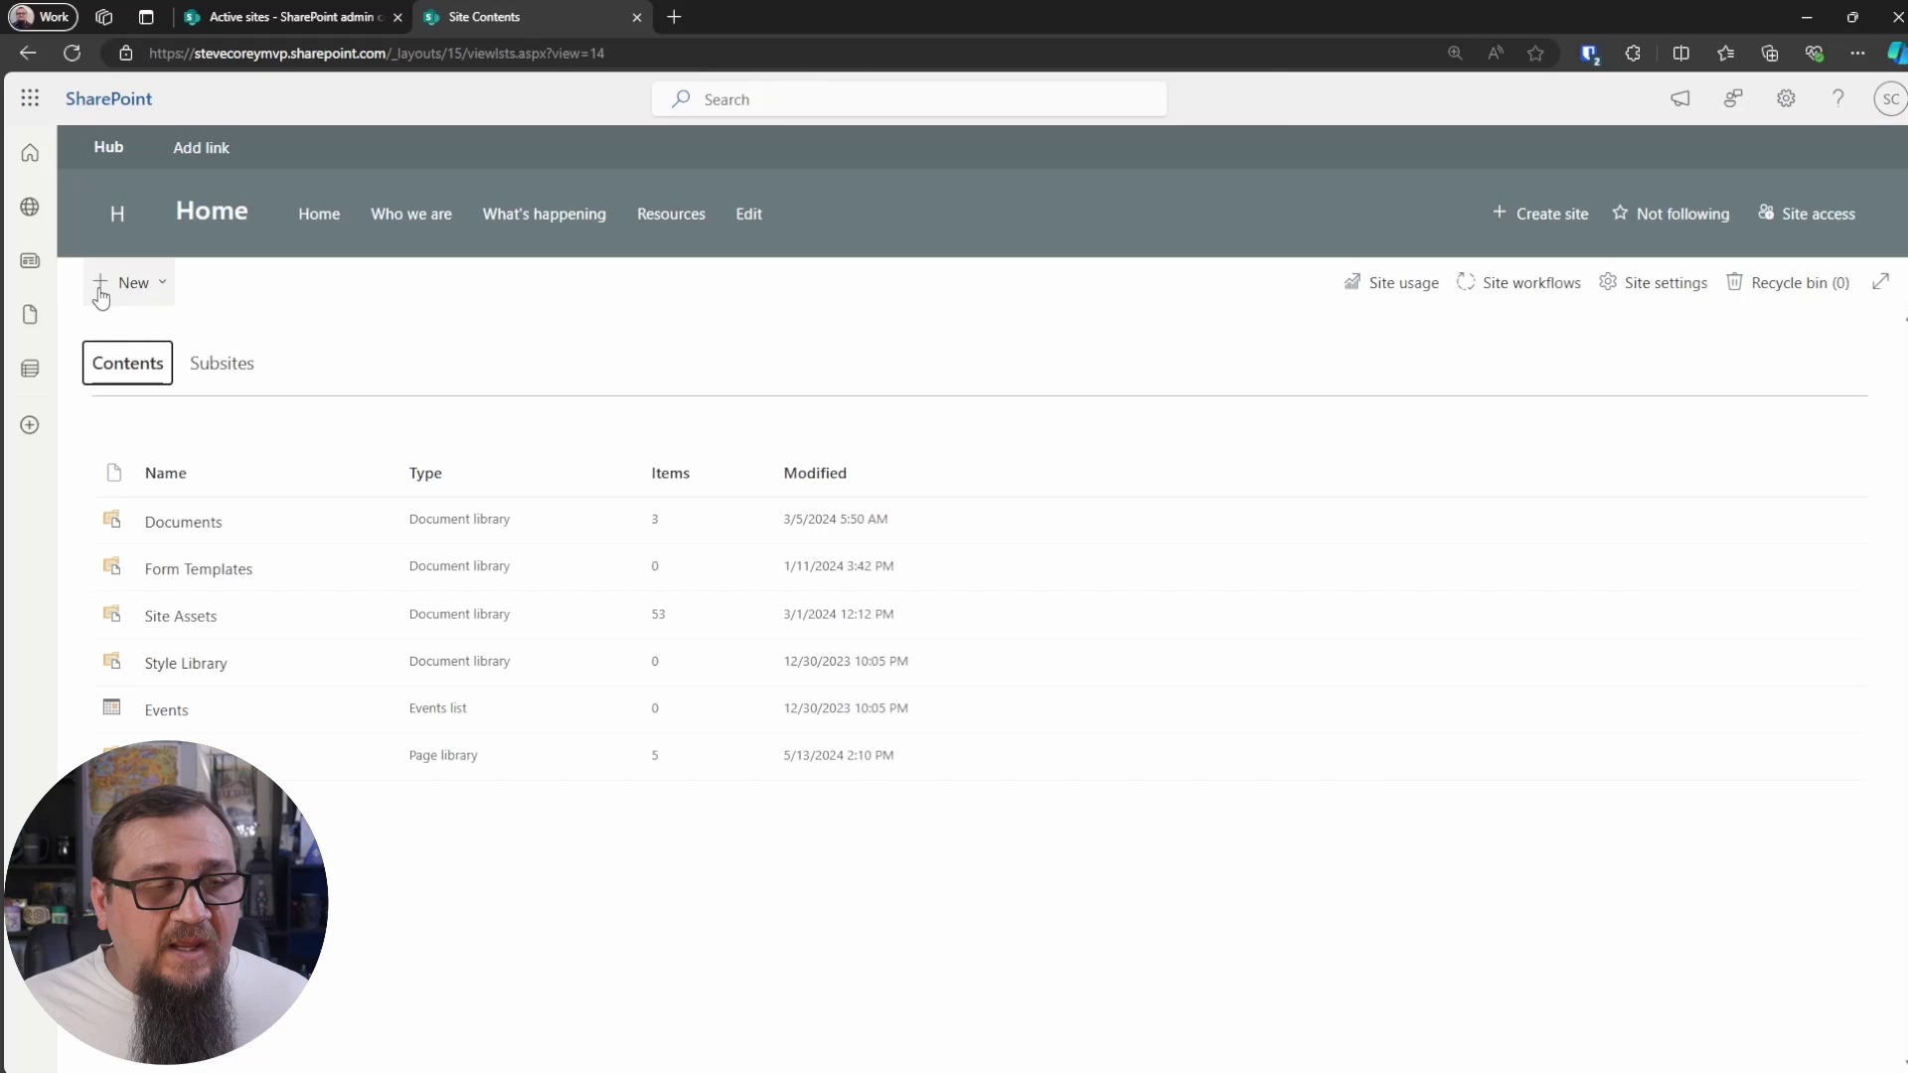
pyautogui.click(129, 282)
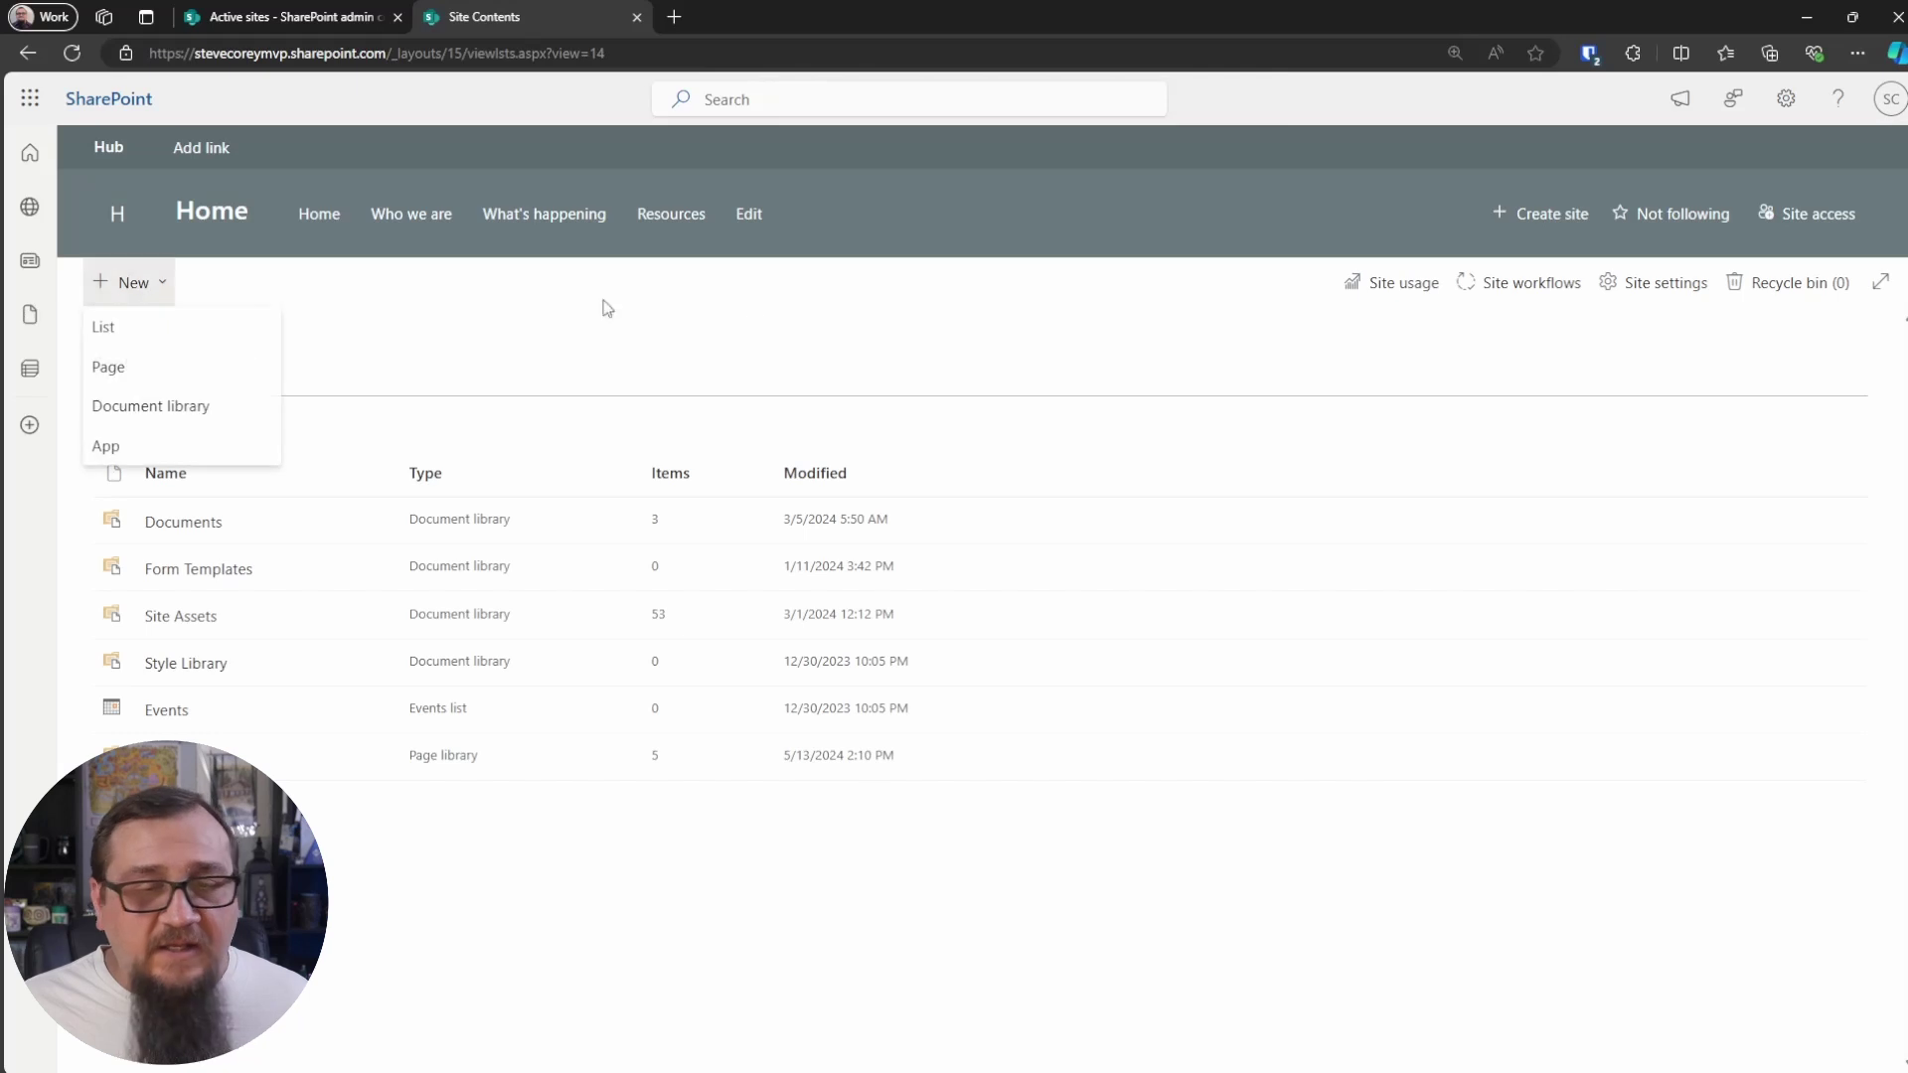
pyautogui.click(607, 308)
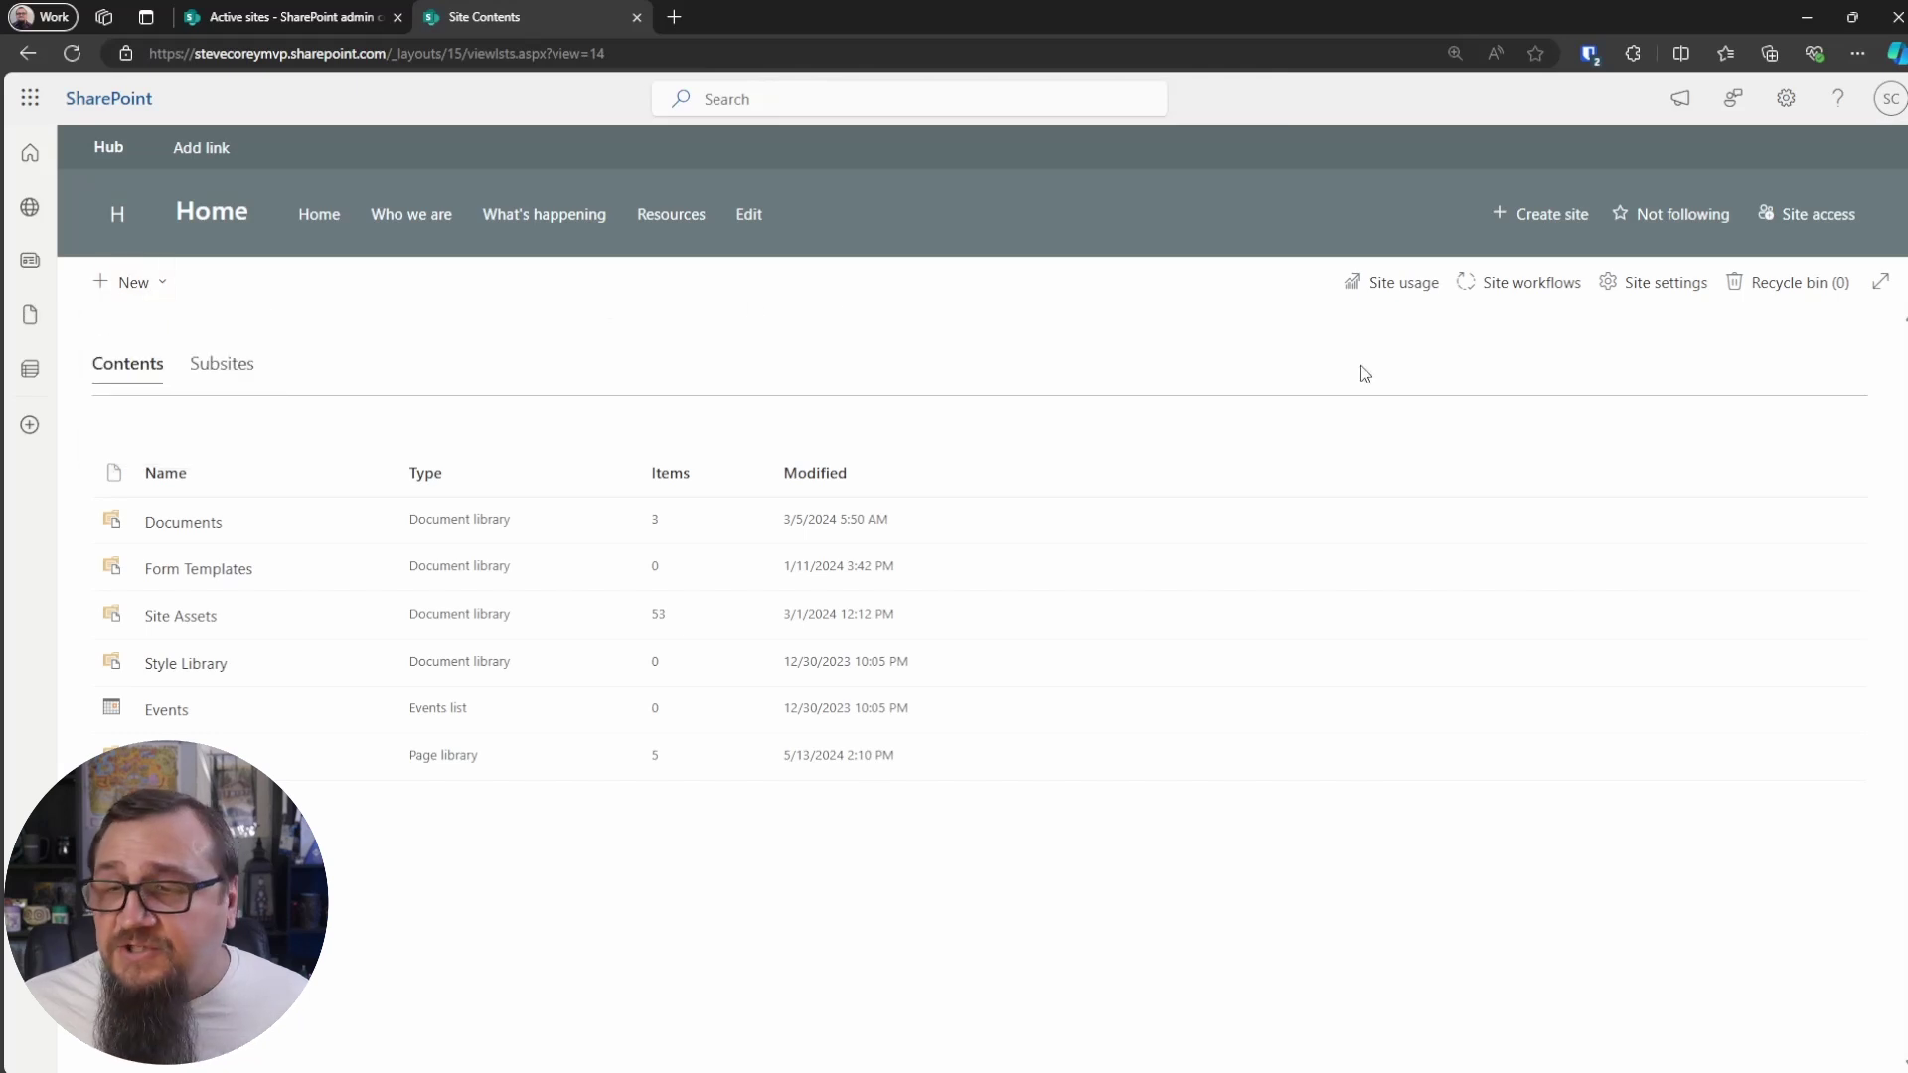
pyautogui.click(1669, 288)
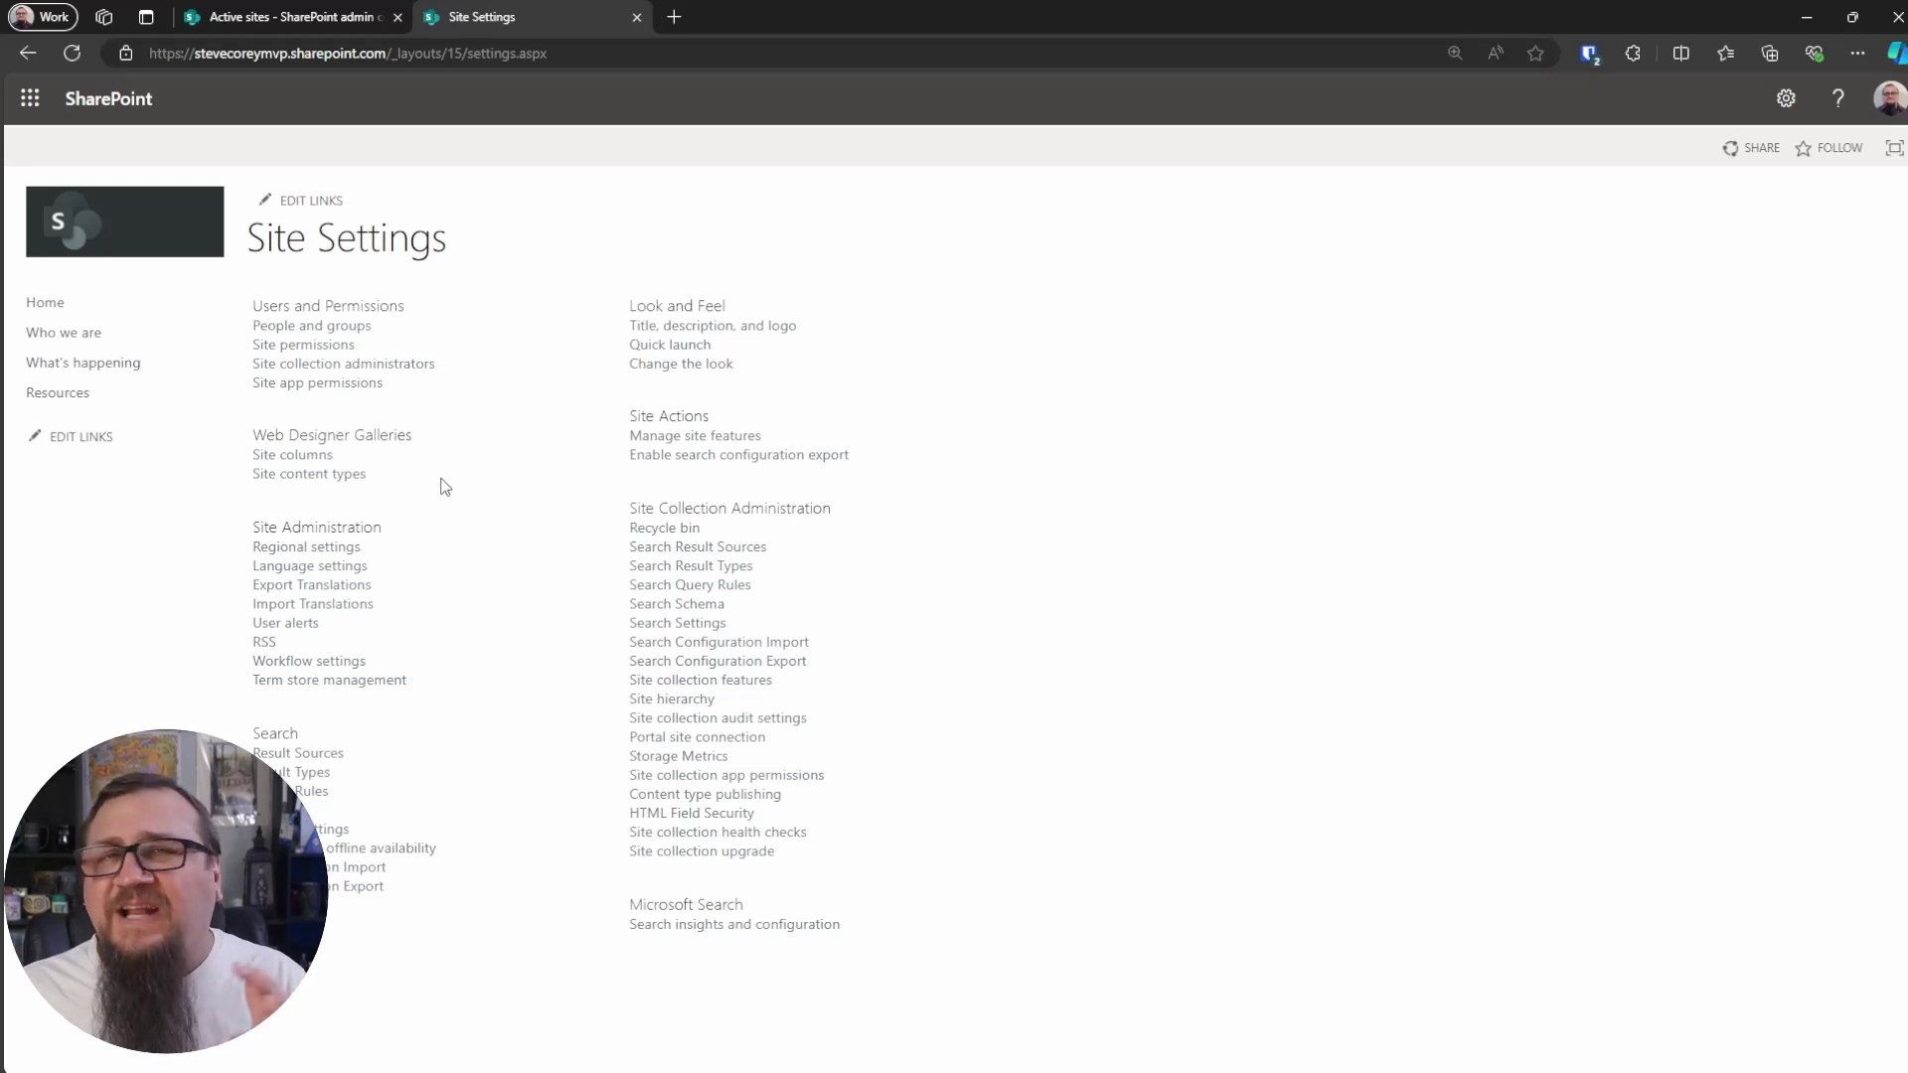
pyautogui.click(364, 479)
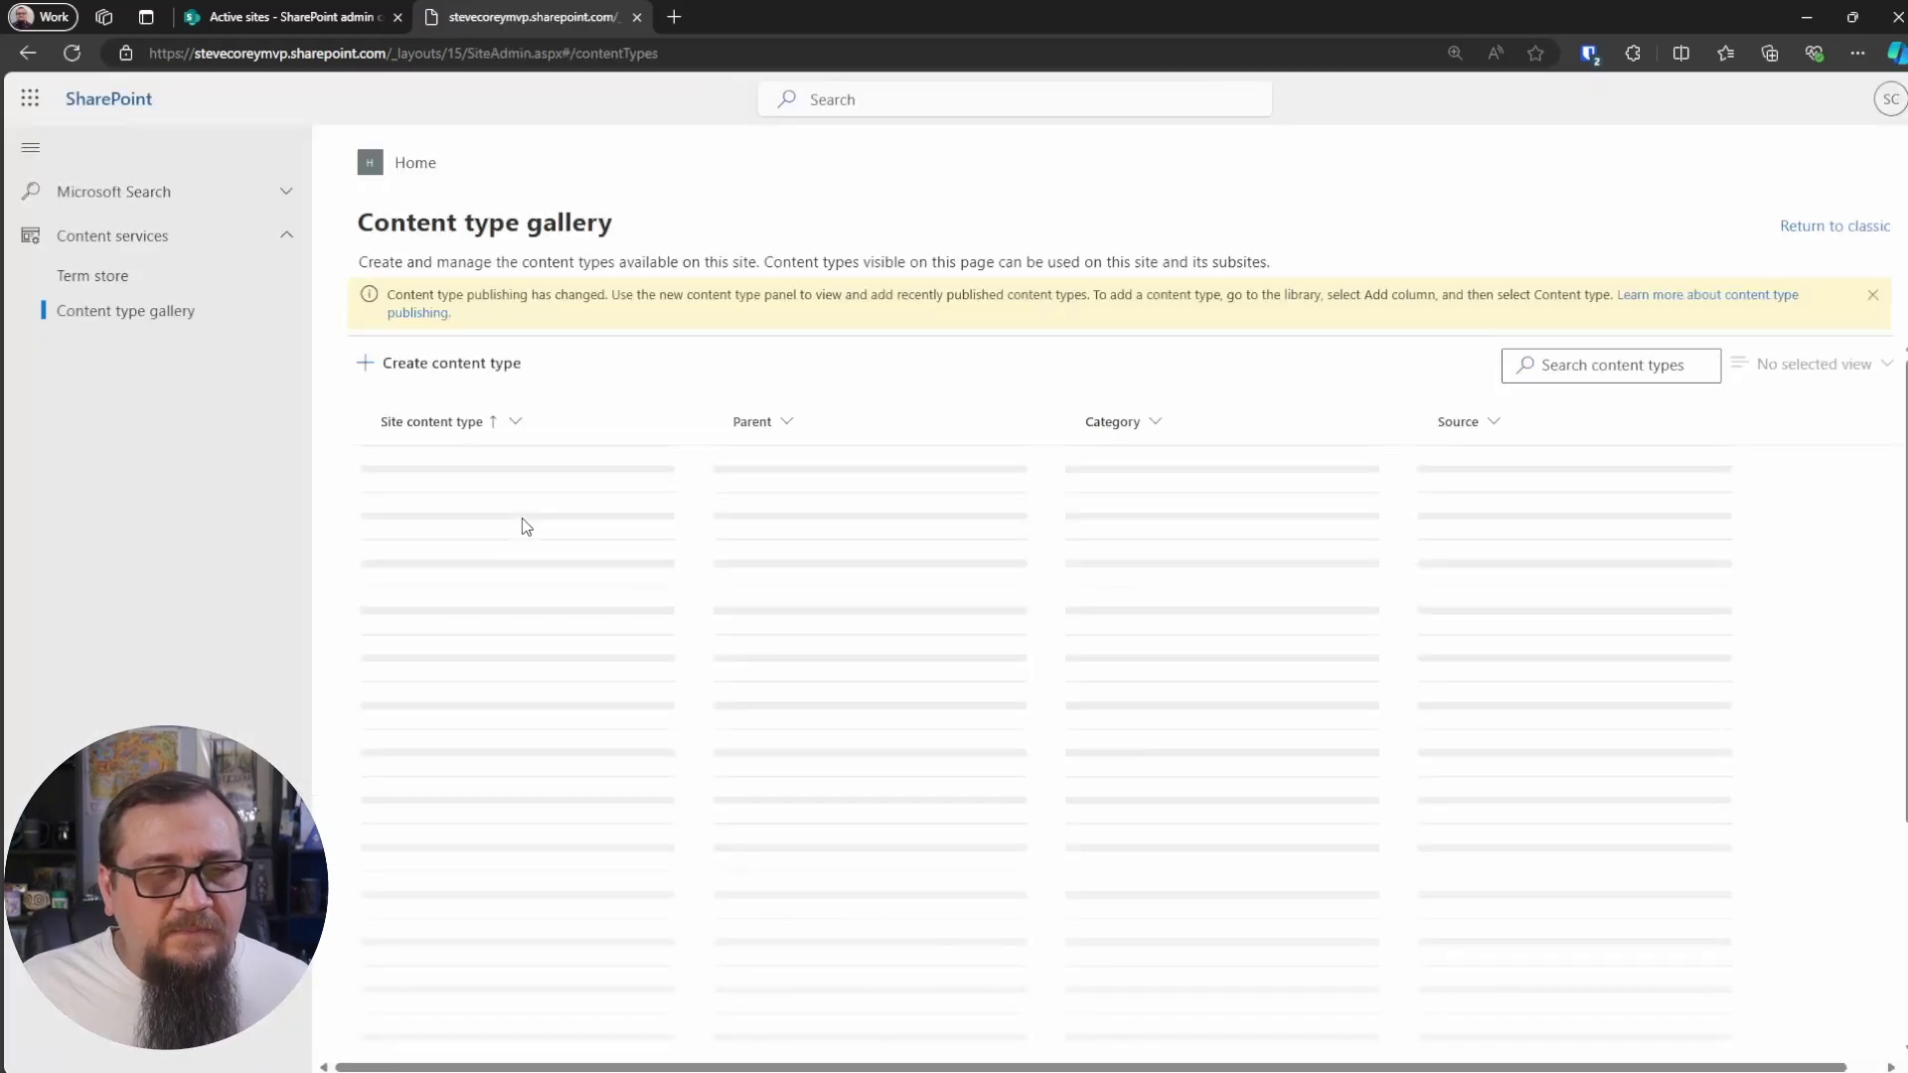
# Create a content type named Quick Link in Custom Content Types, based on the Item parent from List Content Types.
pyautogui.click(455, 362)
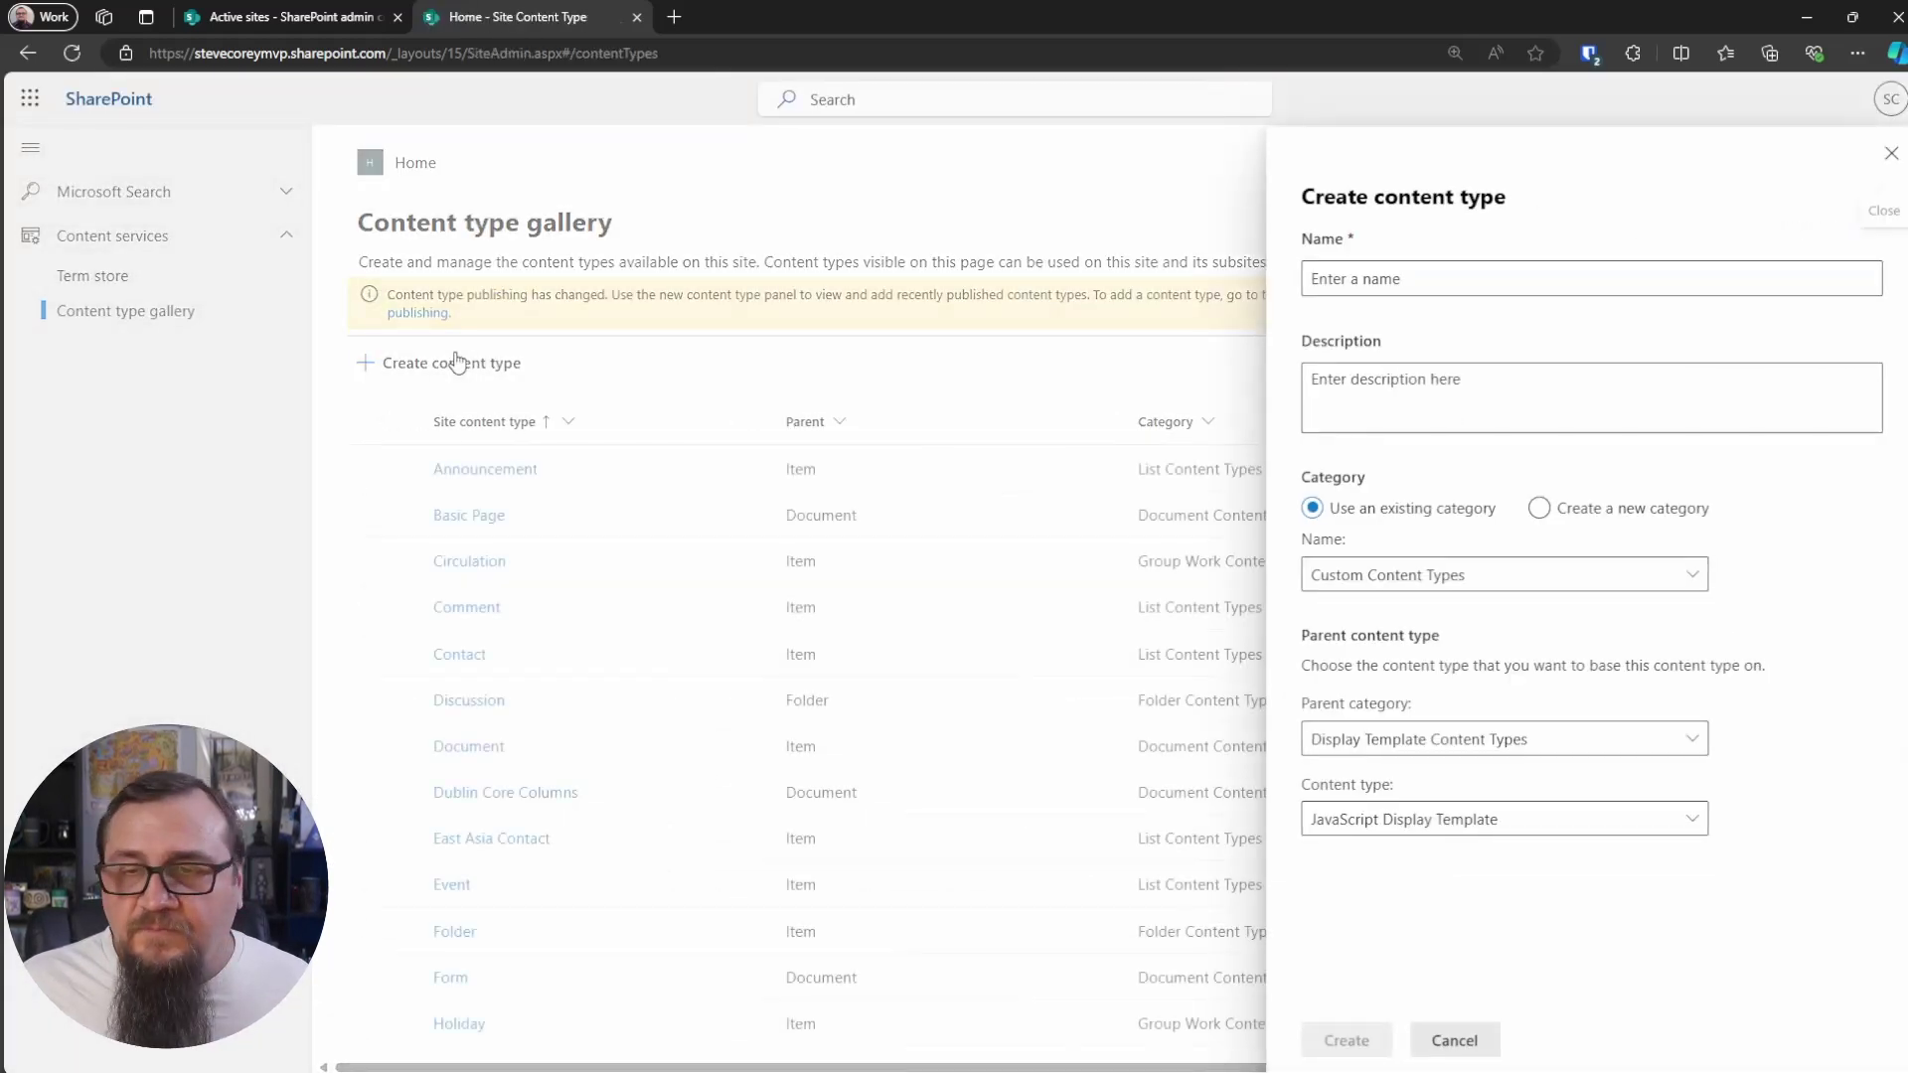
pyautogui.click(1464, 282)
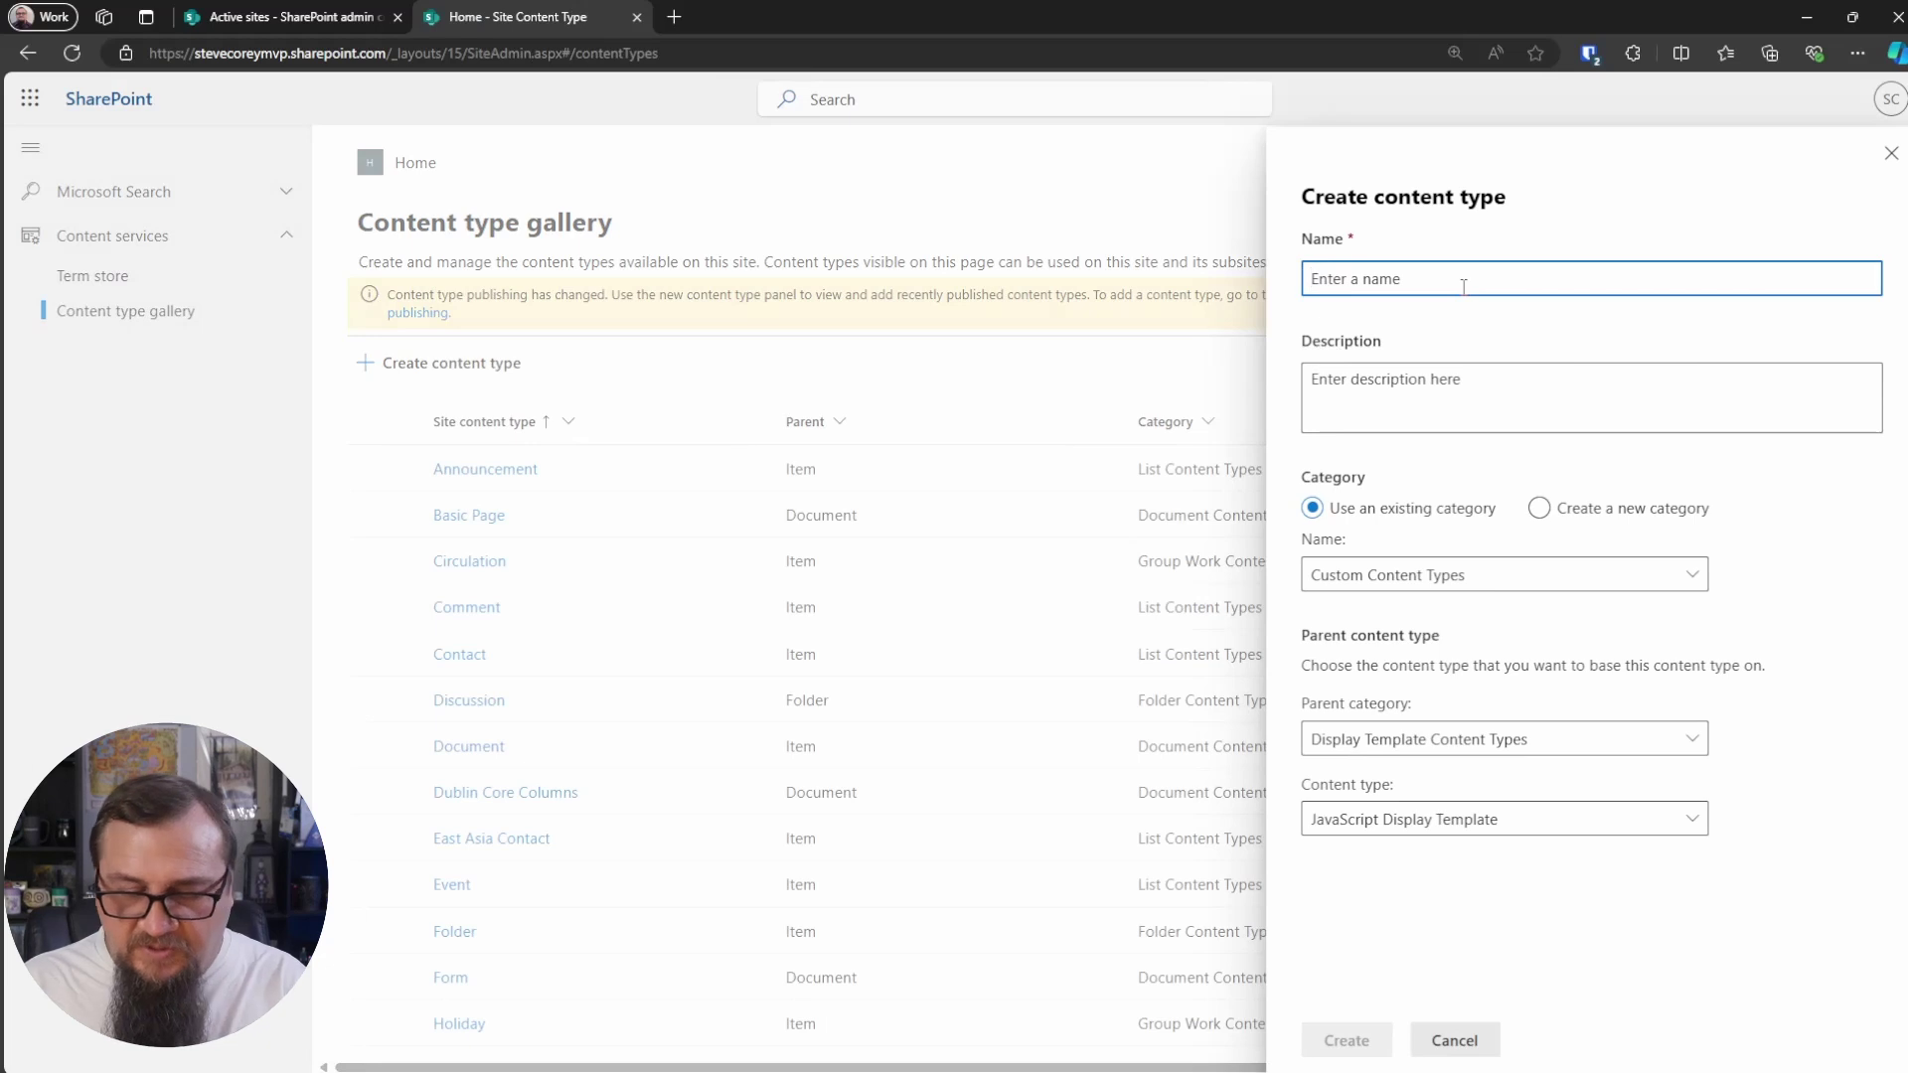
pyautogui.write('Quick')
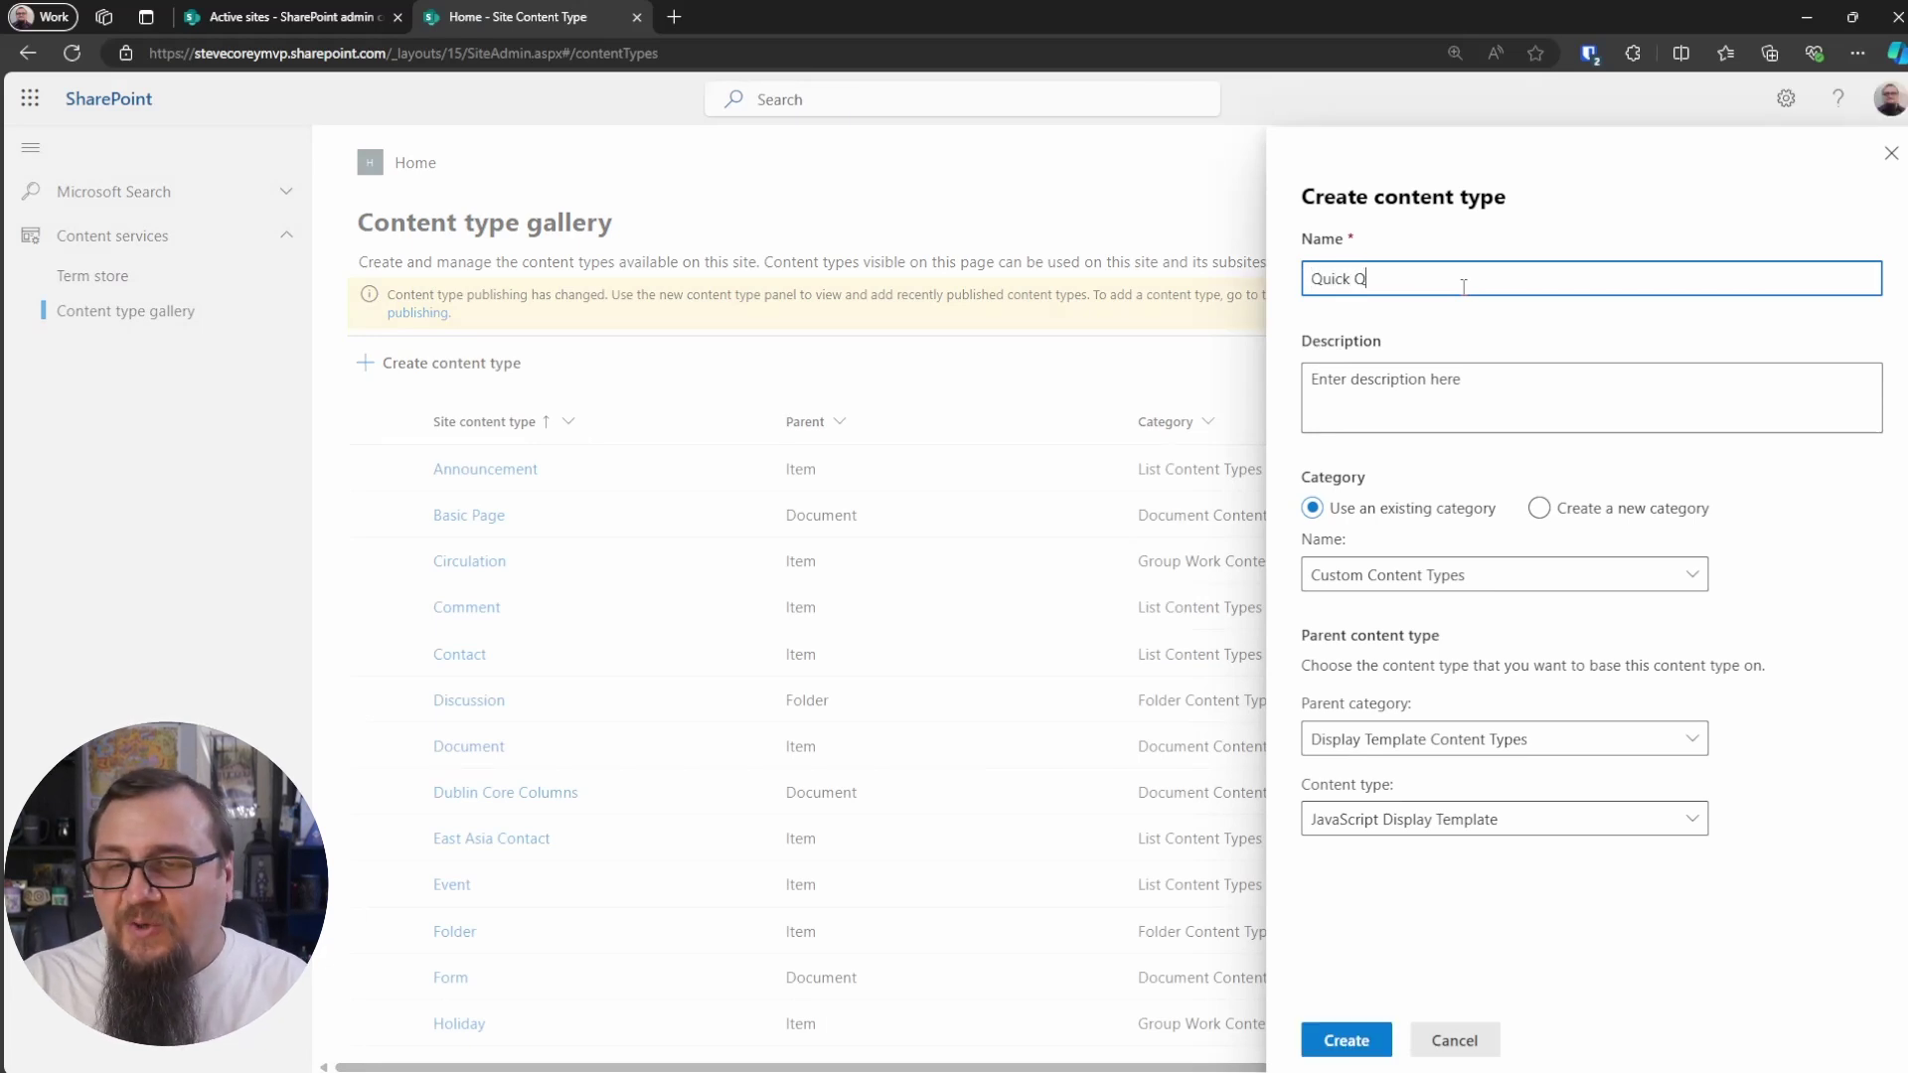
pyautogui.write(' Link')
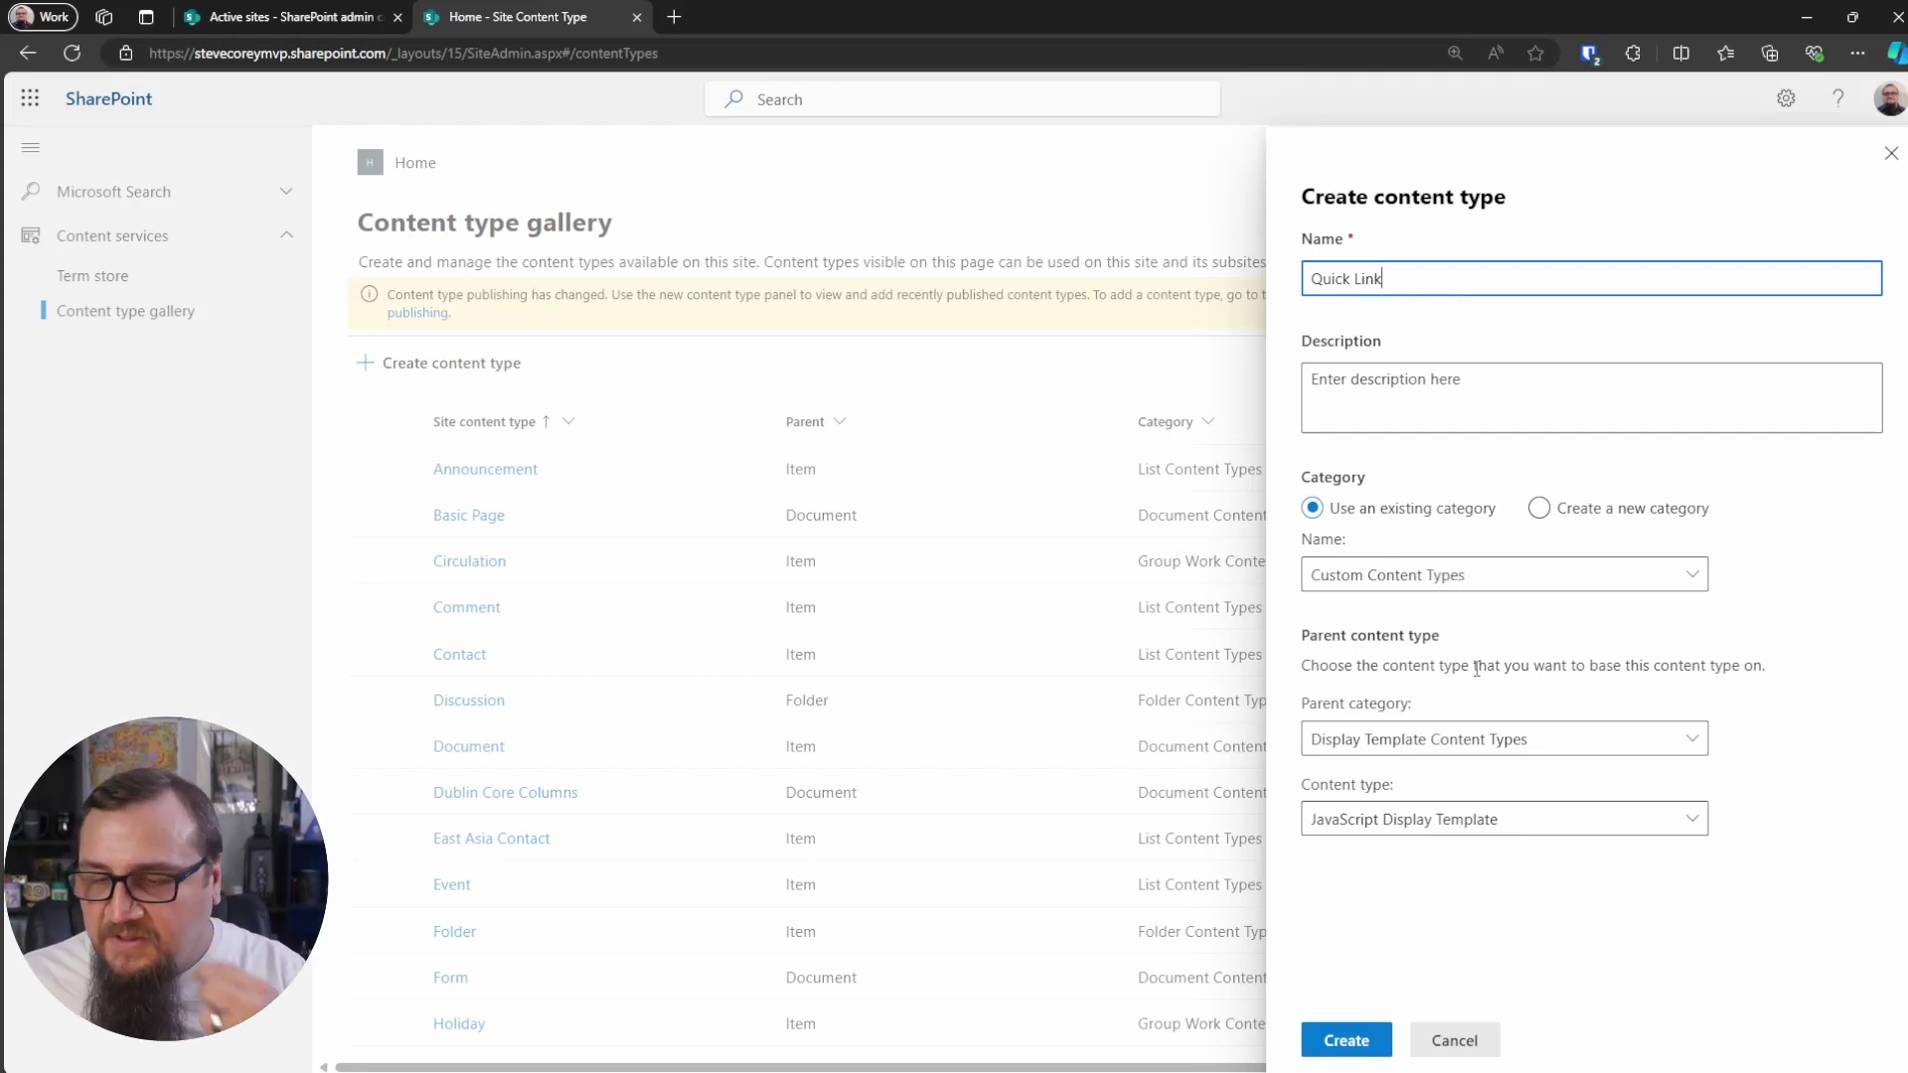
pyautogui.click(1346, 739)
pyautogui.click(1402, 939)
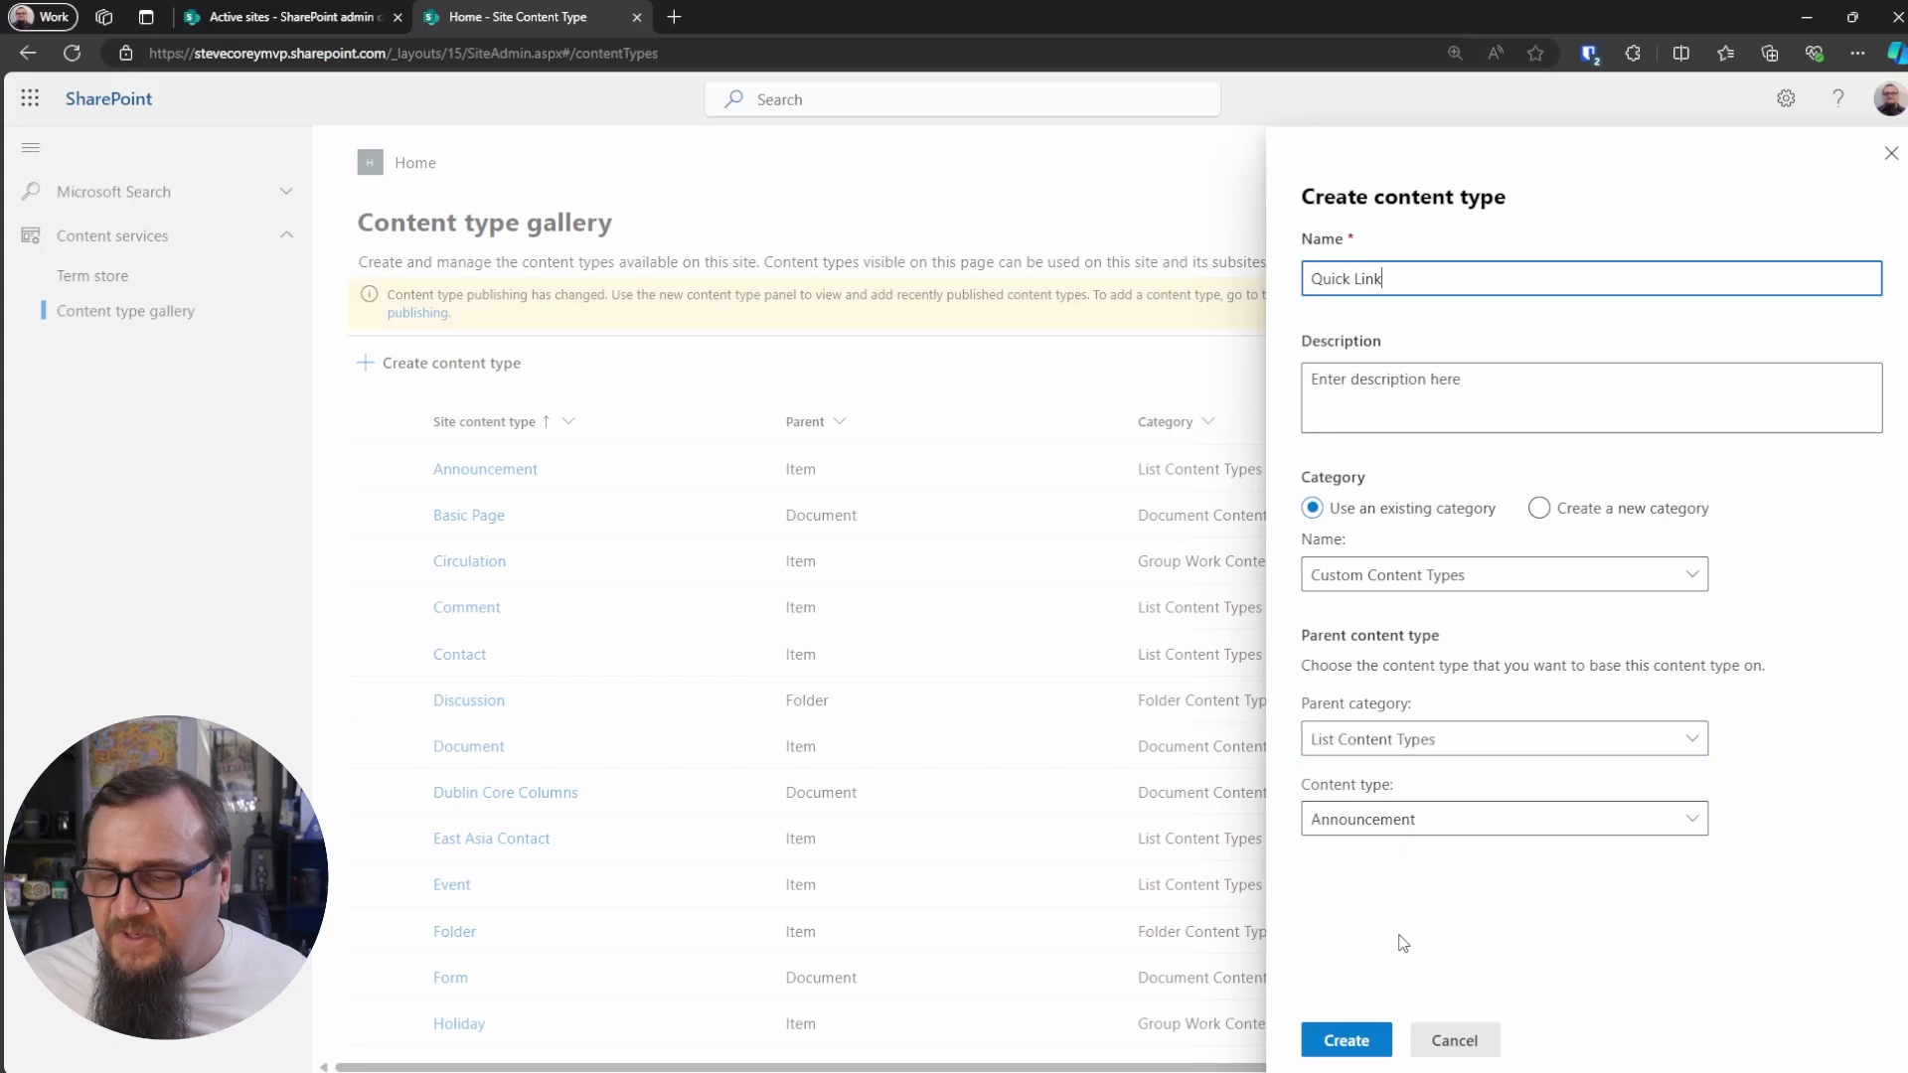
pyautogui.click(1482, 817)
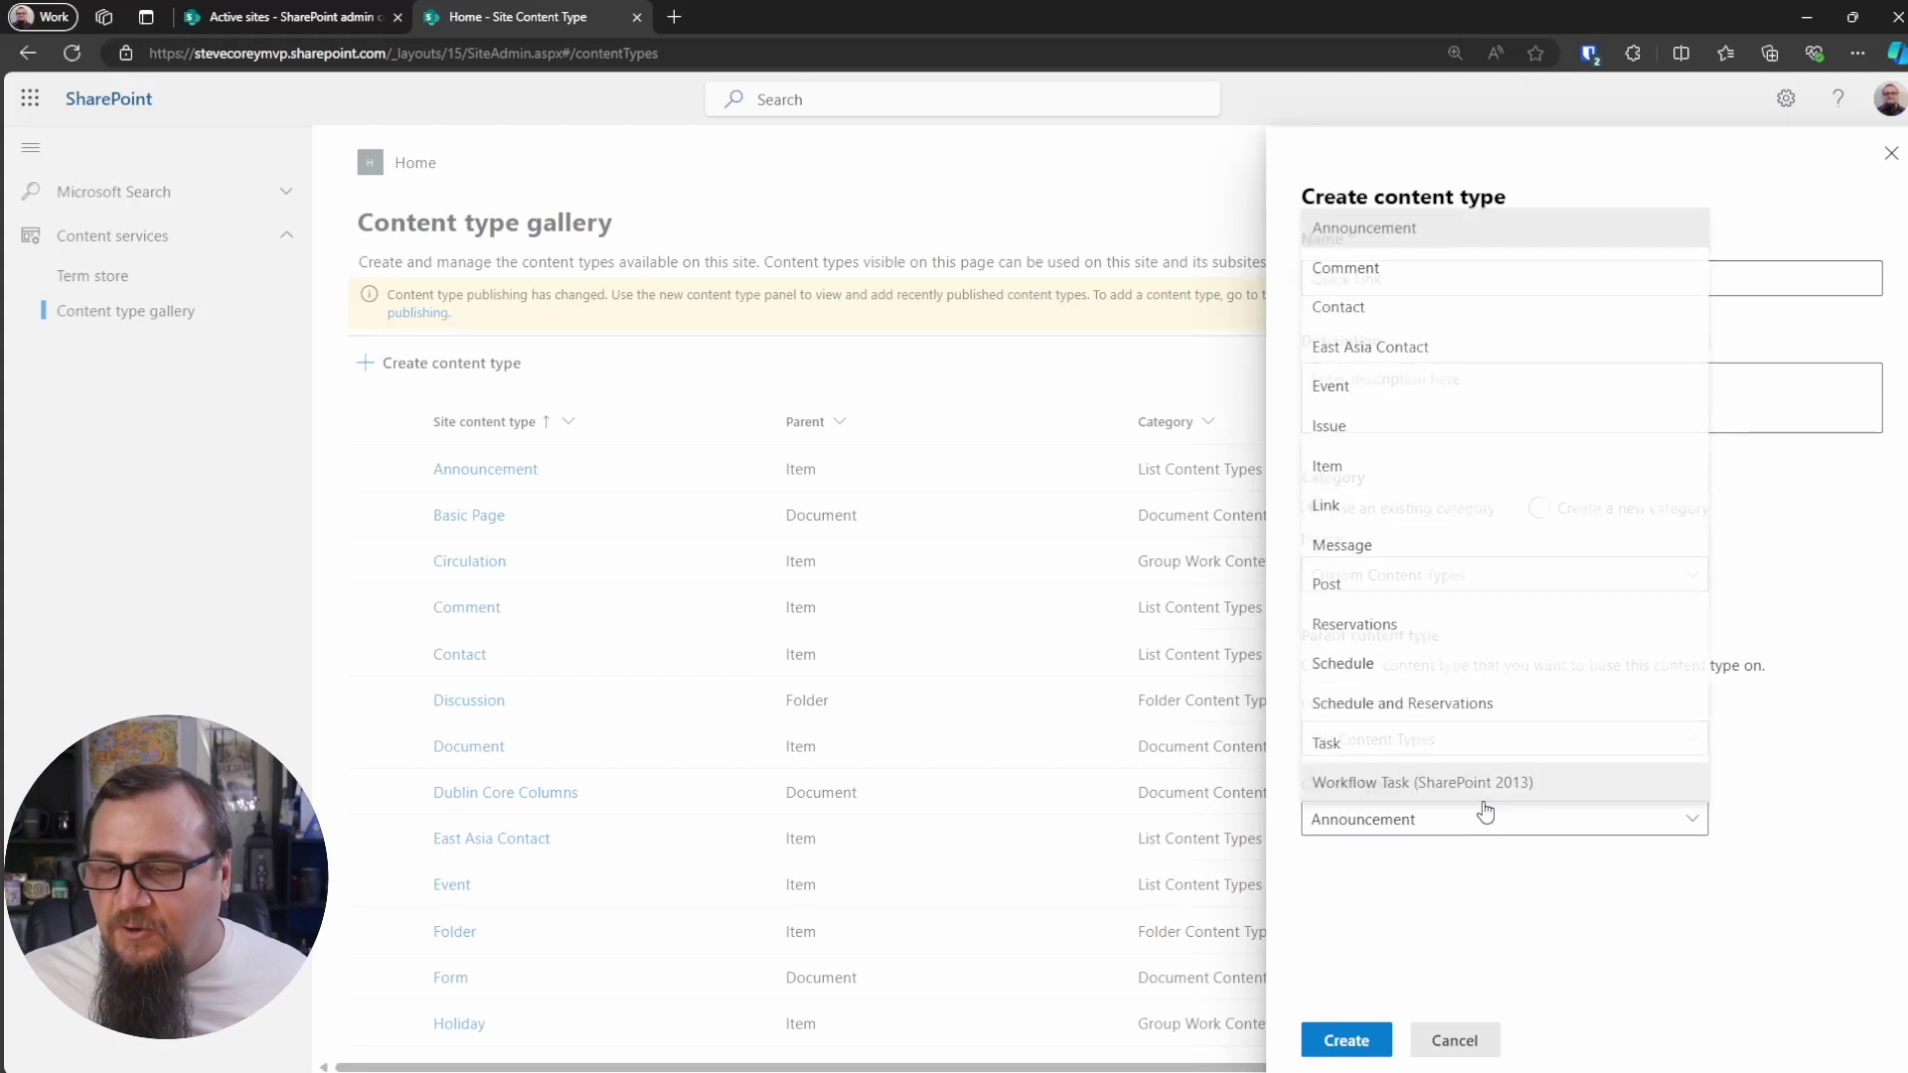
pyautogui.click(1383, 483)
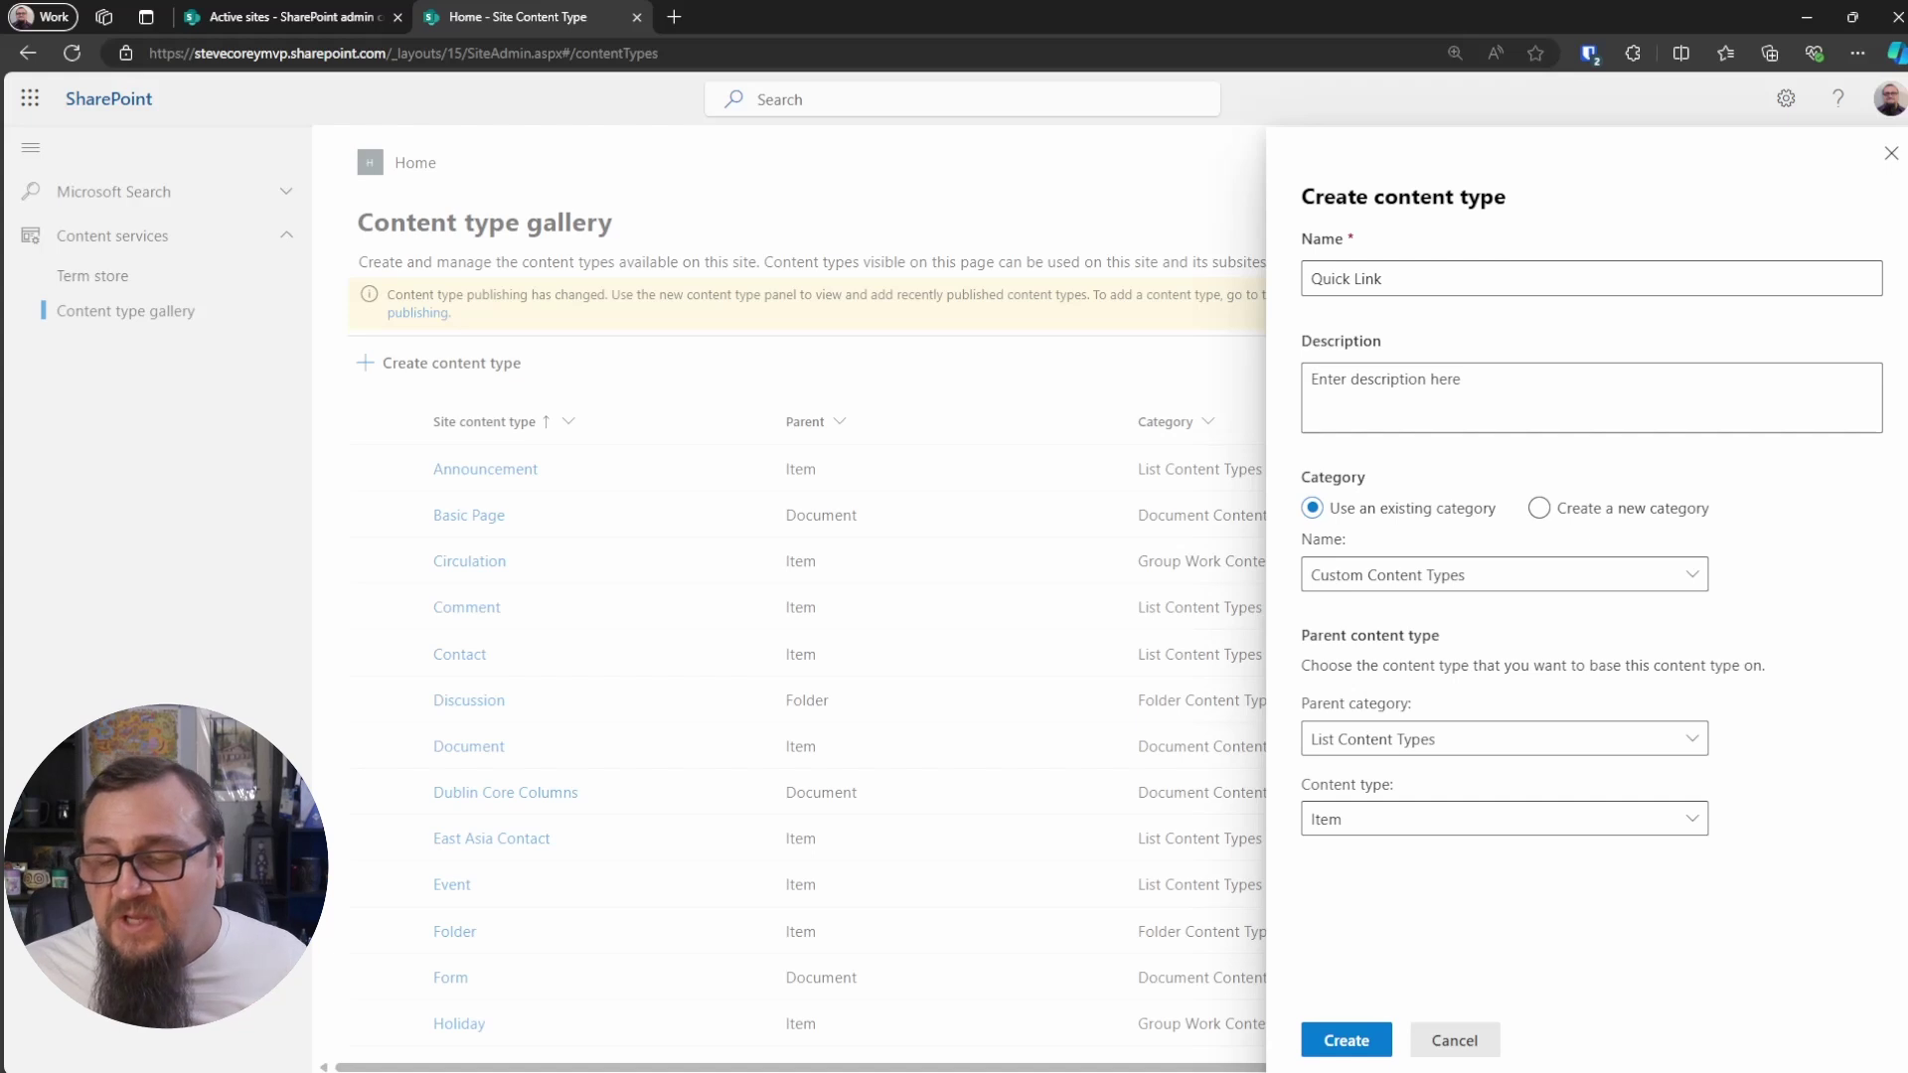
pyautogui.click(1349, 1039)
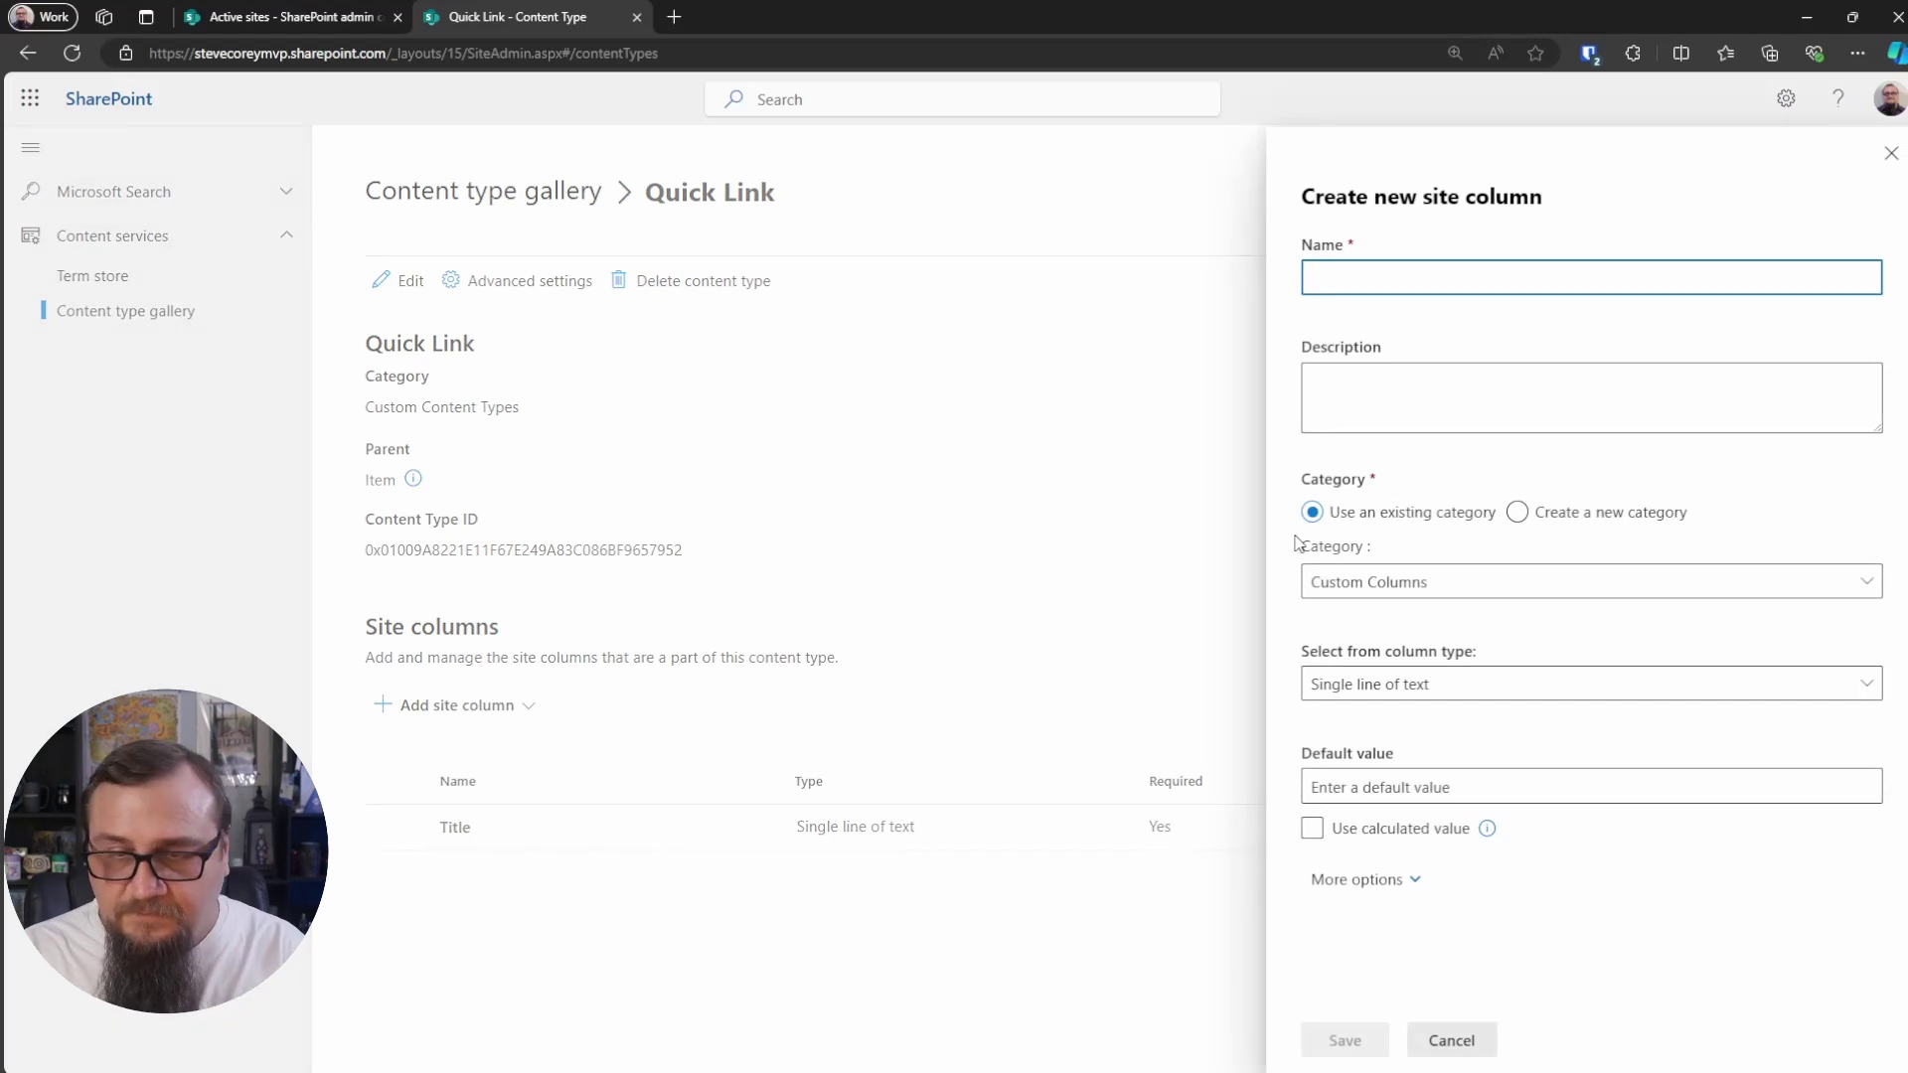
# Add the Person or Group column QuickLinksInPnPModernSearchUser and the Managed Metadata column QuickLinksInPnPModernSearchCategory, which uses the QuickLinkCategories term set.
pyautogui.write('QuickLinksInPnPMO')
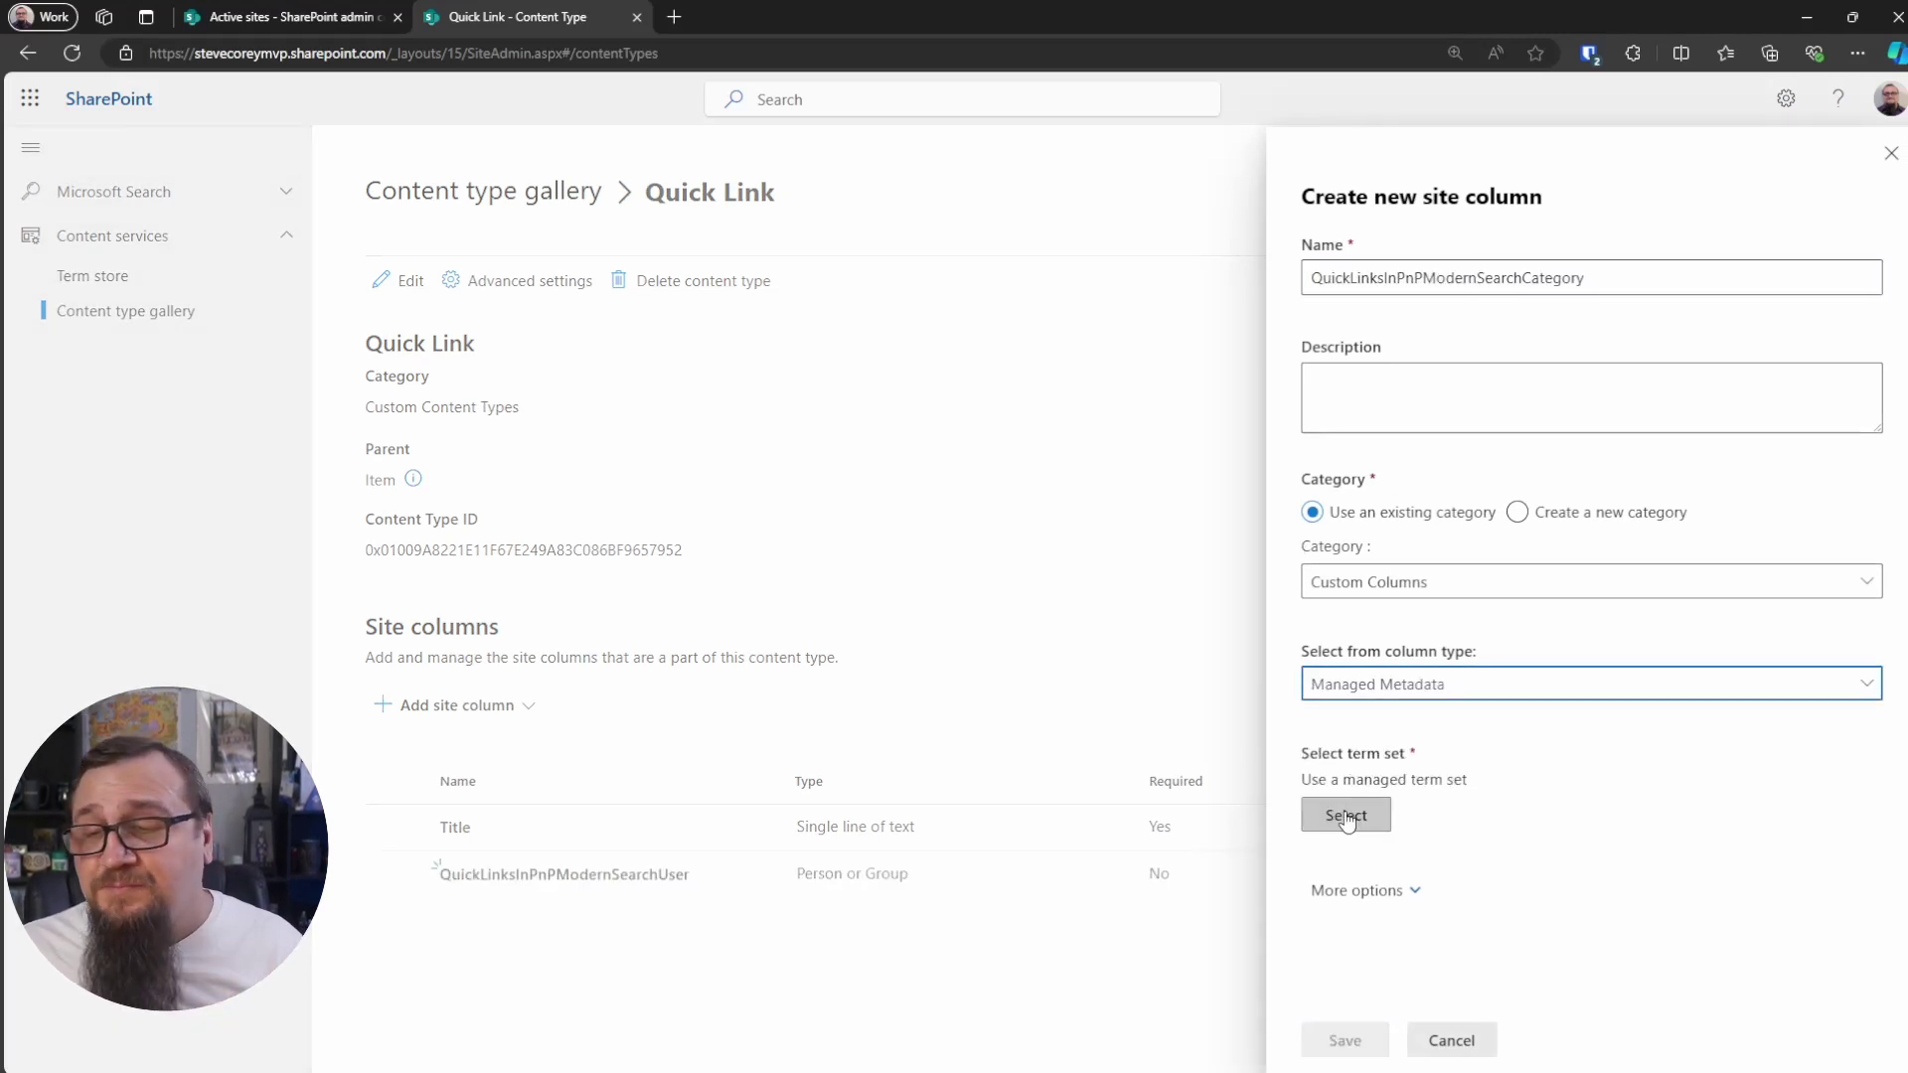
pyautogui.click(1347, 816)
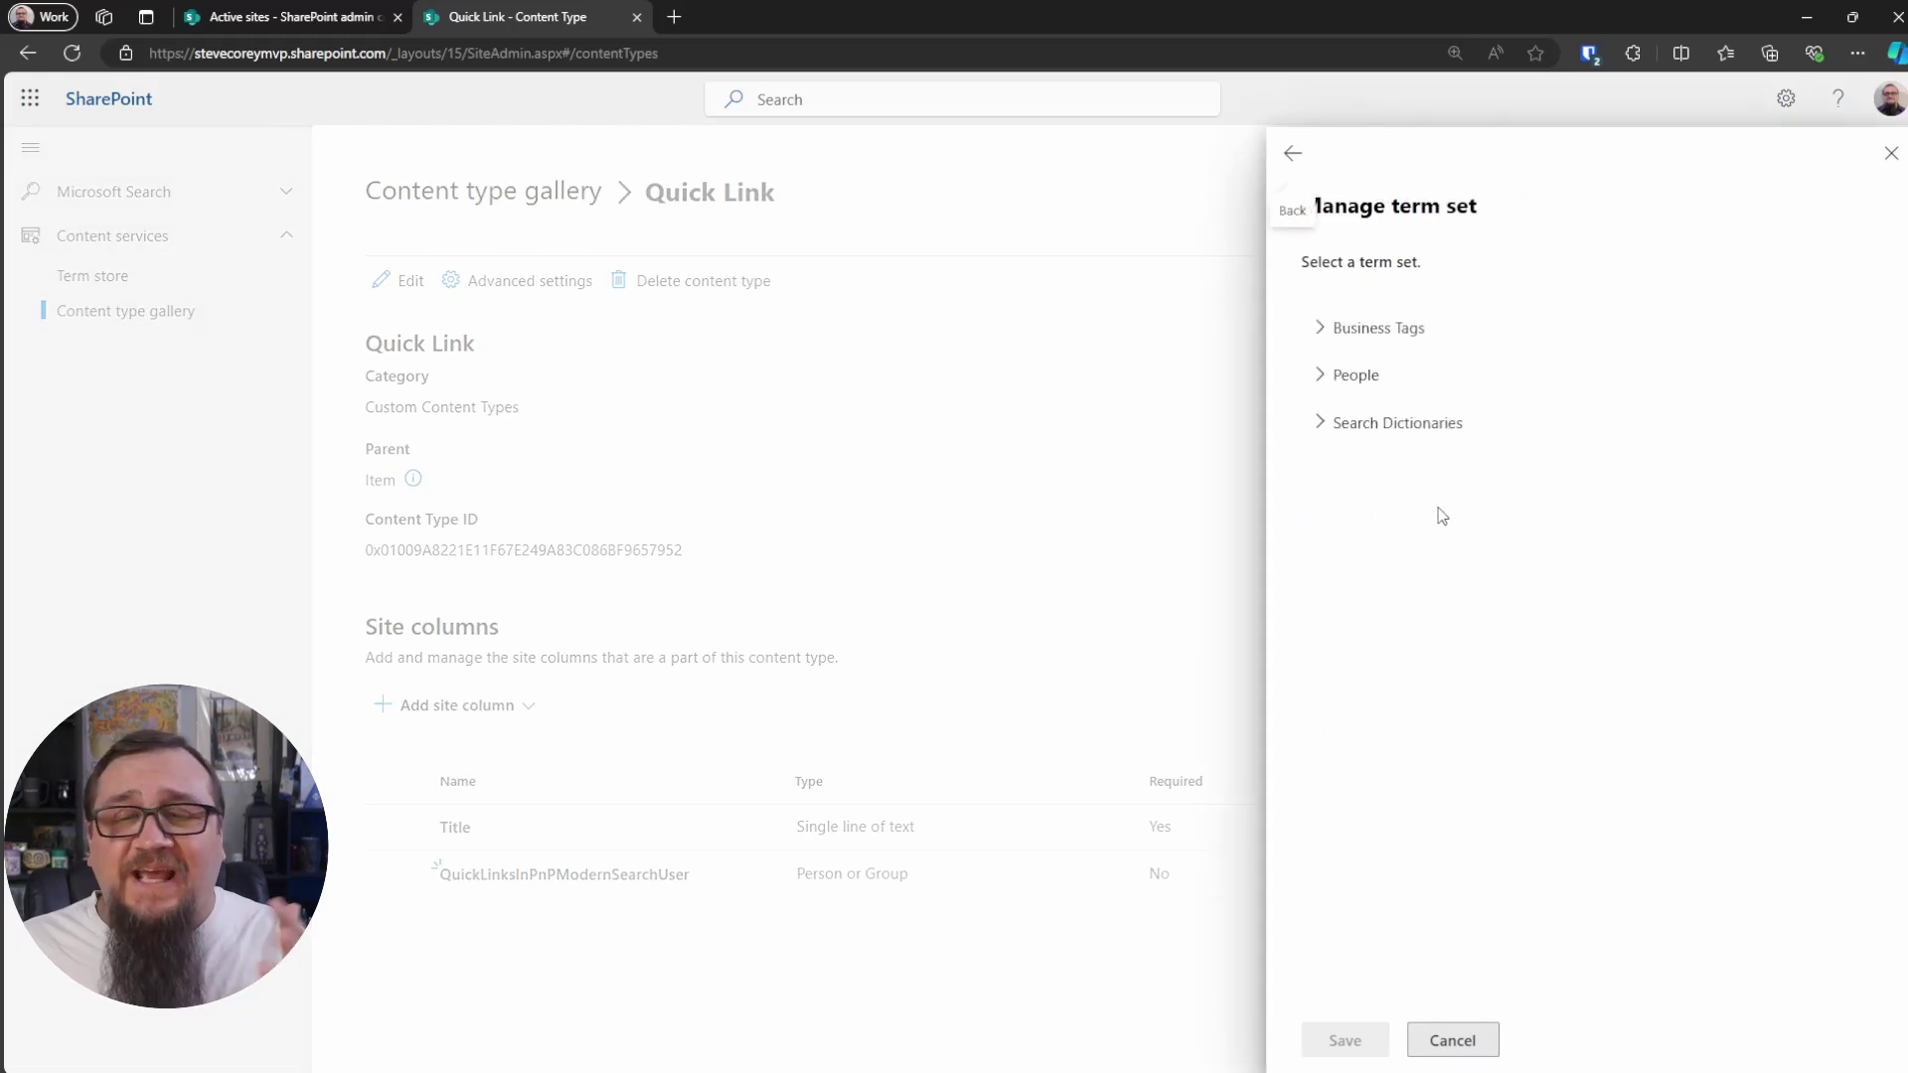
pyautogui.click(1326, 332)
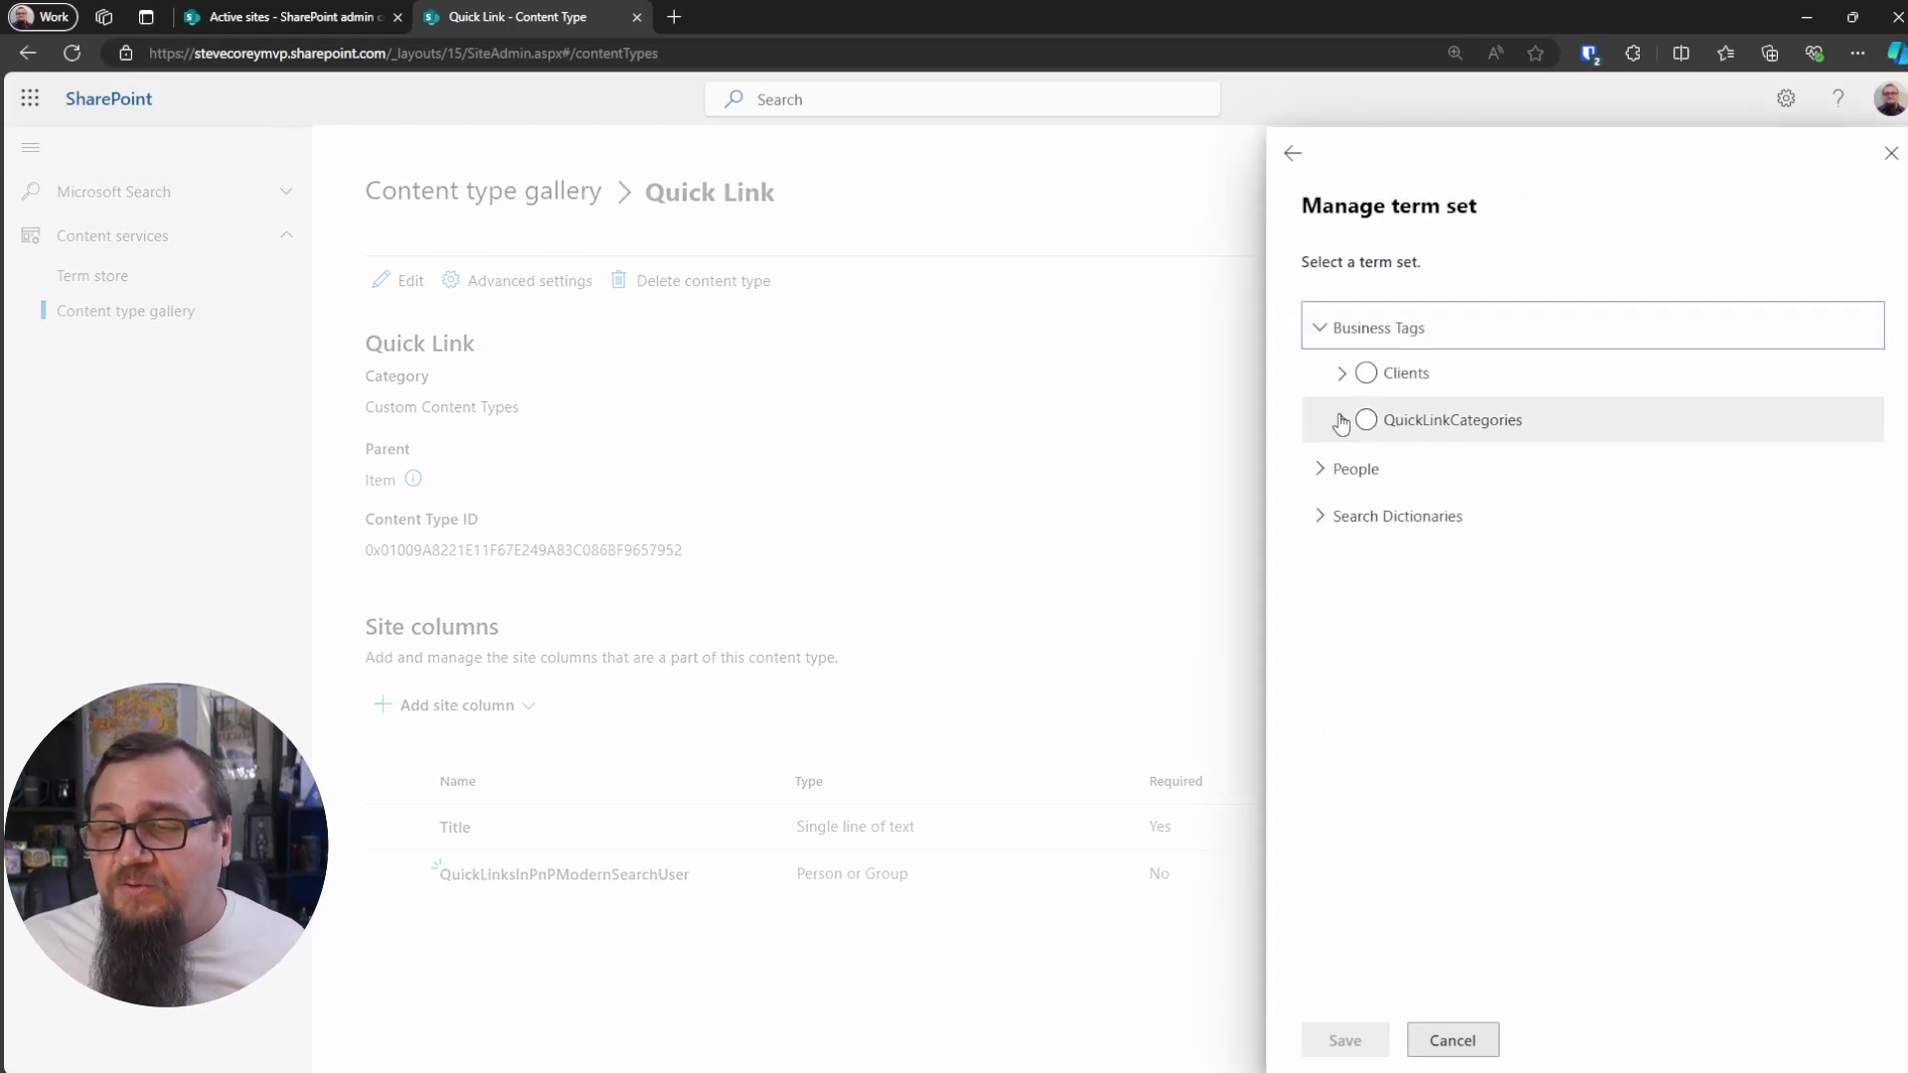
pyautogui.click(1341, 420)
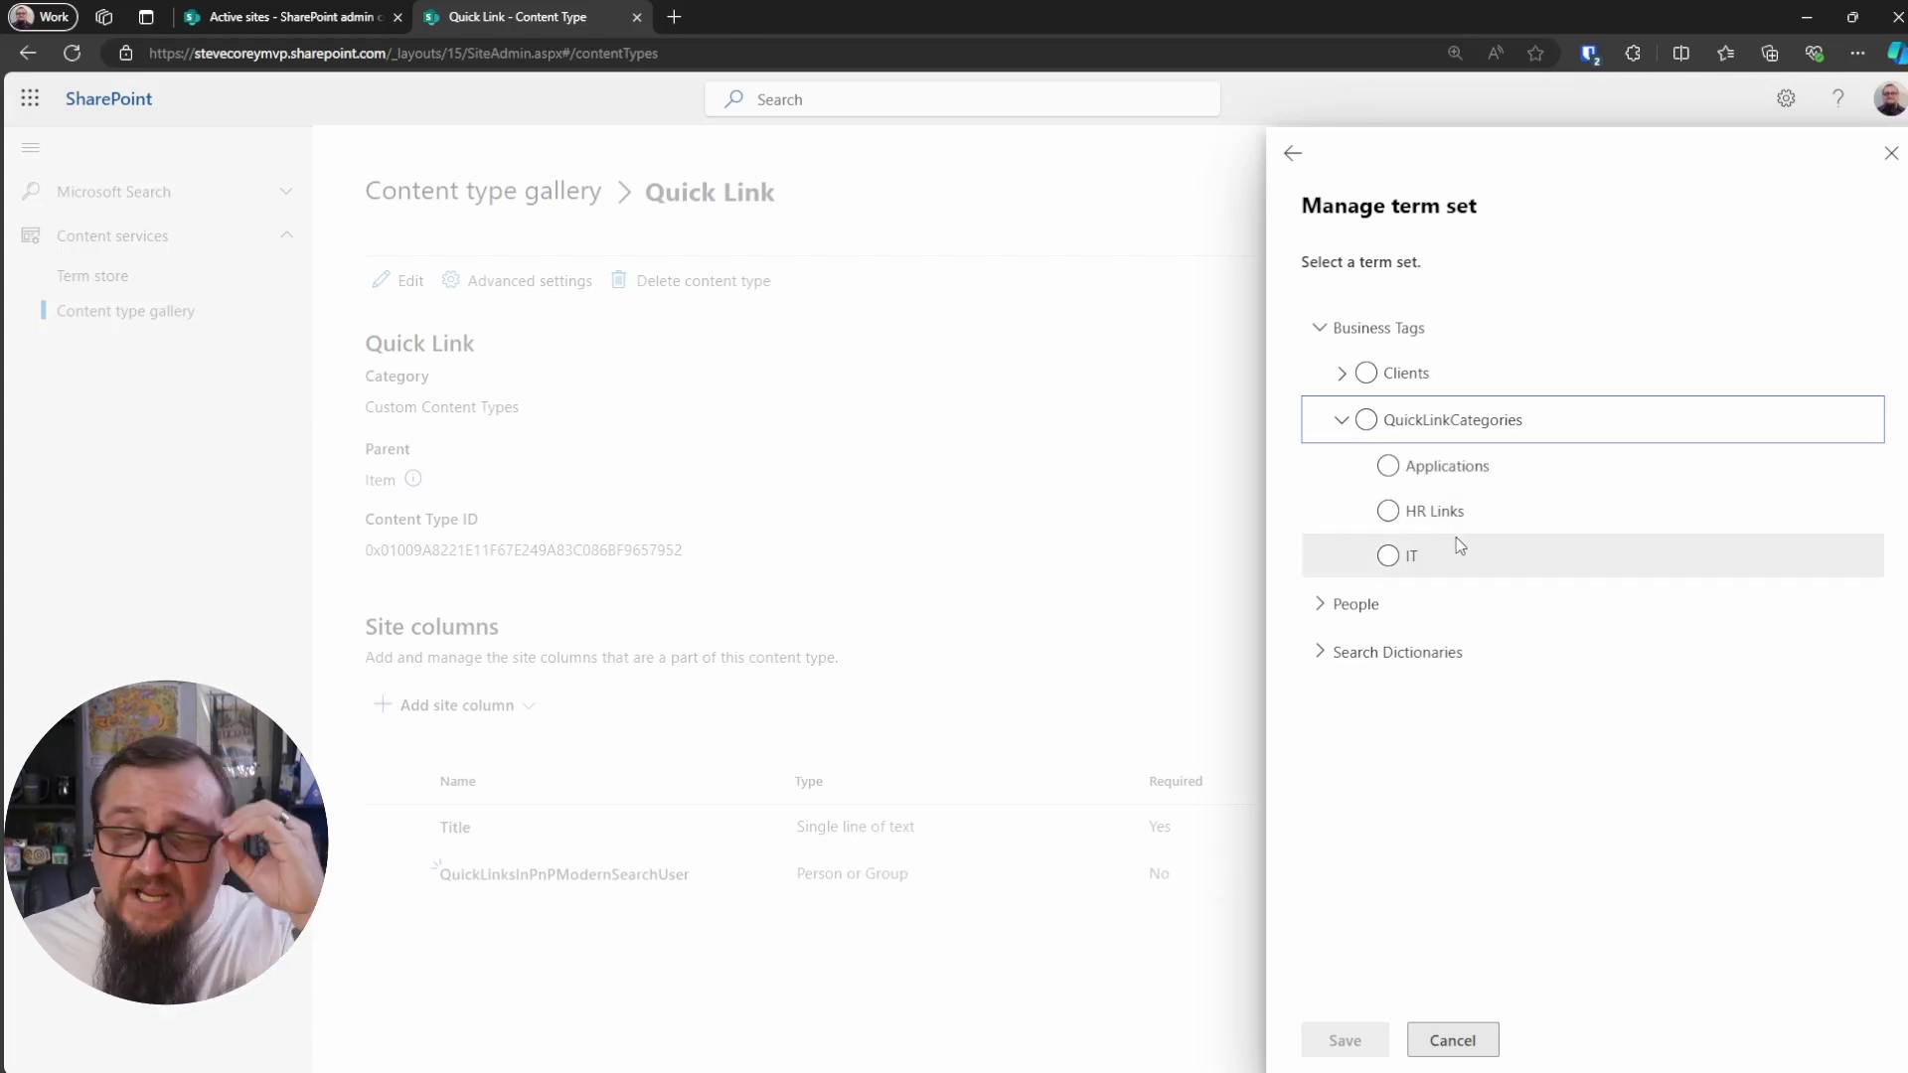
pyautogui.click(1391, 423)
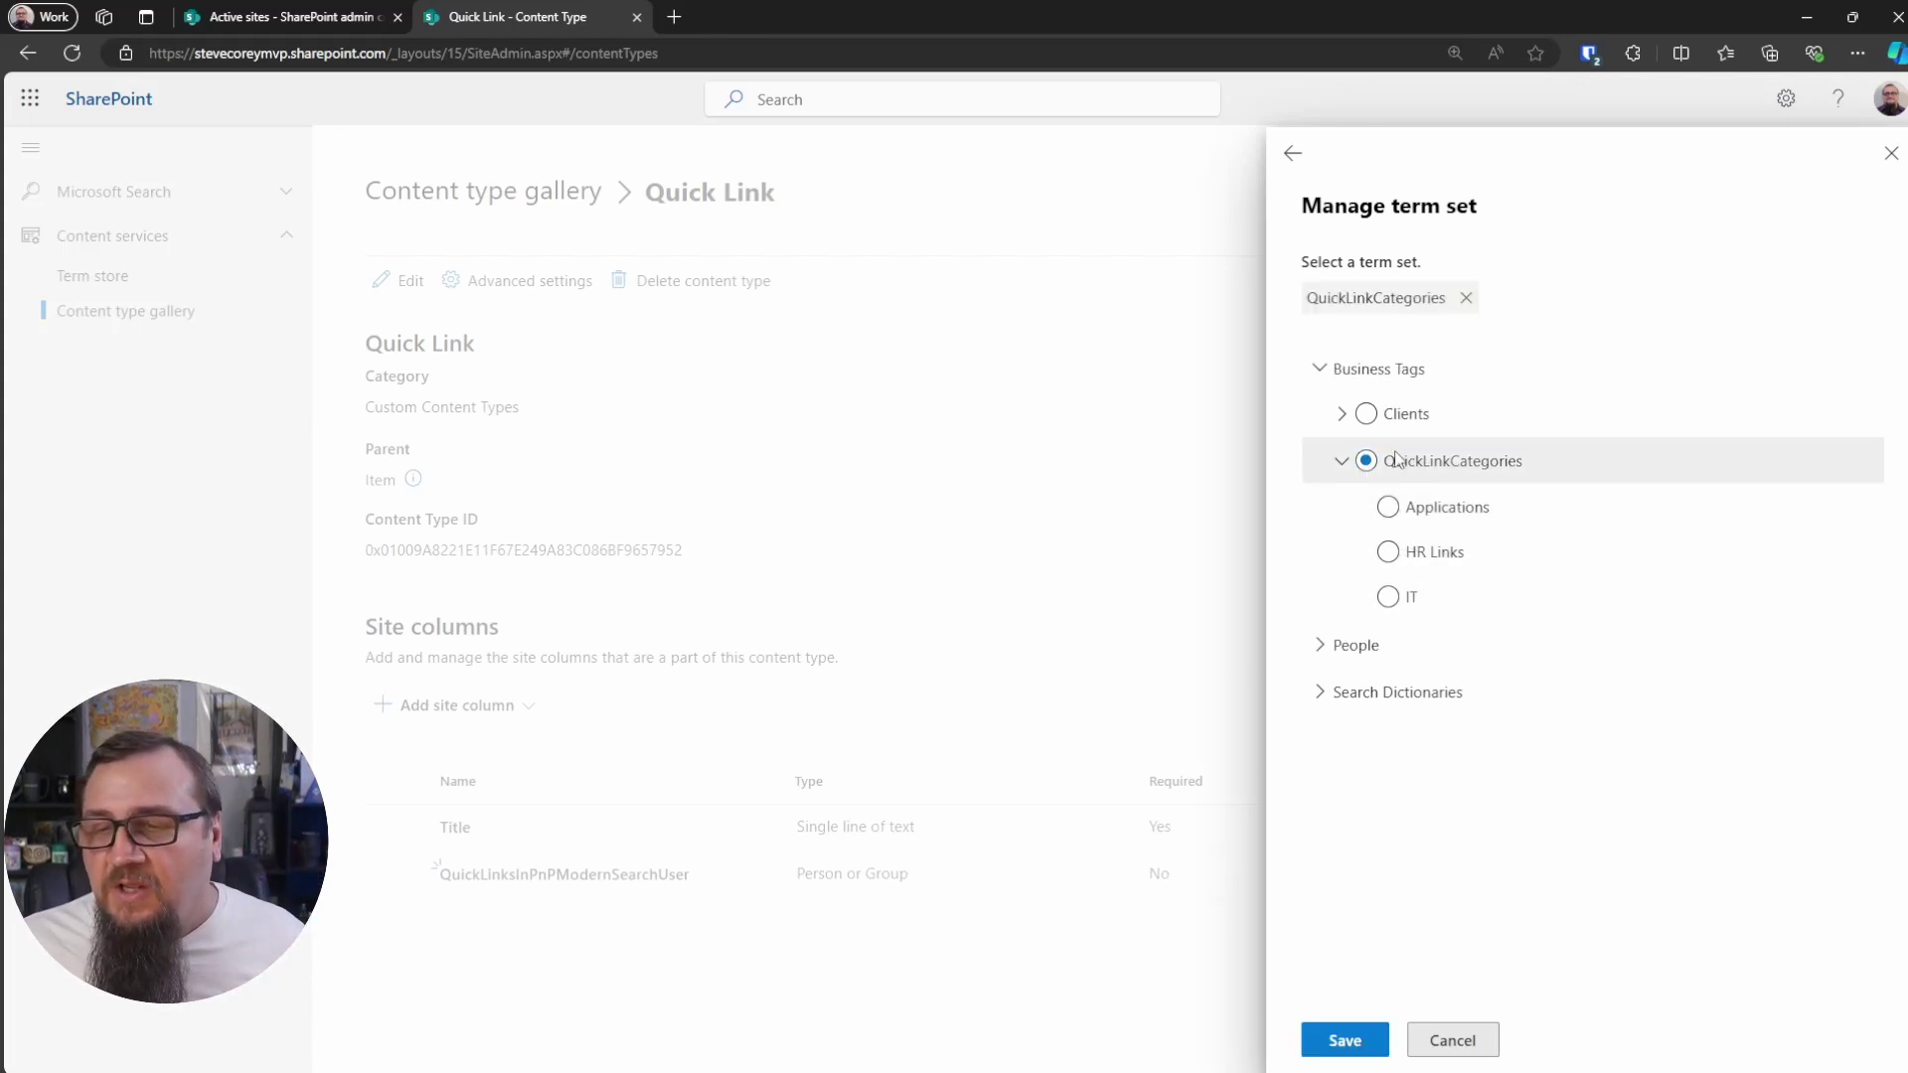
pyautogui.click(1344, 1040)
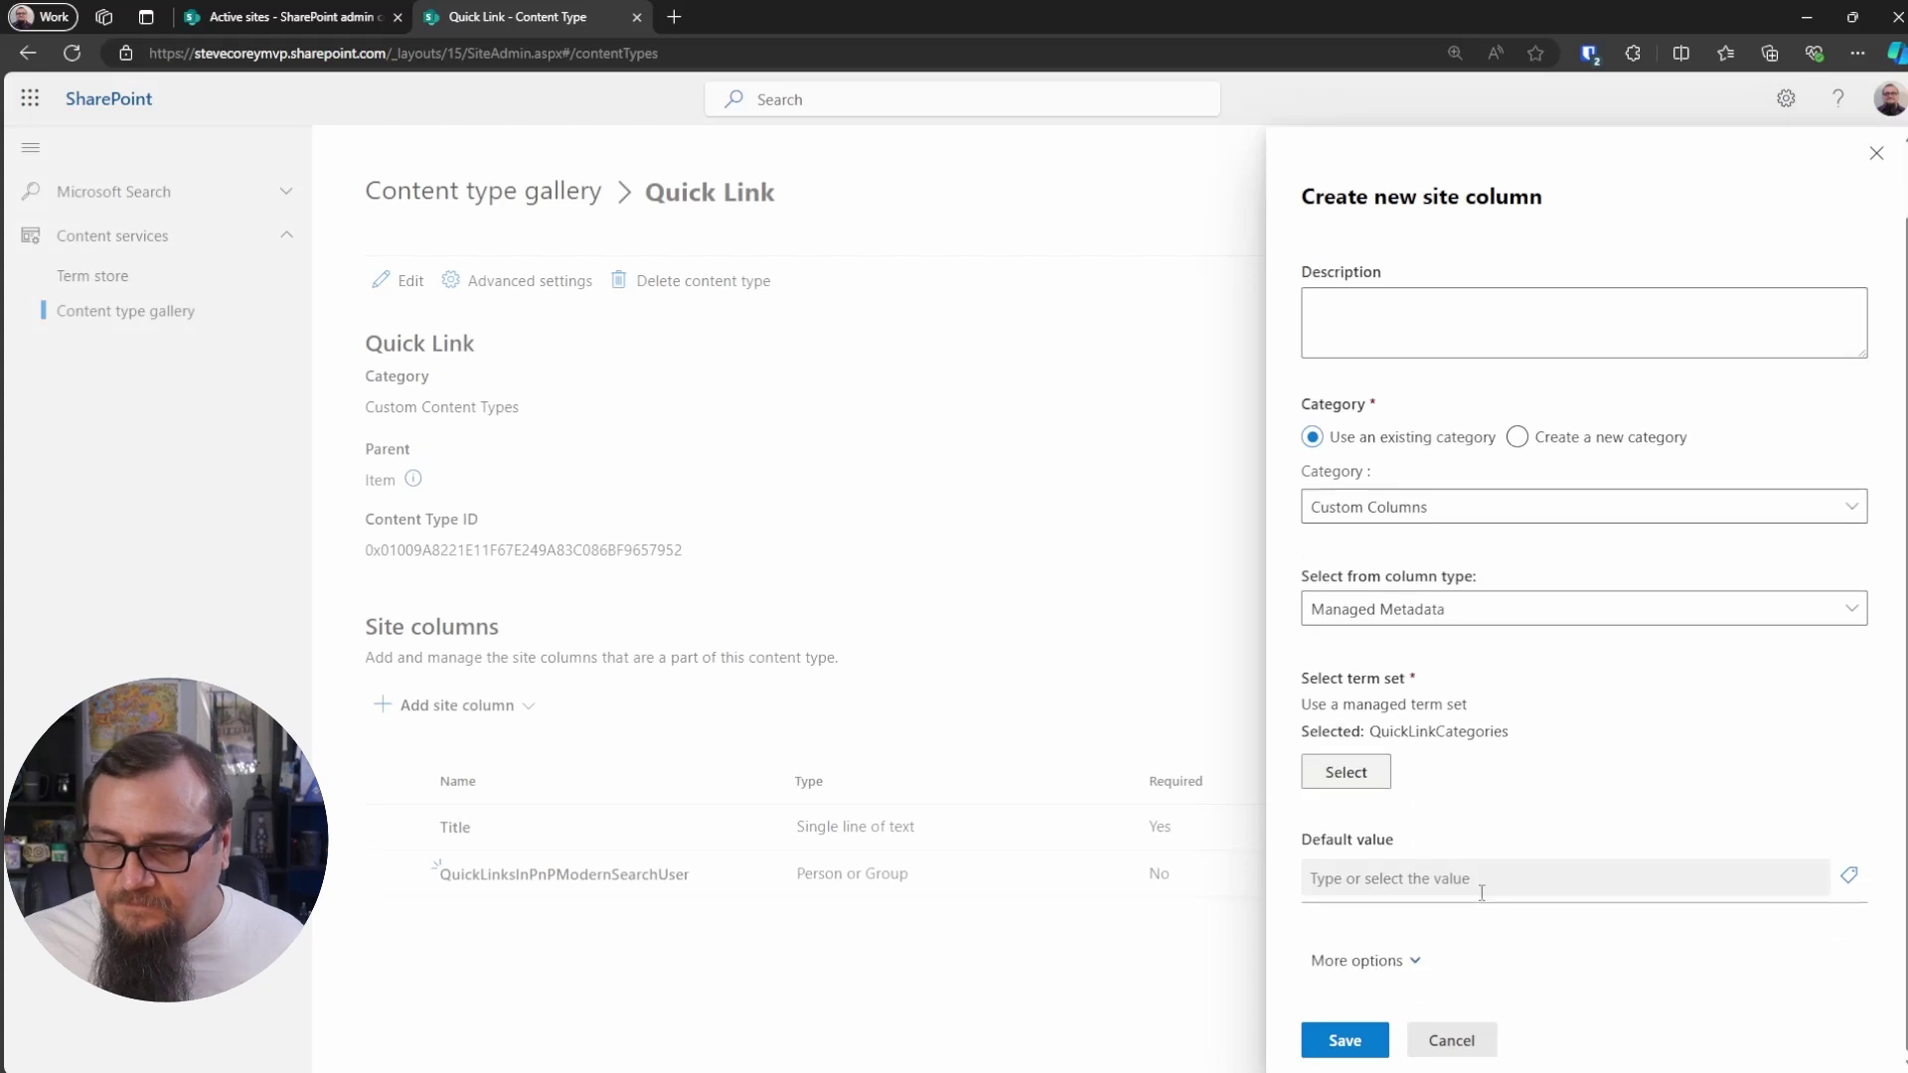
pyautogui.click(1345, 1039)
# Make the user and category site columns of the Quick Link content type required.
pyautogui.click(632, 883)
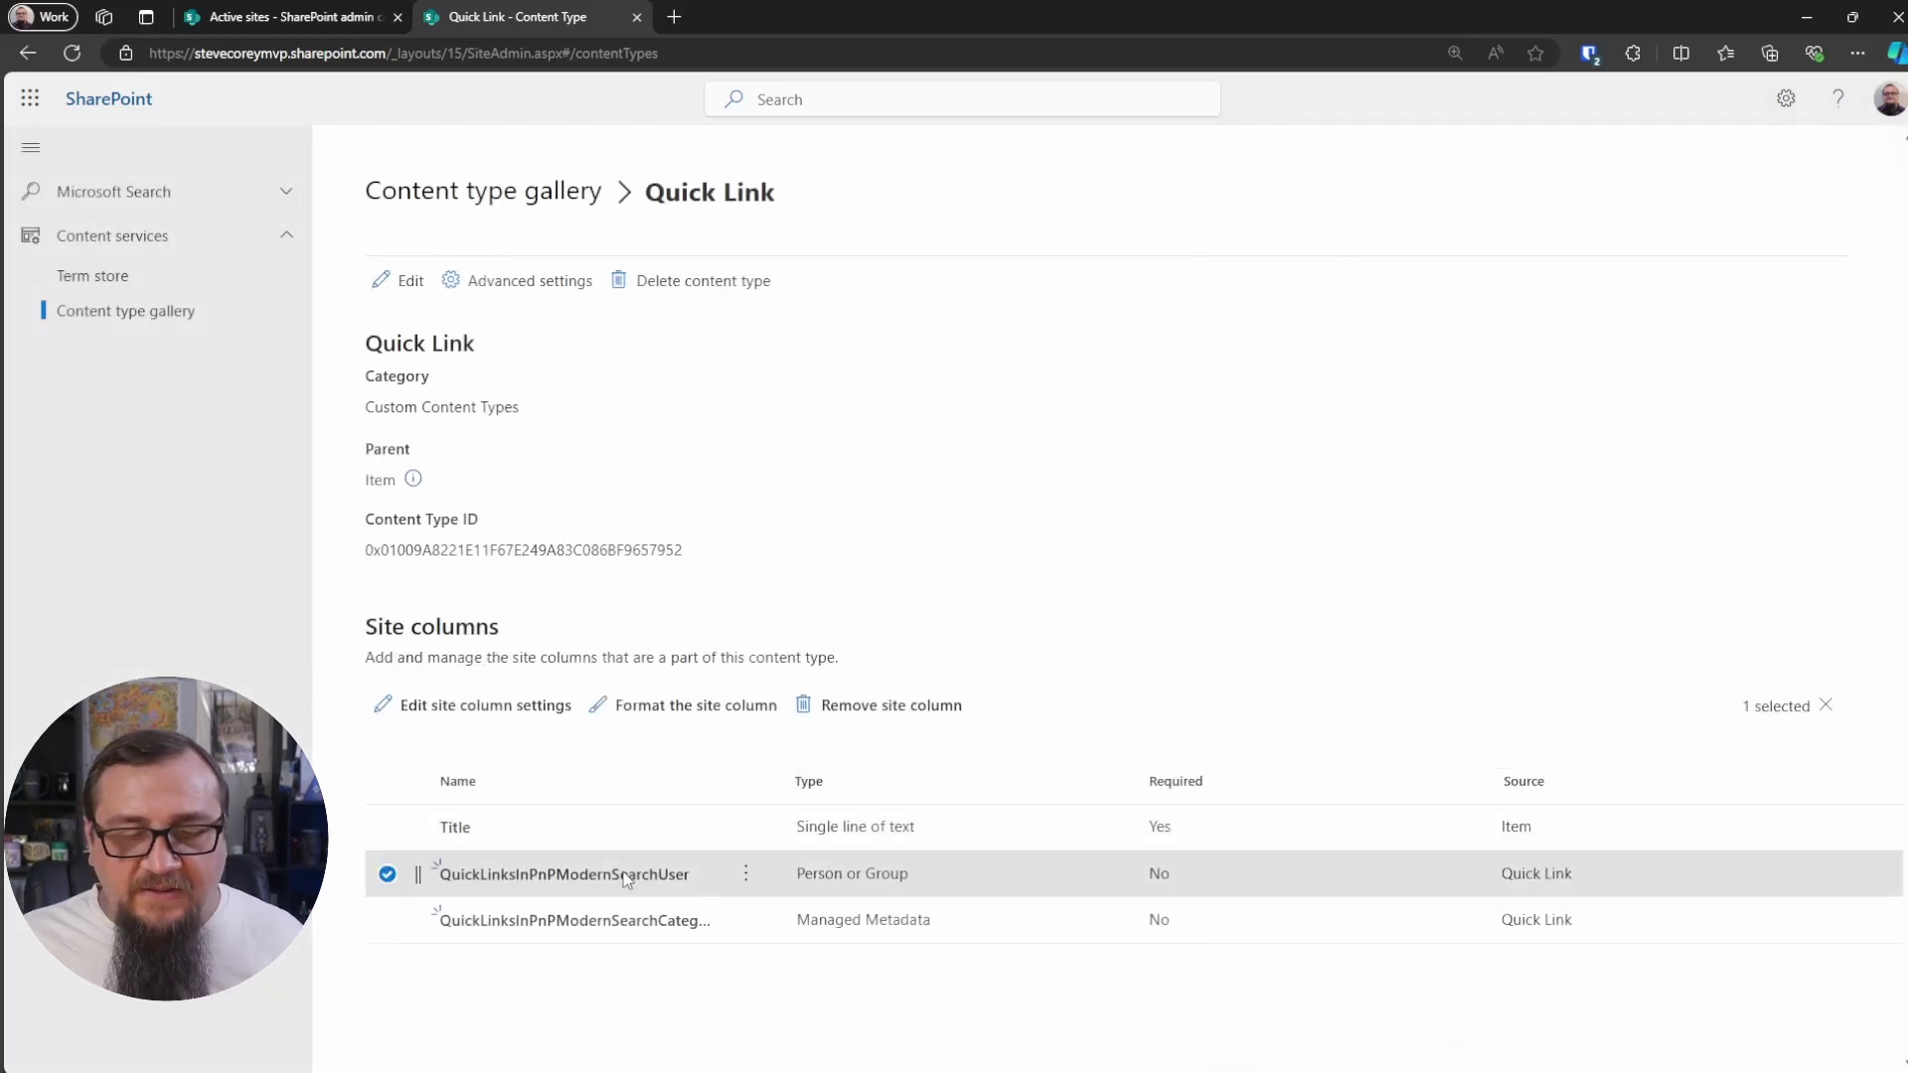
pyautogui.click(527, 706)
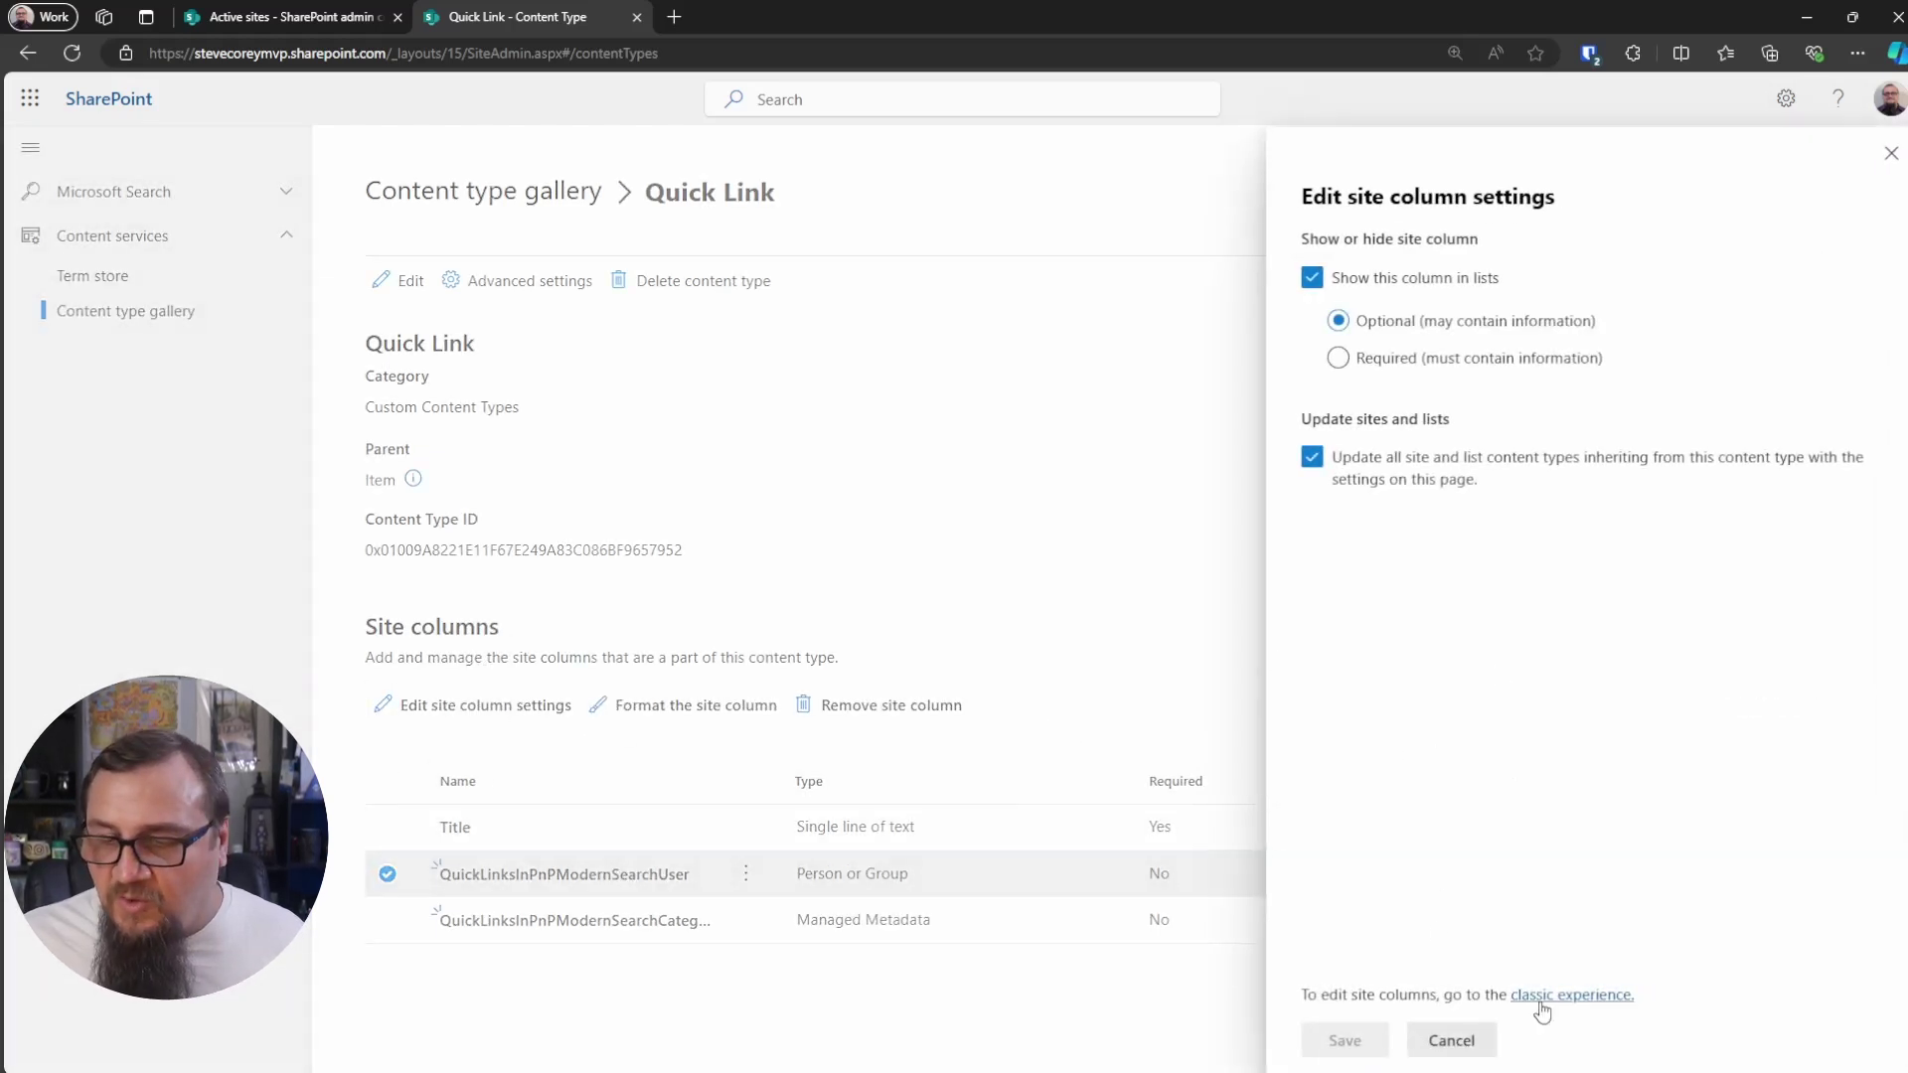
pyautogui.click(1348, 1040)
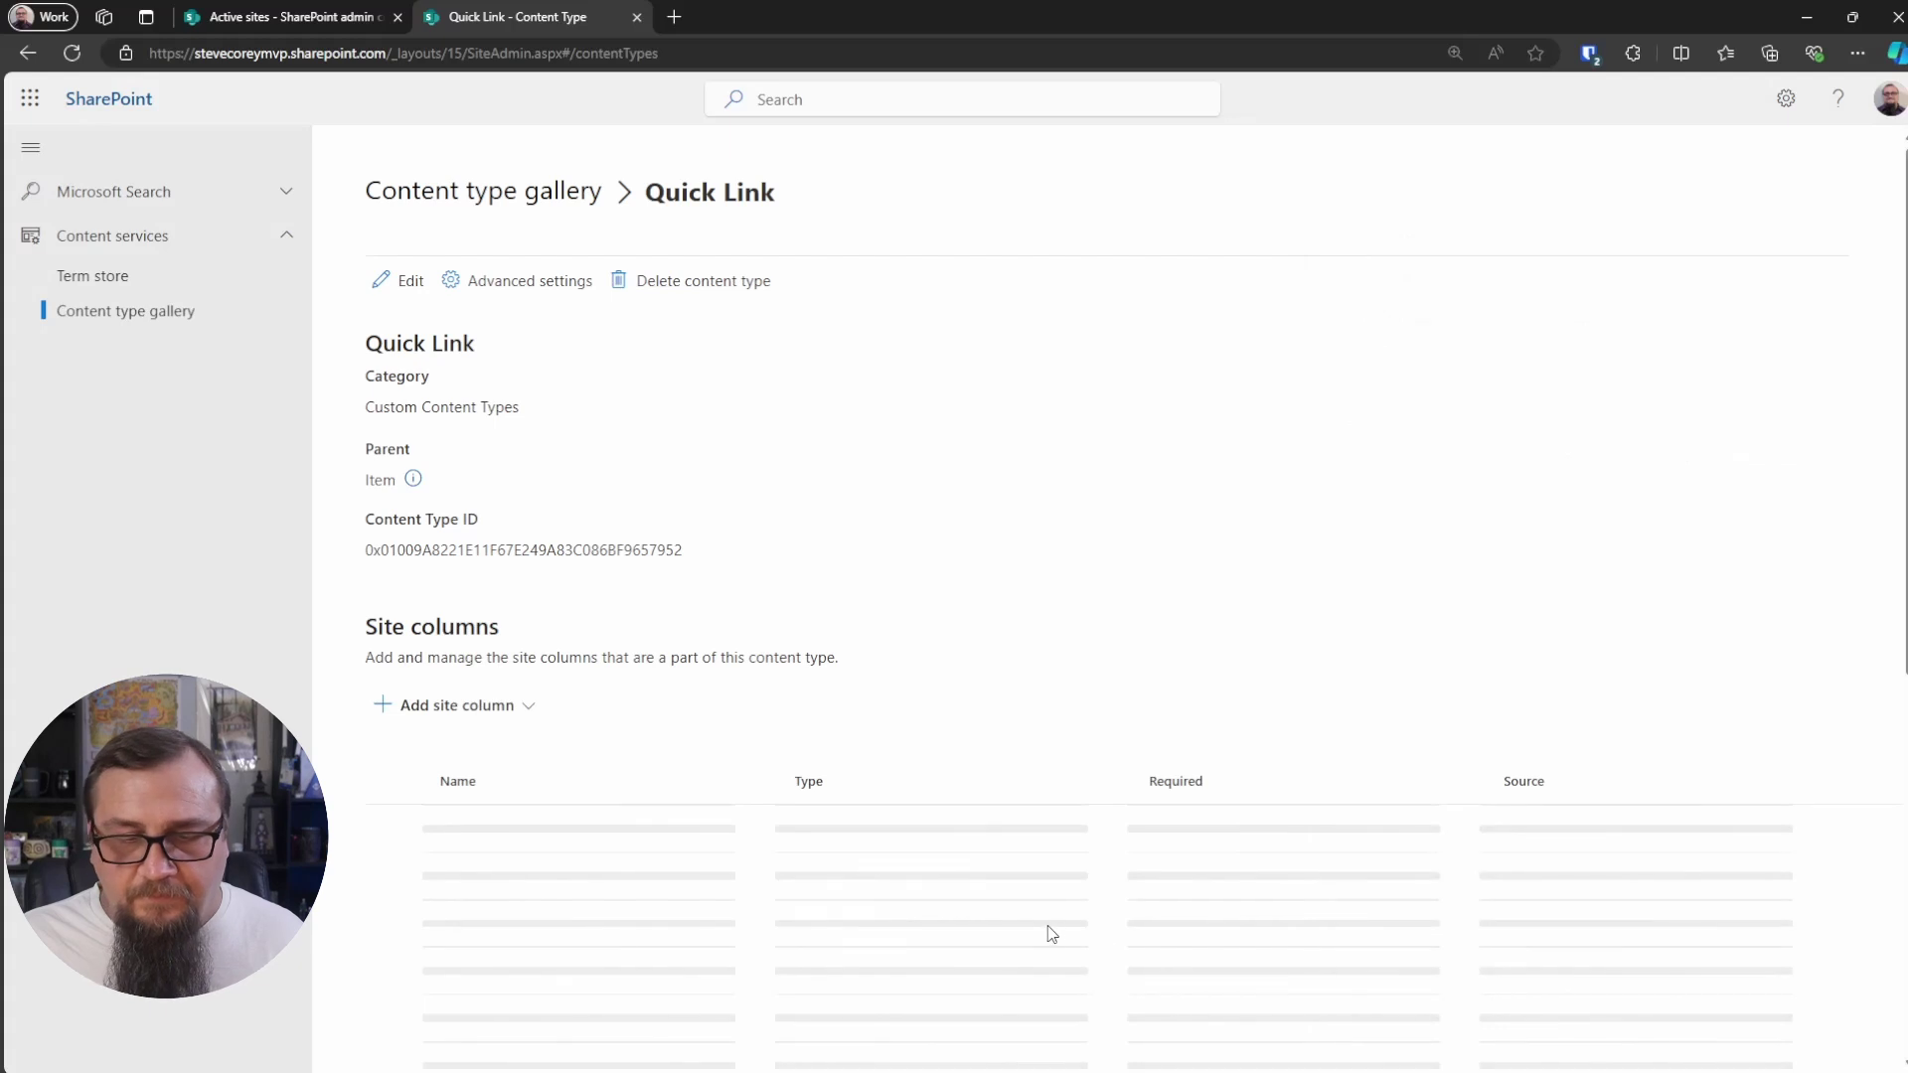
pyautogui.click(998, 919)
pyautogui.click(485, 706)
pyautogui.click(1338, 358)
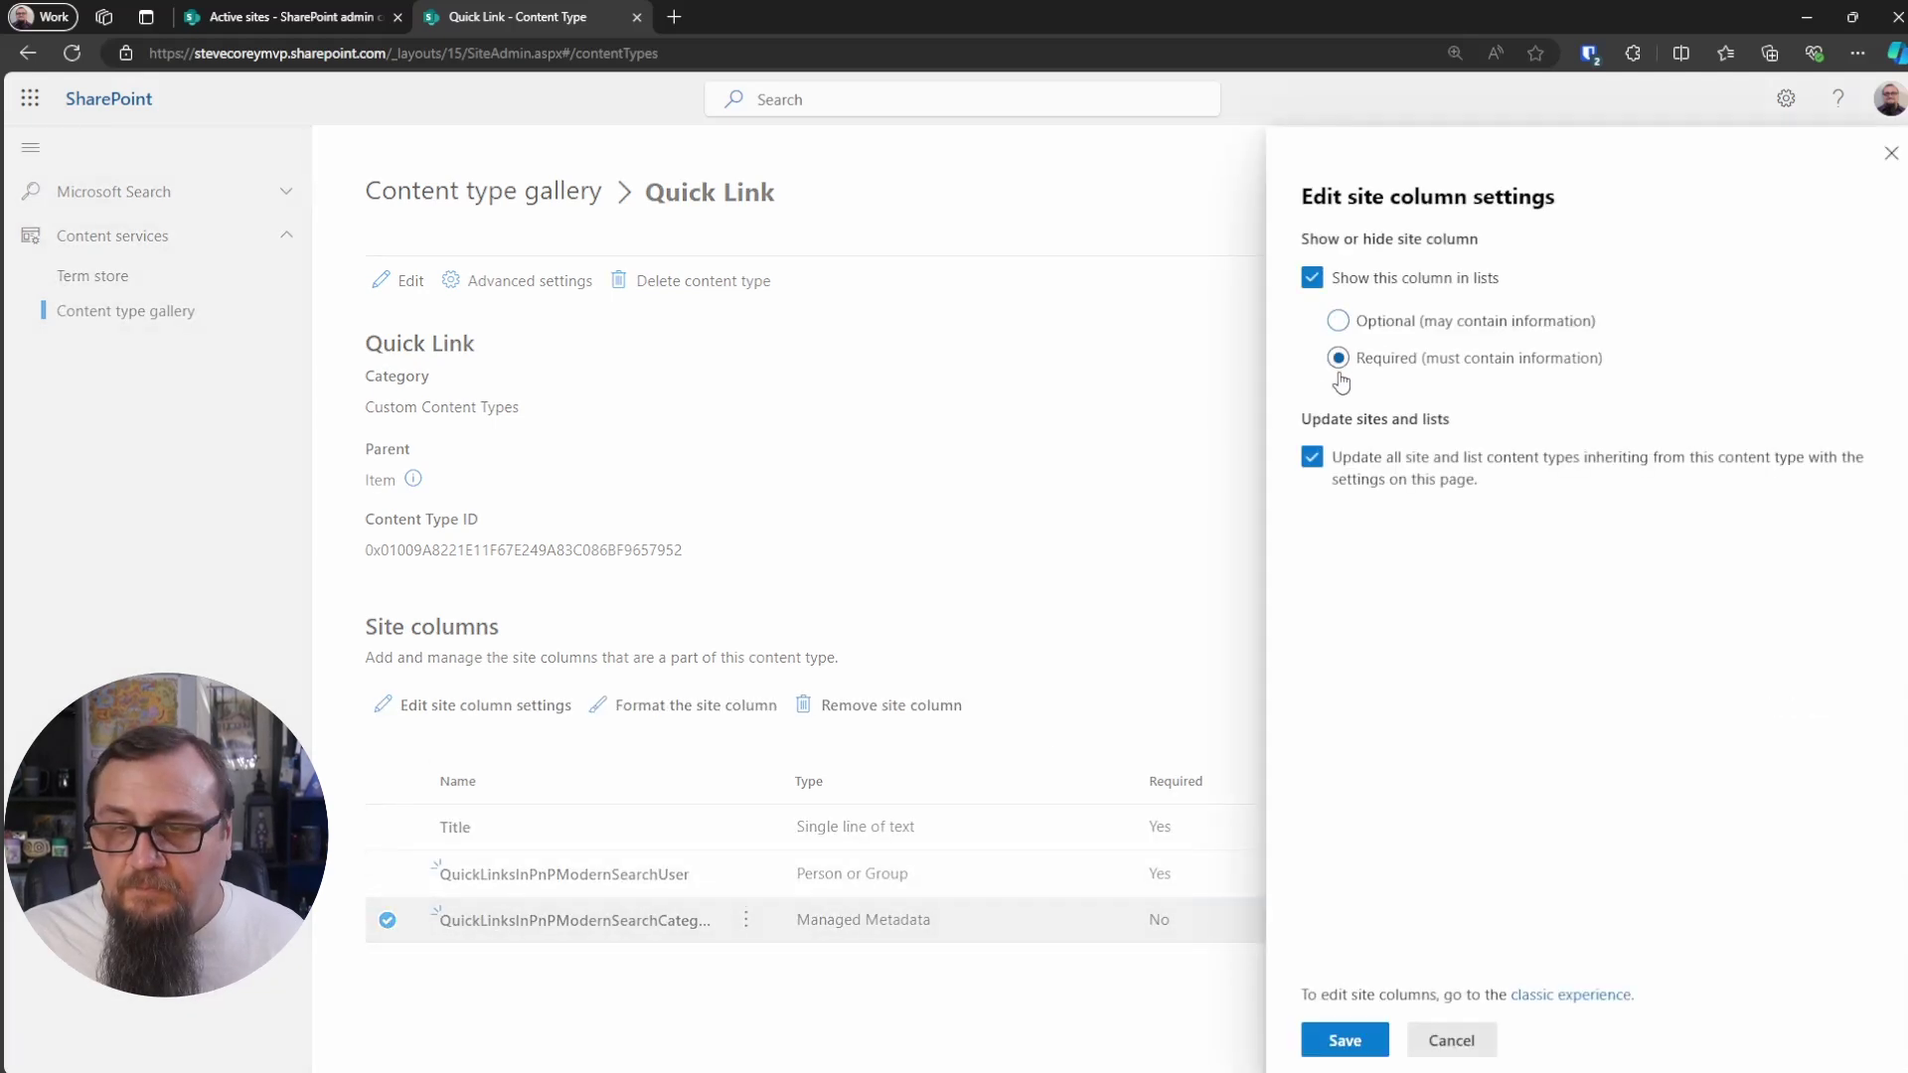
pyautogui.click(1345, 1039)
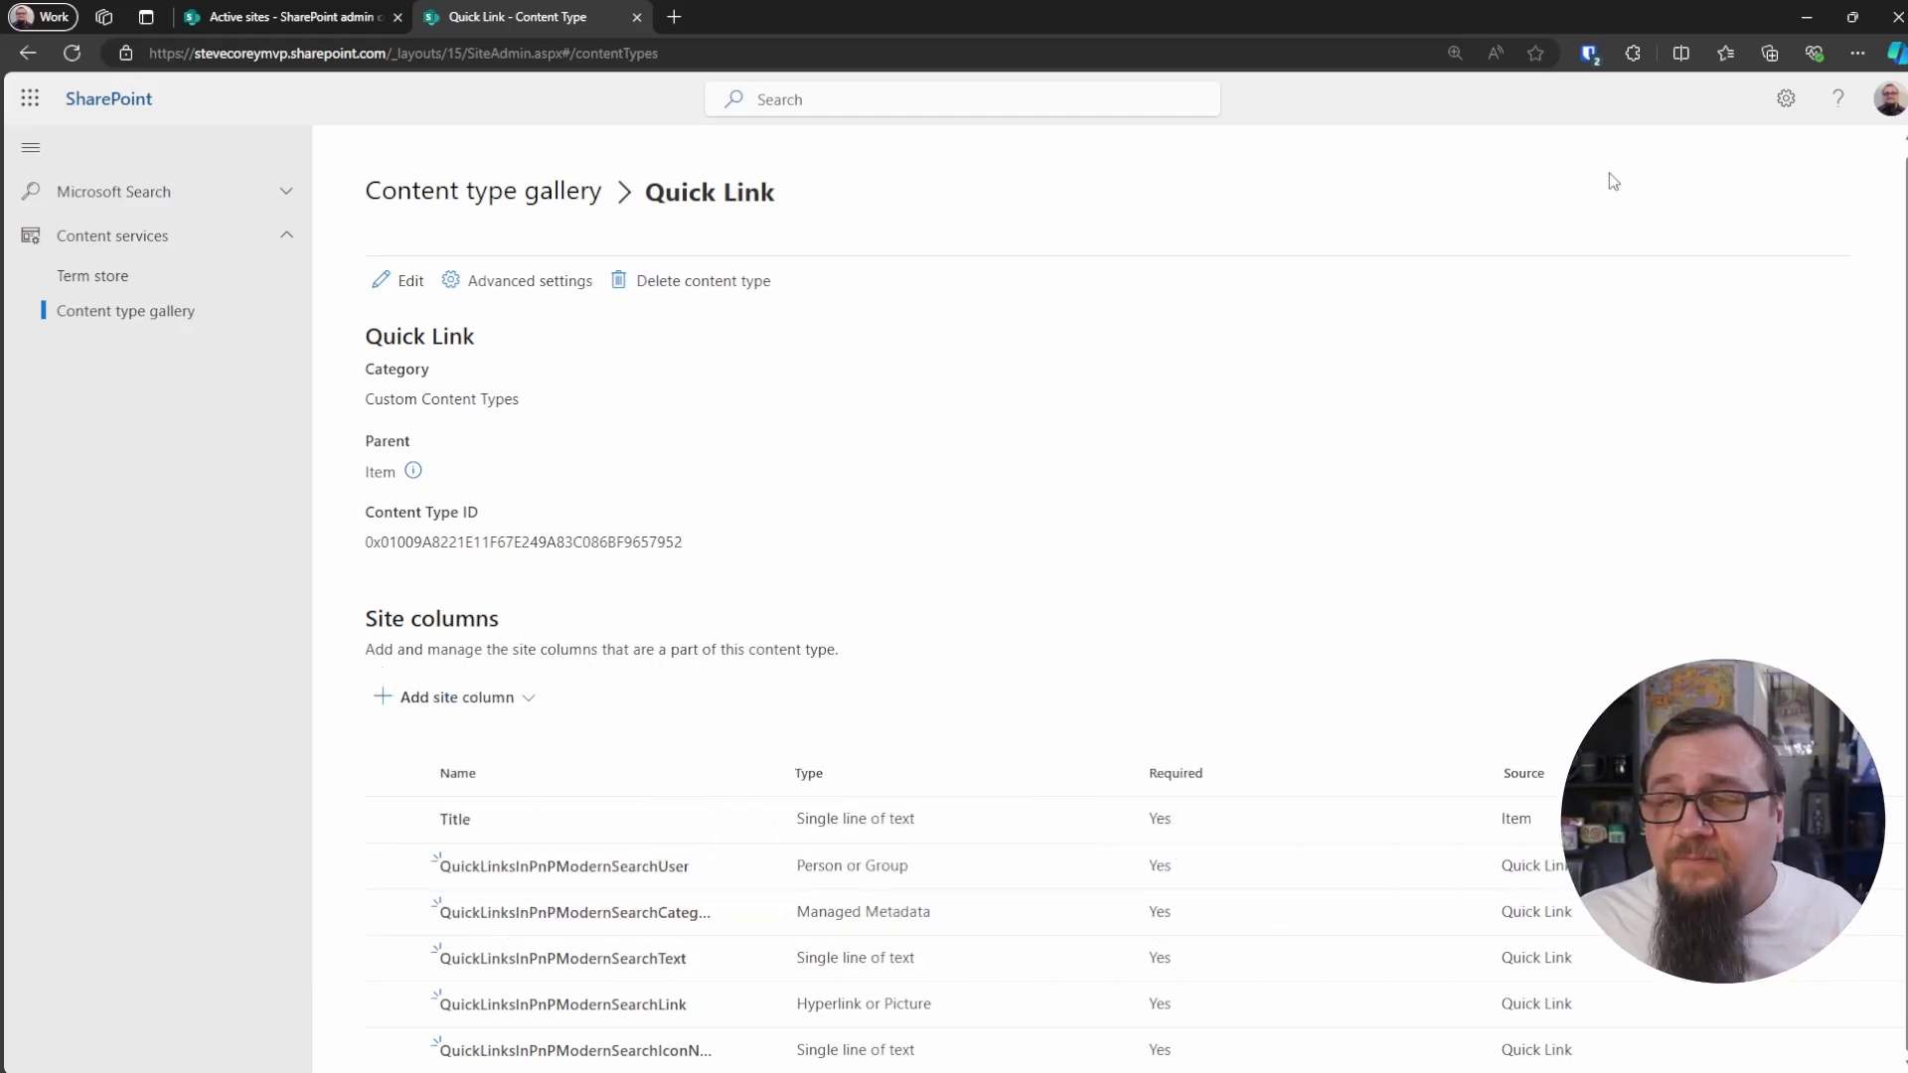
# Create a blank list named Quick Links from the site contents, without showing it in site navigation.
pyautogui.click(1786, 98)
pyautogui.click(1641, 316)
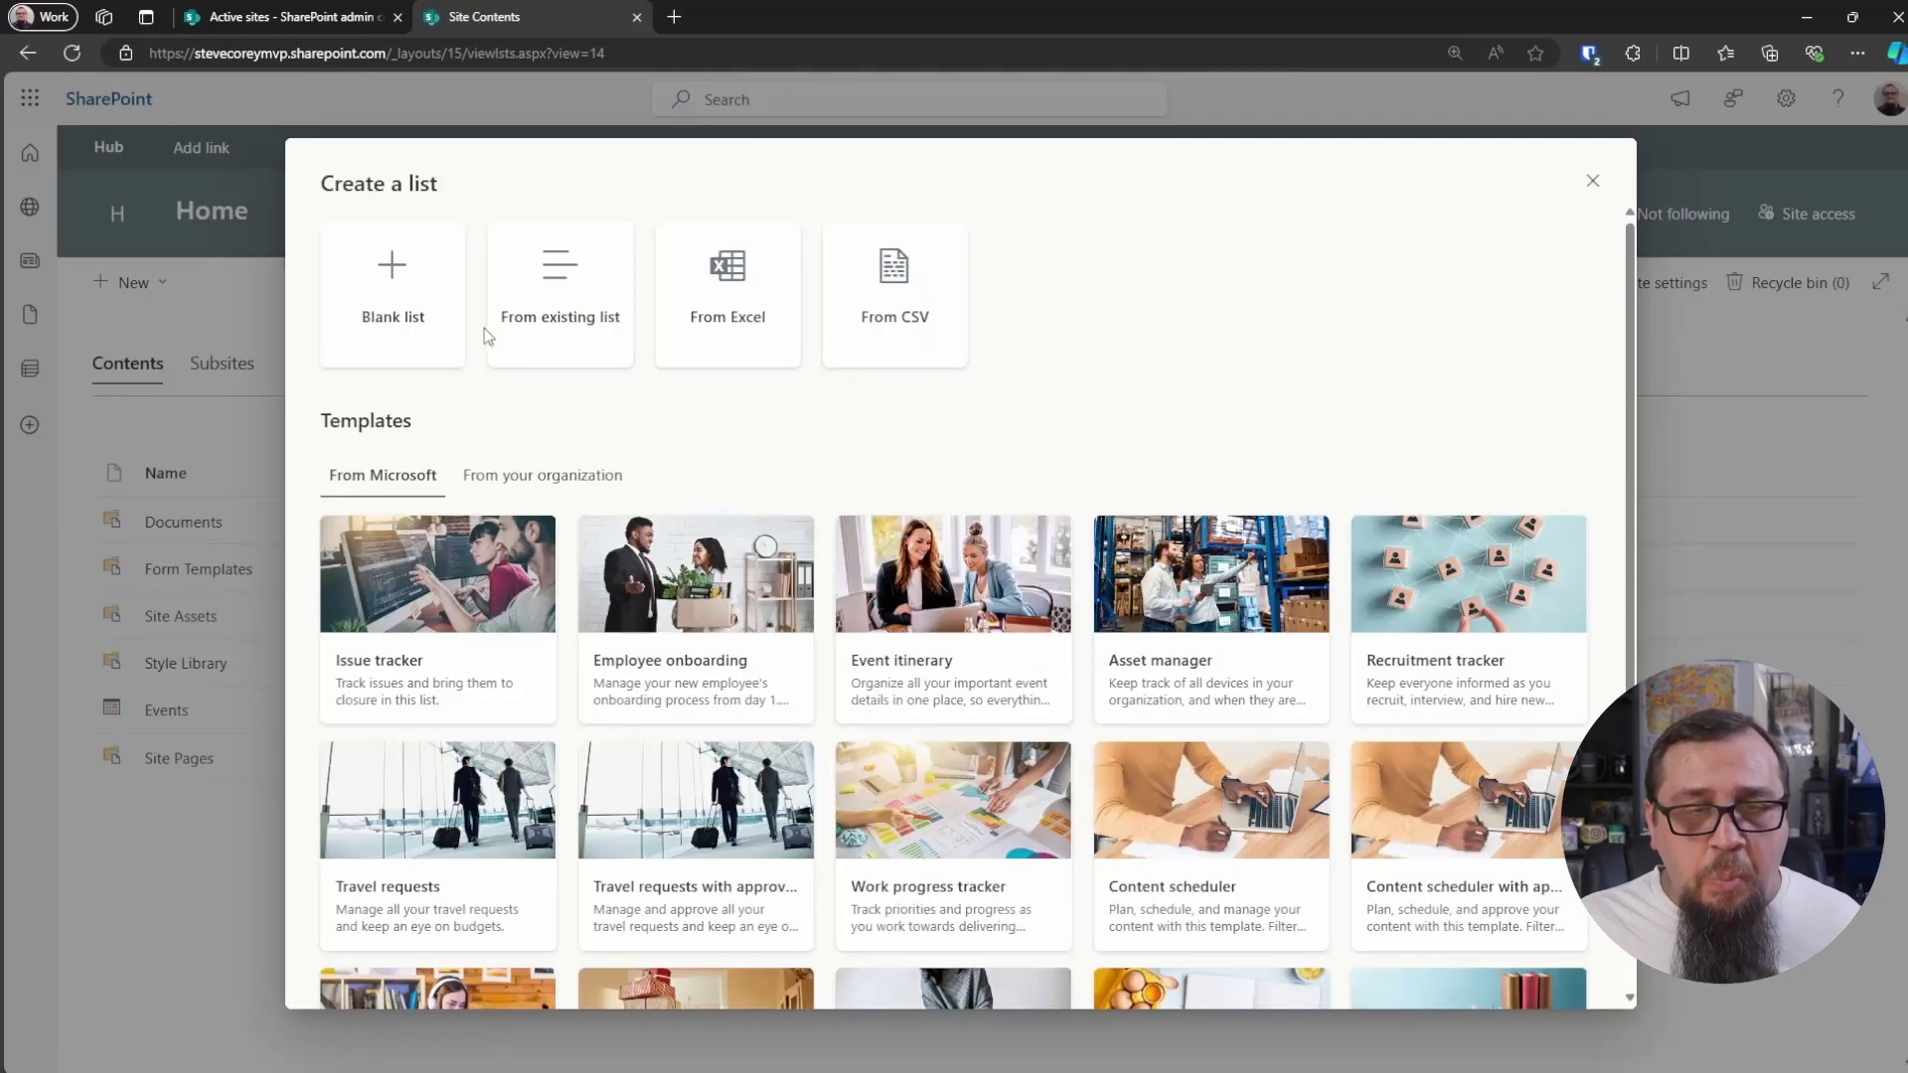
pyautogui.click(433, 320)
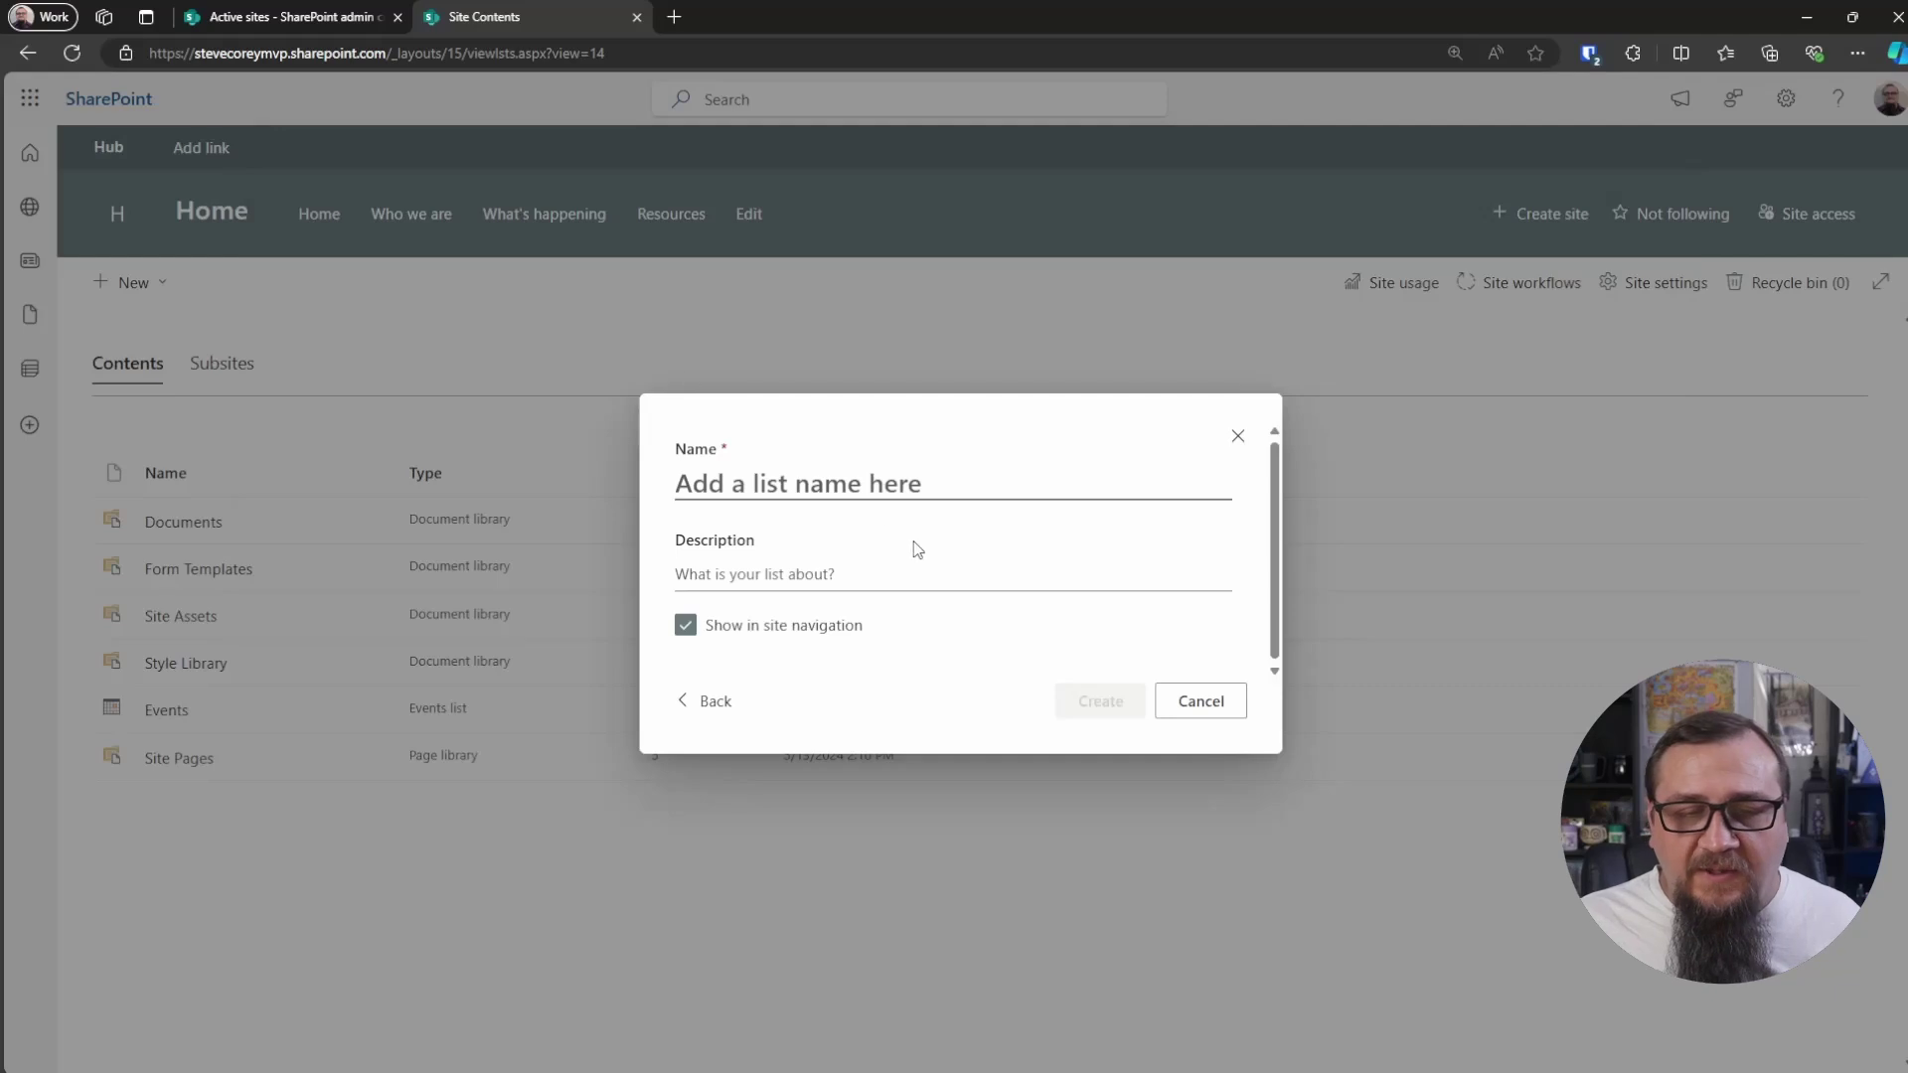
pyautogui.write('Quick Links')
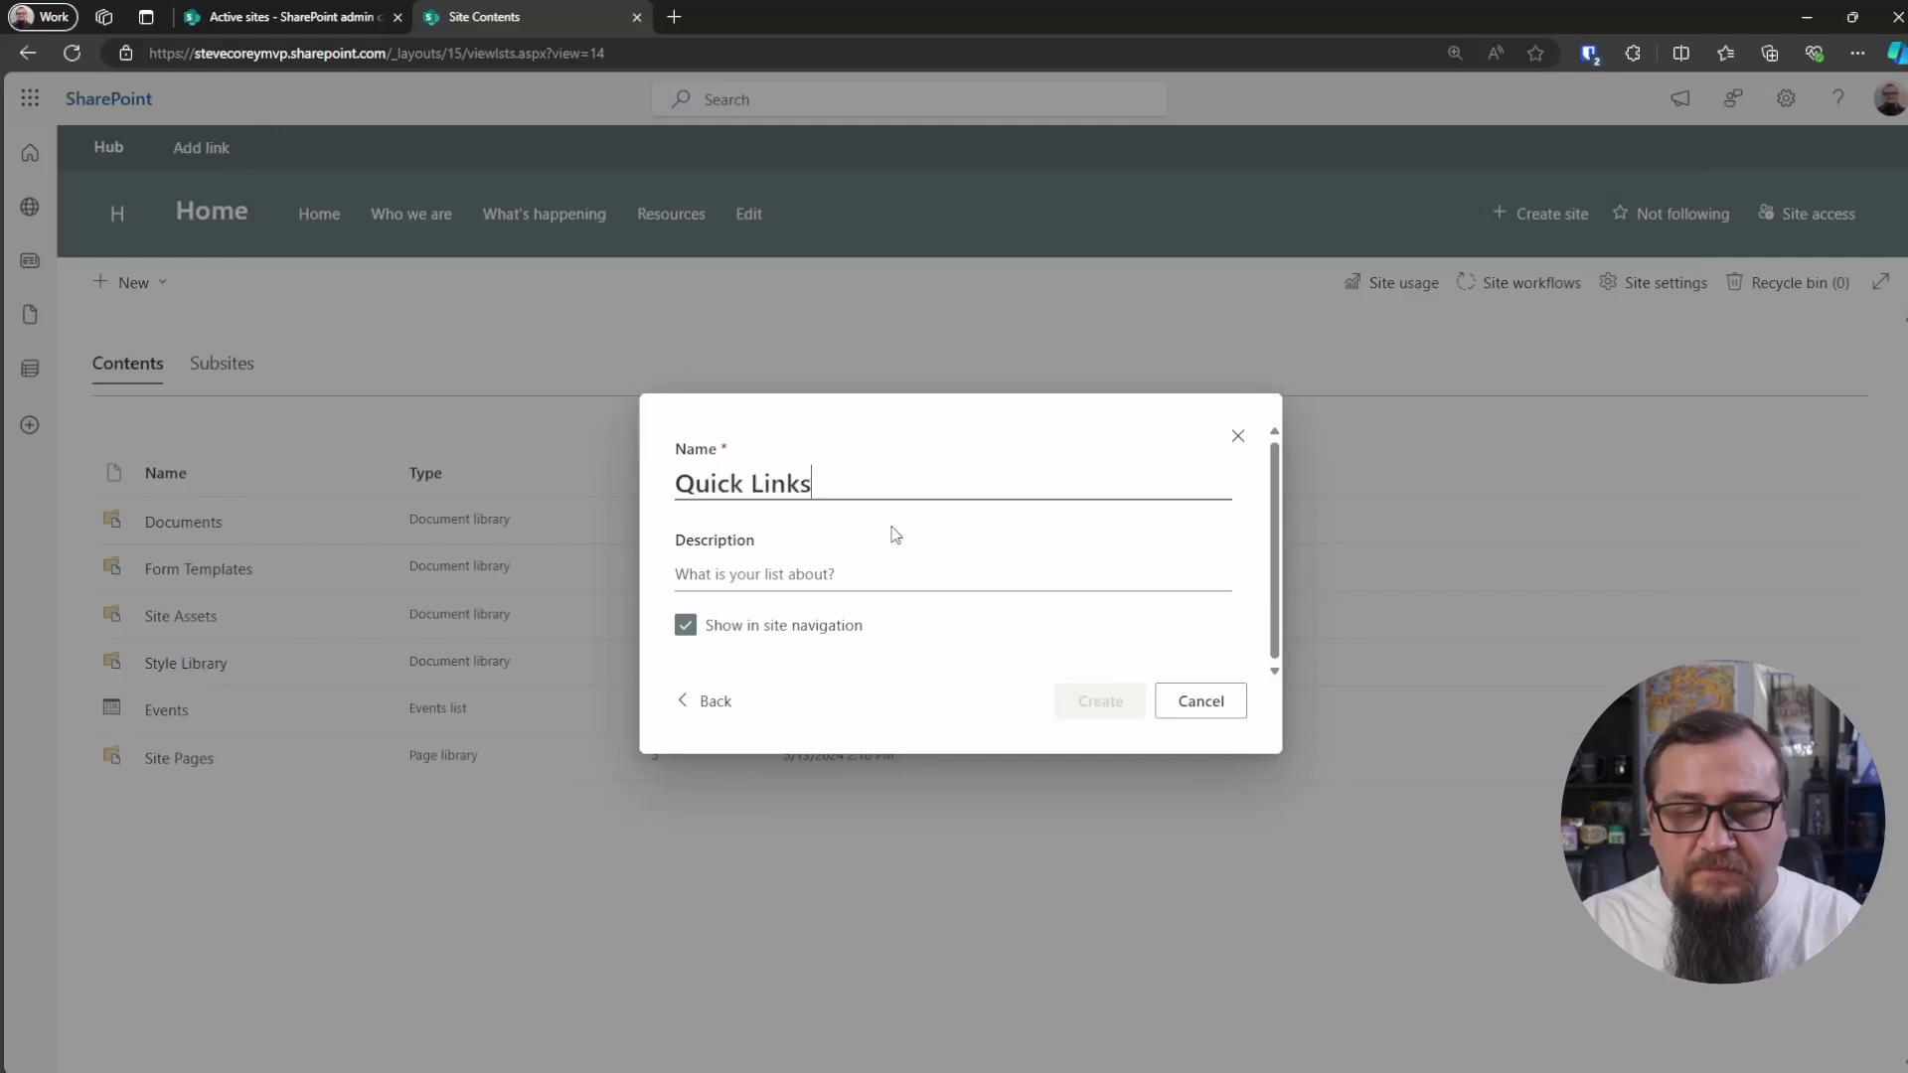
pyautogui.click(767, 628)
pyautogui.click(1123, 712)
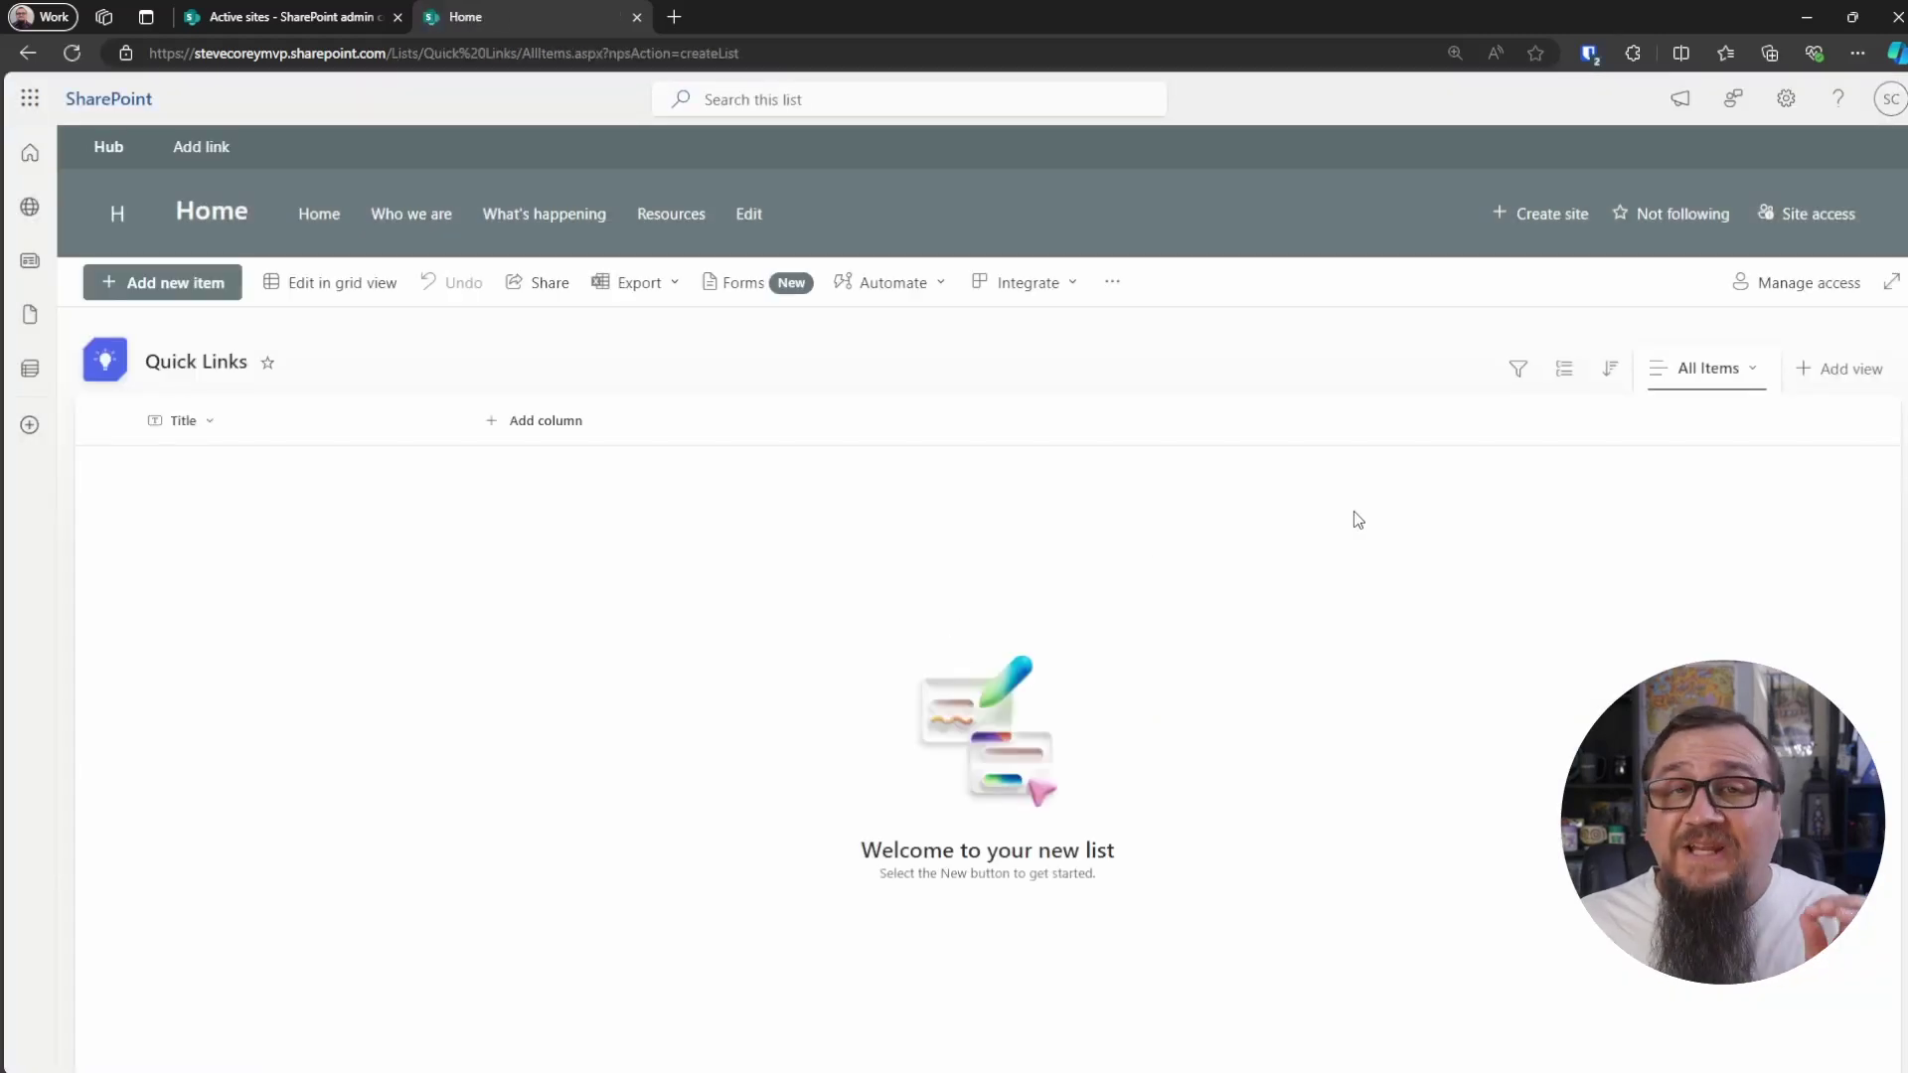
# Allow management of content types in the advanced settings of the Quick Links list.
pyautogui.click(1786, 99)
pyautogui.click(1647, 318)
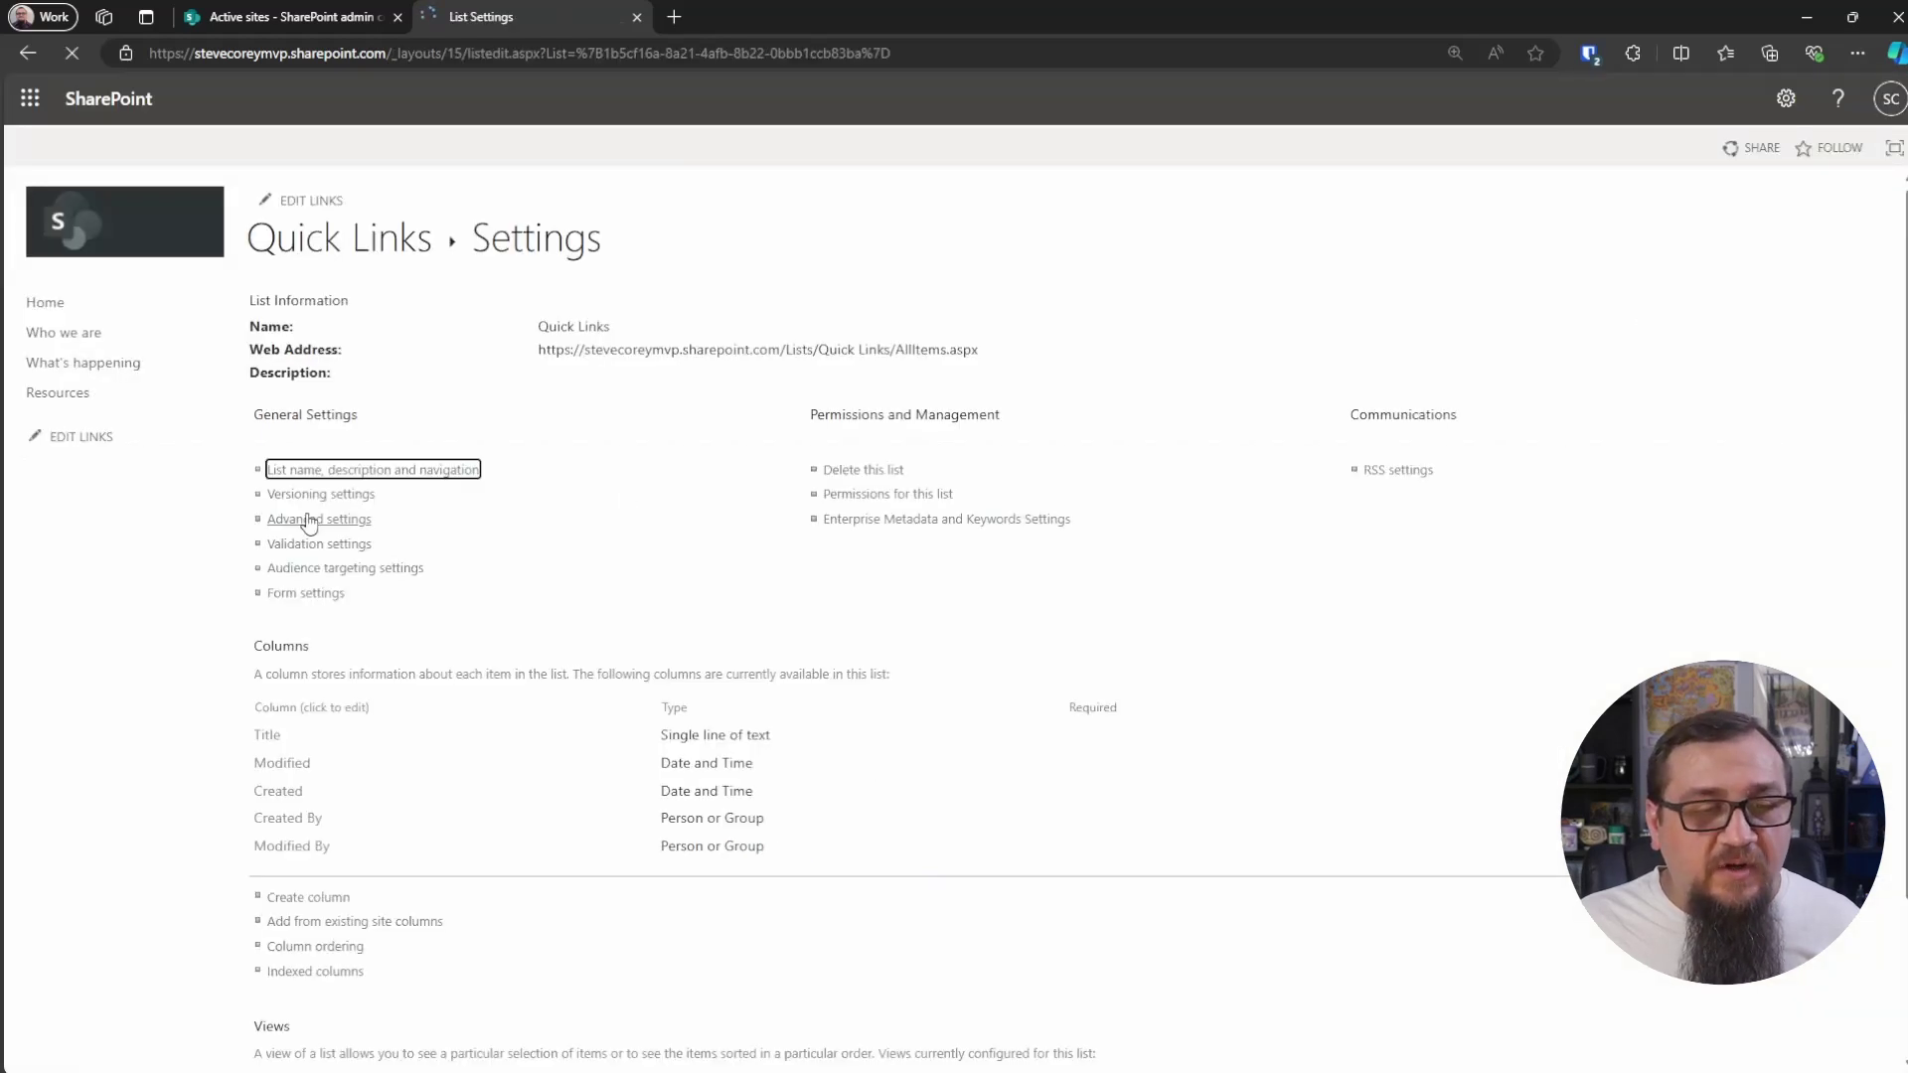
pyautogui.scroll(-3, 477, 636)
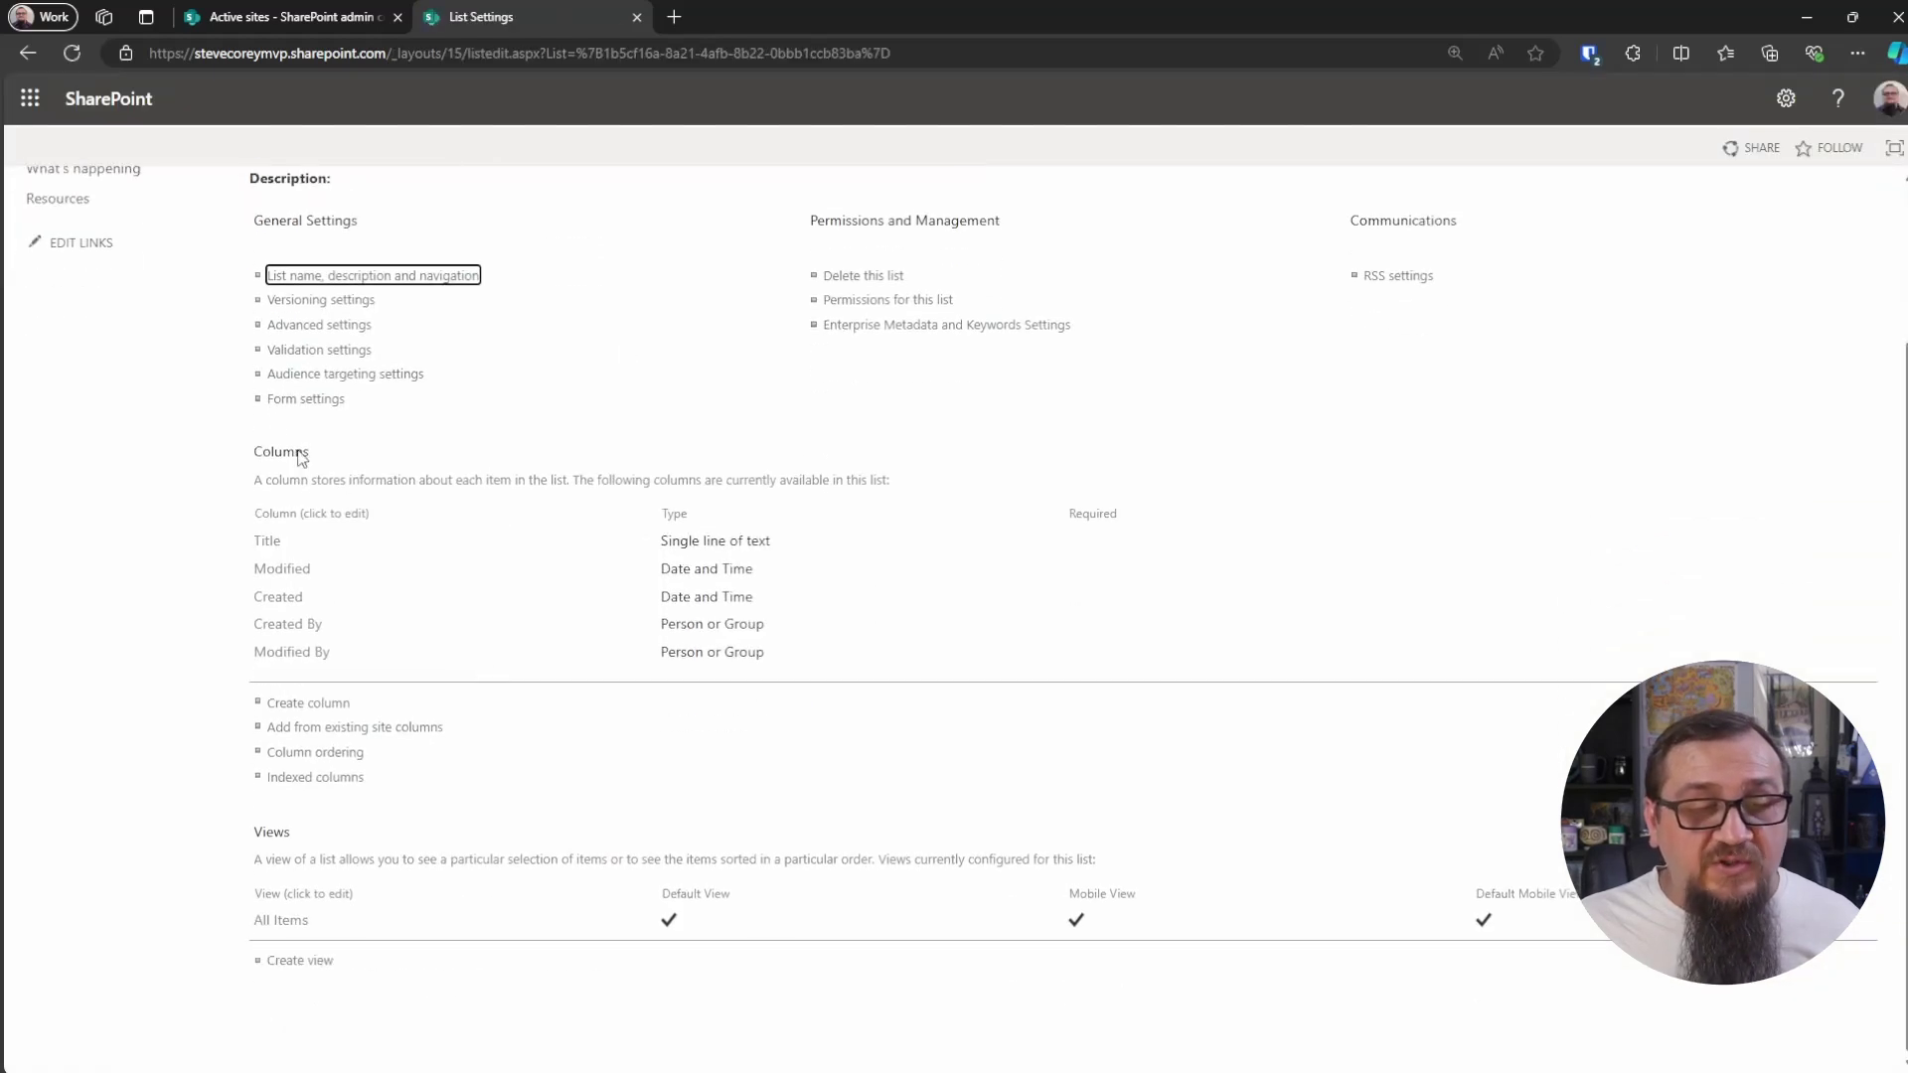
pyautogui.scroll(1, 344, 443)
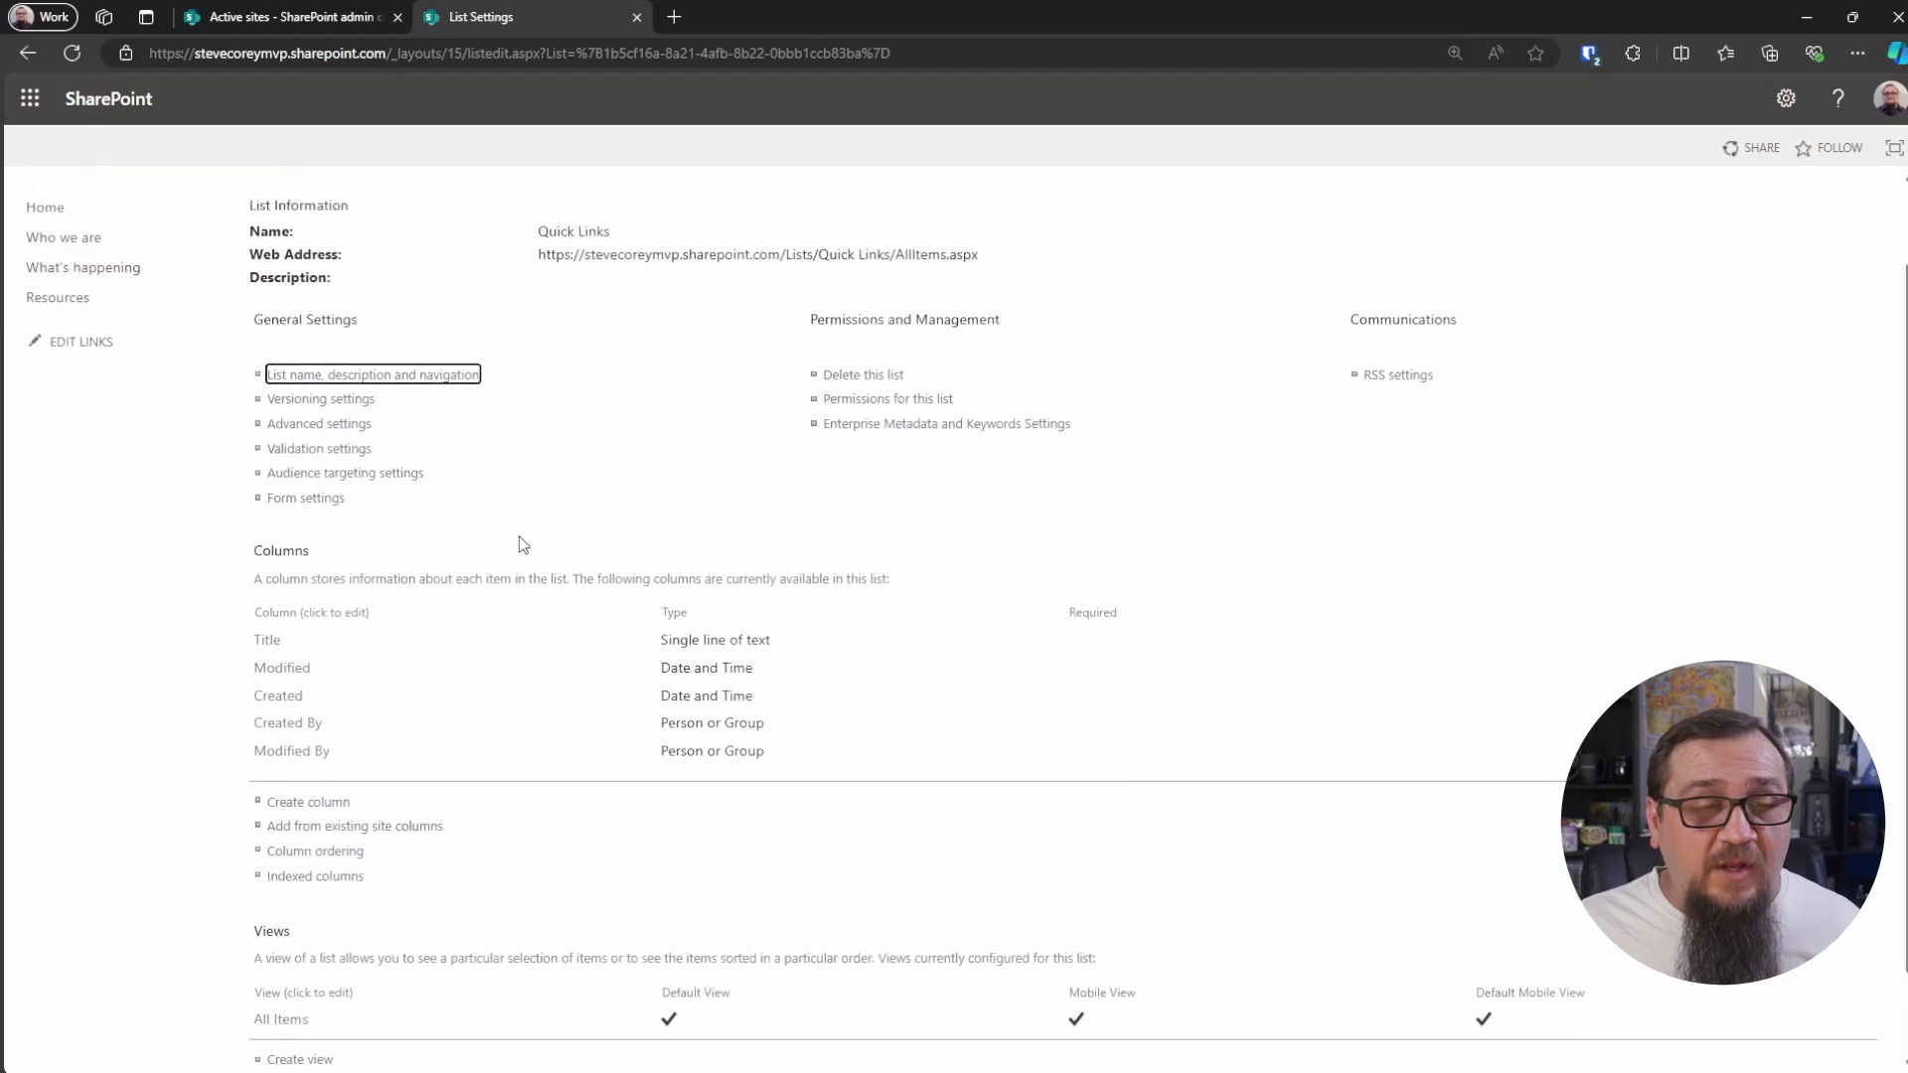
pyautogui.click(343, 435)
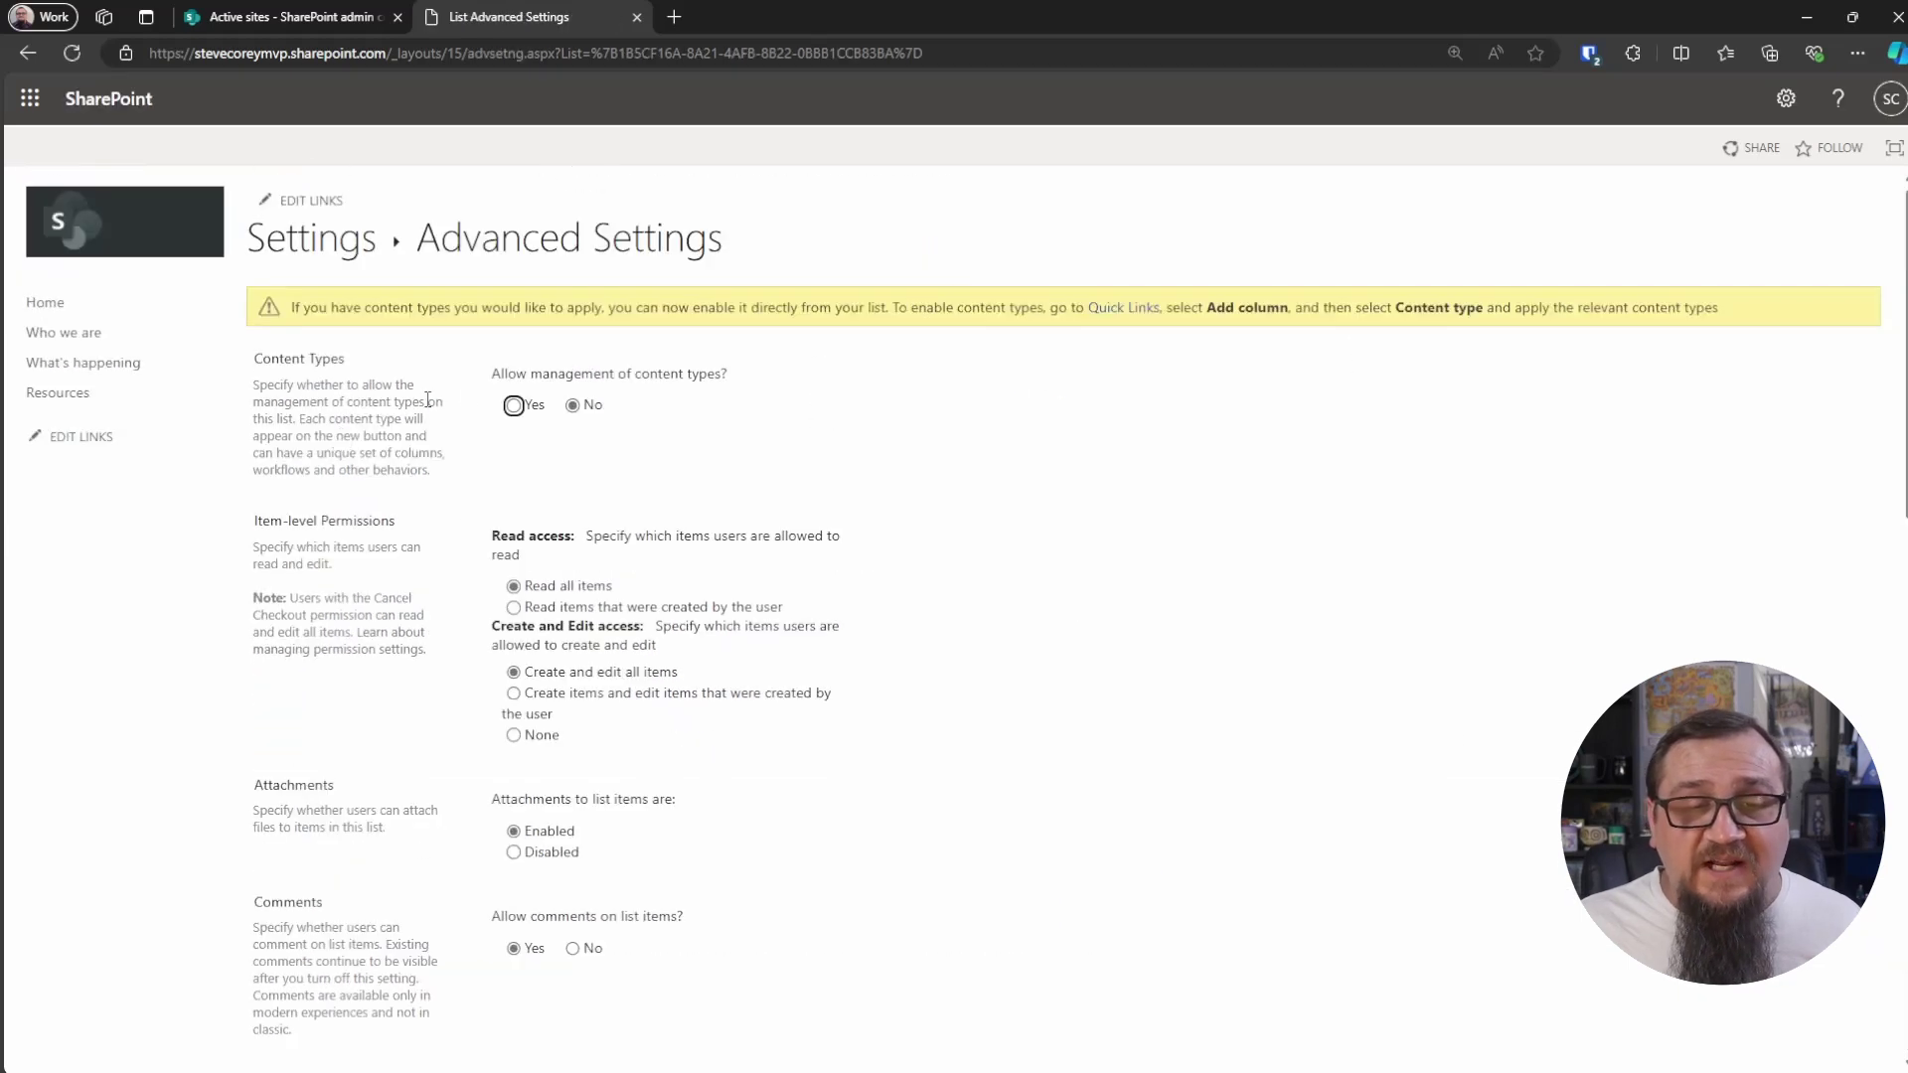
pyautogui.click(514, 406)
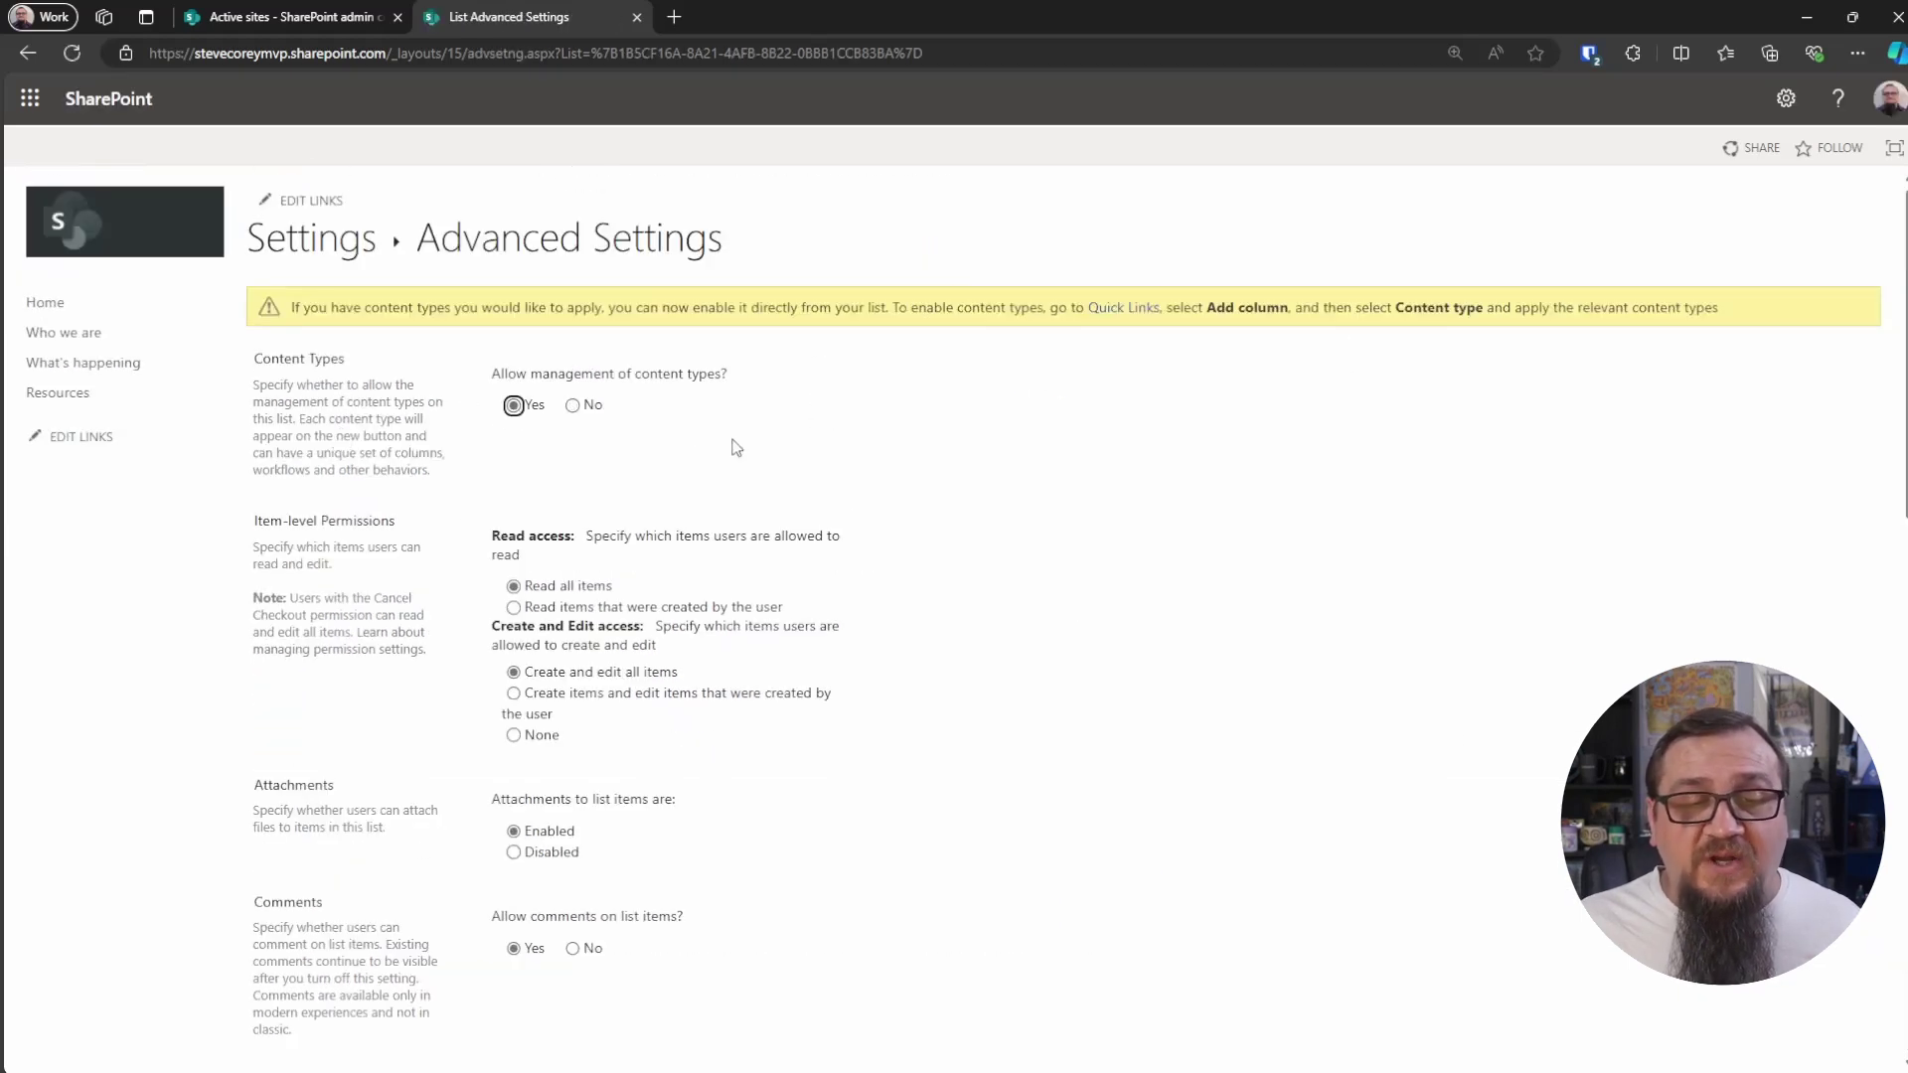
pyautogui.scroll(-15, 1040, 637)
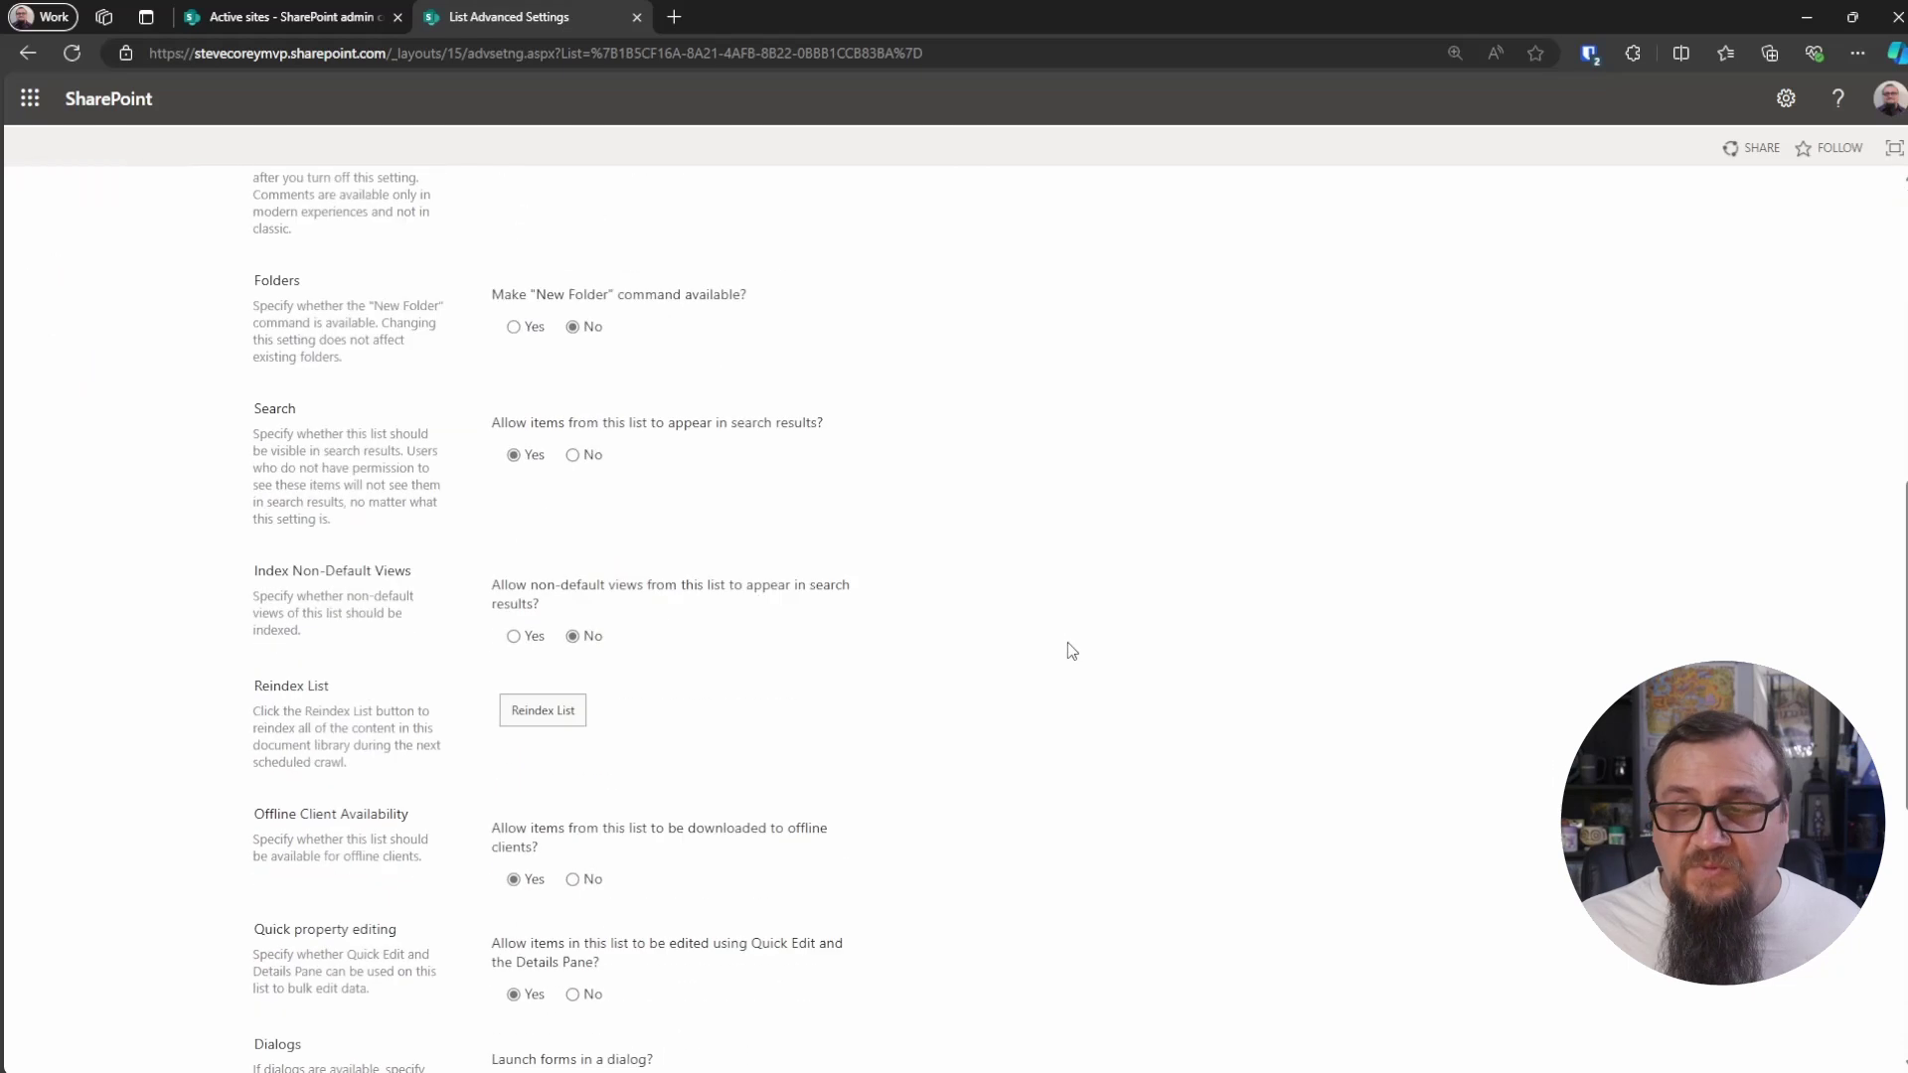
pyautogui.click(755, 1035)
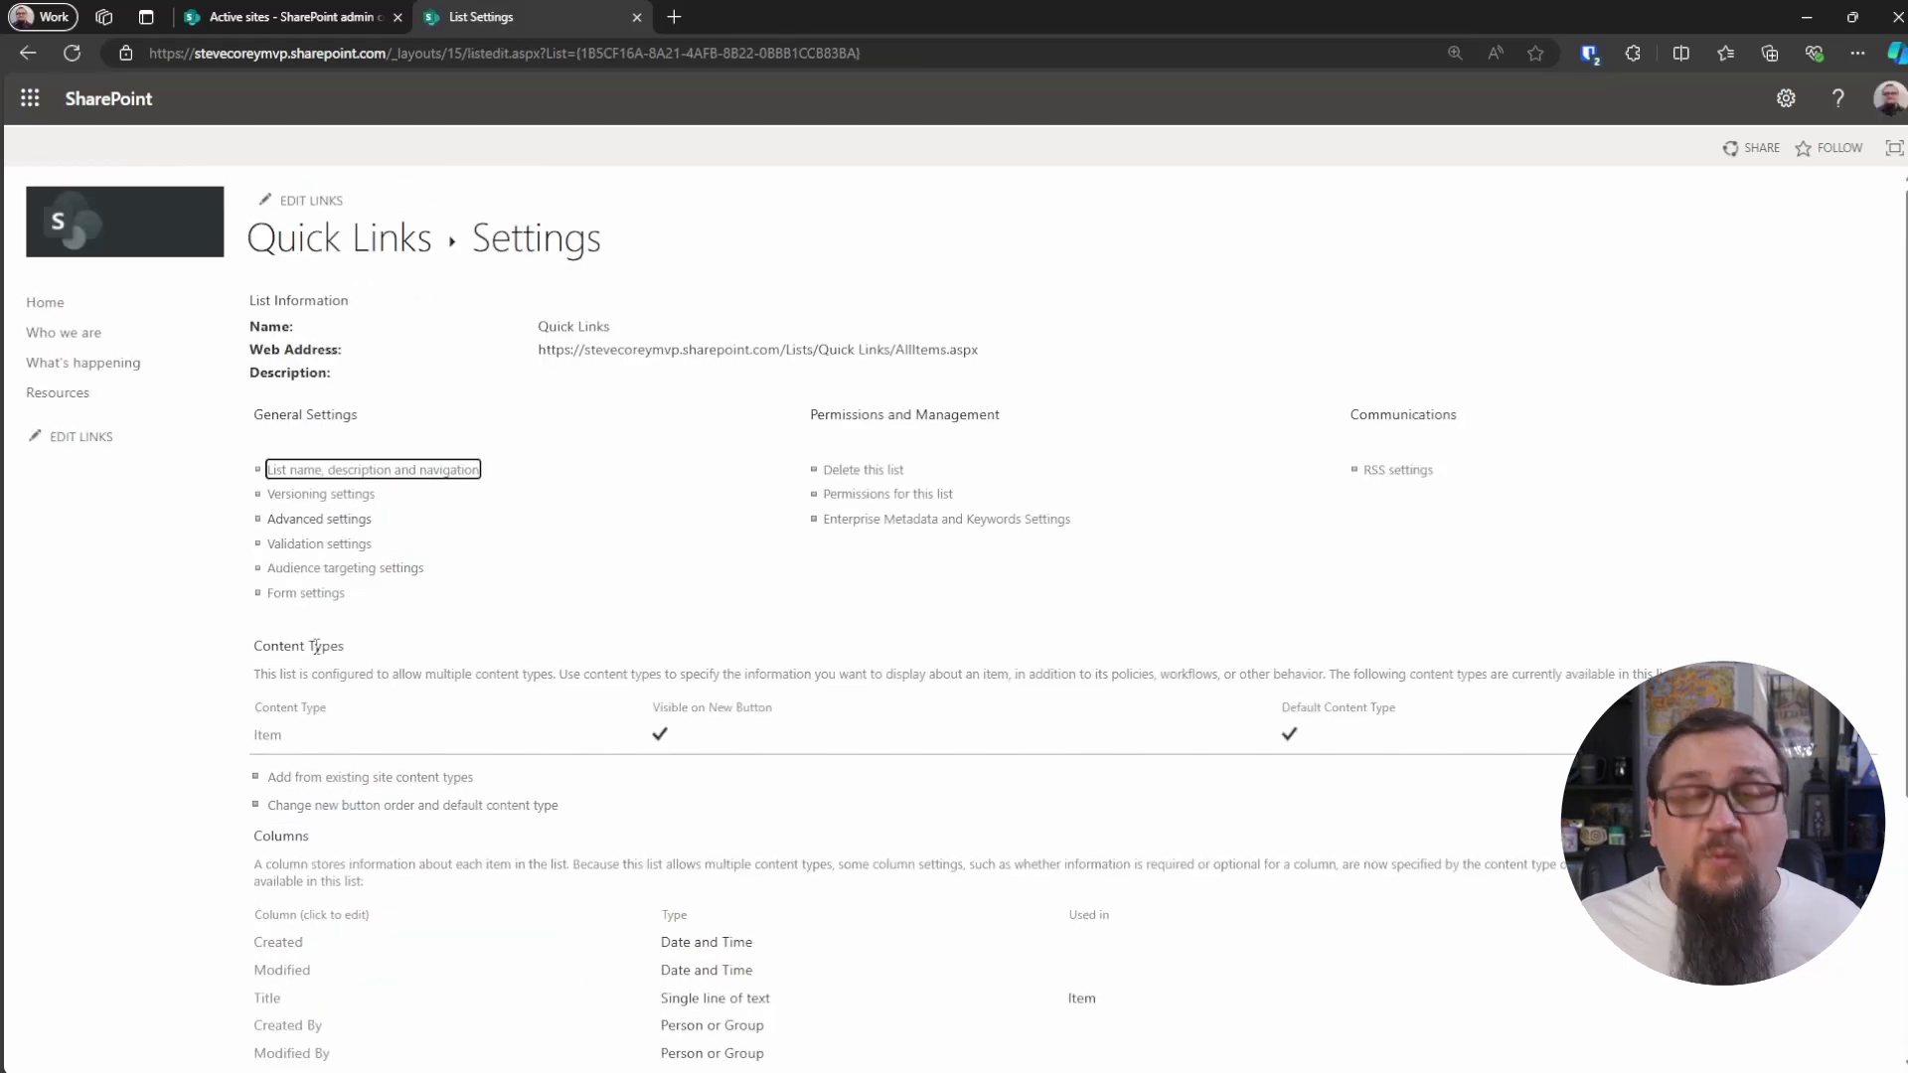
# Add the existing Quick Link site content type to the Quick Links list.
pyautogui.click(376, 778)
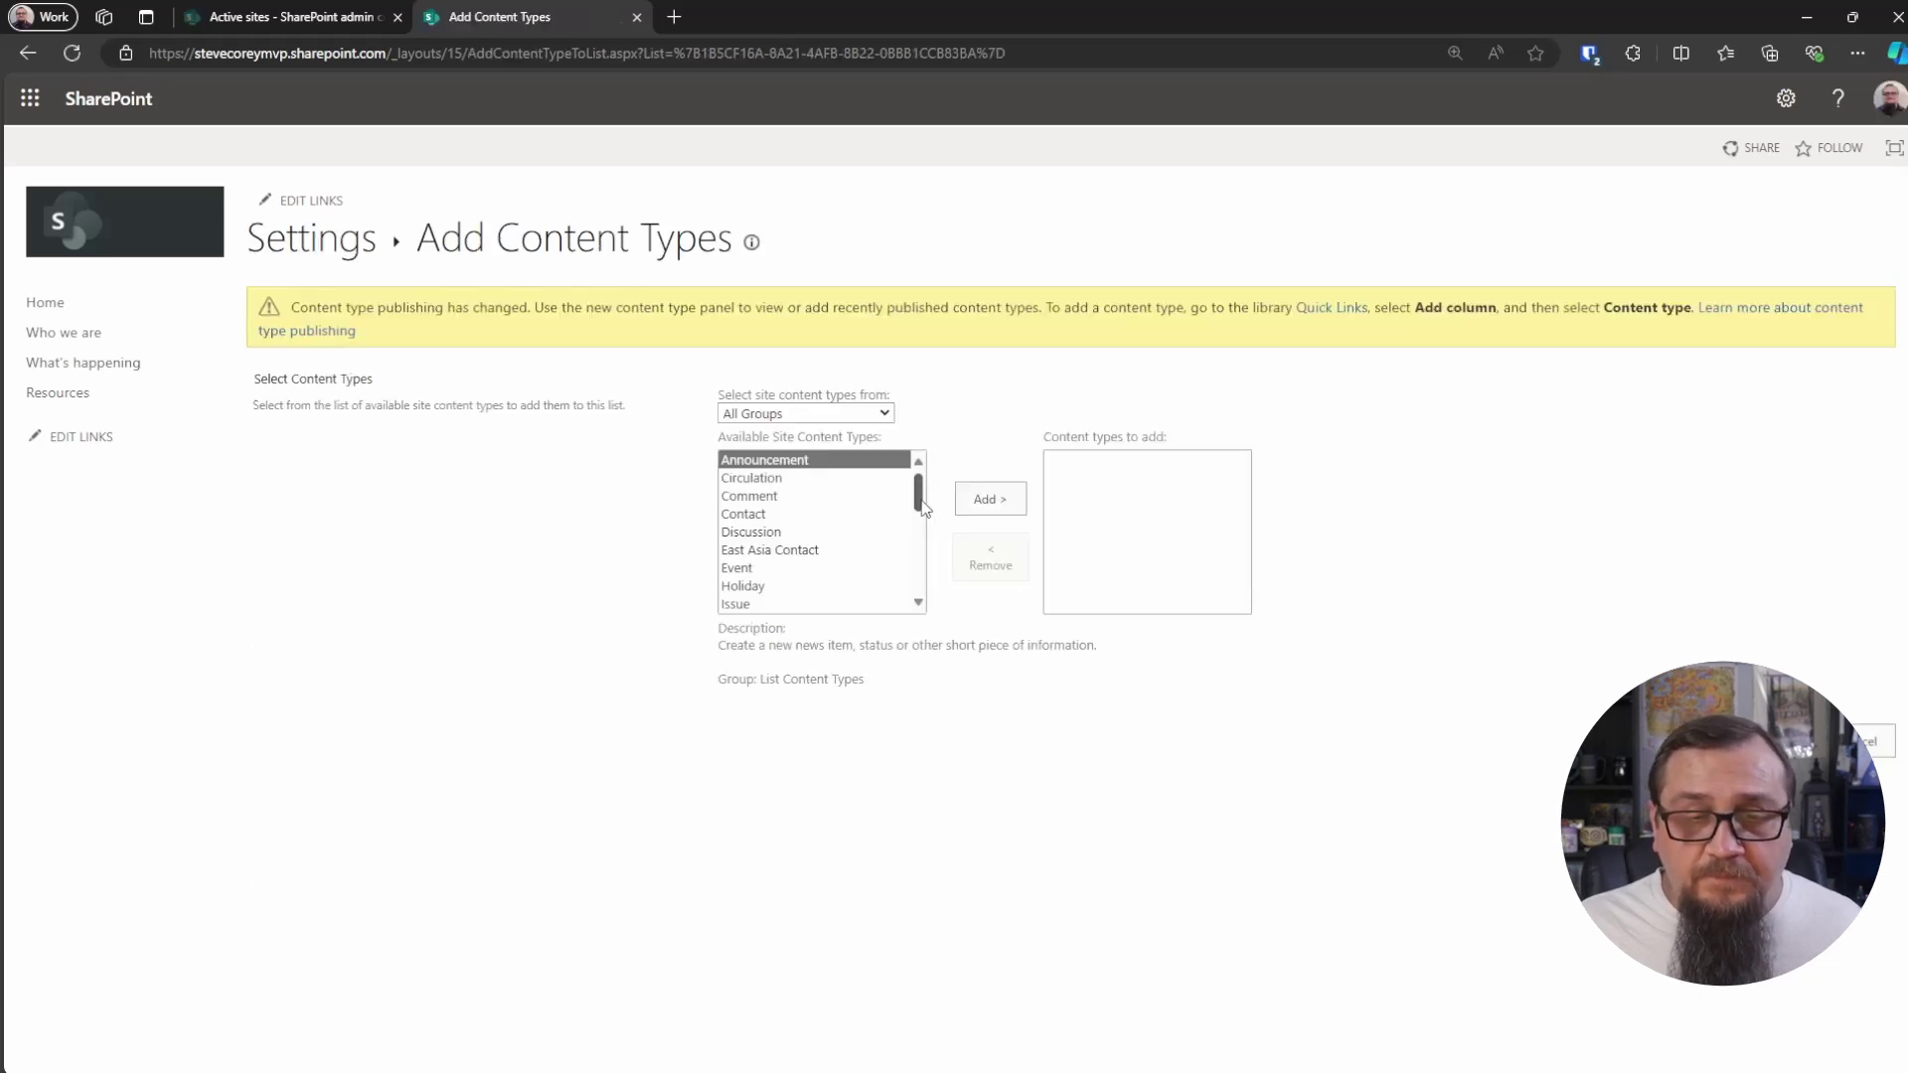
pyautogui.scroll(-4, 923, 509)
pyautogui.click(776, 518)
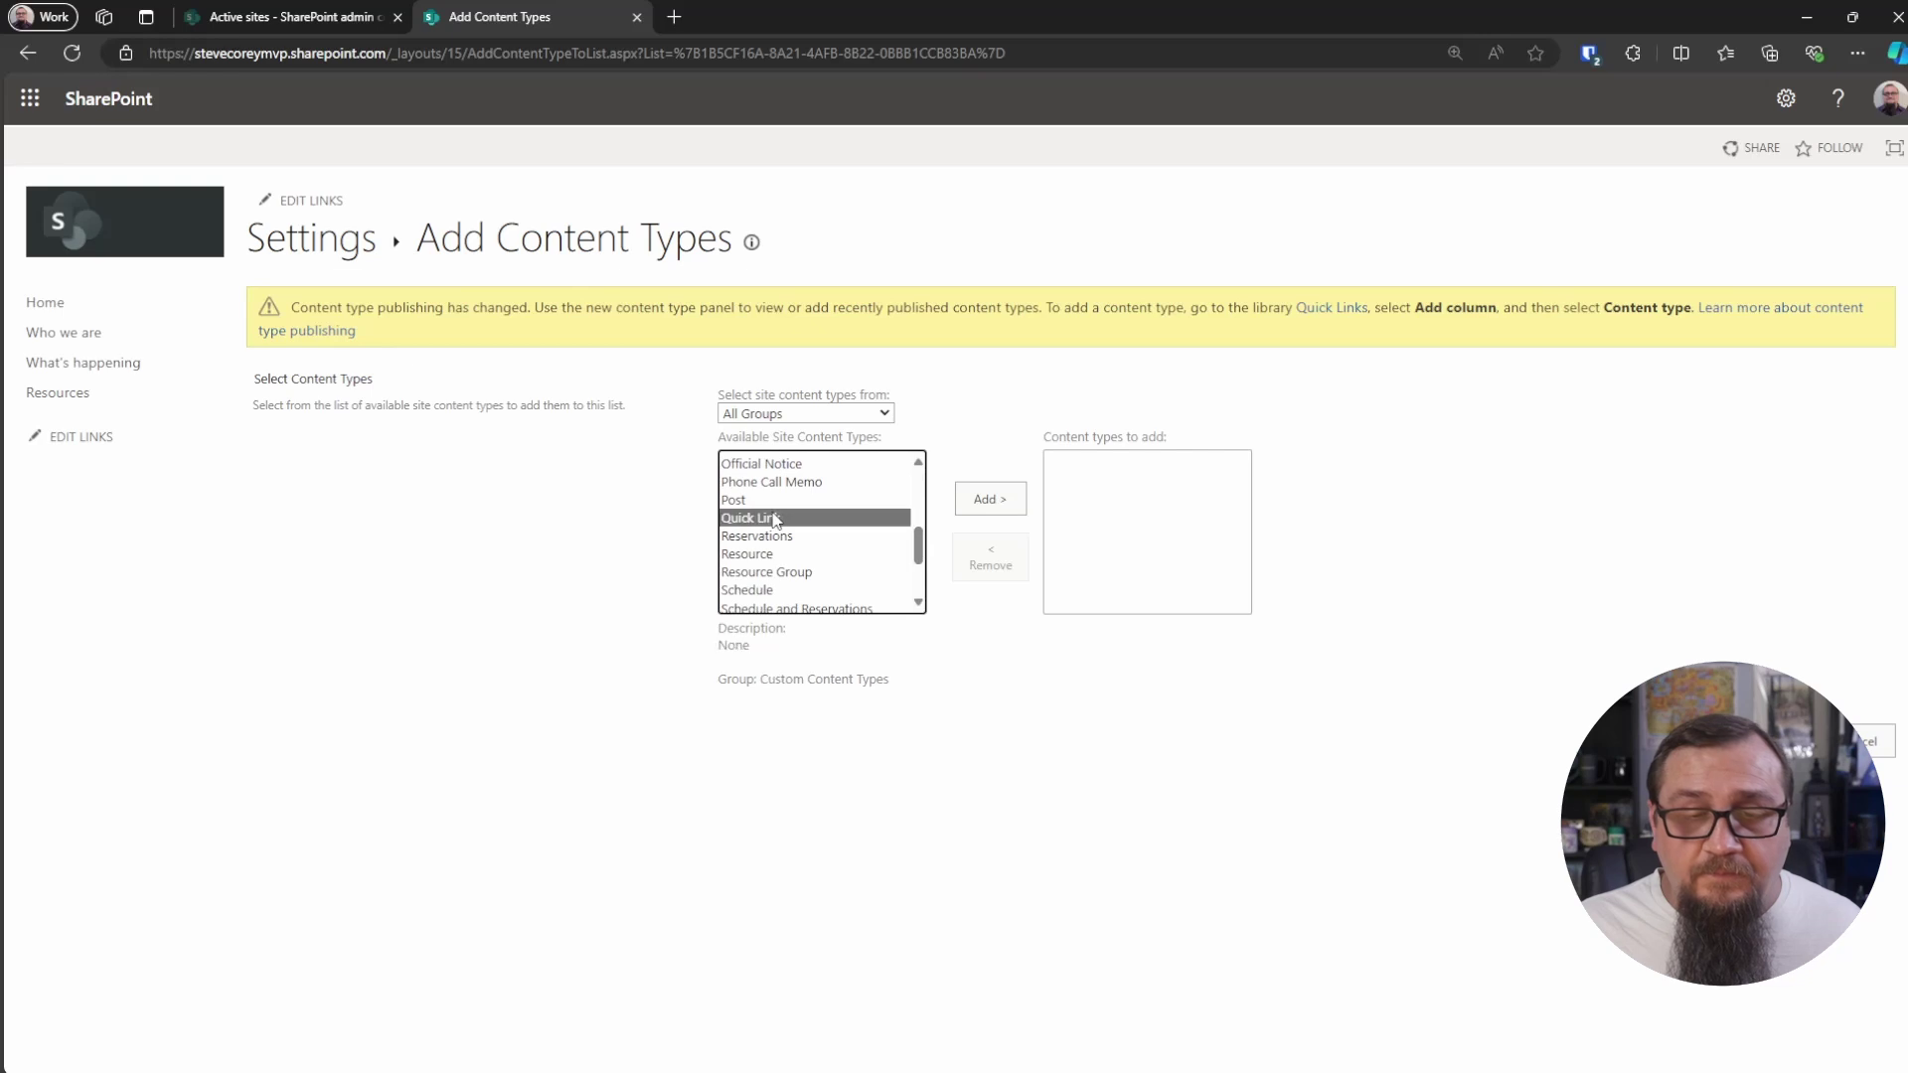
pyautogui.click(1026, 498)
pyautogui.click(1784, 741)
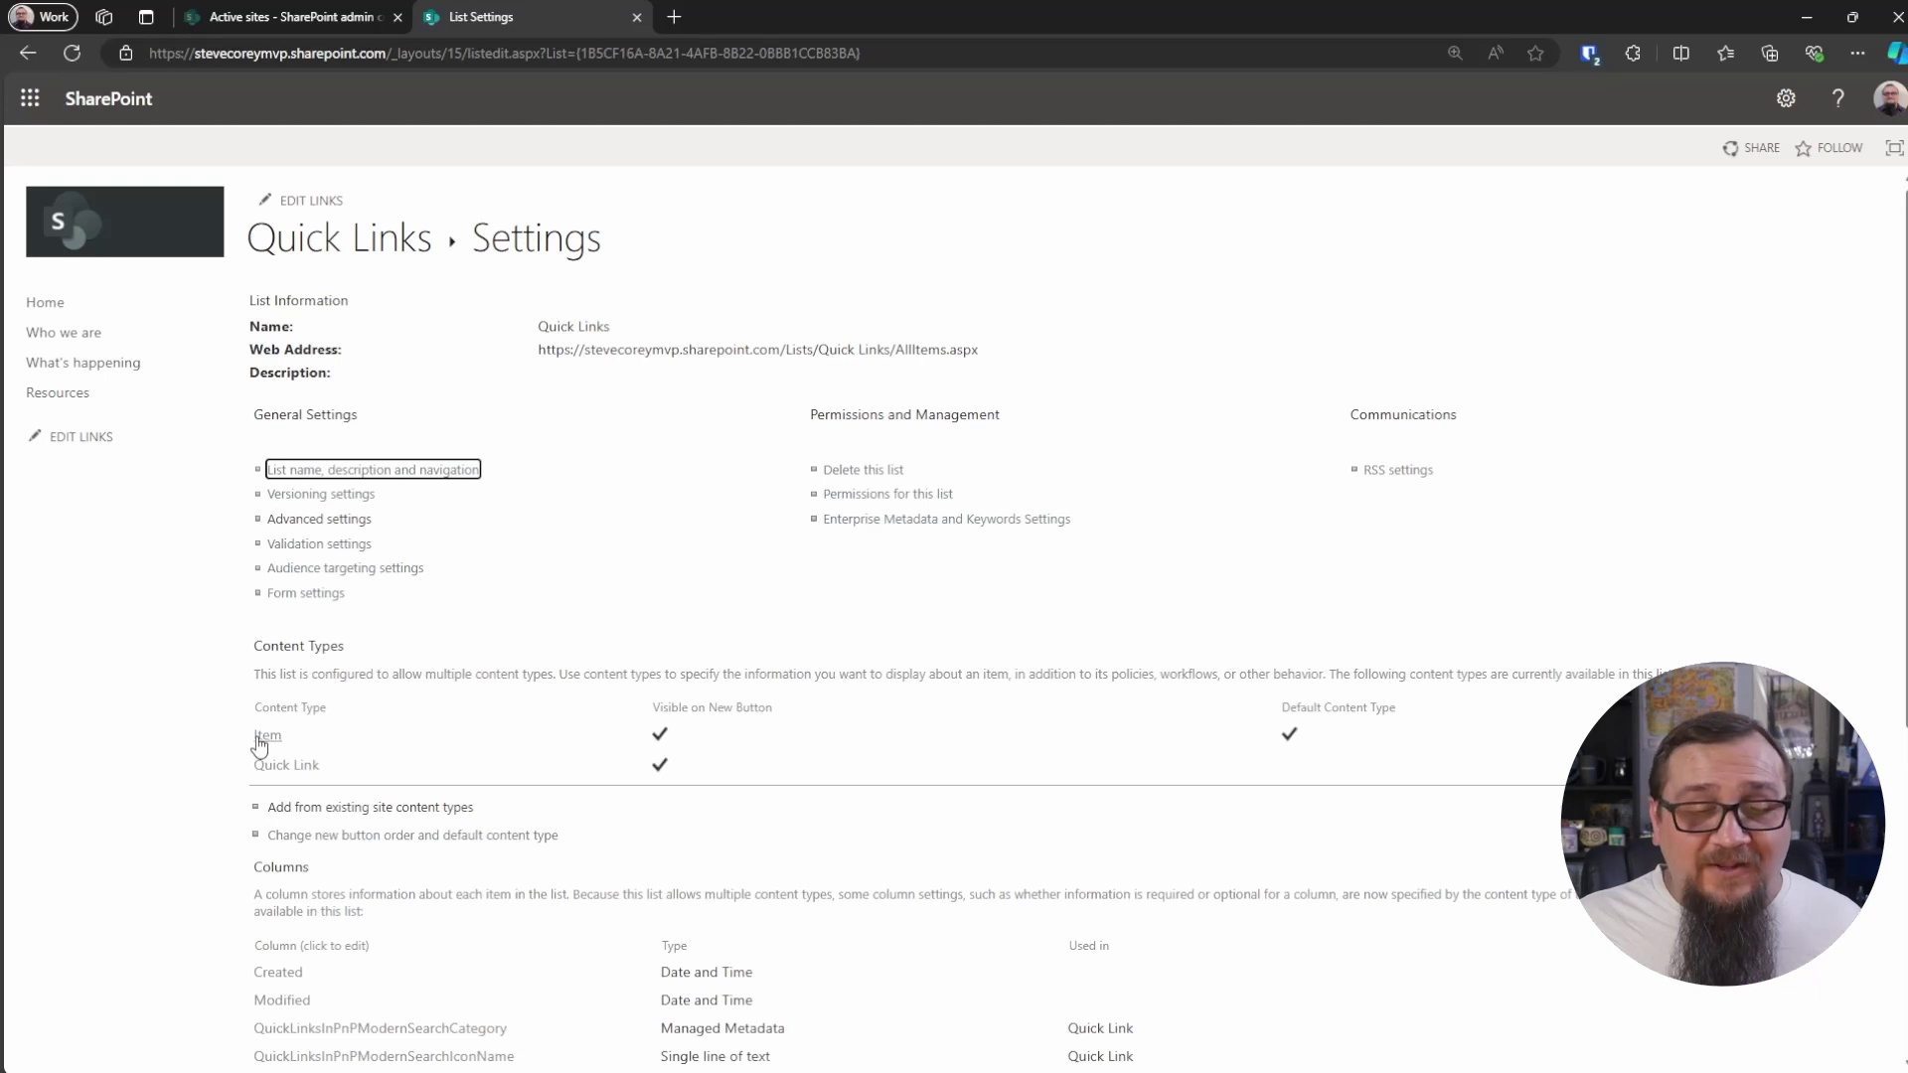
# Make Quick Link the list's default content type by giving it position 1 in the new button order.
pyautogui.click(356, 838)
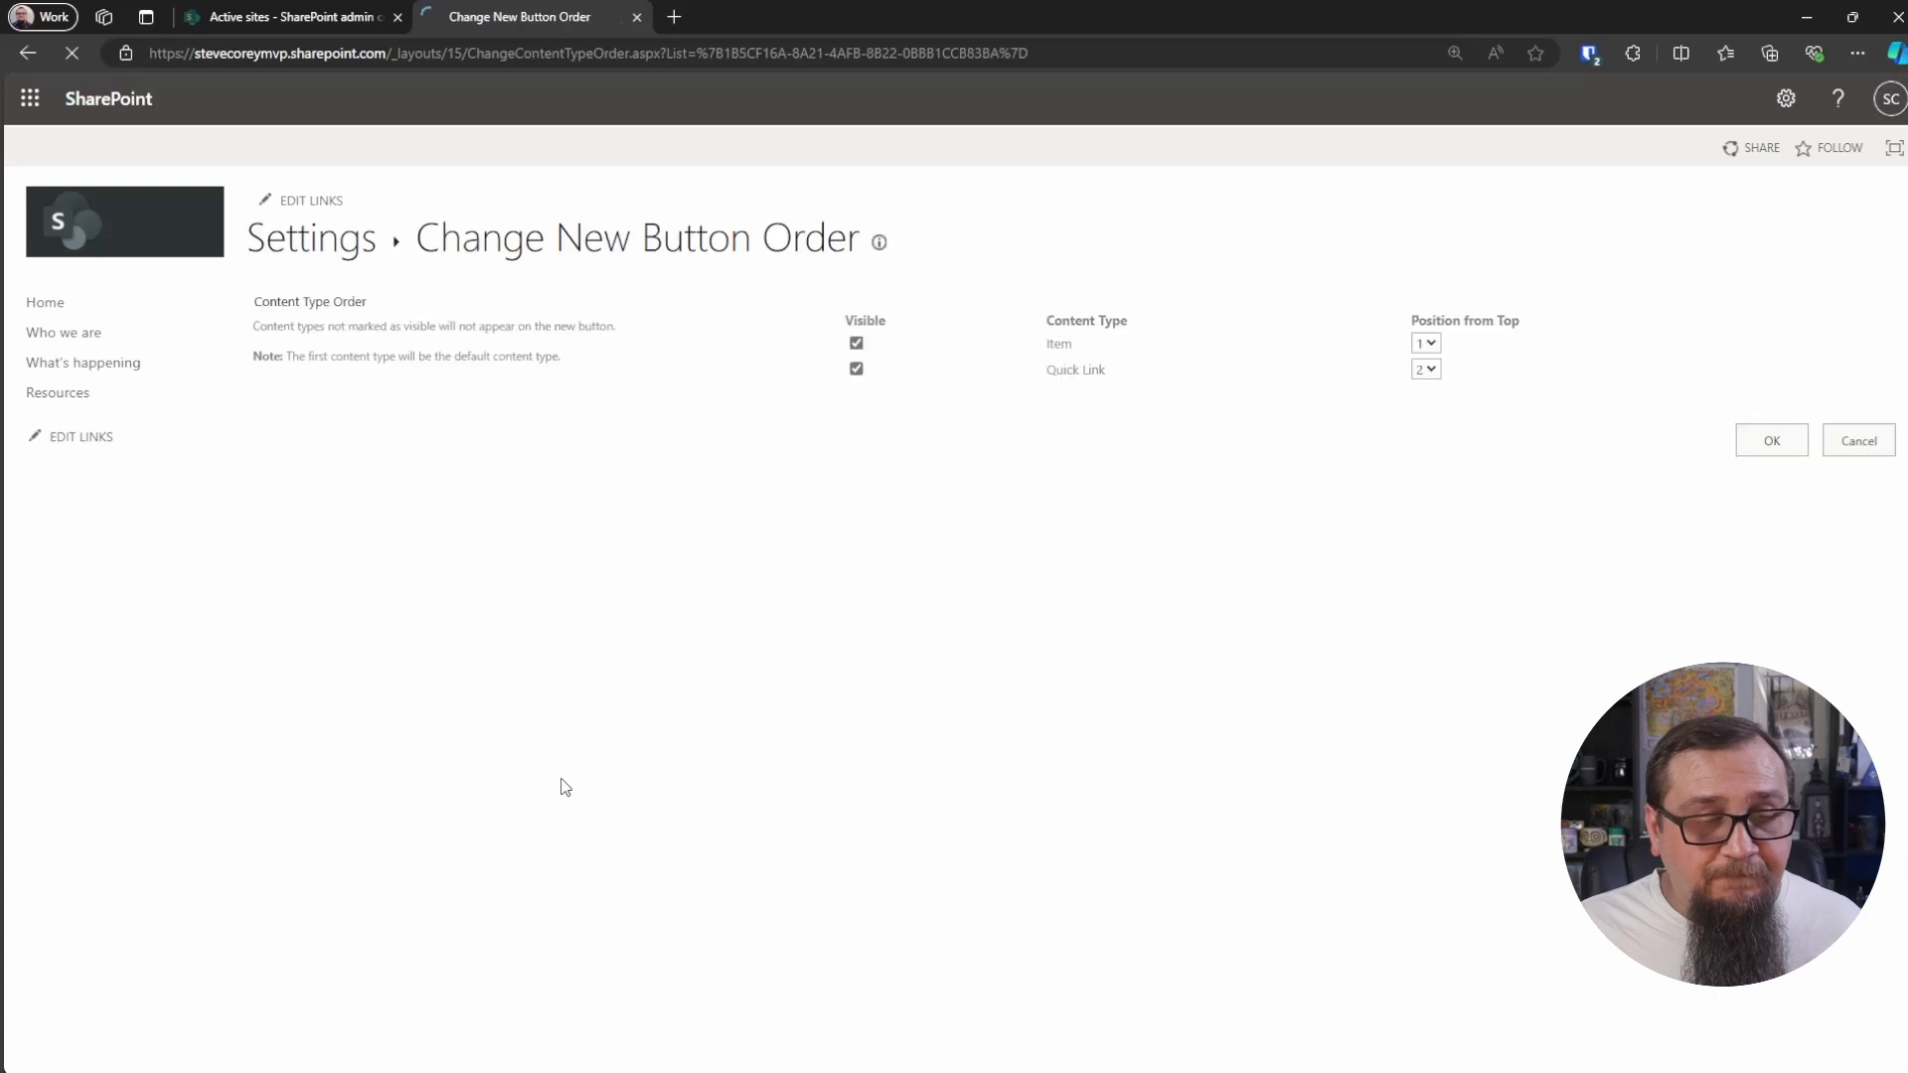
pyautogui.click(1434, 406)
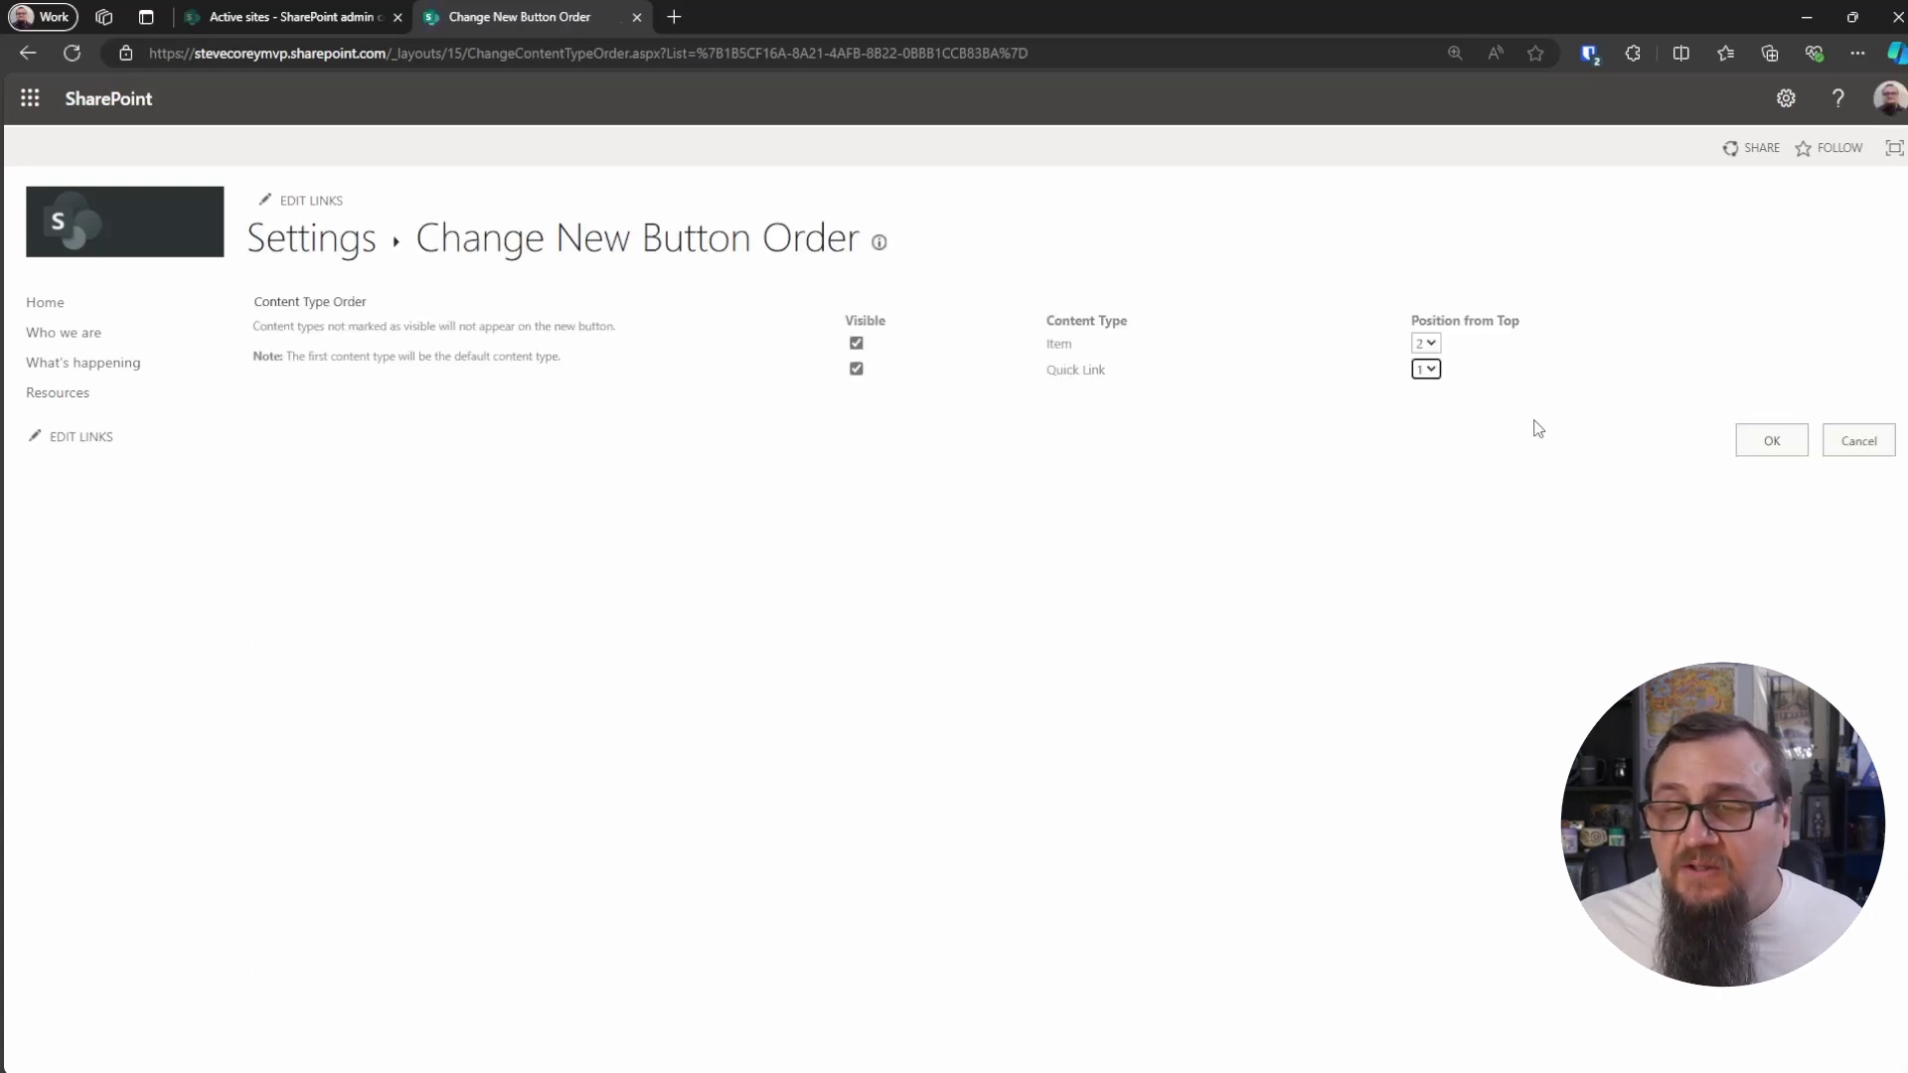
pyautogui.click(1773, 443)
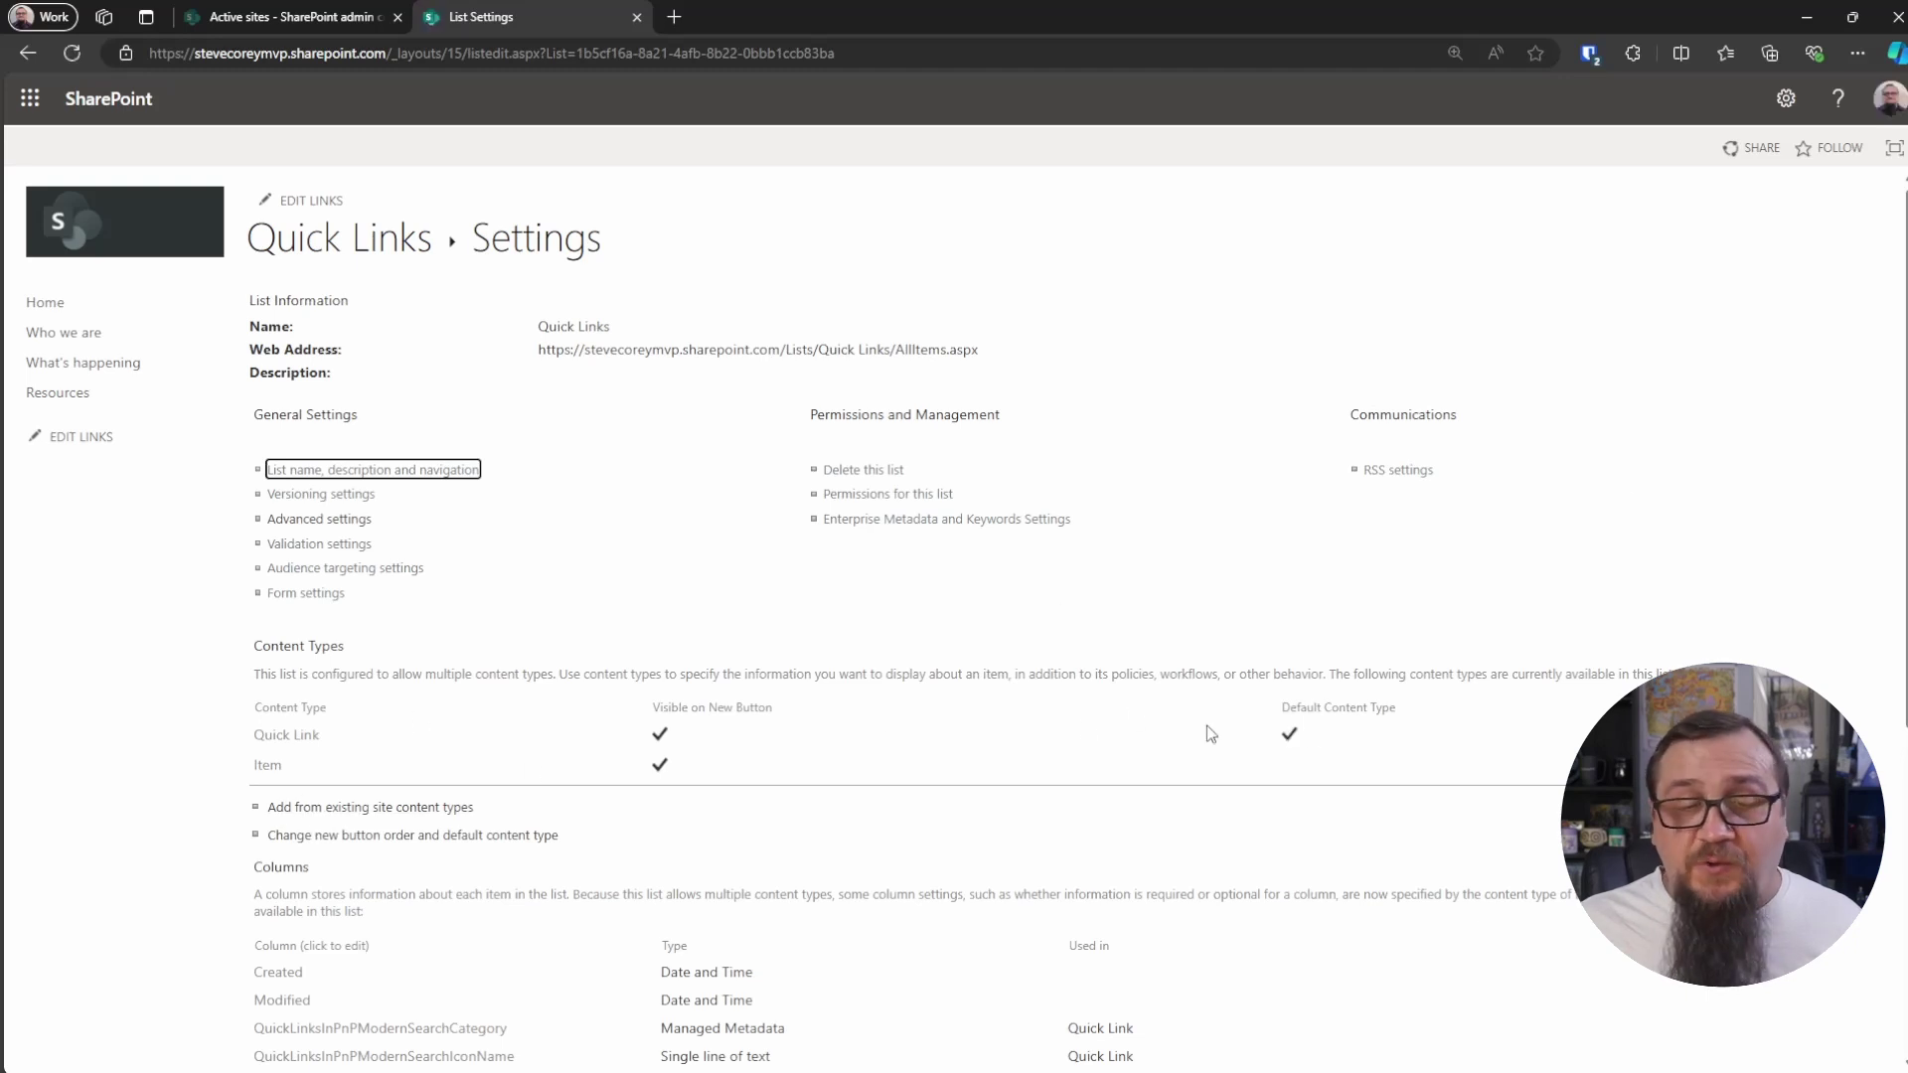
# Delete the Item content type from the Quick Links list.
pyautogui.click(274, 768)
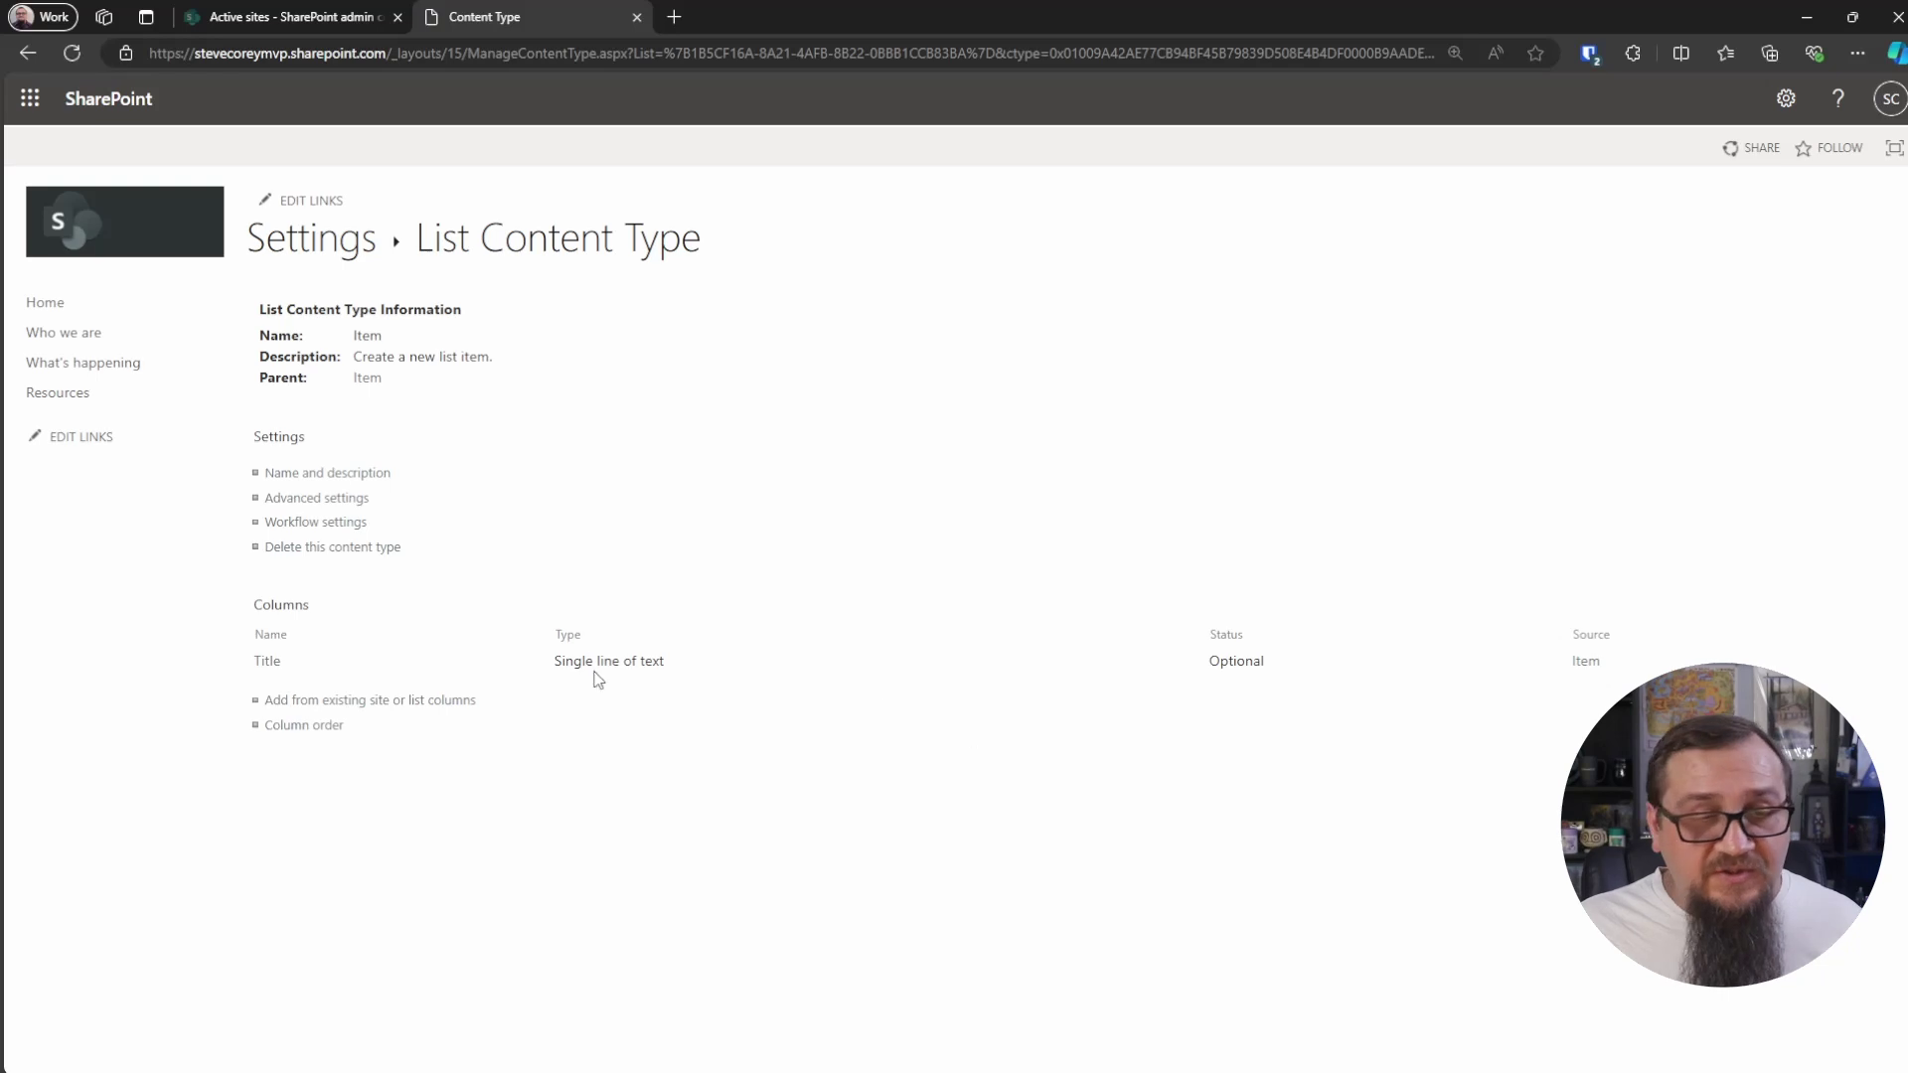
pyautogui.click(316, 548)
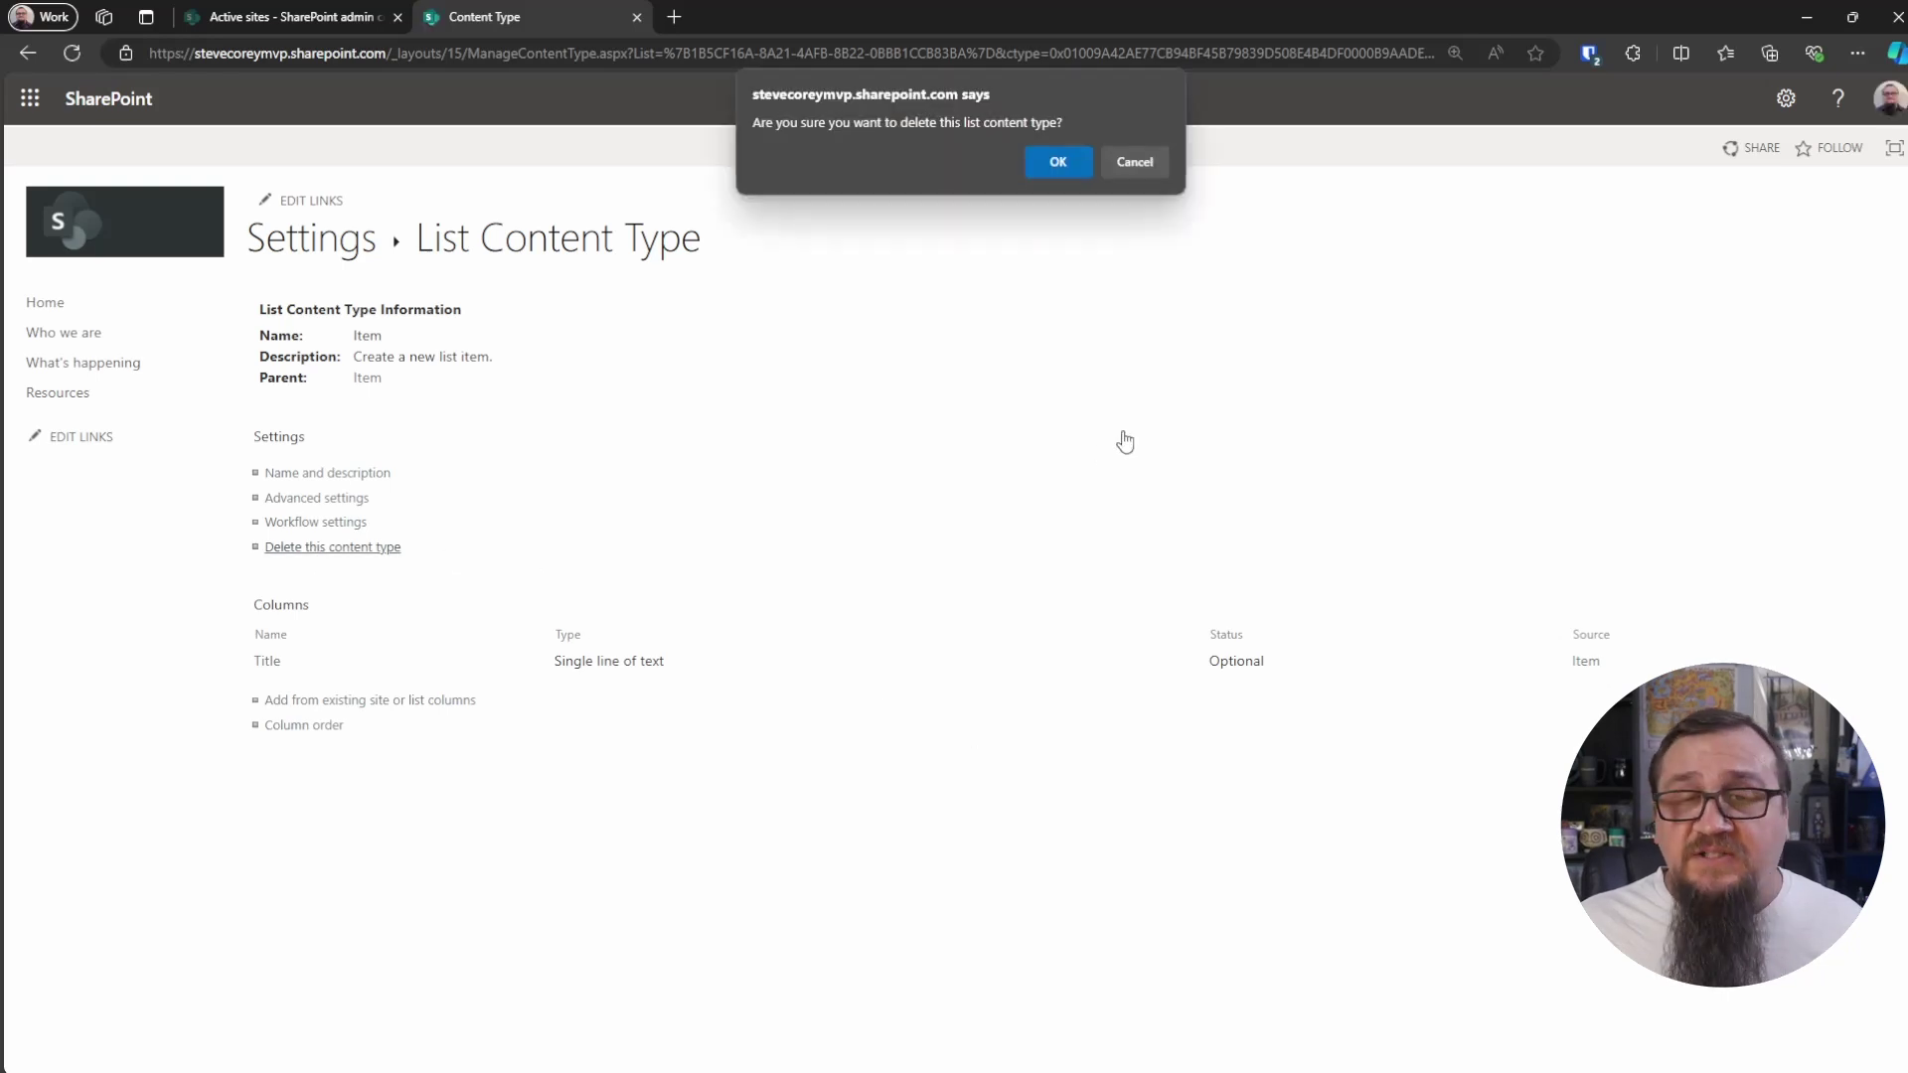
pyautogui.click(1071, 171)
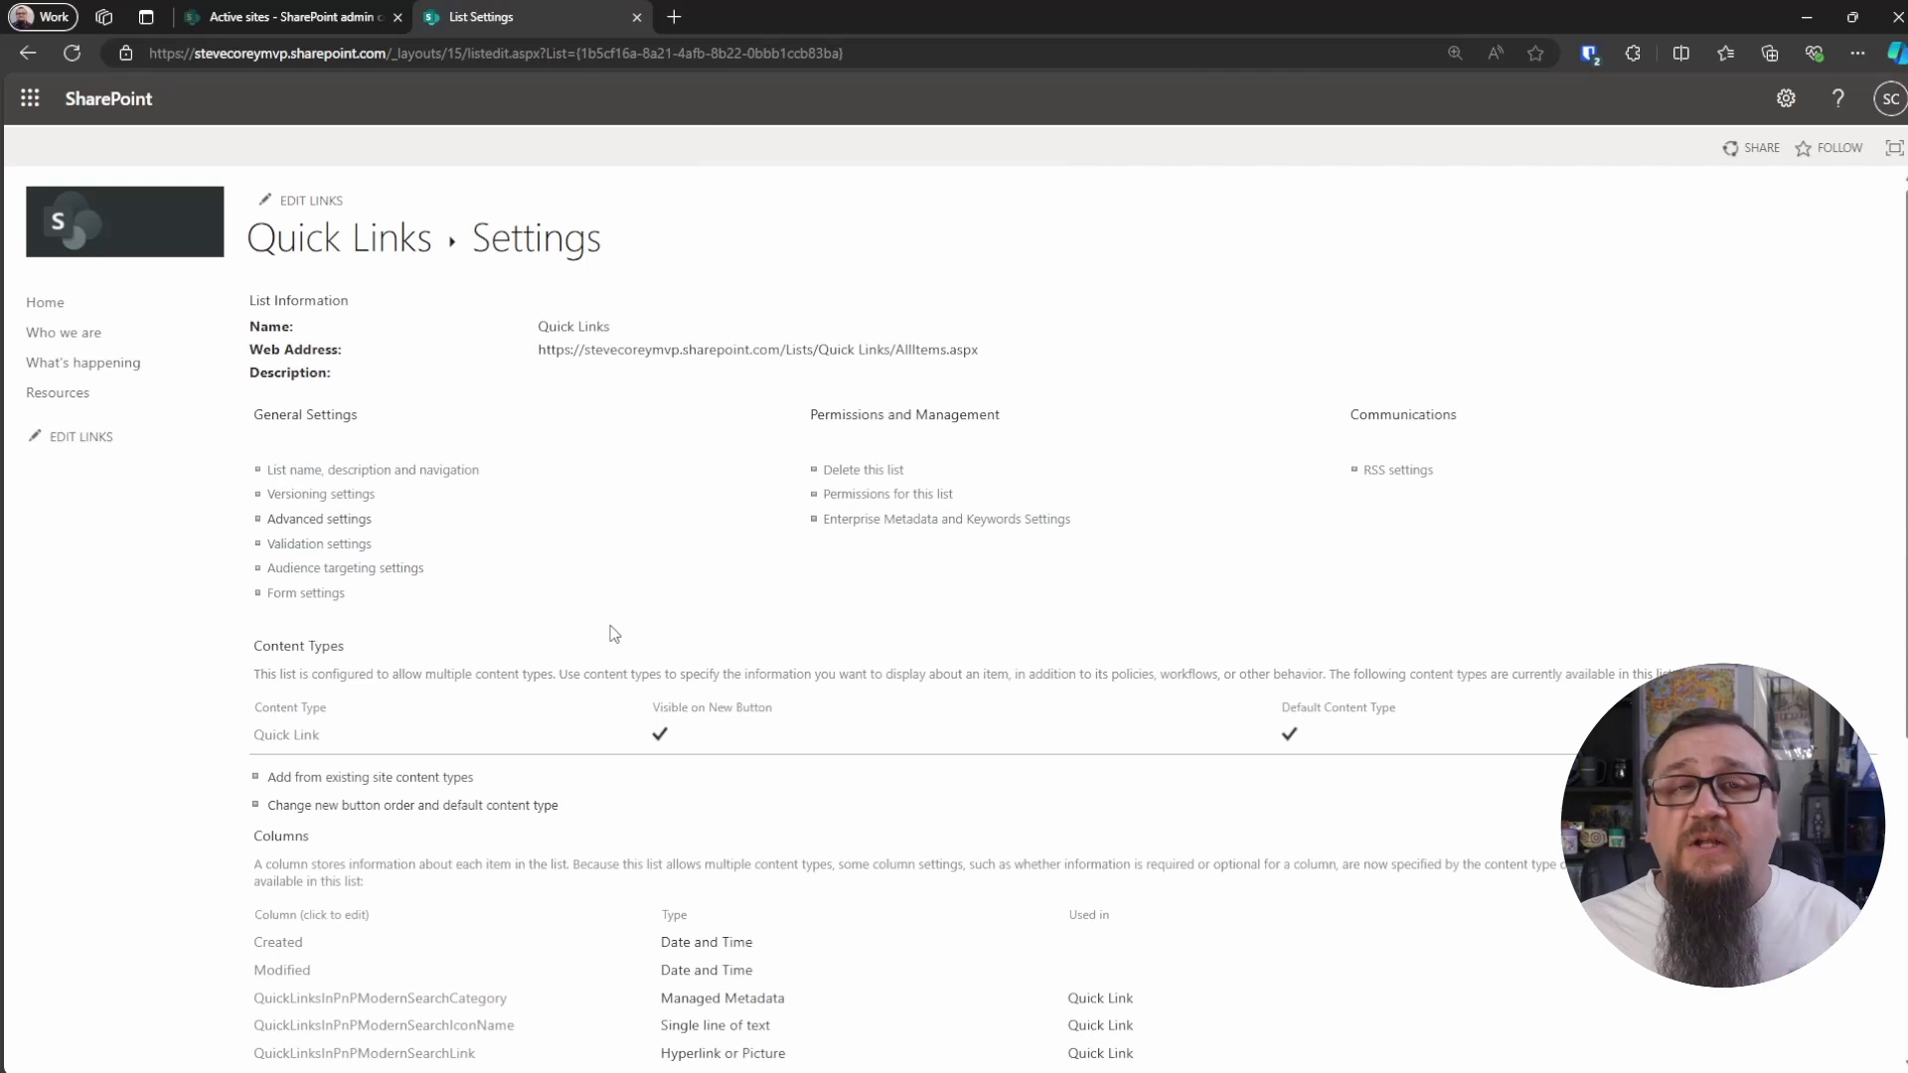
pyautogui.scroll(-3, 615, 635)
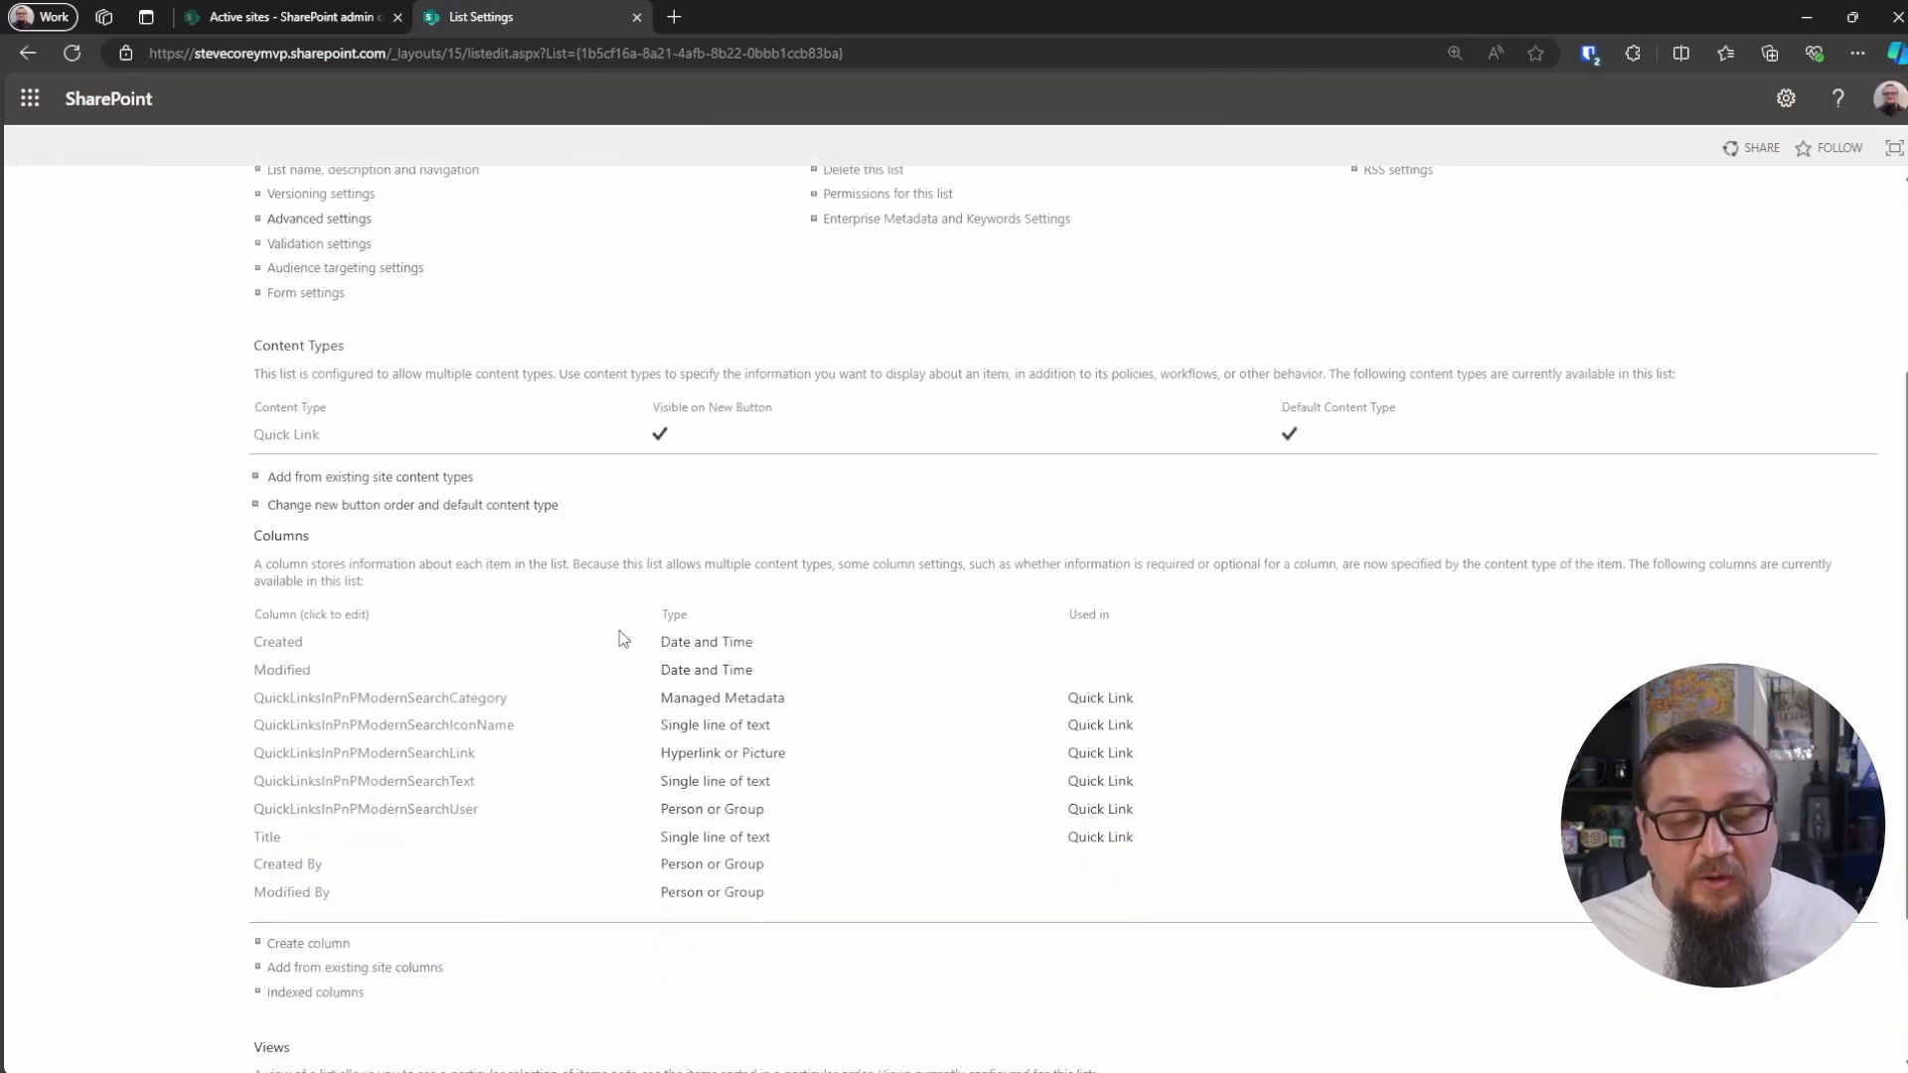
pyautogui.scroll(3, 521, 641)
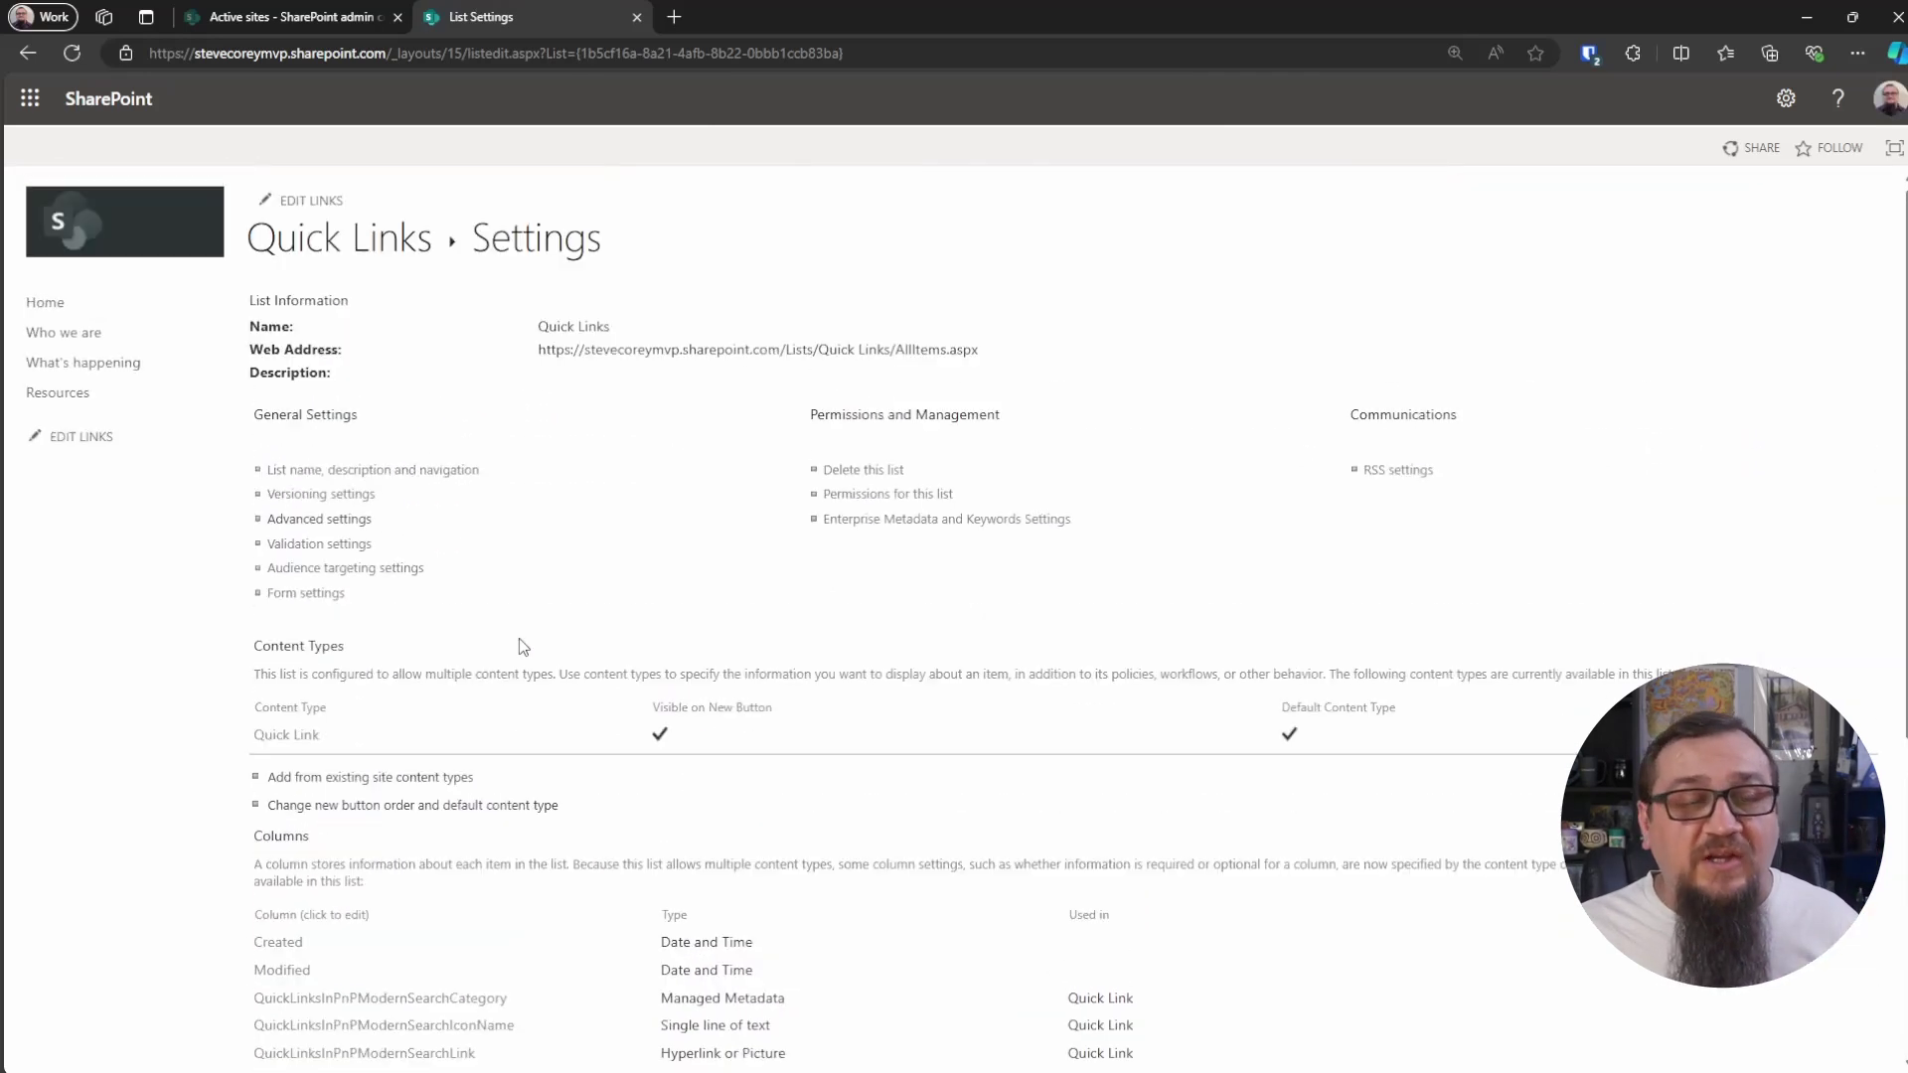
# Open a new Quick Link item form in the Quick Links list and examine its user, category, text, link and icon name fields.
pyautogui.click(334, 238)
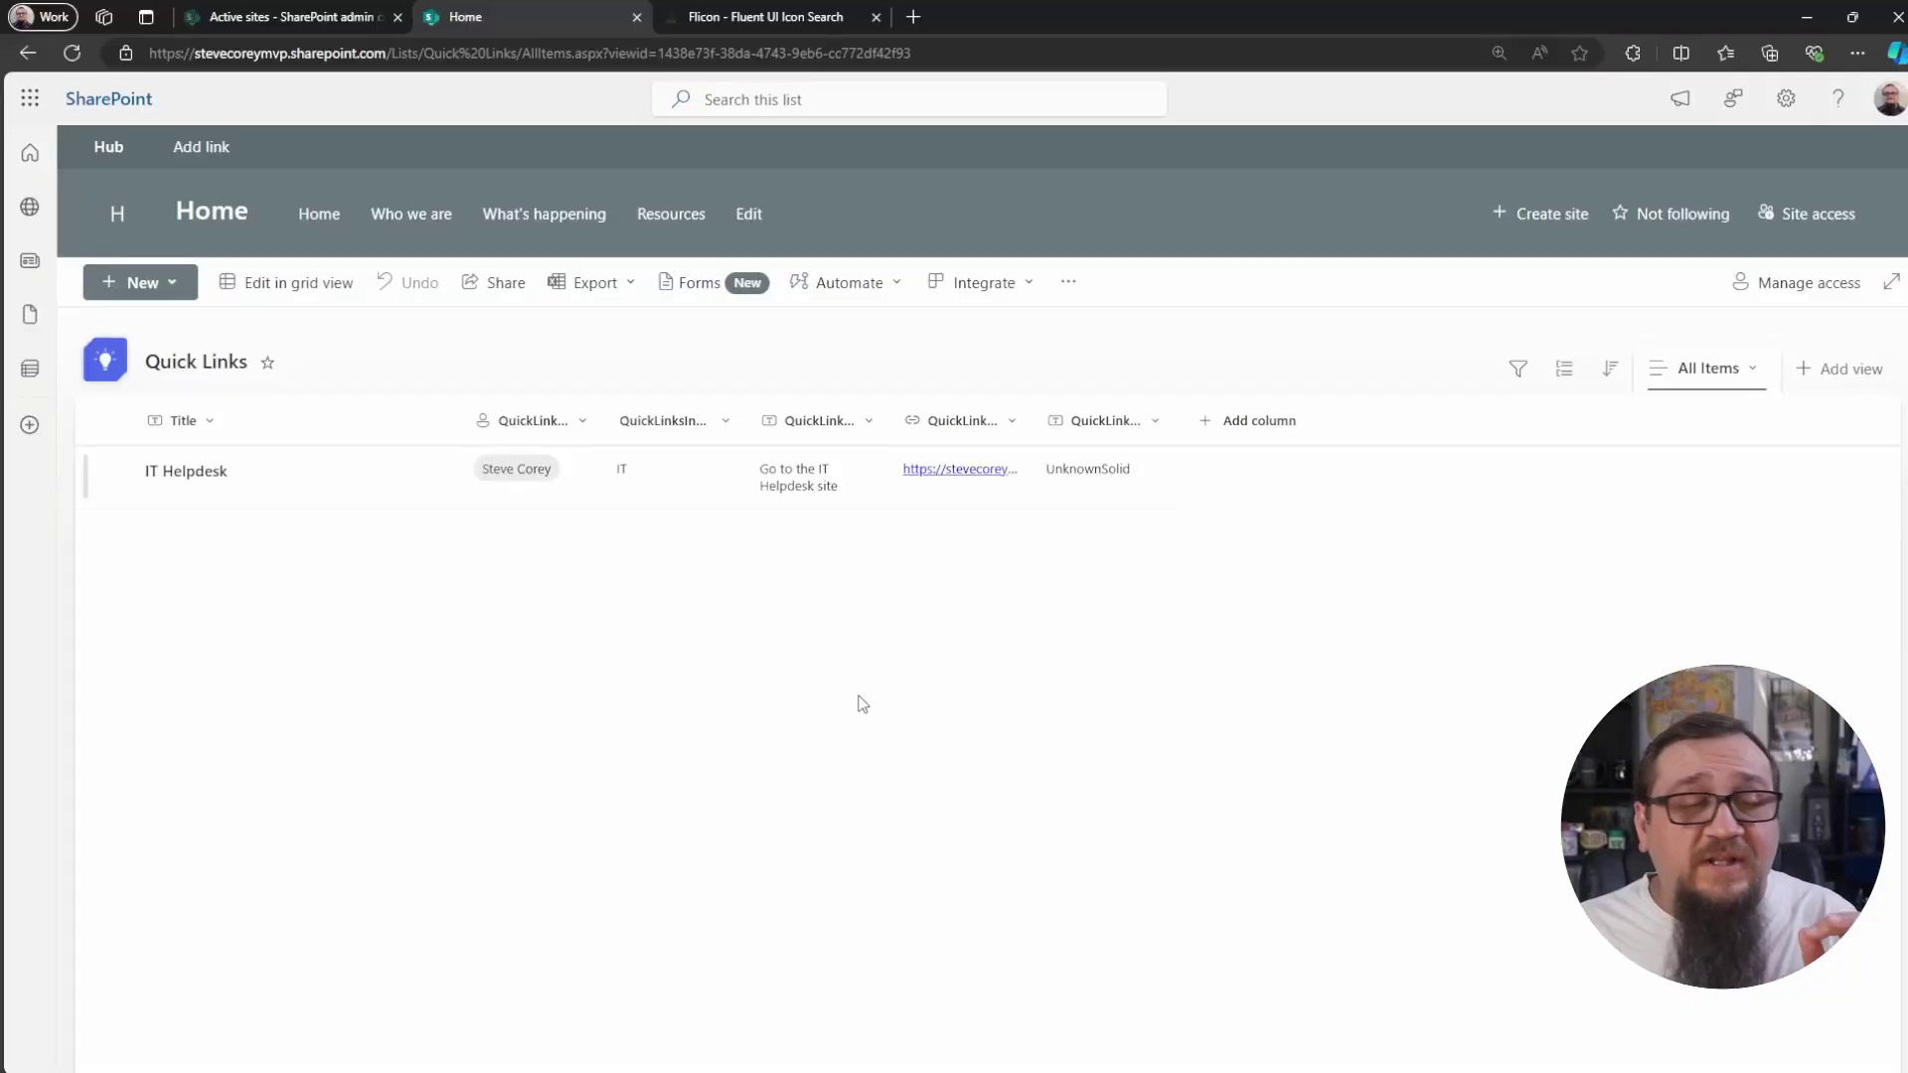
pyautogui.click(142, 282)
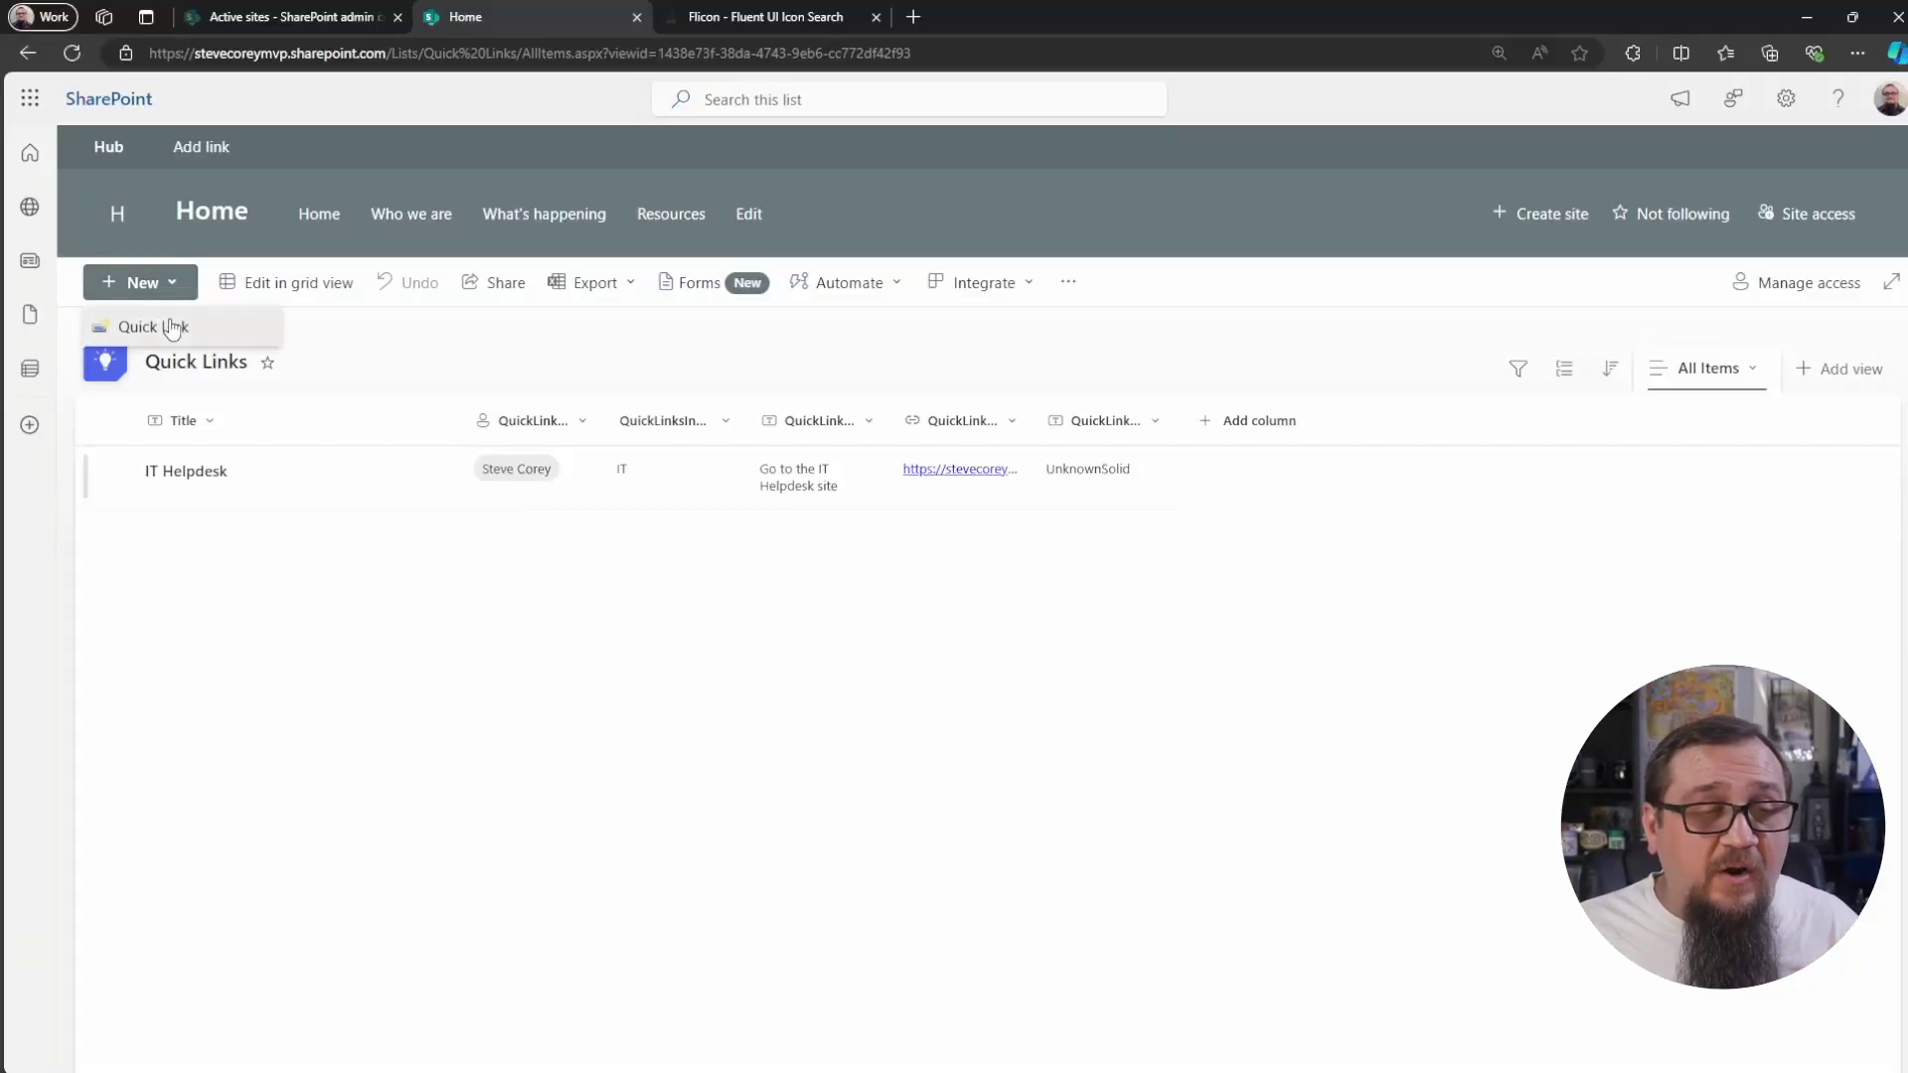
pyautogui.click(172, 328)
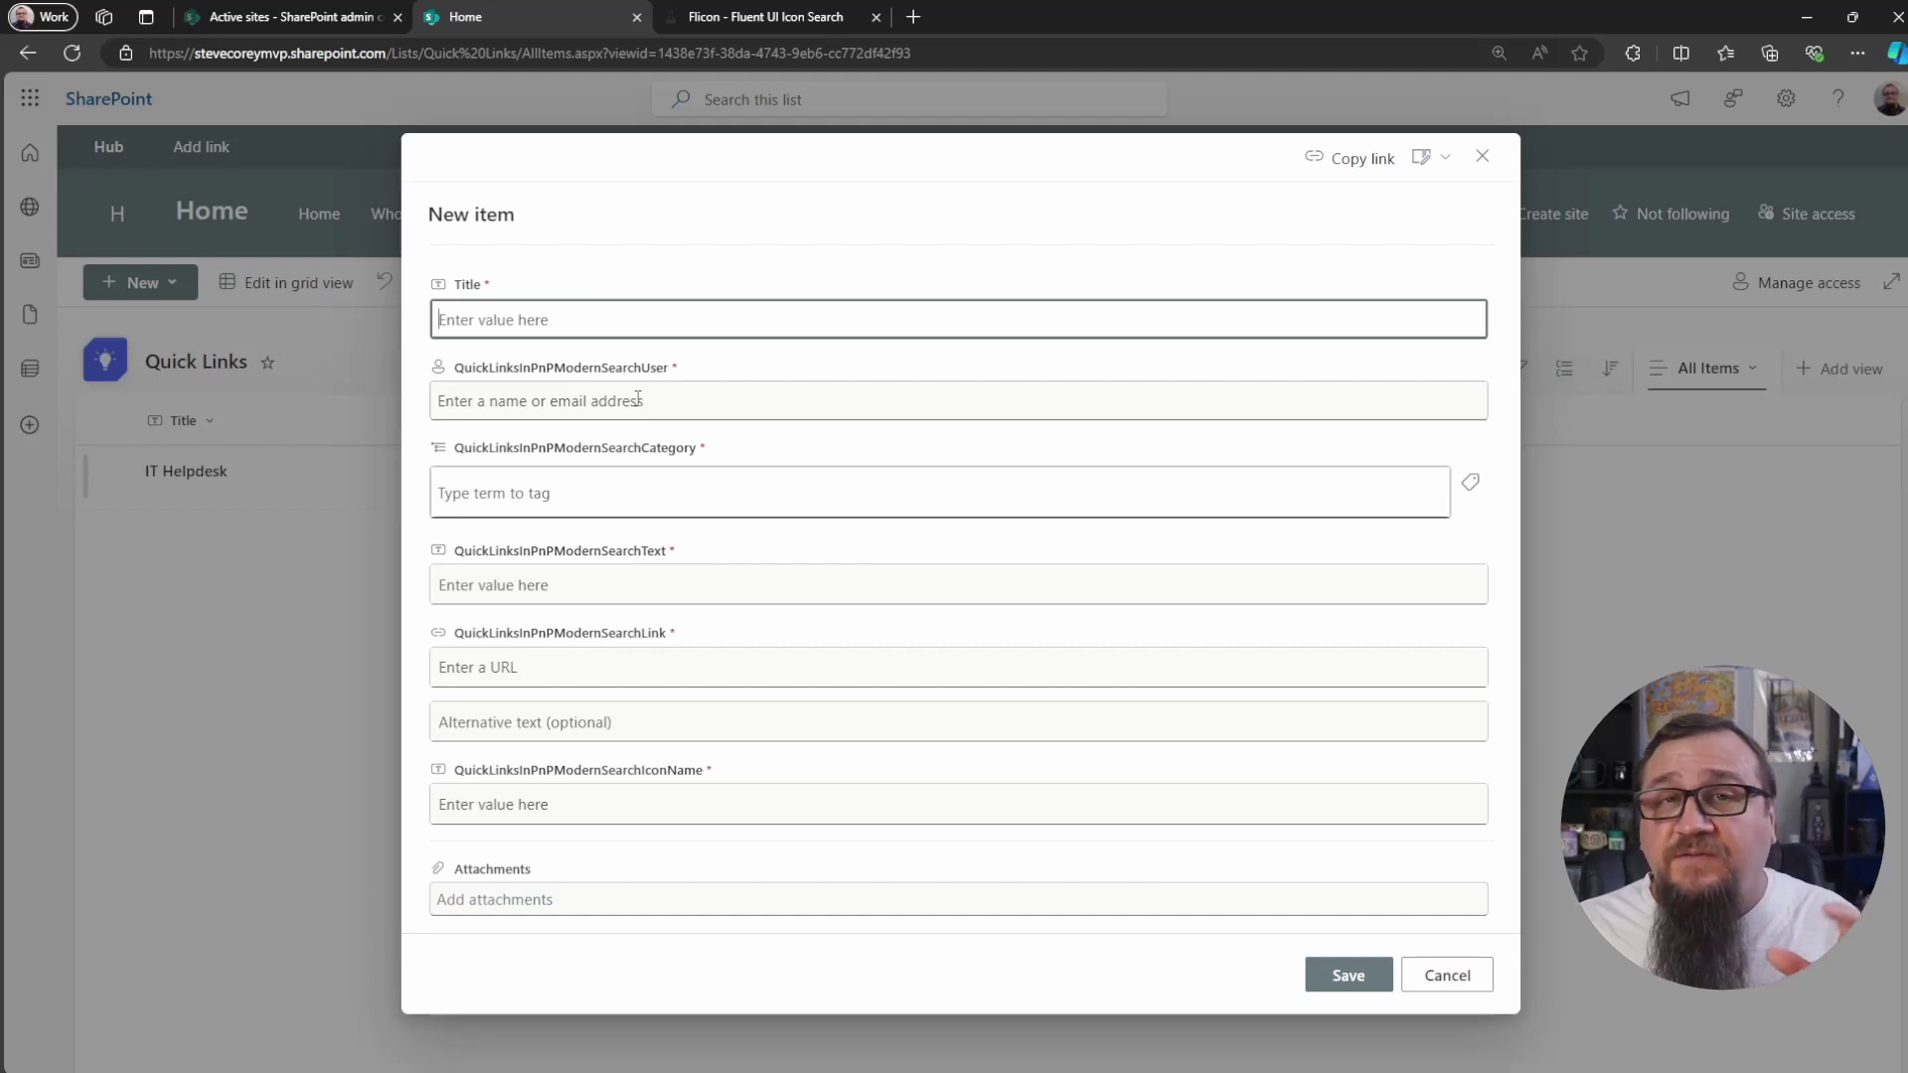
pyautogui.click(684, 494)
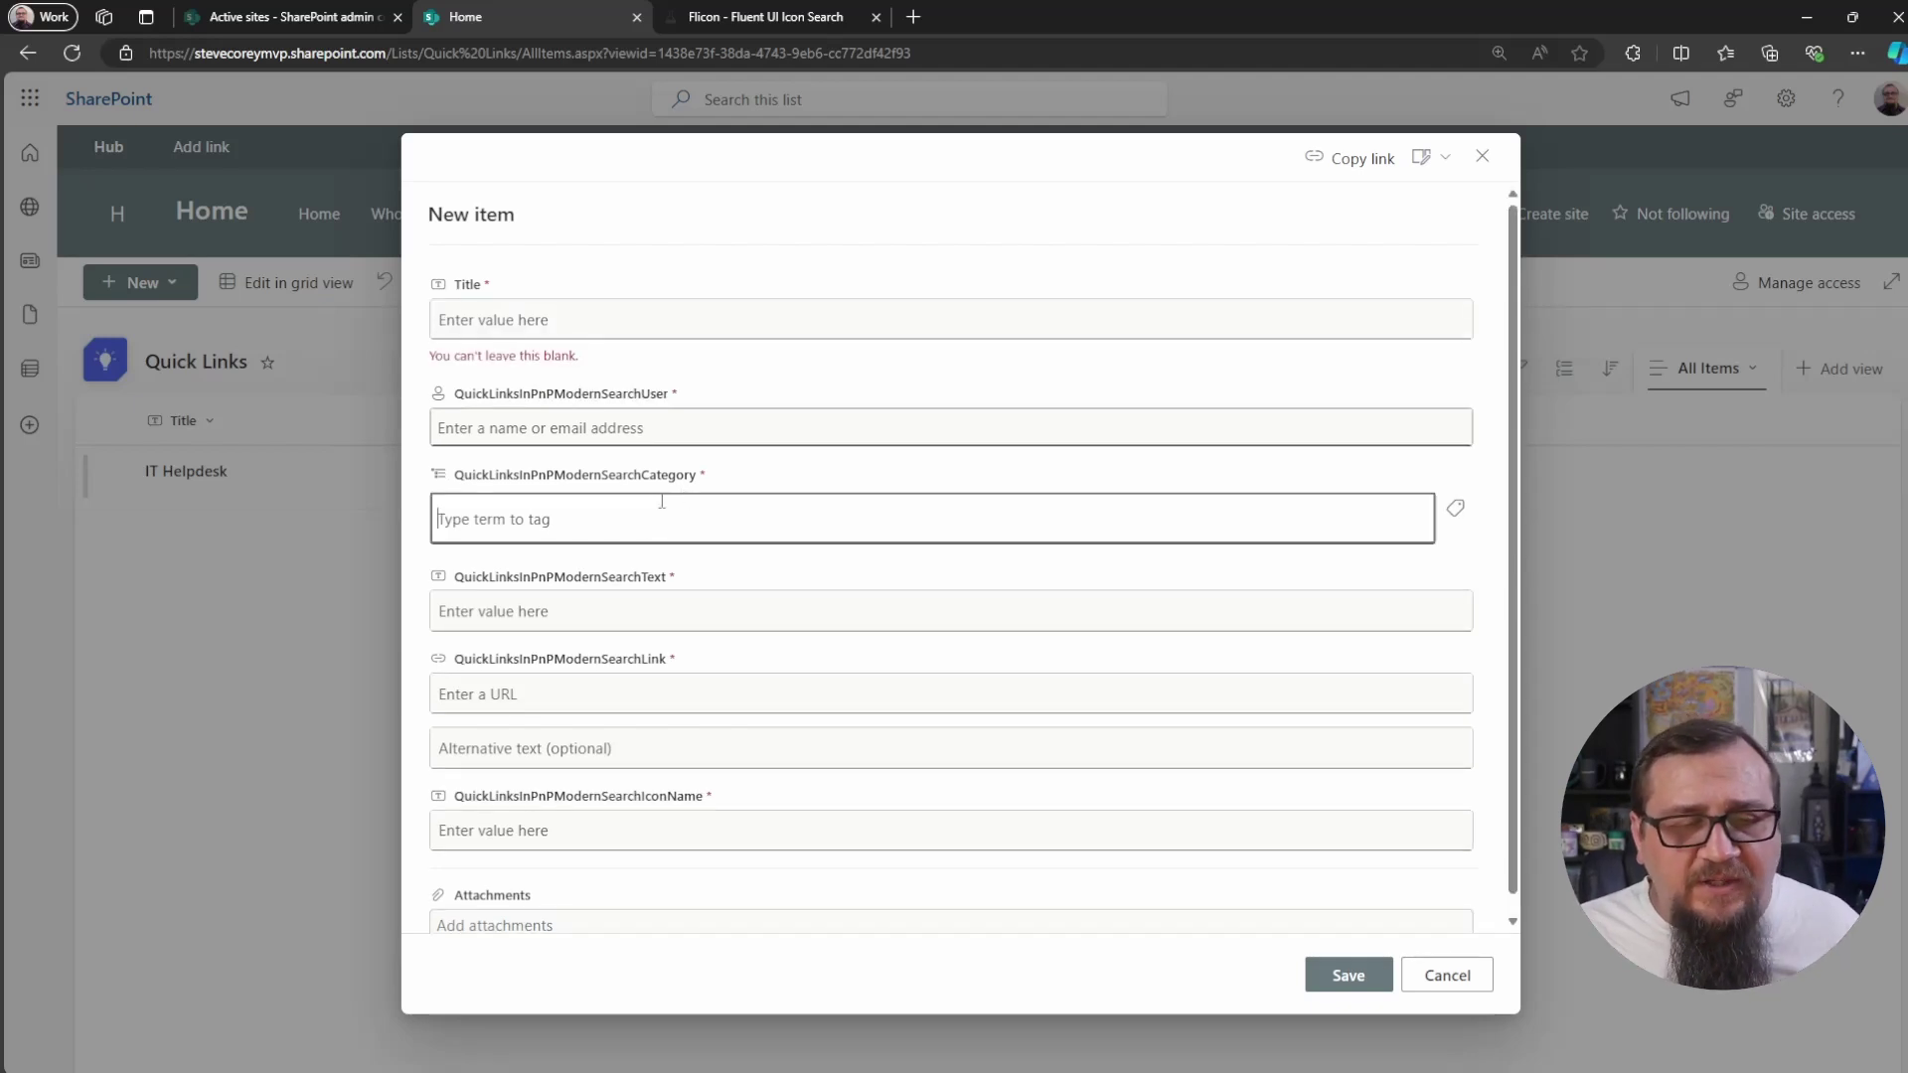
pyautogui.click(710, 614)
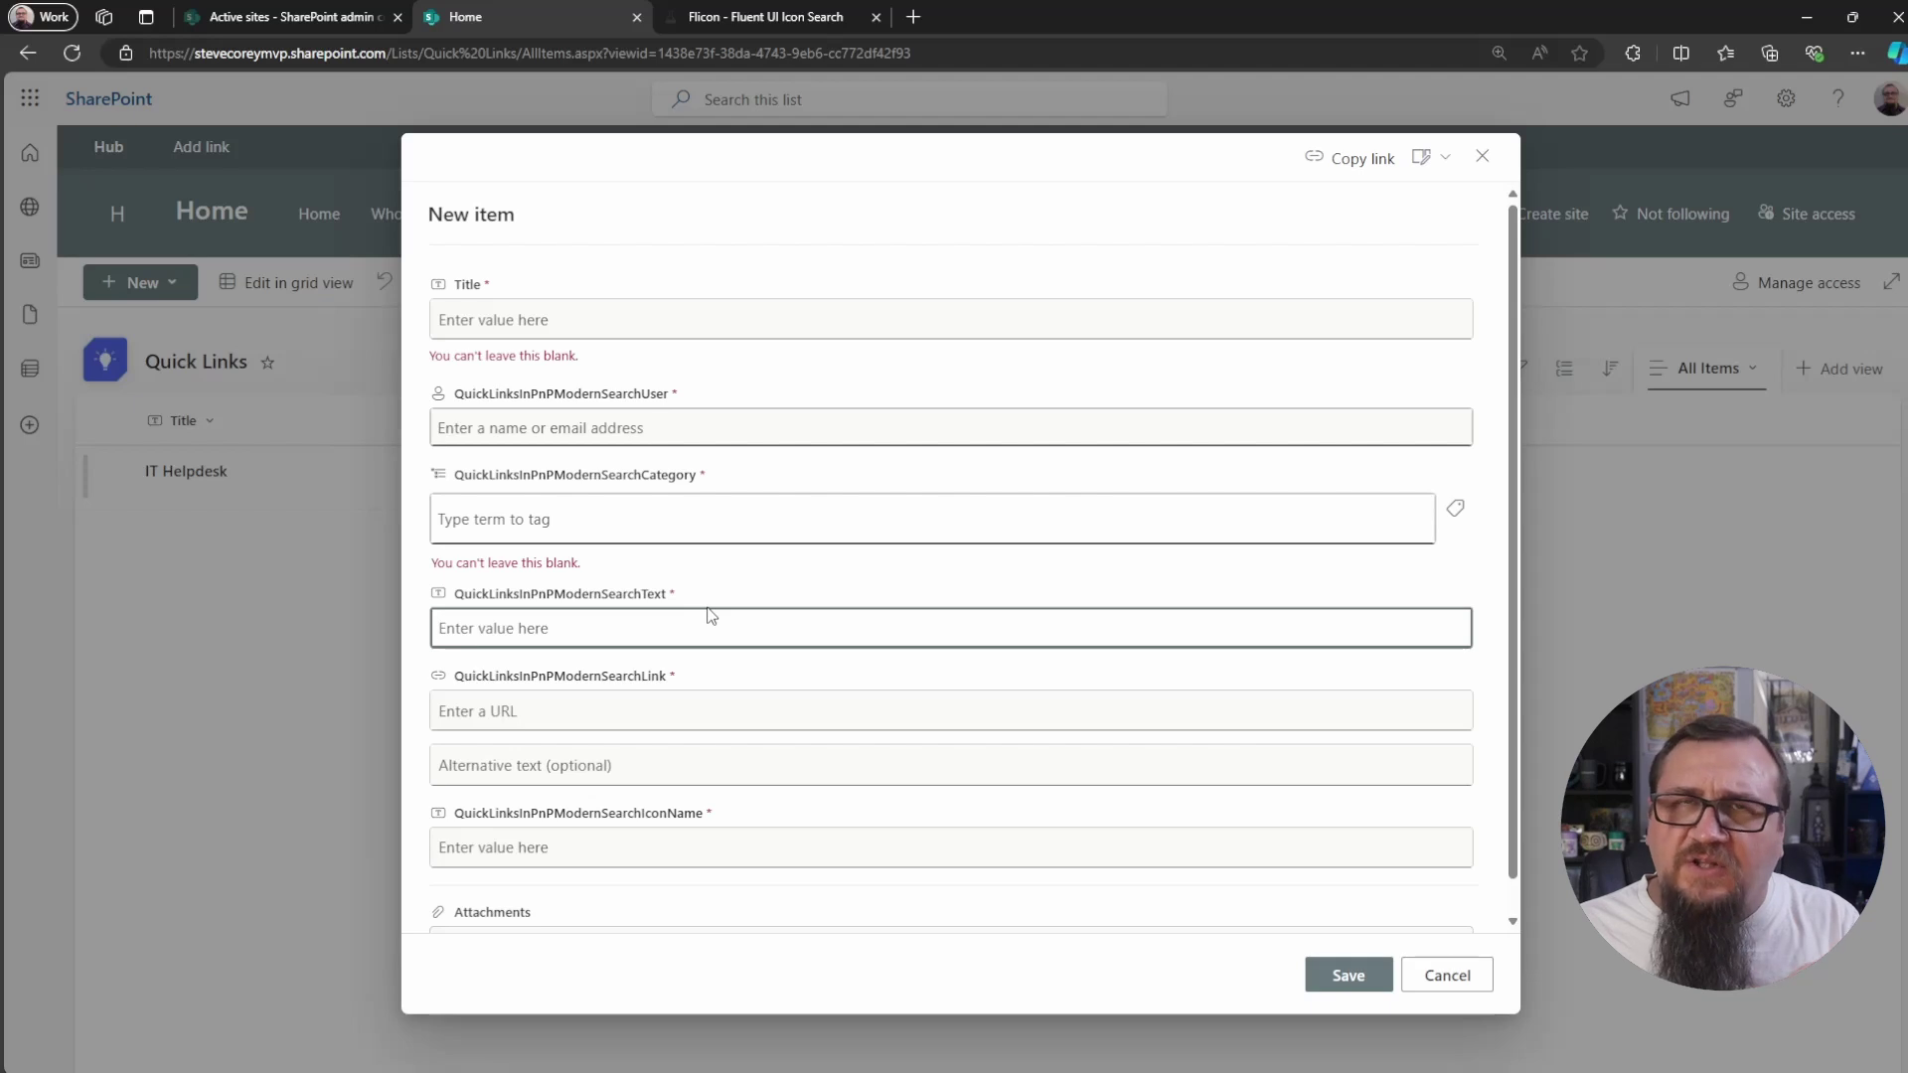
pyautogui.click(755, 715)
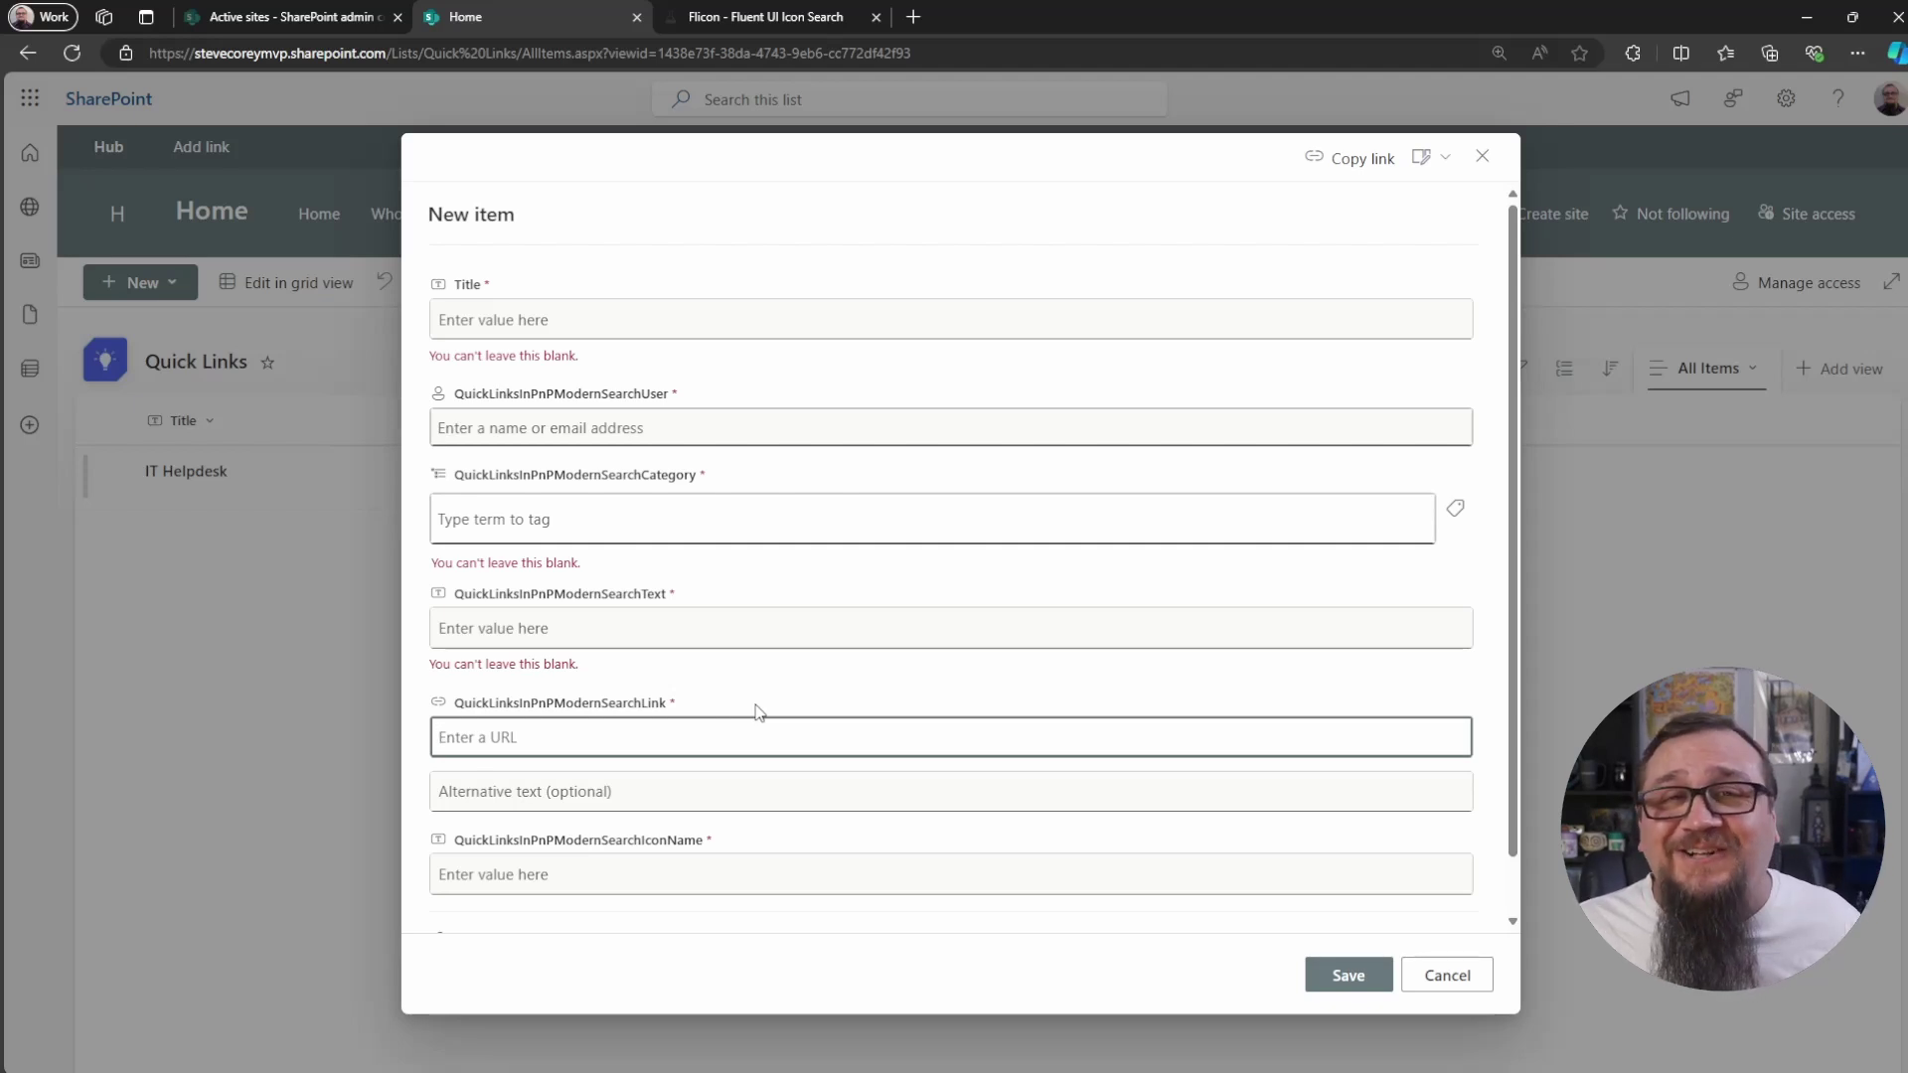
pyautogui.click(668, 793)
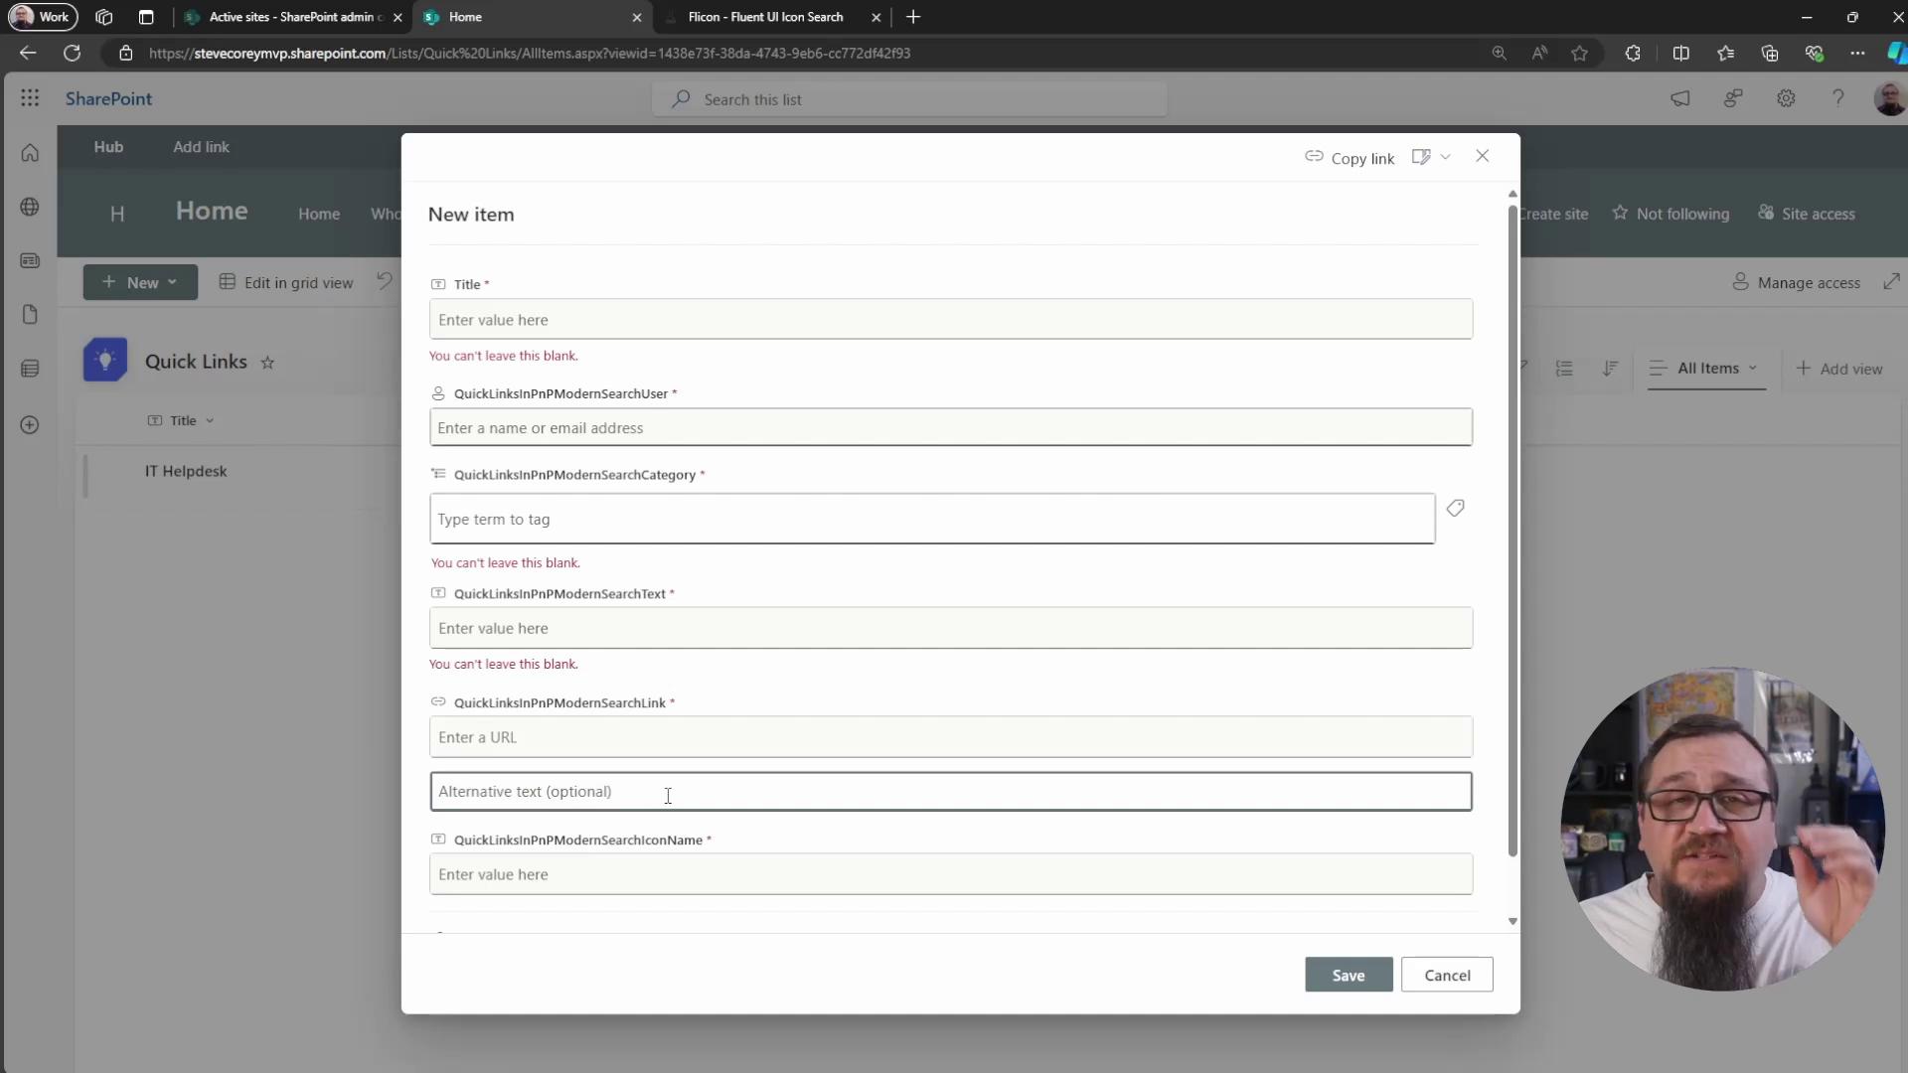
pyautogui.click(722, 890)
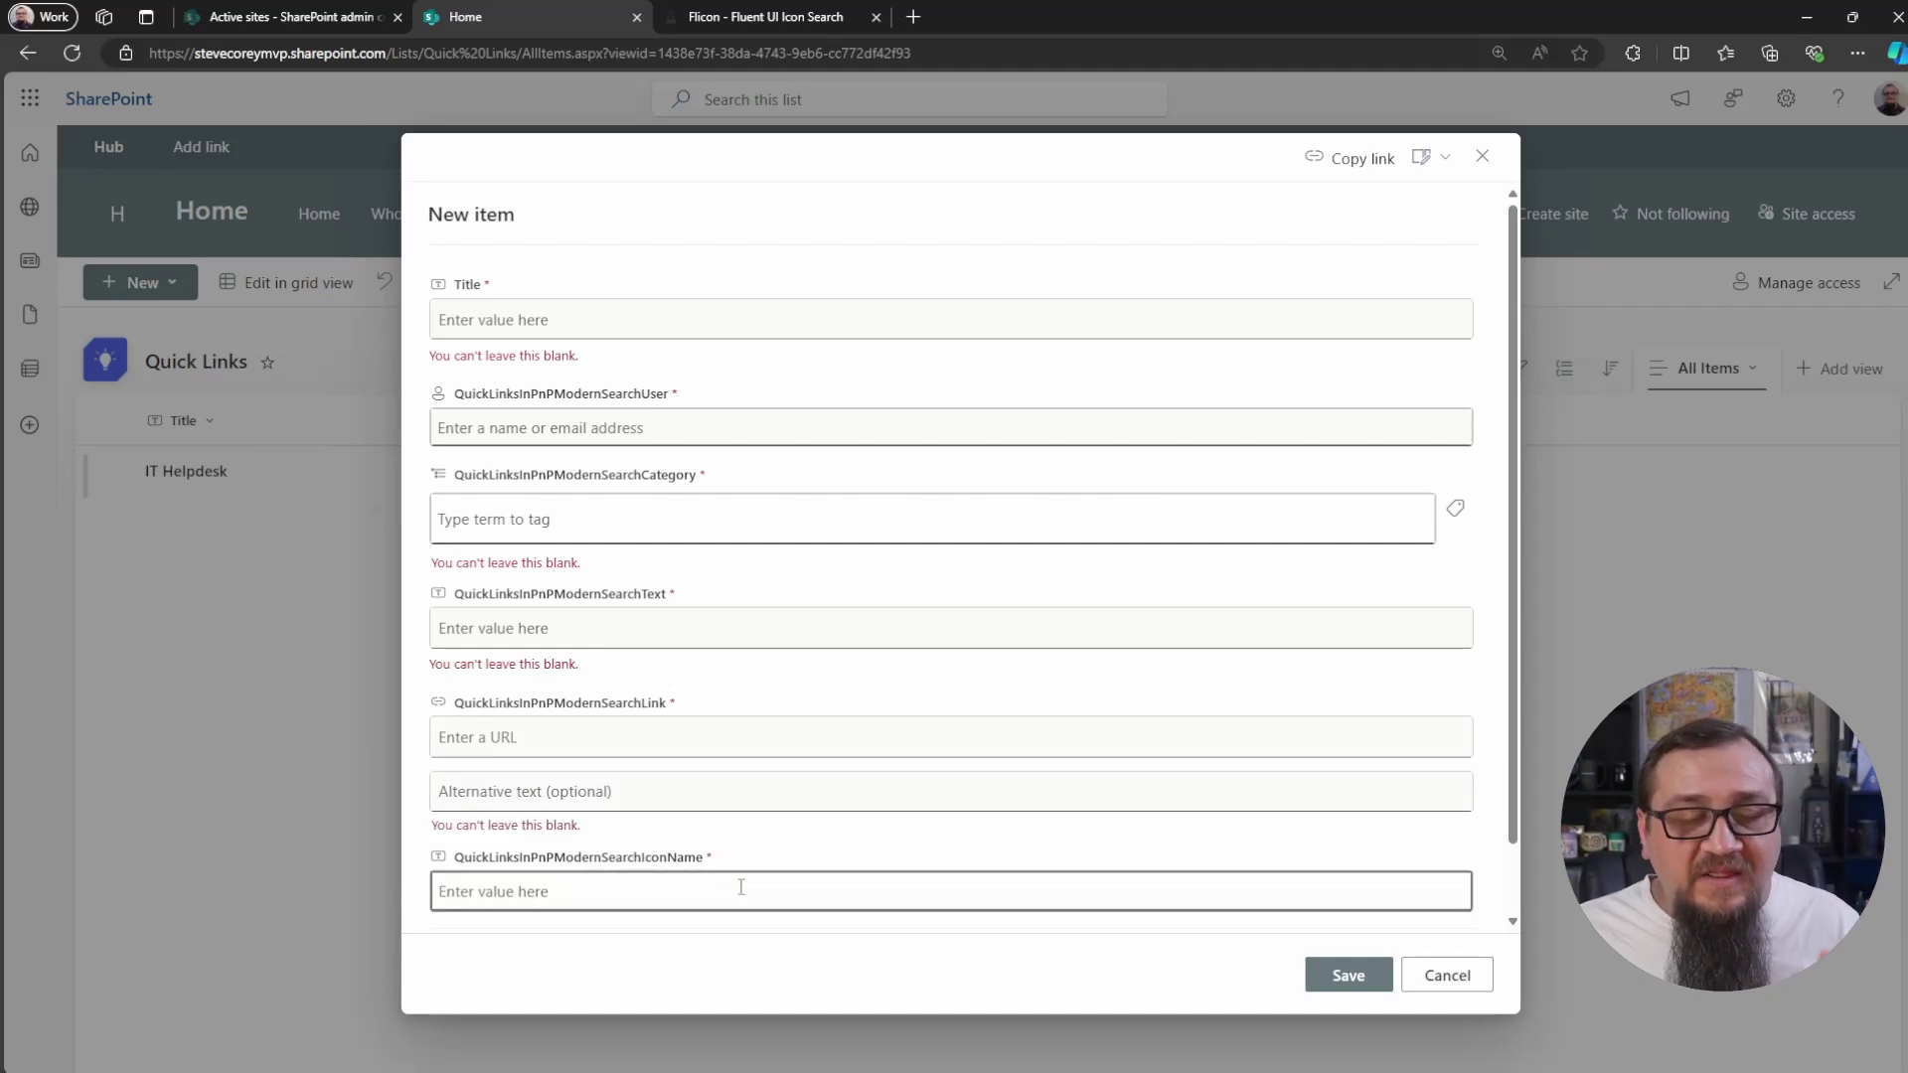
pyautogui.click(941, 955)
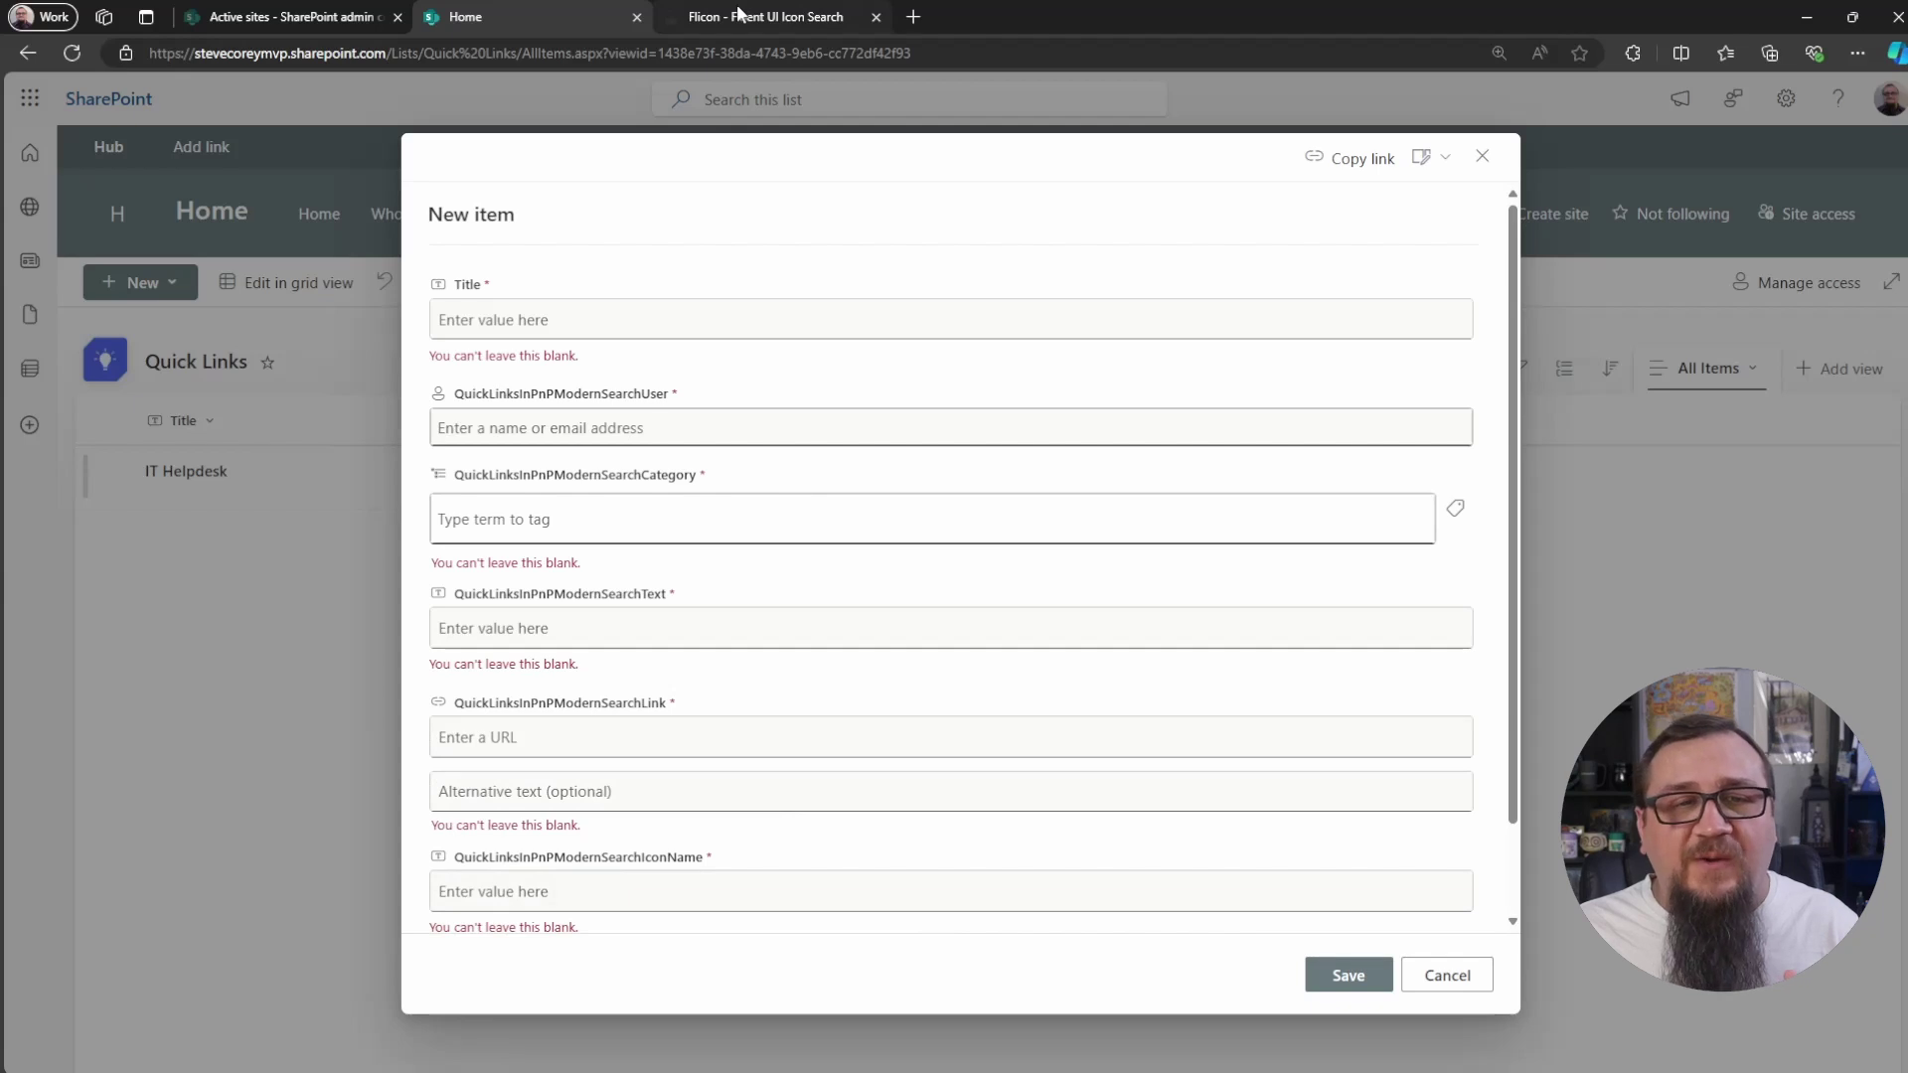
# Switch to Flicon, clear the icon search, filter by the Communication category, view the CommentAdd icon's details and return to the new item form.
pyautogui.click(738, 14)
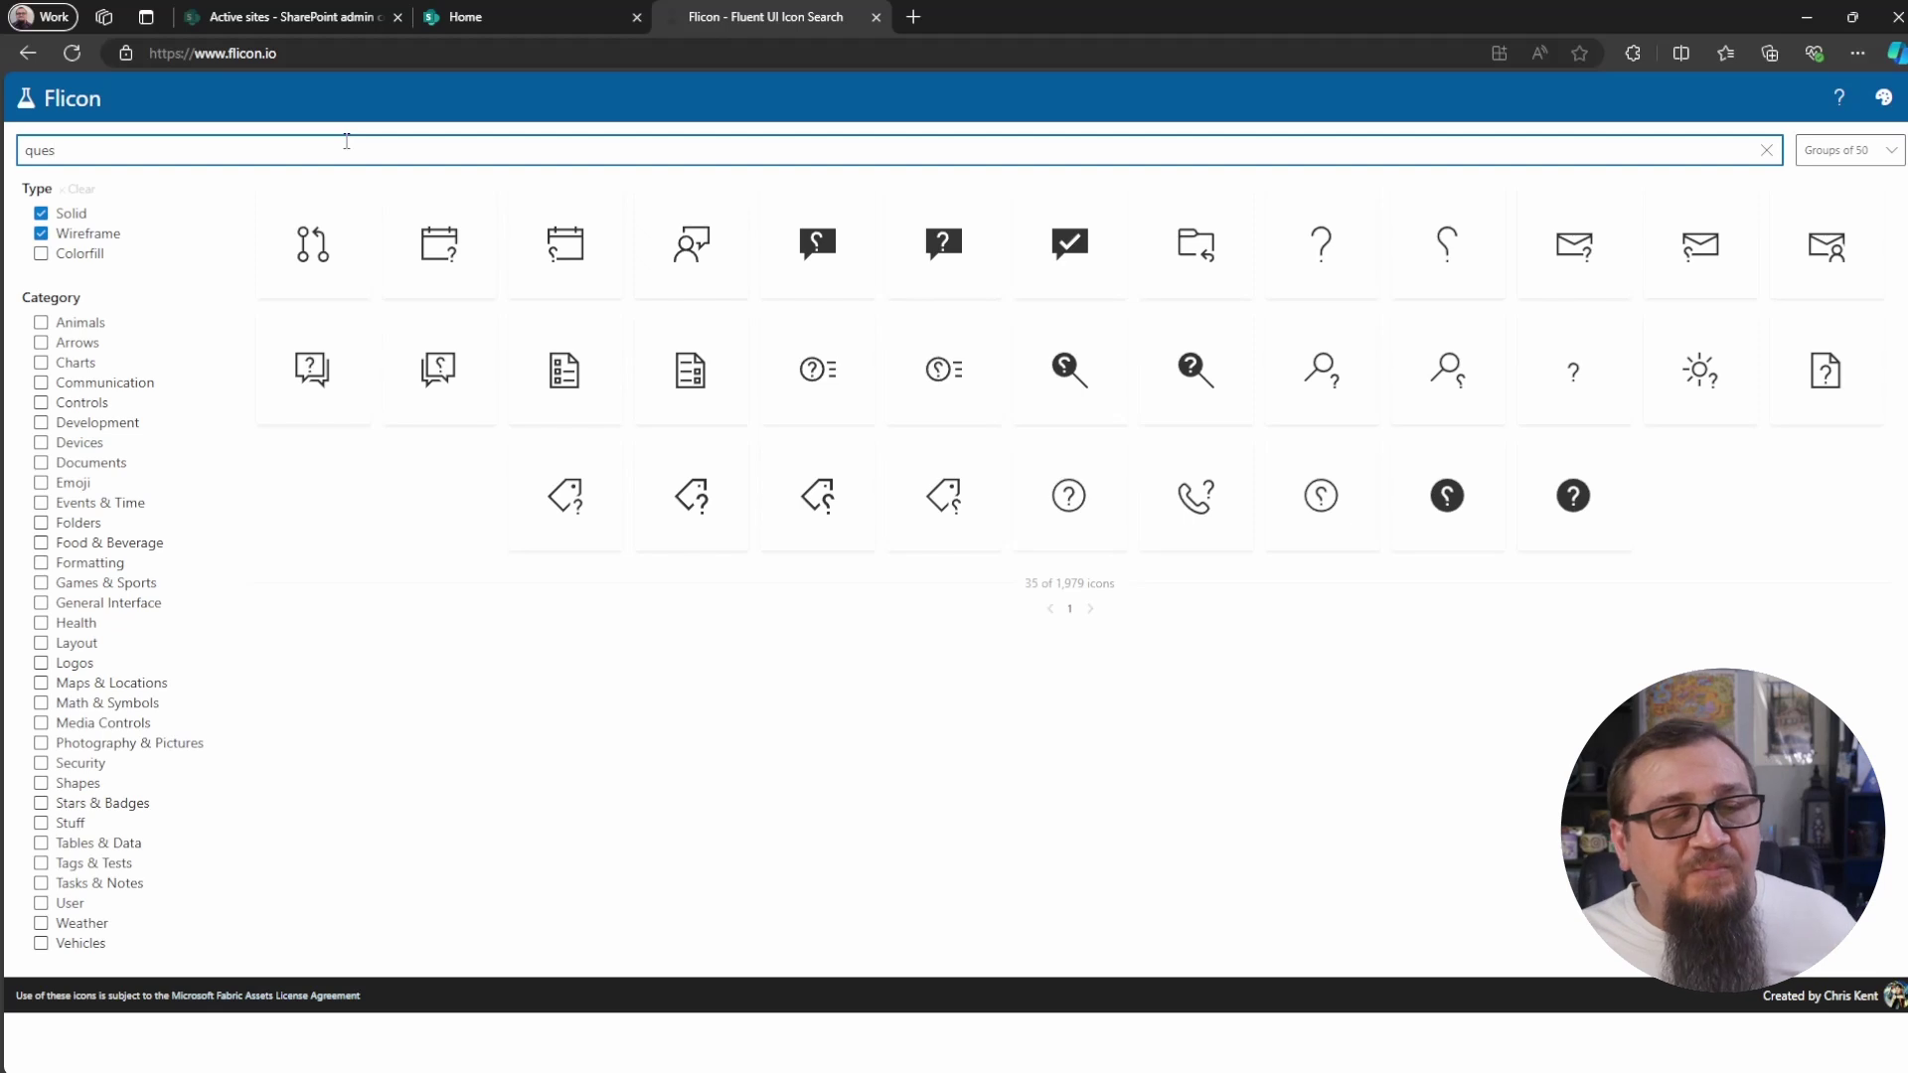
pyautogui.click(31, 150)
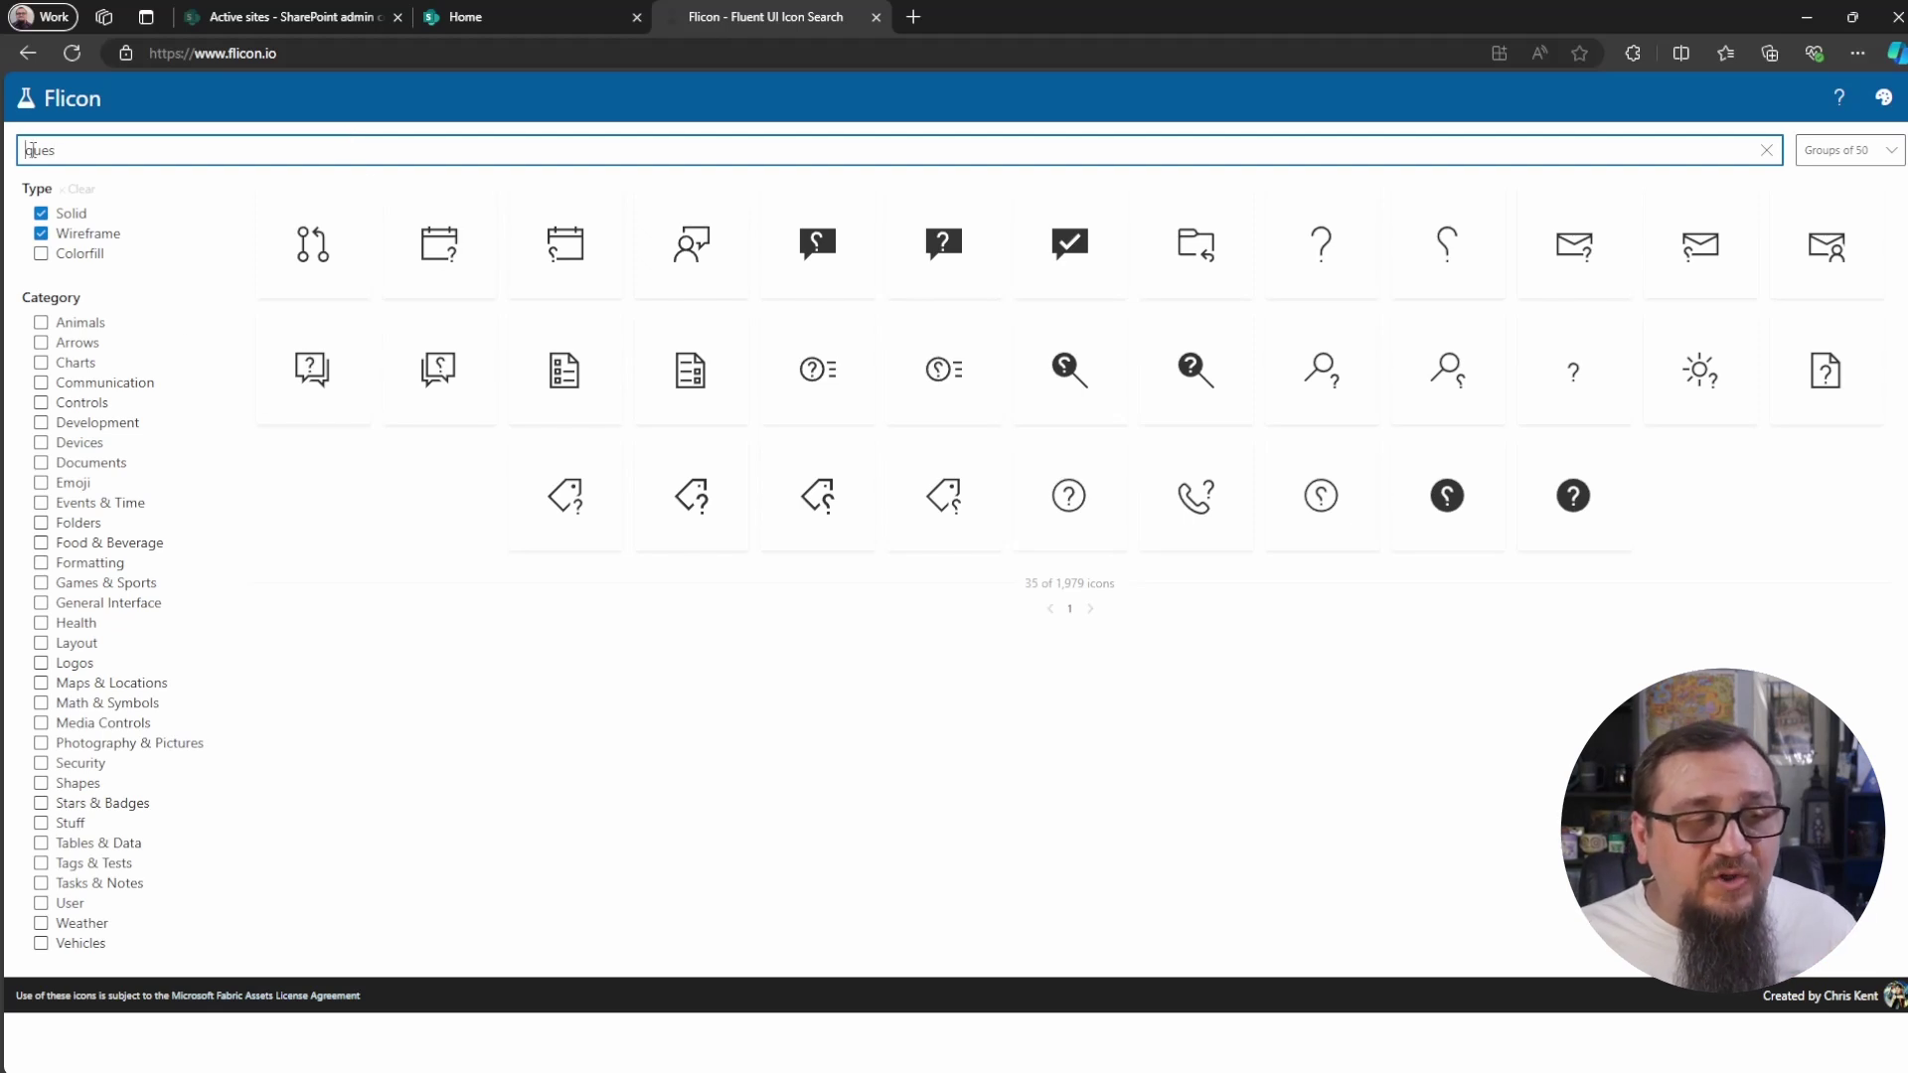
pyautogui.press('BackSpace')
pyautogui.press('BackSpace')
pyautogui.press('BackSpace')
pyautogui.press('BackSpace')
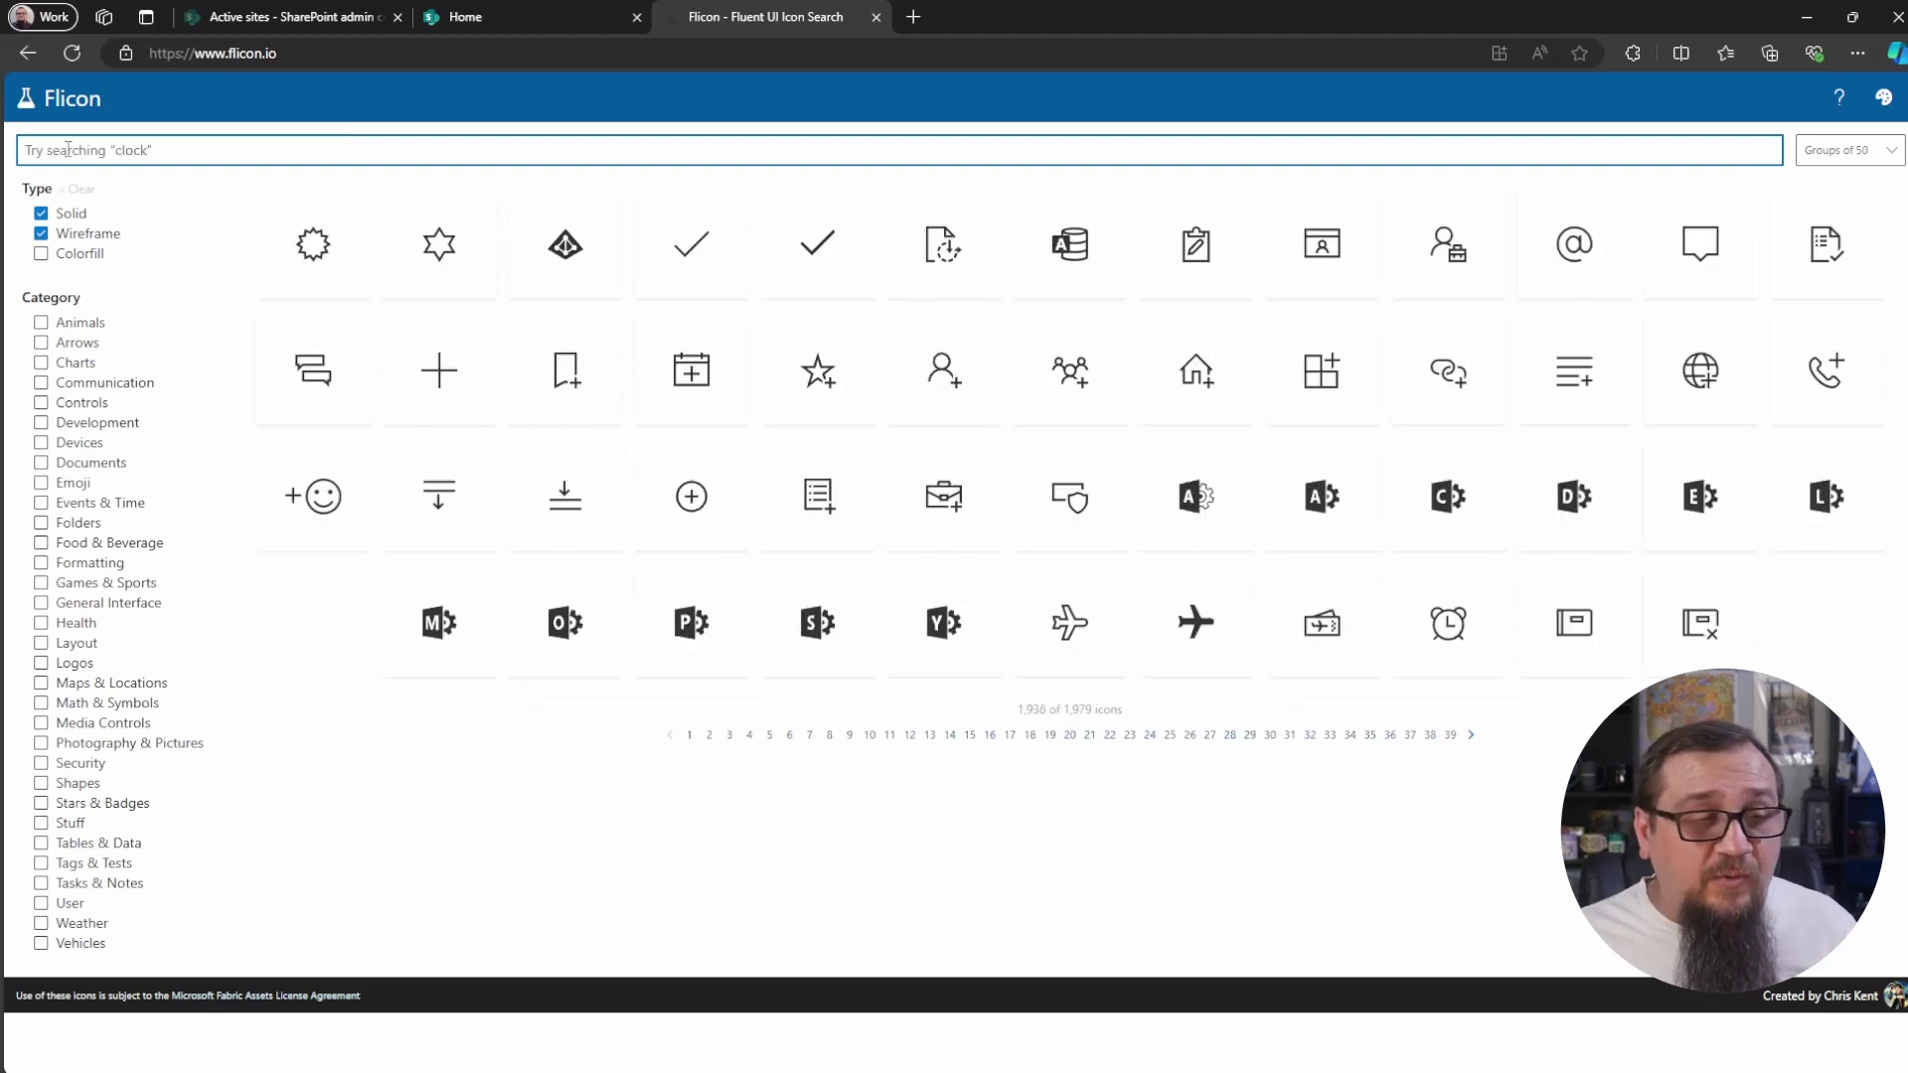
pyautogui.click(40, 384)
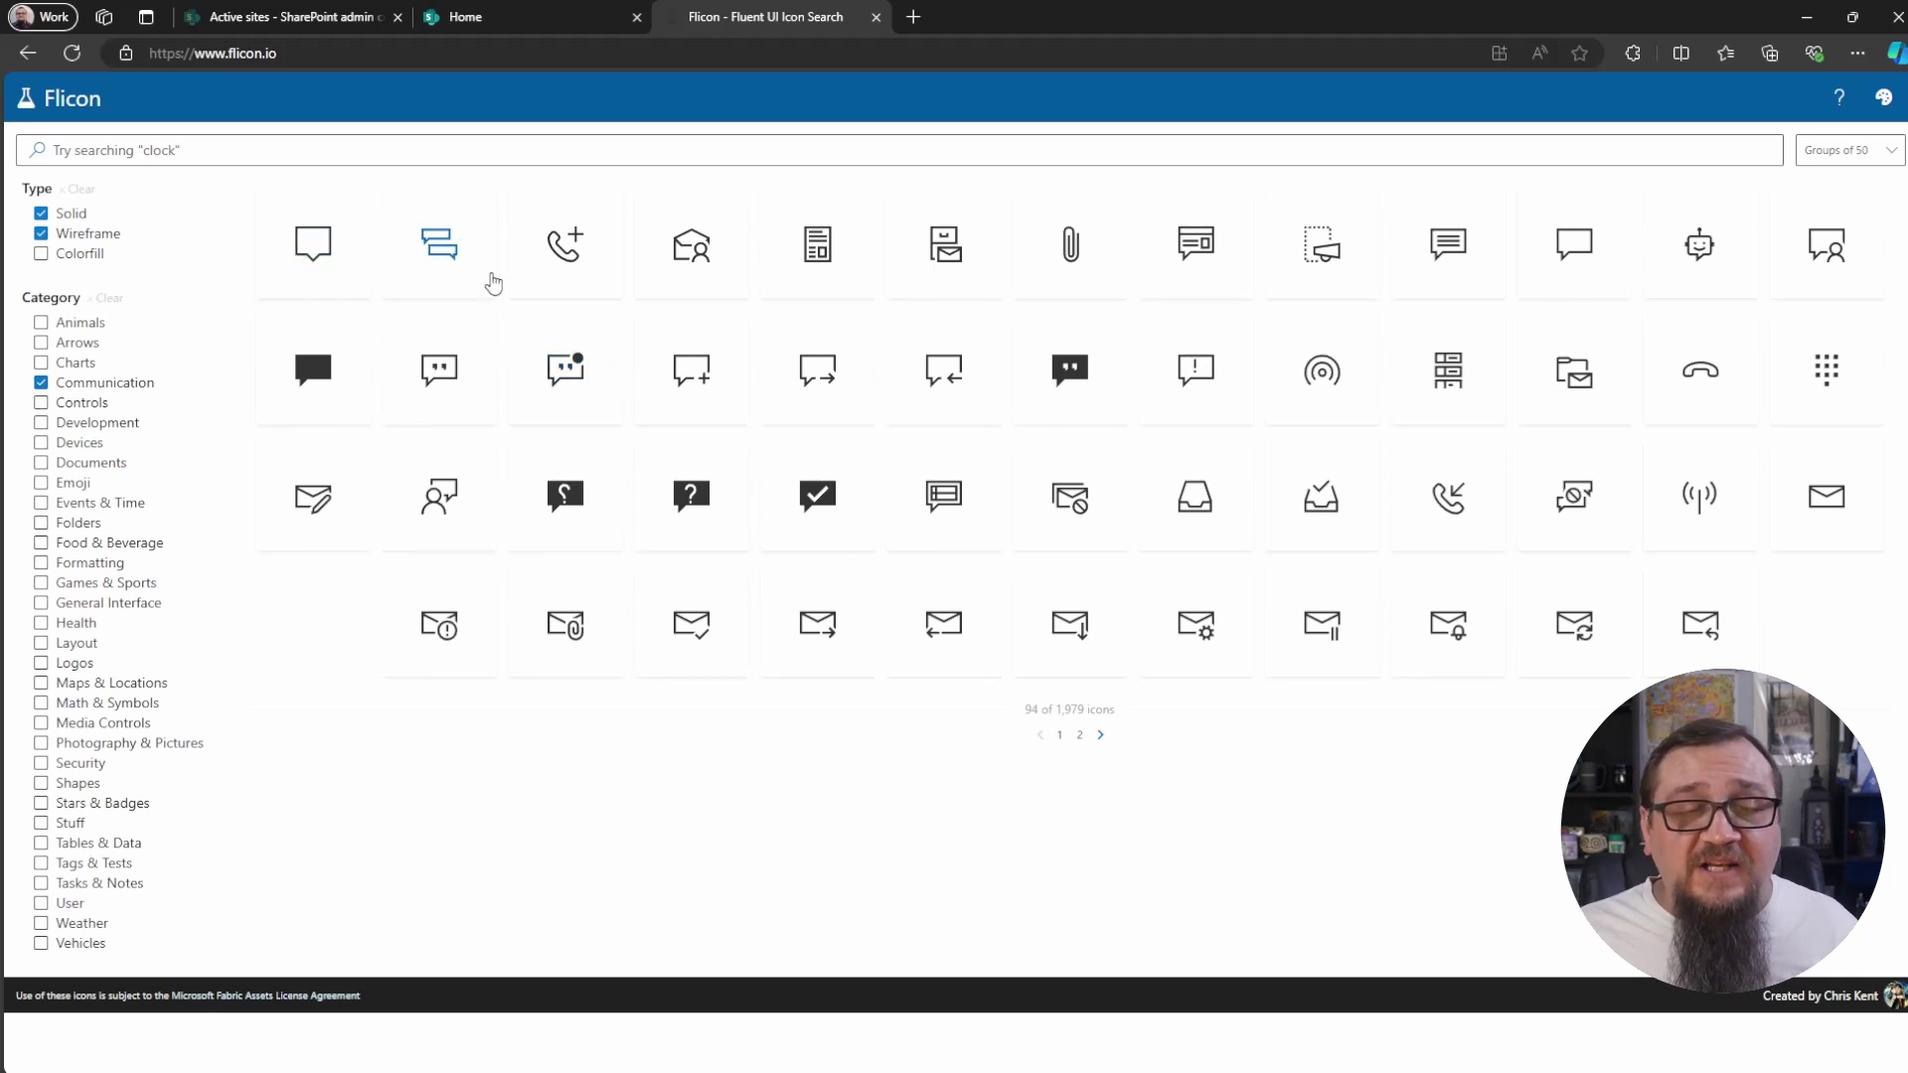
pyautogui.moveTo(701, 376)
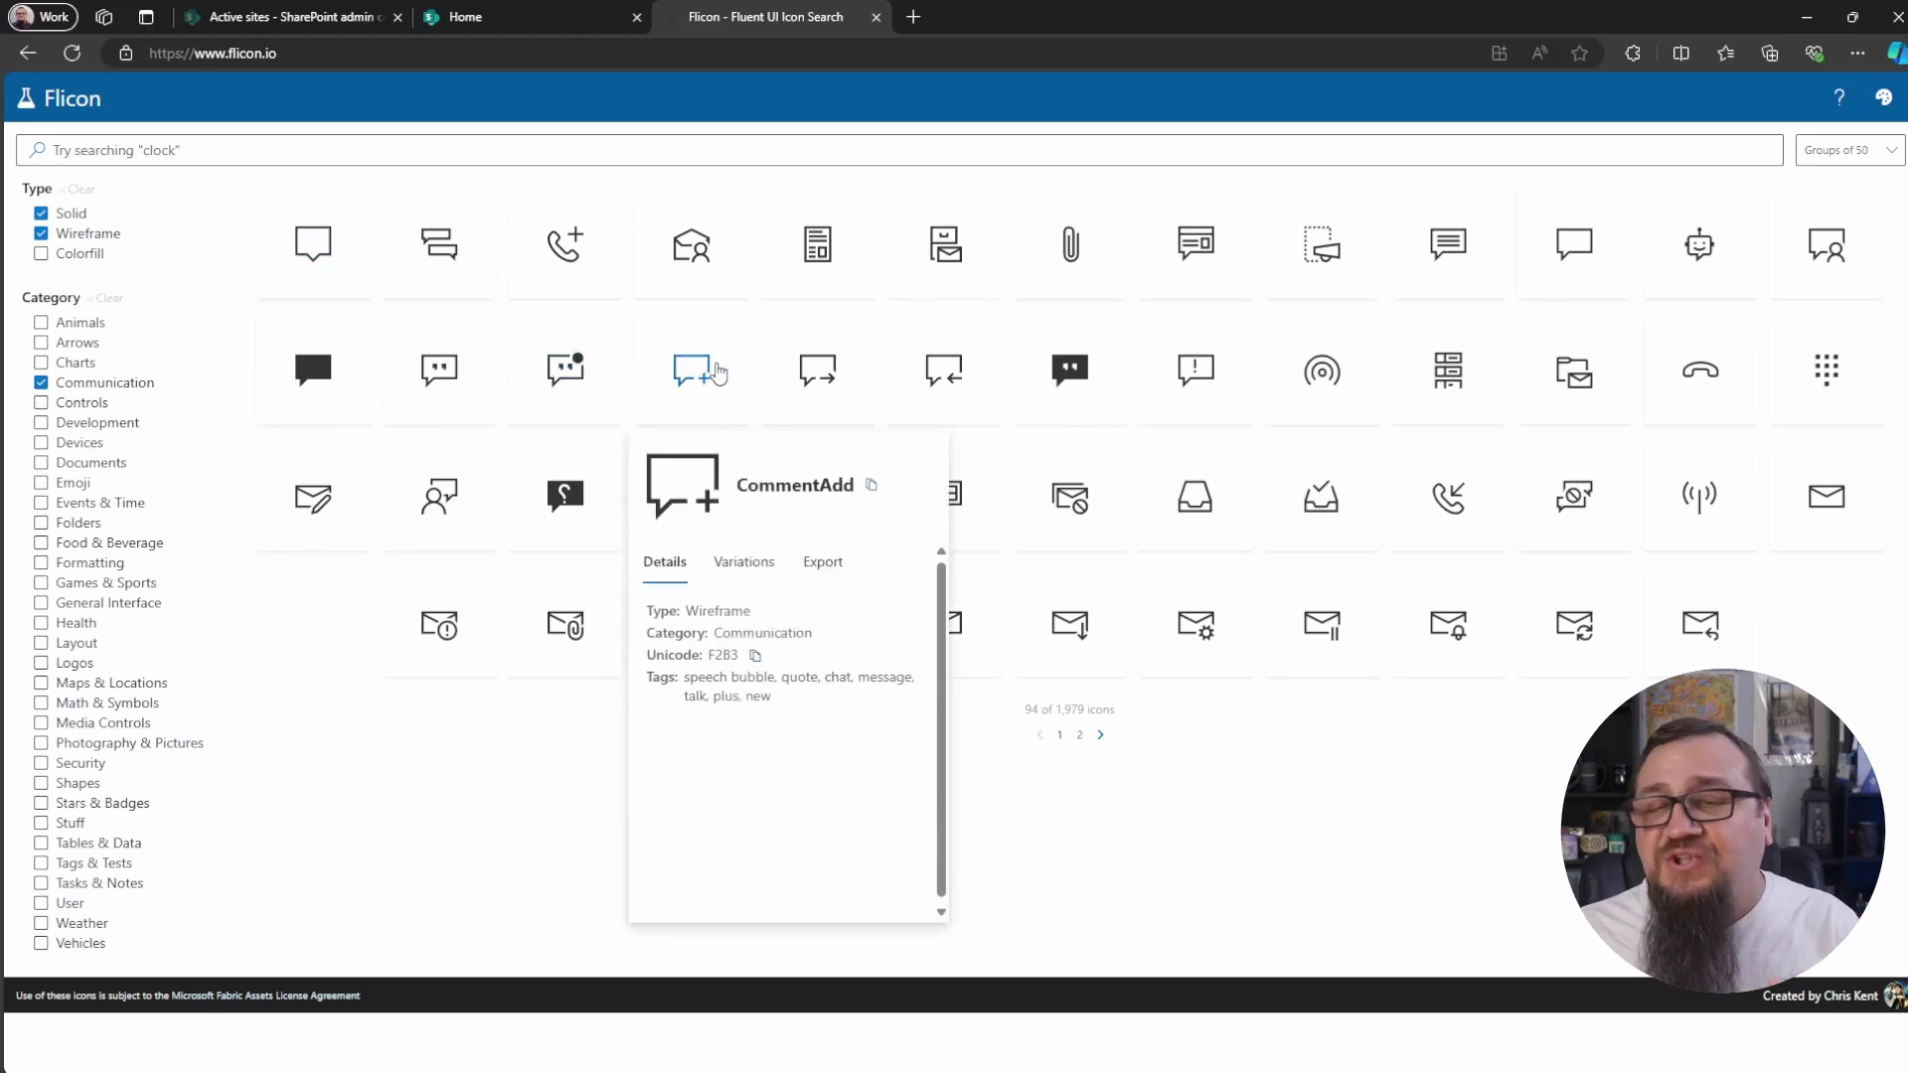
pyautogui.click(524, 12)
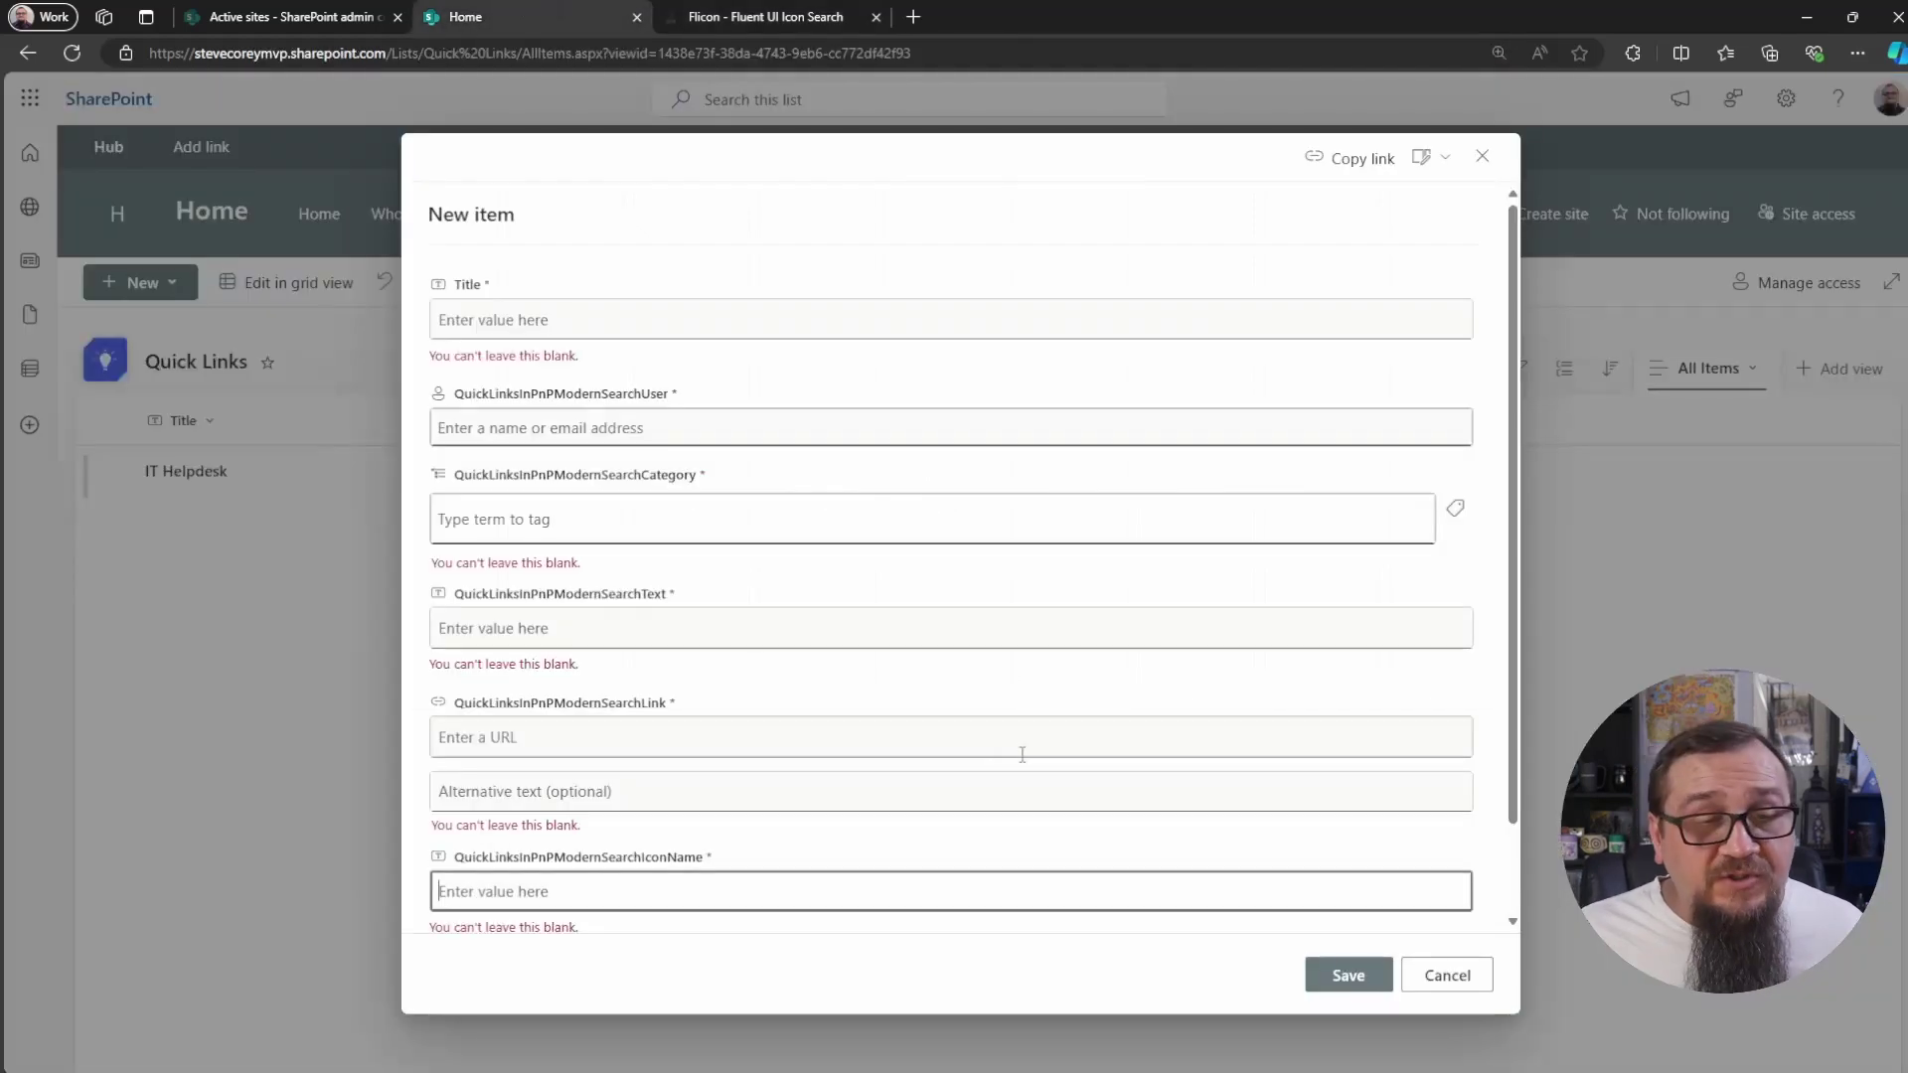
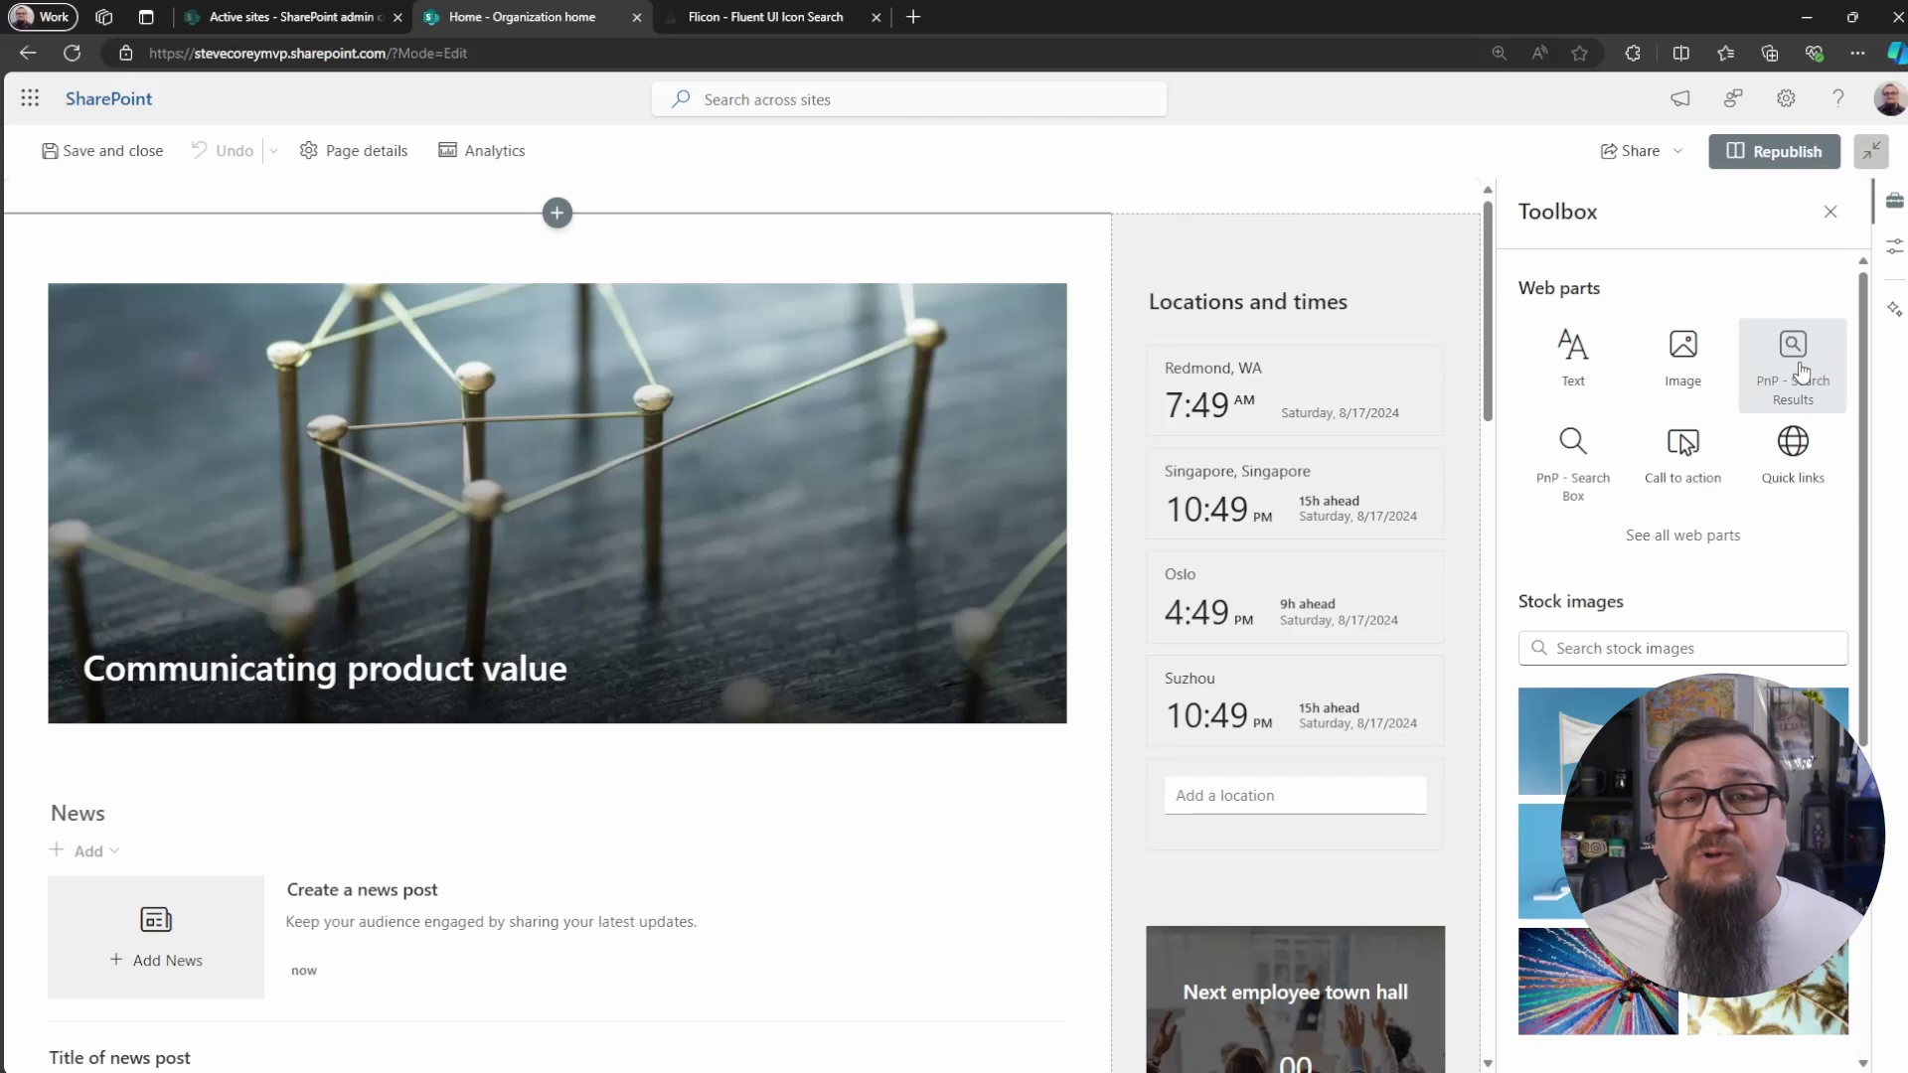
# Add a PnP - Search Results web part above Locations and times on the home page and open its configuration.
pyautogui.moveTo(1795, 372); pyautogui.dragTo(1312, 251)
pyautogui.click(1314, 570)
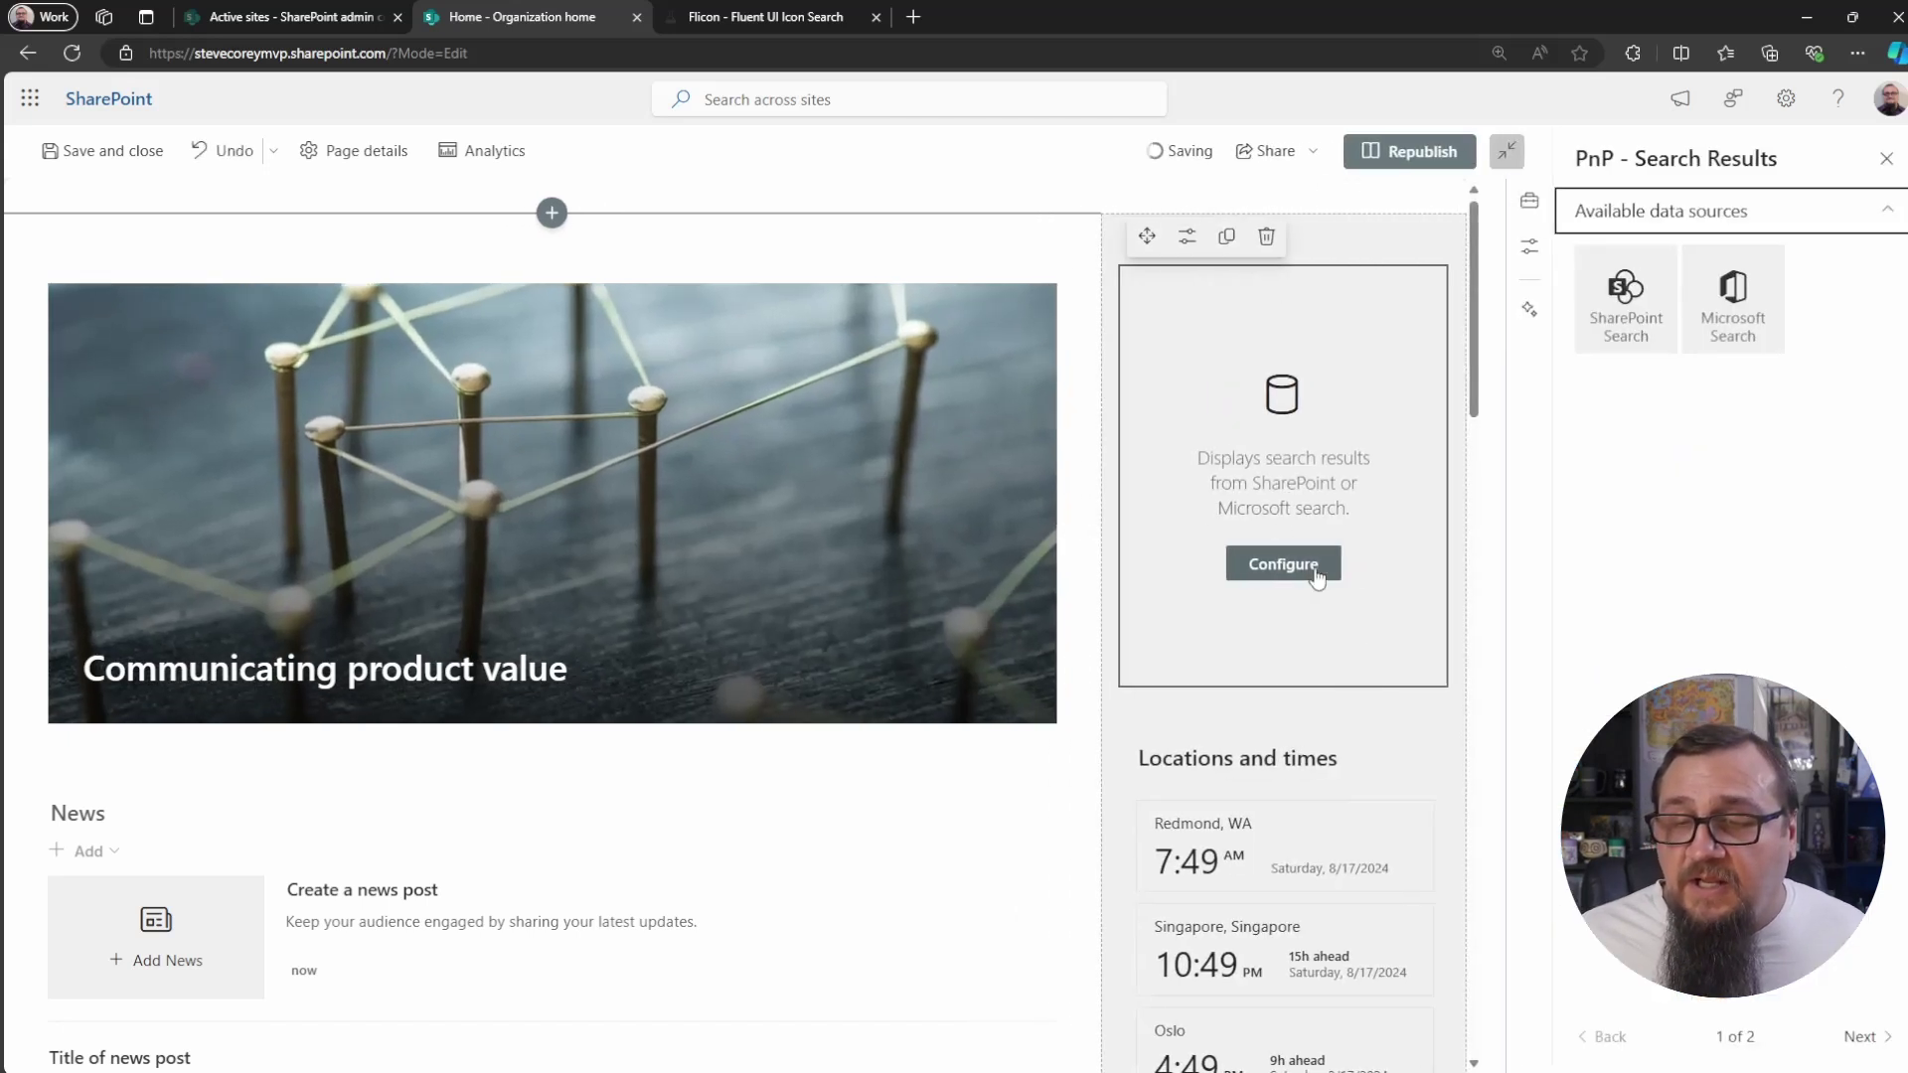
# Use SharePoint Search as the web part's data source, then review its default layout slots and close them without changes.
pyautogui.click(1635, 298)
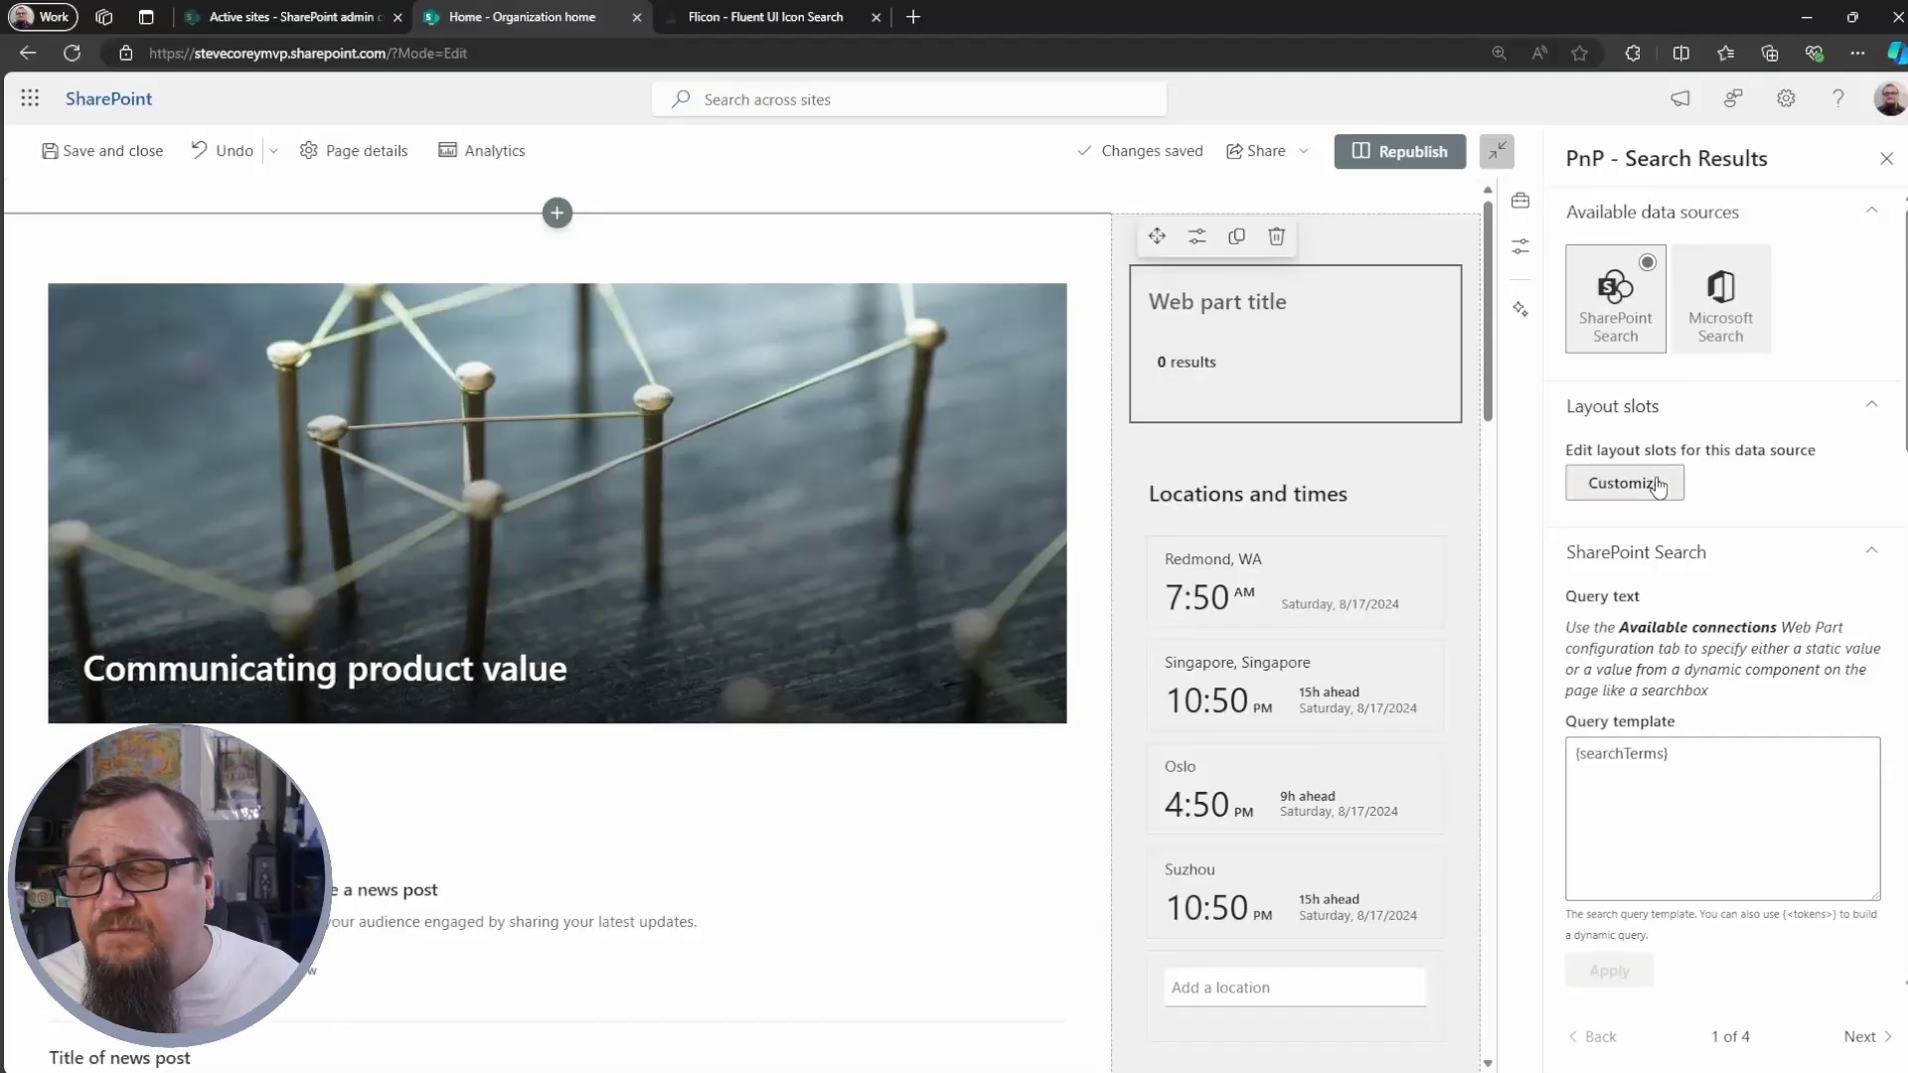
pyautogui.click(1656, 484)
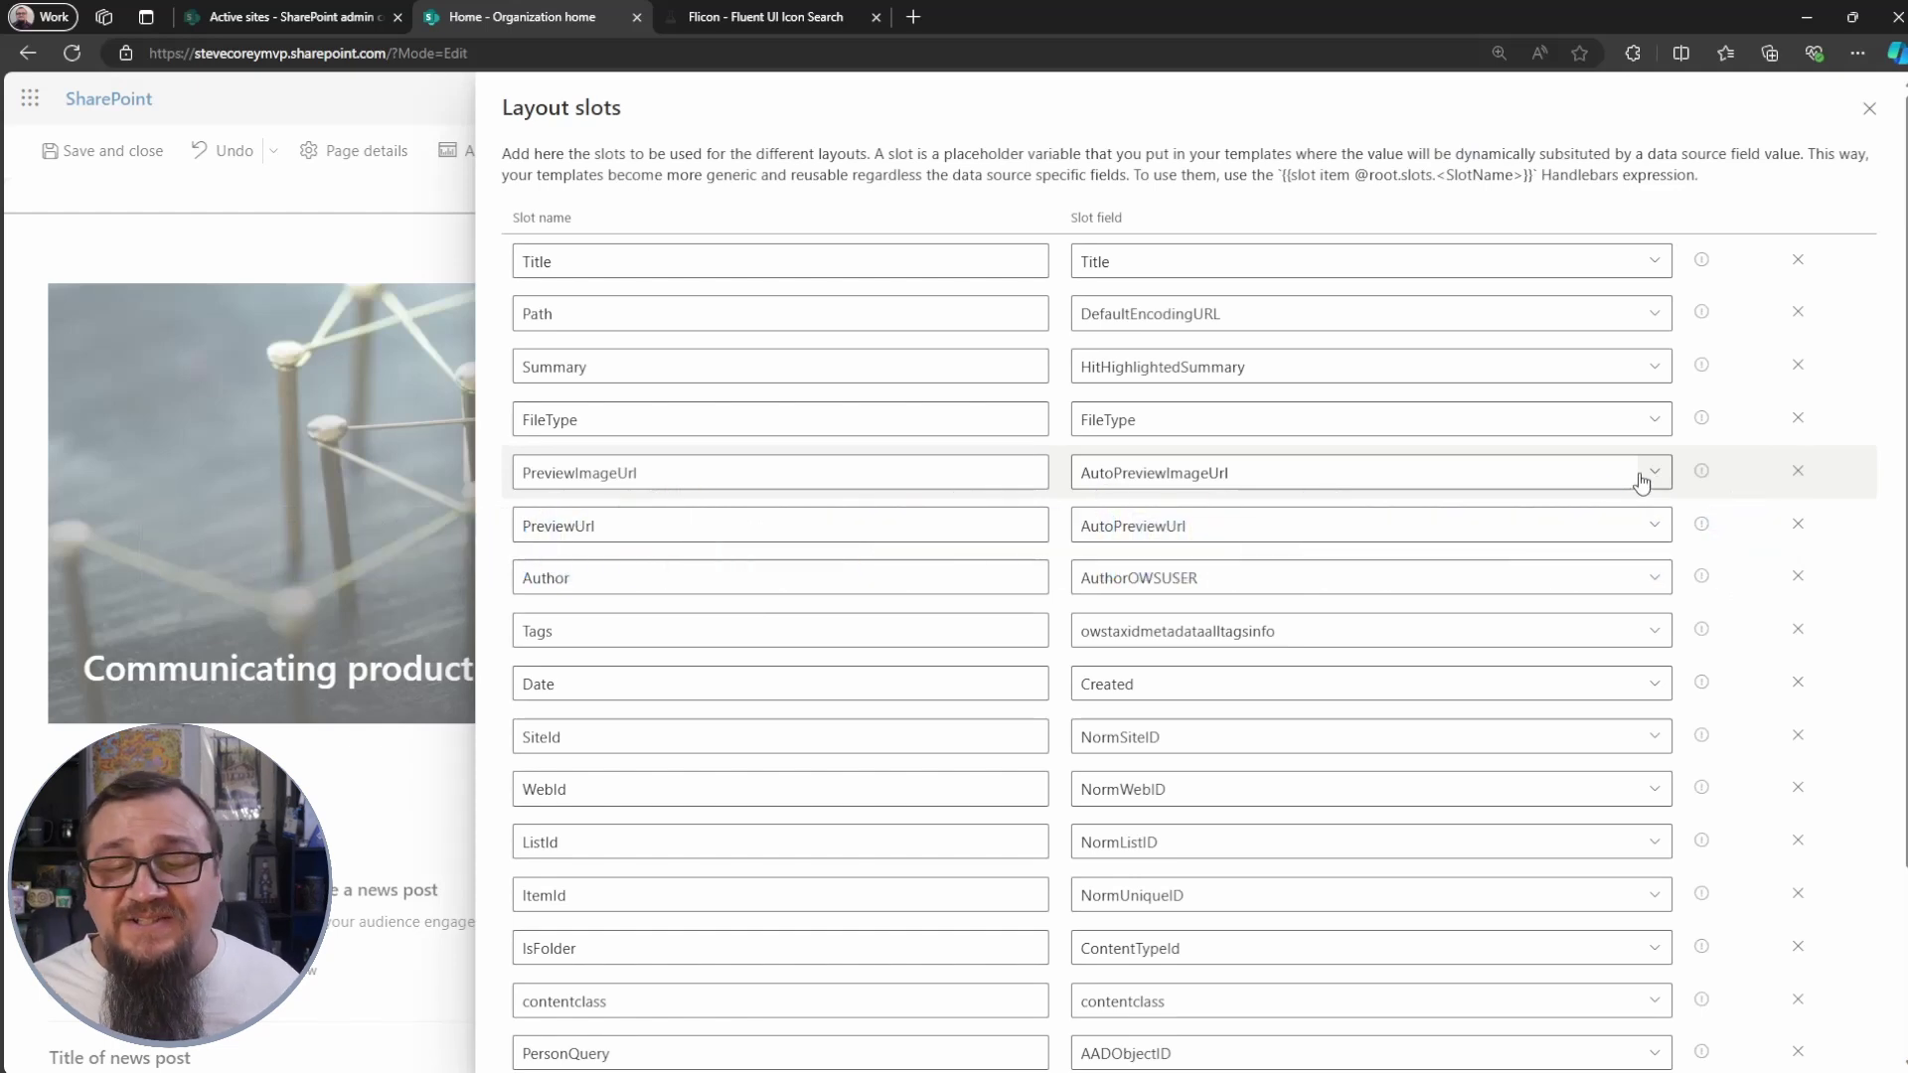
pyautogui.scroll(-2, 1432, 614)
pyautogui.click(1827, 1035)
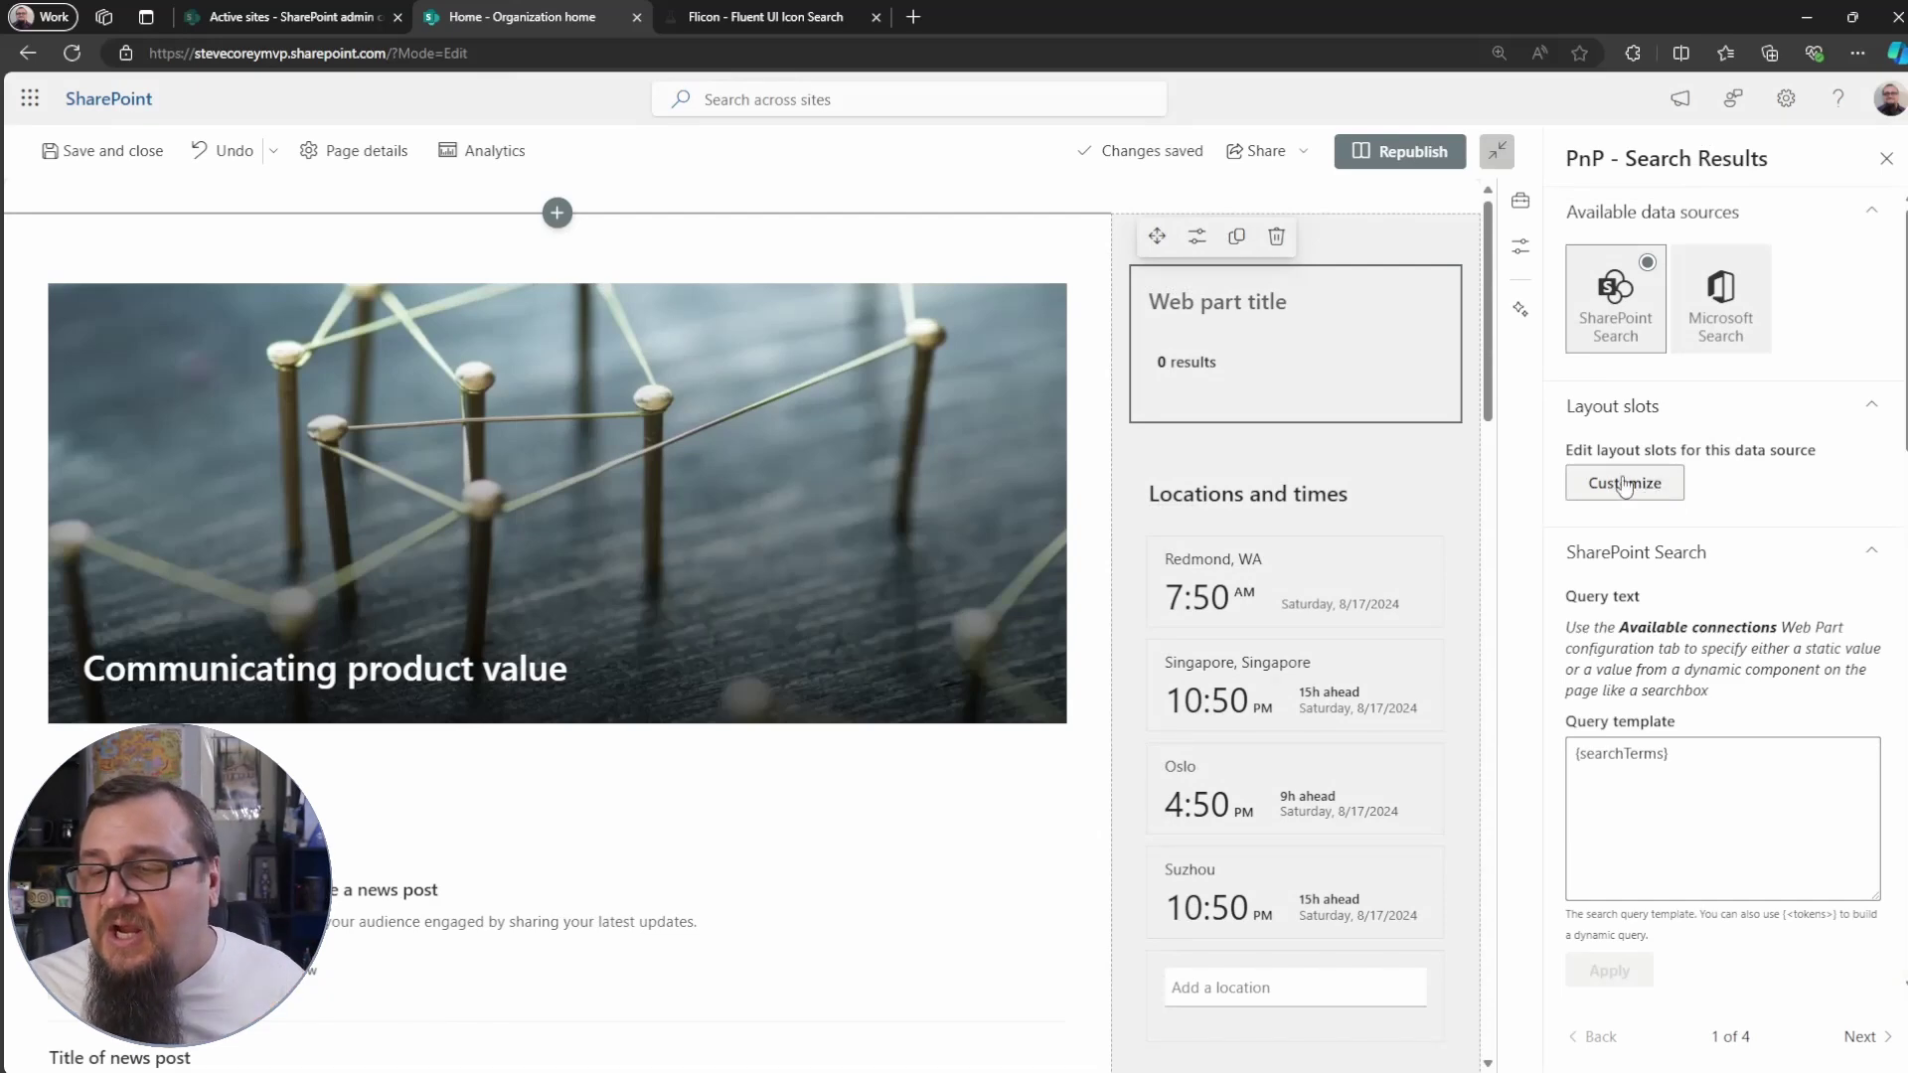
# Add the four QuickLinksInPnPModernSearch properties for icon name, link, text and user to the web part's selected properties.
pyautogui.scroll(-6, 1675, 656)
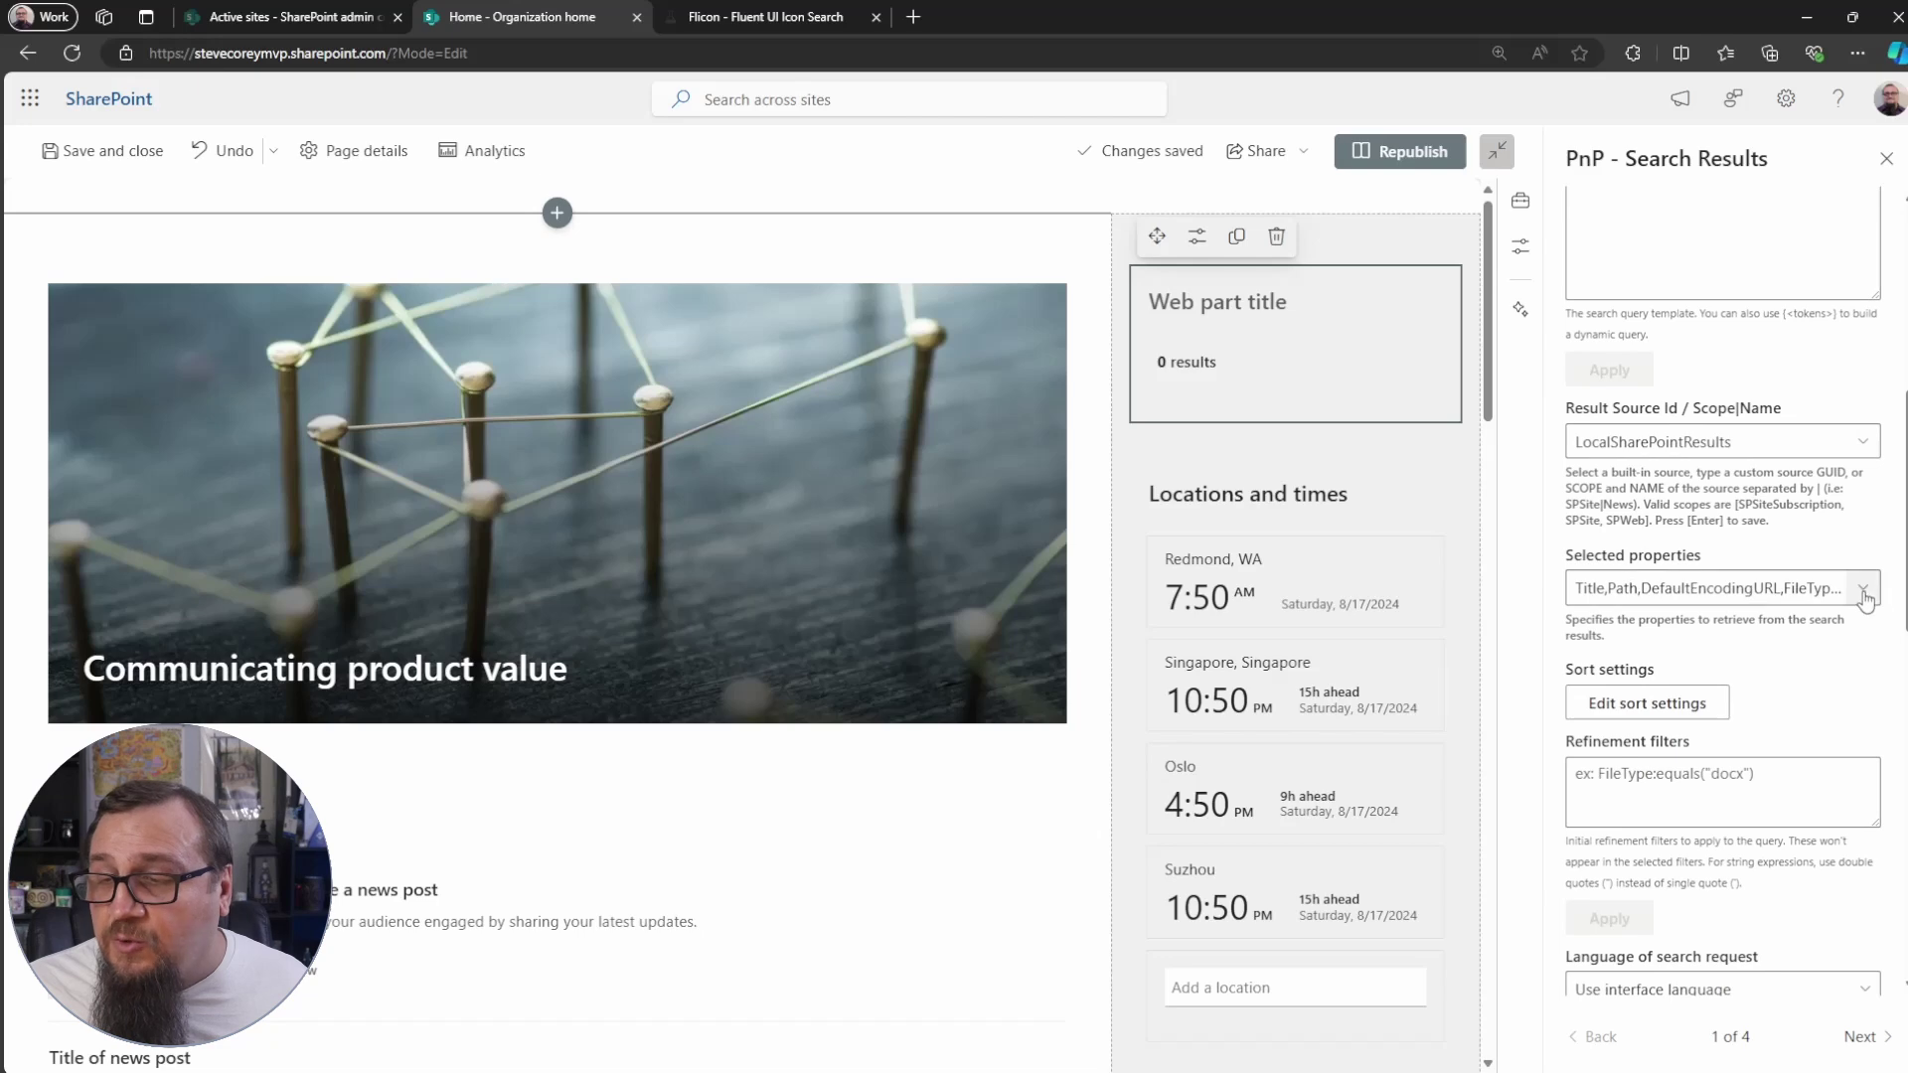
pyautogui.click(1863, 591)
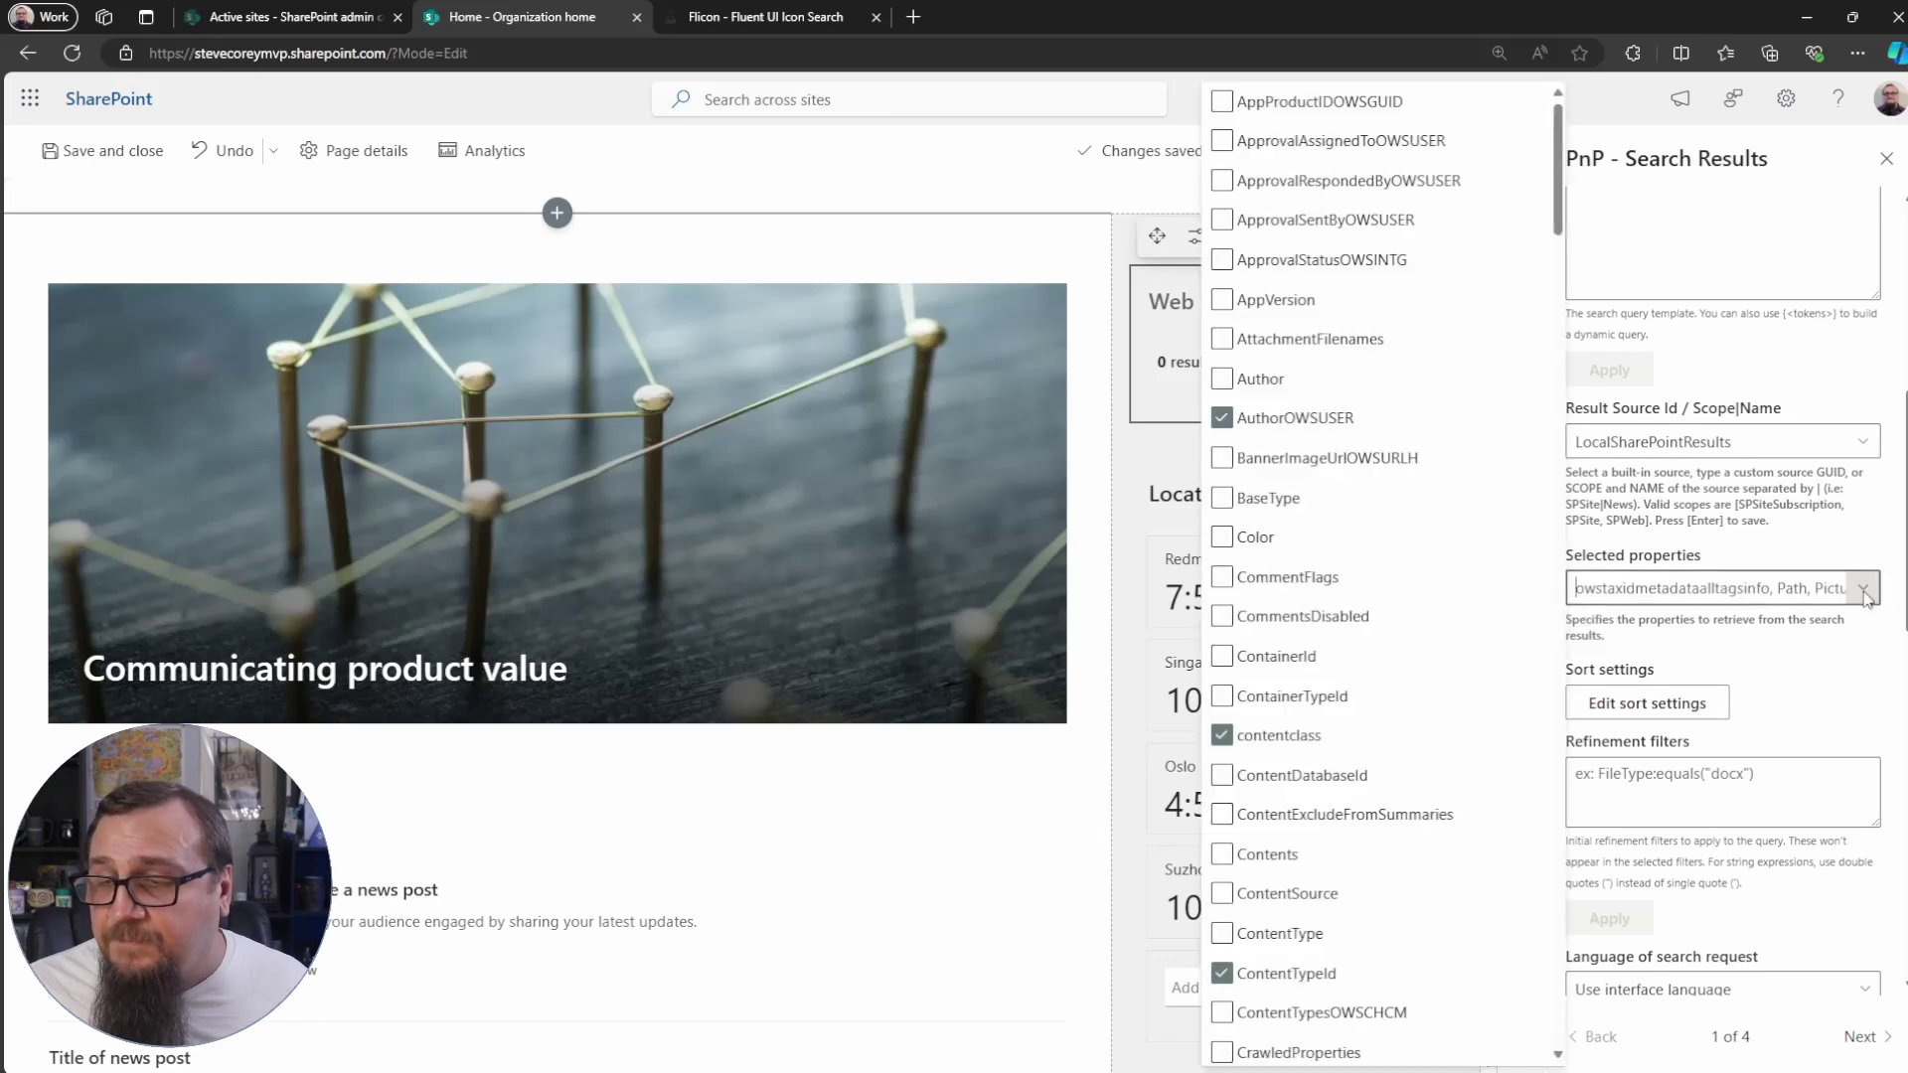
pyautogui.moveTo(1559, 206); pyautogui.dragTo(1595, 771)
pyautogui.click(1222, 641)
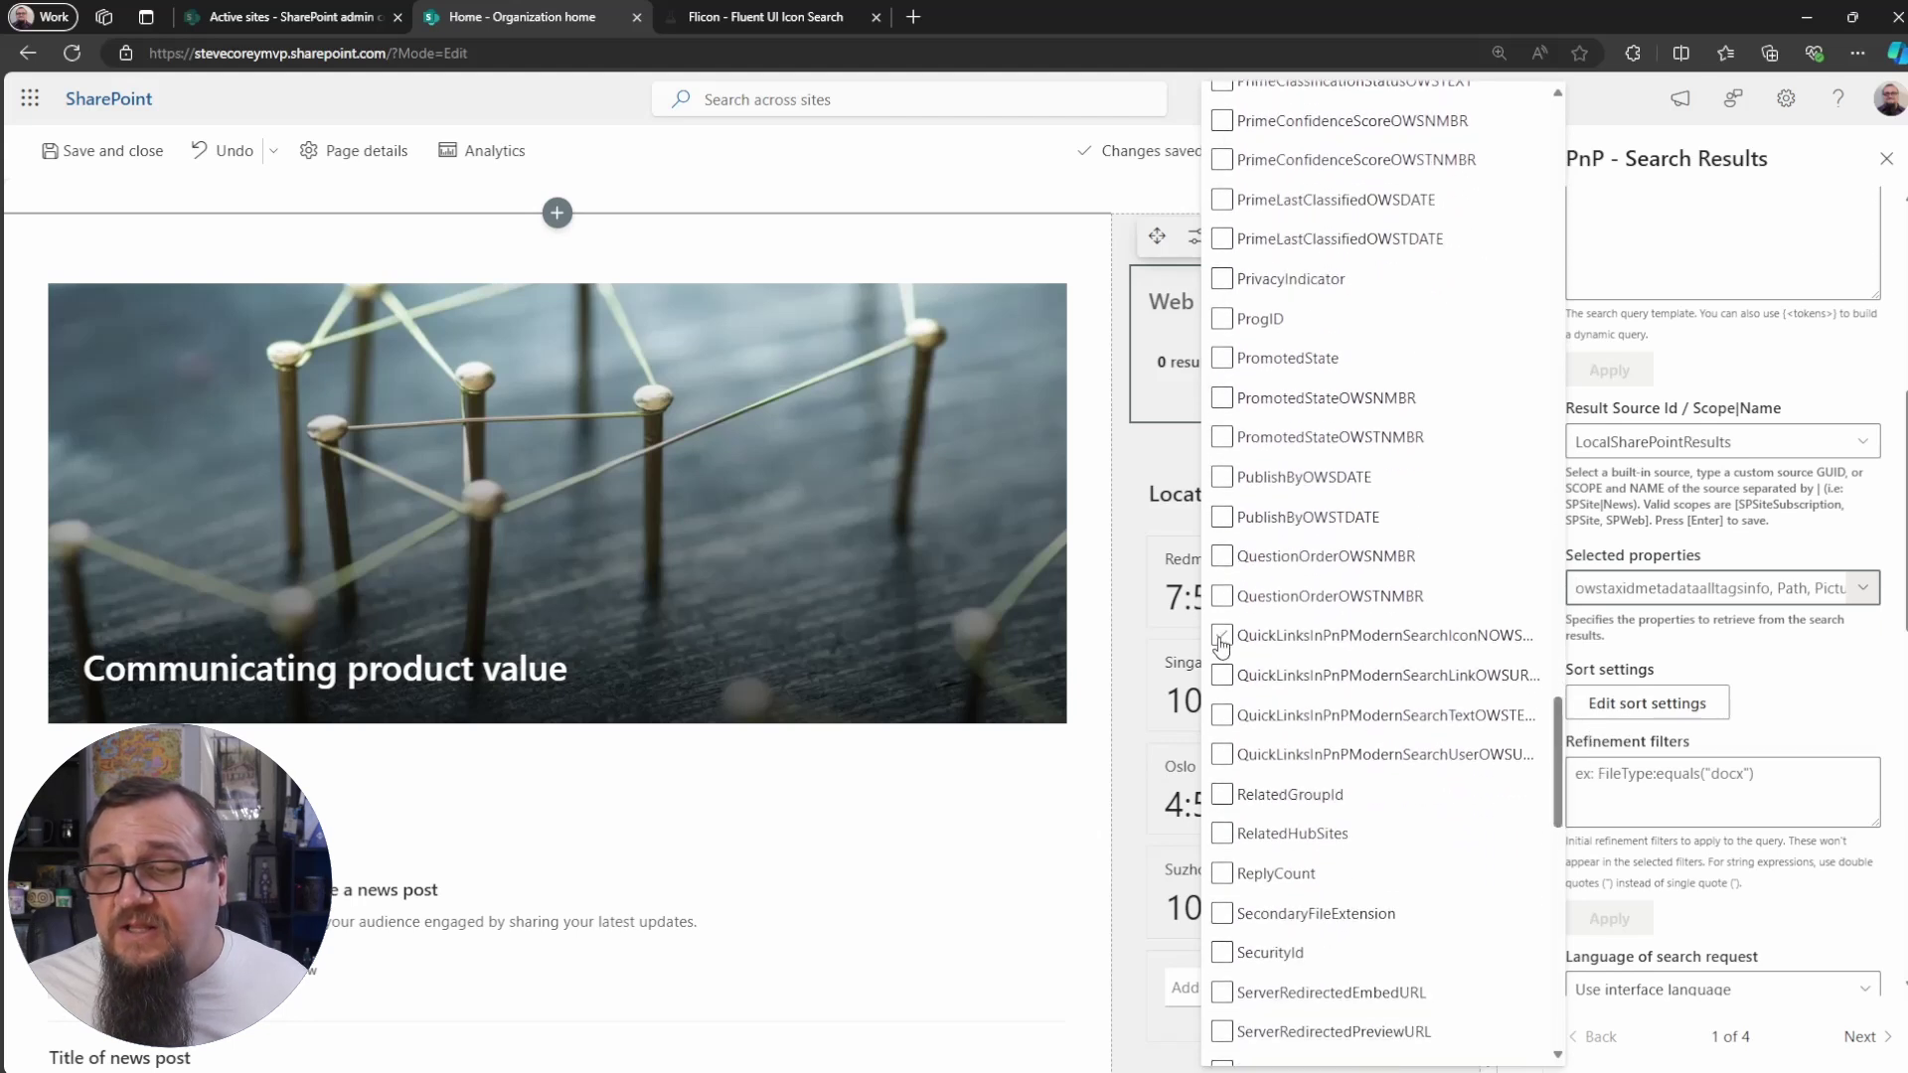
pyautogui.click(1222, 638)
pyautogui.click(1223, 676)
pyautogui.click(1223, 715)
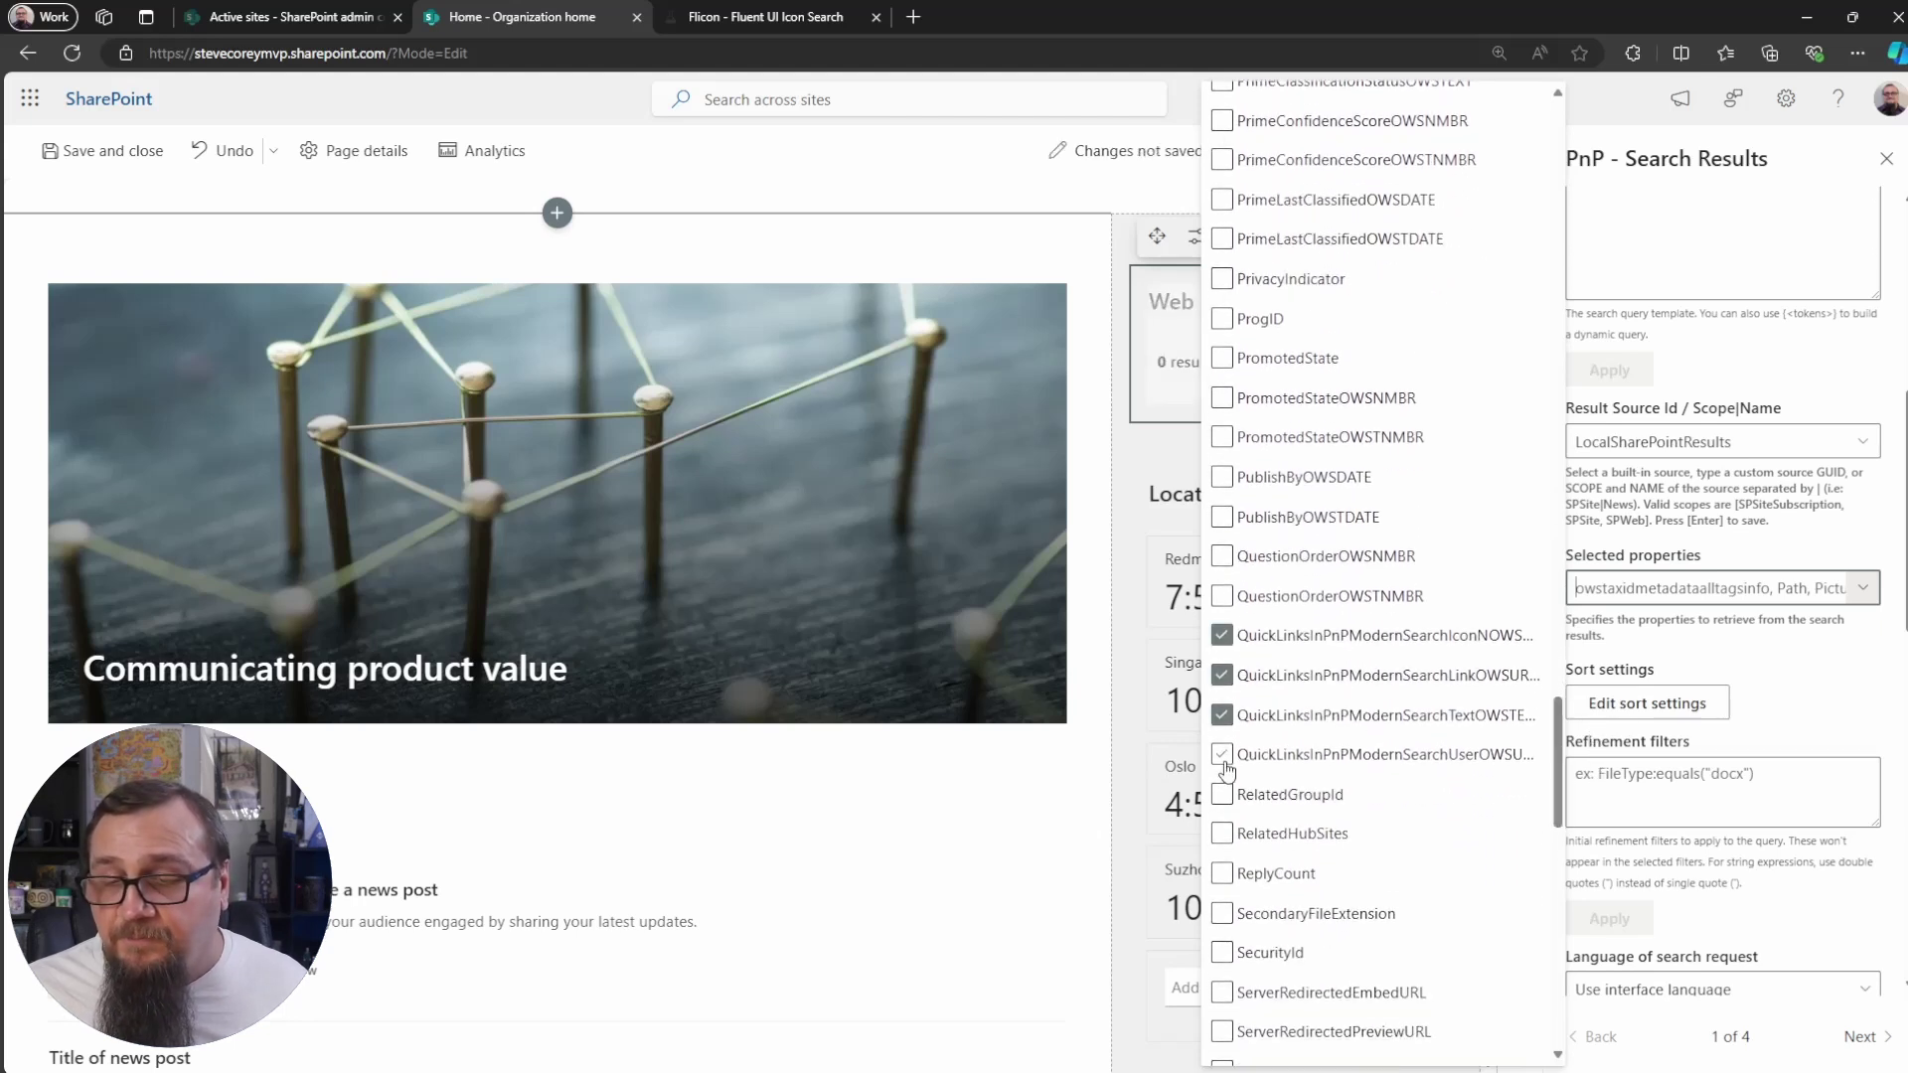
pyautogui.click(1223, 756)
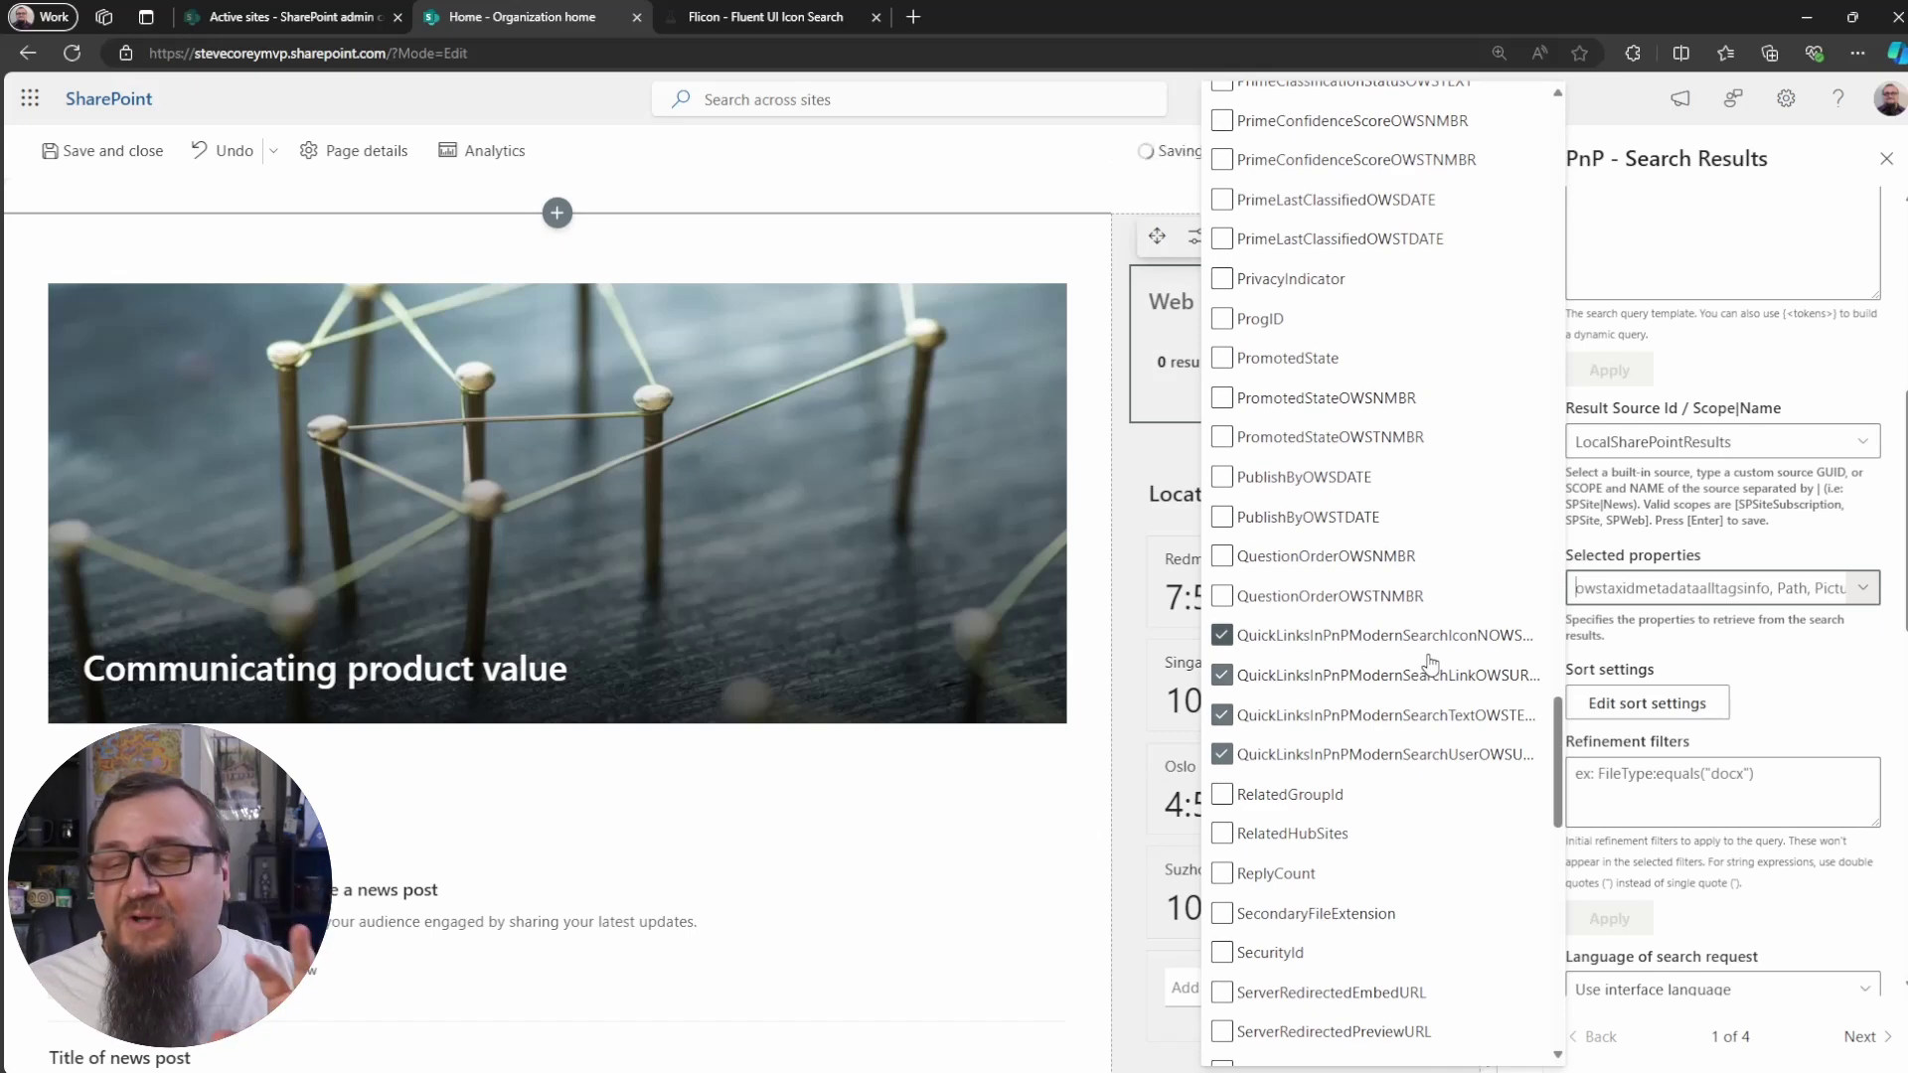
pyautogui.click(1835, 672)
# Examine the field choices offered for a new layout slot, then close the layout slots without saving.
pyautogui.scroll(6, 1846, 669)
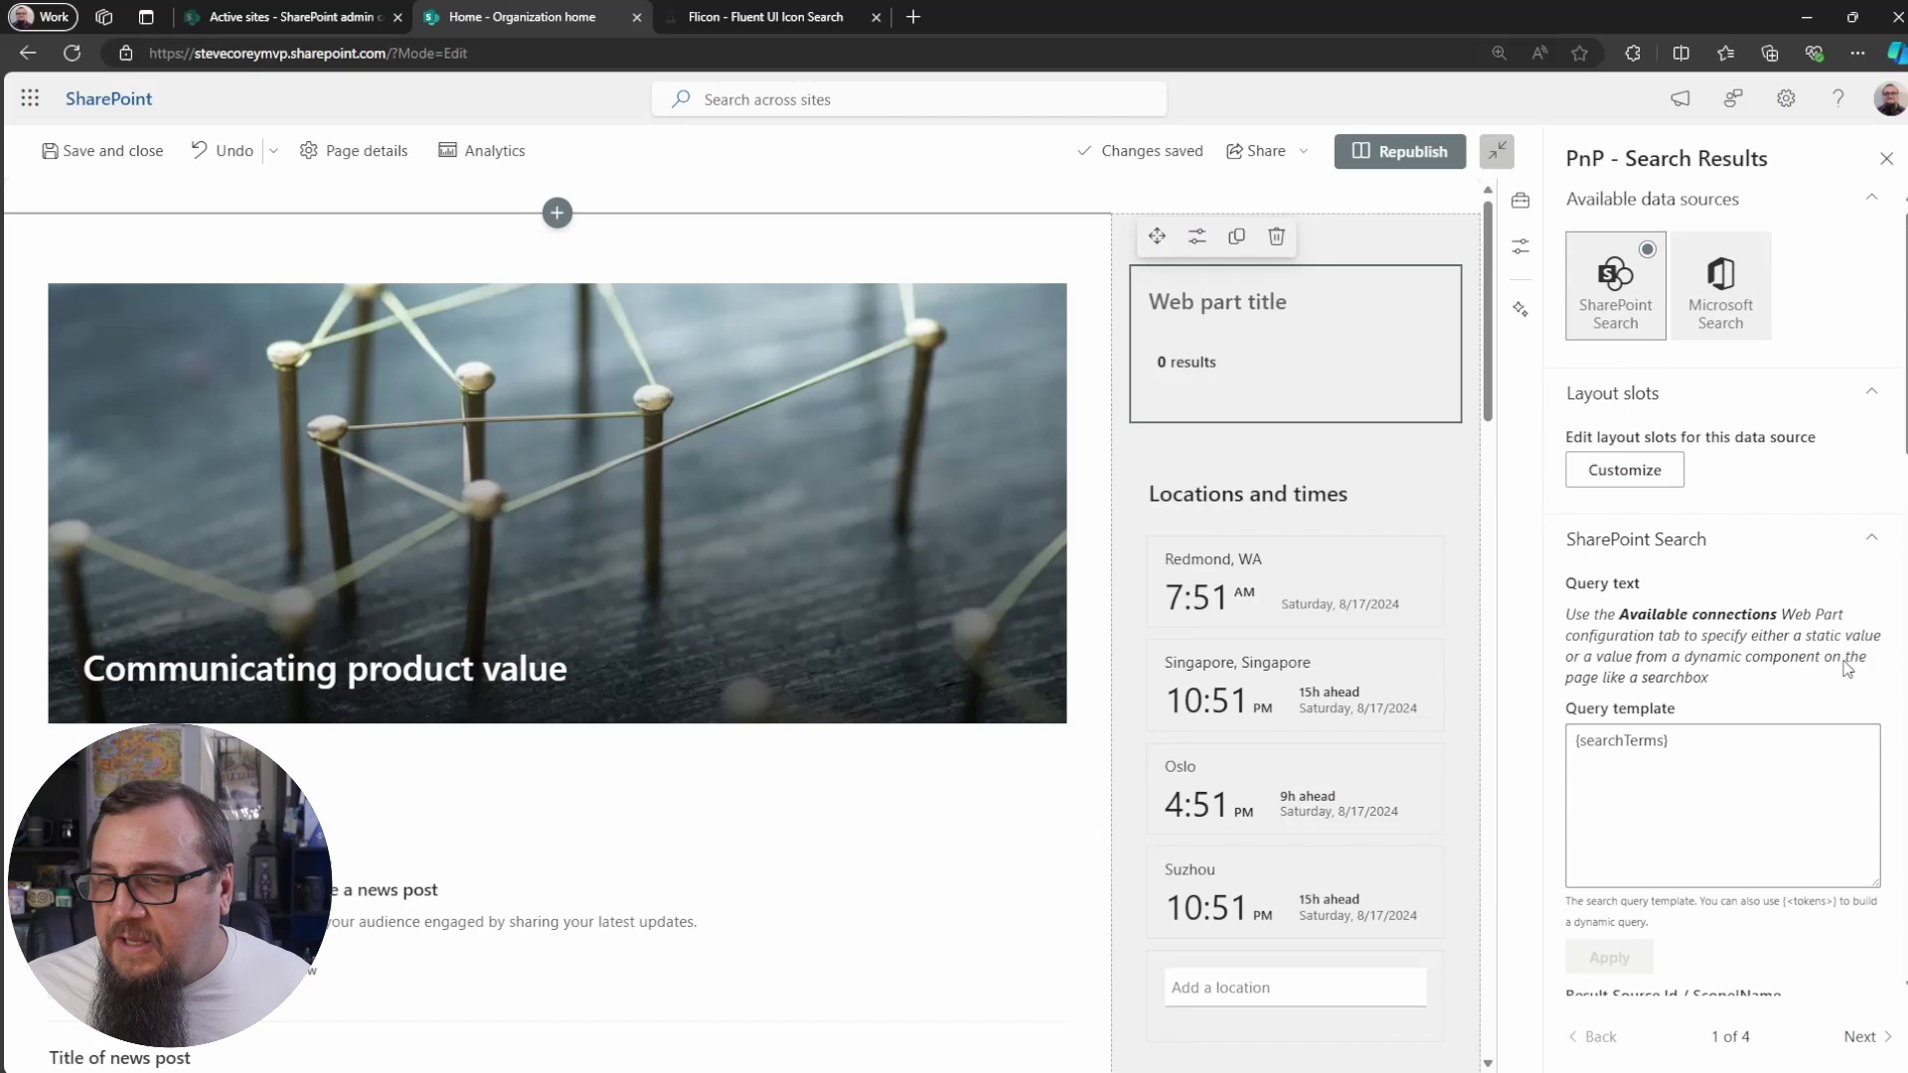
pyautogui.click(1652, 483)
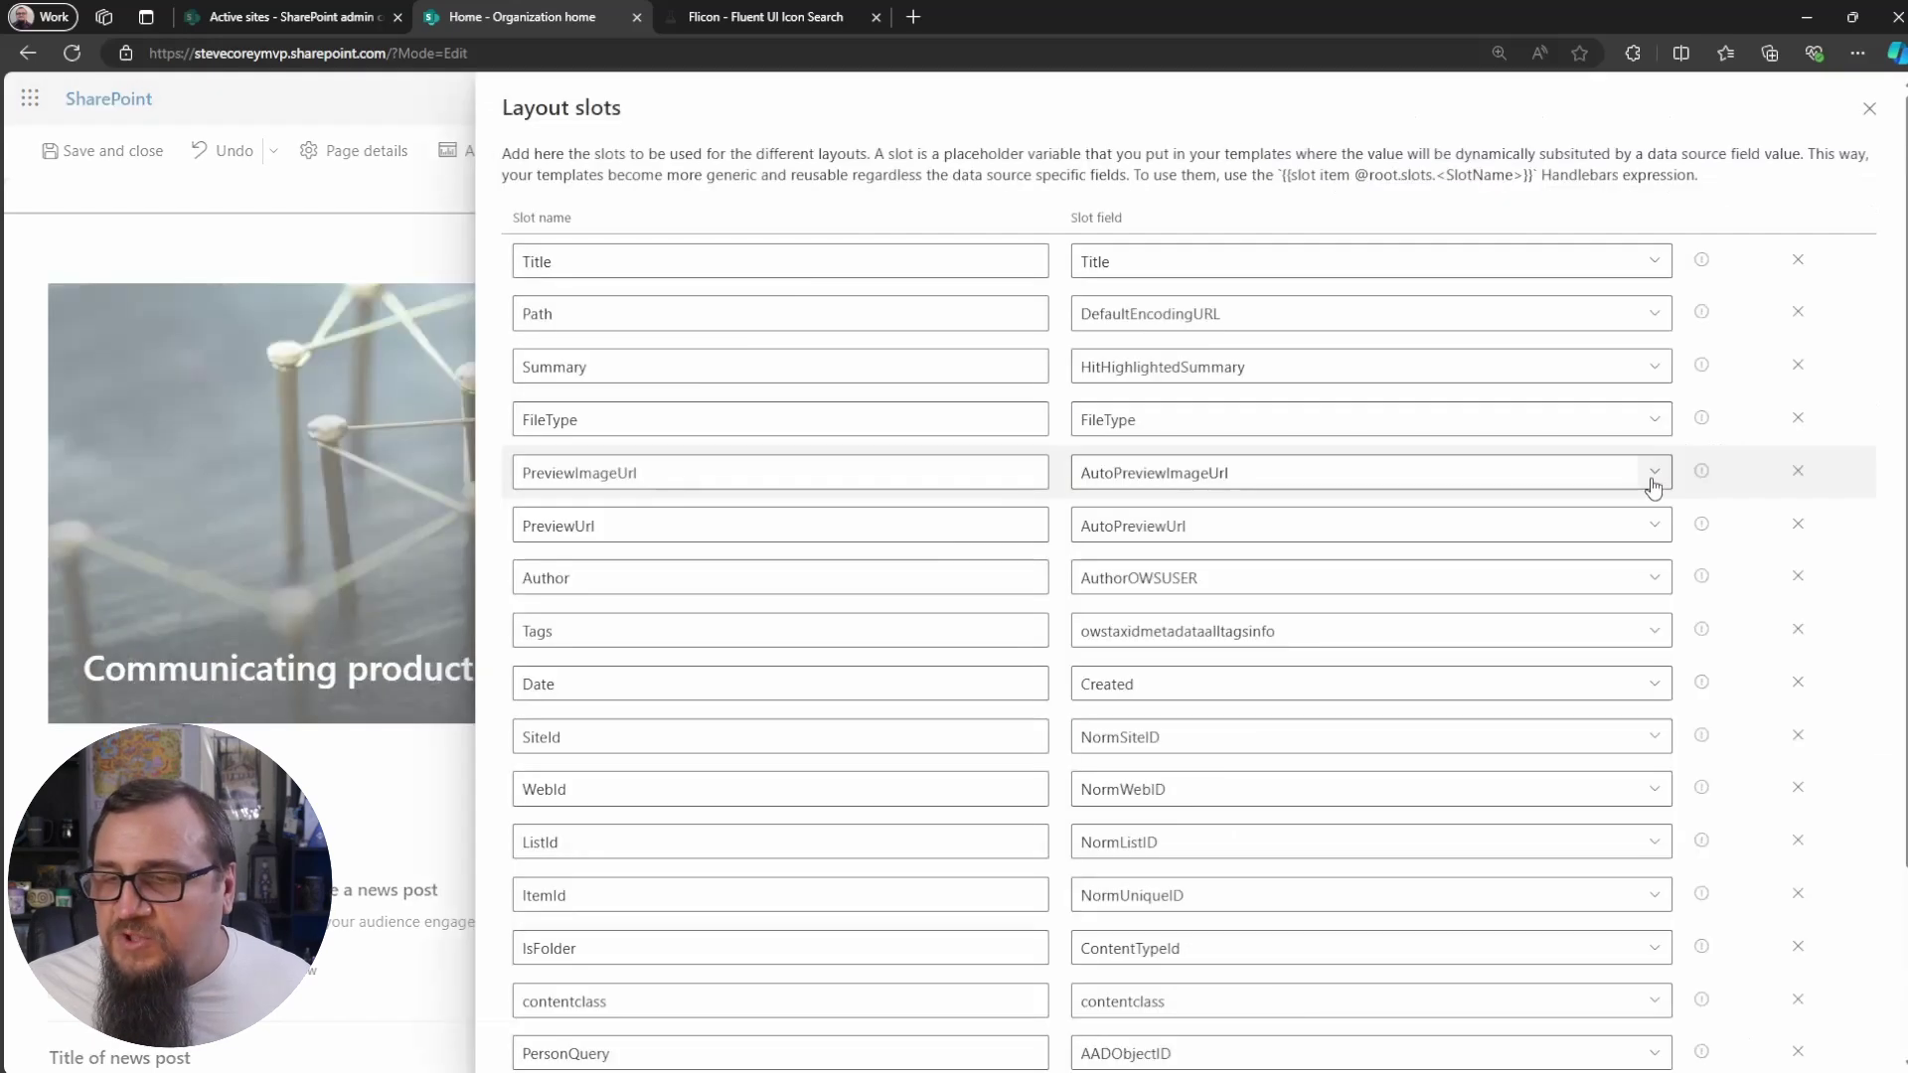
pyautogui.scroll(-3, 1292, 703)
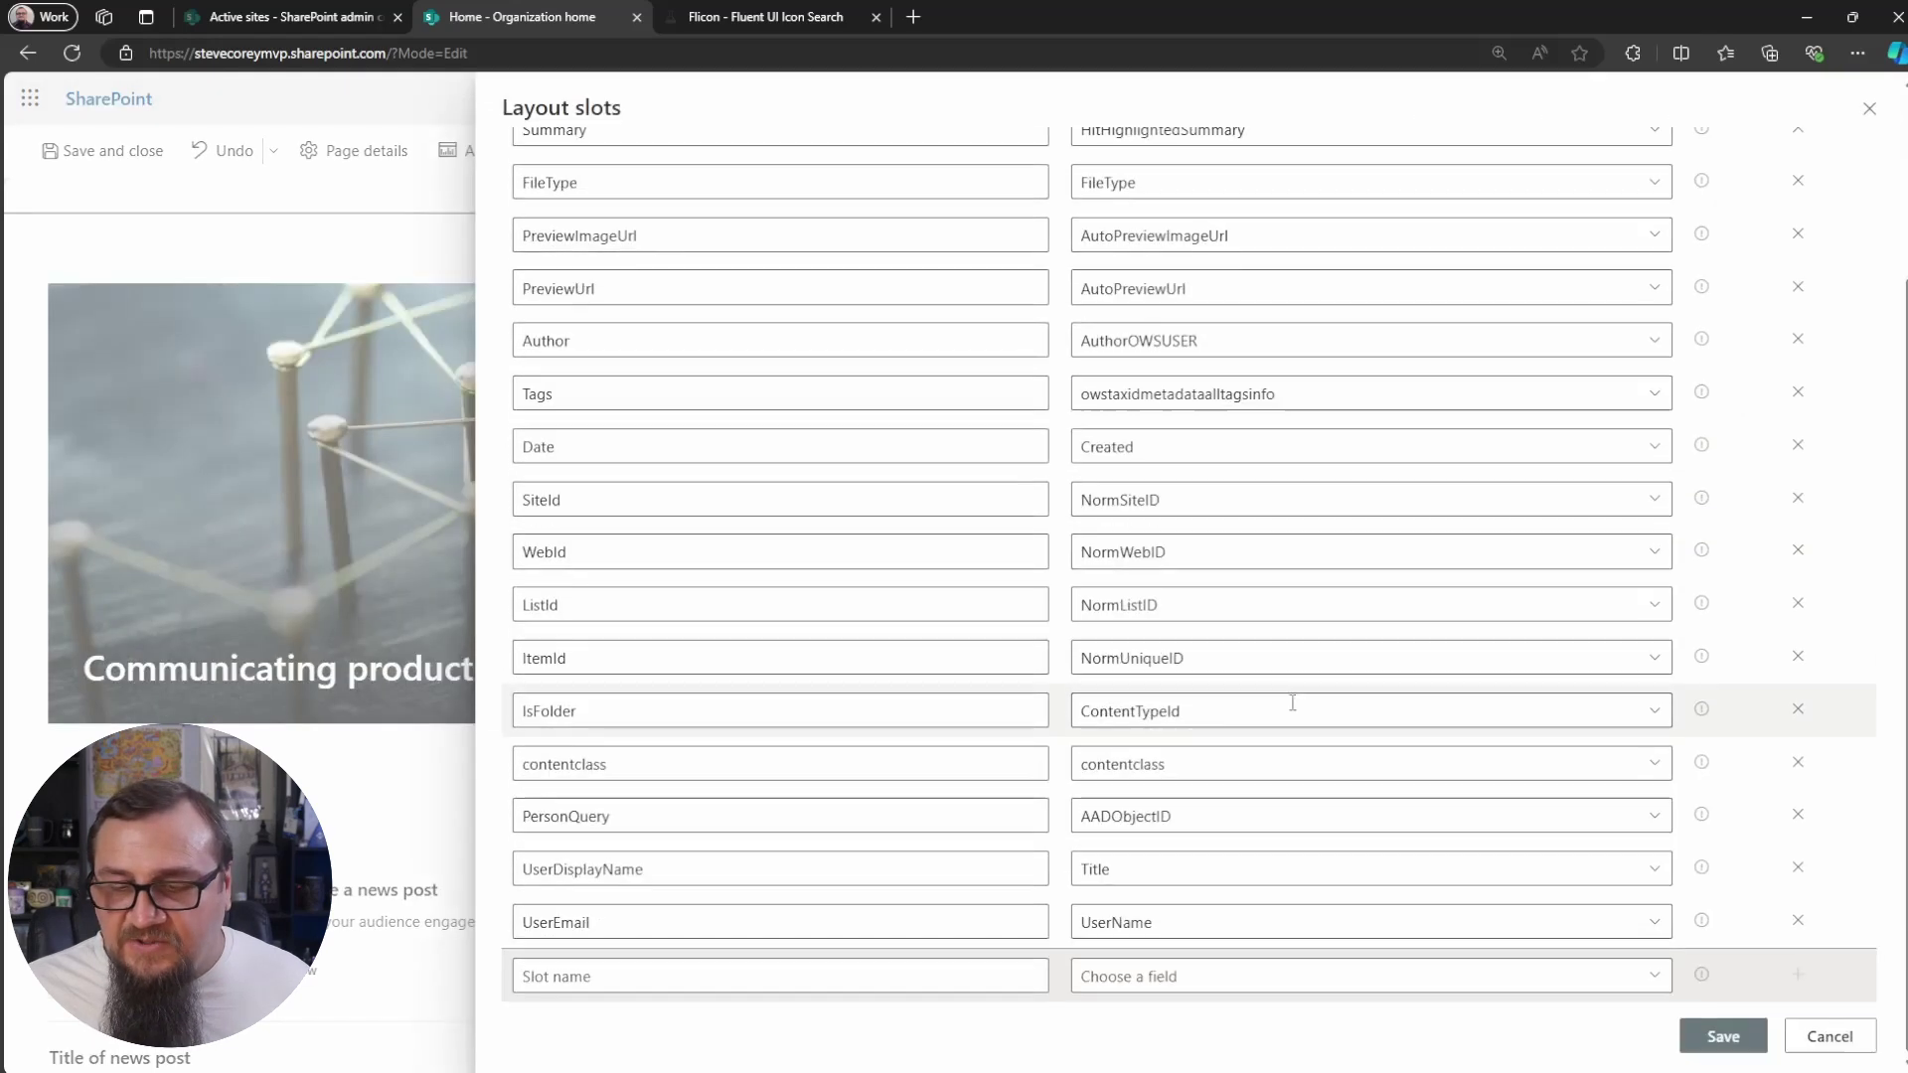
pyautogui.click(1657, 974)
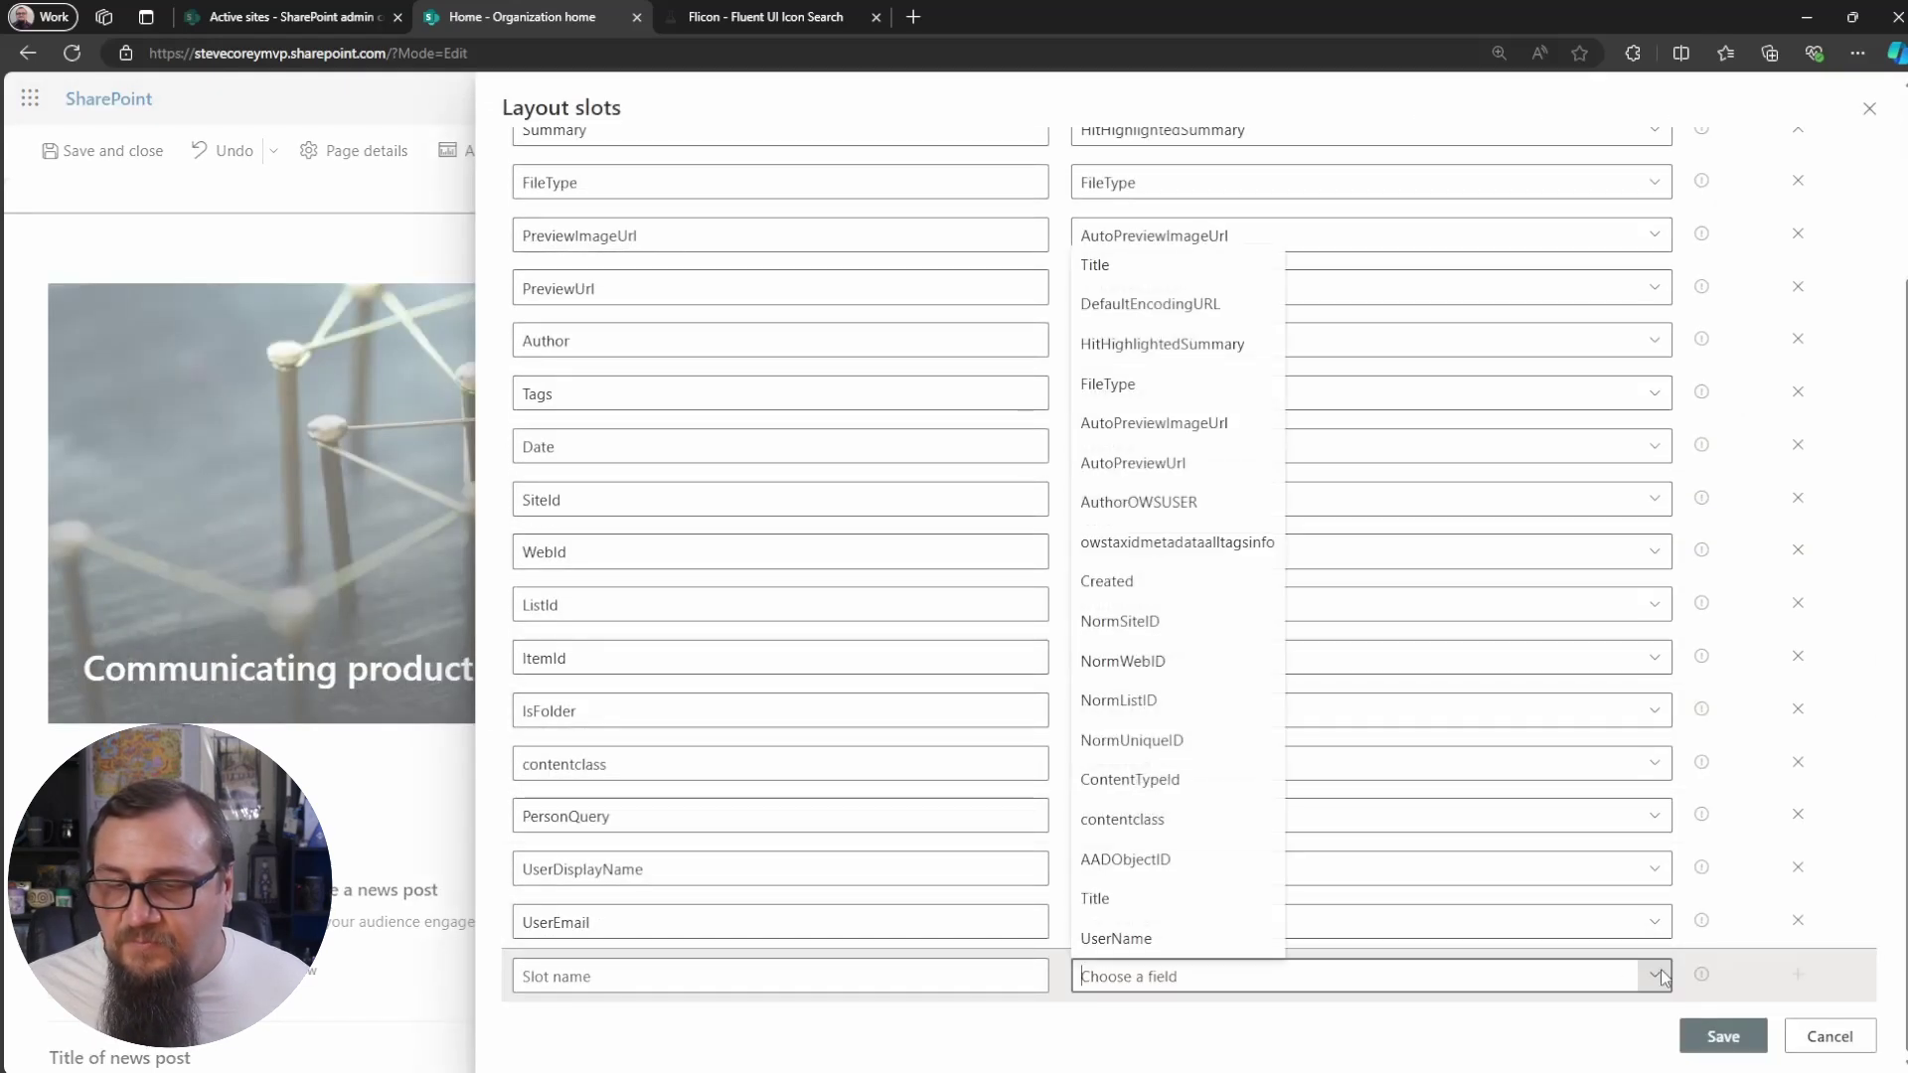
pyautogui.click(1411, 1024)
pyautogui.click(1830, 1036)
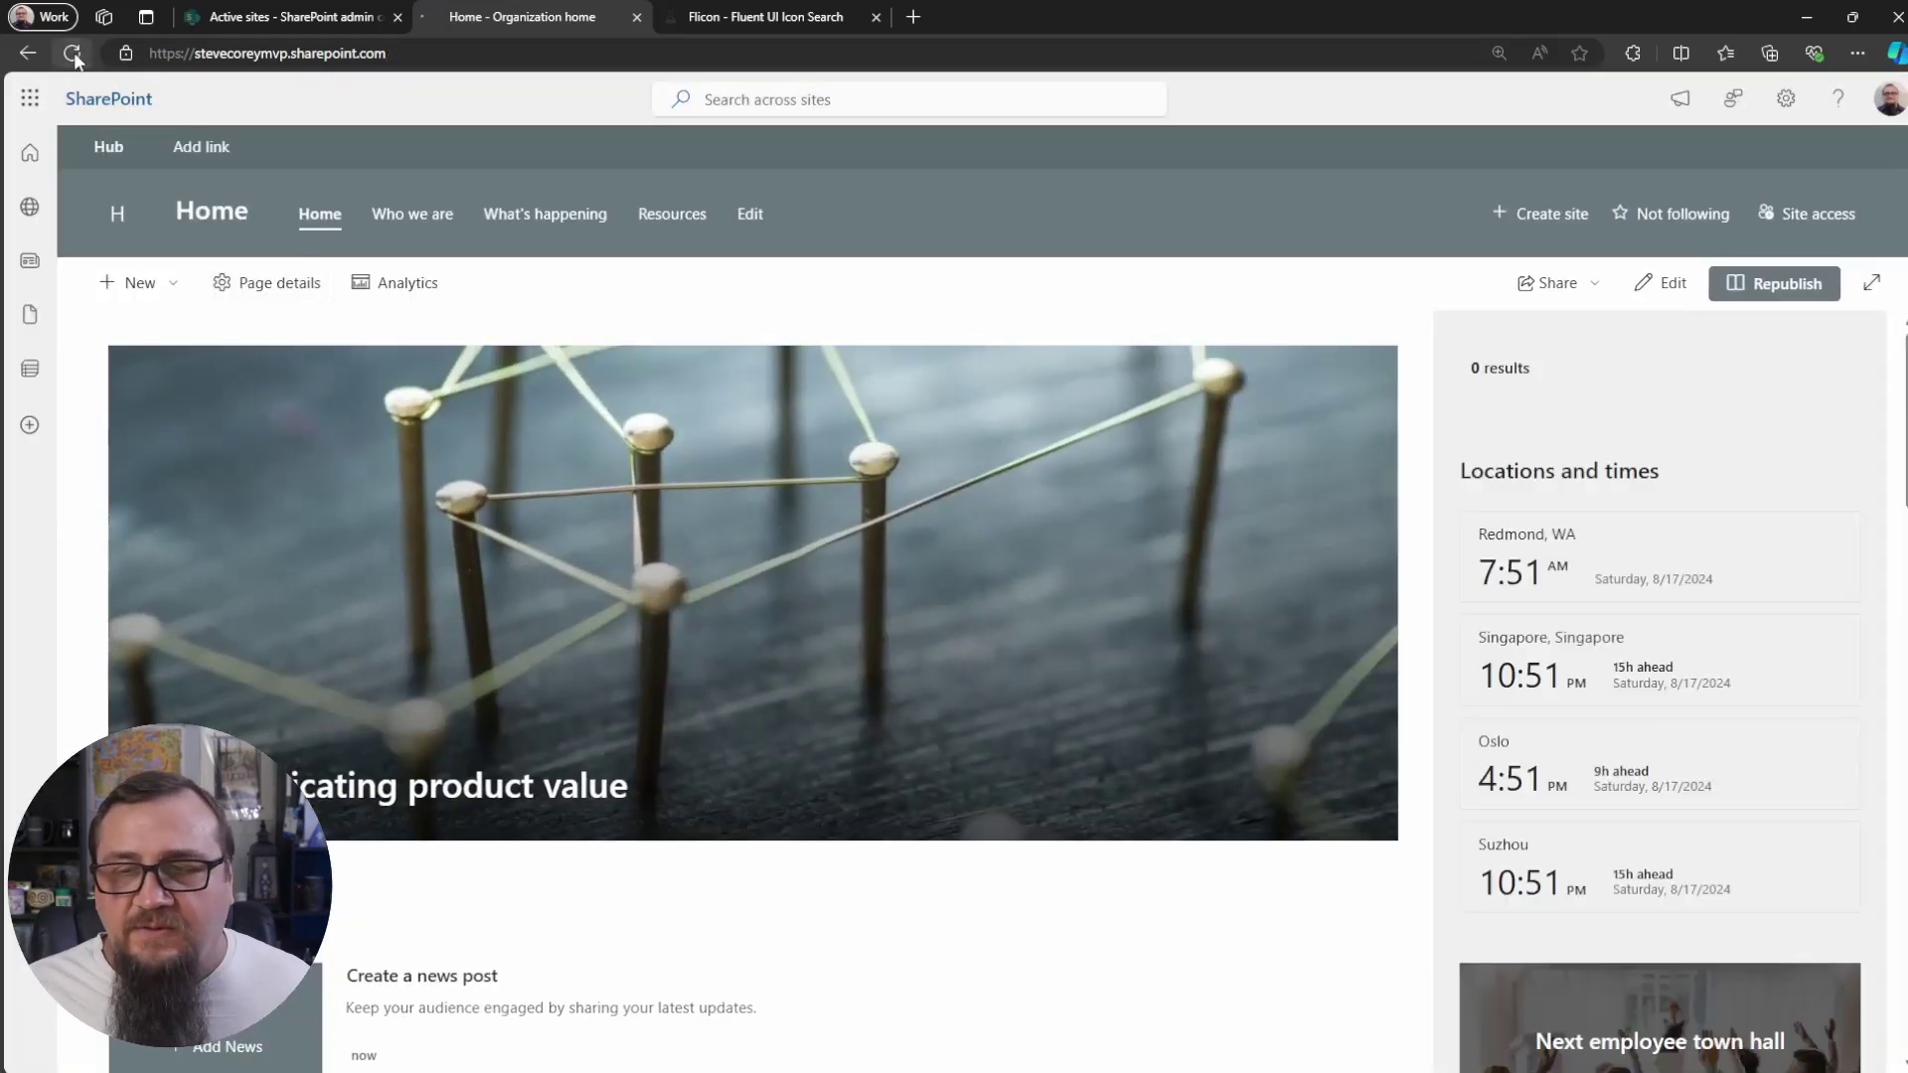
# Reload the home page, reopen the search results web part's configuration in edit mode and recheck the new layout slot's field choices.
pyautogui.click(72, 55)
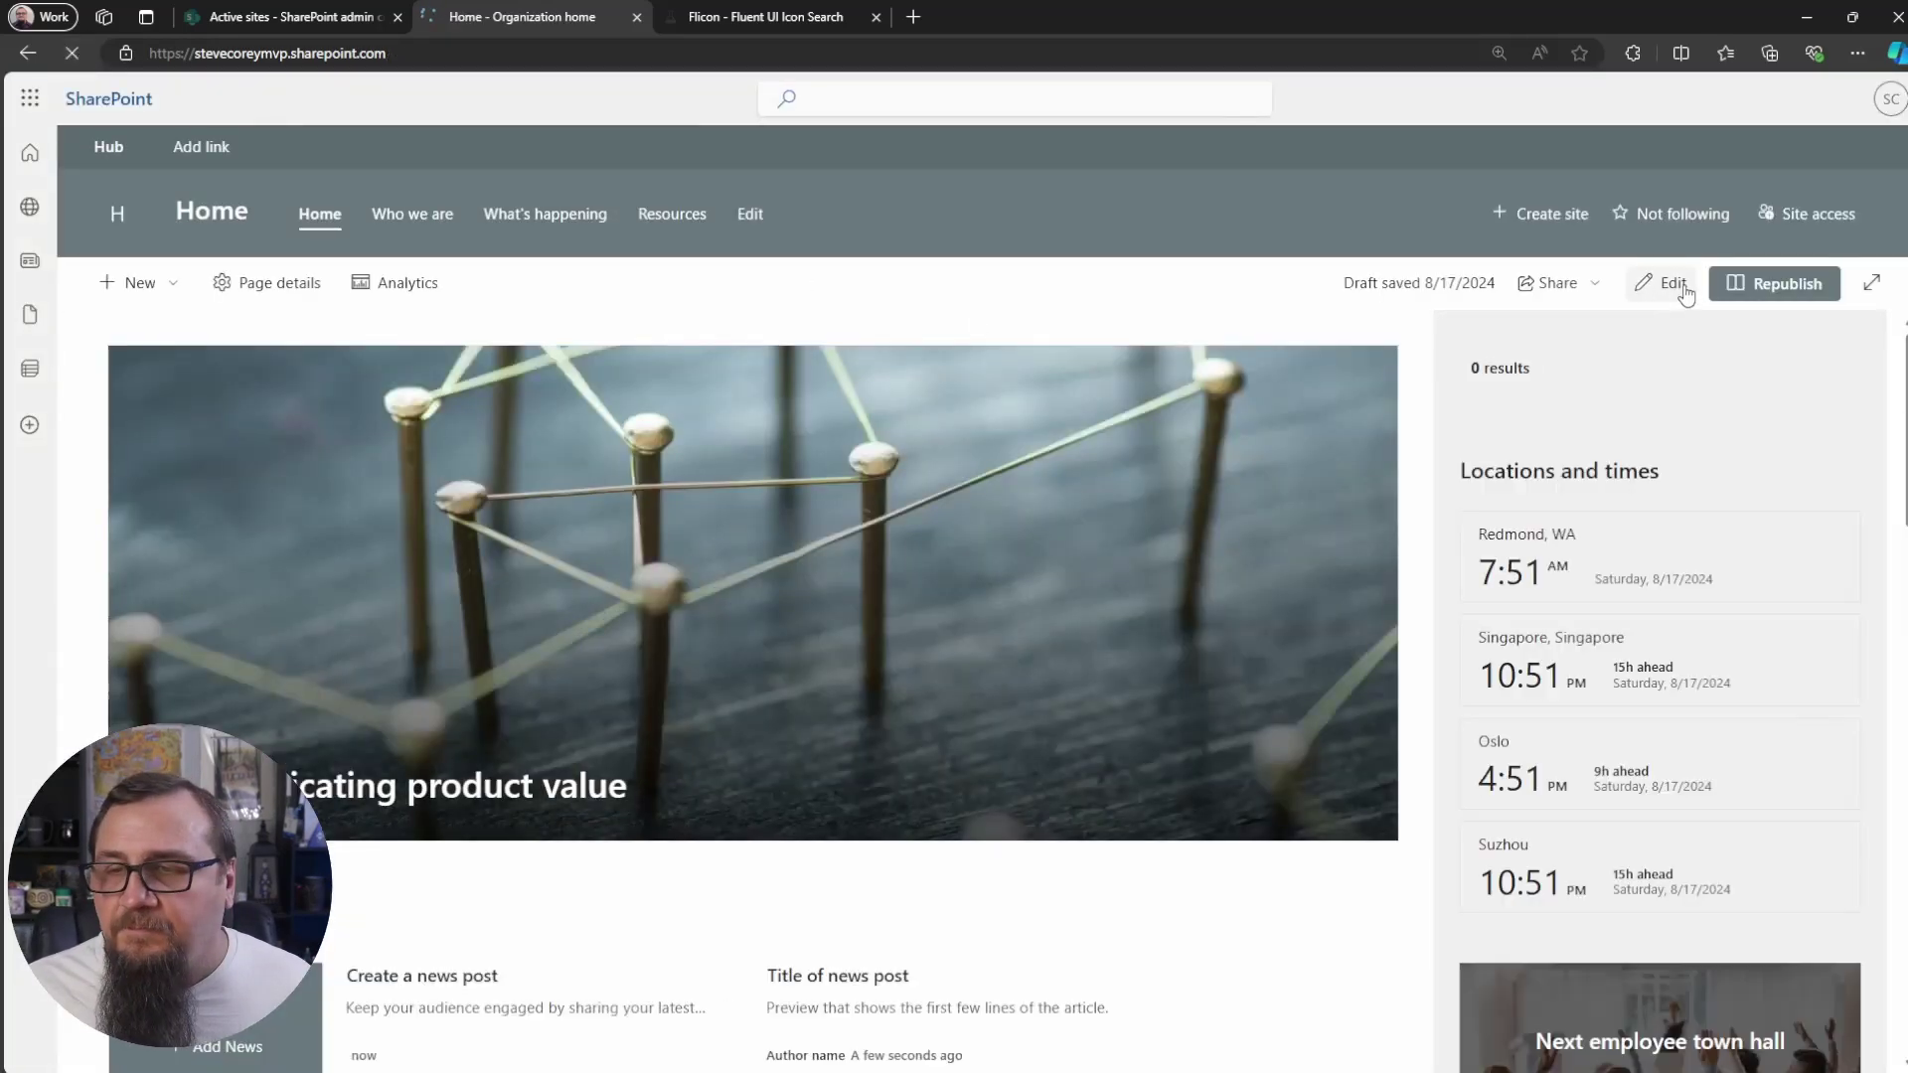
pyautogui.click(1685, 290)
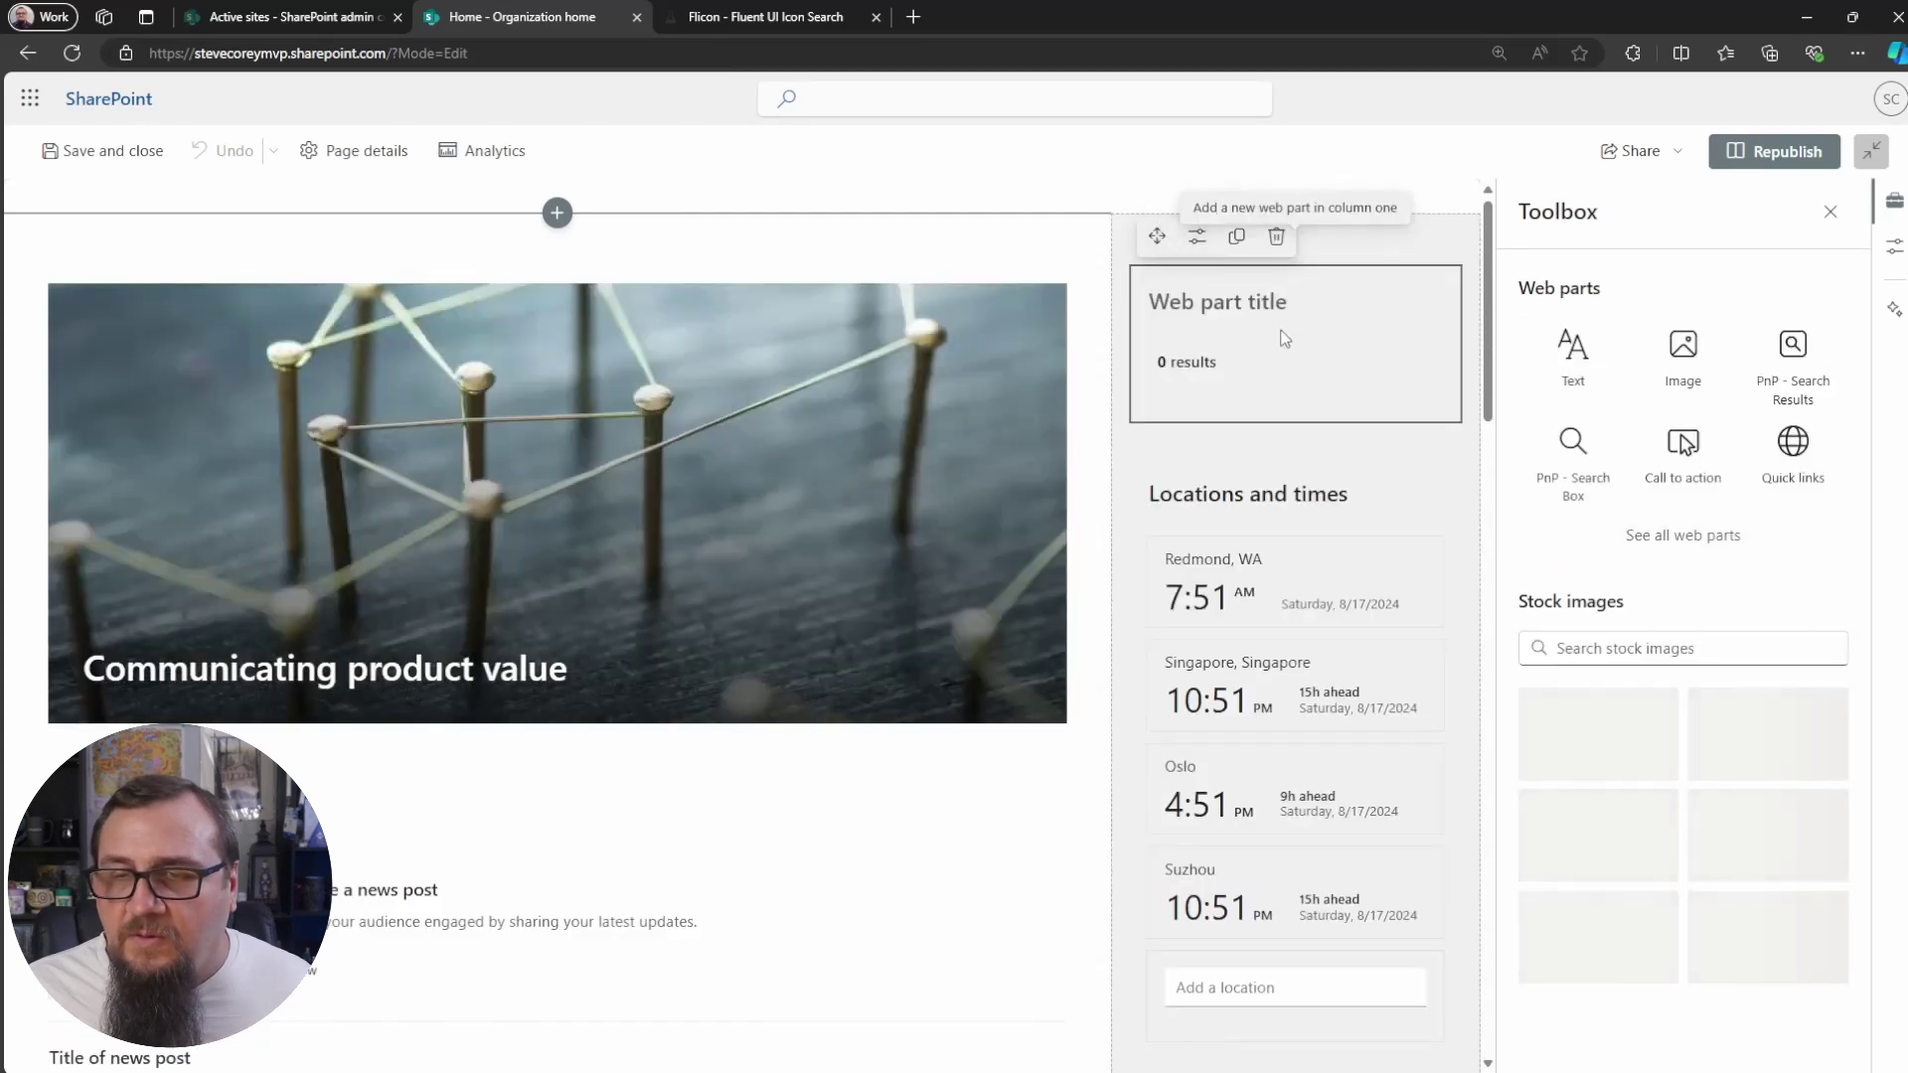
pyautogui.click(1197, 239)
pyautogui.click(1592, 485)
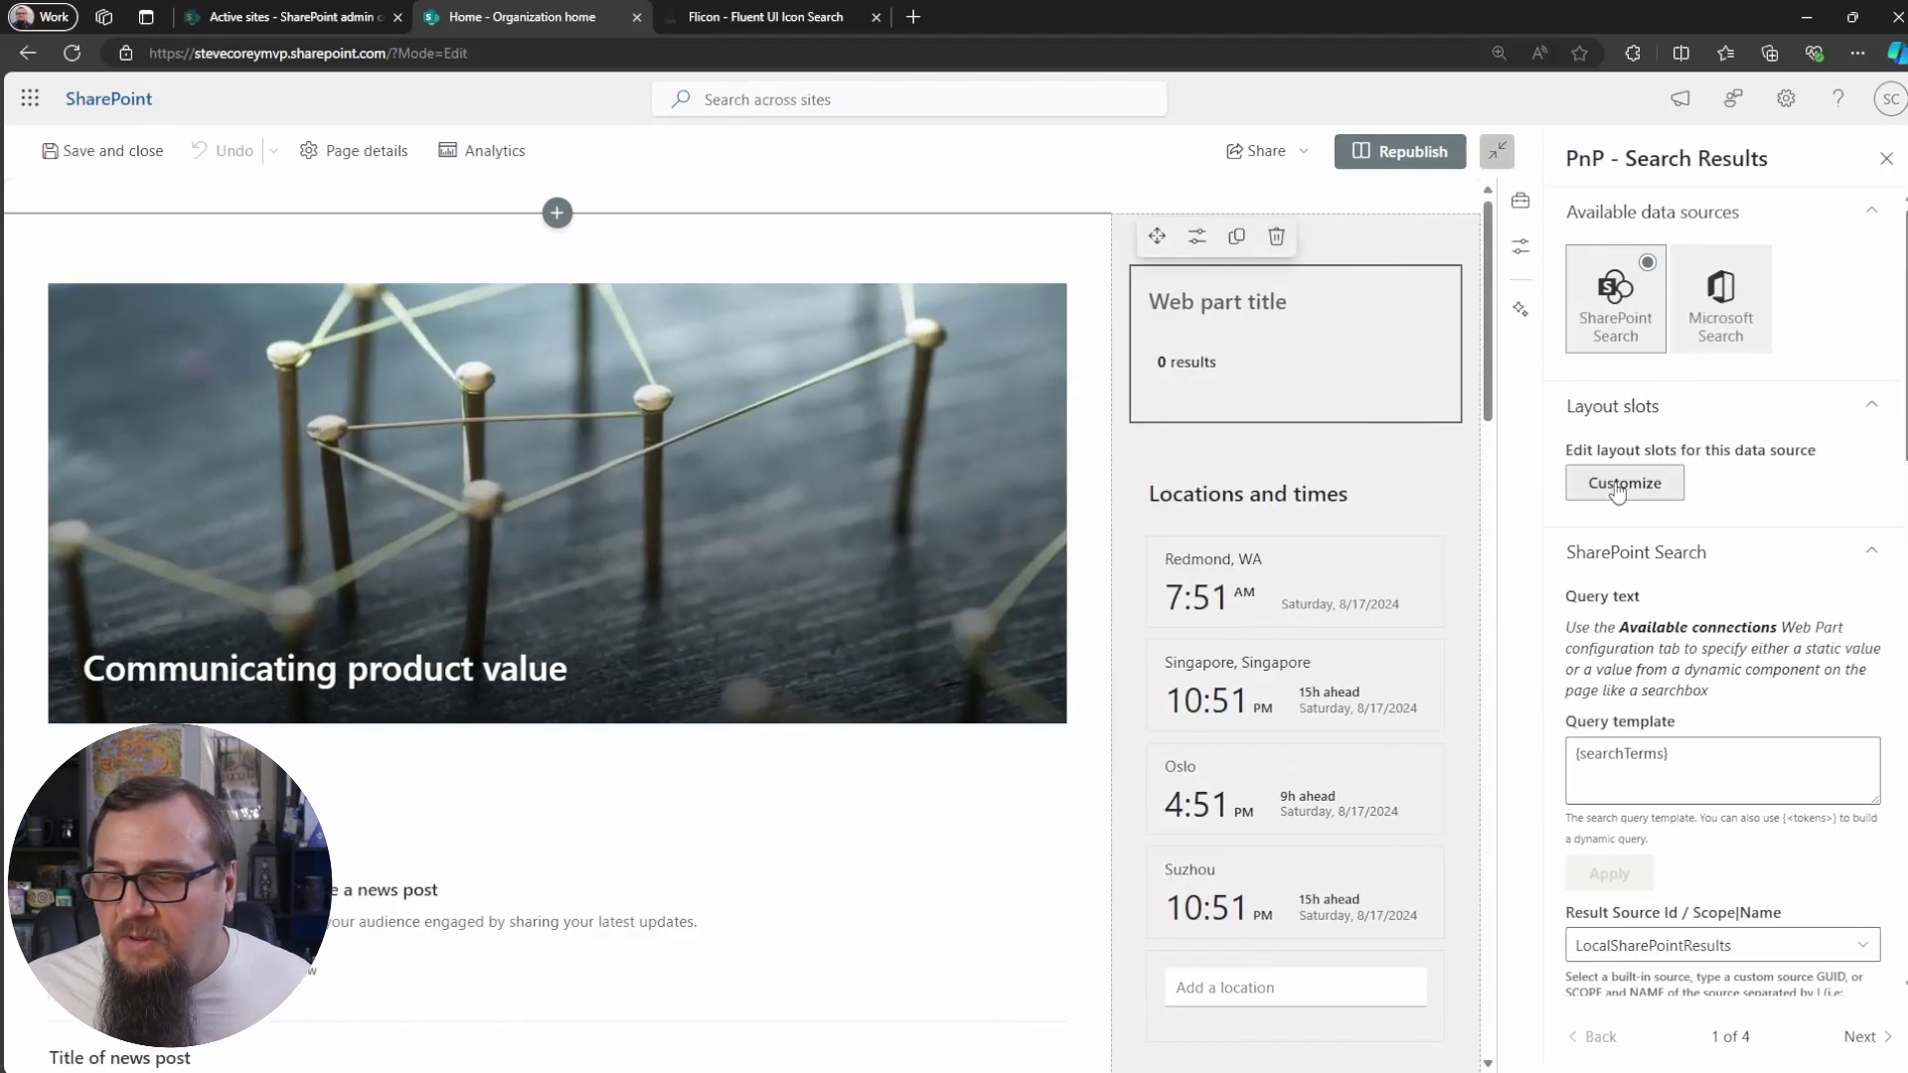
pyautogui.scroll(-3, 1173, 592)
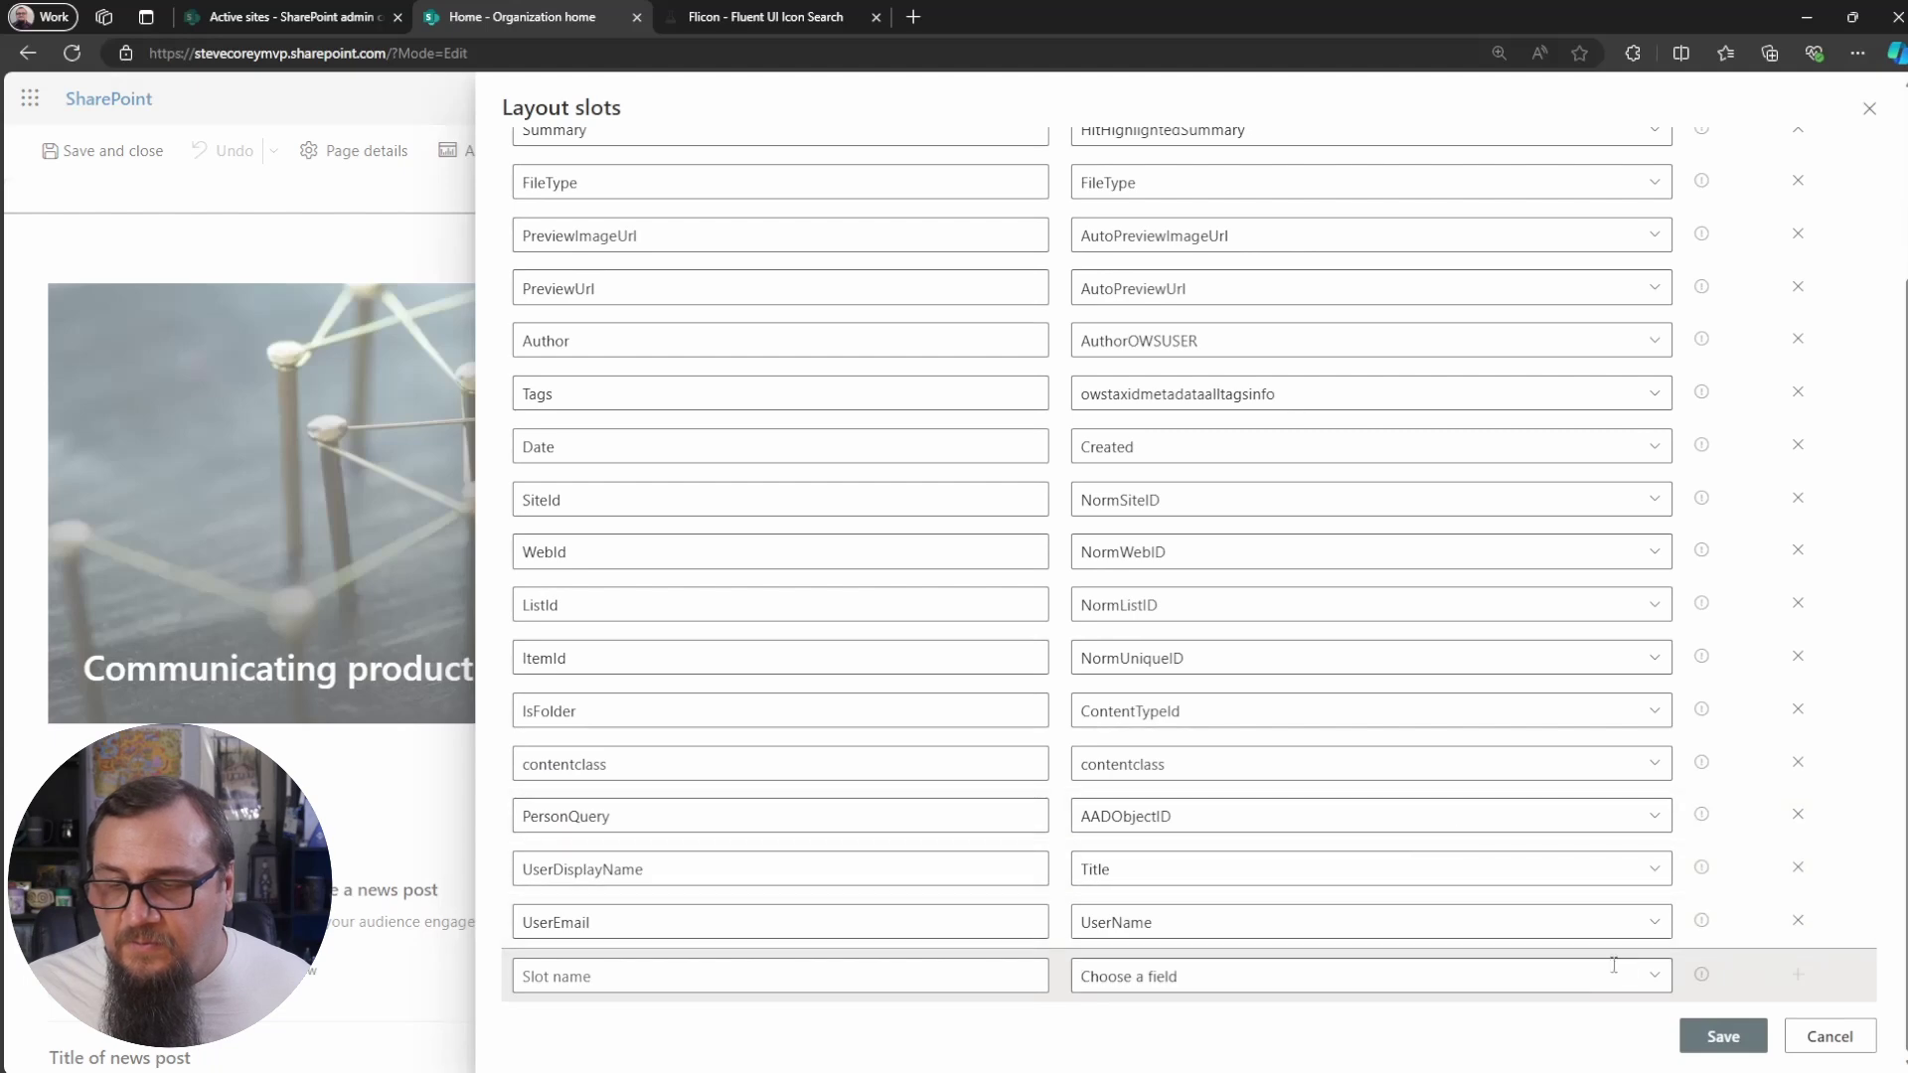
pyautogui.click(1654, 976)
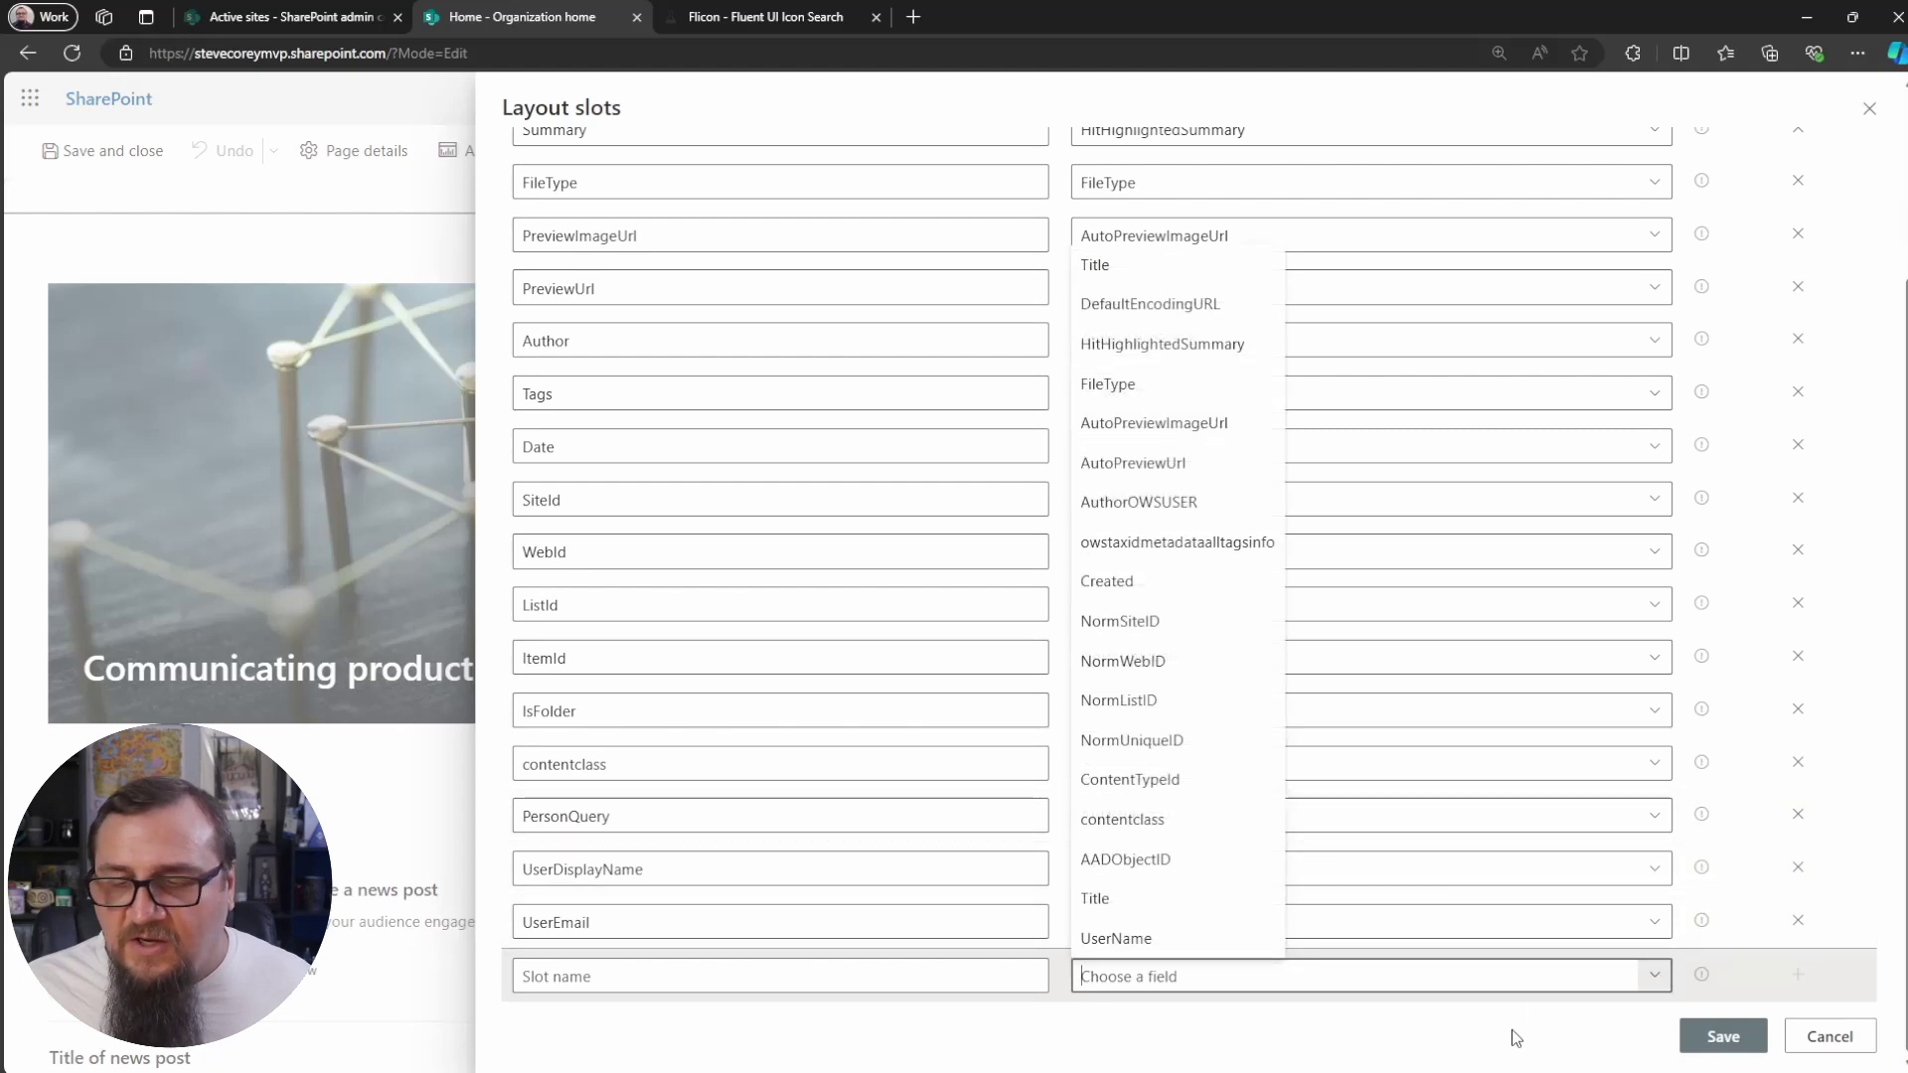
pyautogui.click(1538, 1039)
pyautogui.click(1819, 1034)
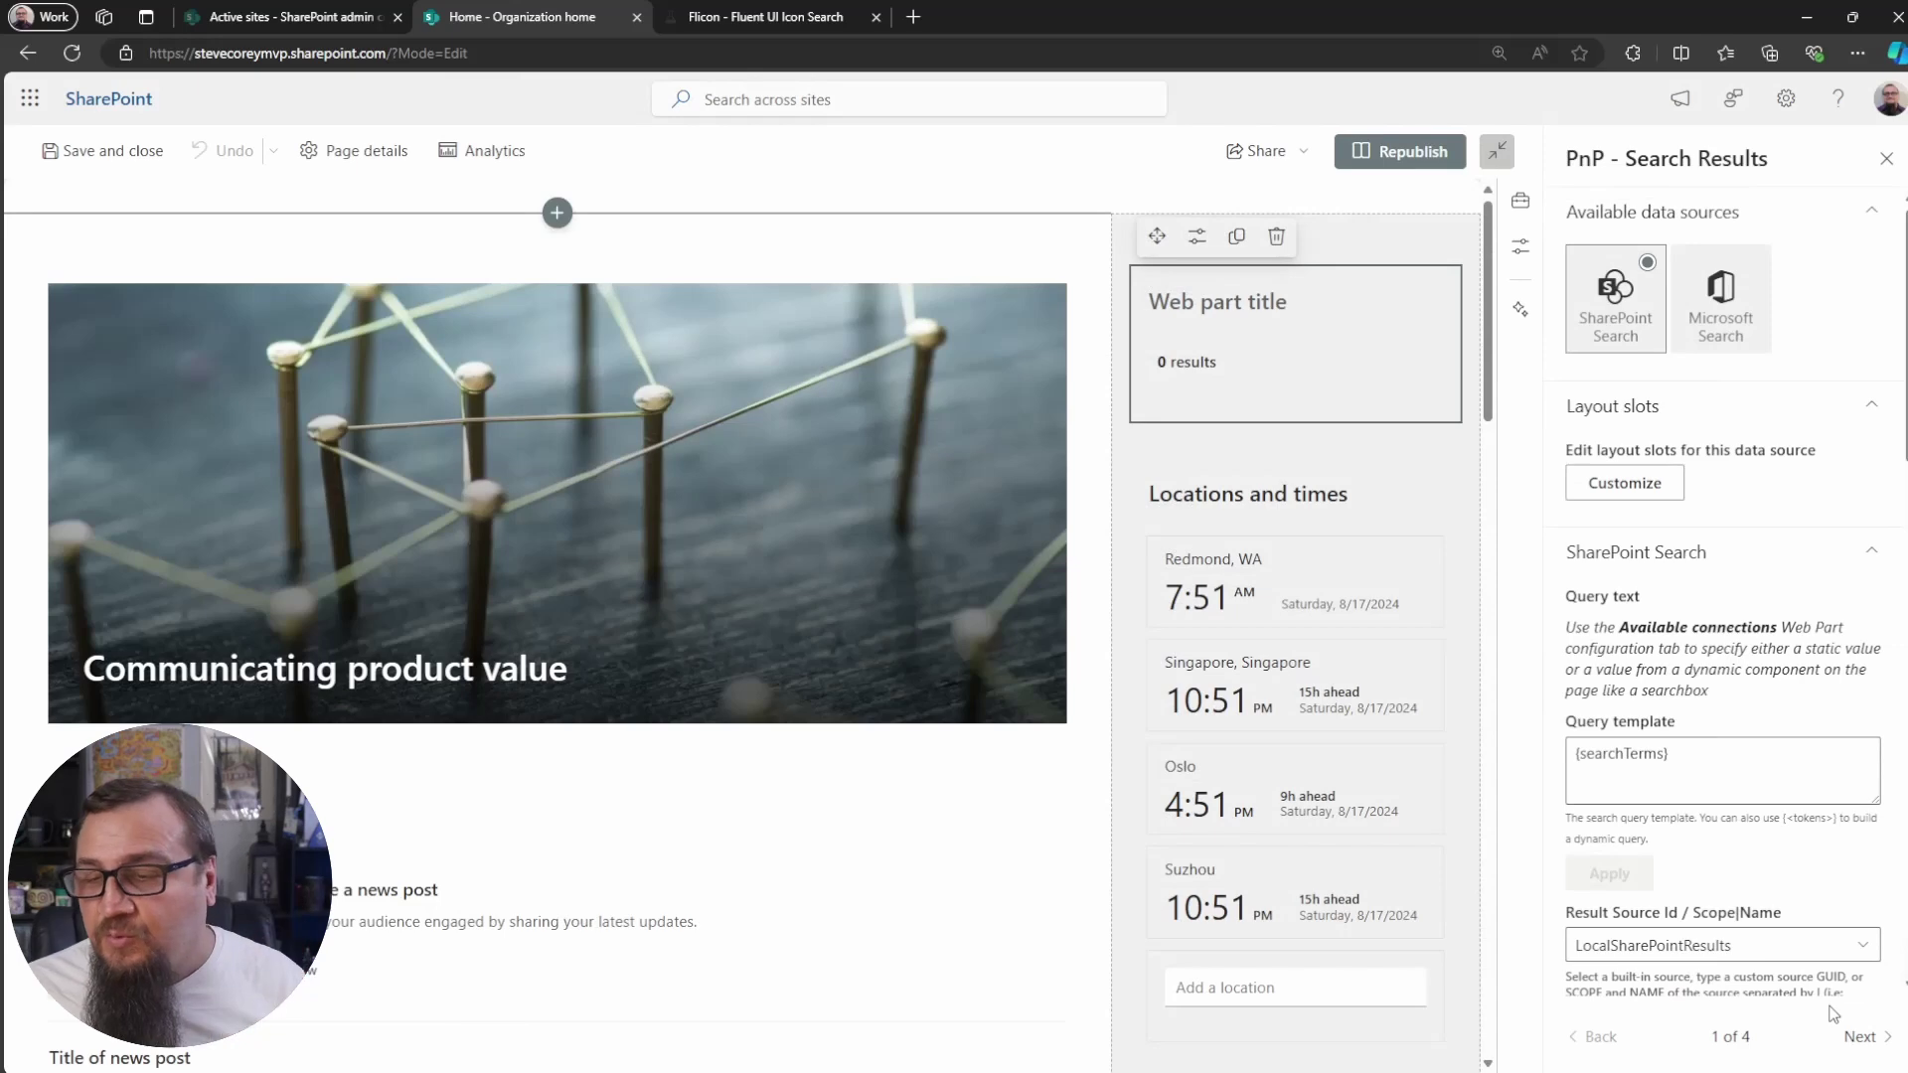
# Reopen the layout slots, then switch to the SharePoint admin center and filter the search schema's managed properties by QuickLinksInPnPModernSearch.
pyautogui.click(1631, 484)
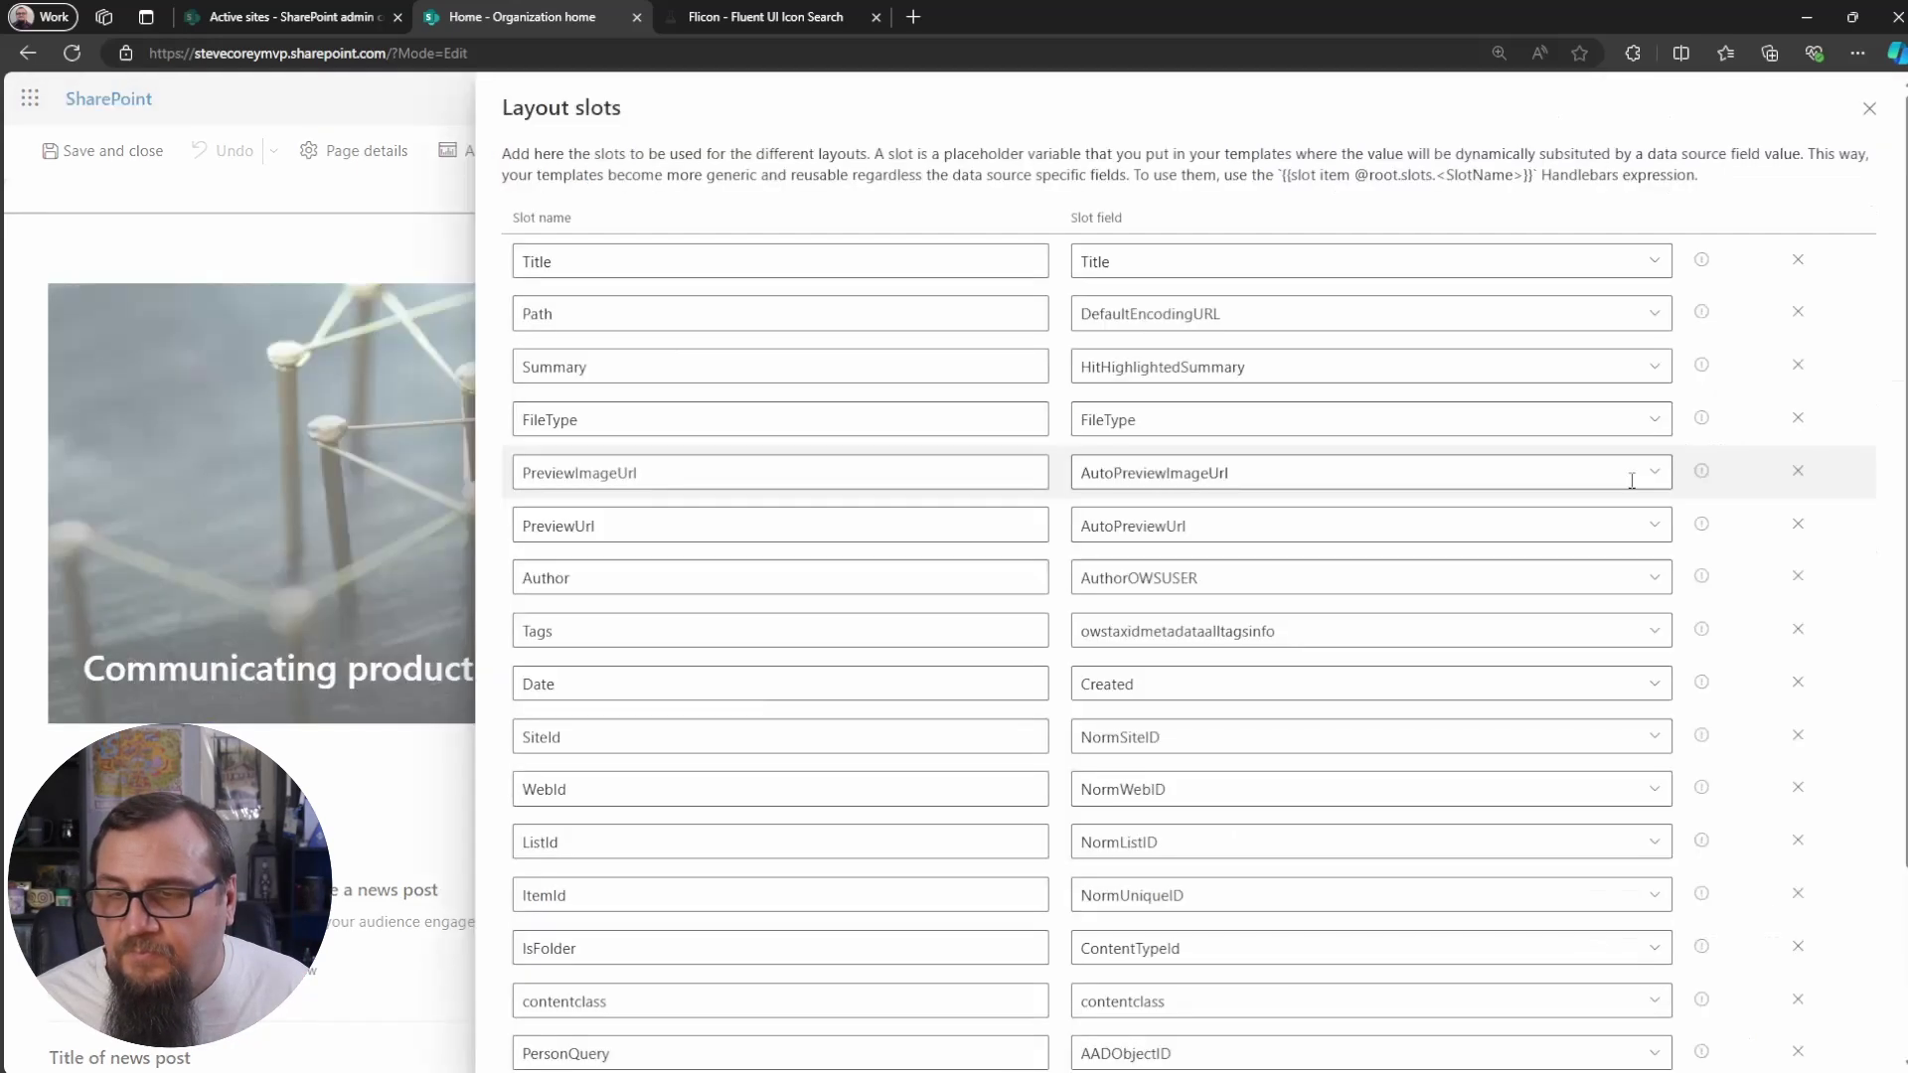
pyautogui.scroll(-3, 1321, 659)
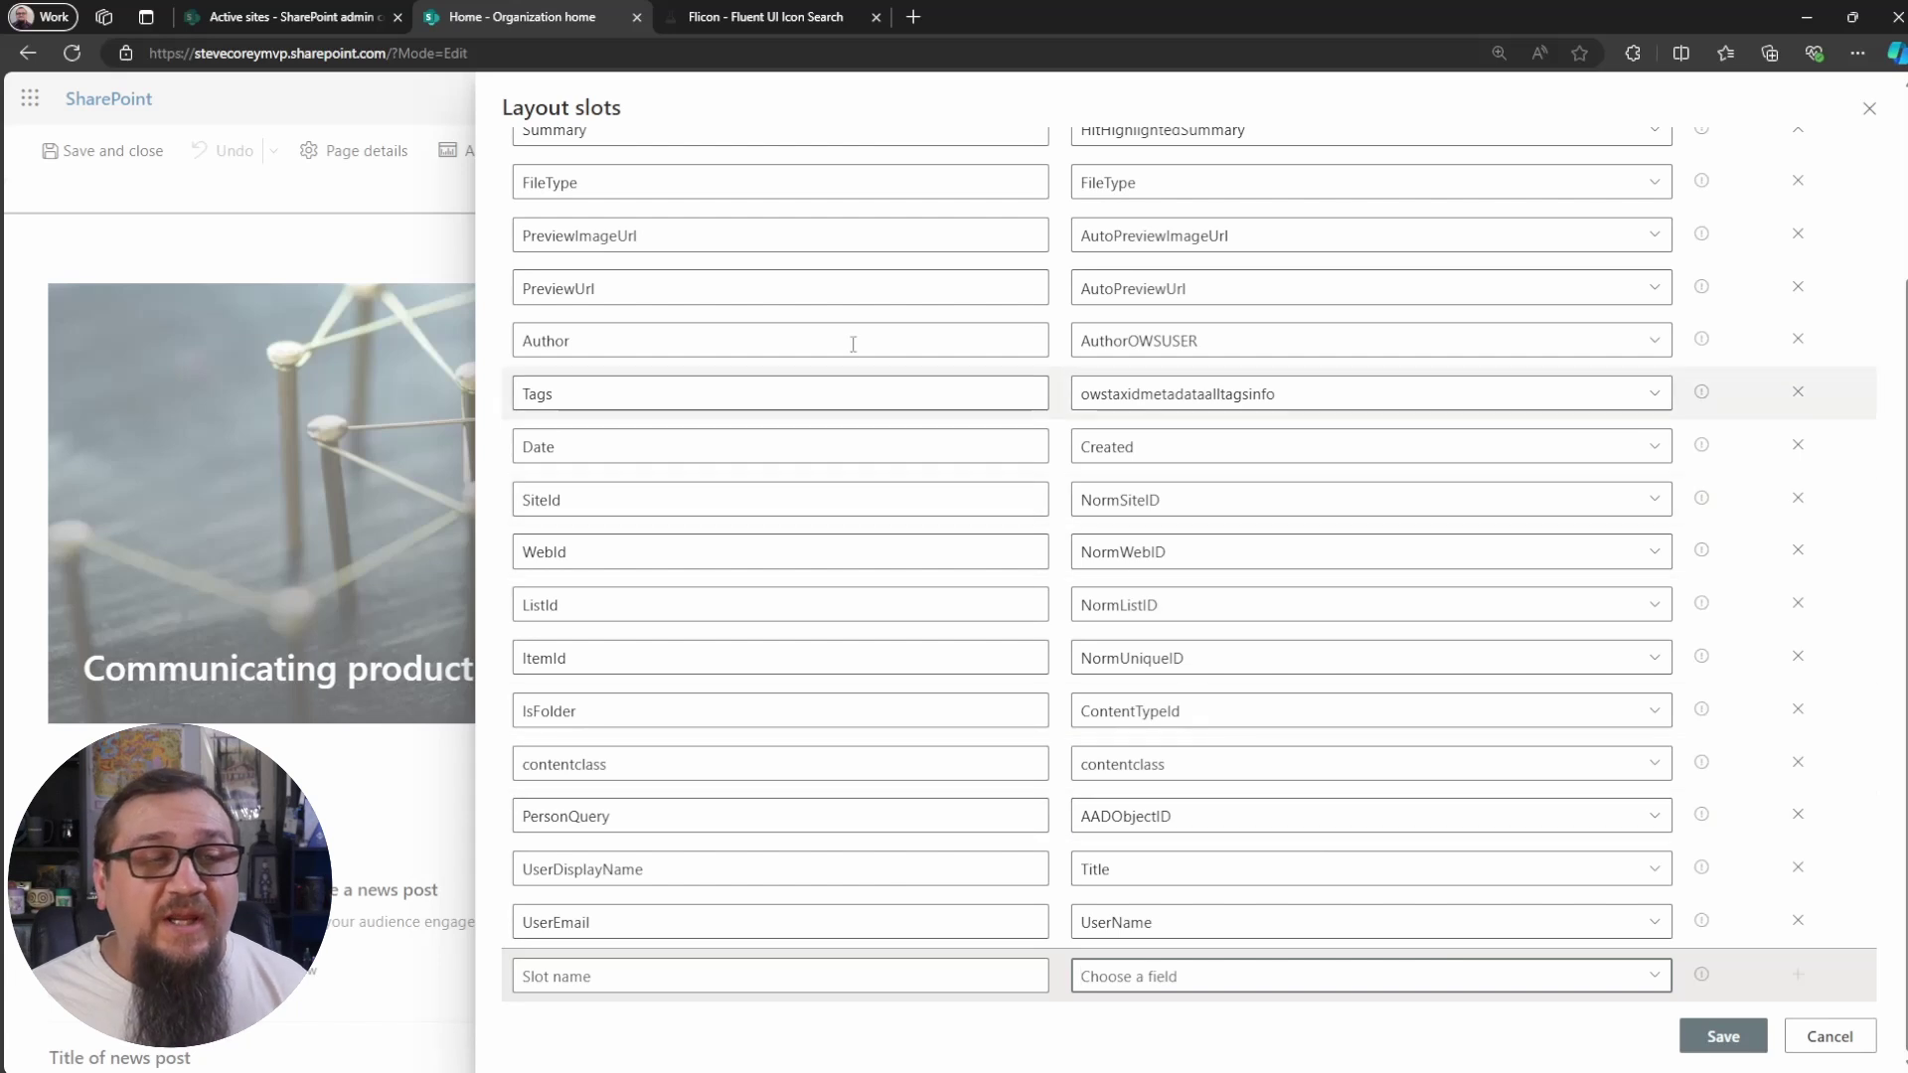
pyautogui.click(306, 14)
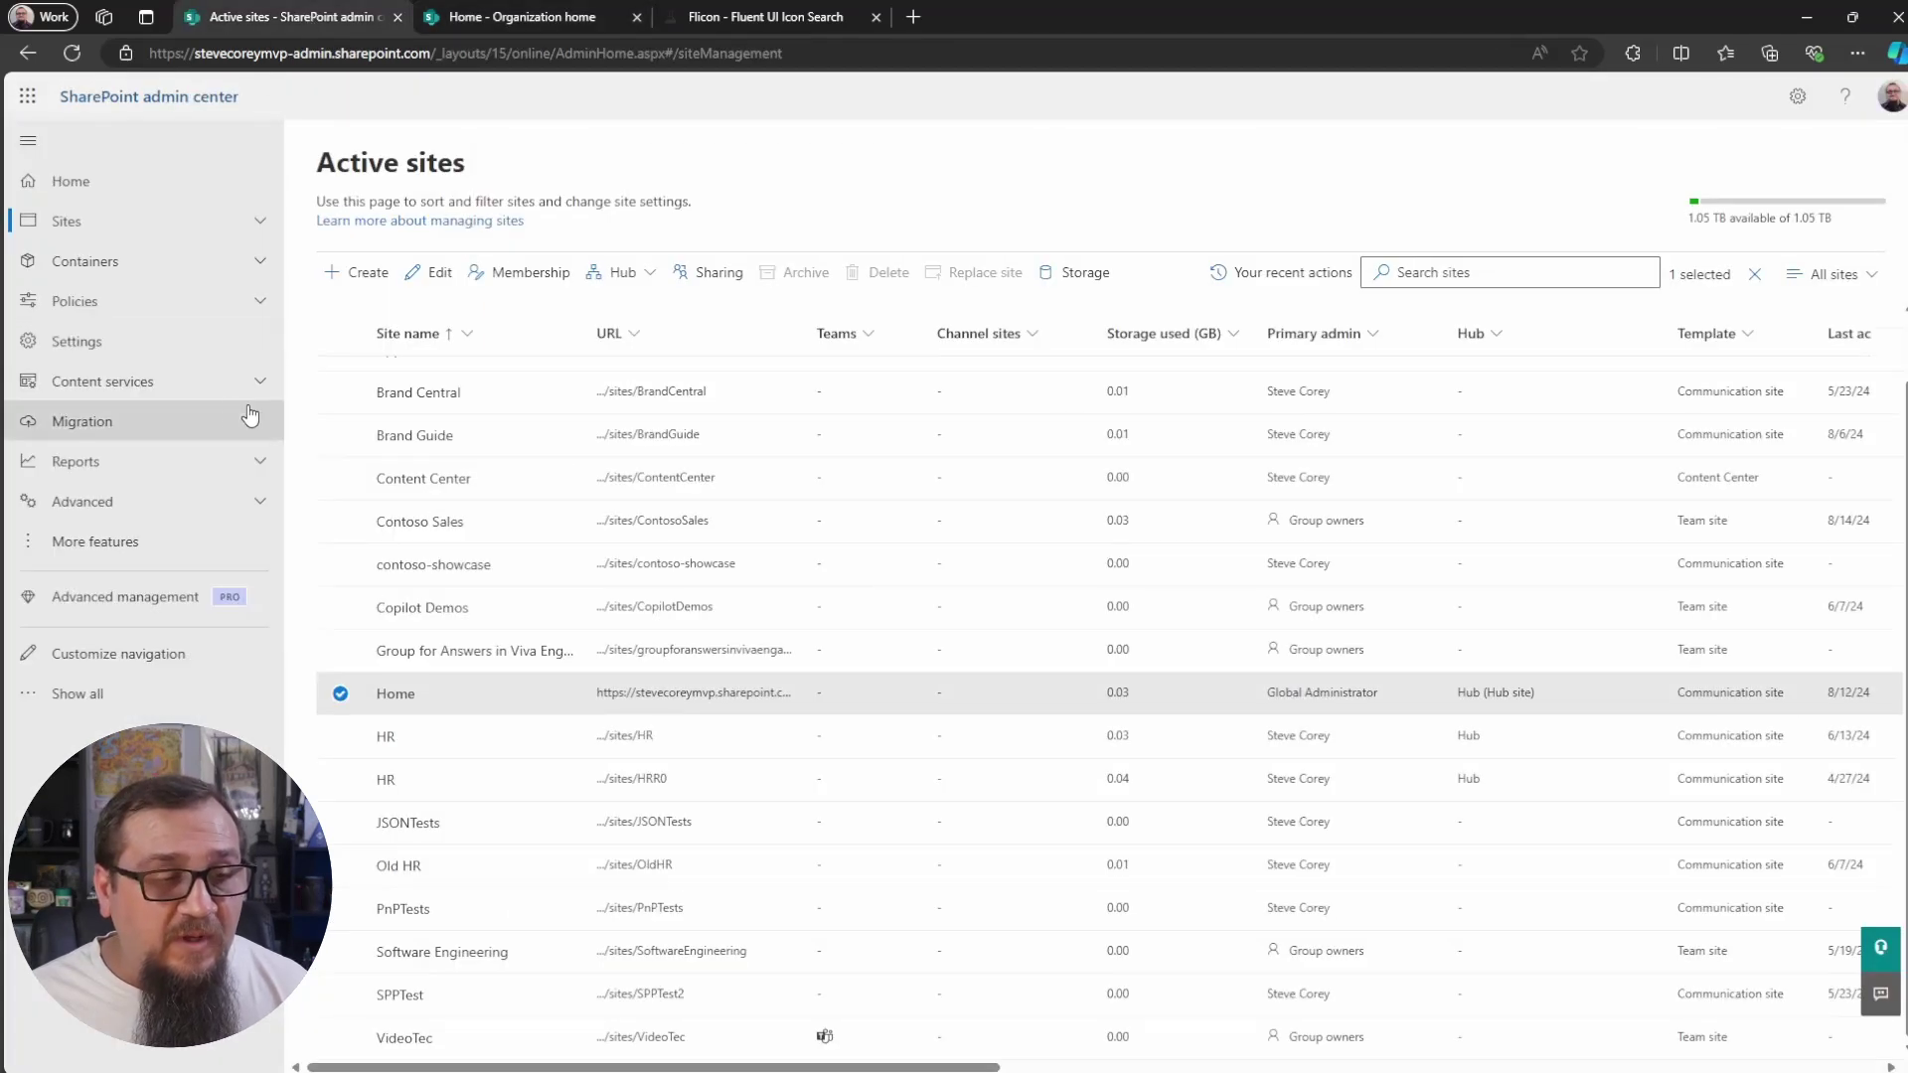
pyautogui.click(144, 543)
pyautogui.click(746, 406)
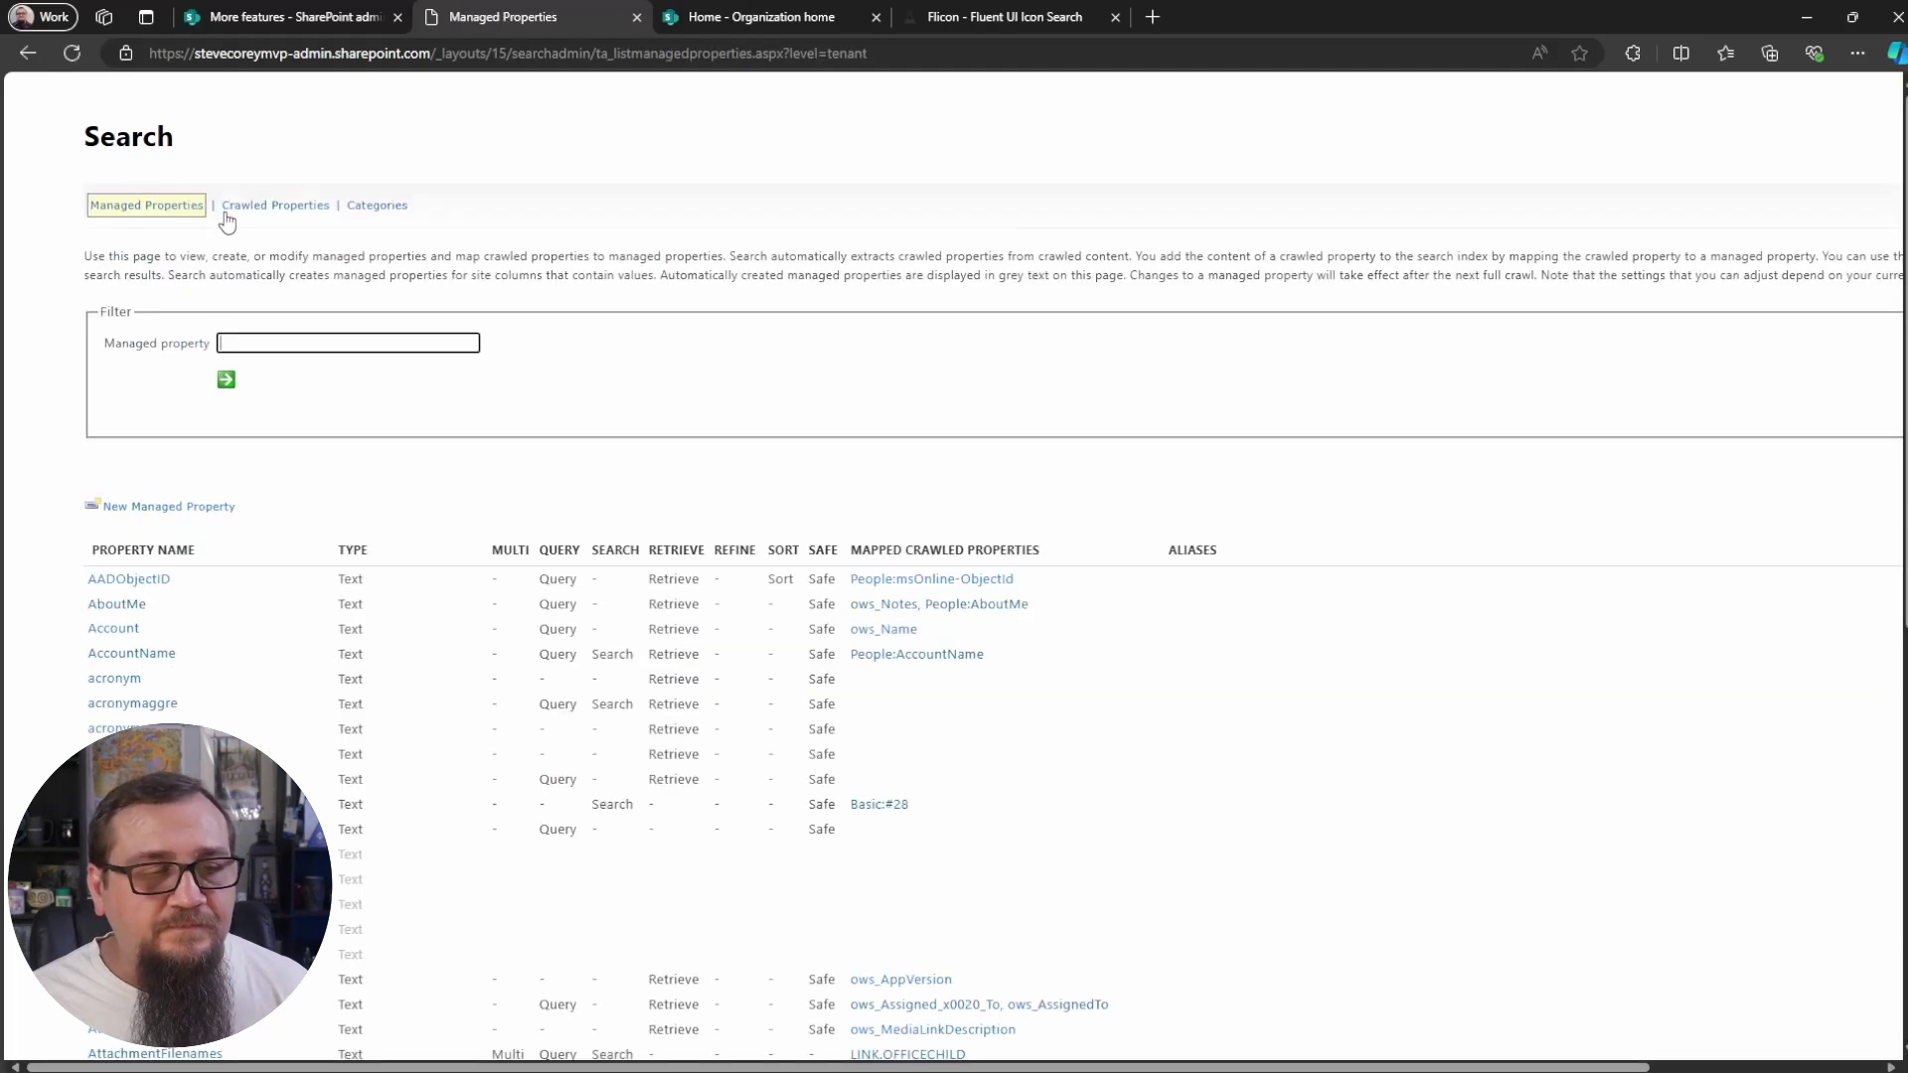
pyautogui.write('QuickLinksInPnPModernSearch')
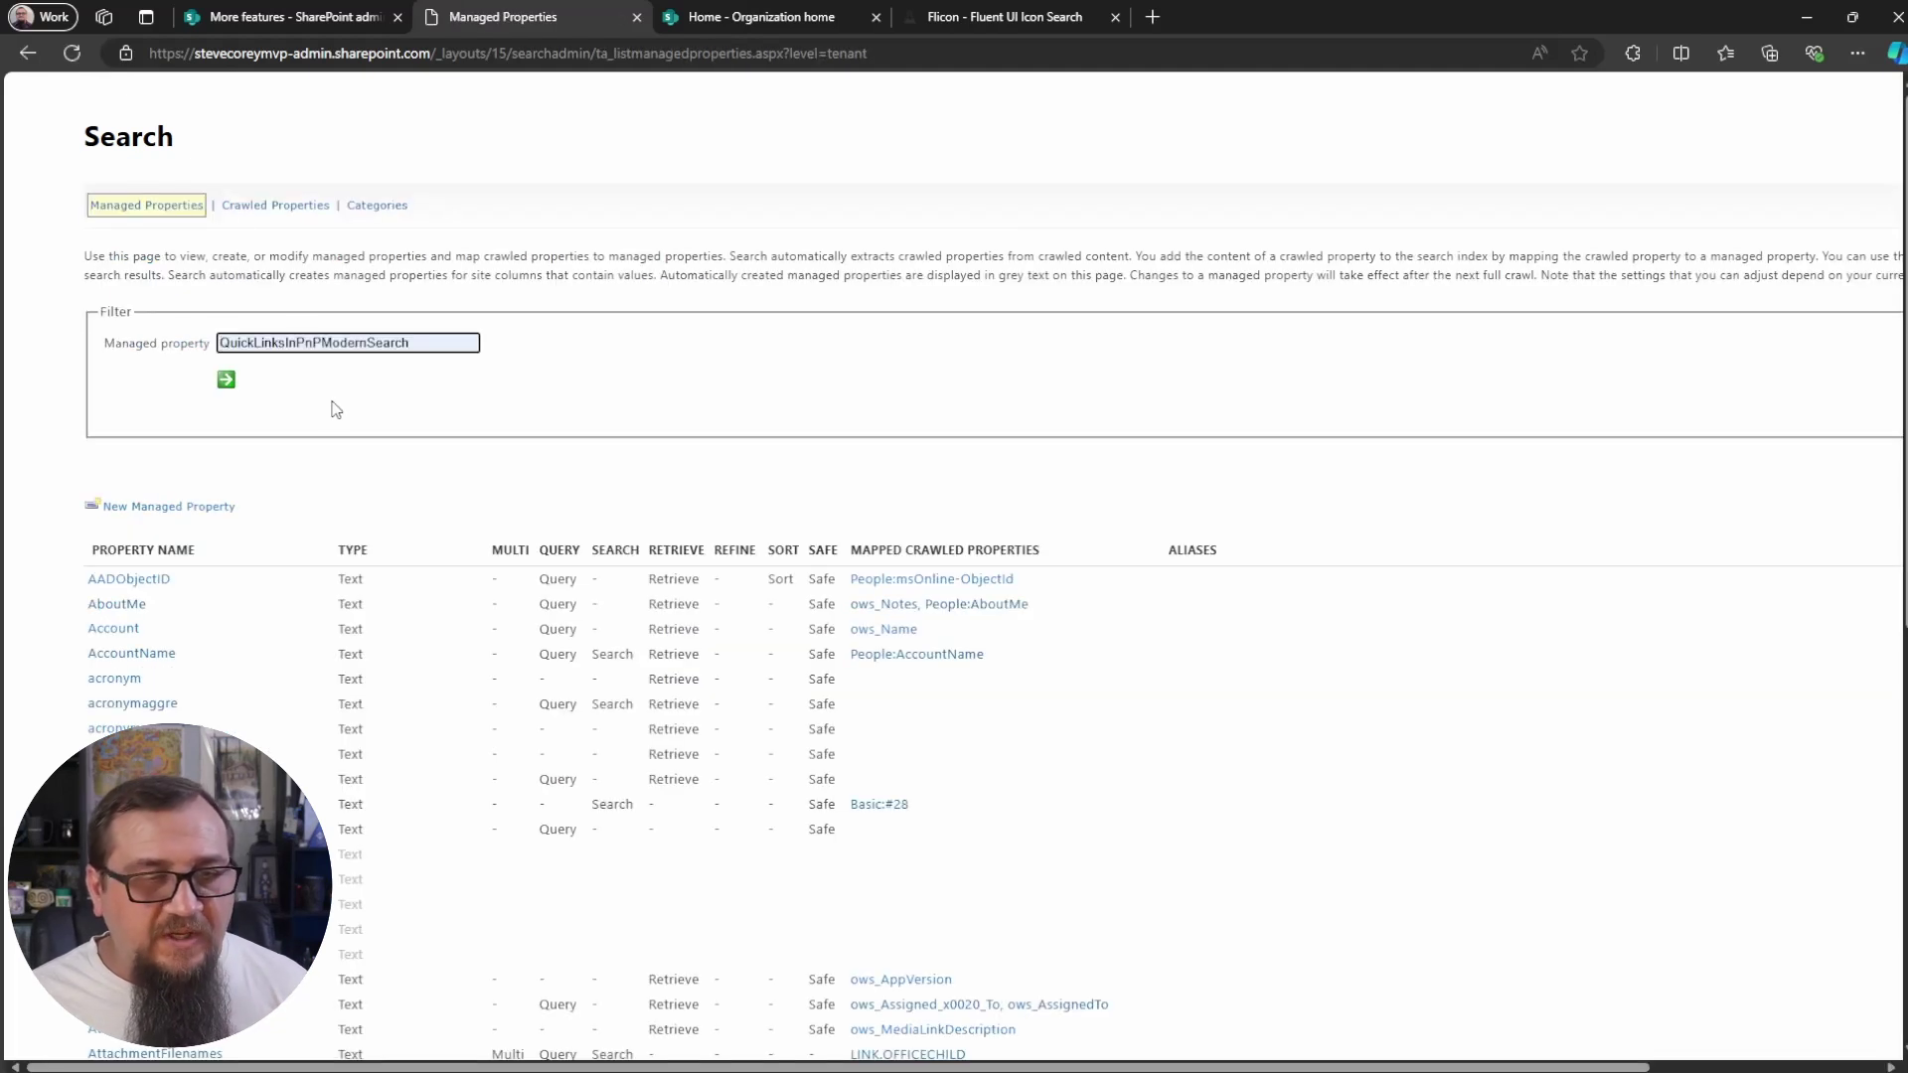
pyautogui.click(227, 381)
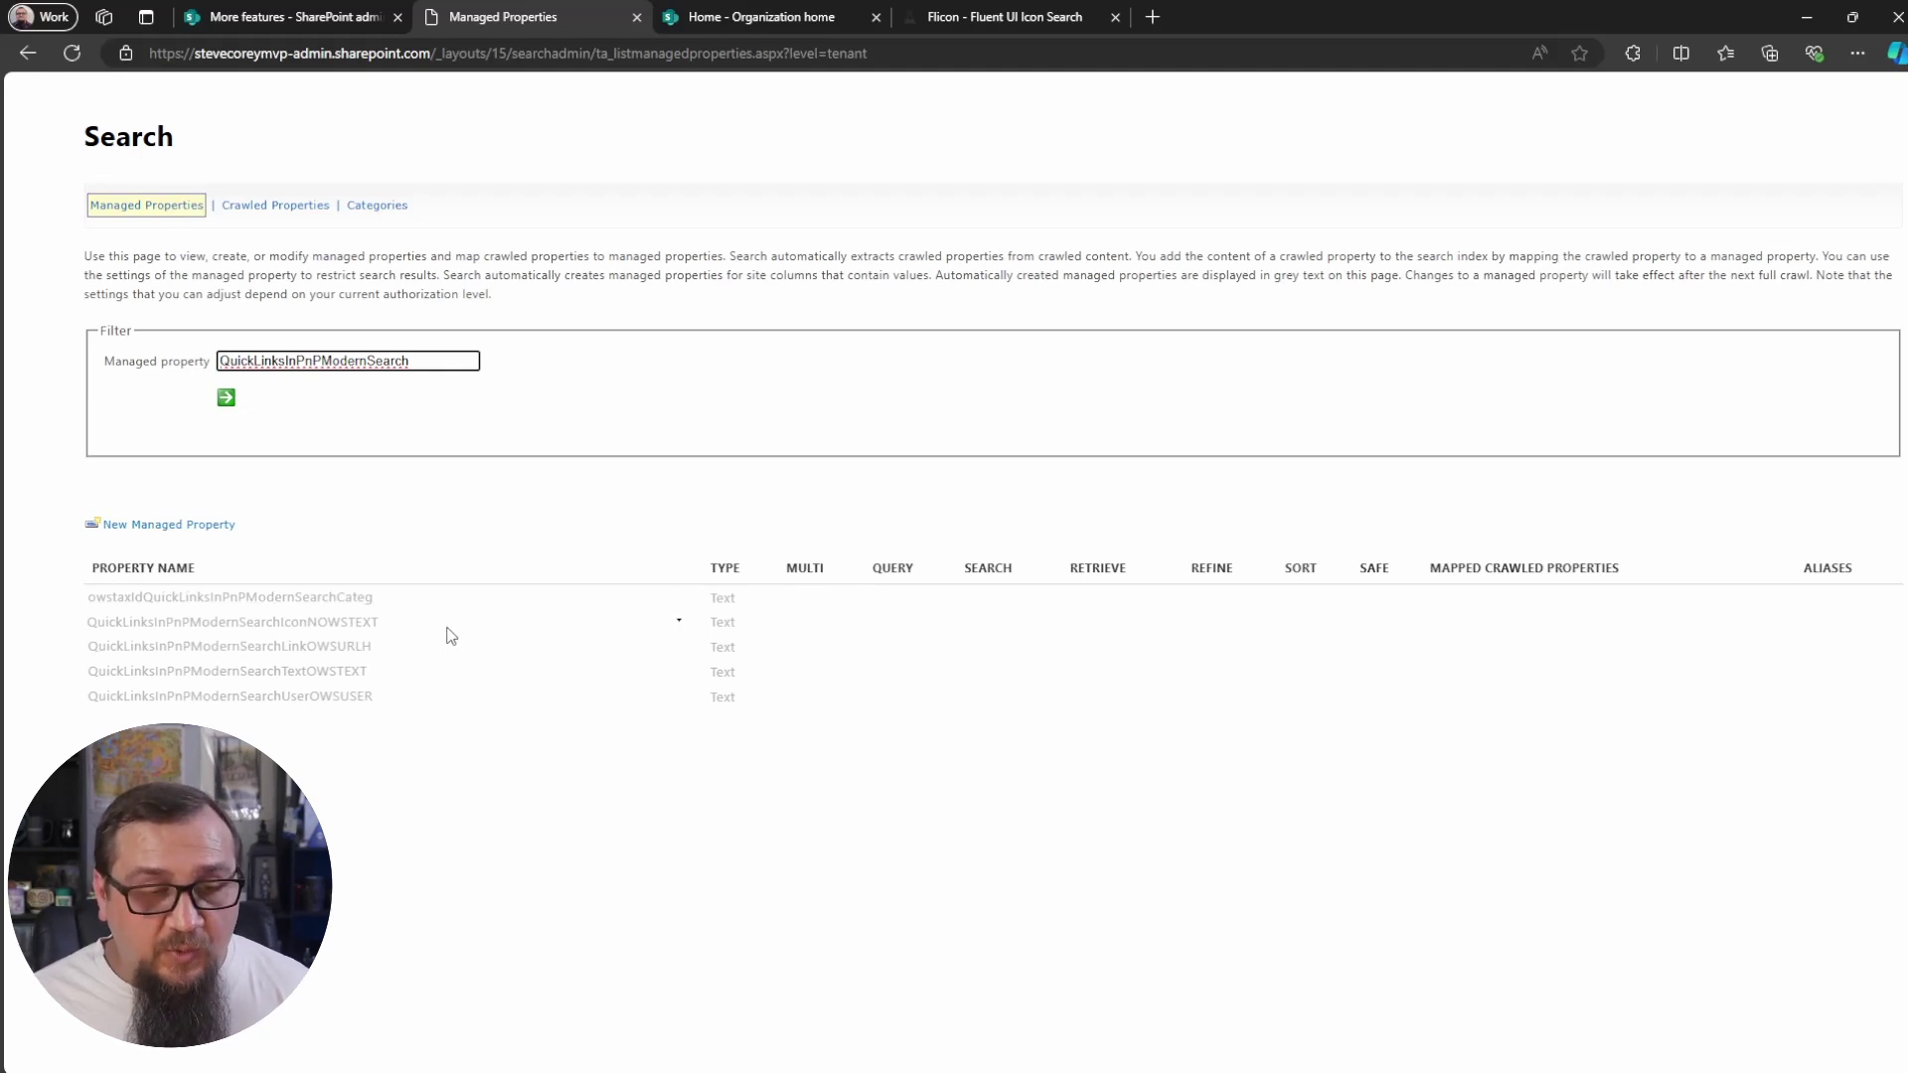
# Compare the QuickLinksInPnPModernSearchIconNOWSTEXT managed property's name with the field choices for a new layout slot on the home page.
pyautogui.moveTo(449, 636); pyautogui.dragTo(88, 639)
pyautogui.click(792, 17)
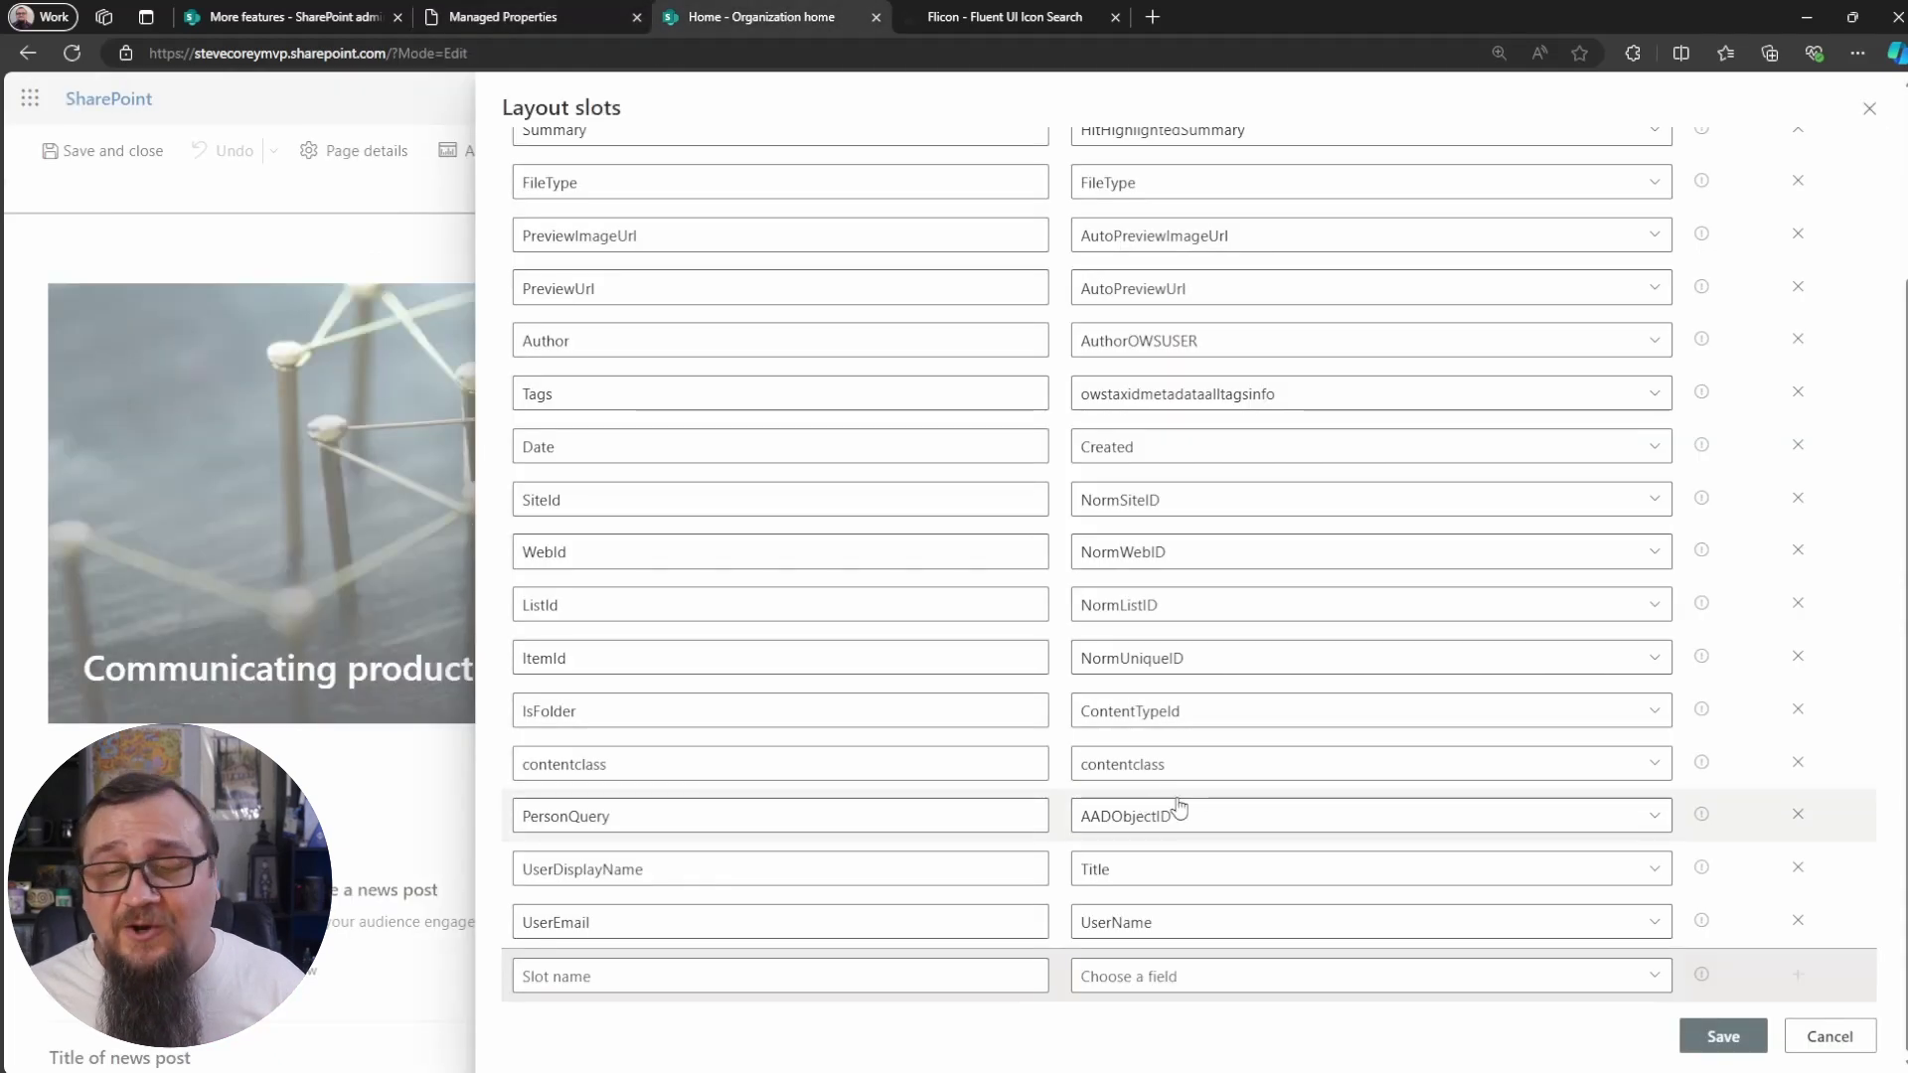
pyautogui.click(1654, 975)
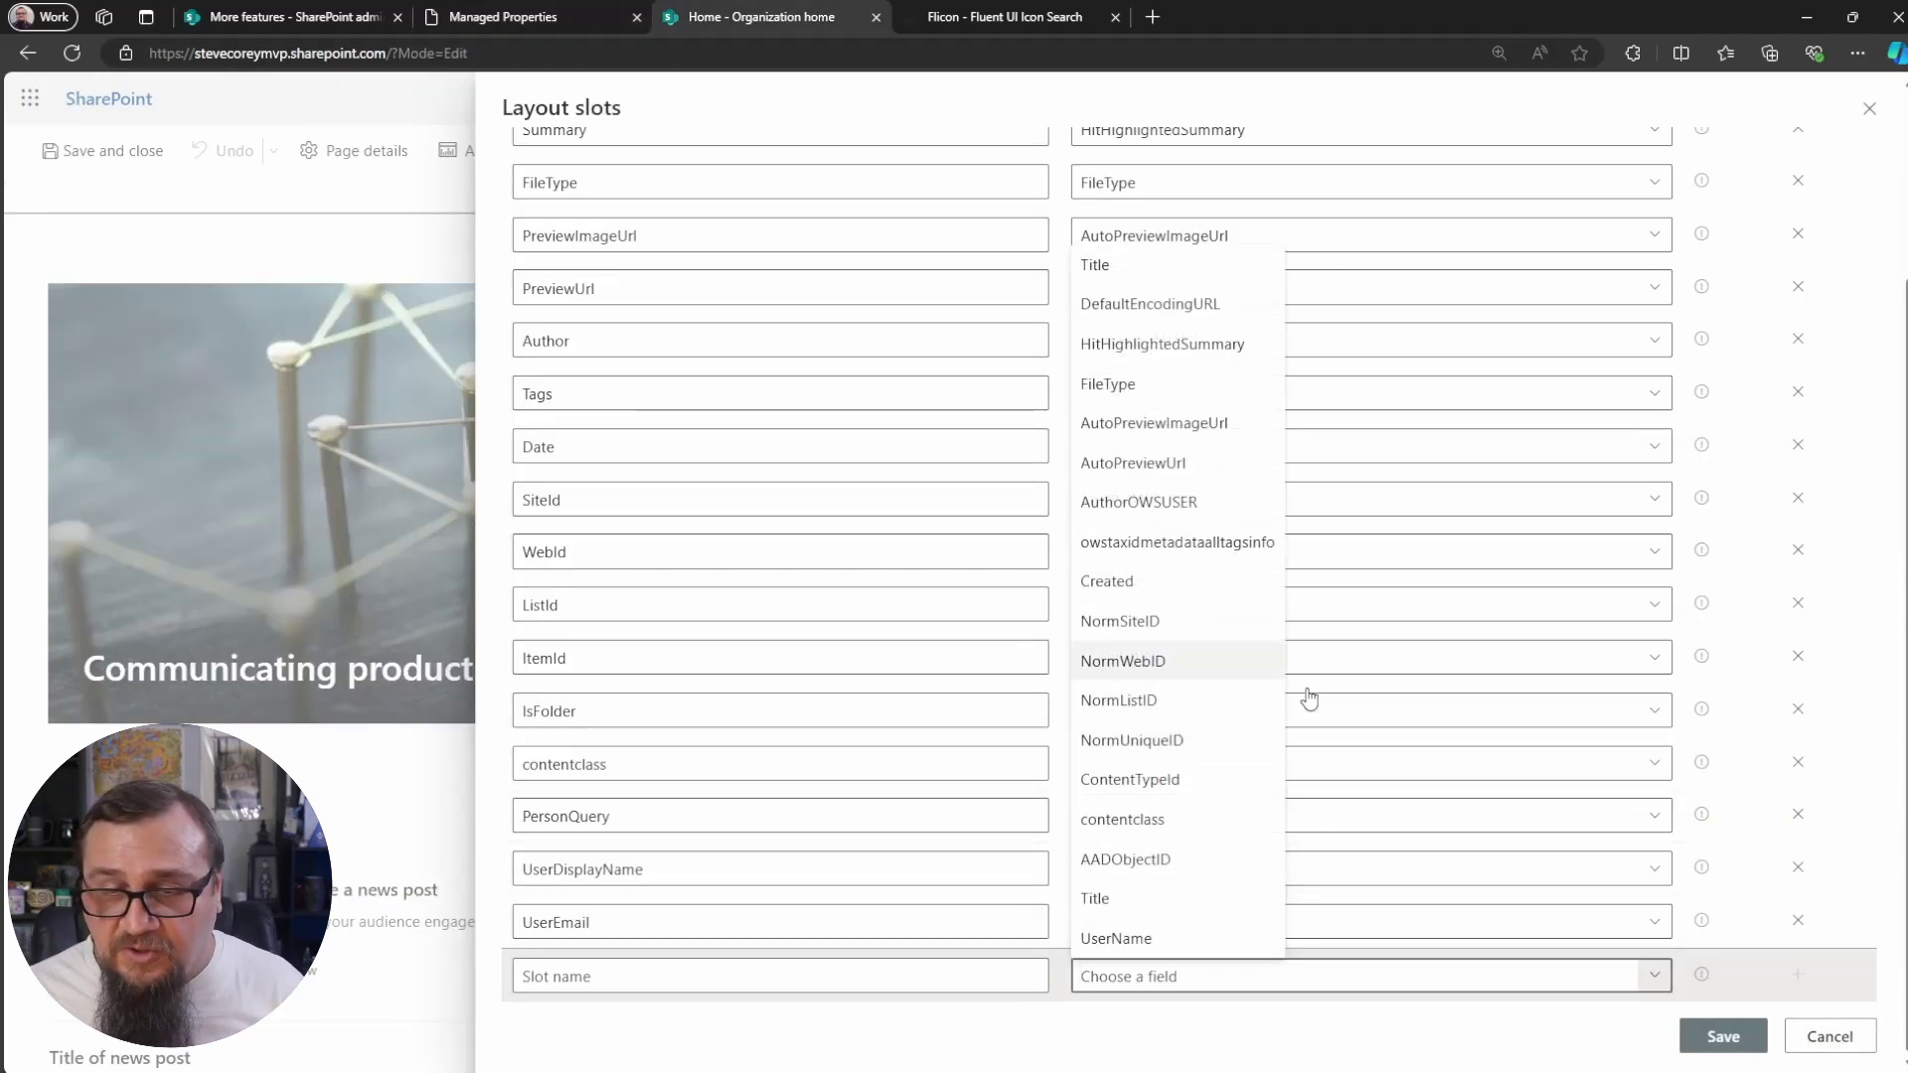
pyautogui.click(1306, 1016)
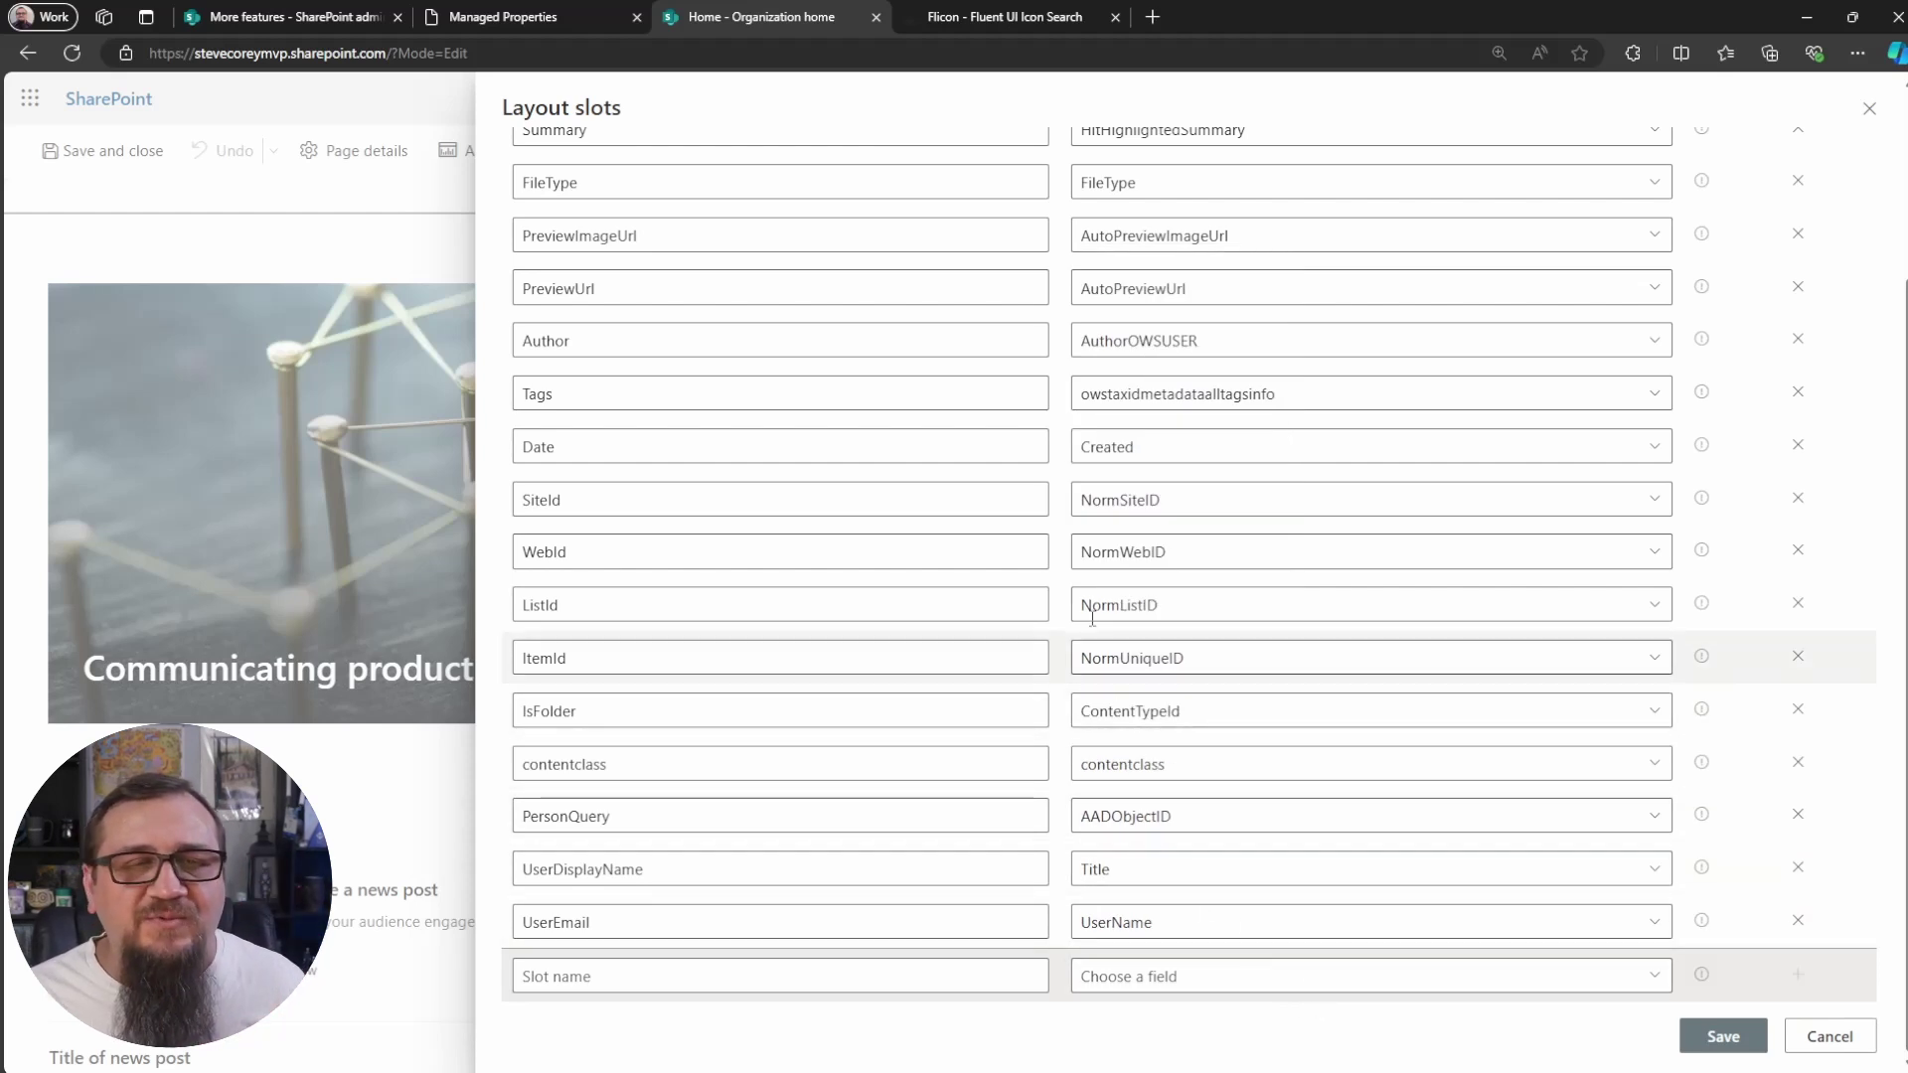
pyautogui.click(597, 20)
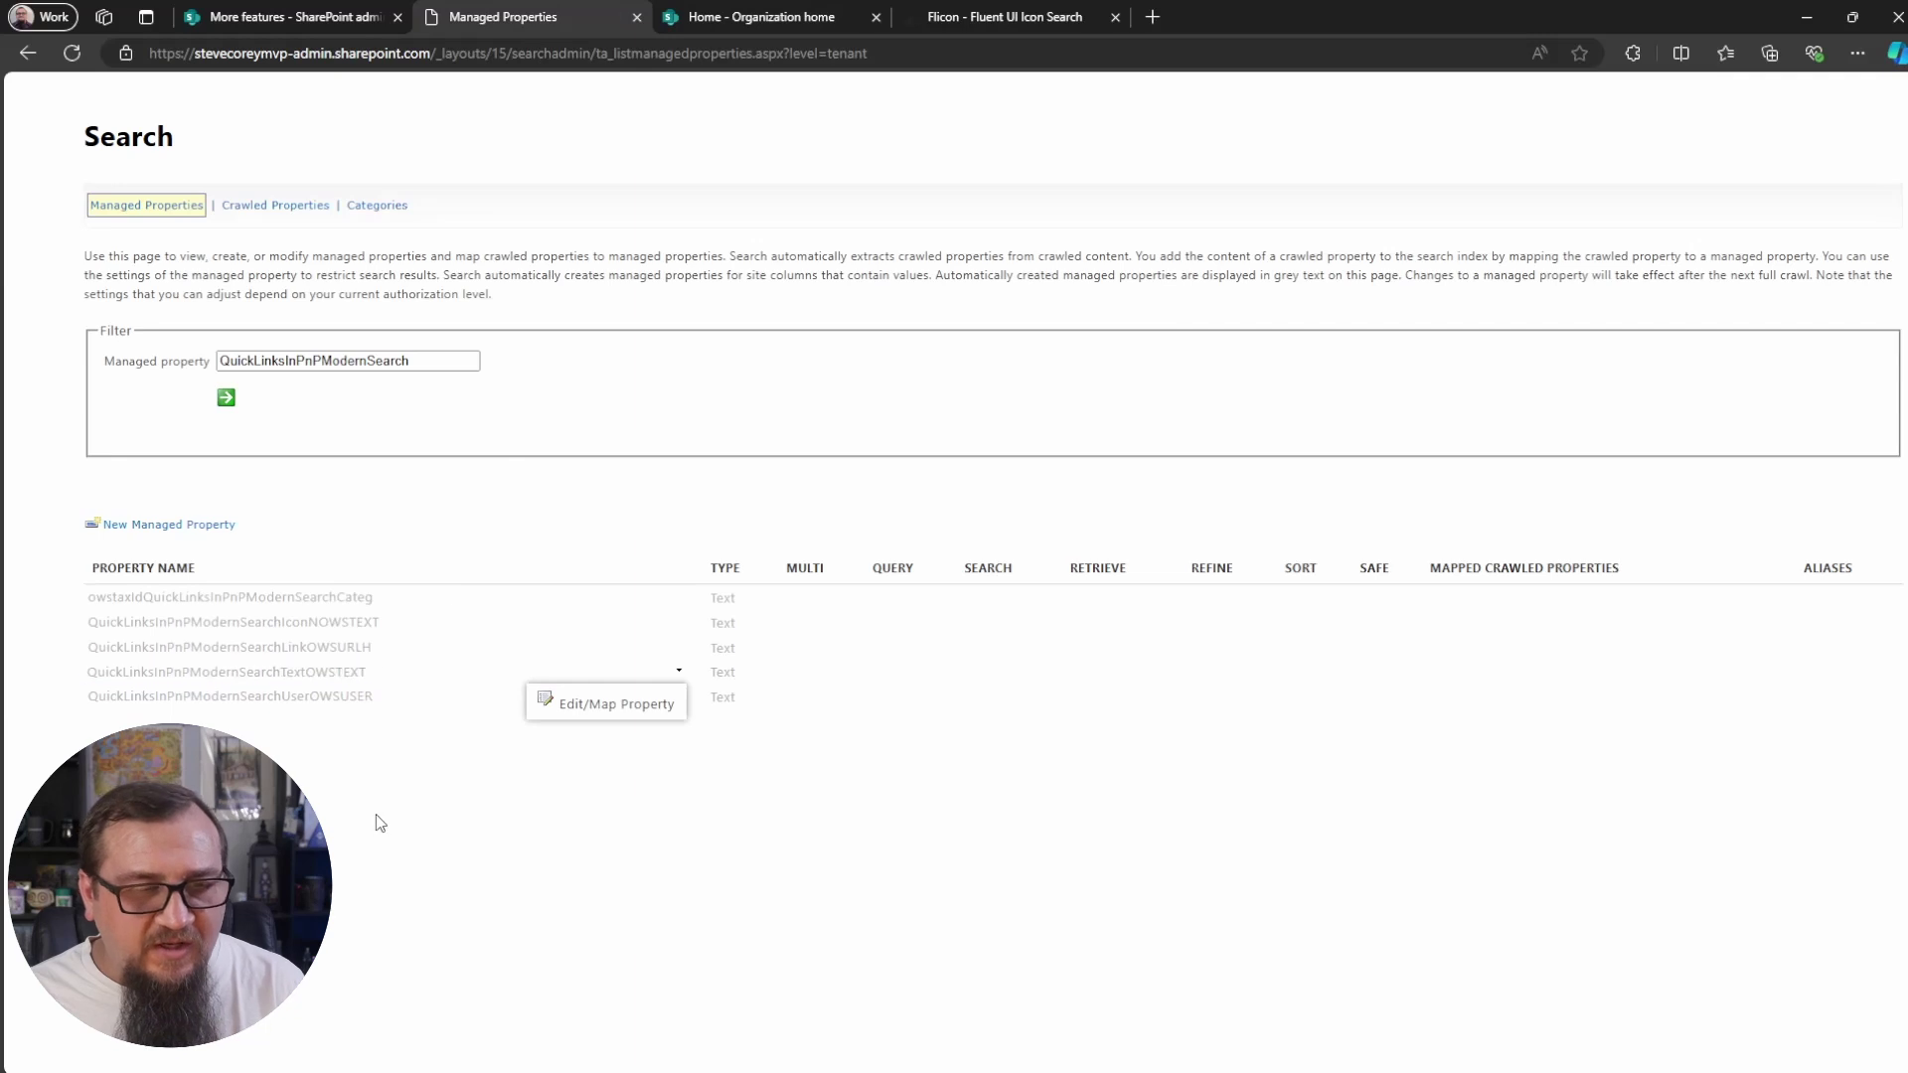
pyautogui.moveTo(401, 633); pyautogui.dragTo(111, 624)
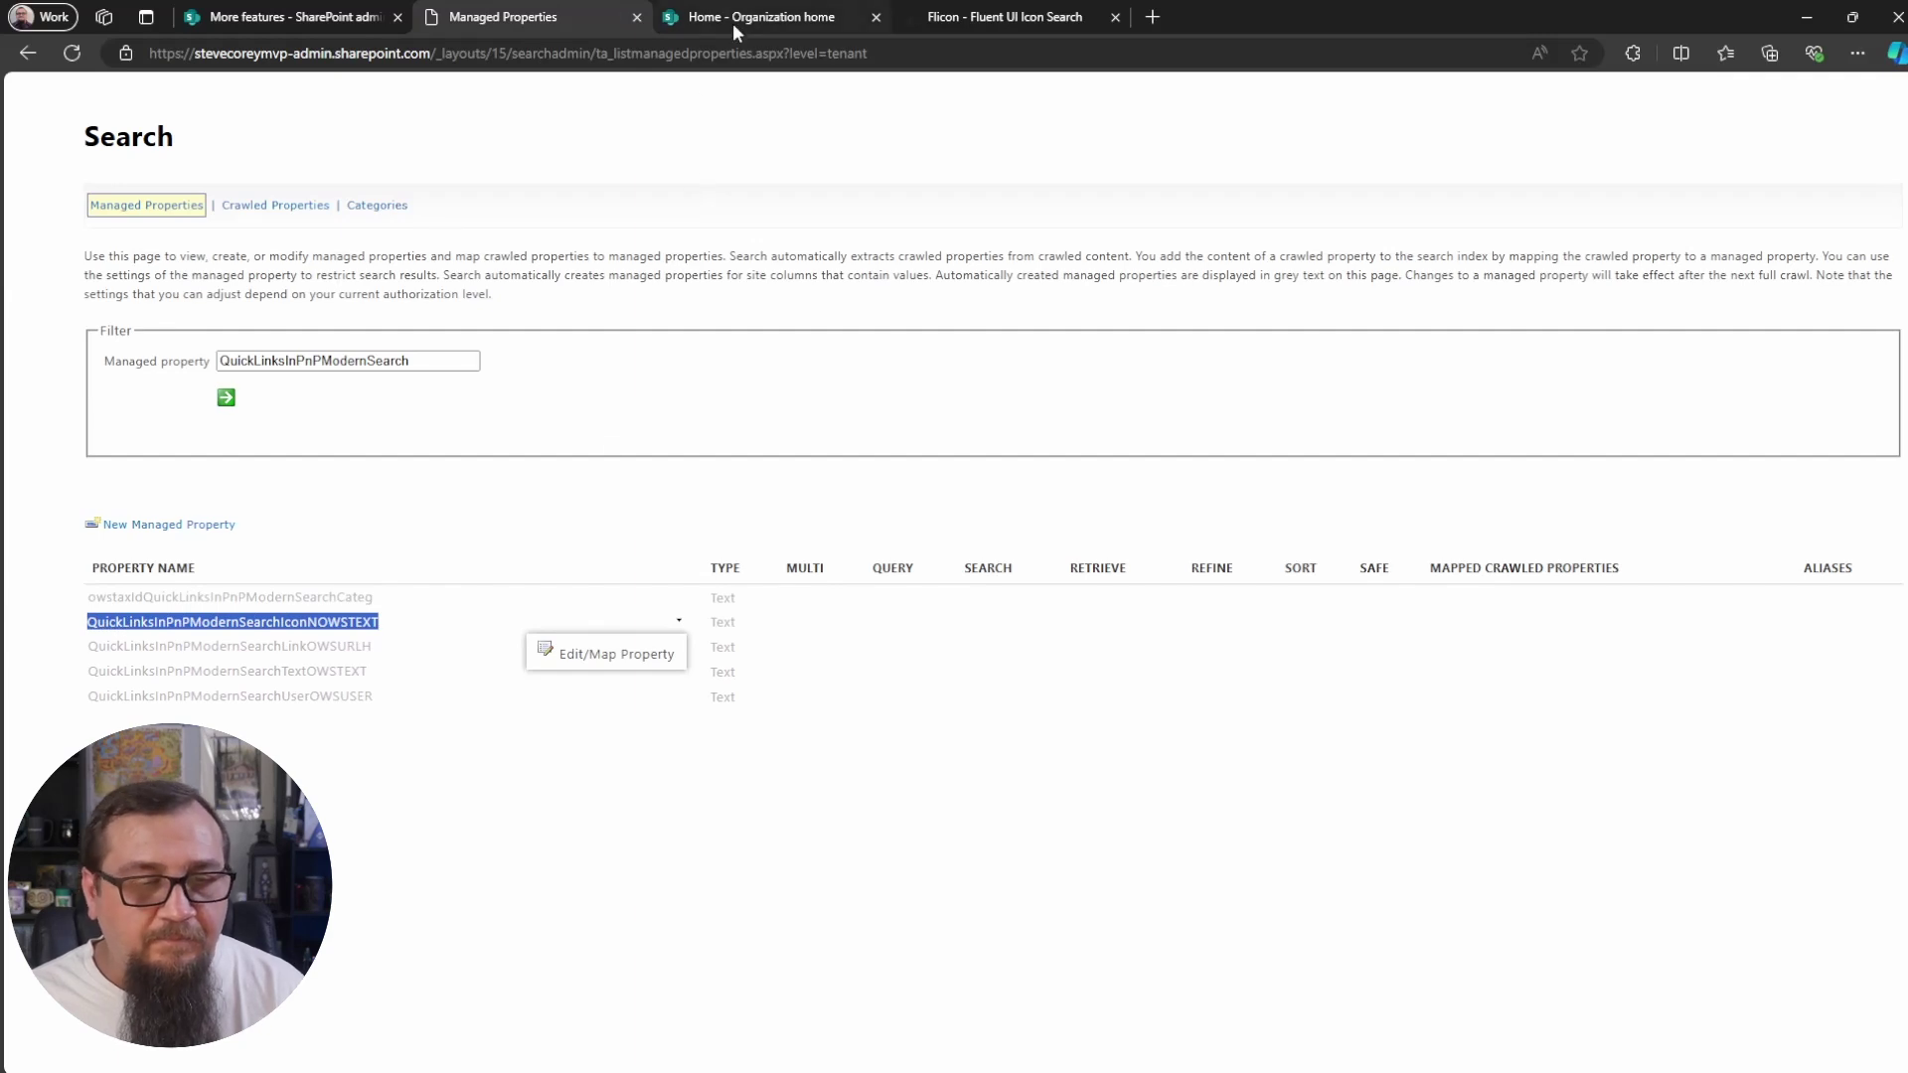
pyautogui.click(520, 841)
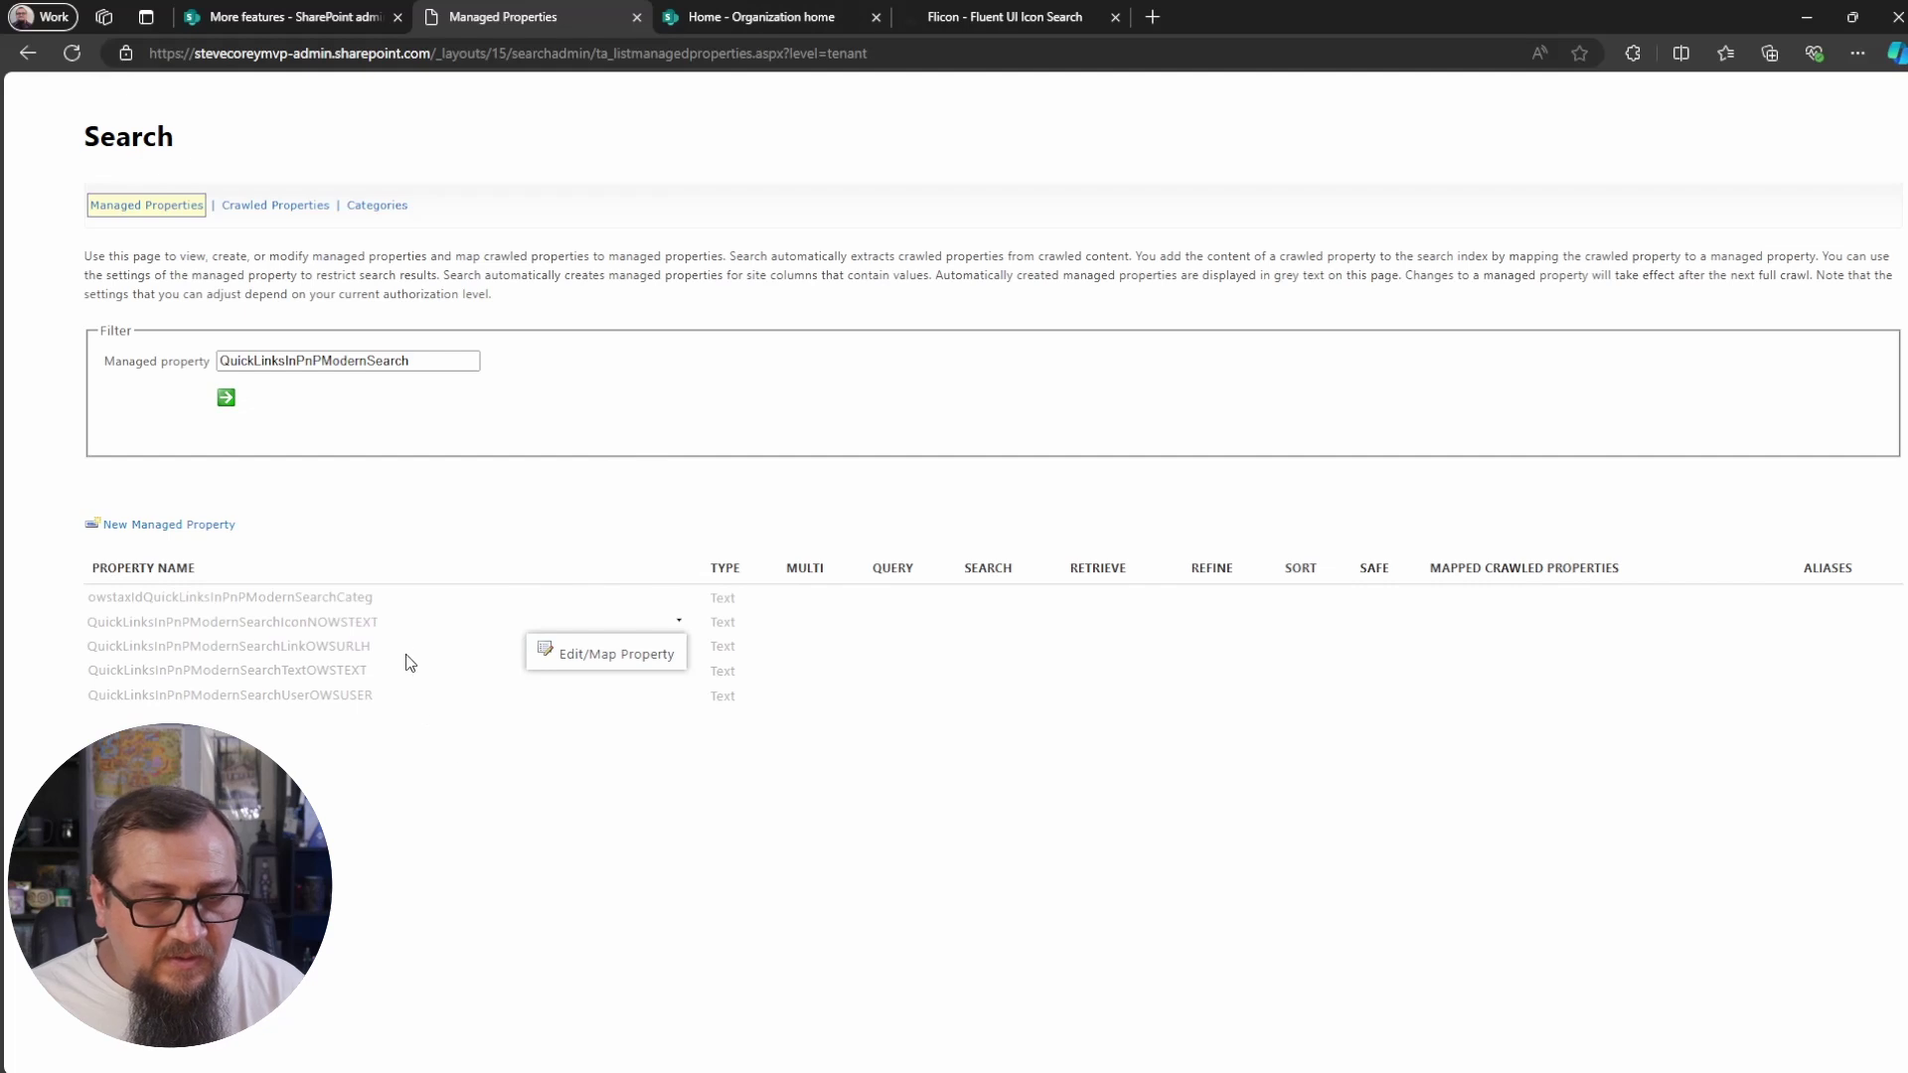
# Add a layout slot named QuickLinkInPnPModernSearchLink mapped to the managed property QuickLinksInPnPModernSearchLinkOWSURLH.
pyautogui.moveTo(419, 654); pyautogui.dragTo(115, 662)
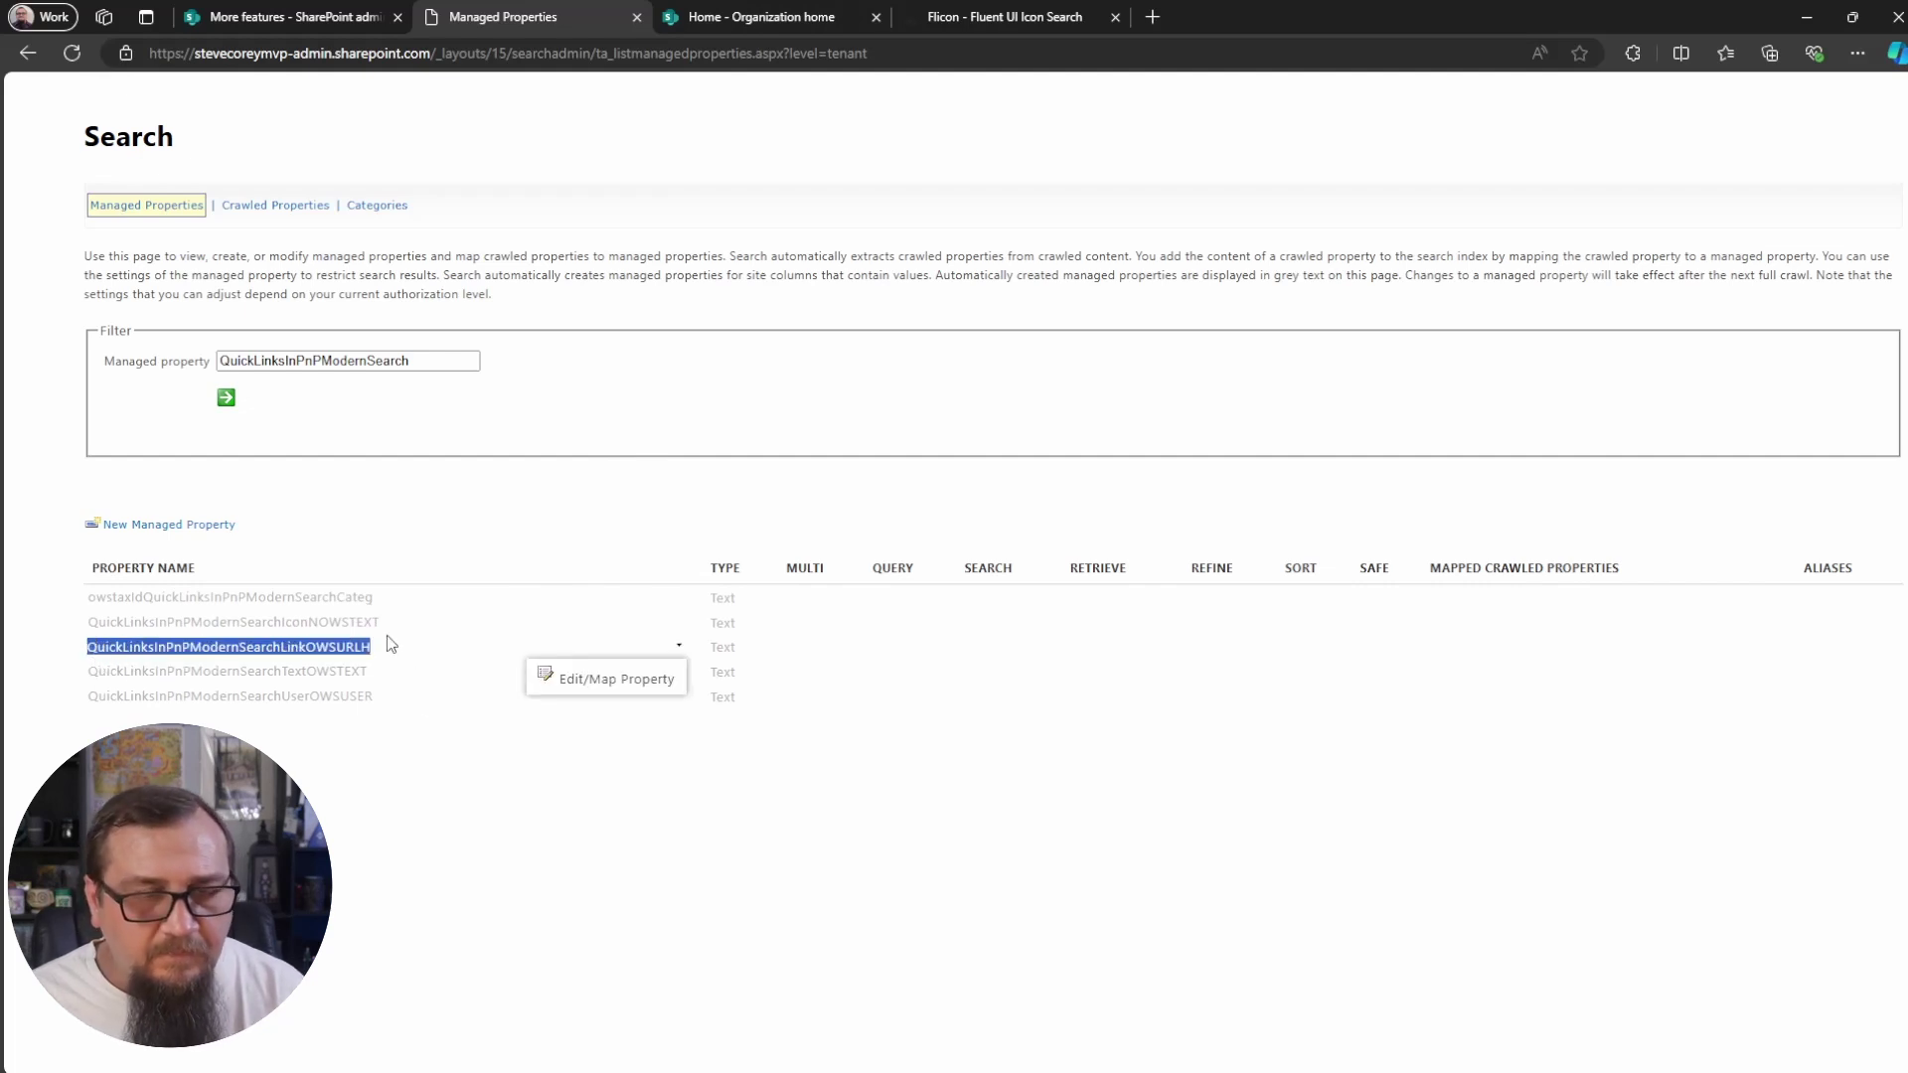
pyautogui.click(779, 15)
pyautogui.click(1128, 976)
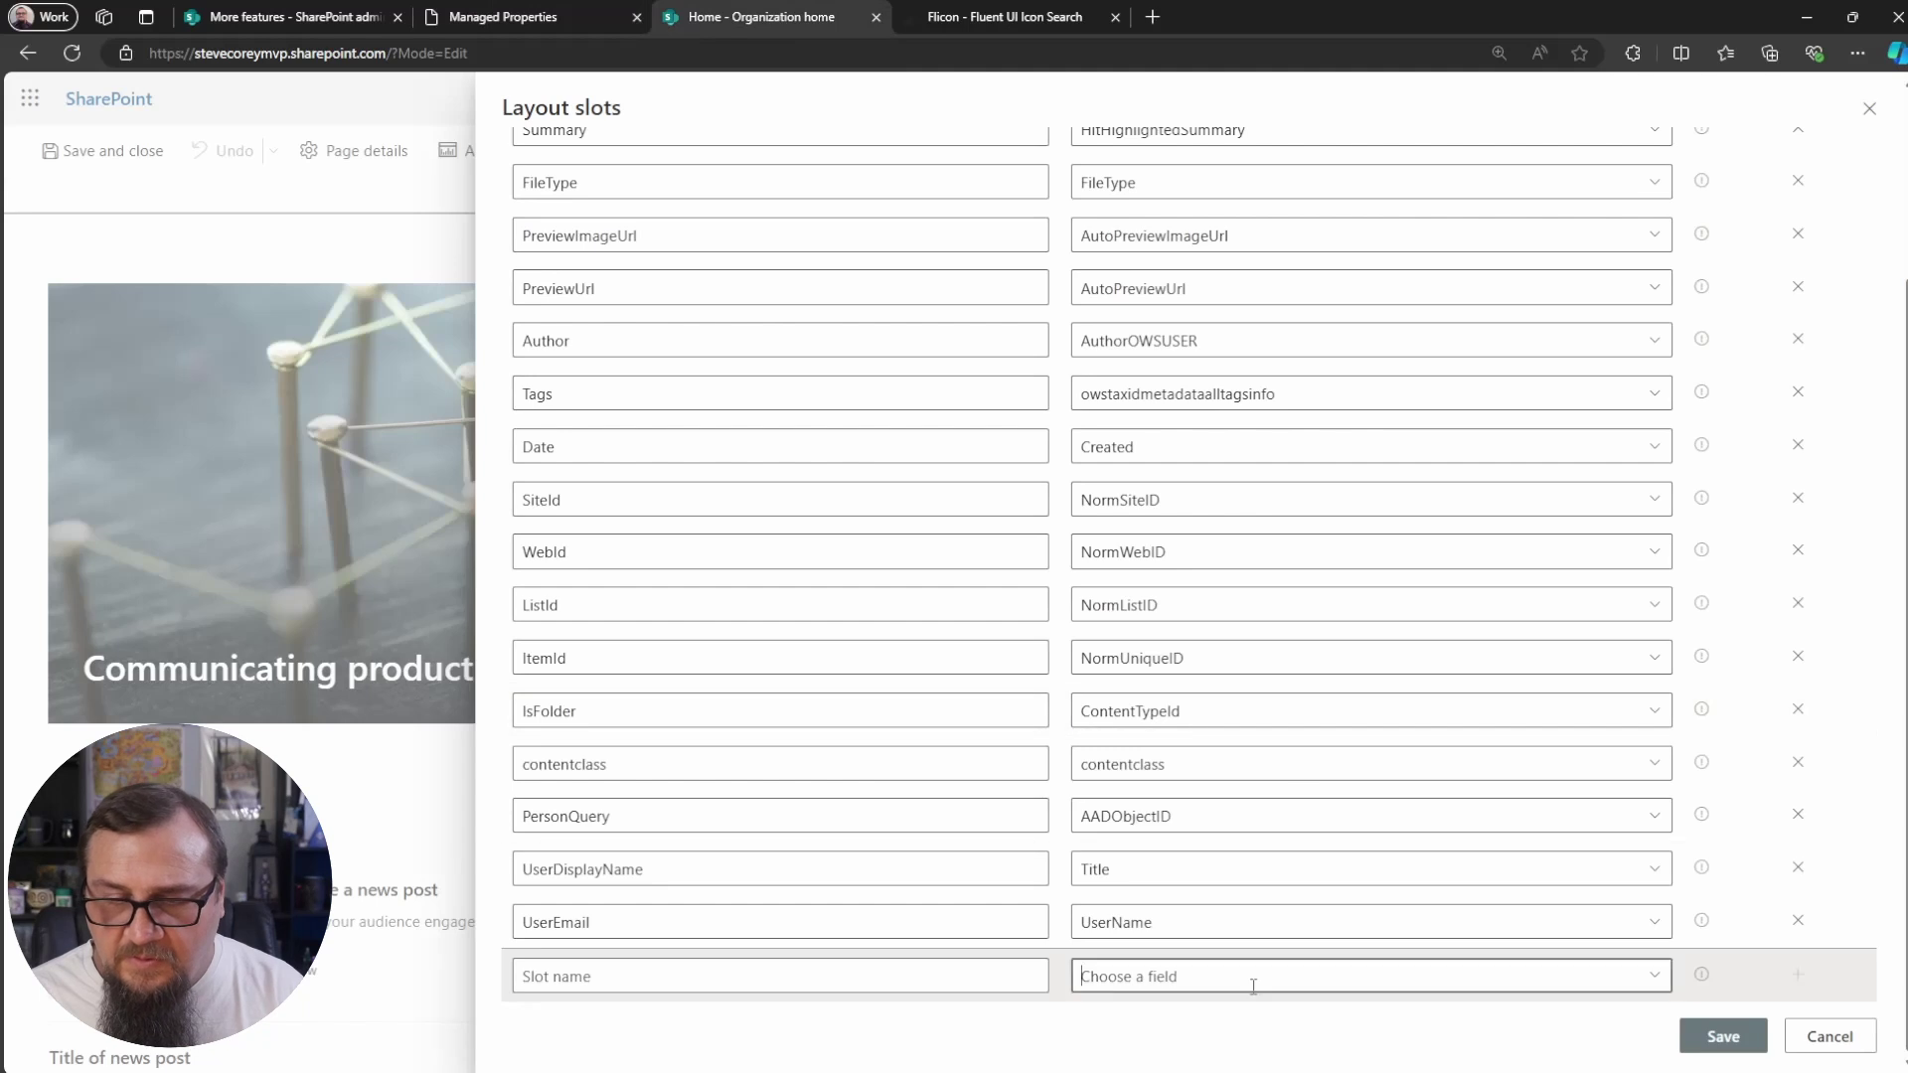
pyautogui.write('QuickLinksInPnPModernSearchLinkOWSURLH')
pyautogui.click(977, 974)
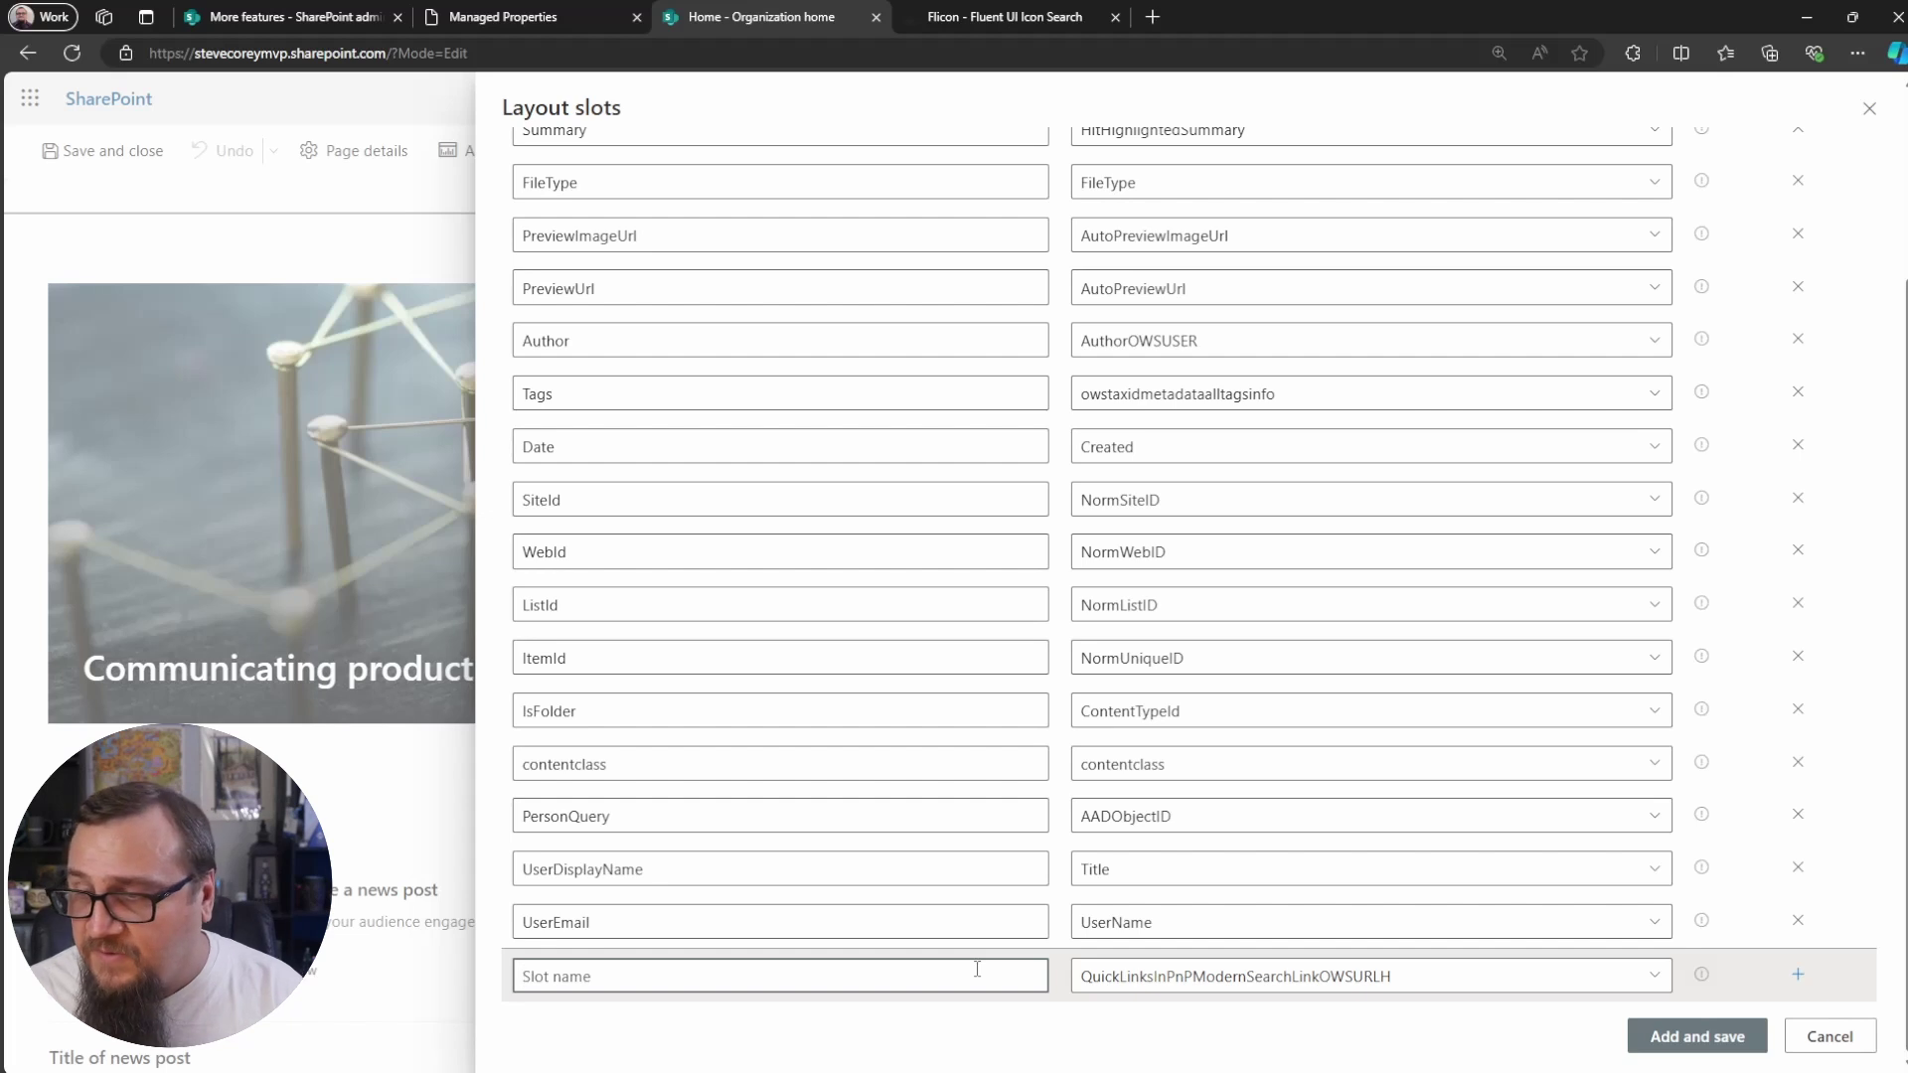
pyautogui.write('Quick')
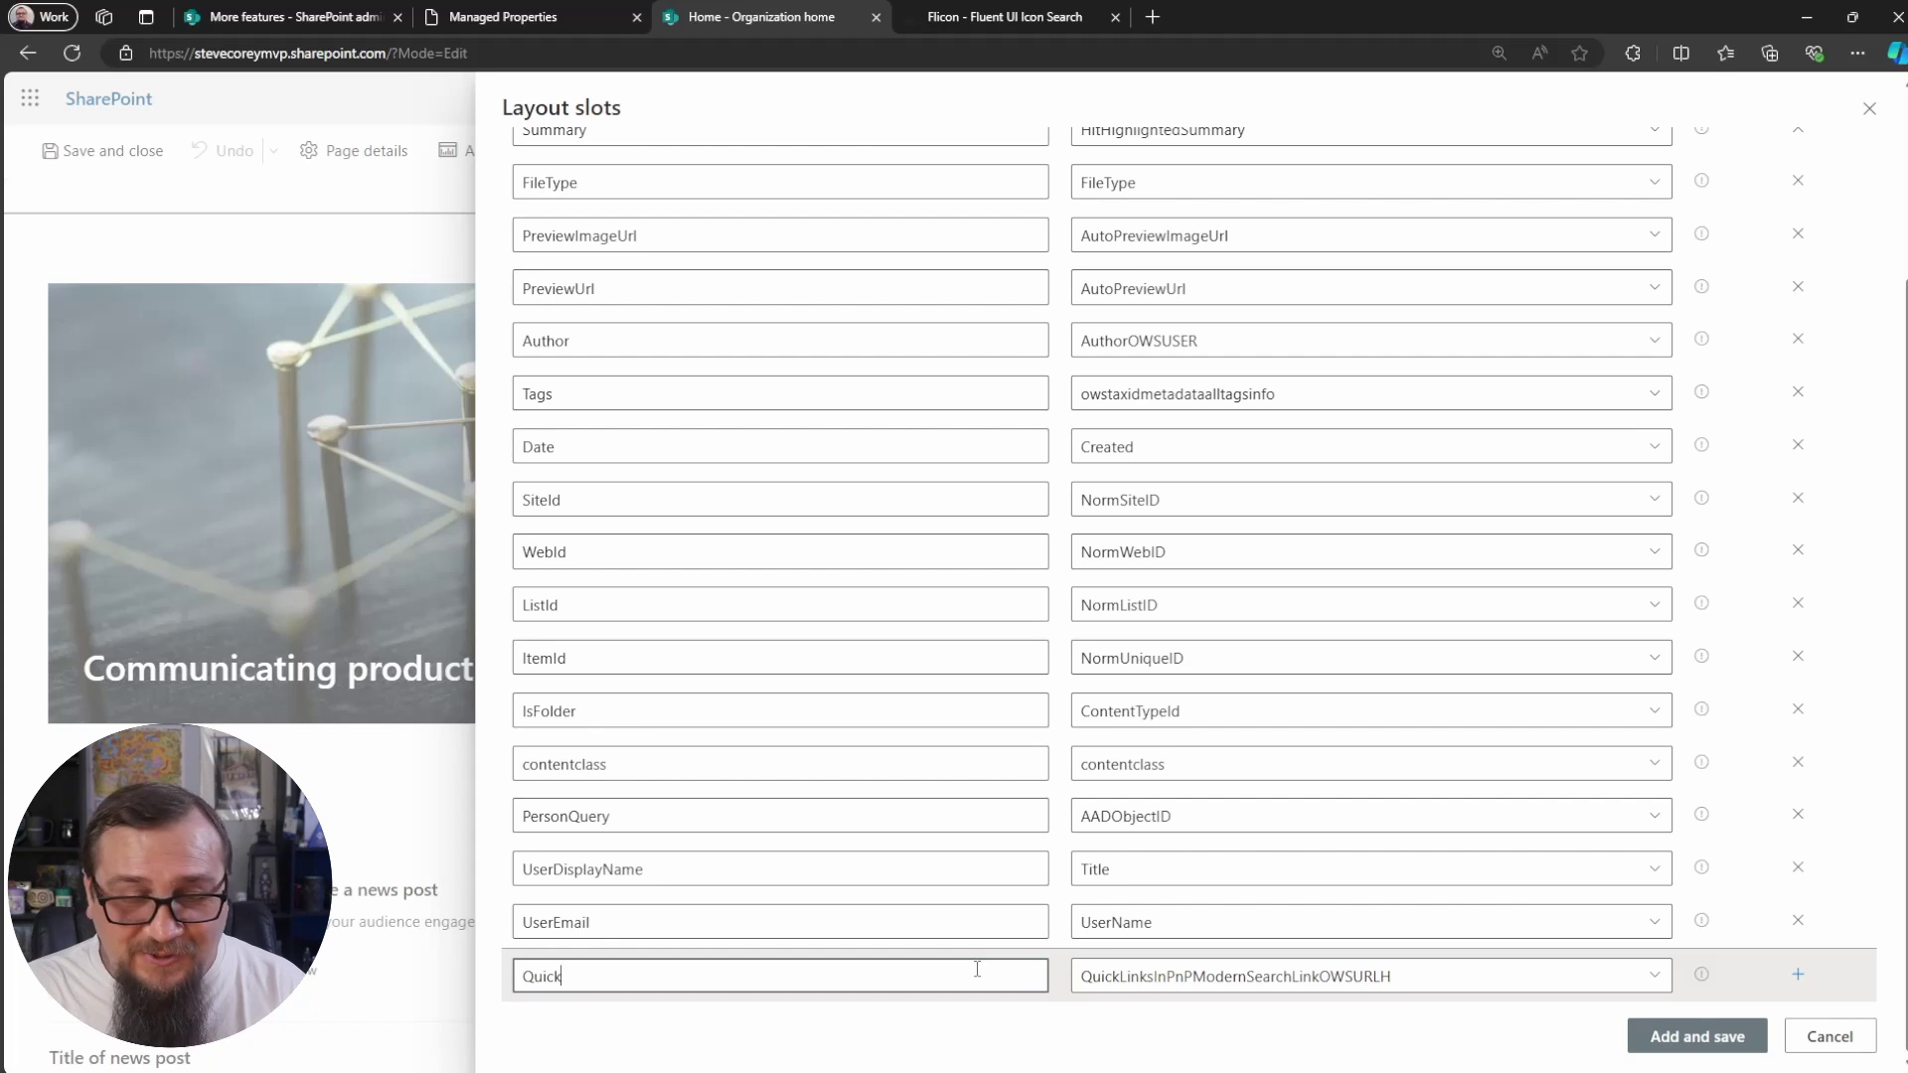
pyautogui.write('LinkInPnP')
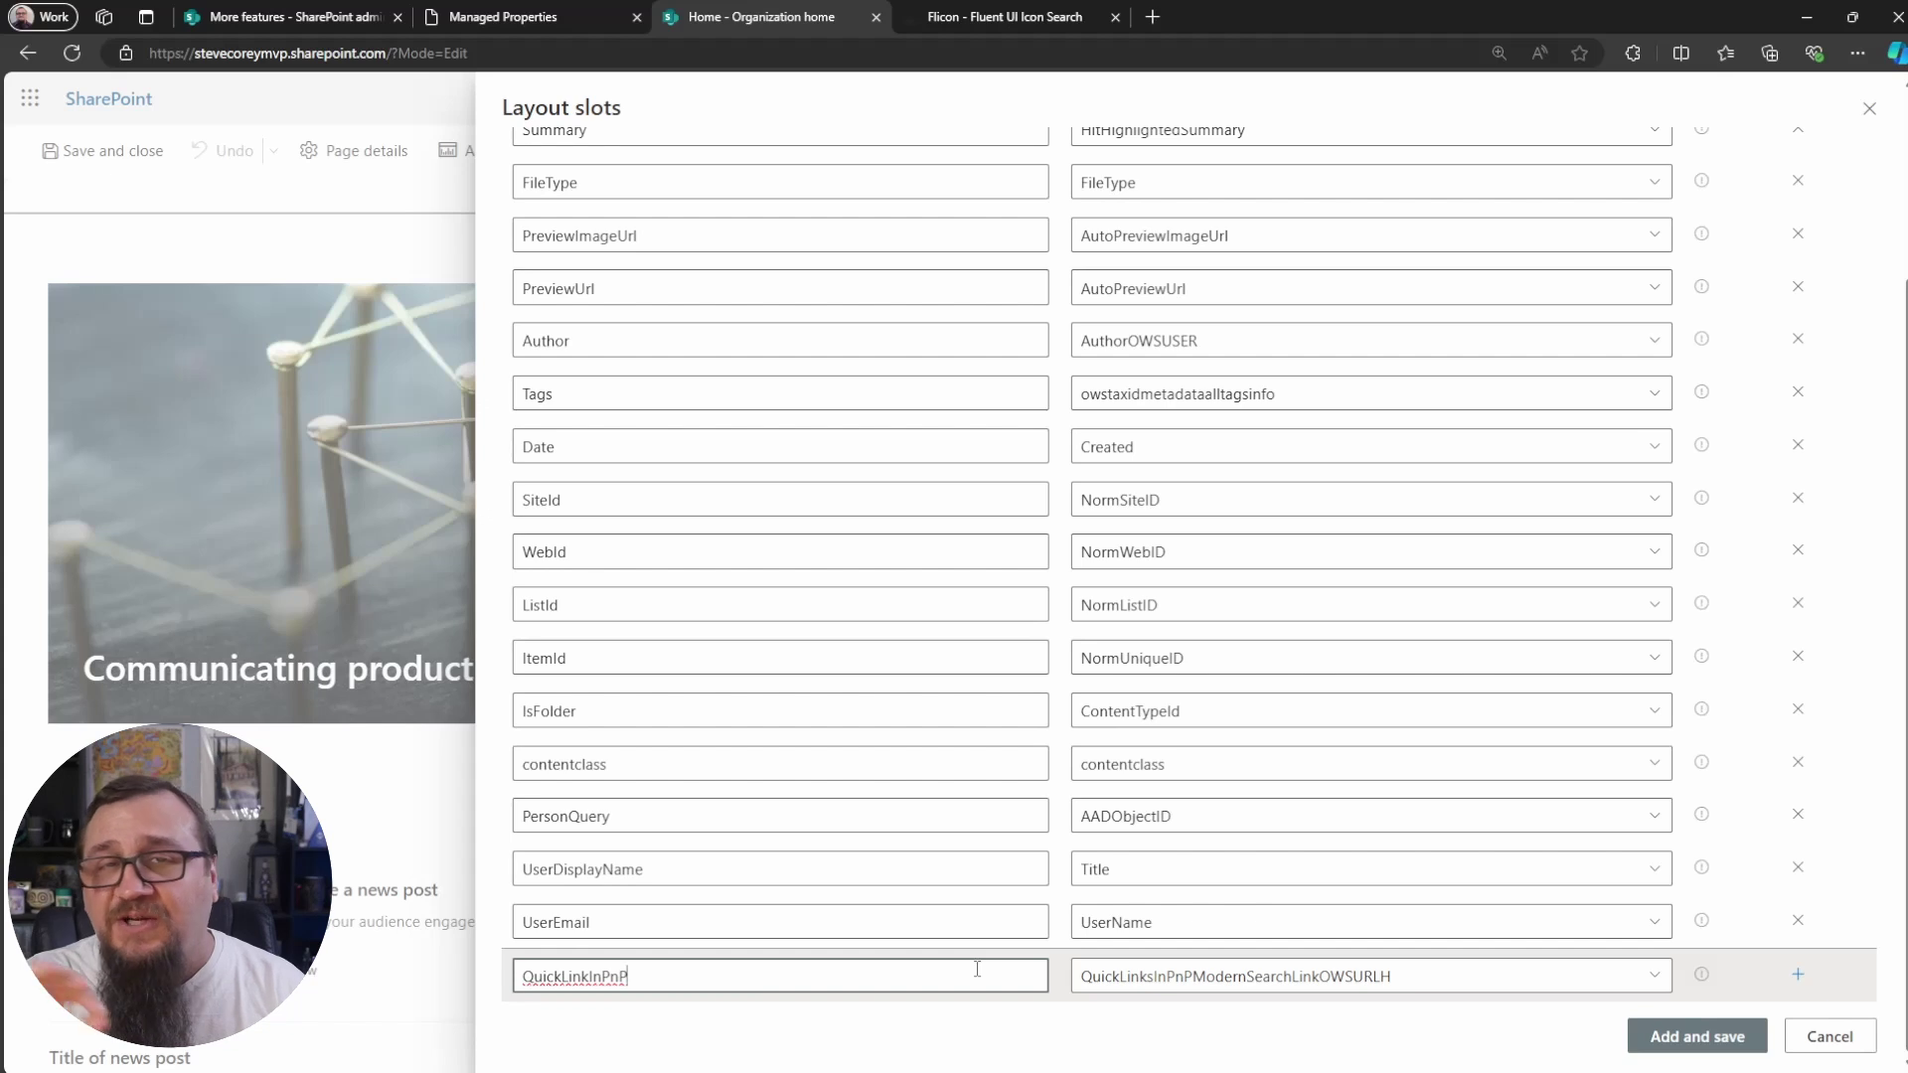
pyautogui.write('ModernSearchLink')
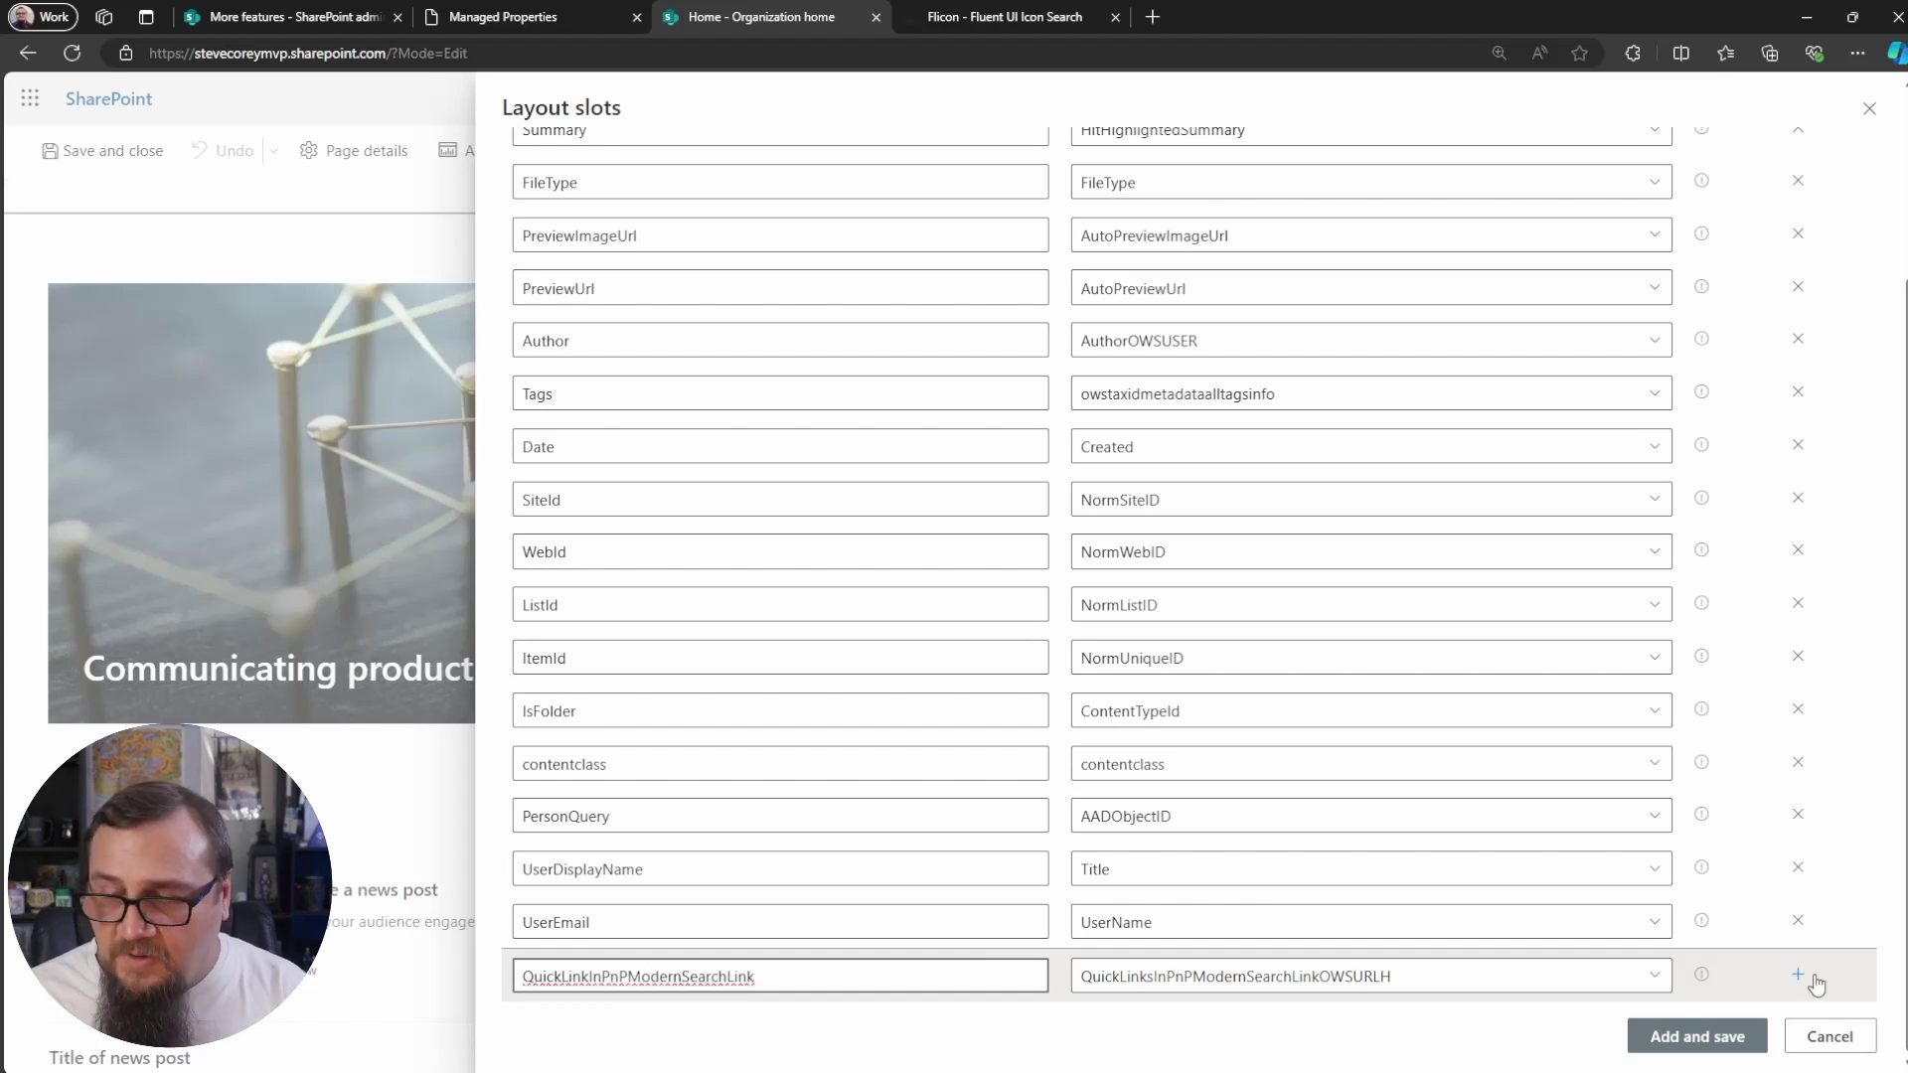
pyautogui.click(1800, 976)
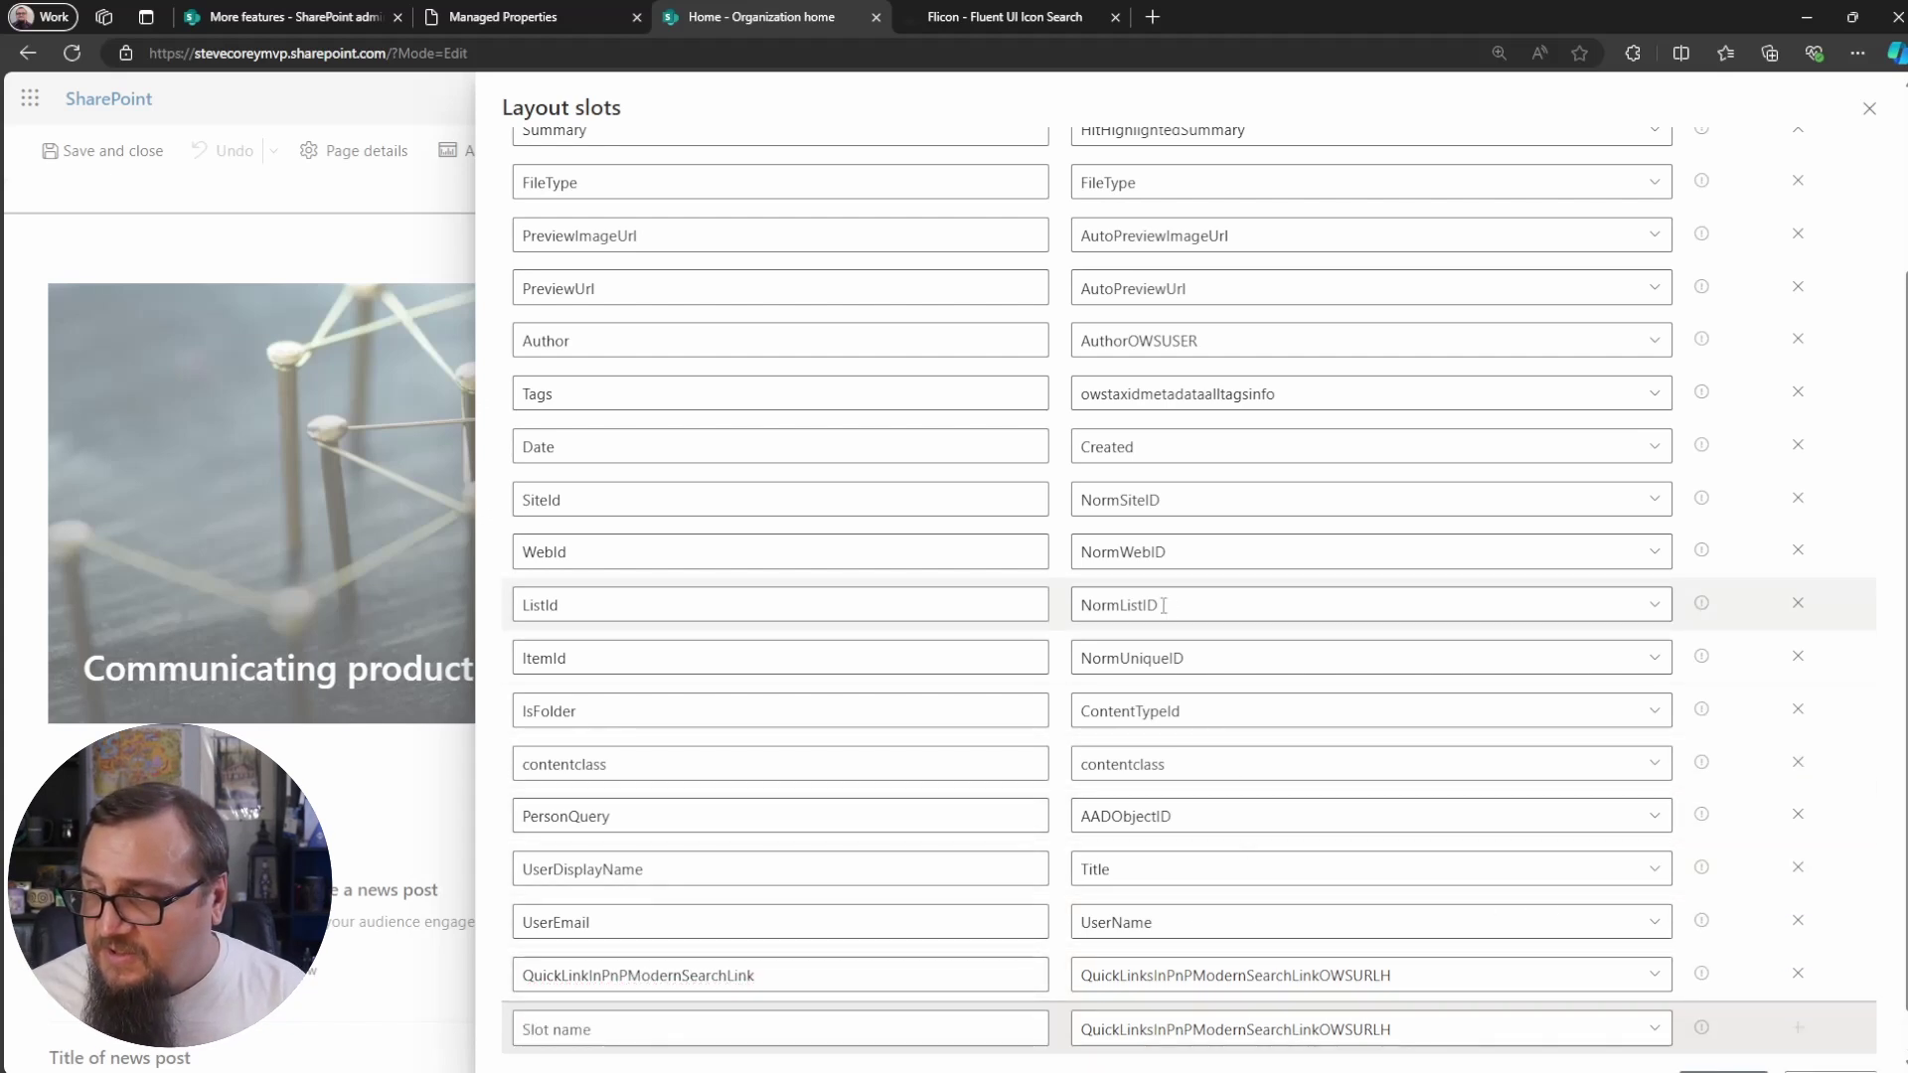
# Rename the link slot QuickLinksInPnPModernSearchLink and add a QuickLinkBoxText slot mapped to QuickLinksInPnPModernSearchTextOWSTEXT.
pyautogui.click(485, 27)
pyautogui.moveTo(367, 671); pyautogui.dragTo(88, 671)
pyautogui.hotkey('ctrl', 'Tab')
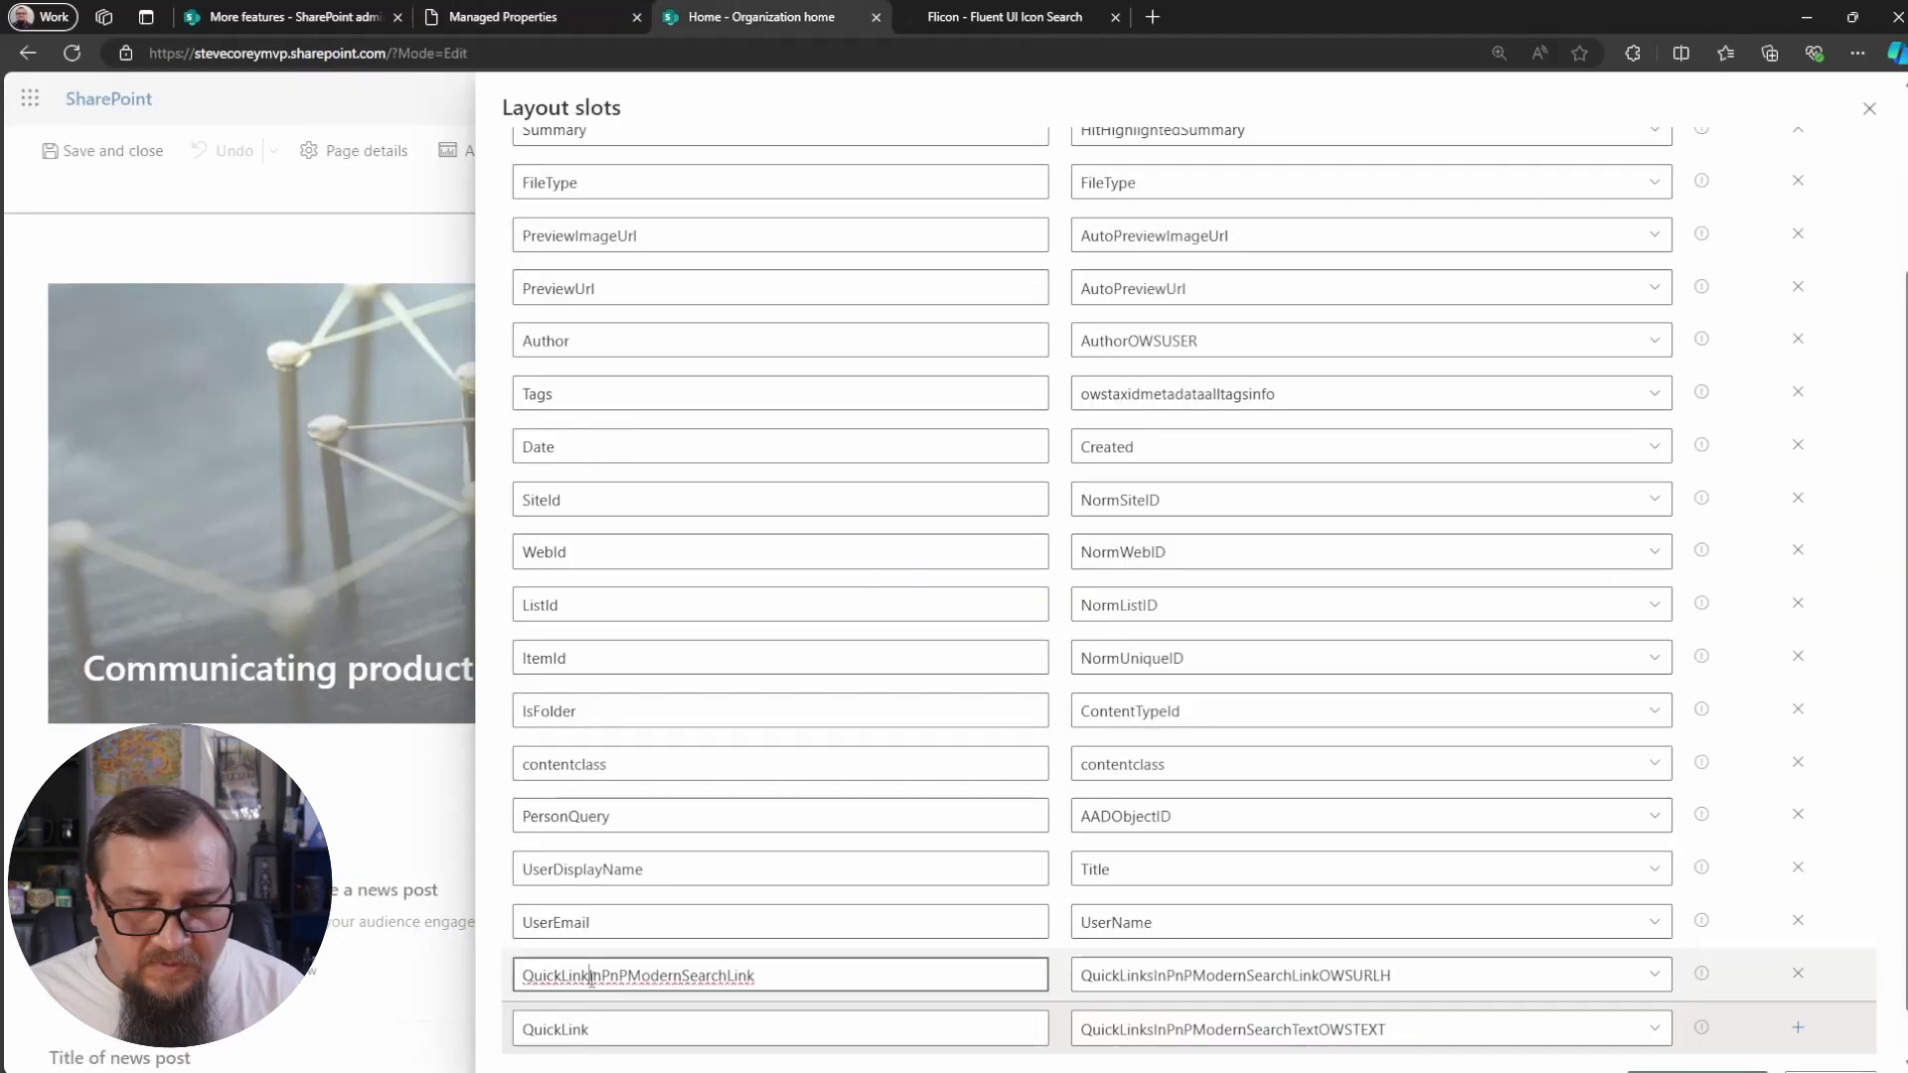
pyautogui.click(654, 1022)
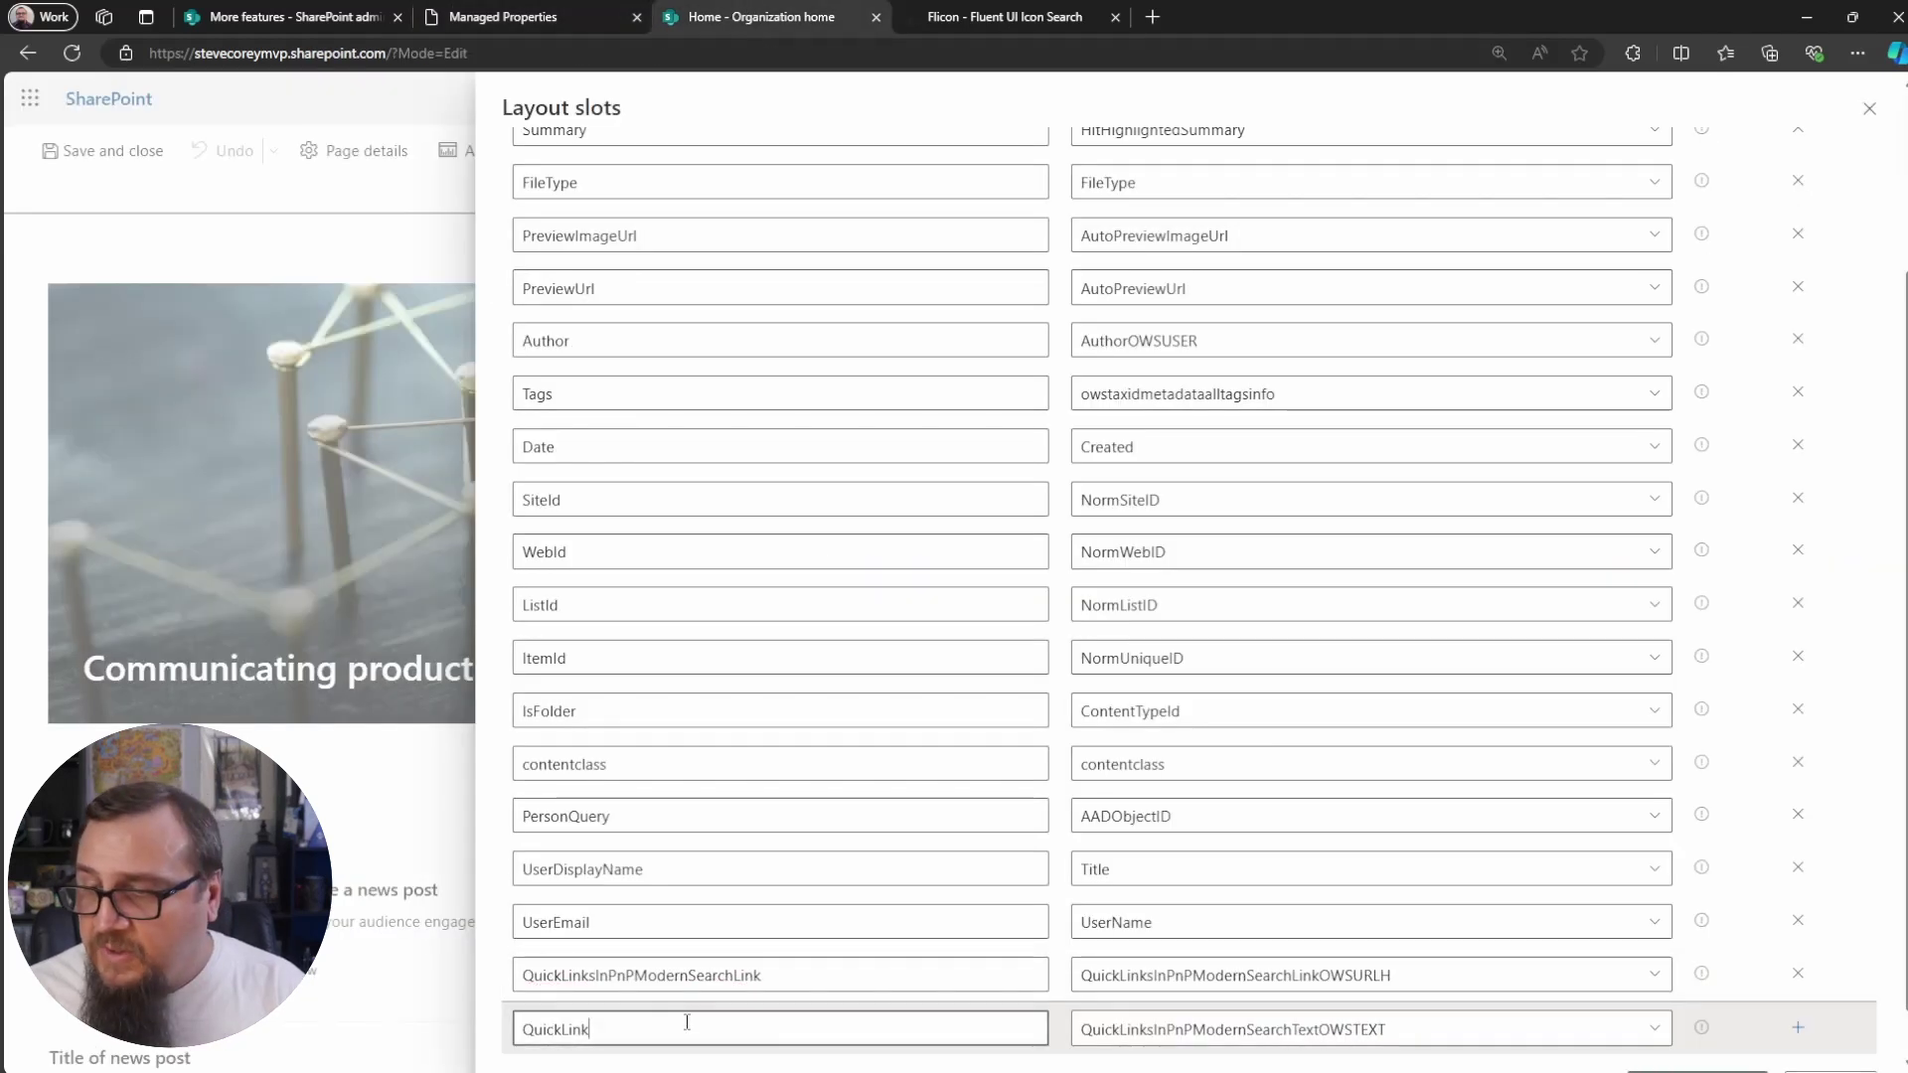
pyautogui.write('BoxText')
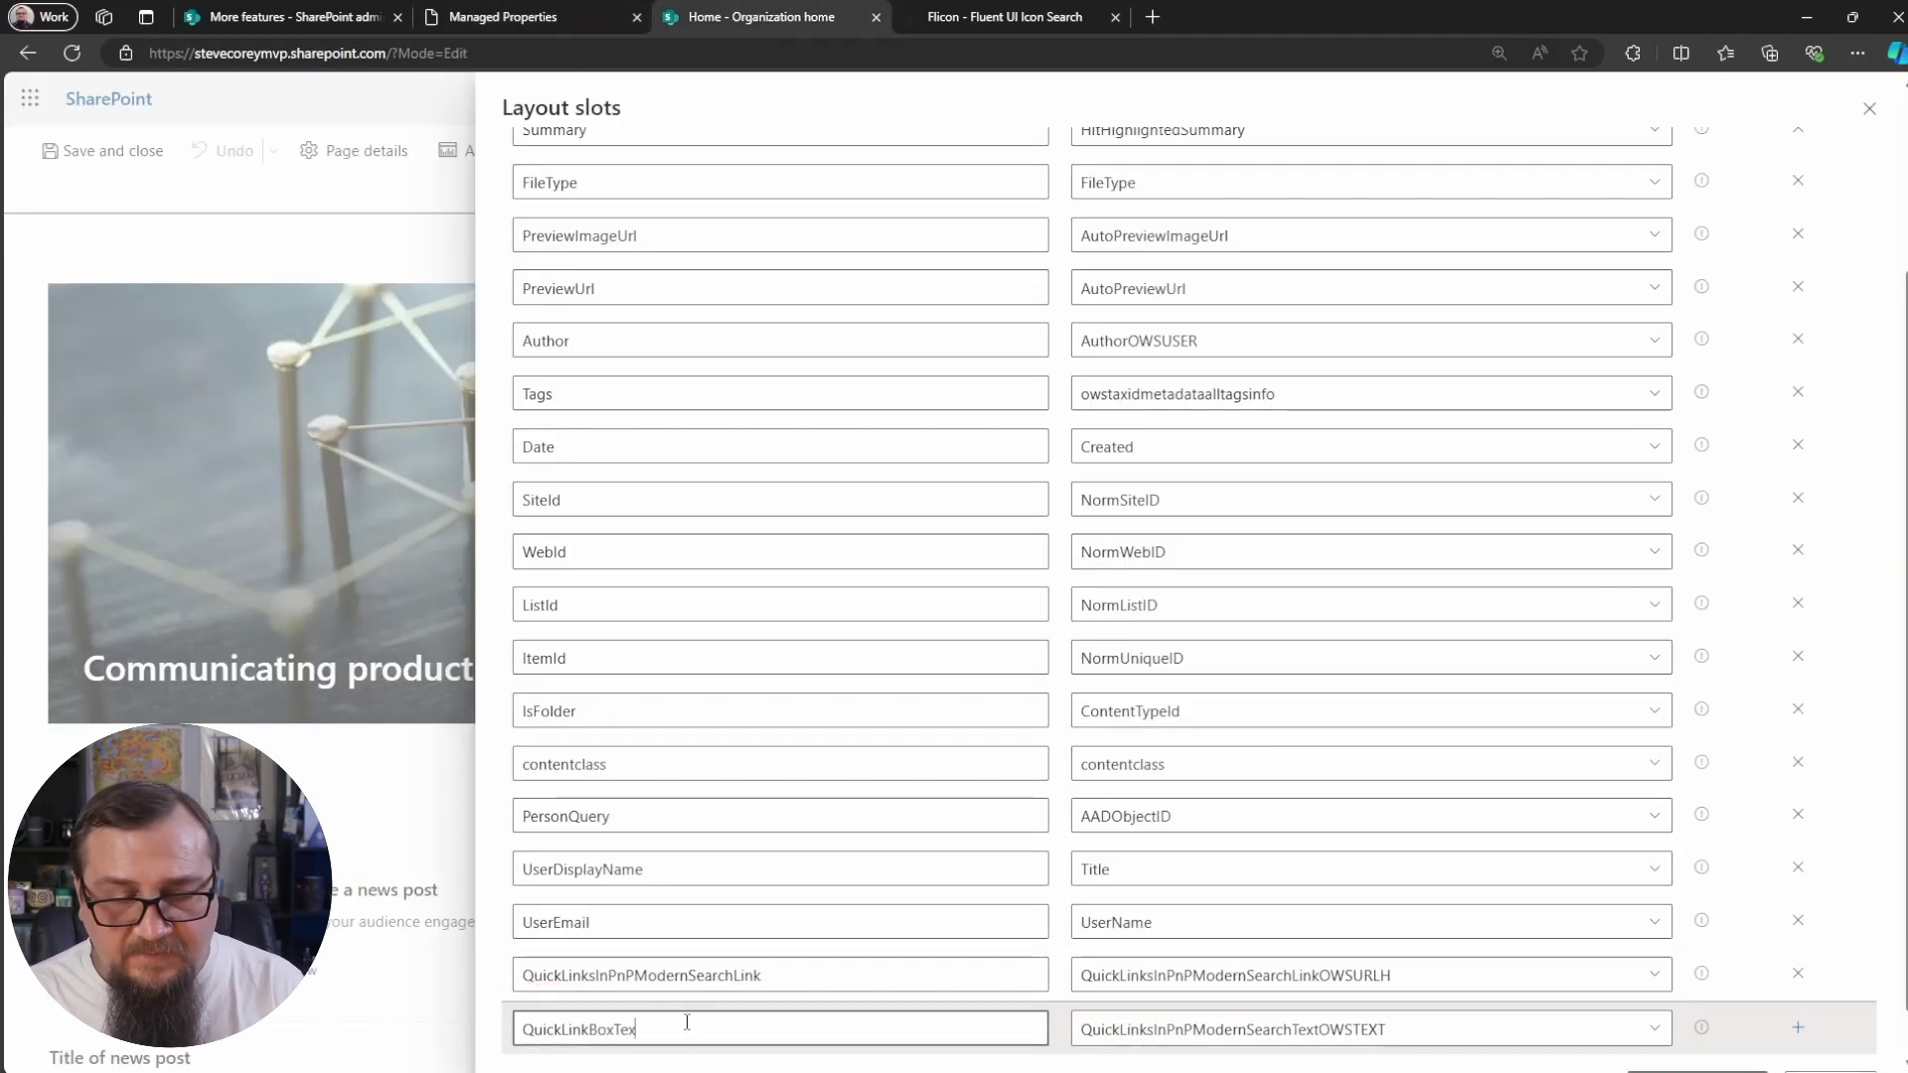
pyautogui.scroll(-1, 1806, 981)
pyautogui.click(1806, 981)
# Add slots QuickLinkLikeUser for QuickLinksInPnPModernSearchUserOWSUSER and QuickLinksInPnPModernSearchIconName for QuickLinksInPnPModernSearchIconNOWSTEXT, saving the slots and the page.
pyautogui.click(502, 17)
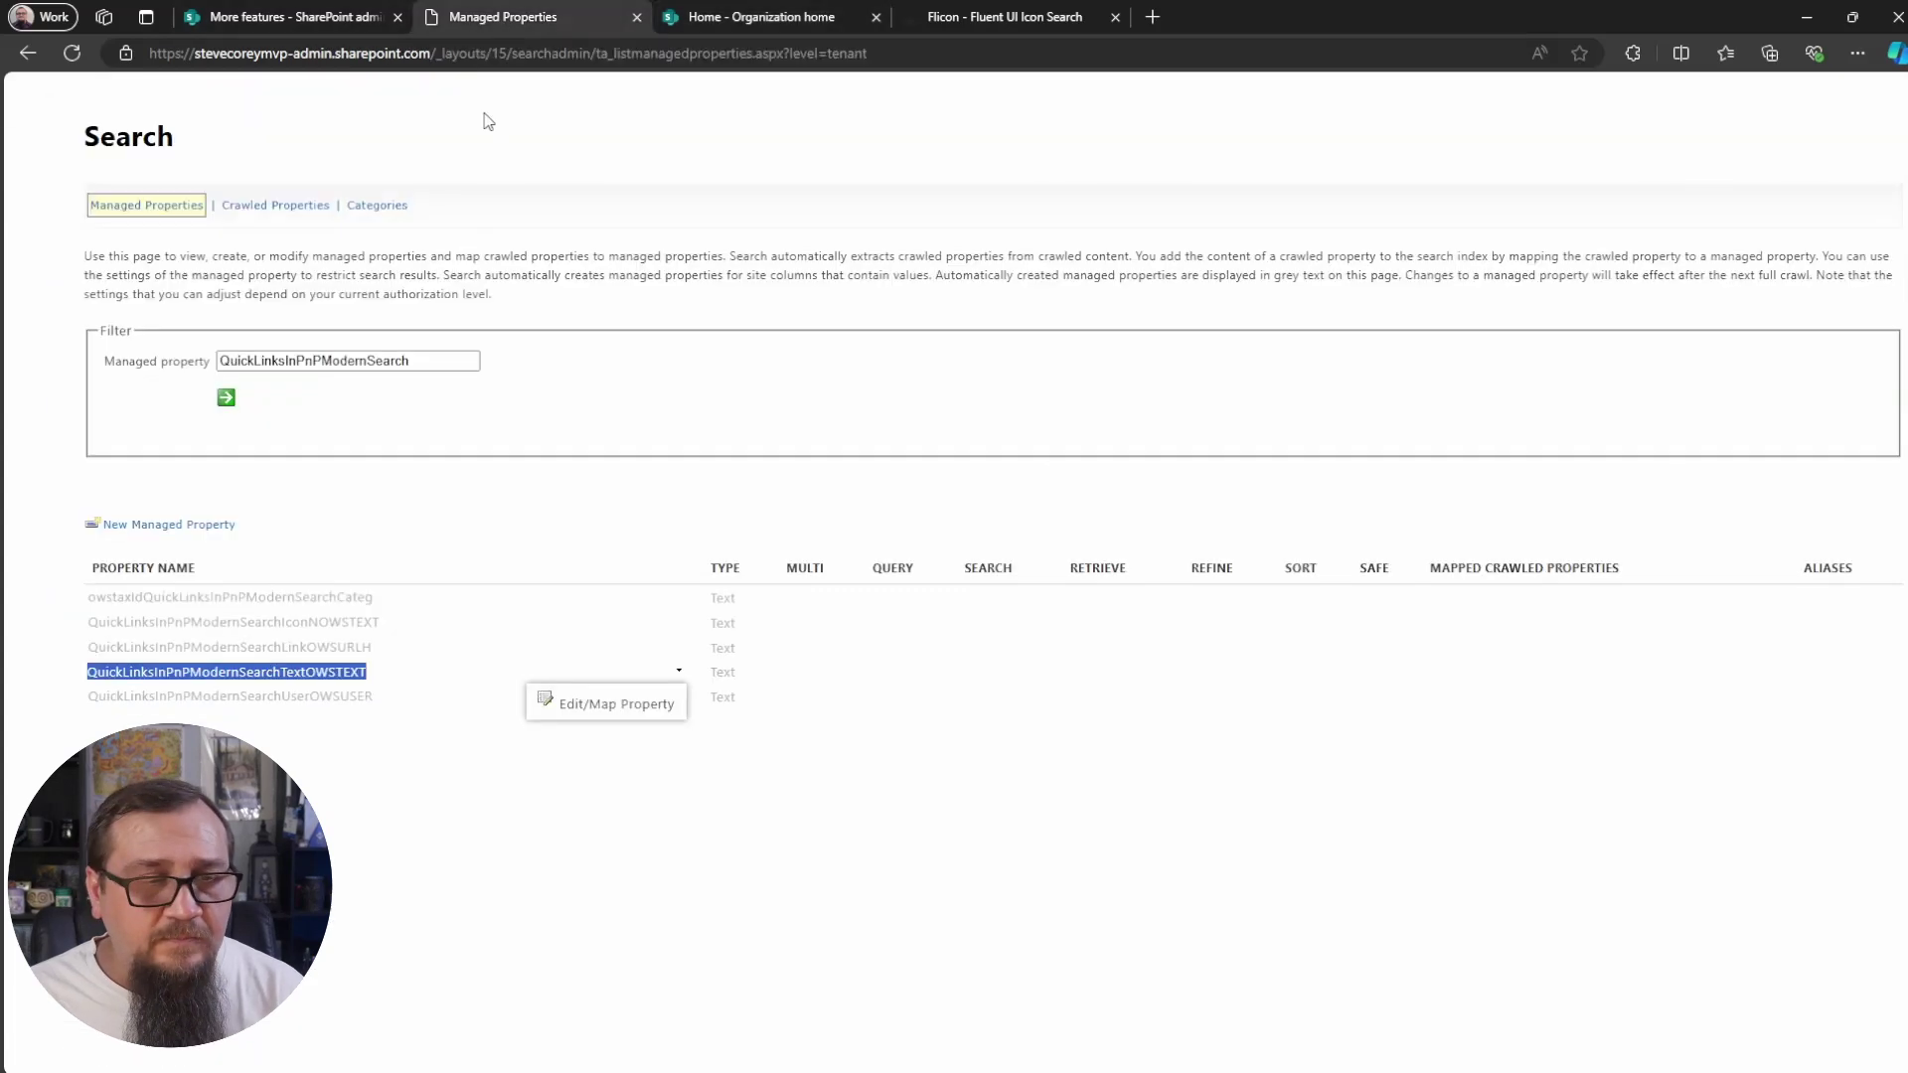
pyautogui.doubleClick(121, 700)
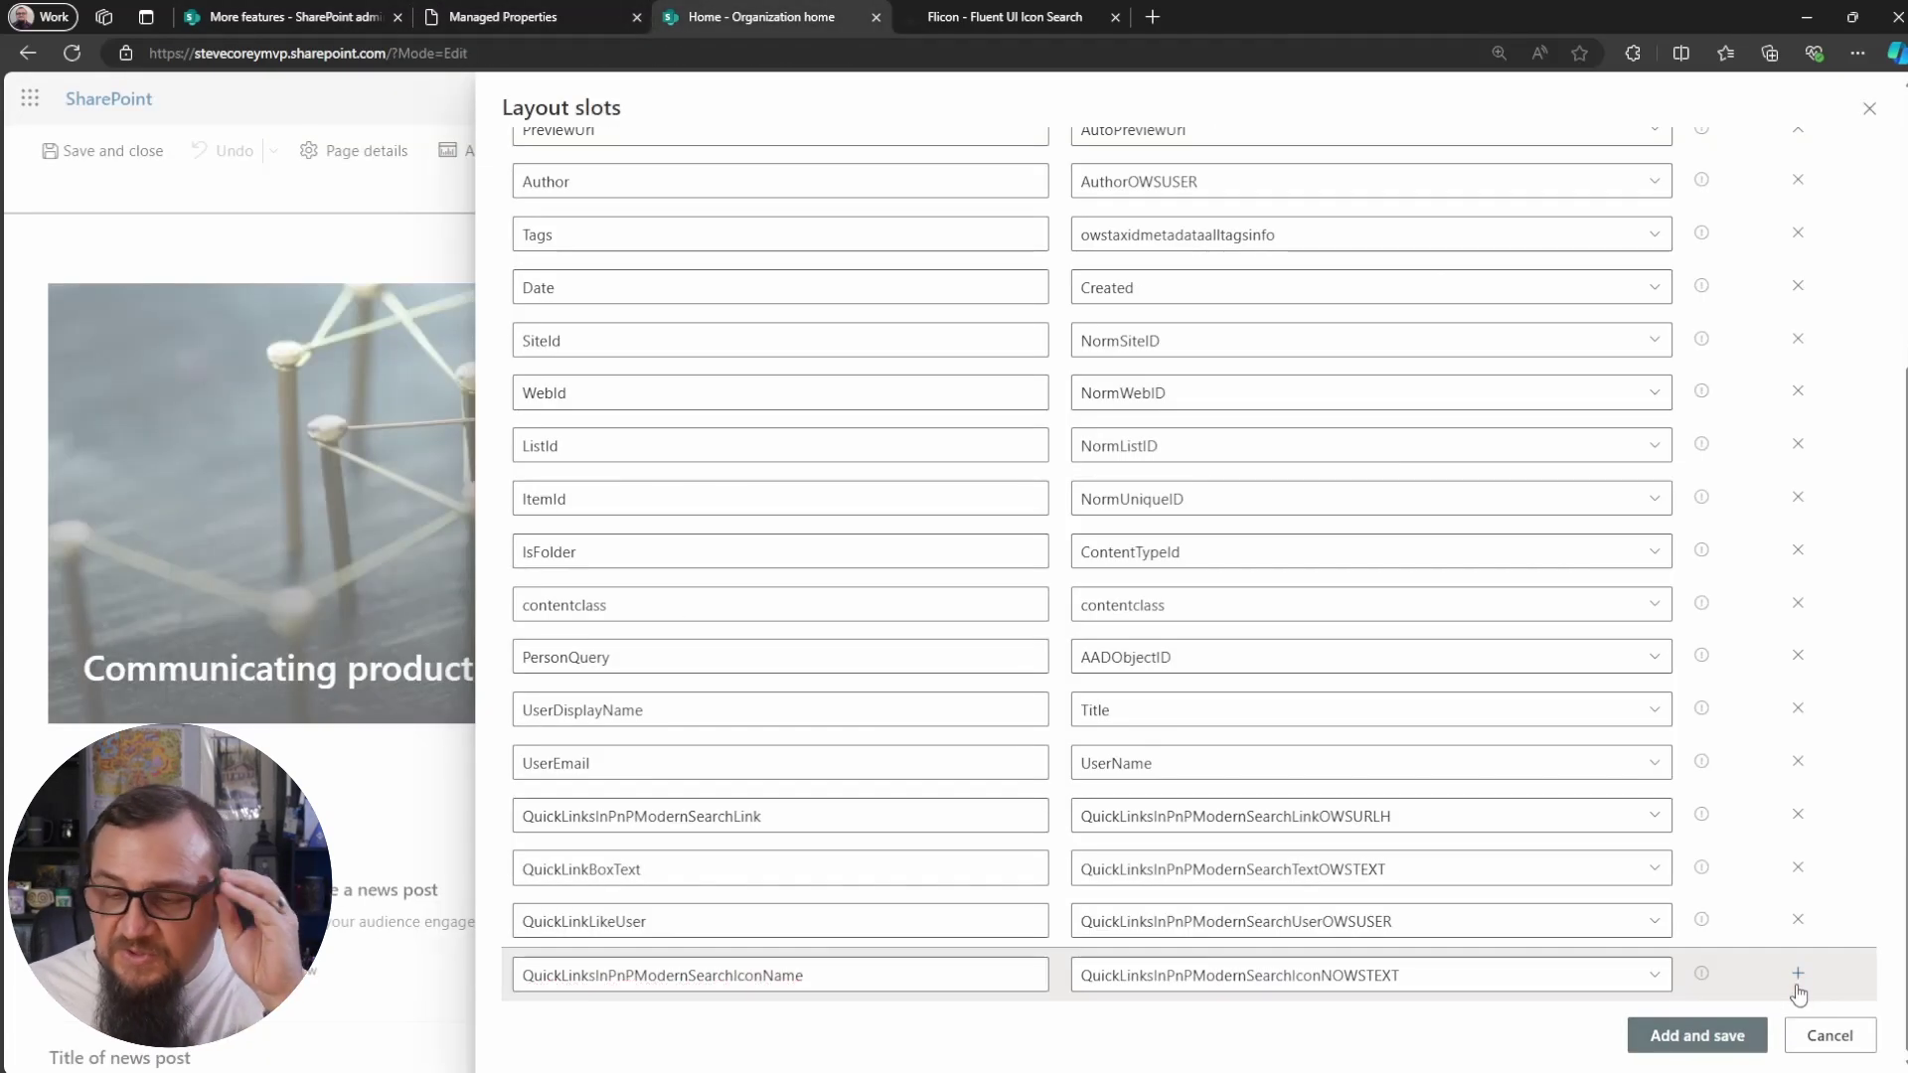
pyautogui.click(1798, 974)
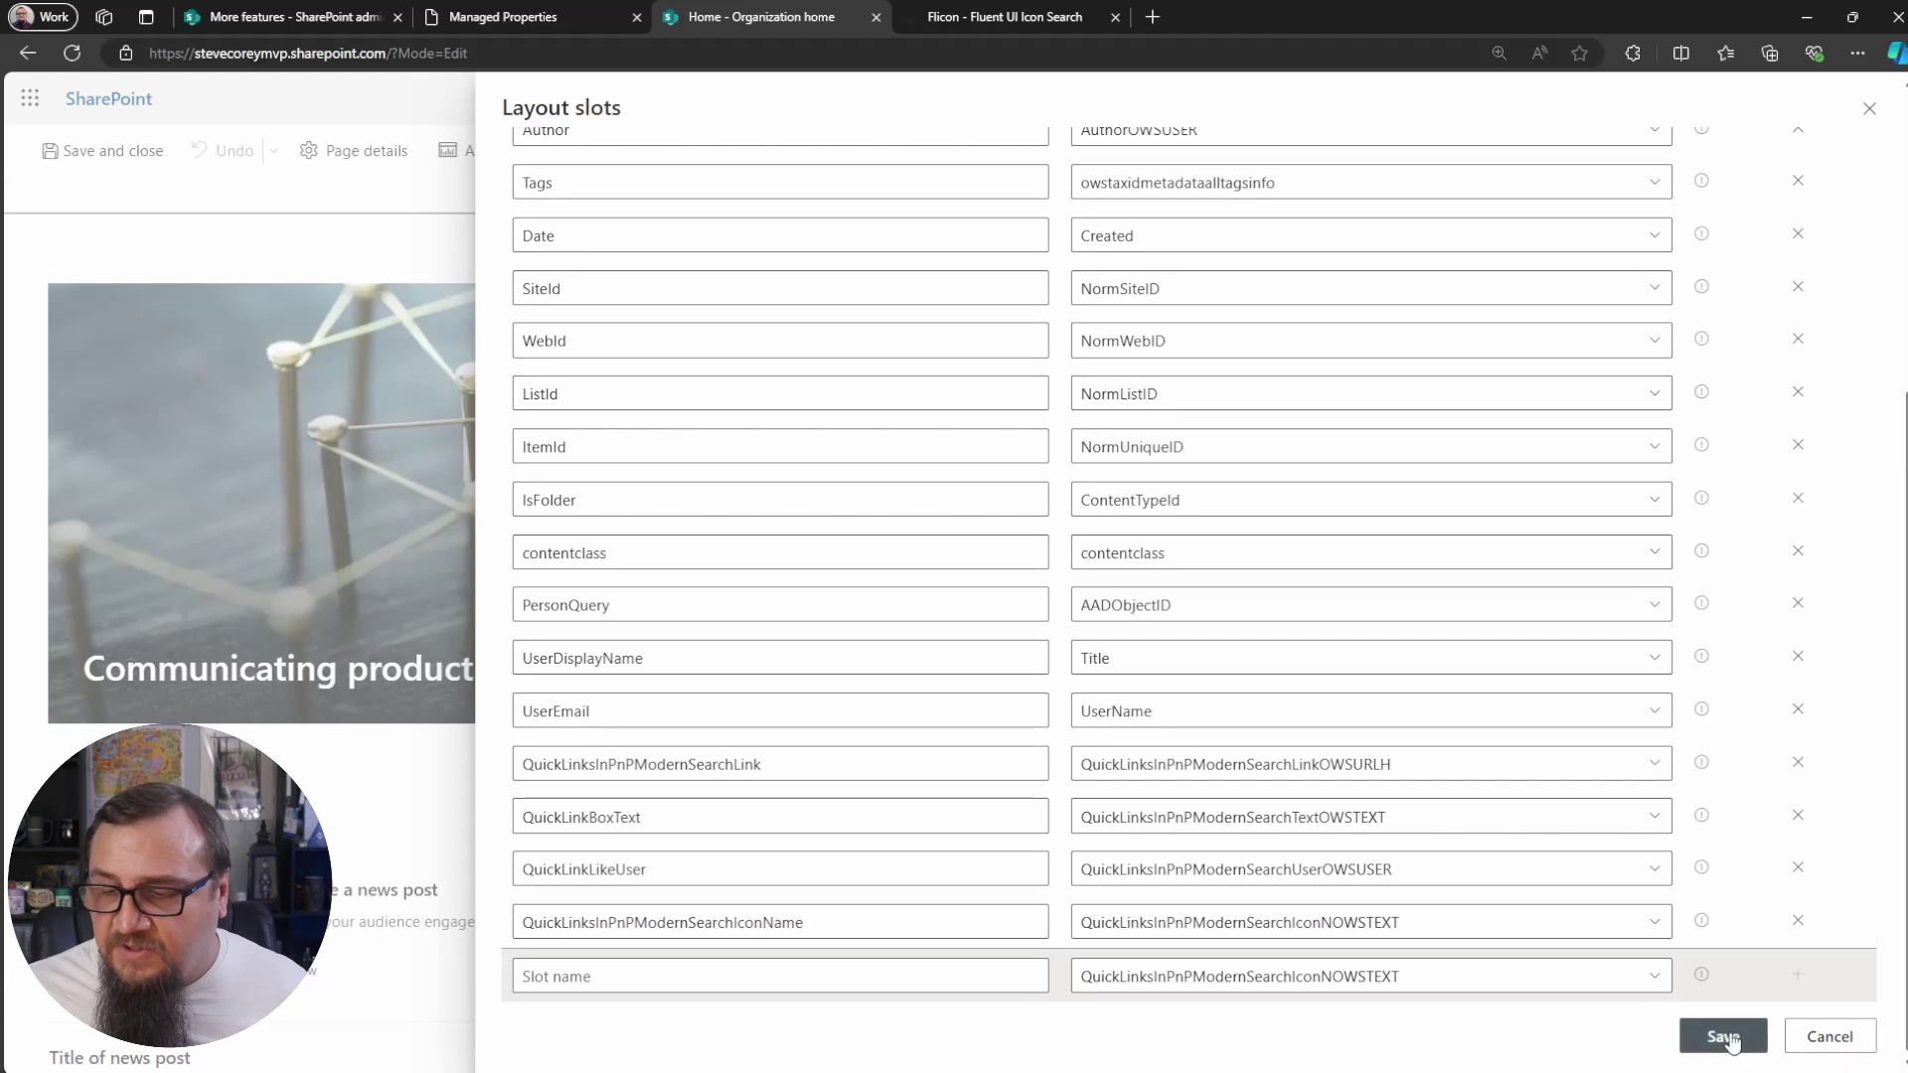
pyautogui.click(1722, 1039)
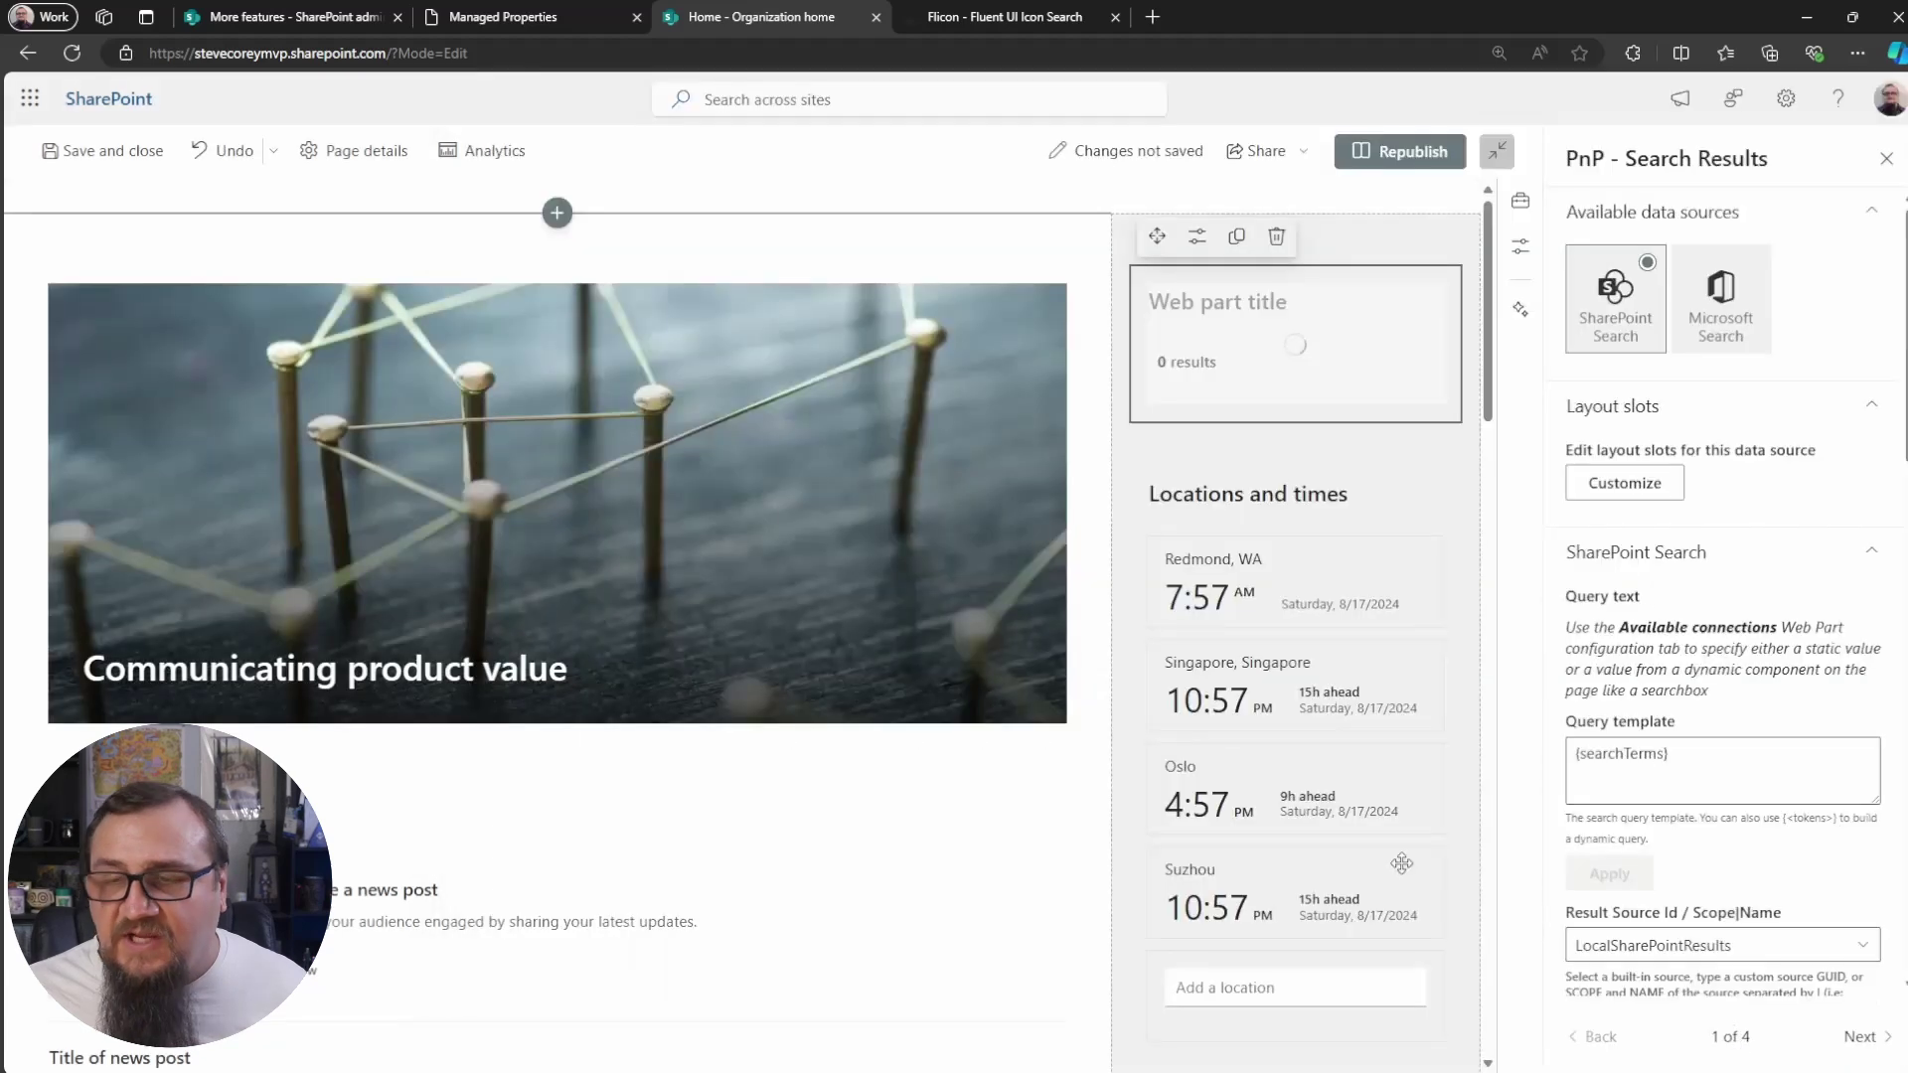
pyautogui.click(69, 157)
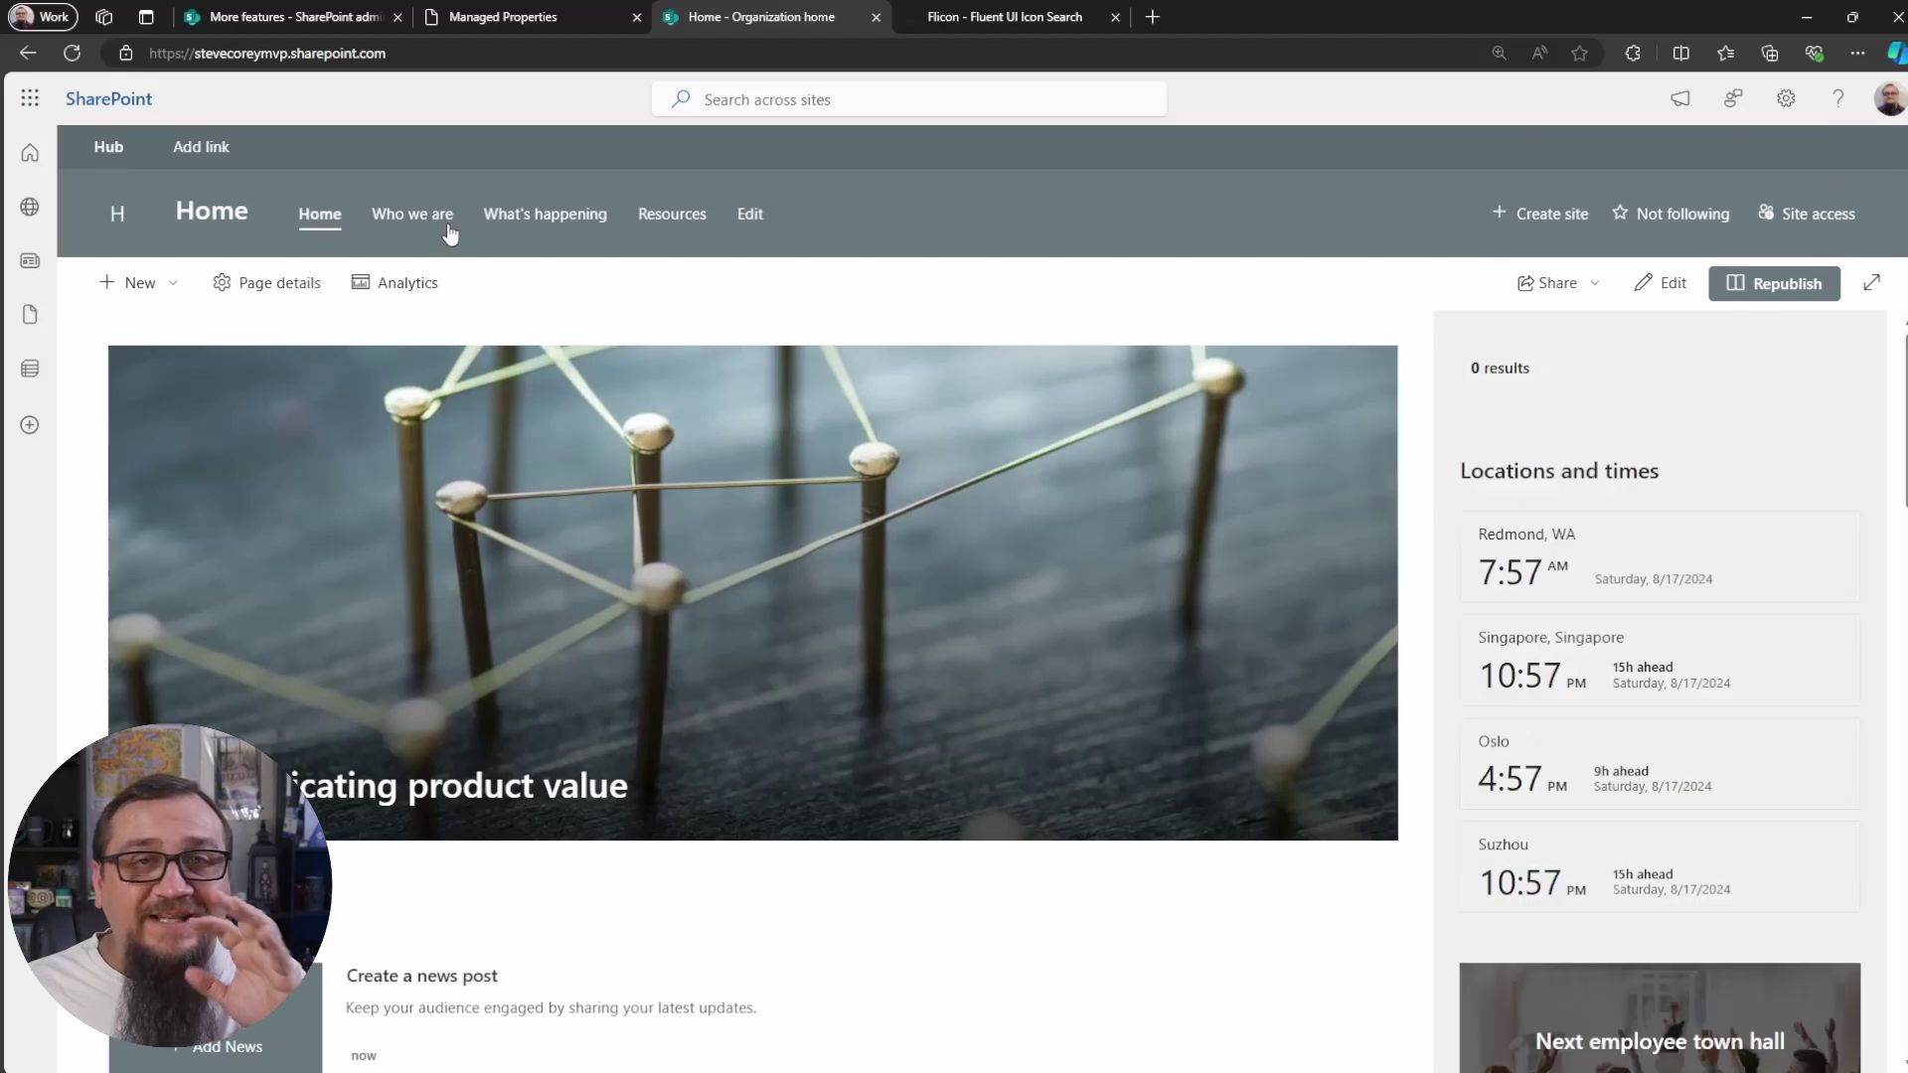
pyautogui.click(1670, 284)
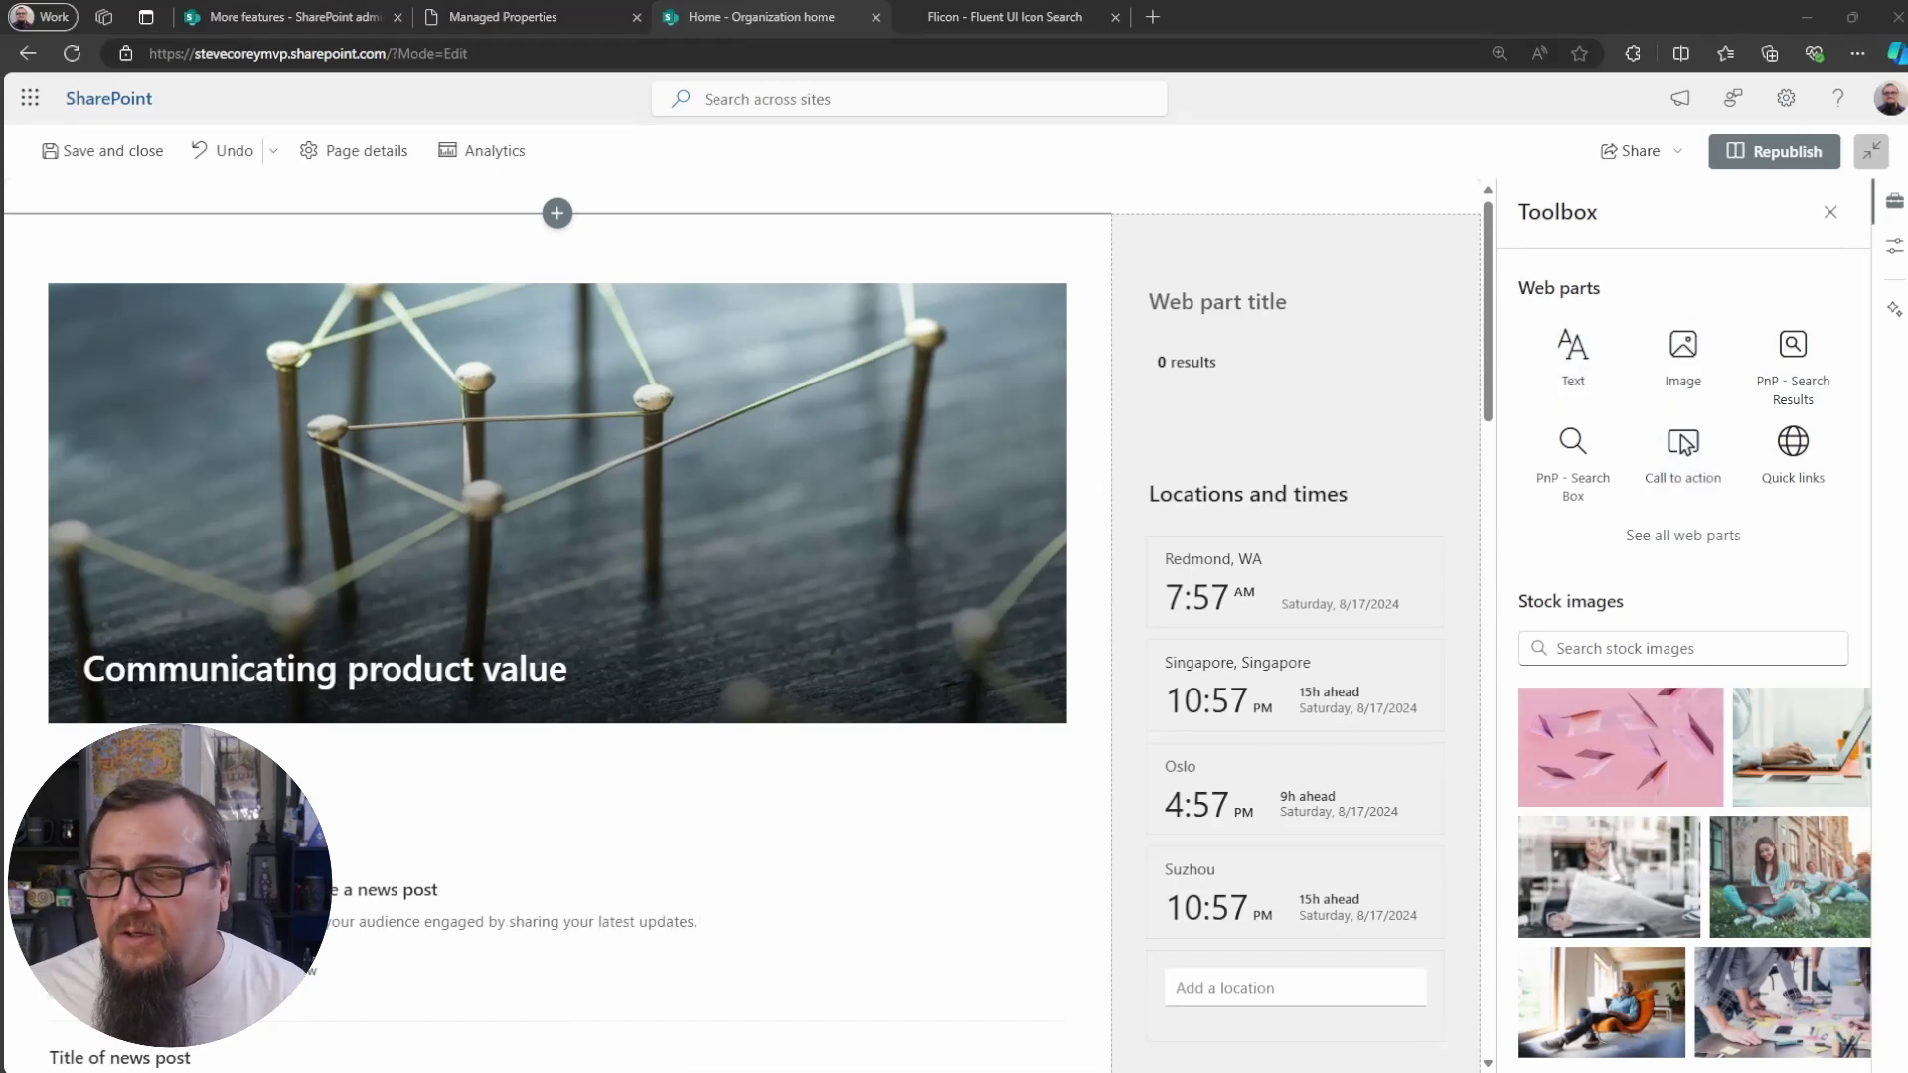
pyautogui.click(1214, 291)
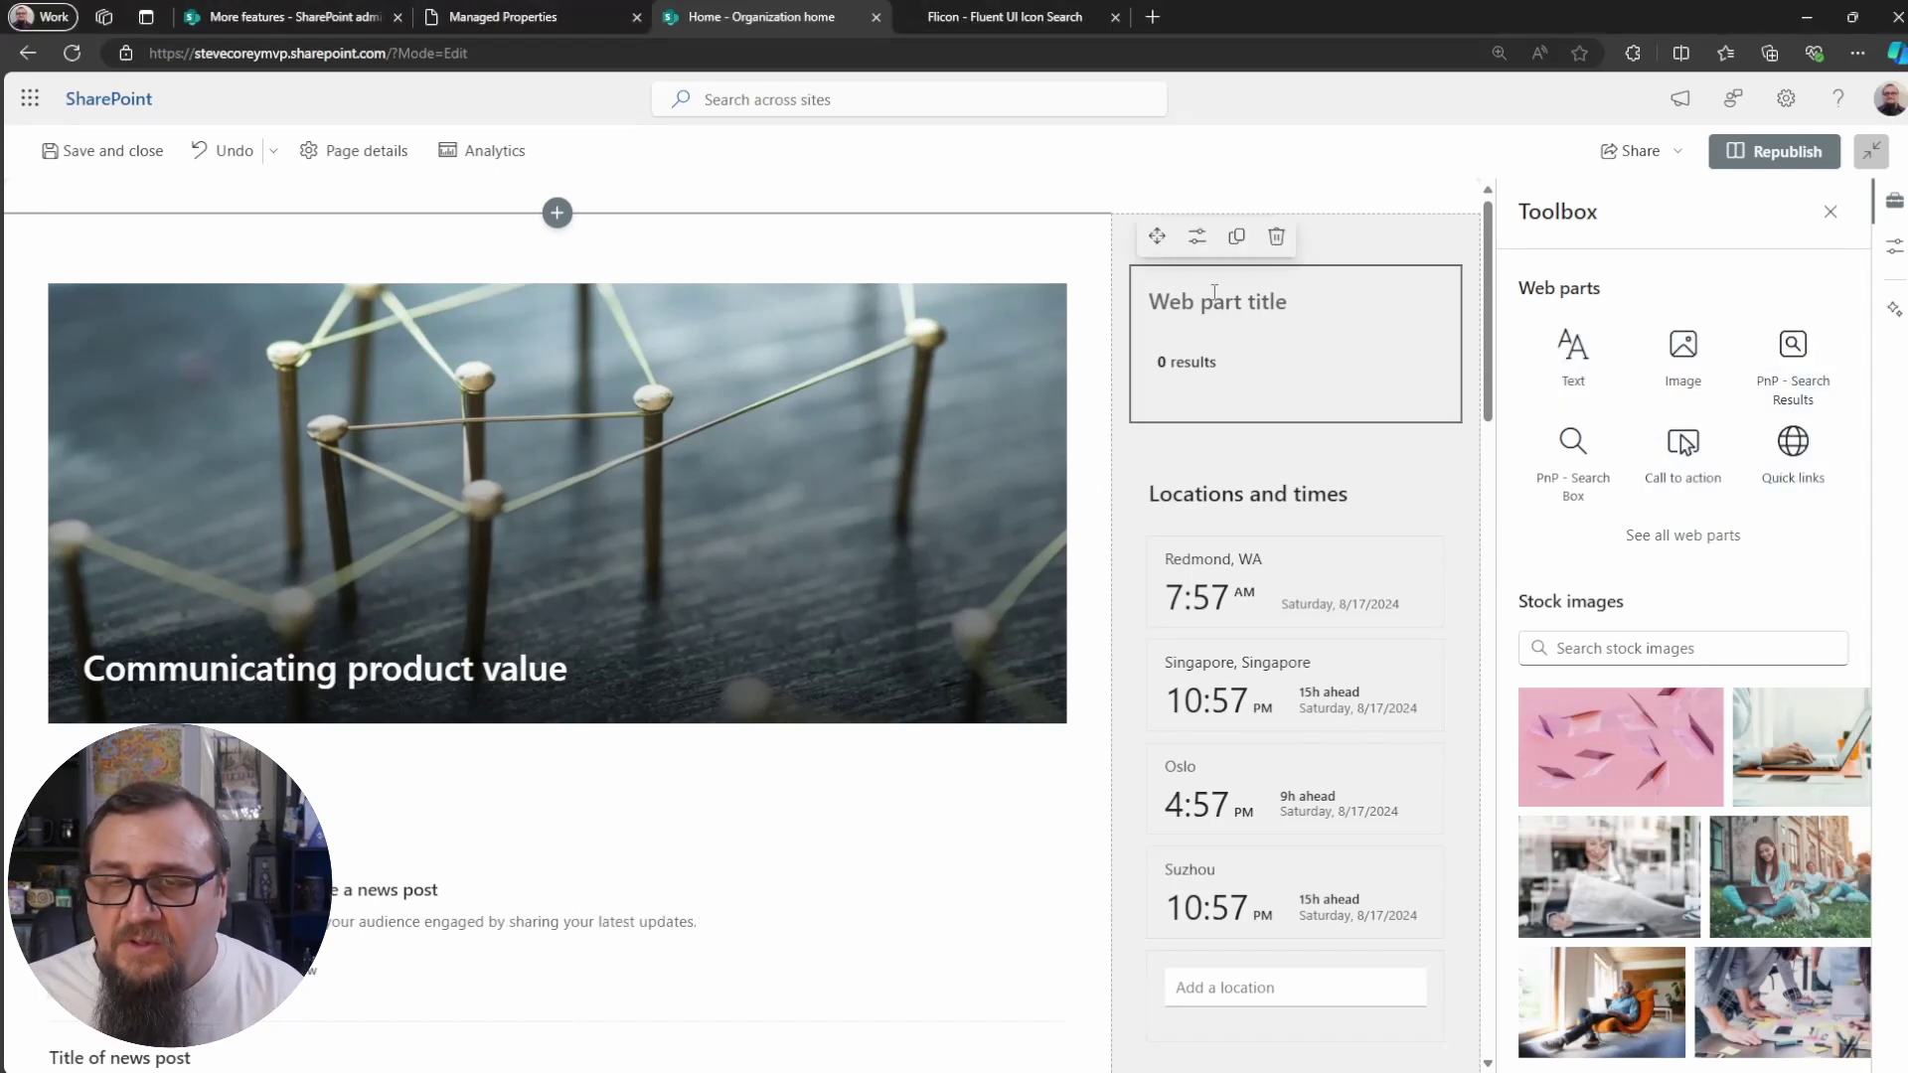
pyautogui.click(1197, 235)
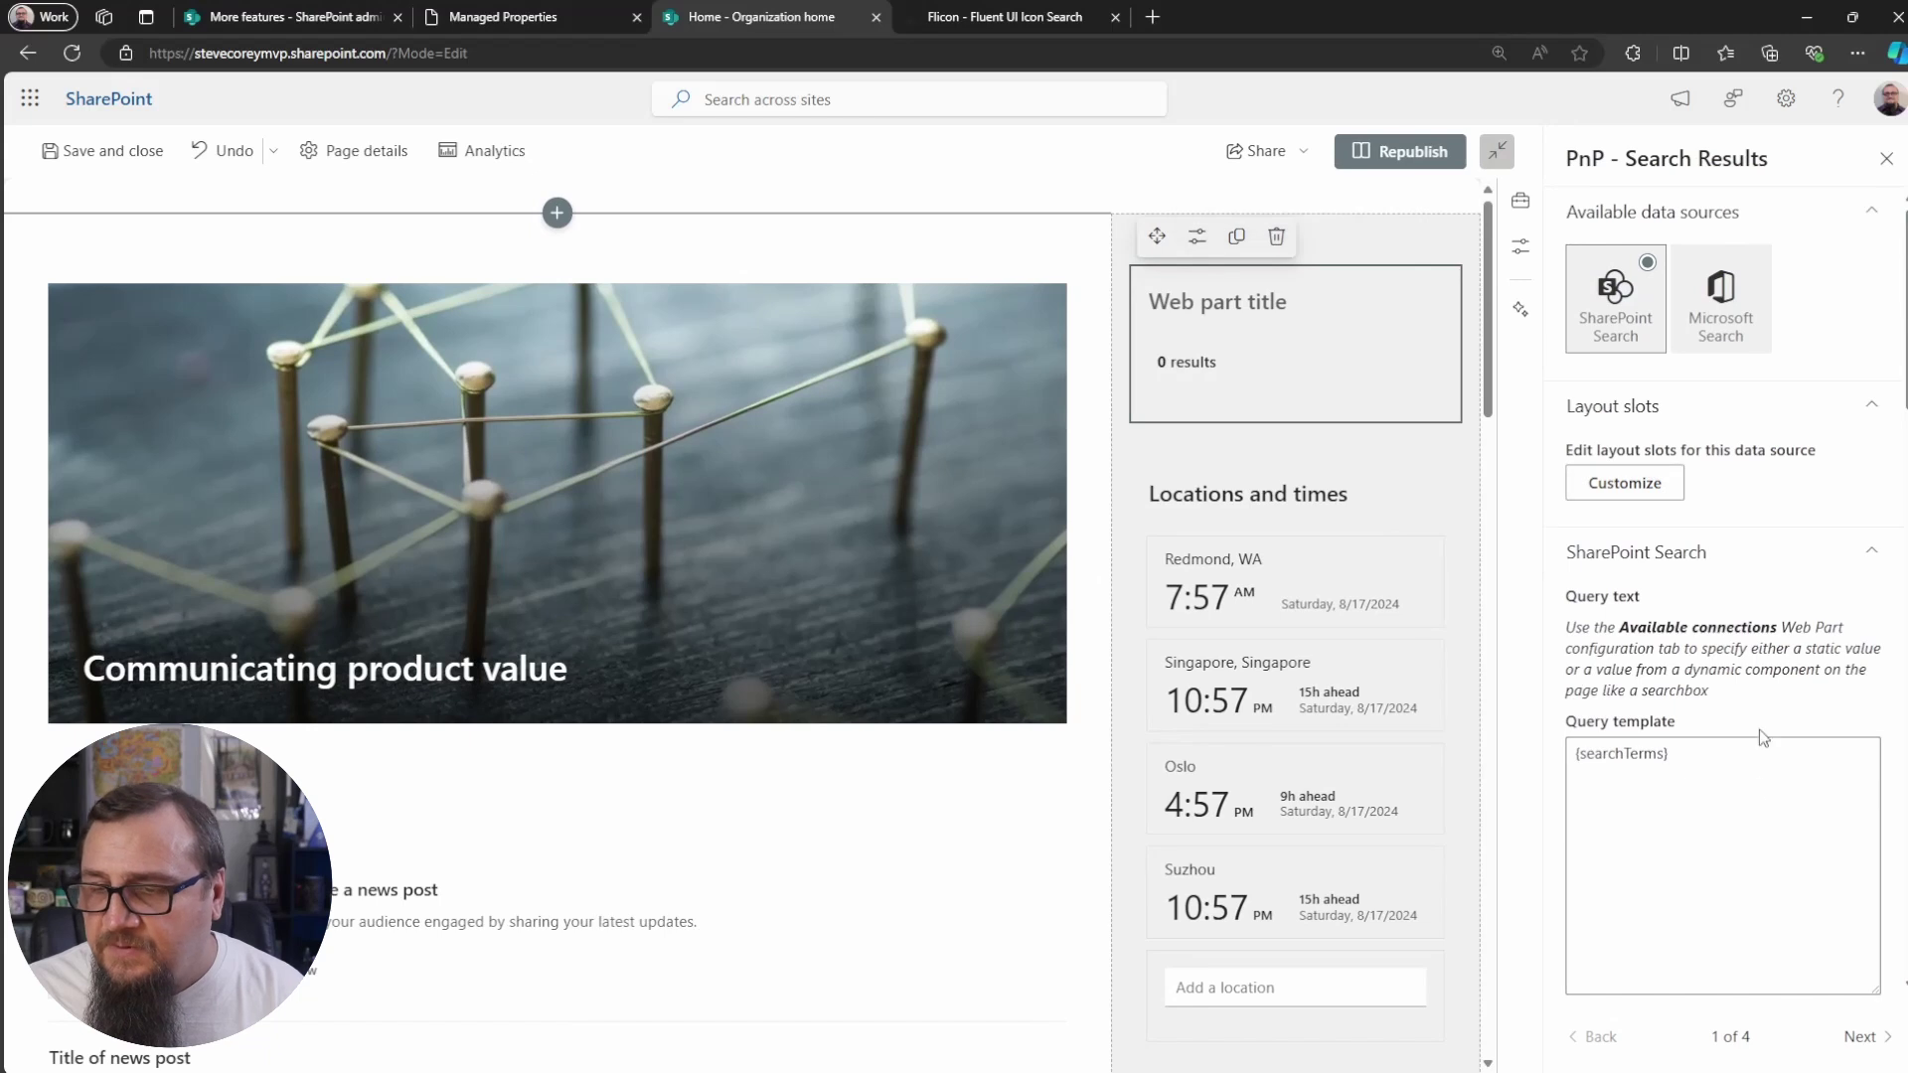
pyautogui.scroll(-1, 1782, 872)
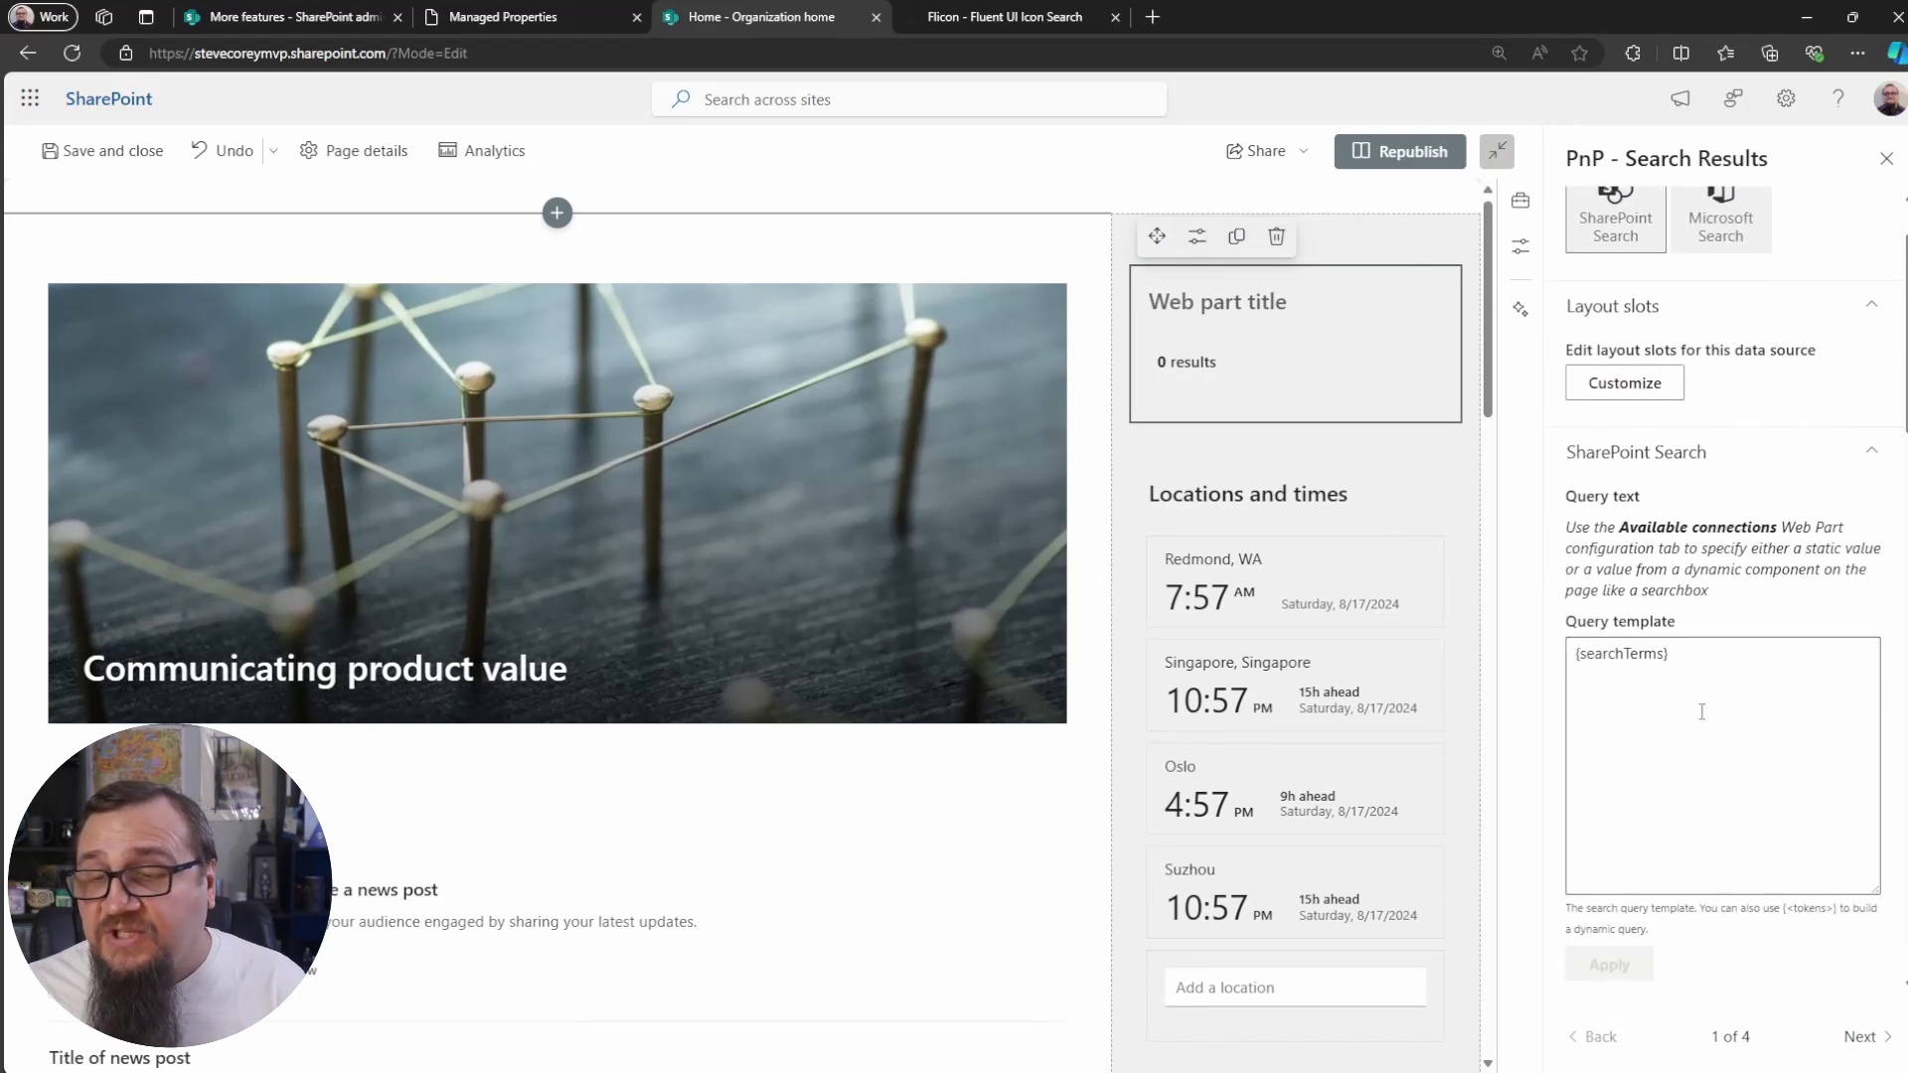
pyautogui.click(1734, 682)
pyautogui.hotkey('ctrl', 'a')
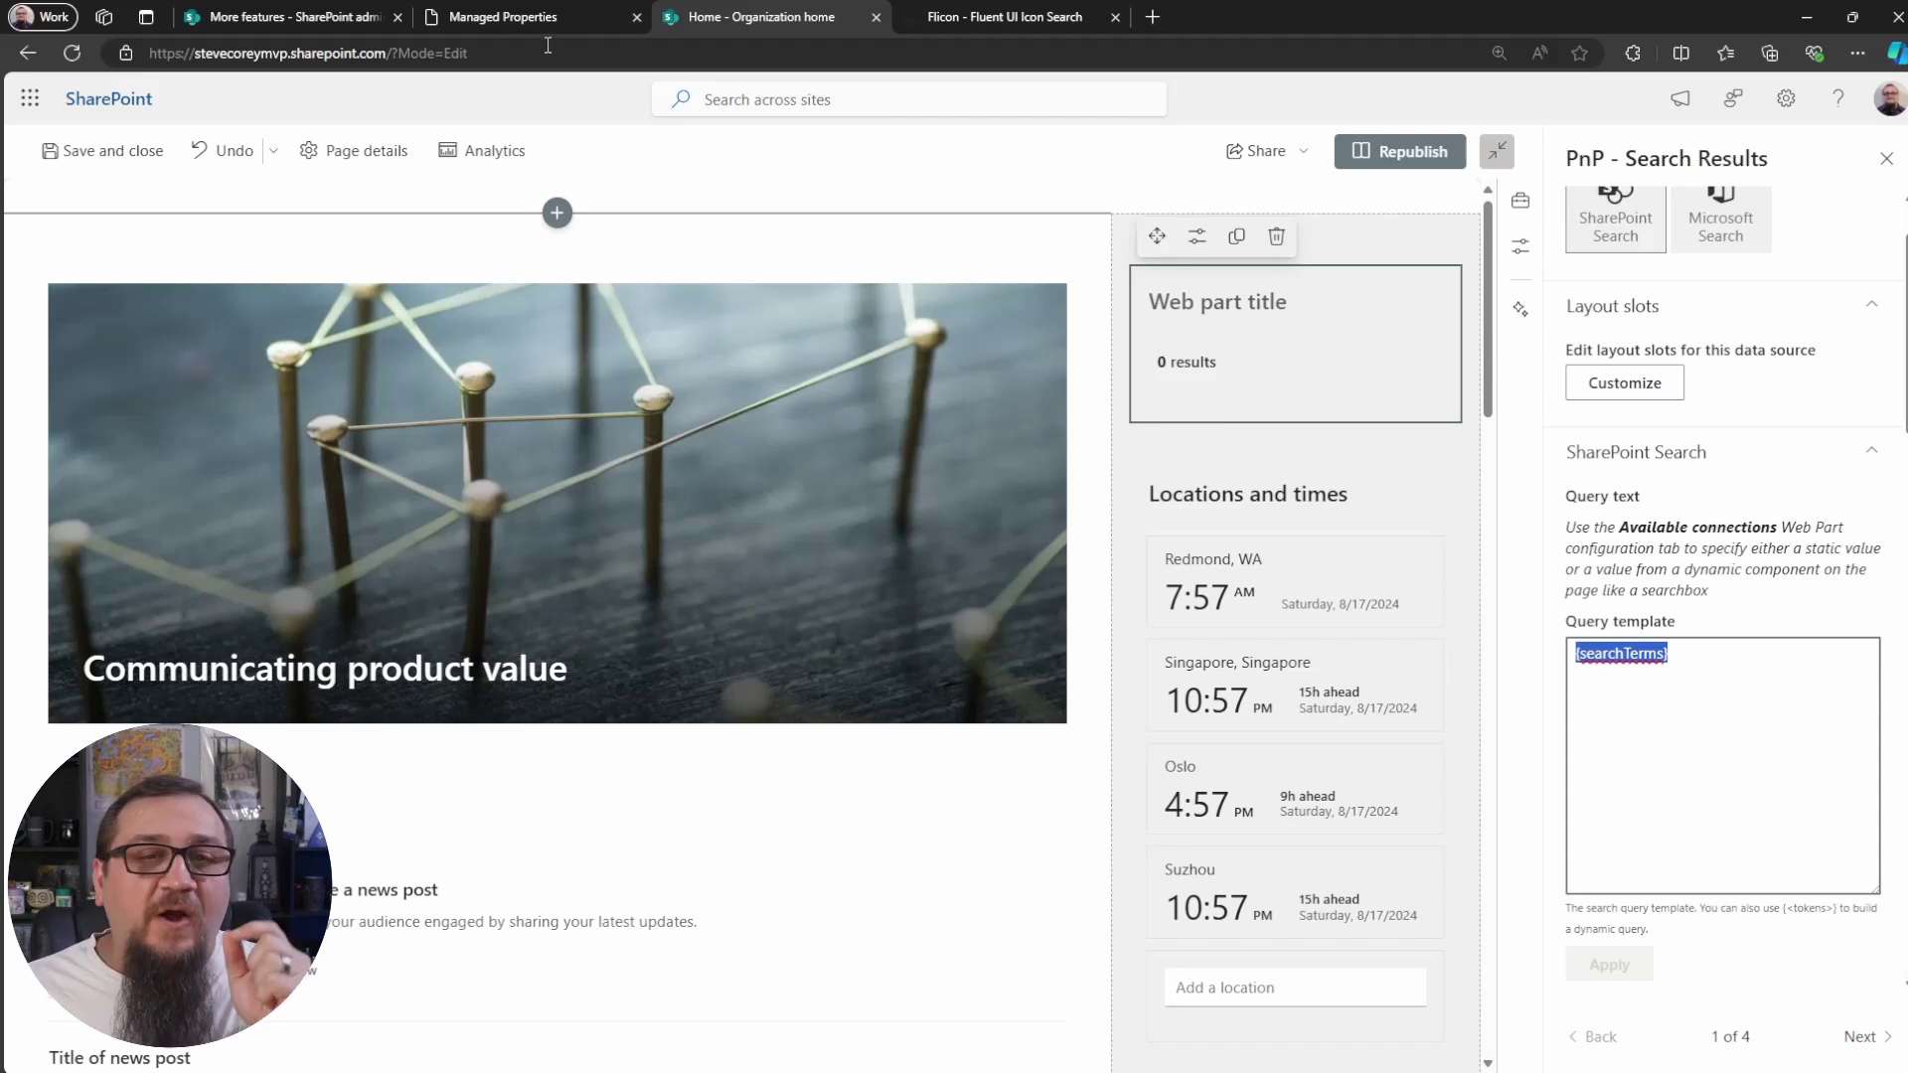
pyautogui.click(573, 8)
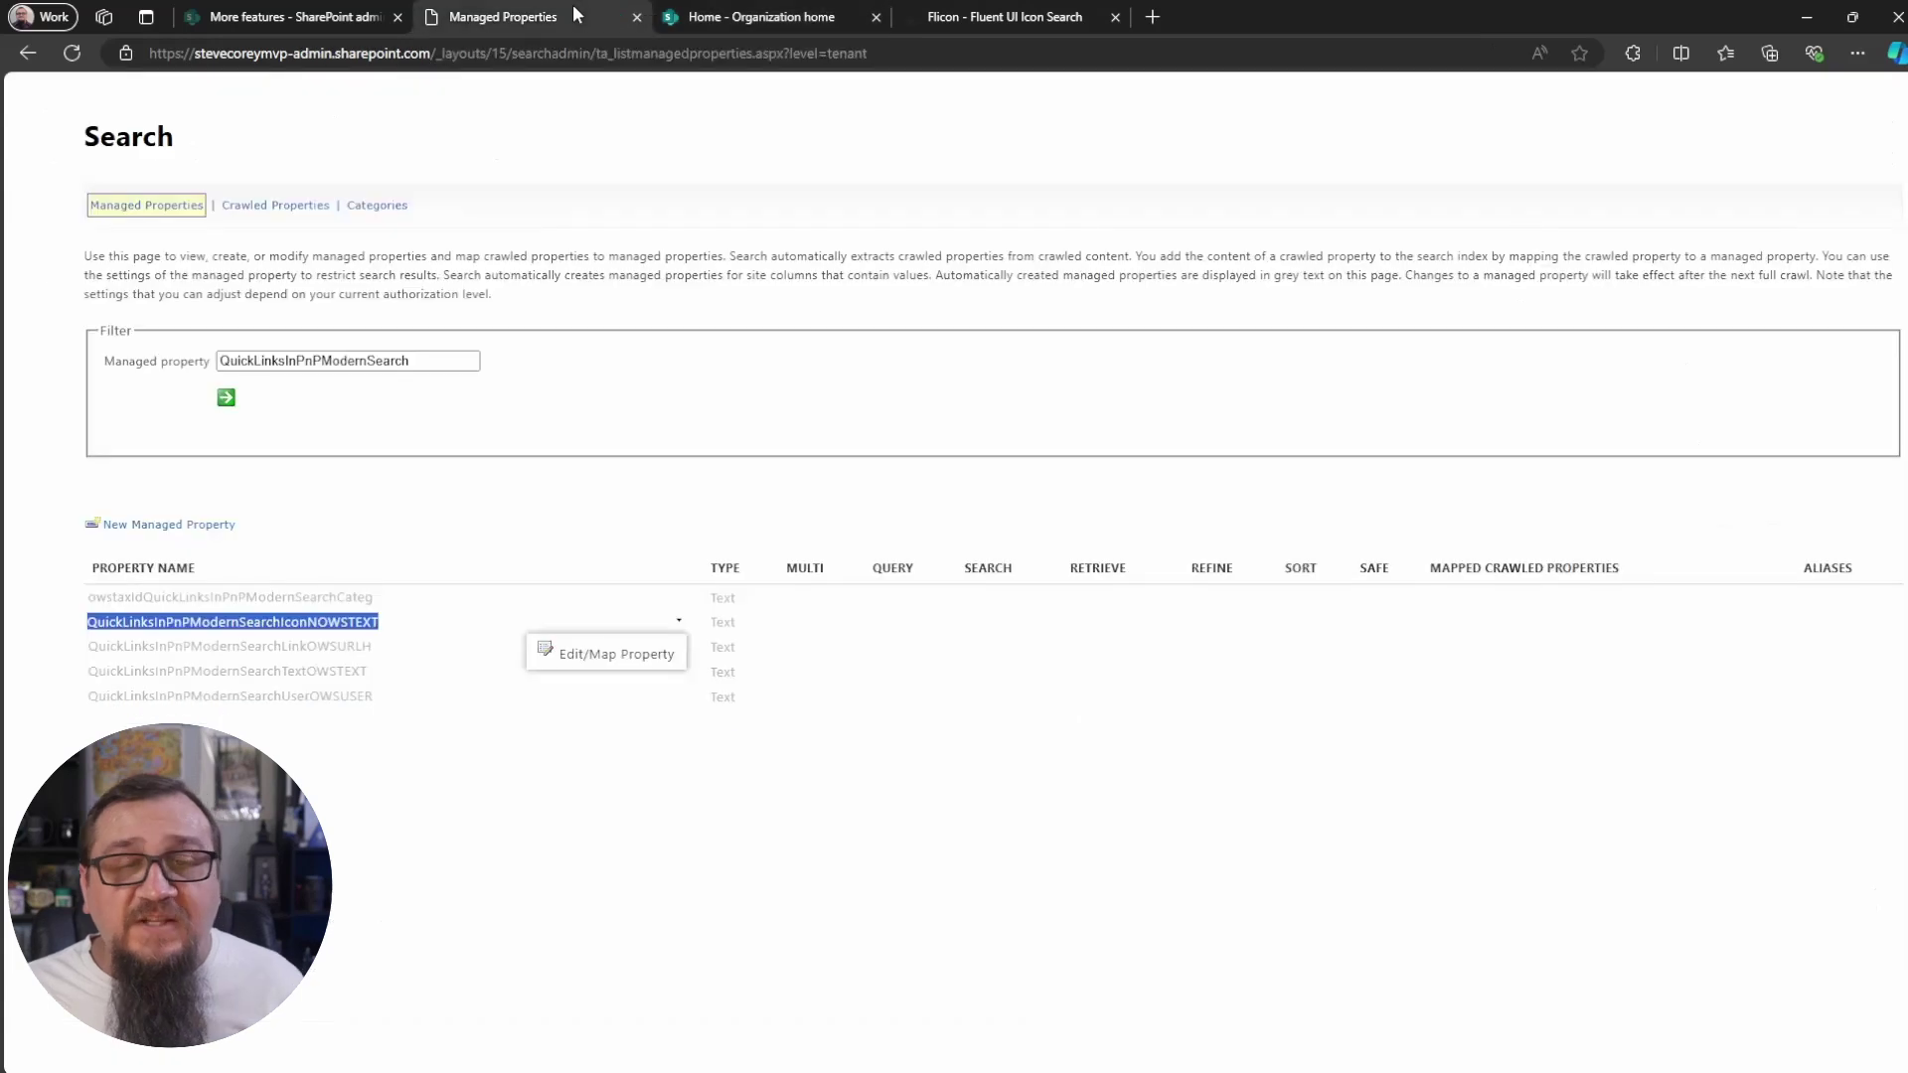
pyautogui.click(1006, 17)
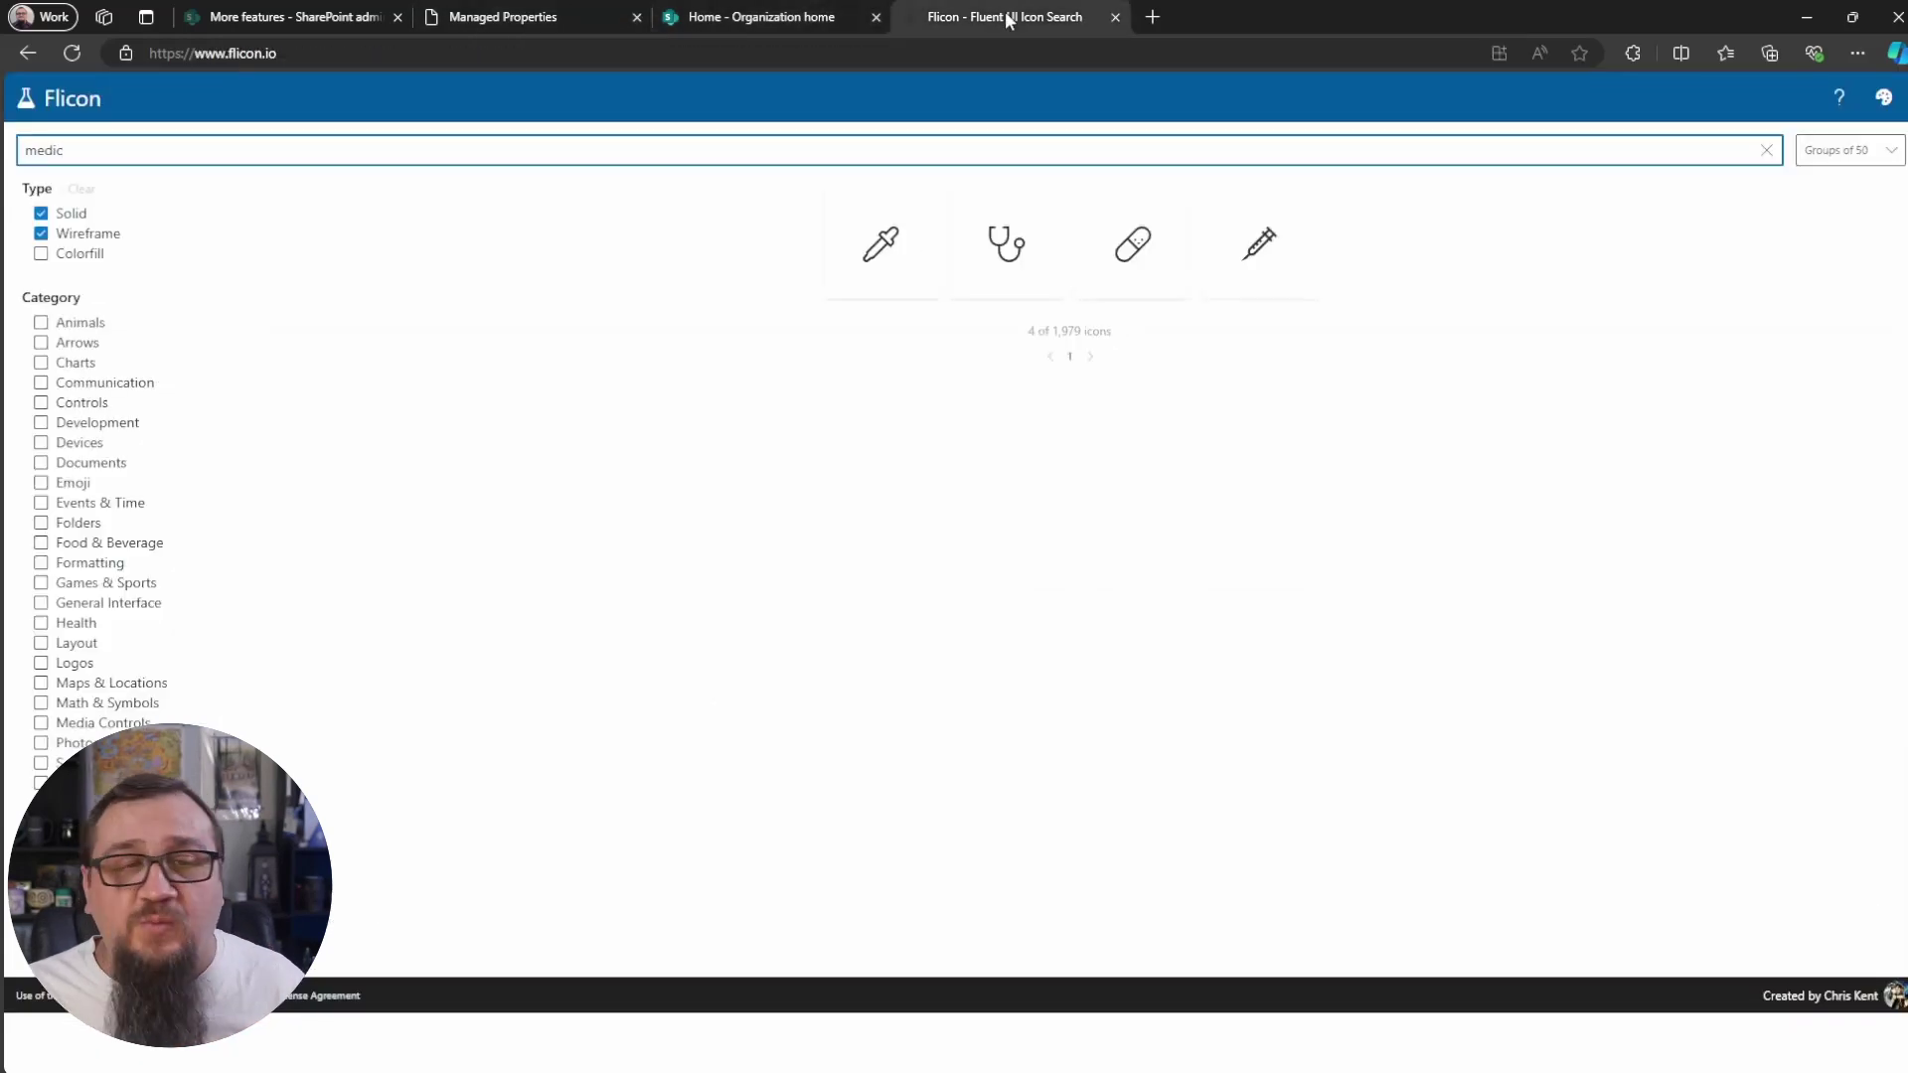
pyautogui.click(810, 18)
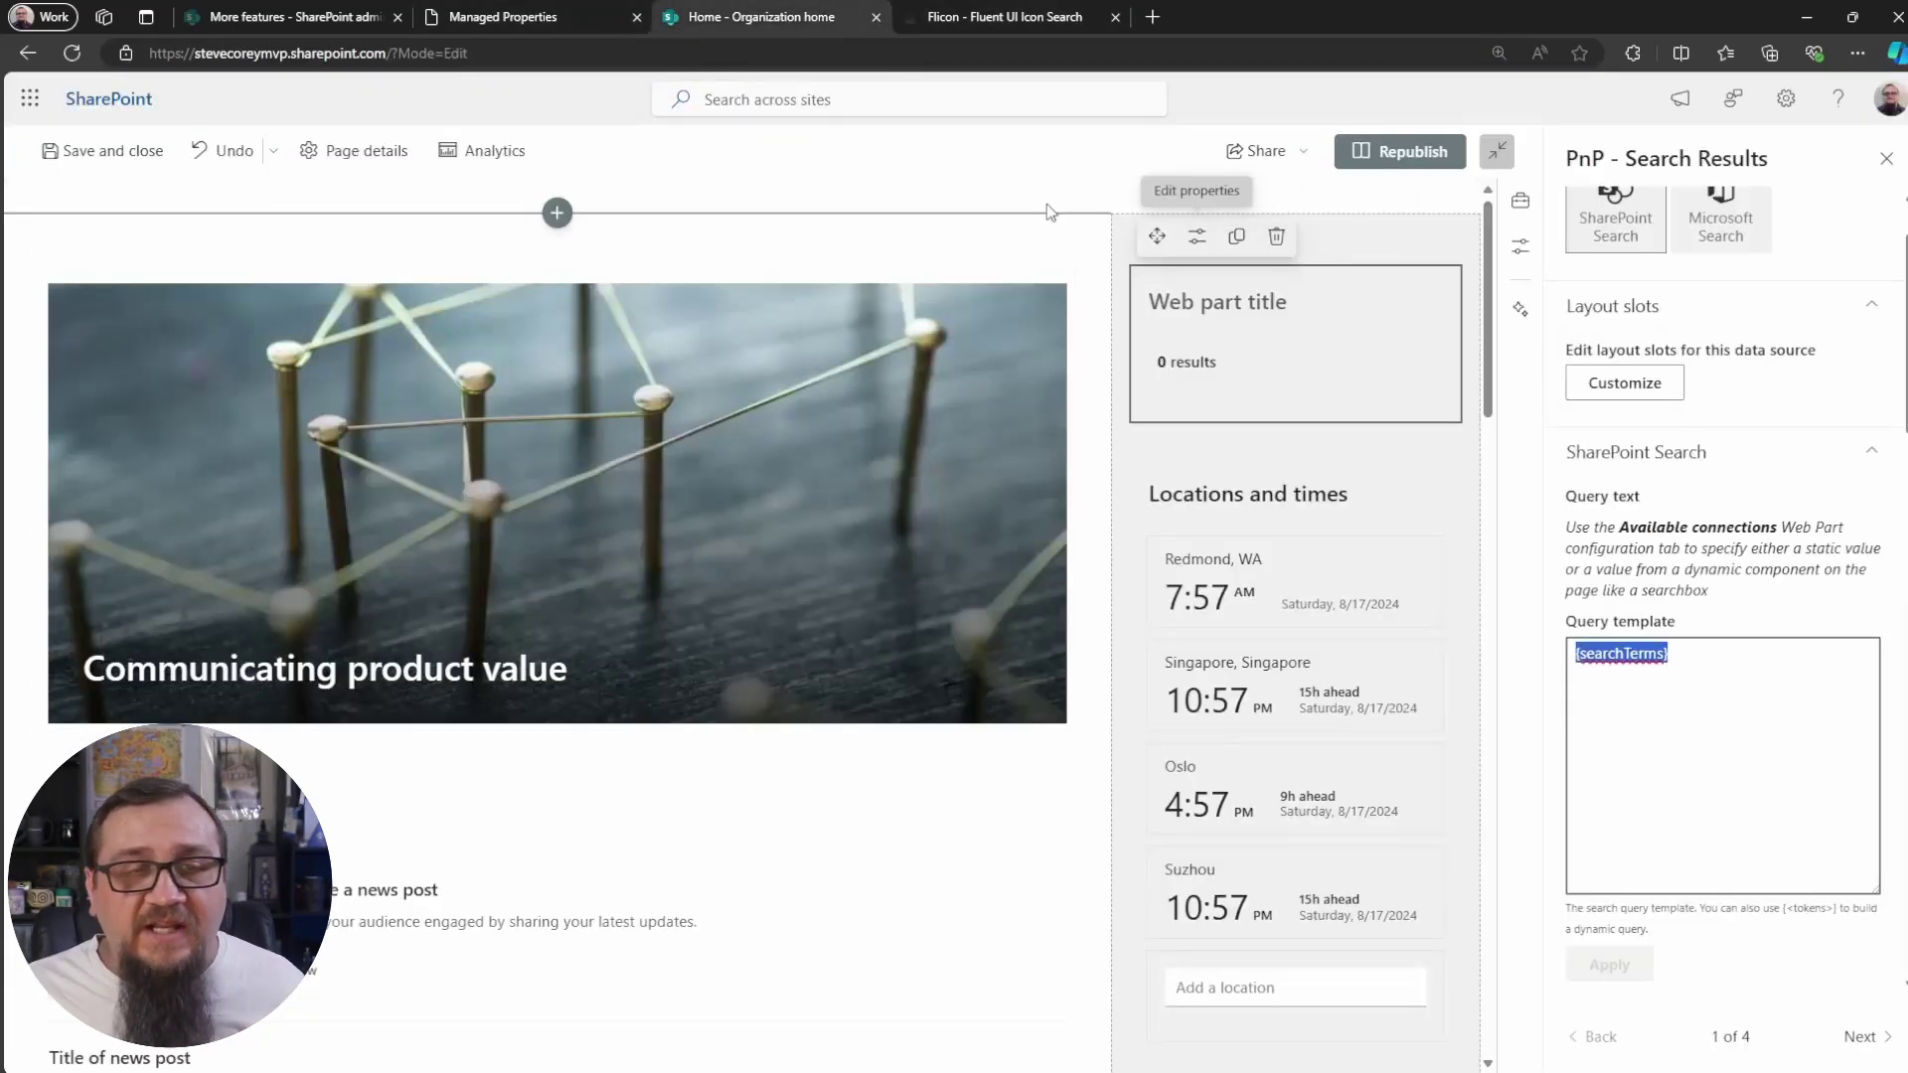
pyautogui.click(144, 162)
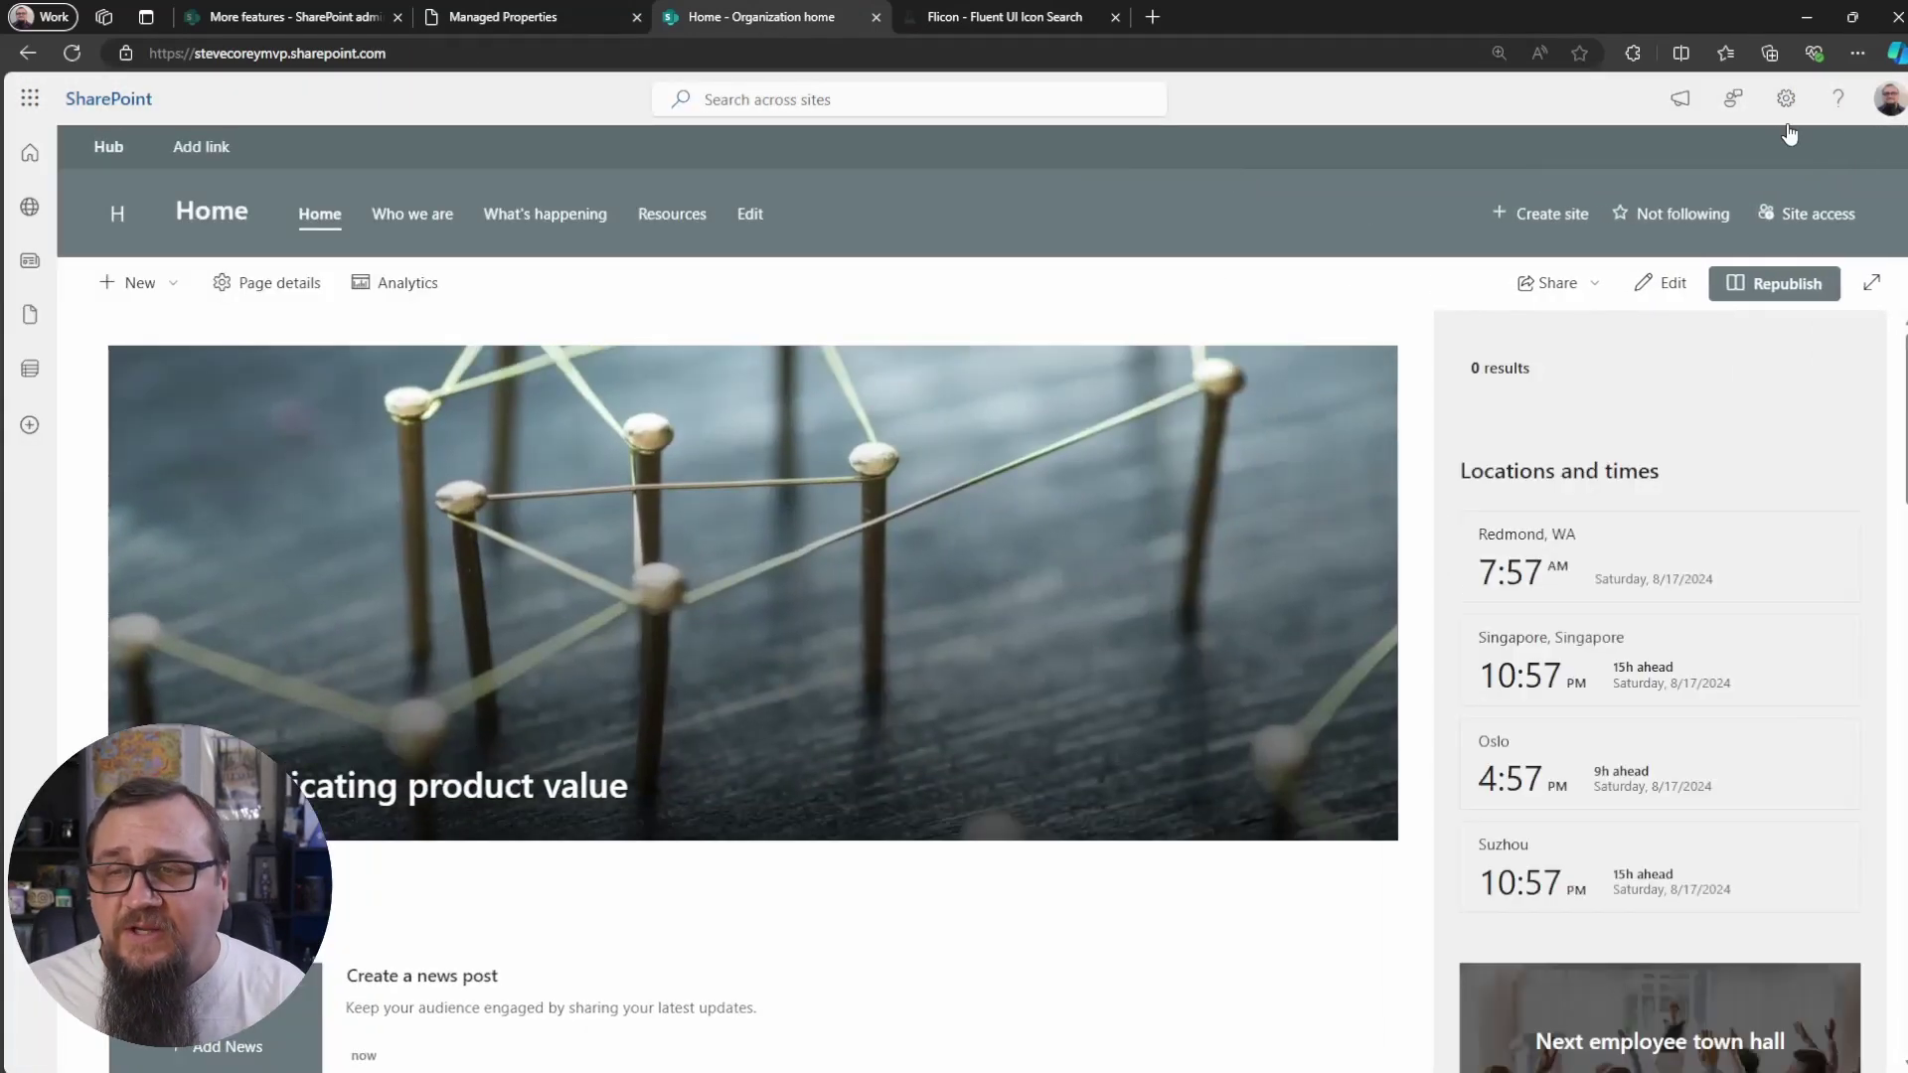
# Open the Quick Link content type from the Quick Links list's settings and copy its content type ID from the page address.
pyautogui.click(1795, 99)
pyautogui.click(1630, 312)
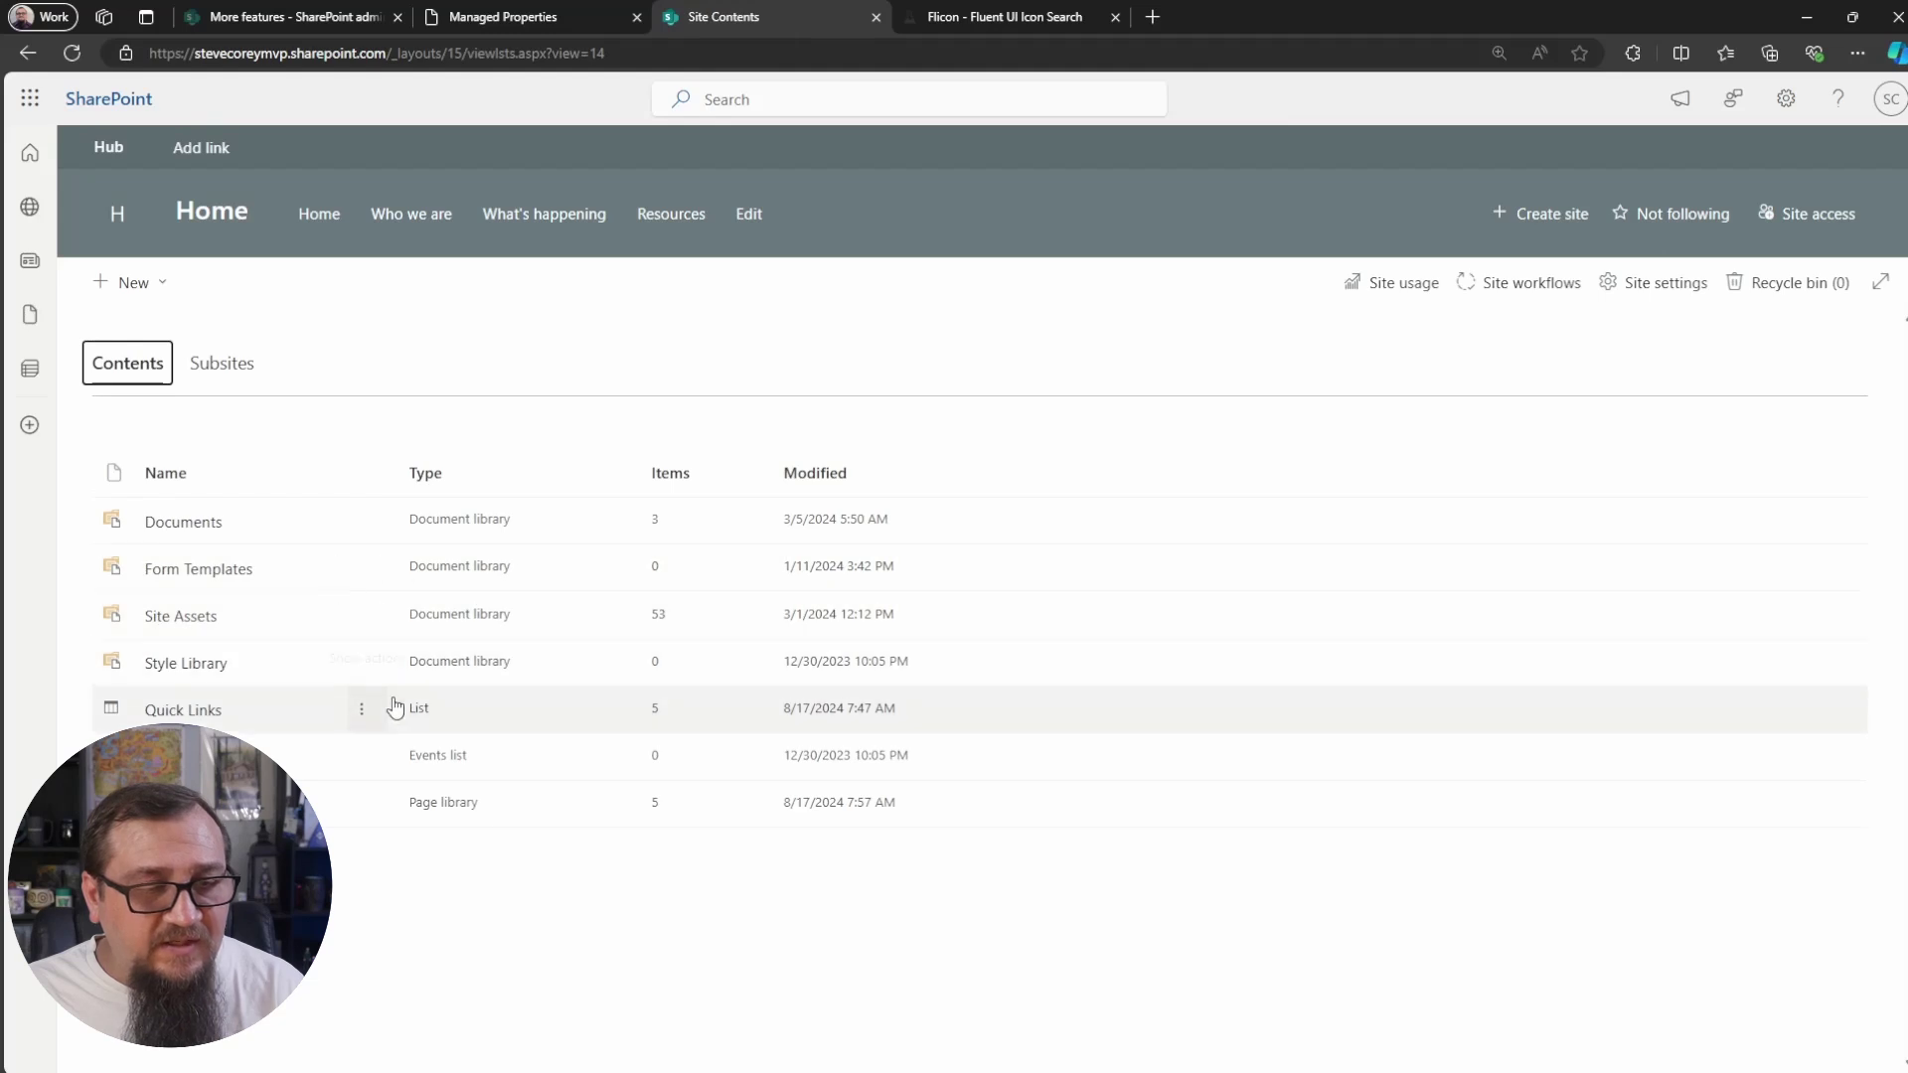
pyautogui.click(358, 718)
pyautogui.click(394, 794)
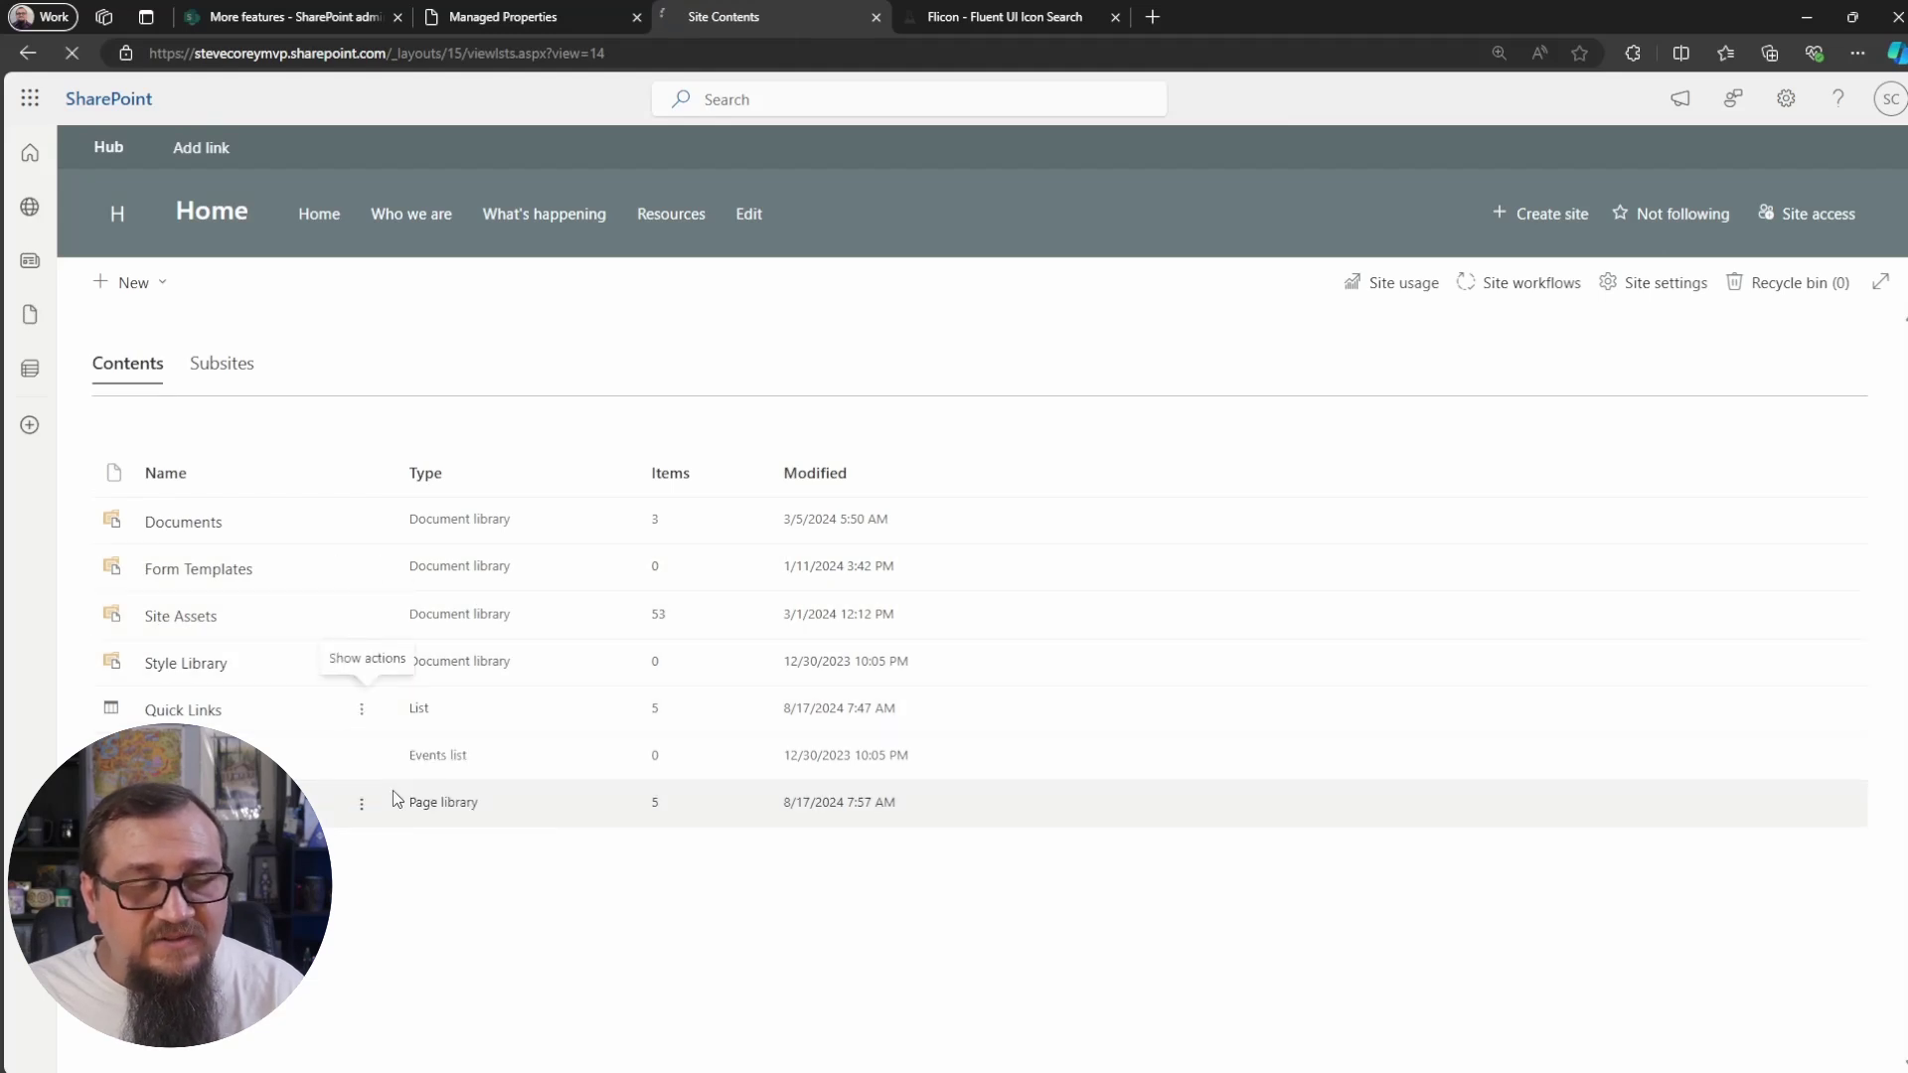
pyautogui.scroll(-2, 291, 644)
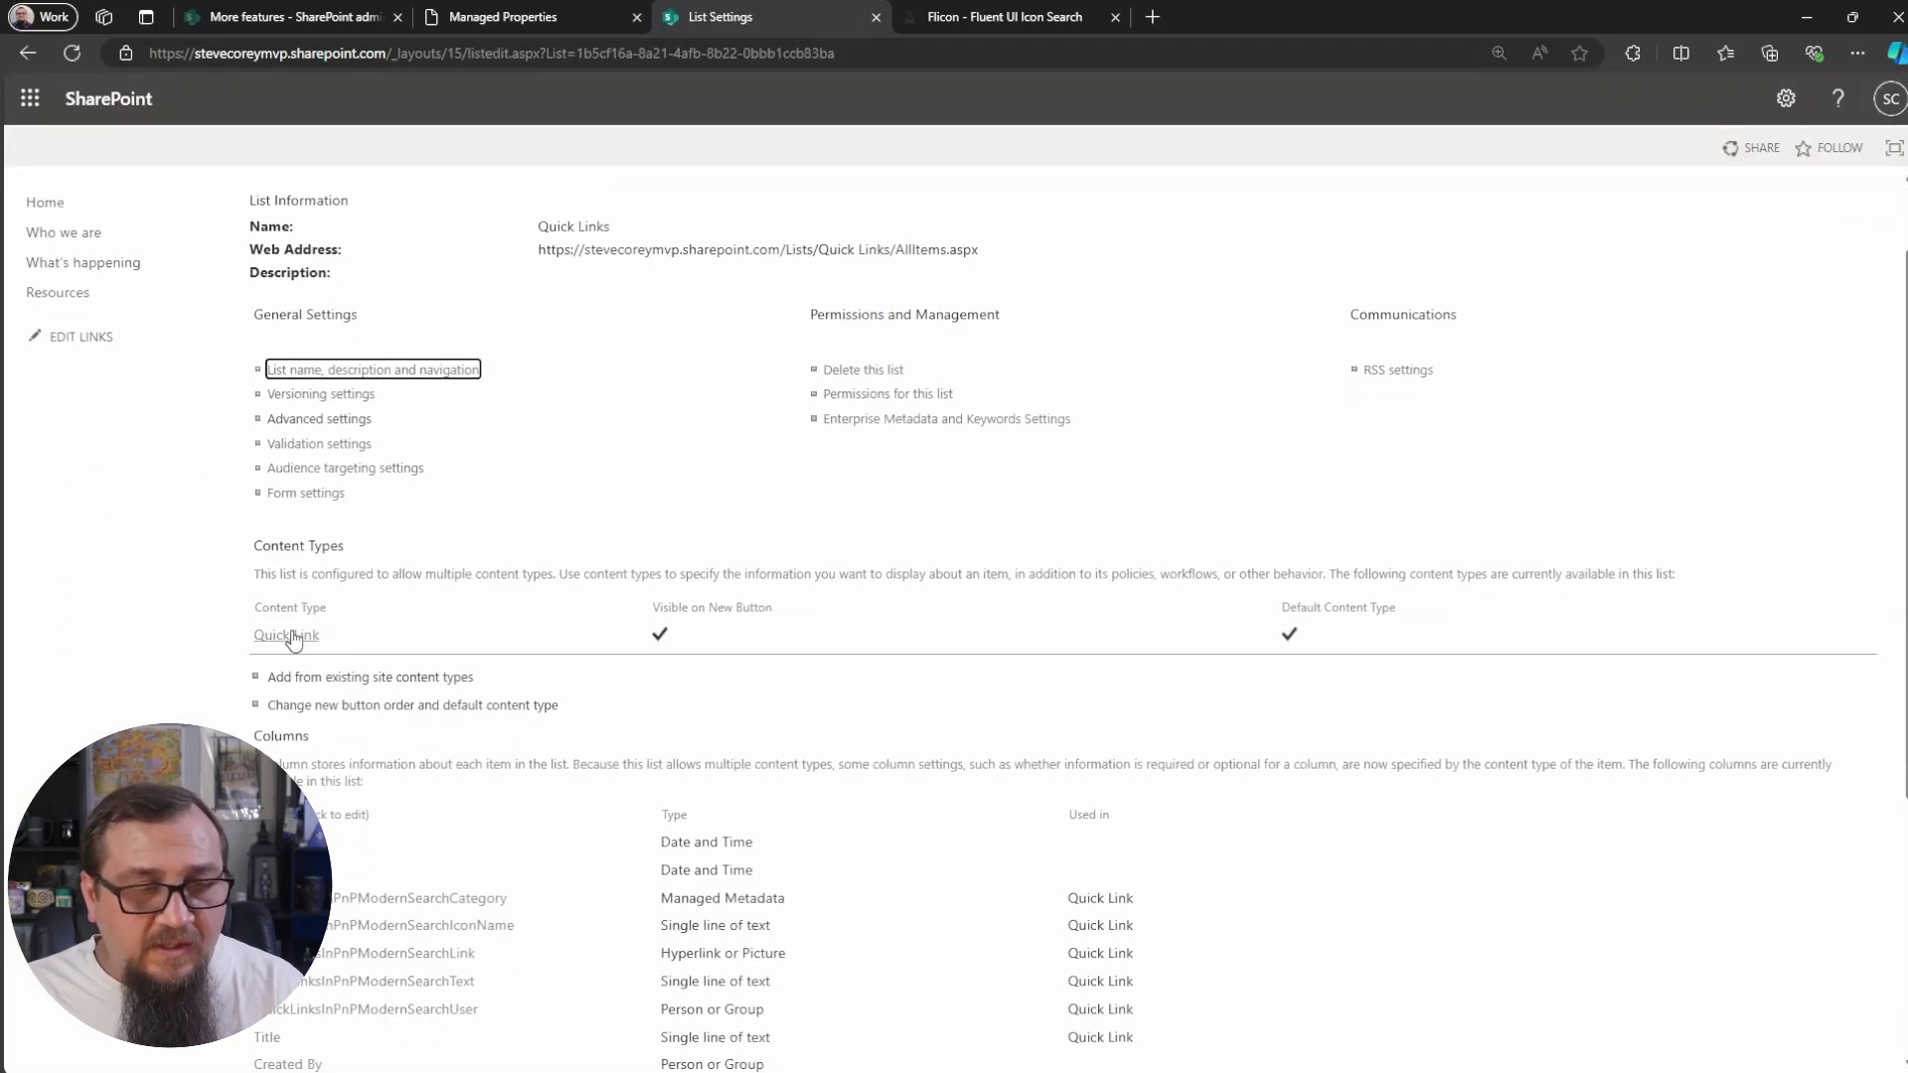
pyautogui.click(288, 642)
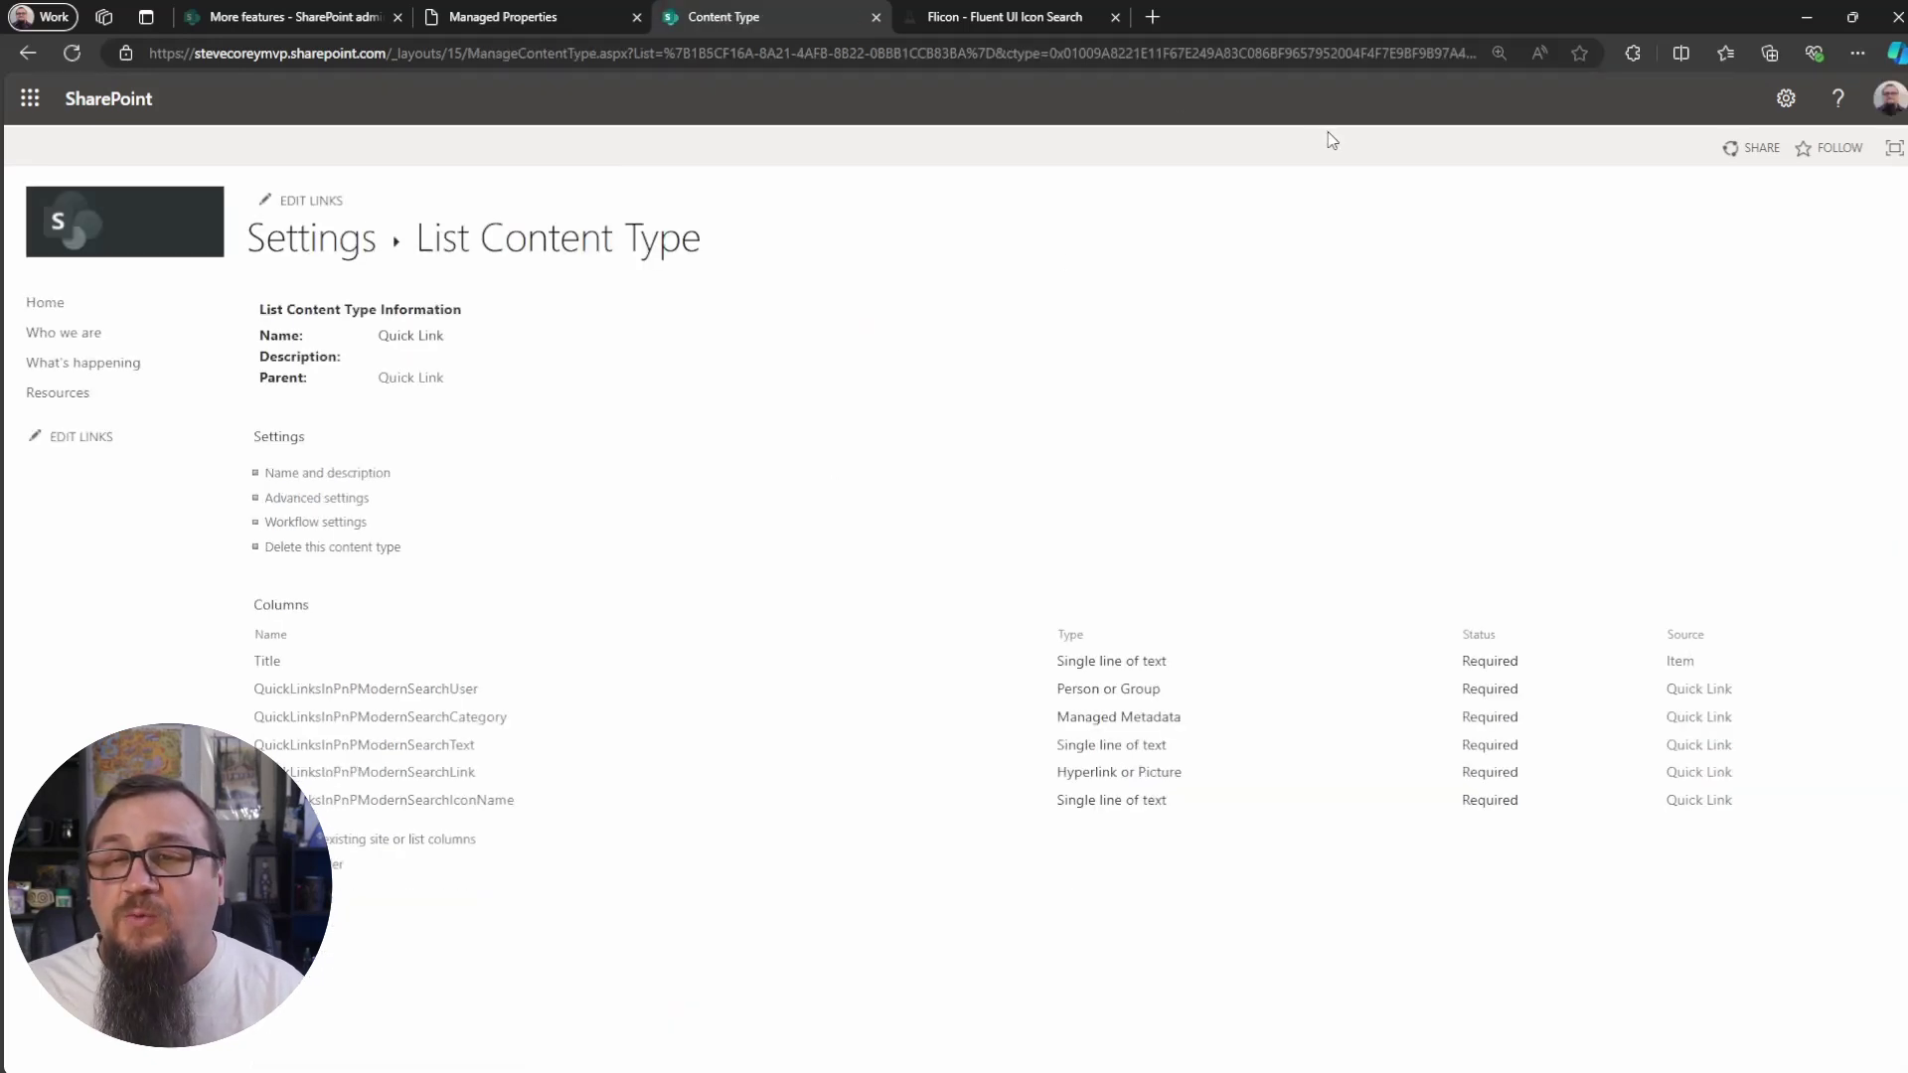
pyautogui.doubleClick(1331, 57)
pyautogui.hotkey('ctrl', 'c')
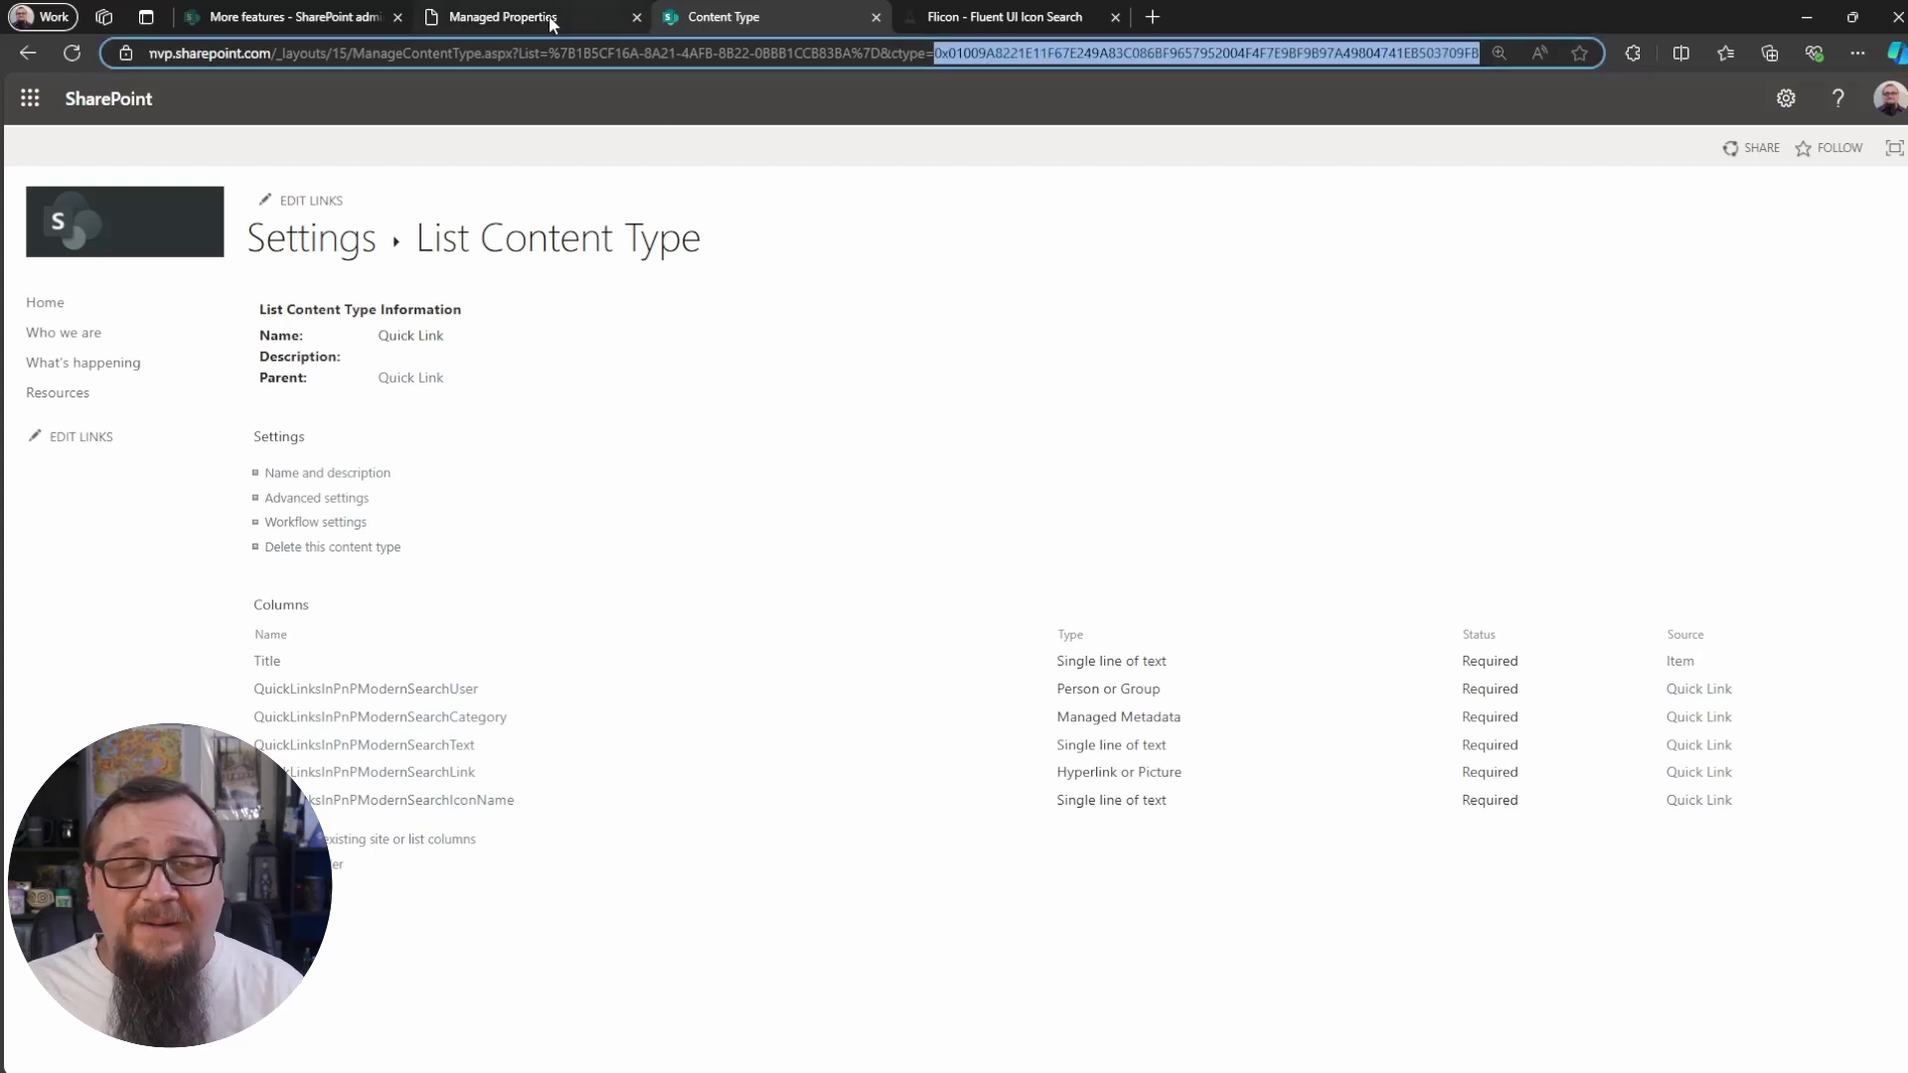
# On the home page, set the PnP Search Results query template to ContentTypeId: followed by the copied content type ID and apply it.
pyautogui.click(45, 302)
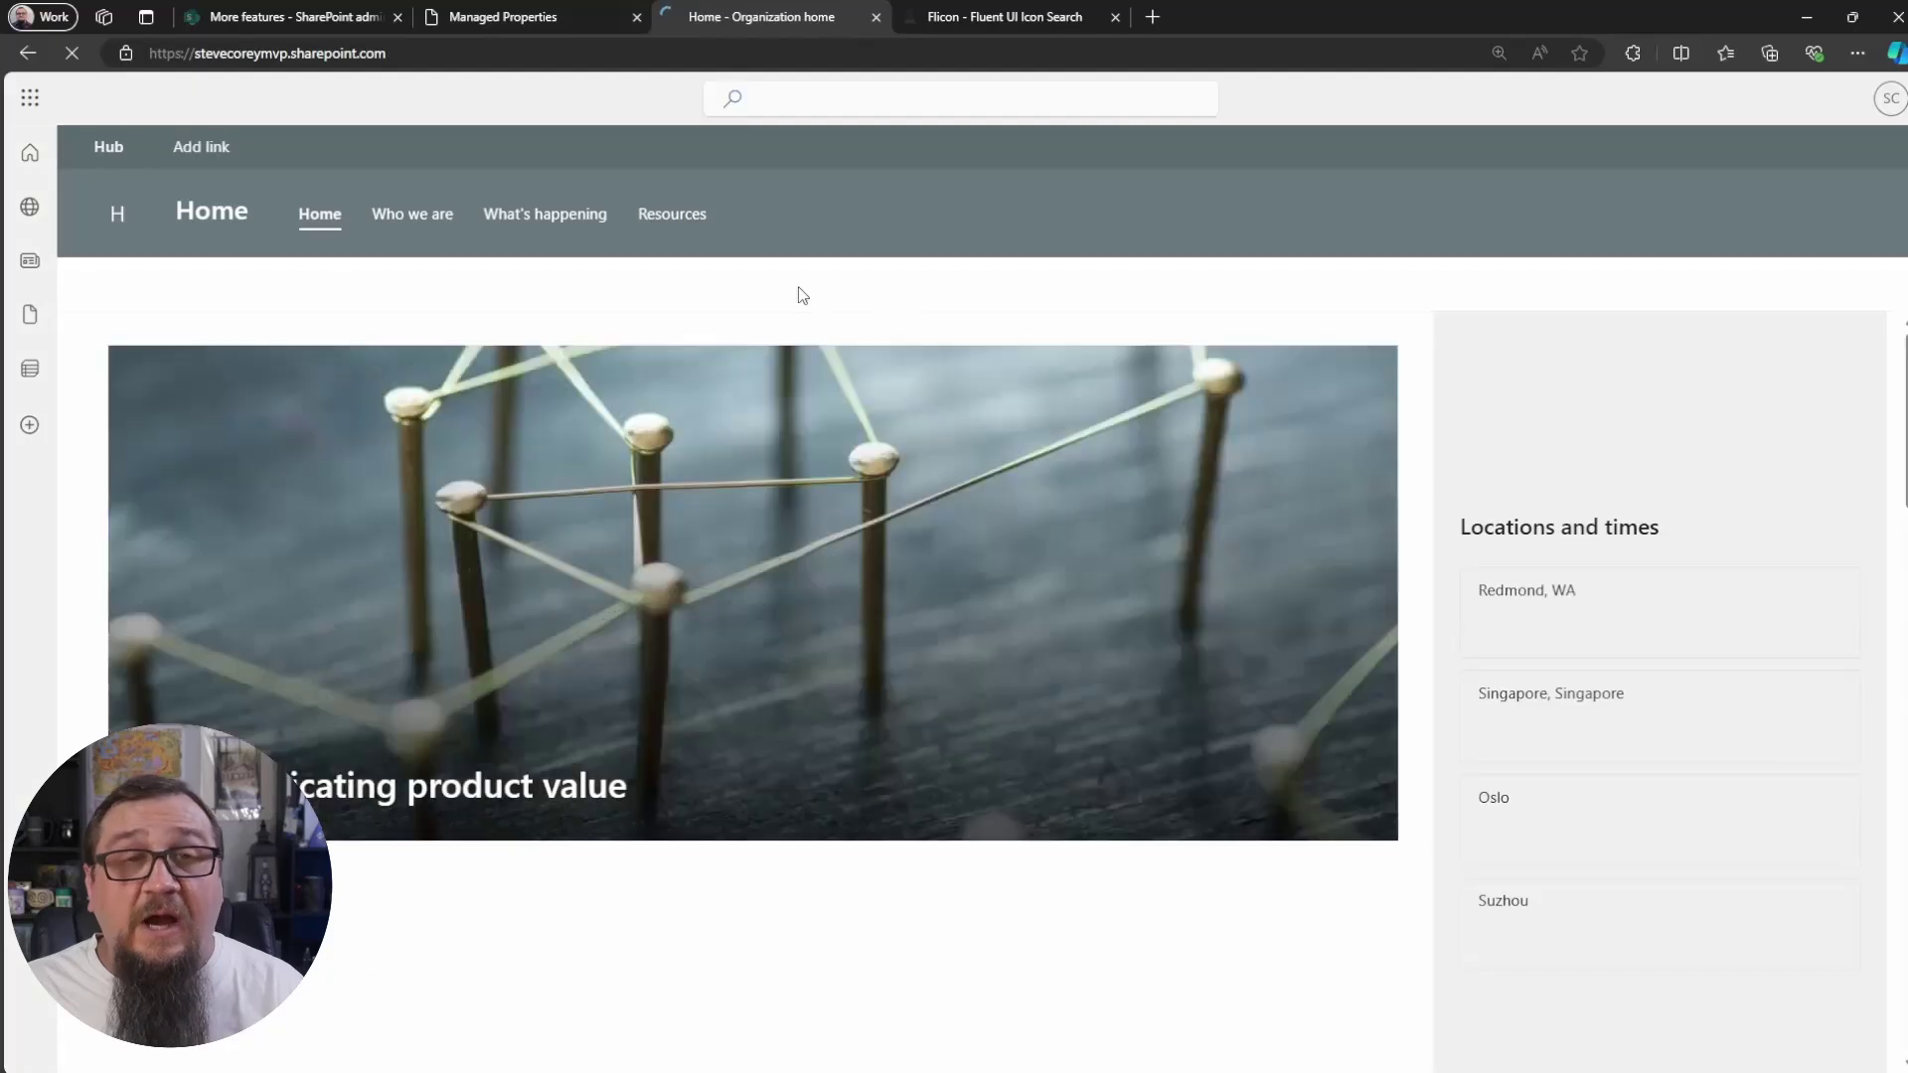
pyautogui.click(1664, 284)
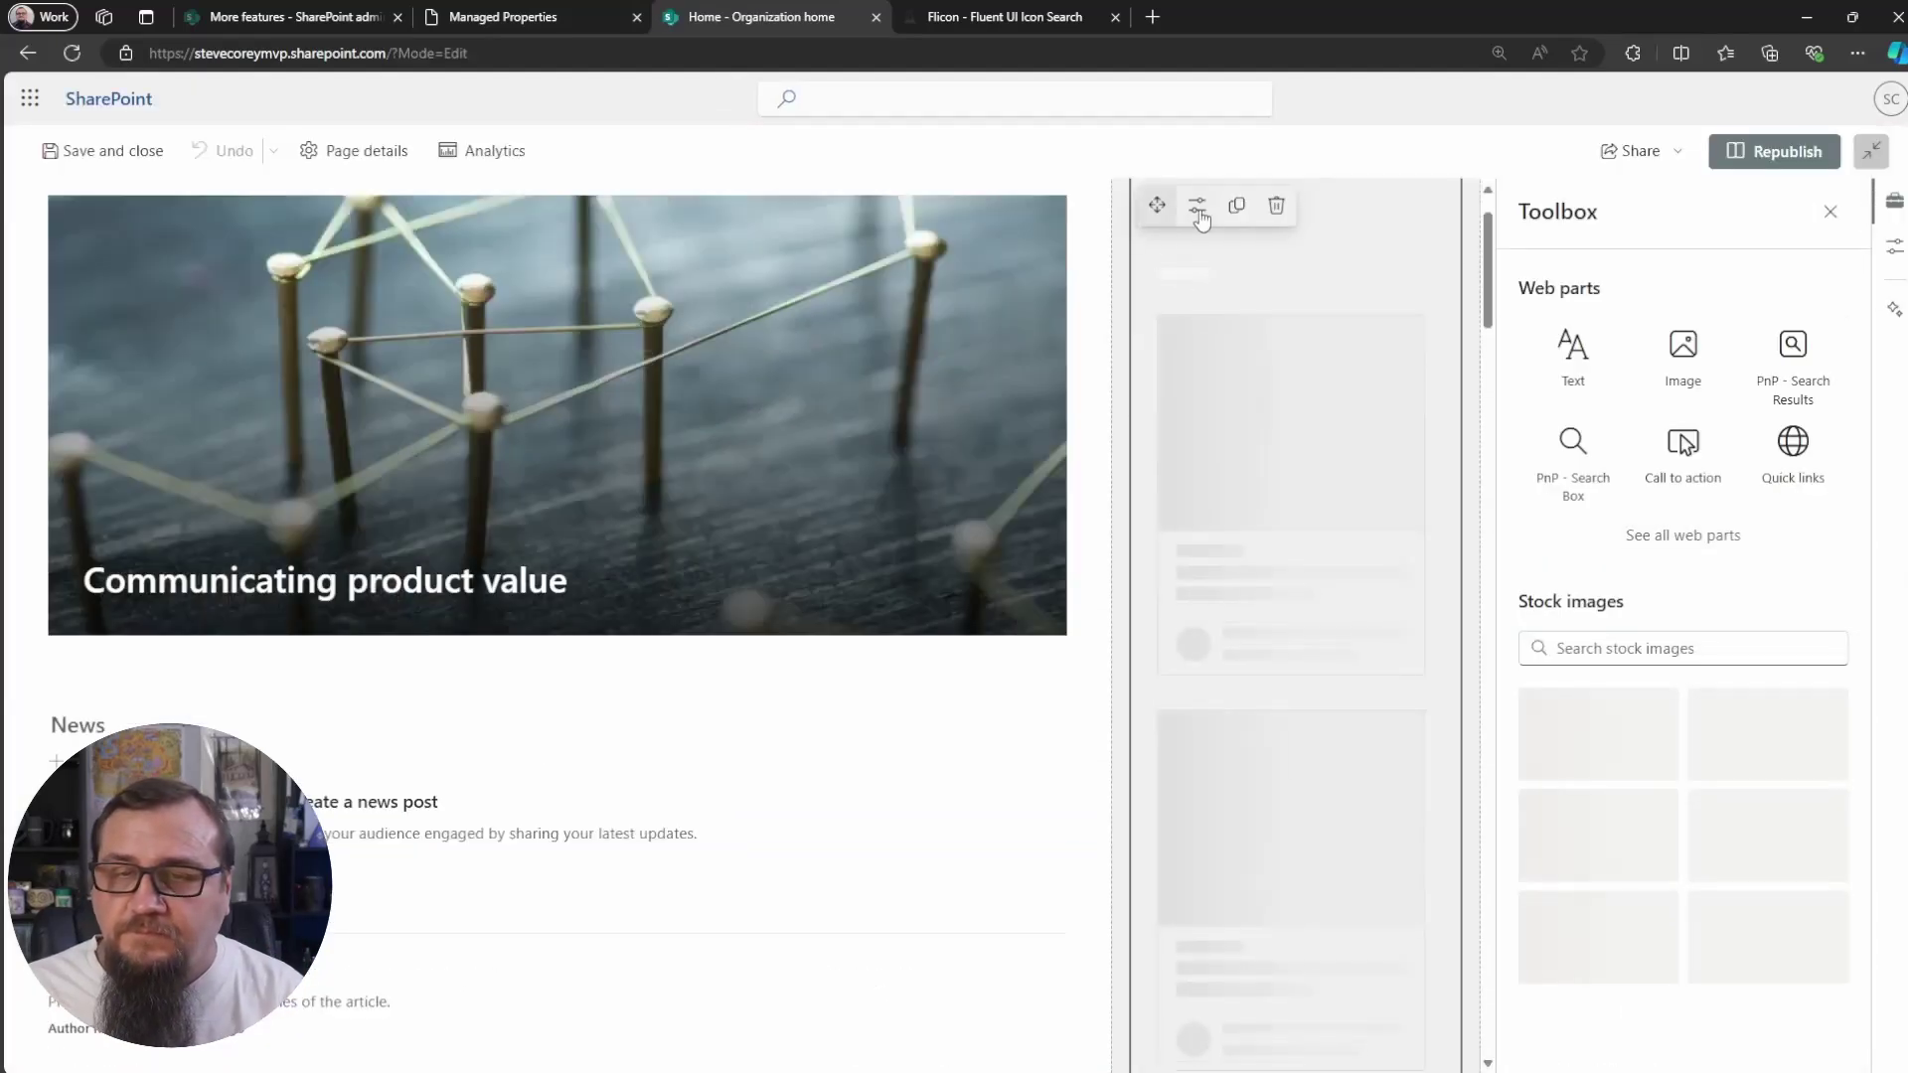
pyautogui.click(1199, 204)
pyautogui.moveTo(1733, 760); pyautogui.dragTo(1552, 733)
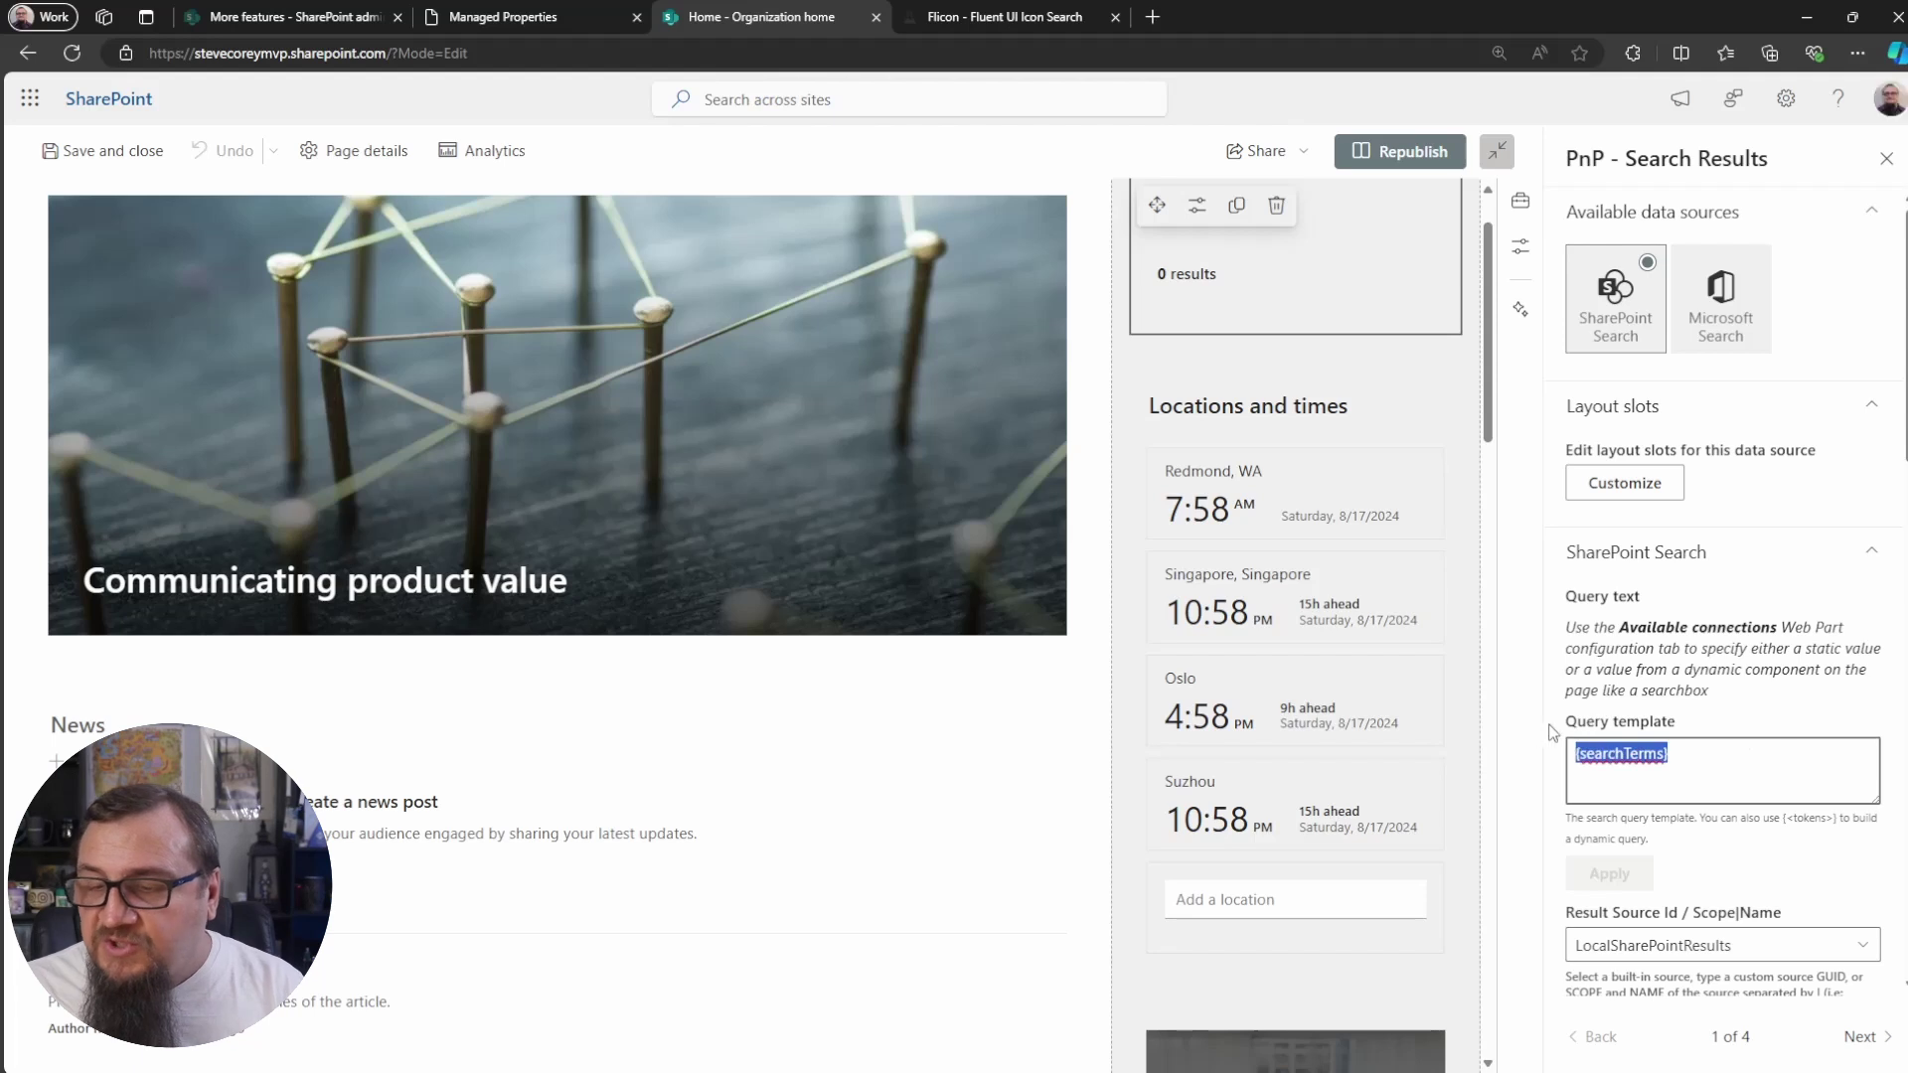
pyautogui.press('BackSpace')
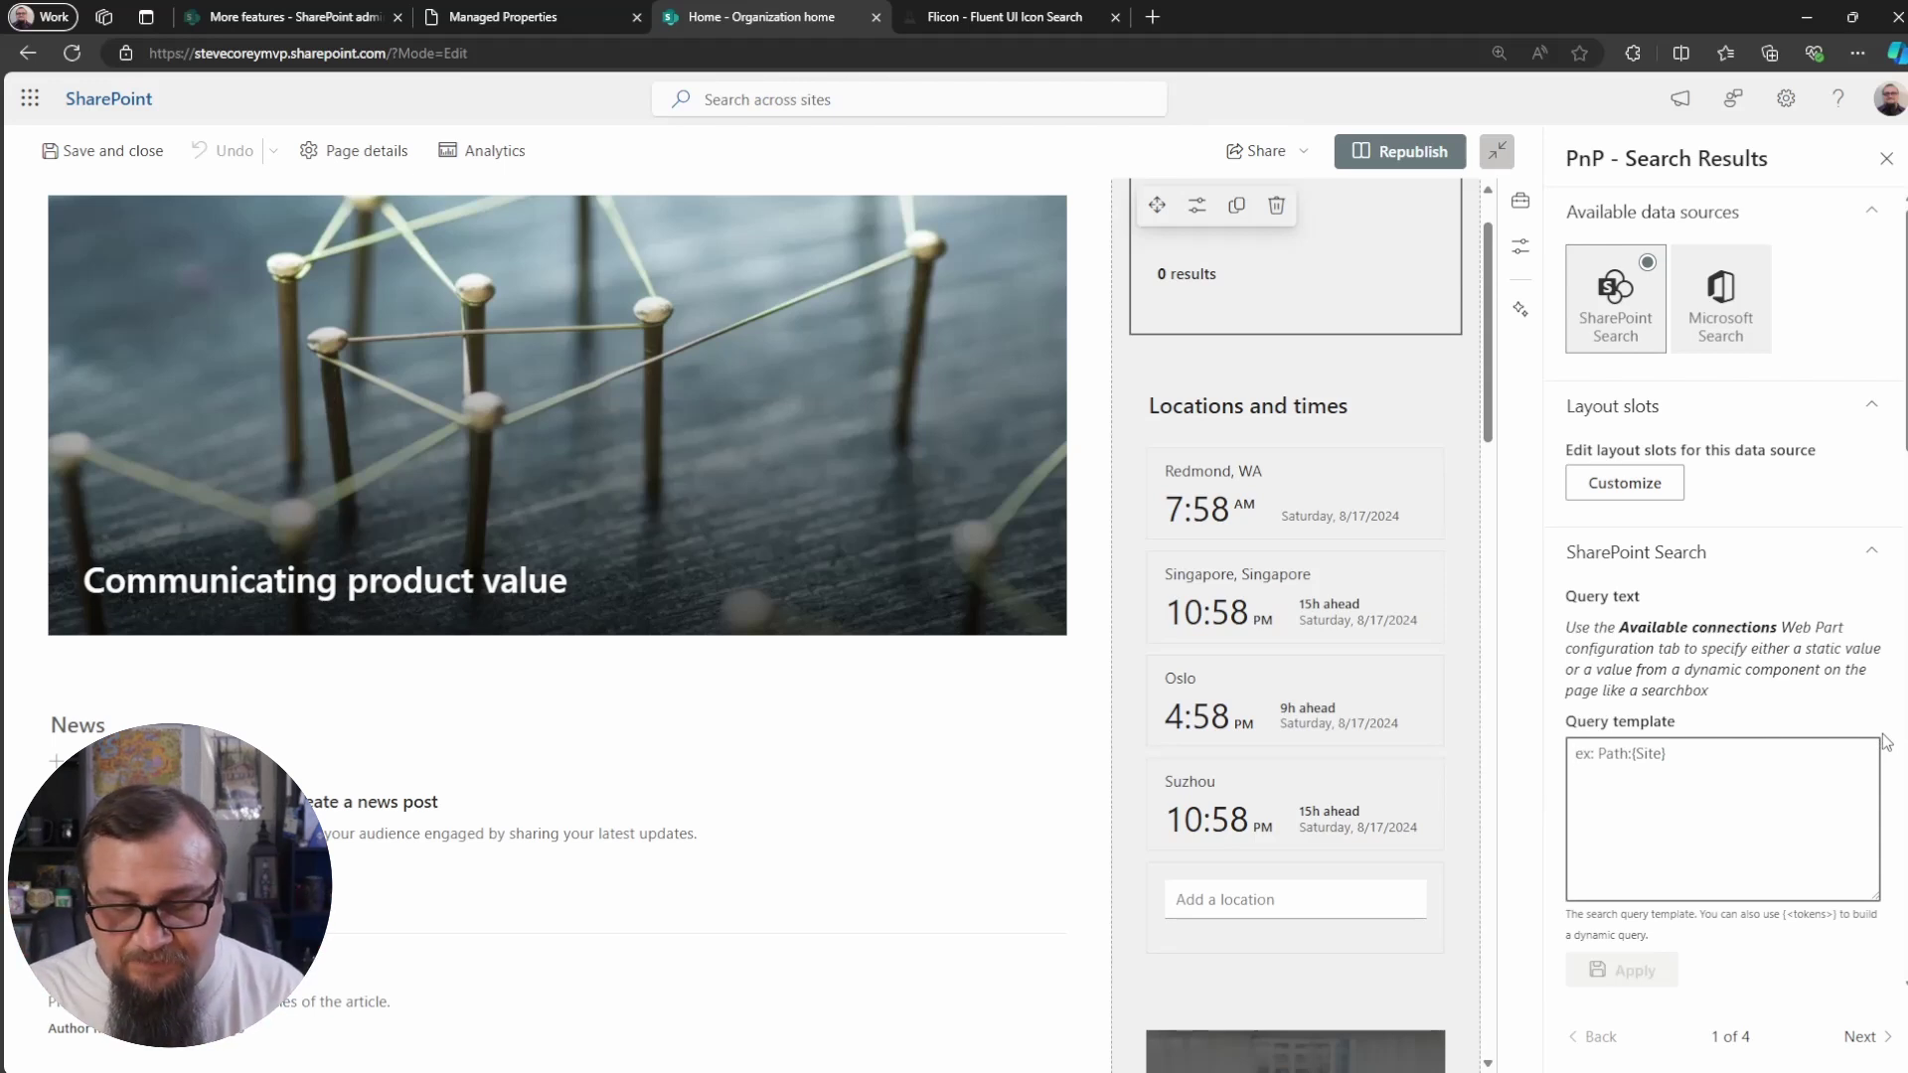
pyautogui.write('Conte')
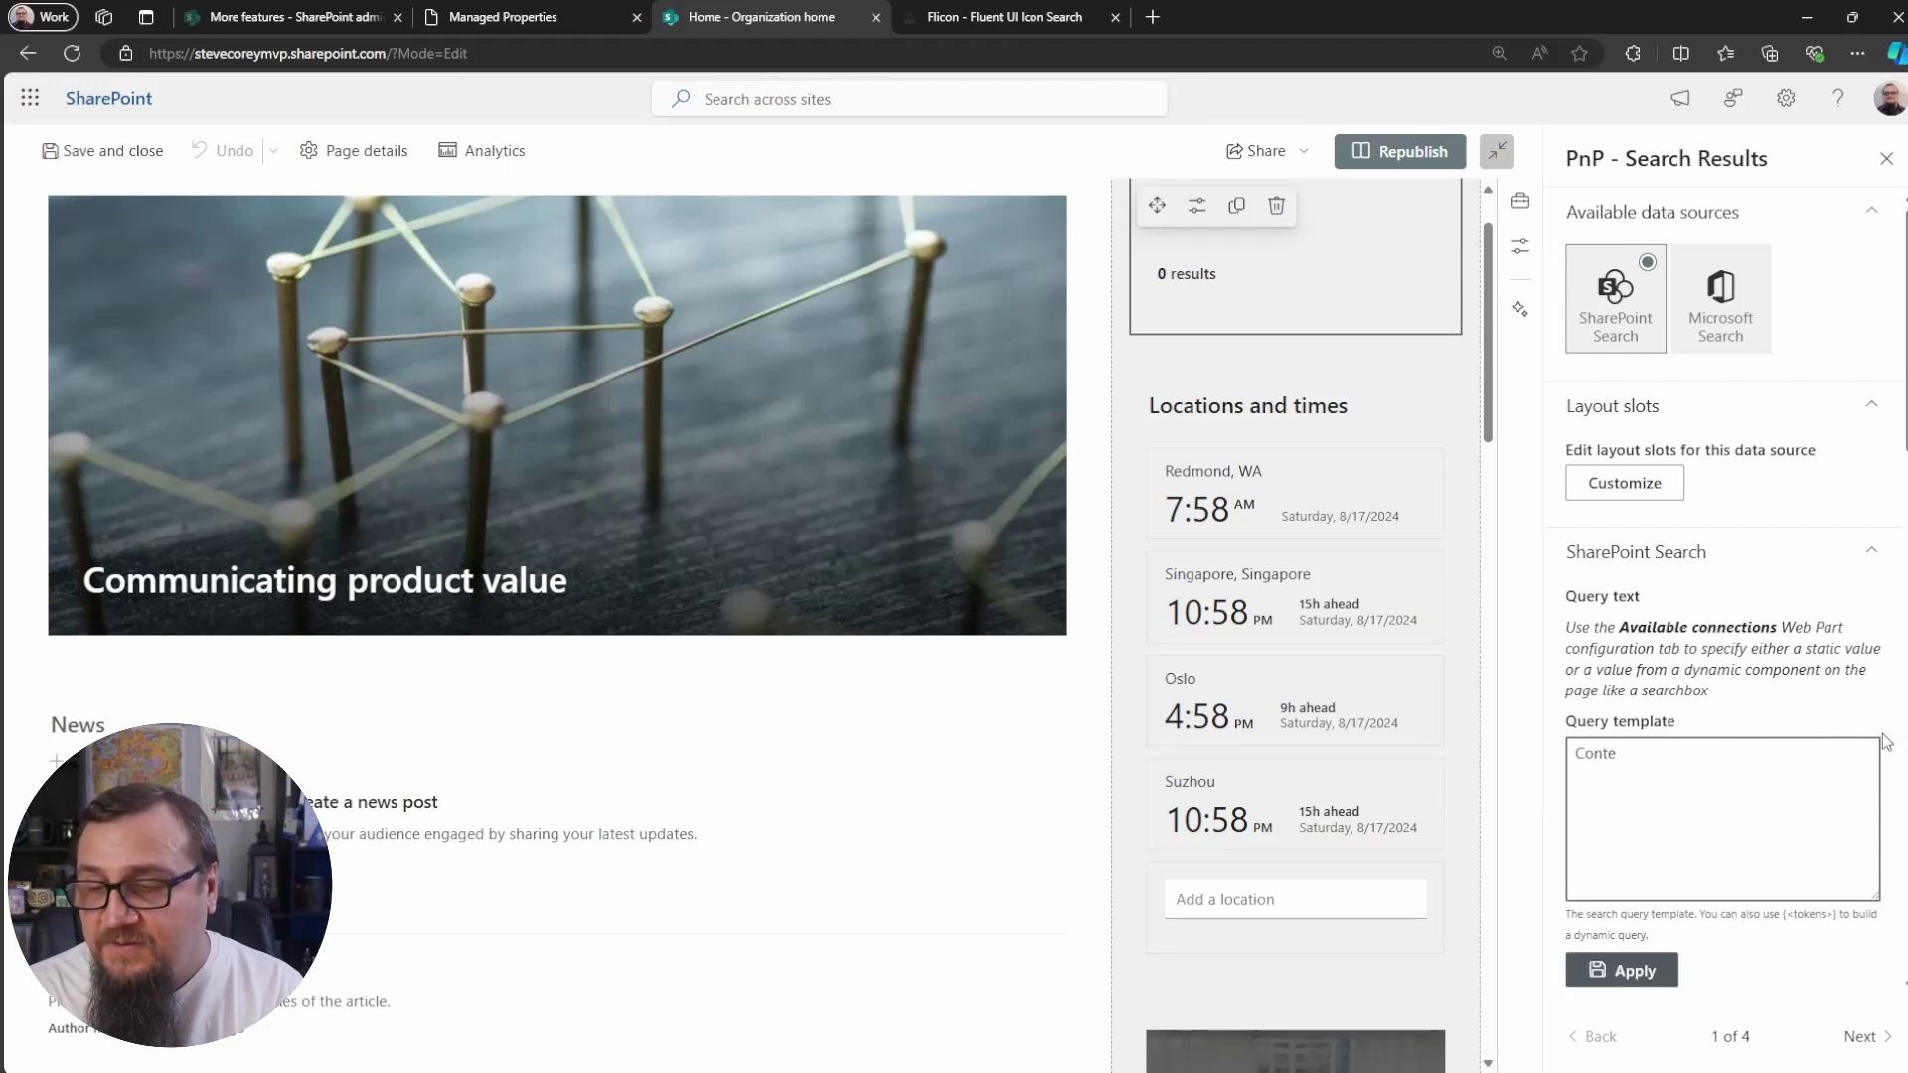
pyautogui.write('ntTypeId:')
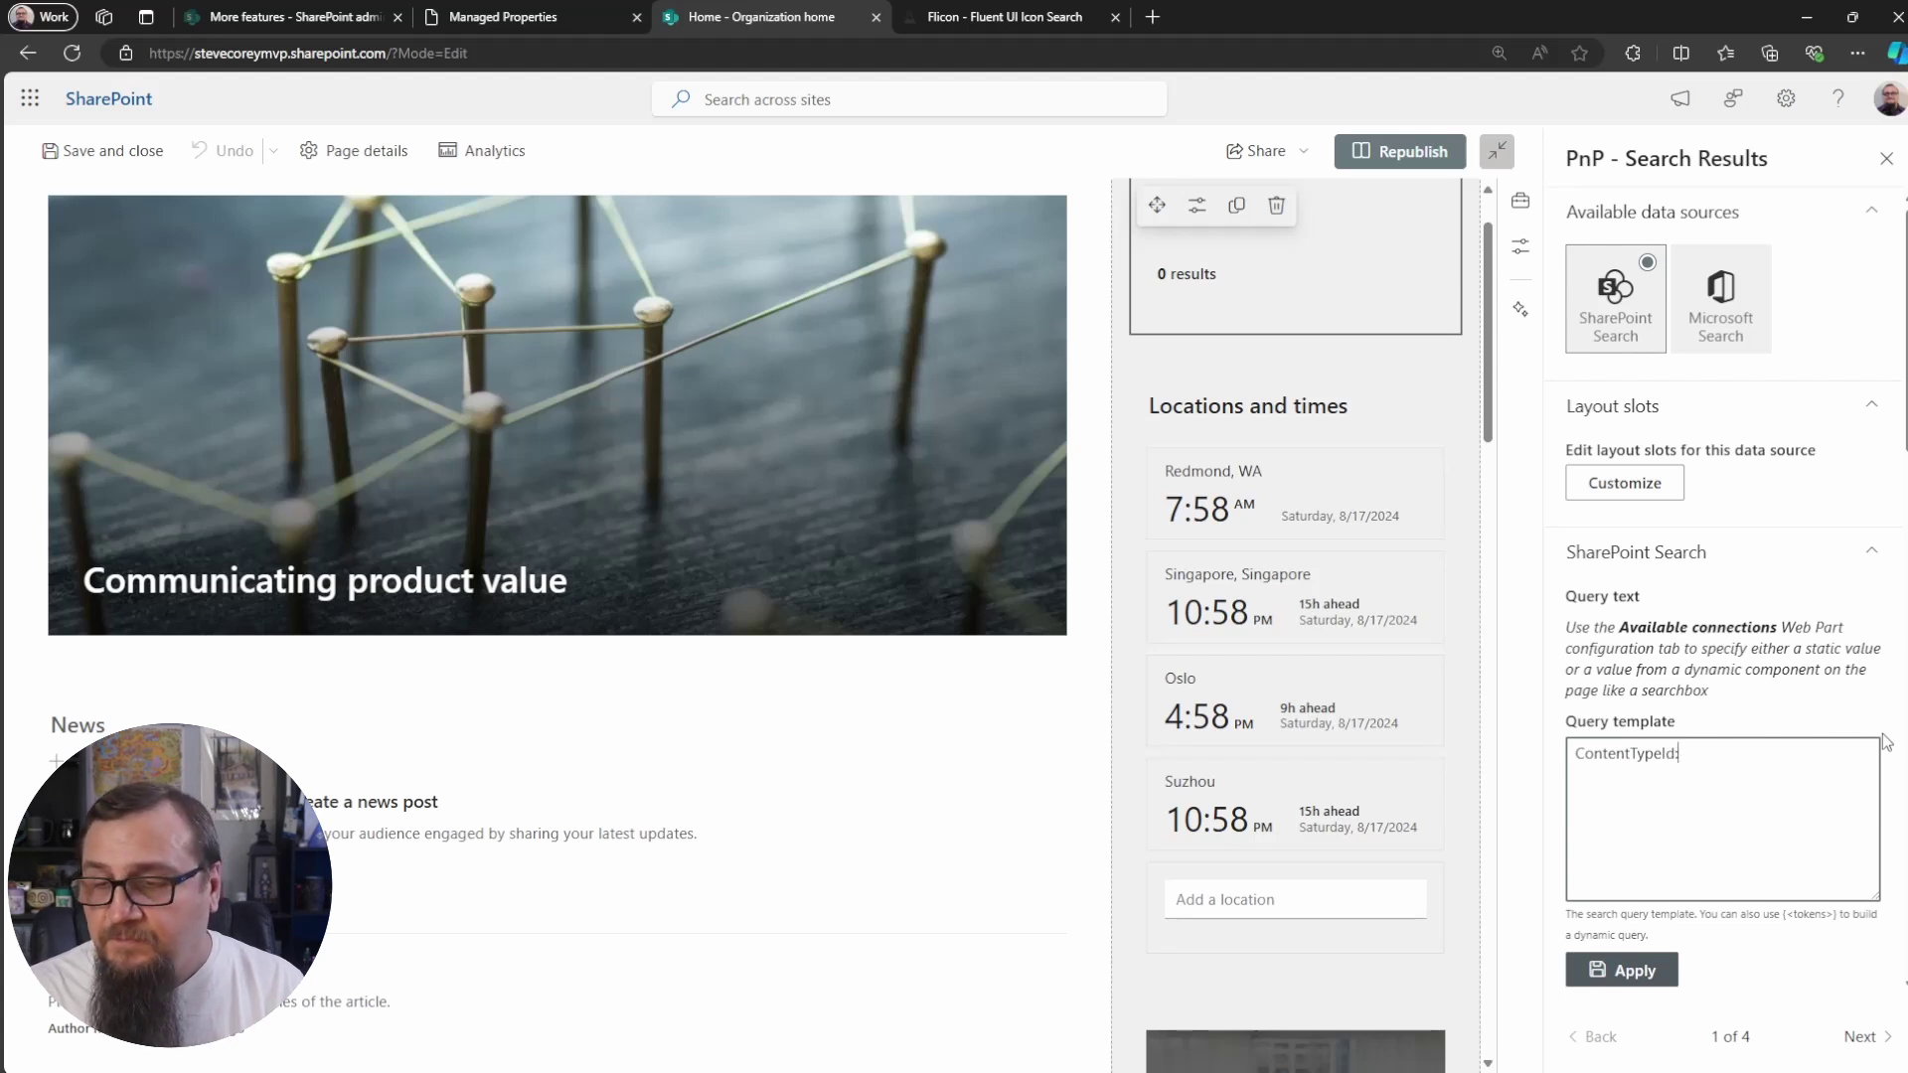
pyautogui.hotkey('ctrl', 'v')
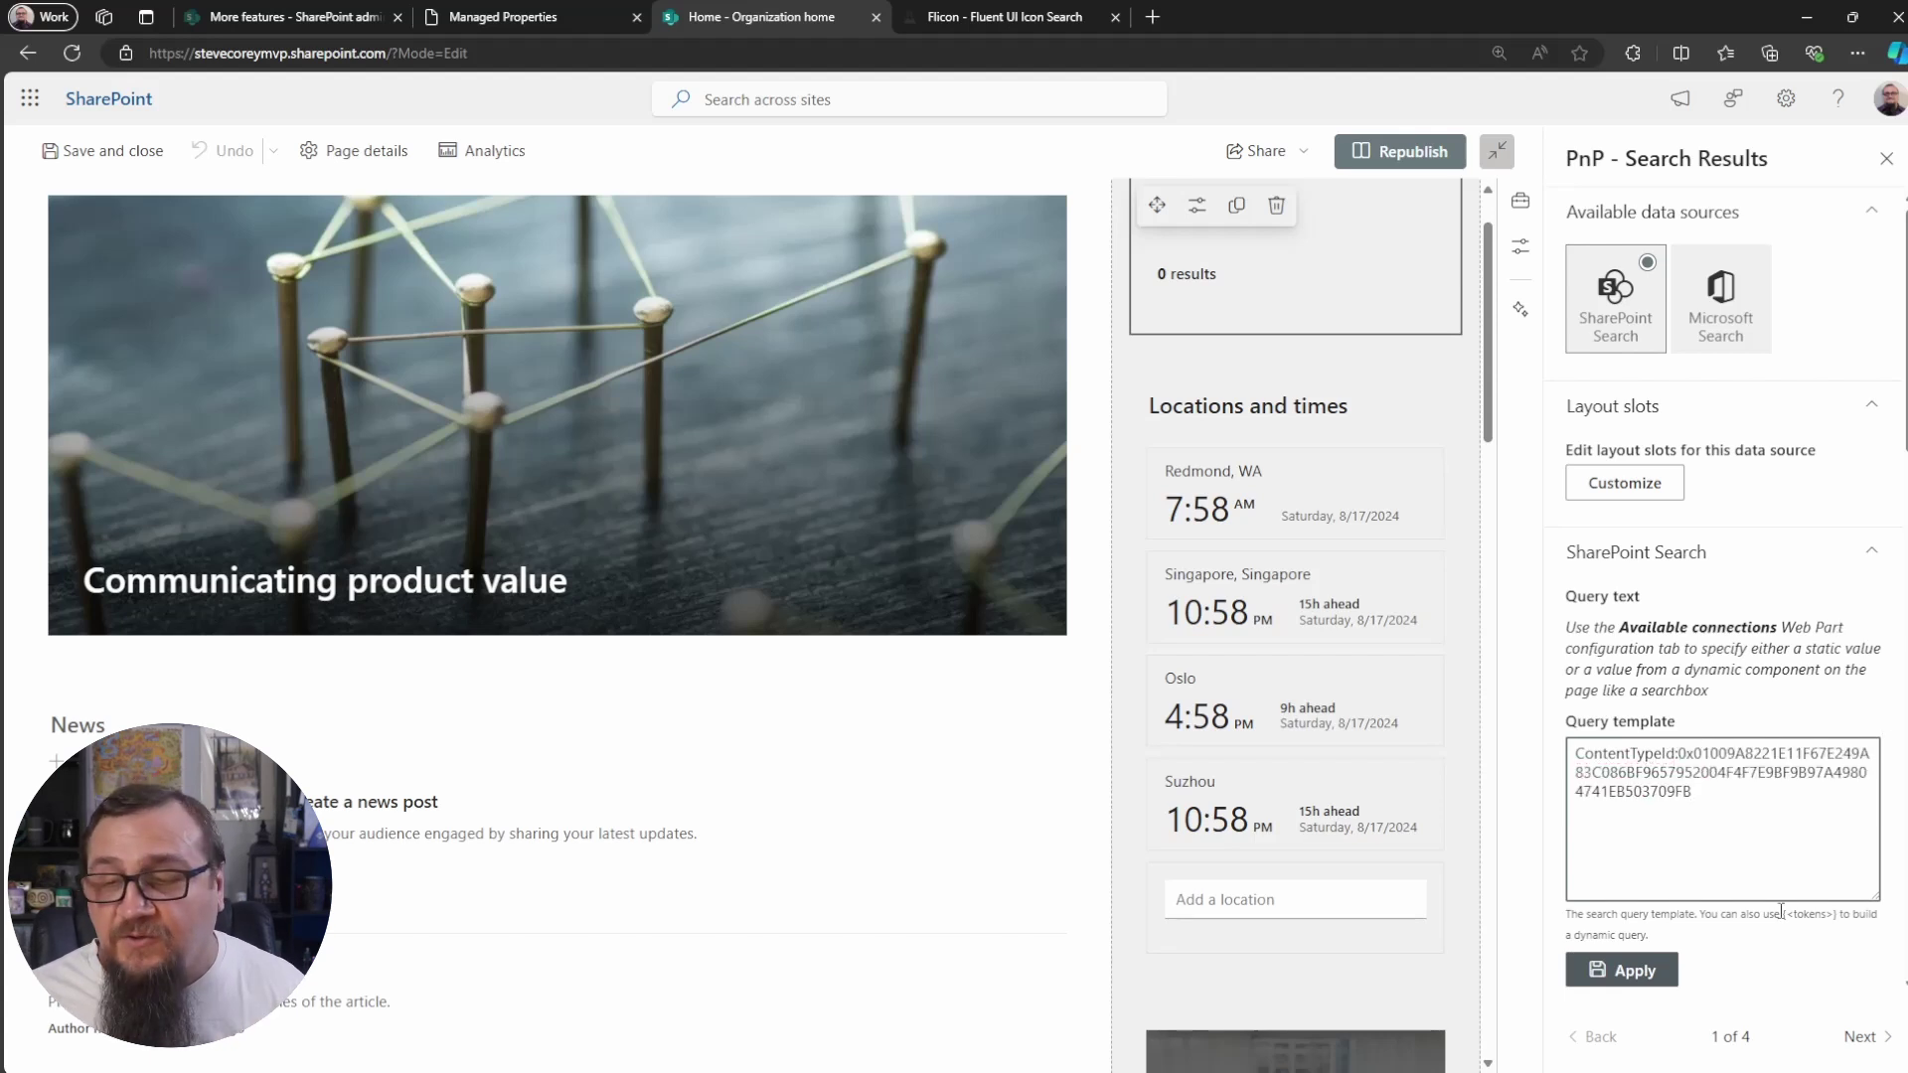
pyautogui.click(1642, 970)
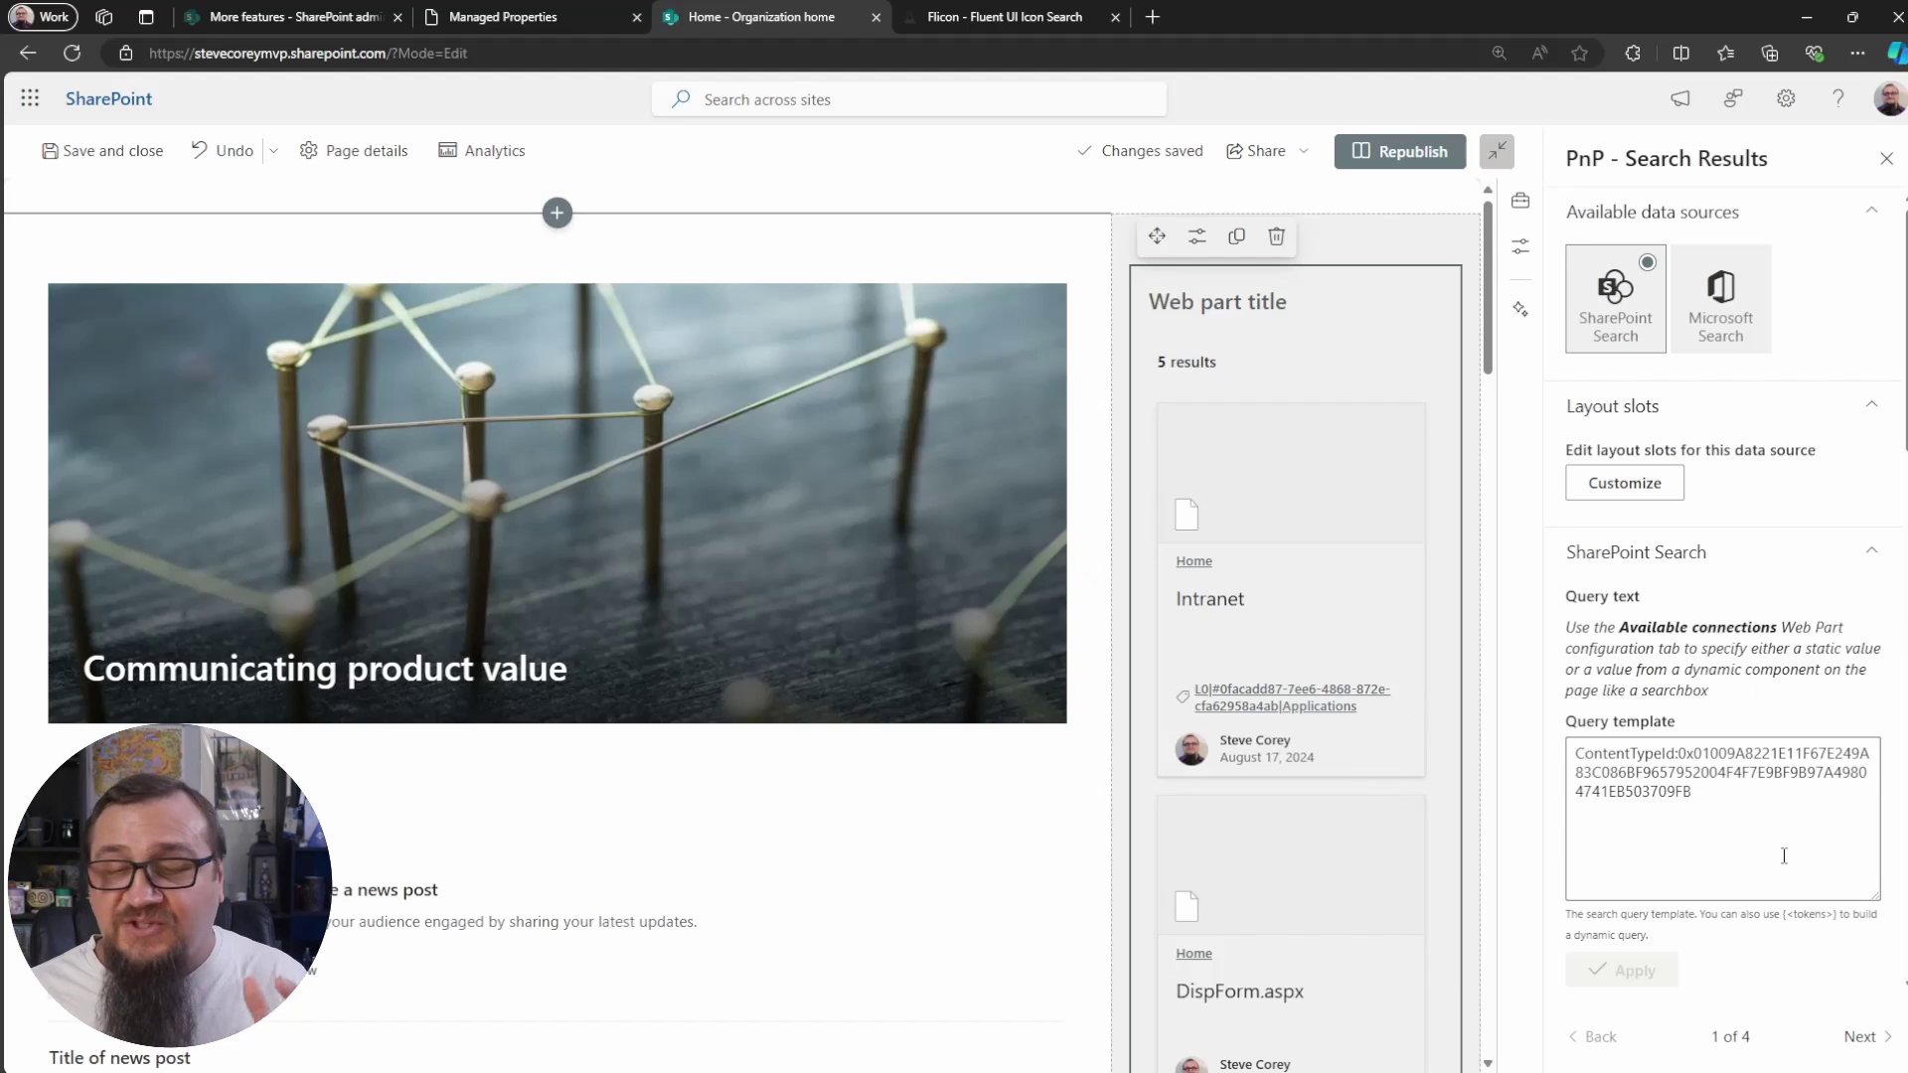
# Switch the search results to the Custom layout, replace its entire results template with the copied quick link template, and save the page.
pyautogui.click(1869, 1039)
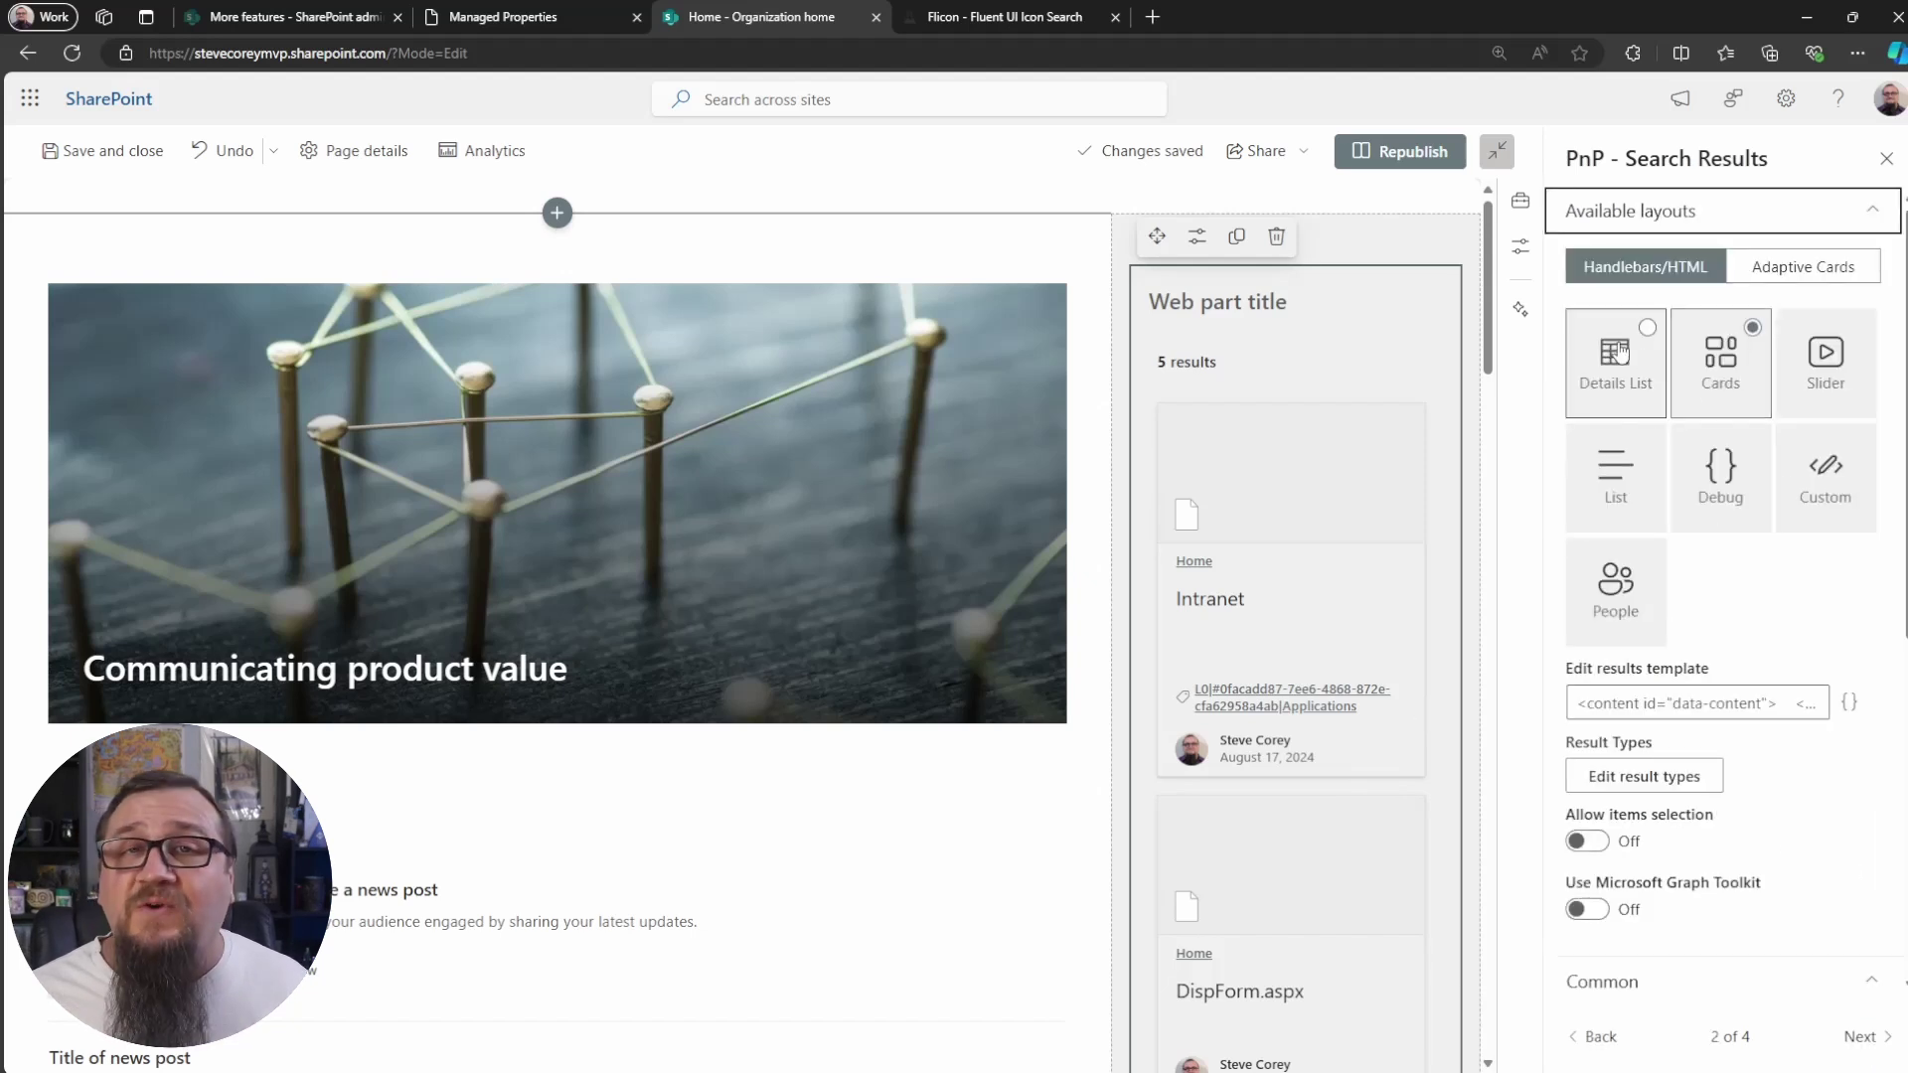
pyautogui.click(1836, 498)
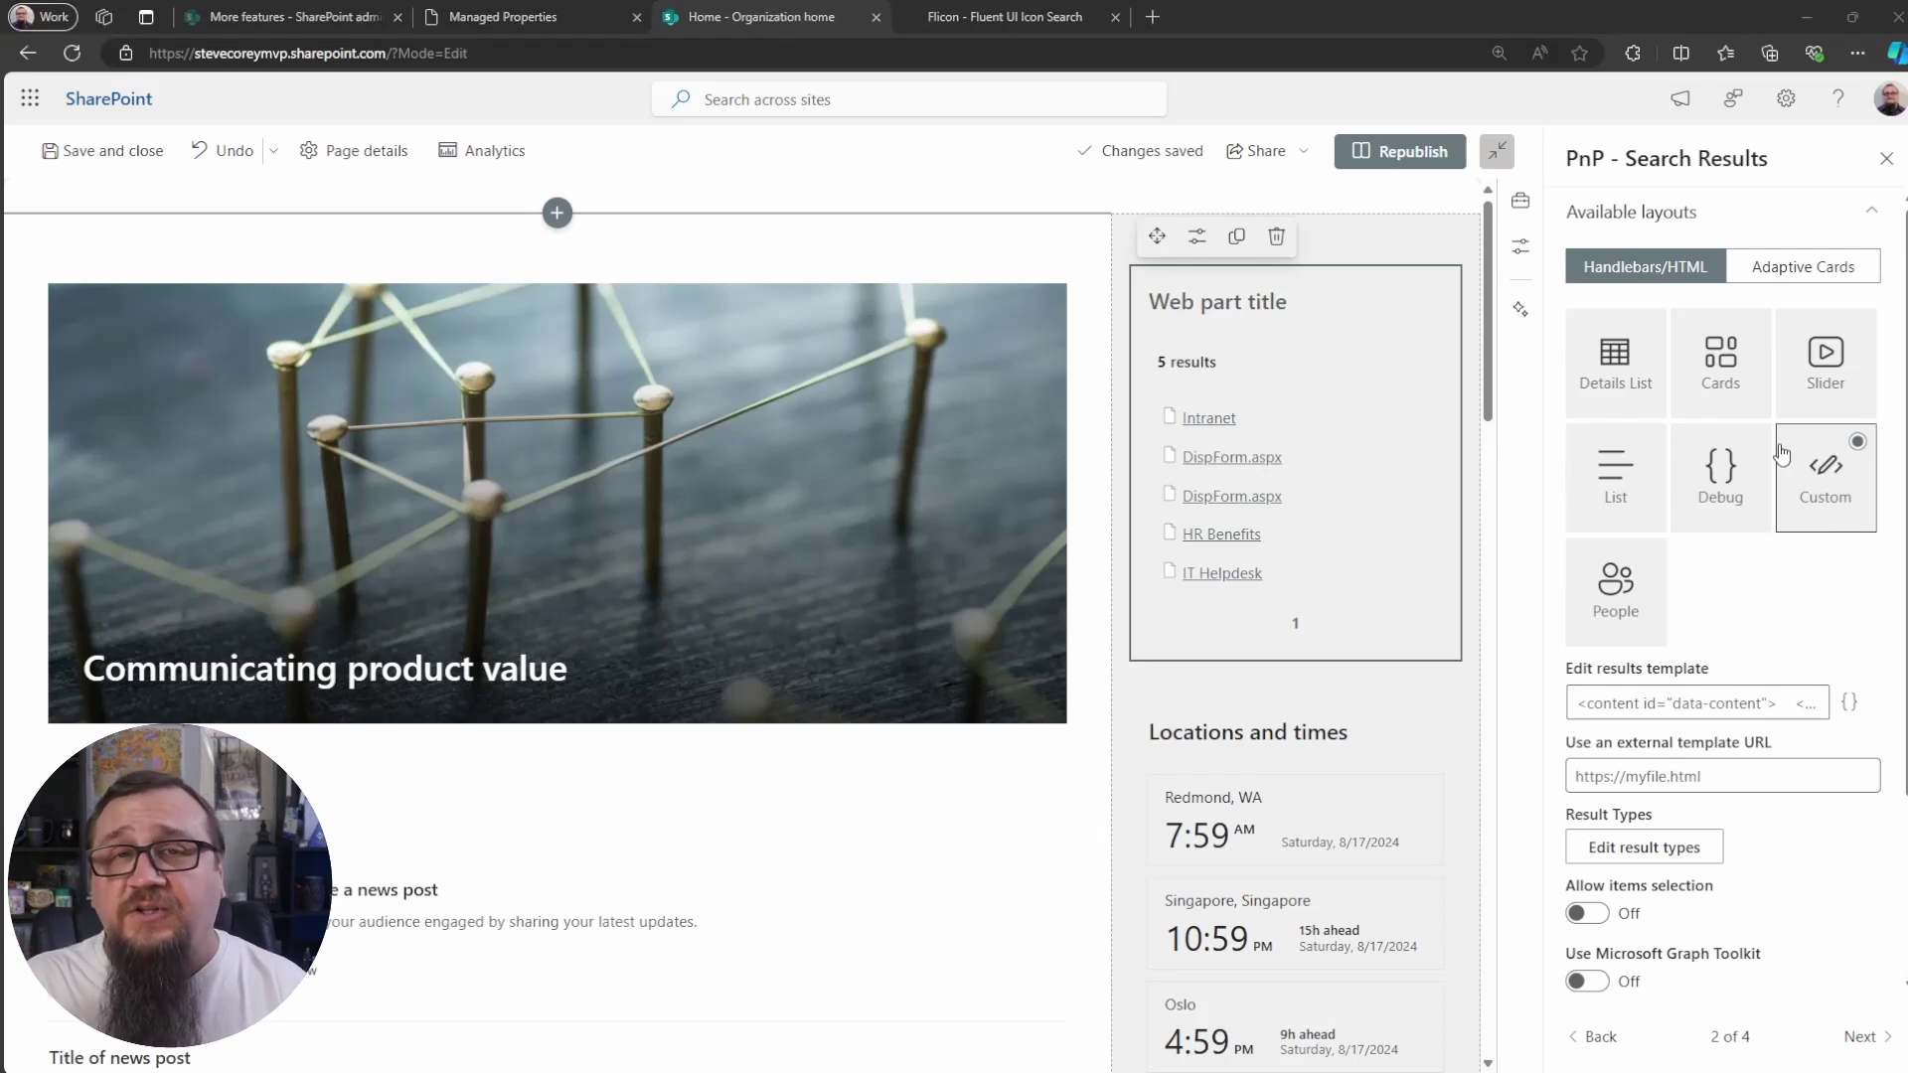
pyautogui.click(1687, 708)
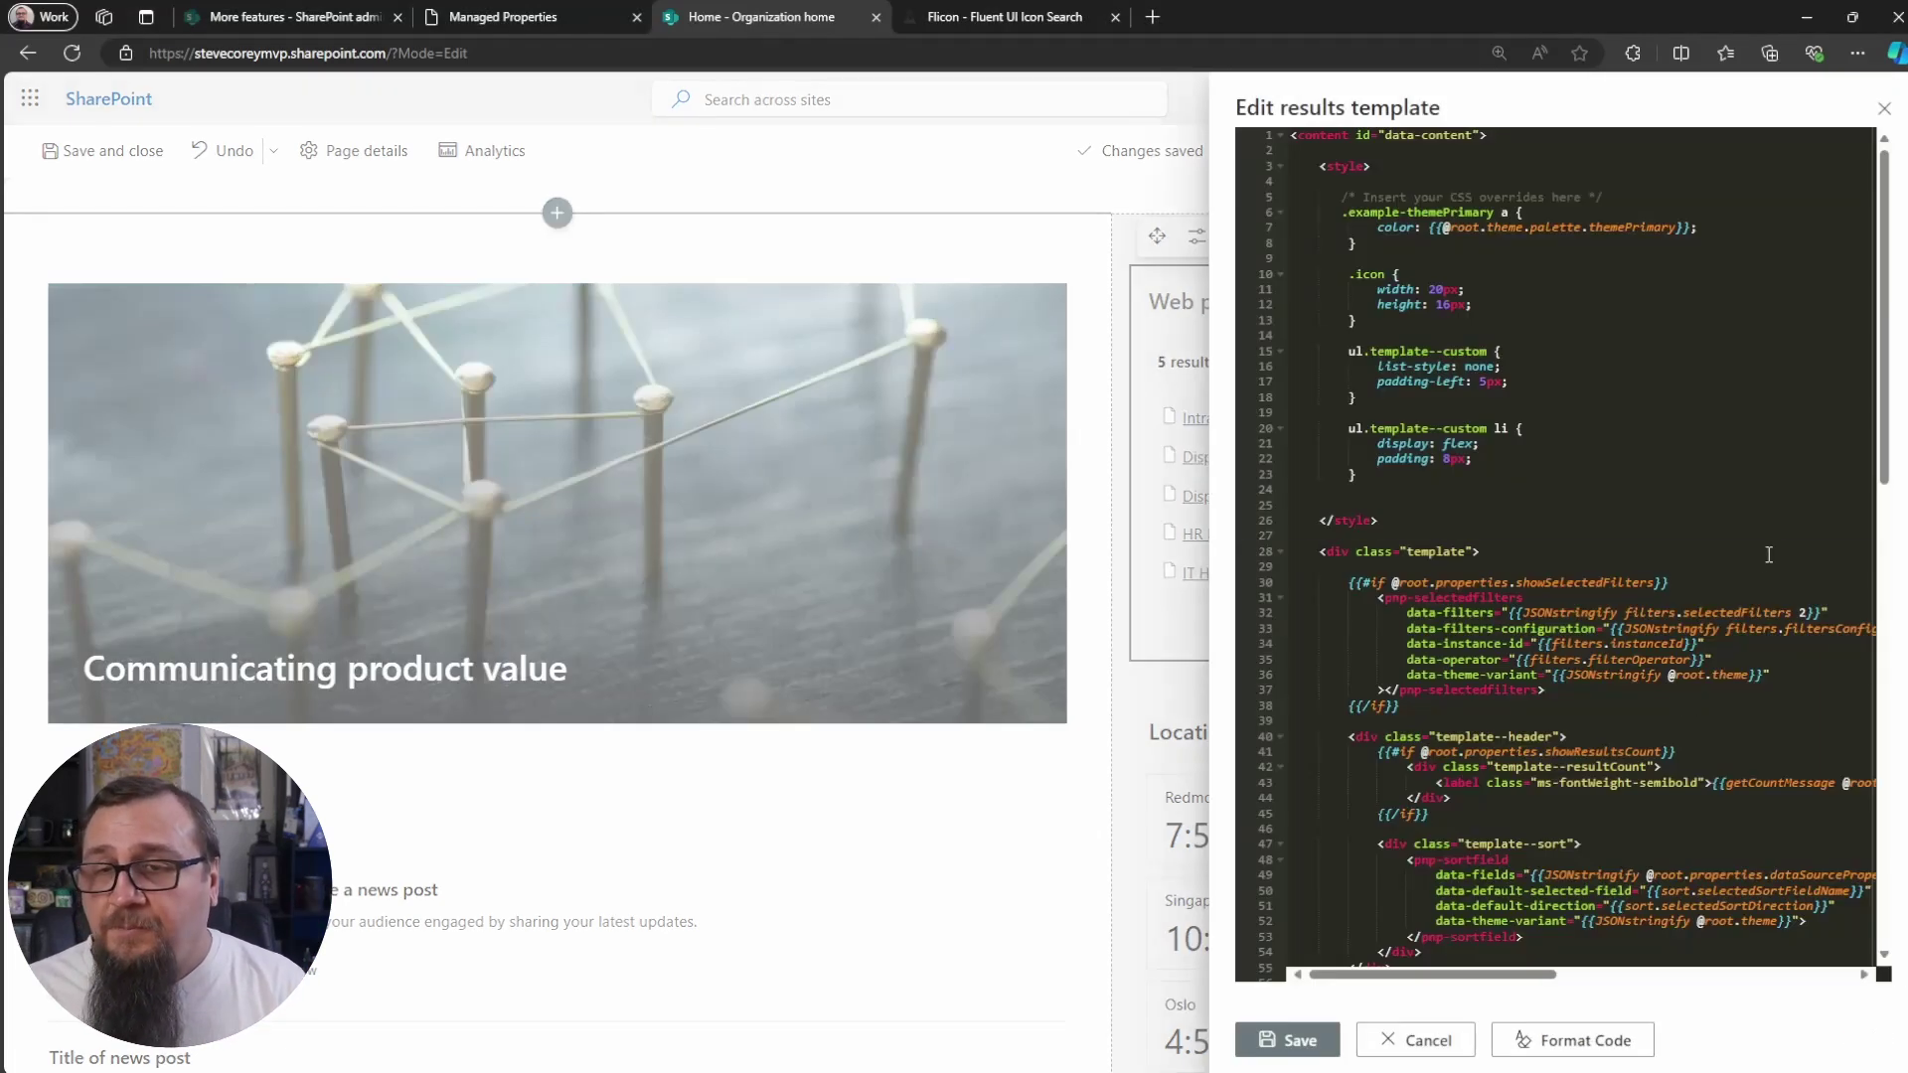
pyautogui.hotkey('ctrl', 'a')
pyautogui.press('Delete')
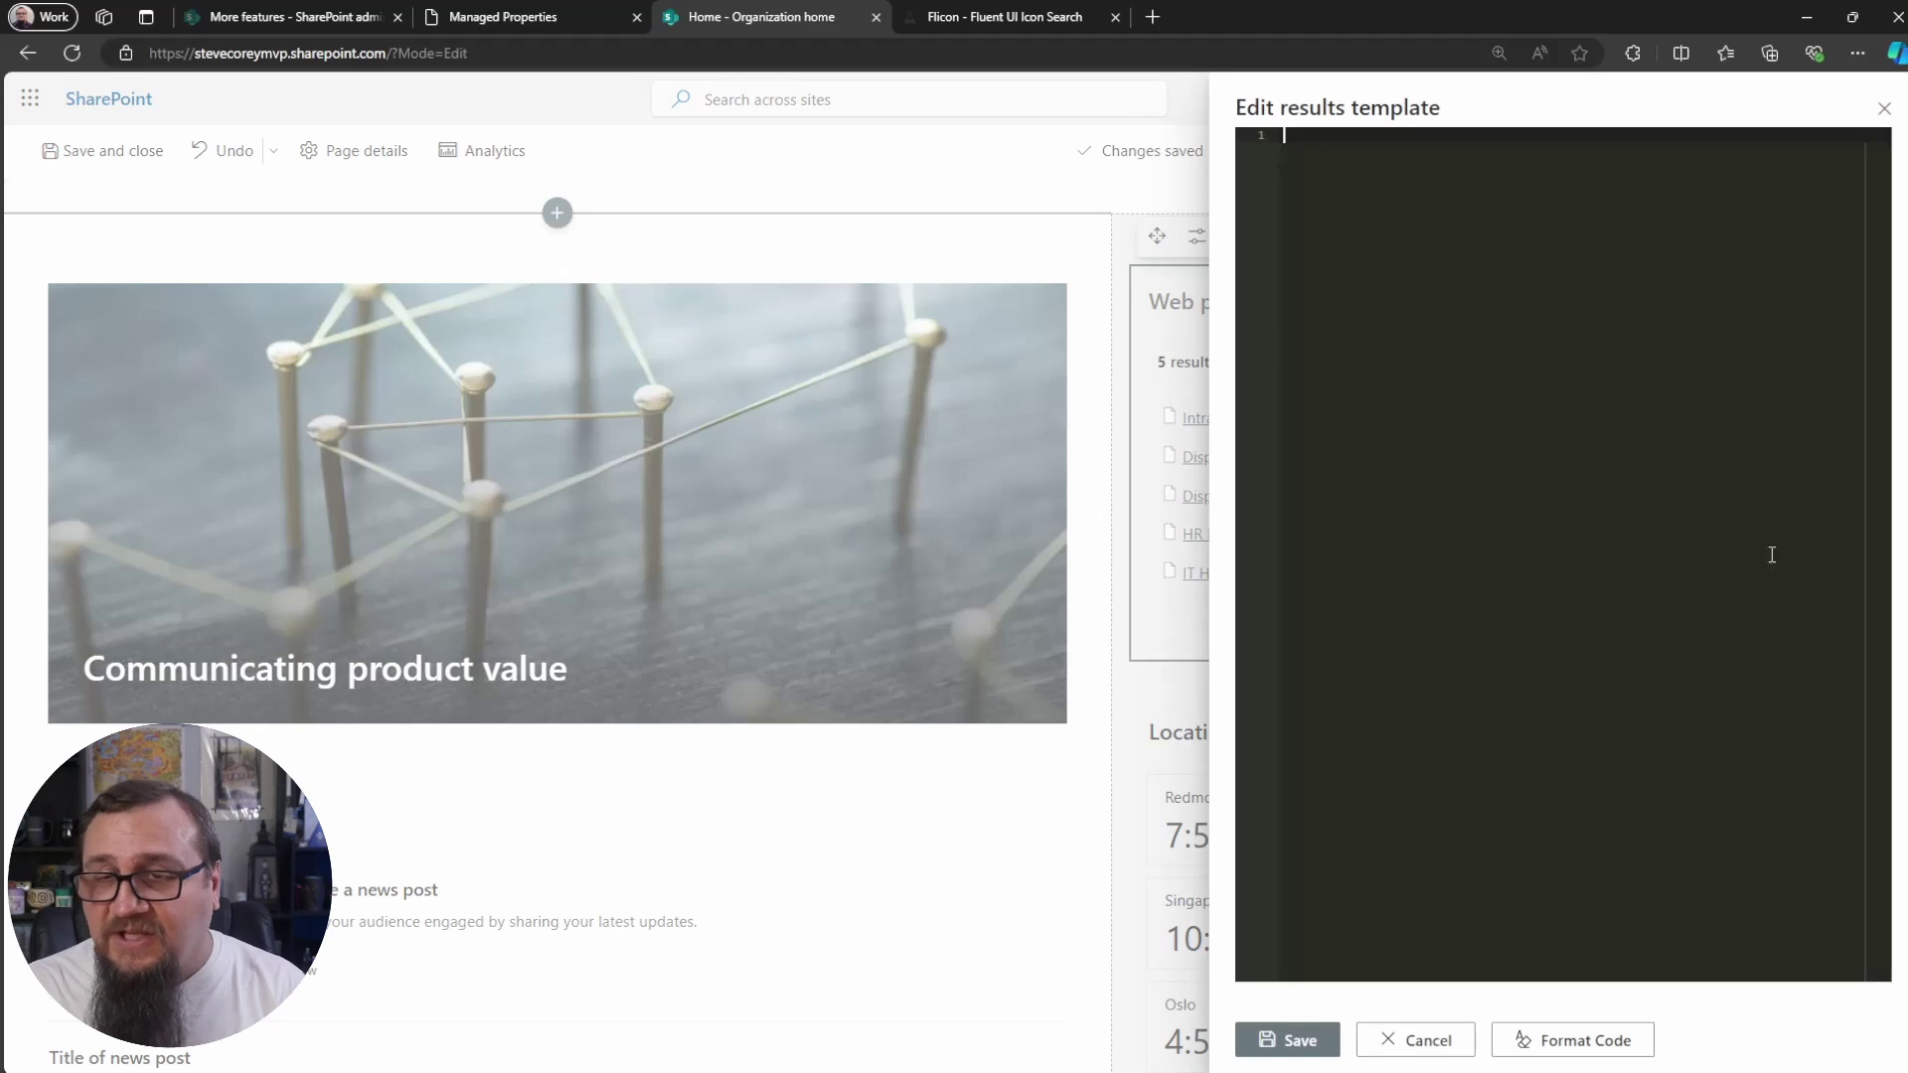
pyautogui.hotkey('ctrl', 'v')
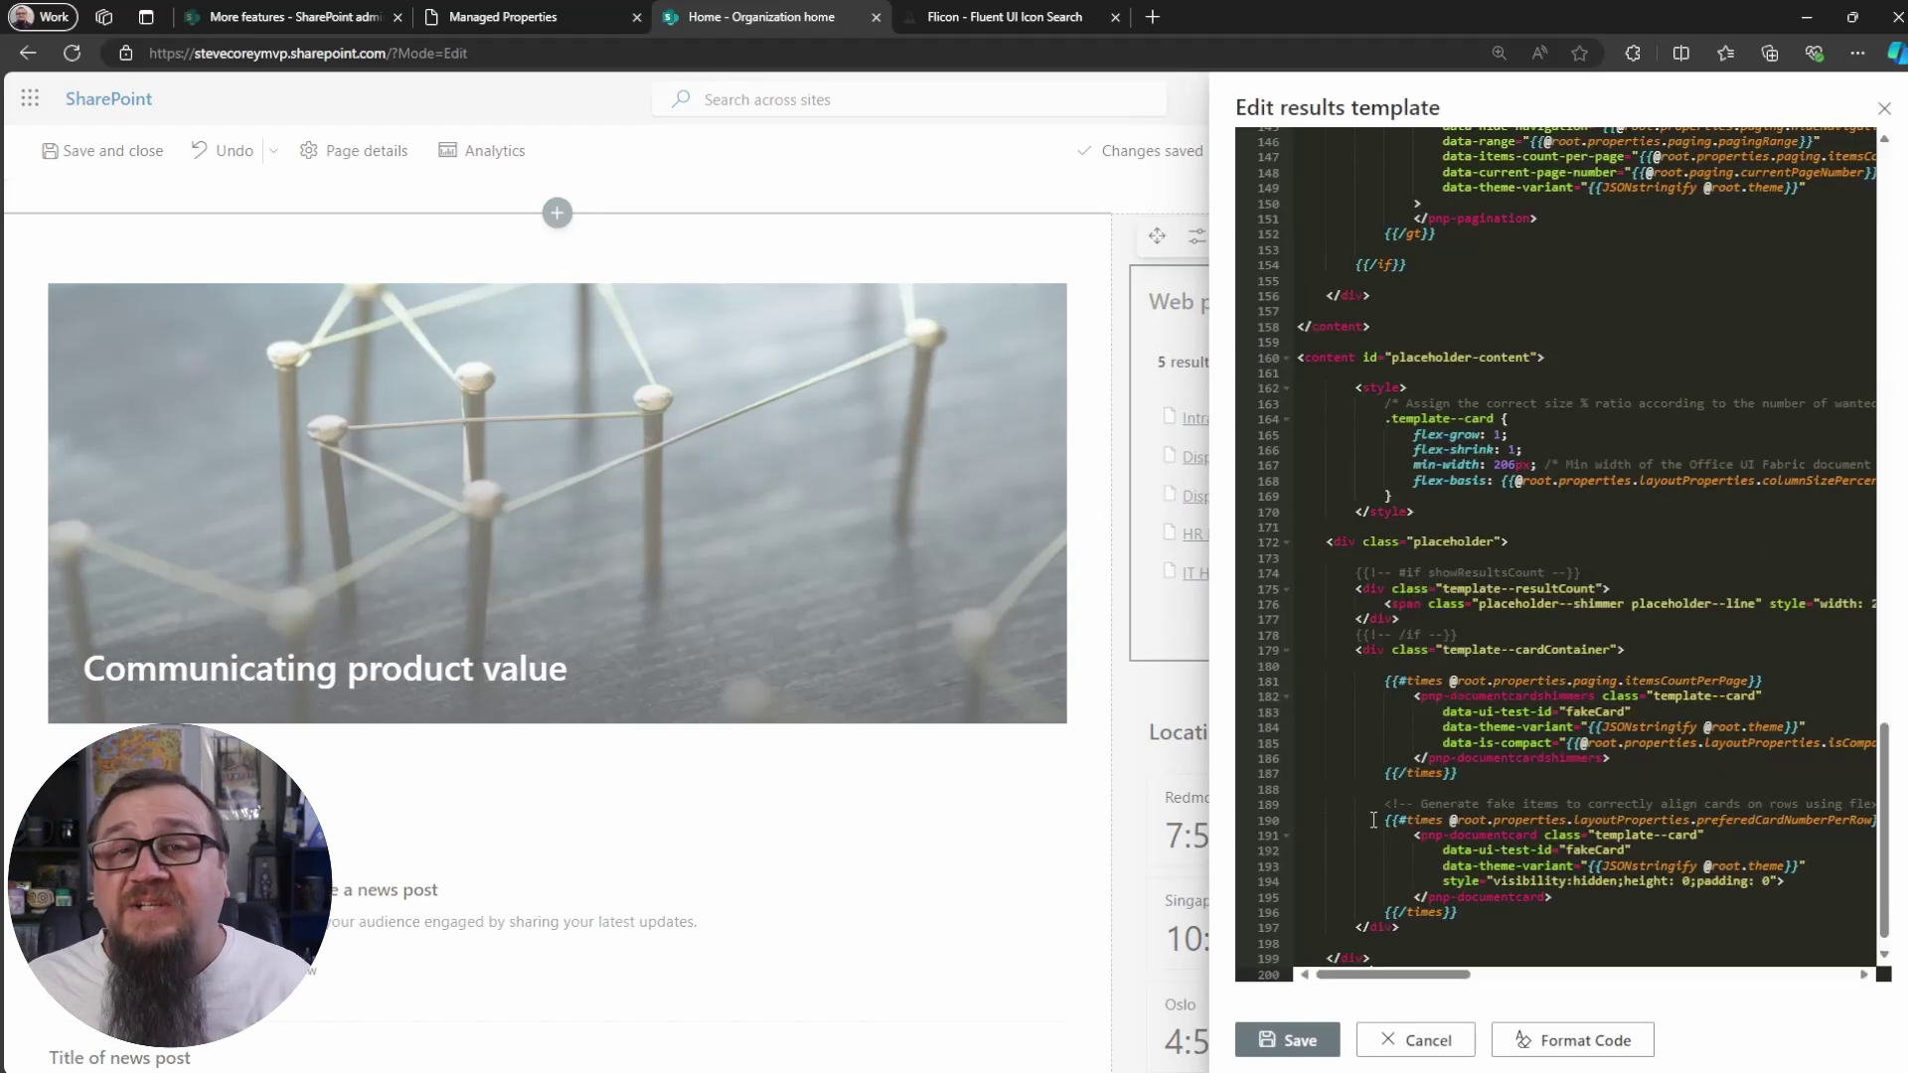
pyautogui.click(1292, 1040)
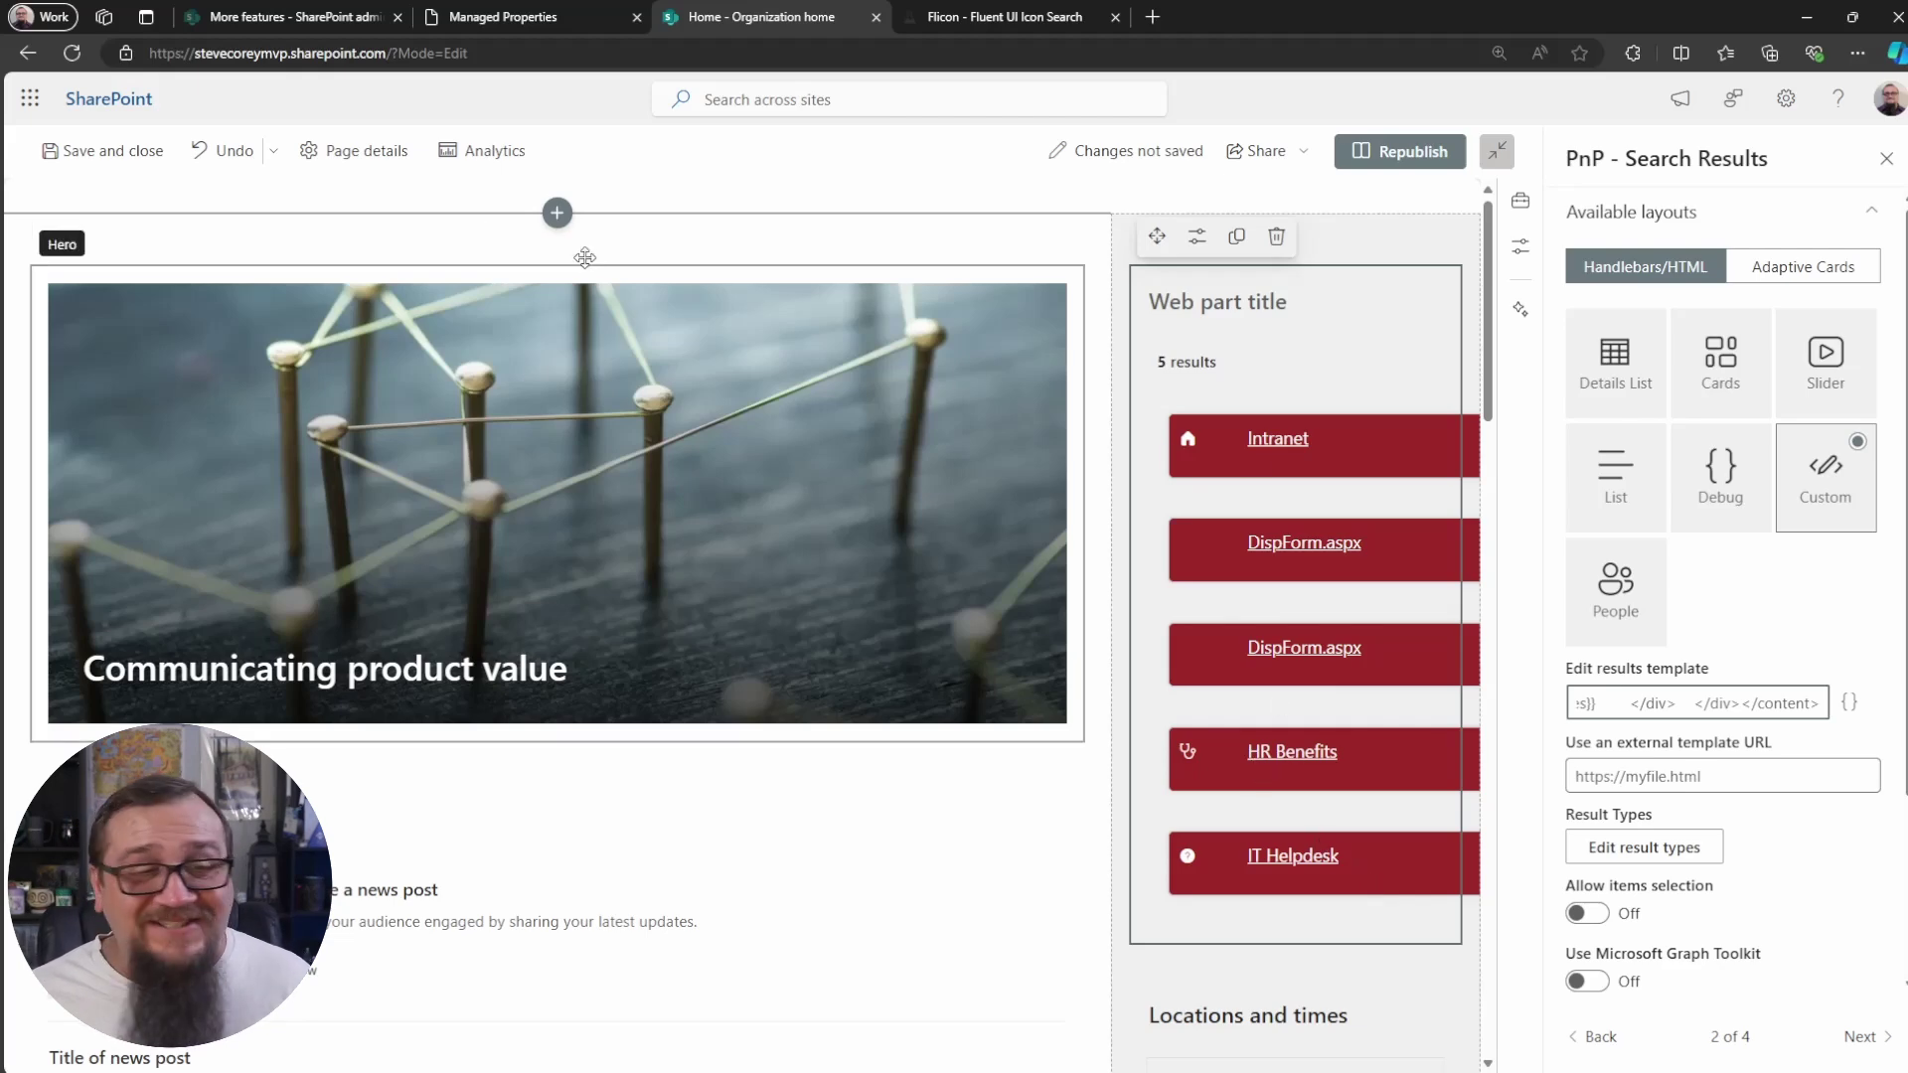
pyautogui.click(76, 150)
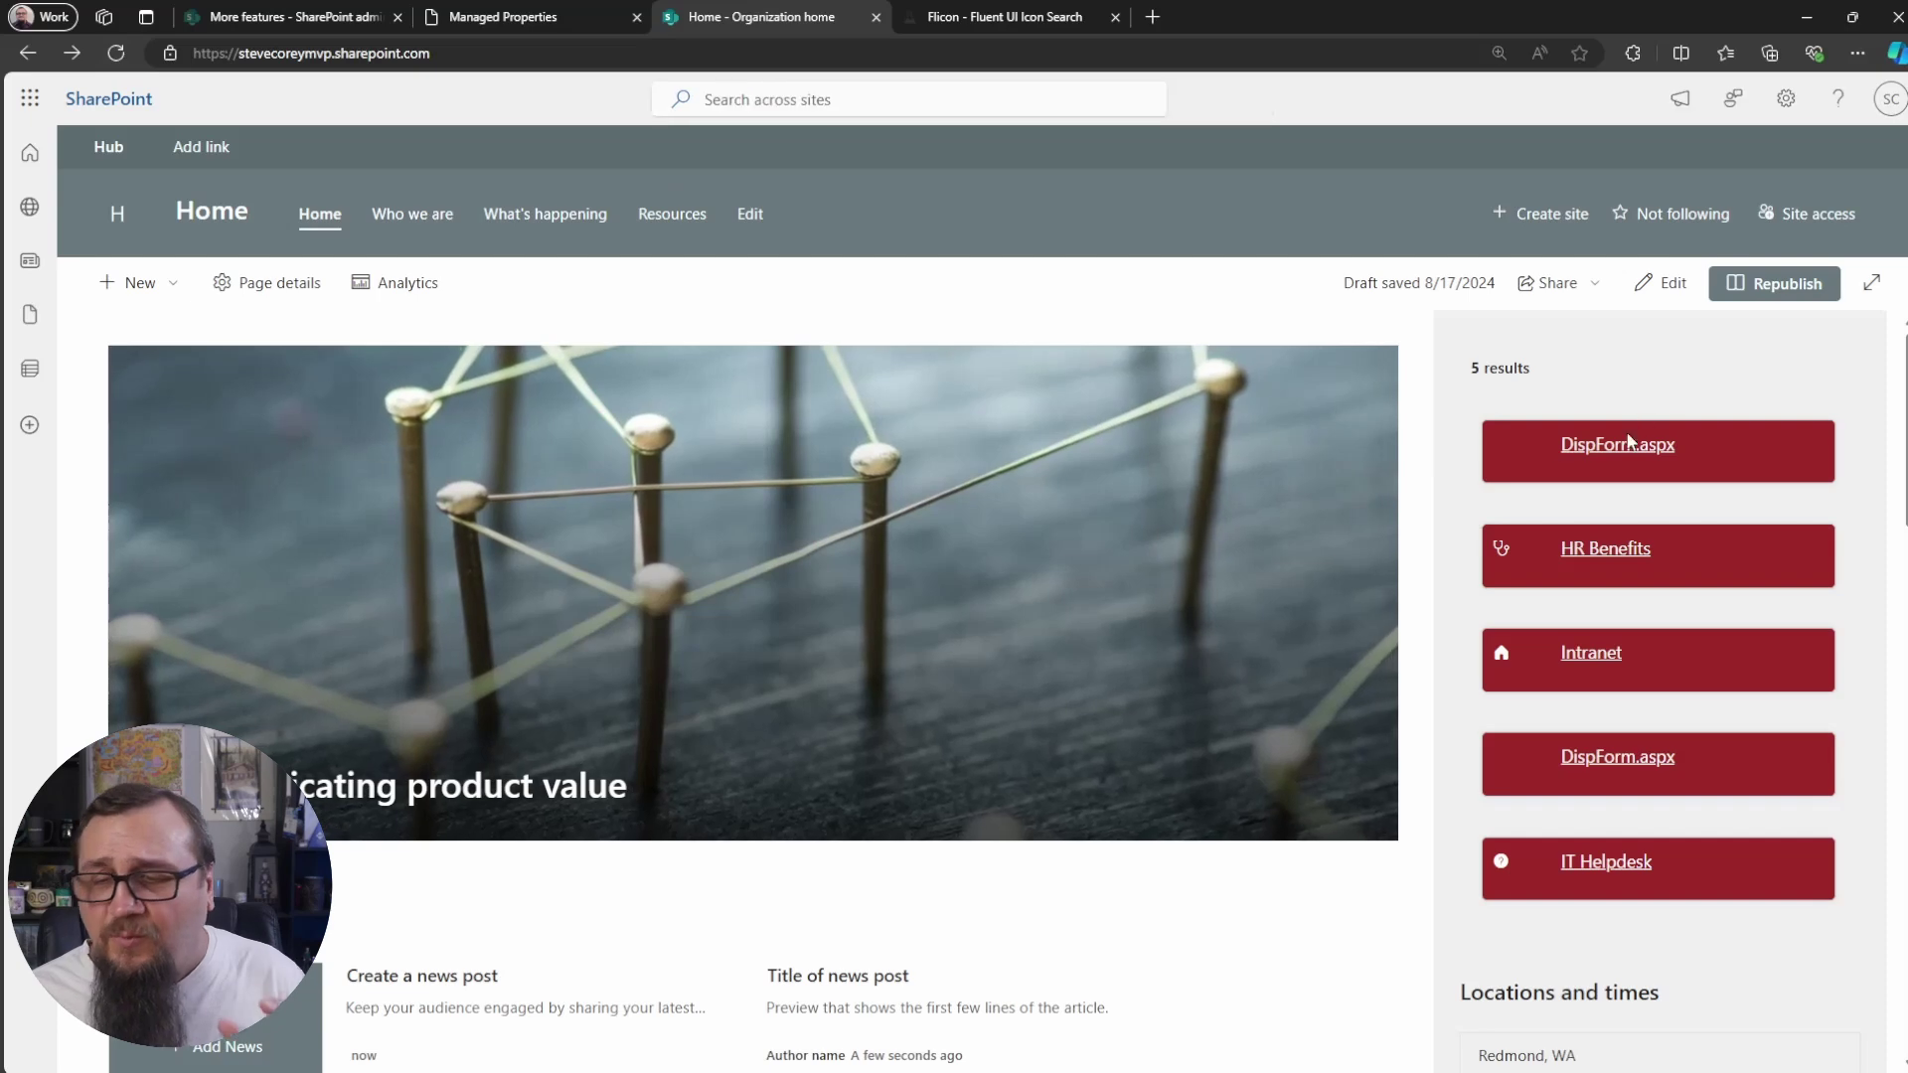
# Test the HR Benefits and Intranet quick links, returning to the home page after each one.
pyautogui.click(1599, 554)
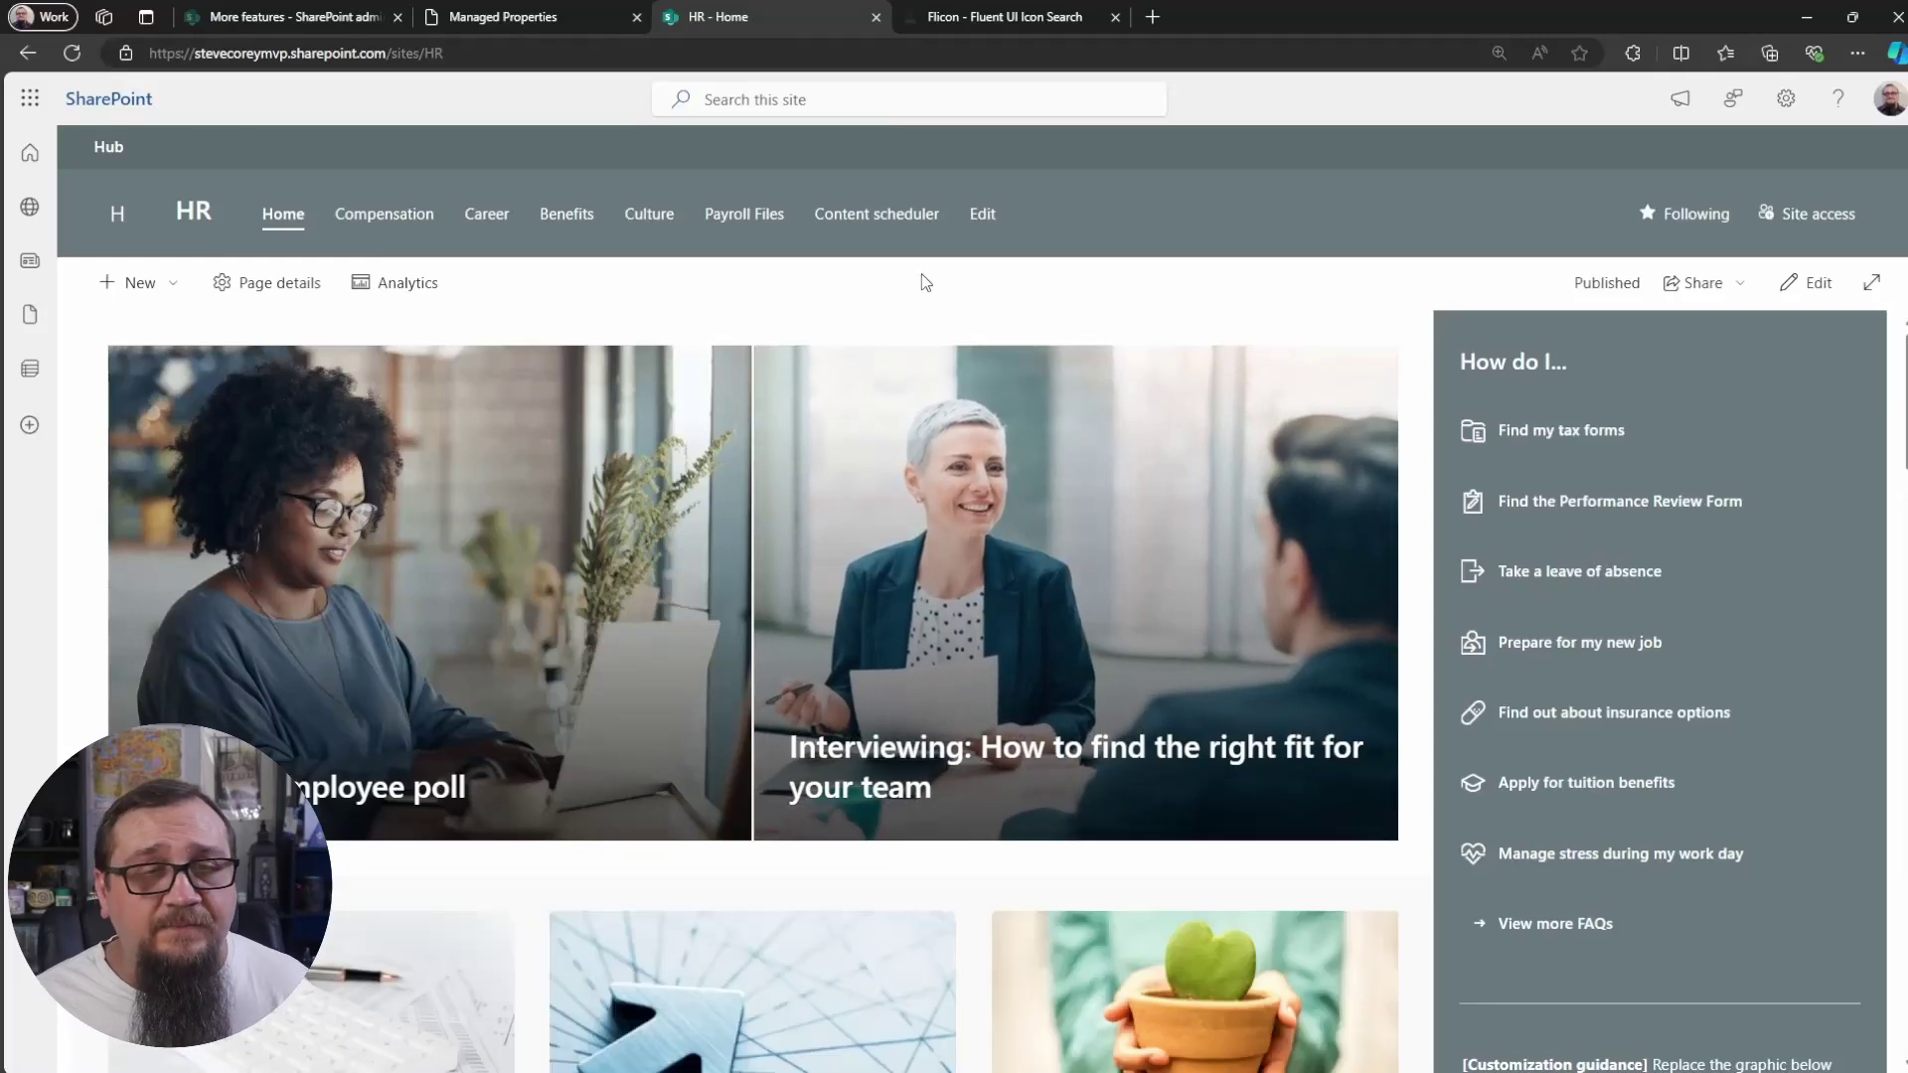
pyautogui.hotkey('alt', 'Left')
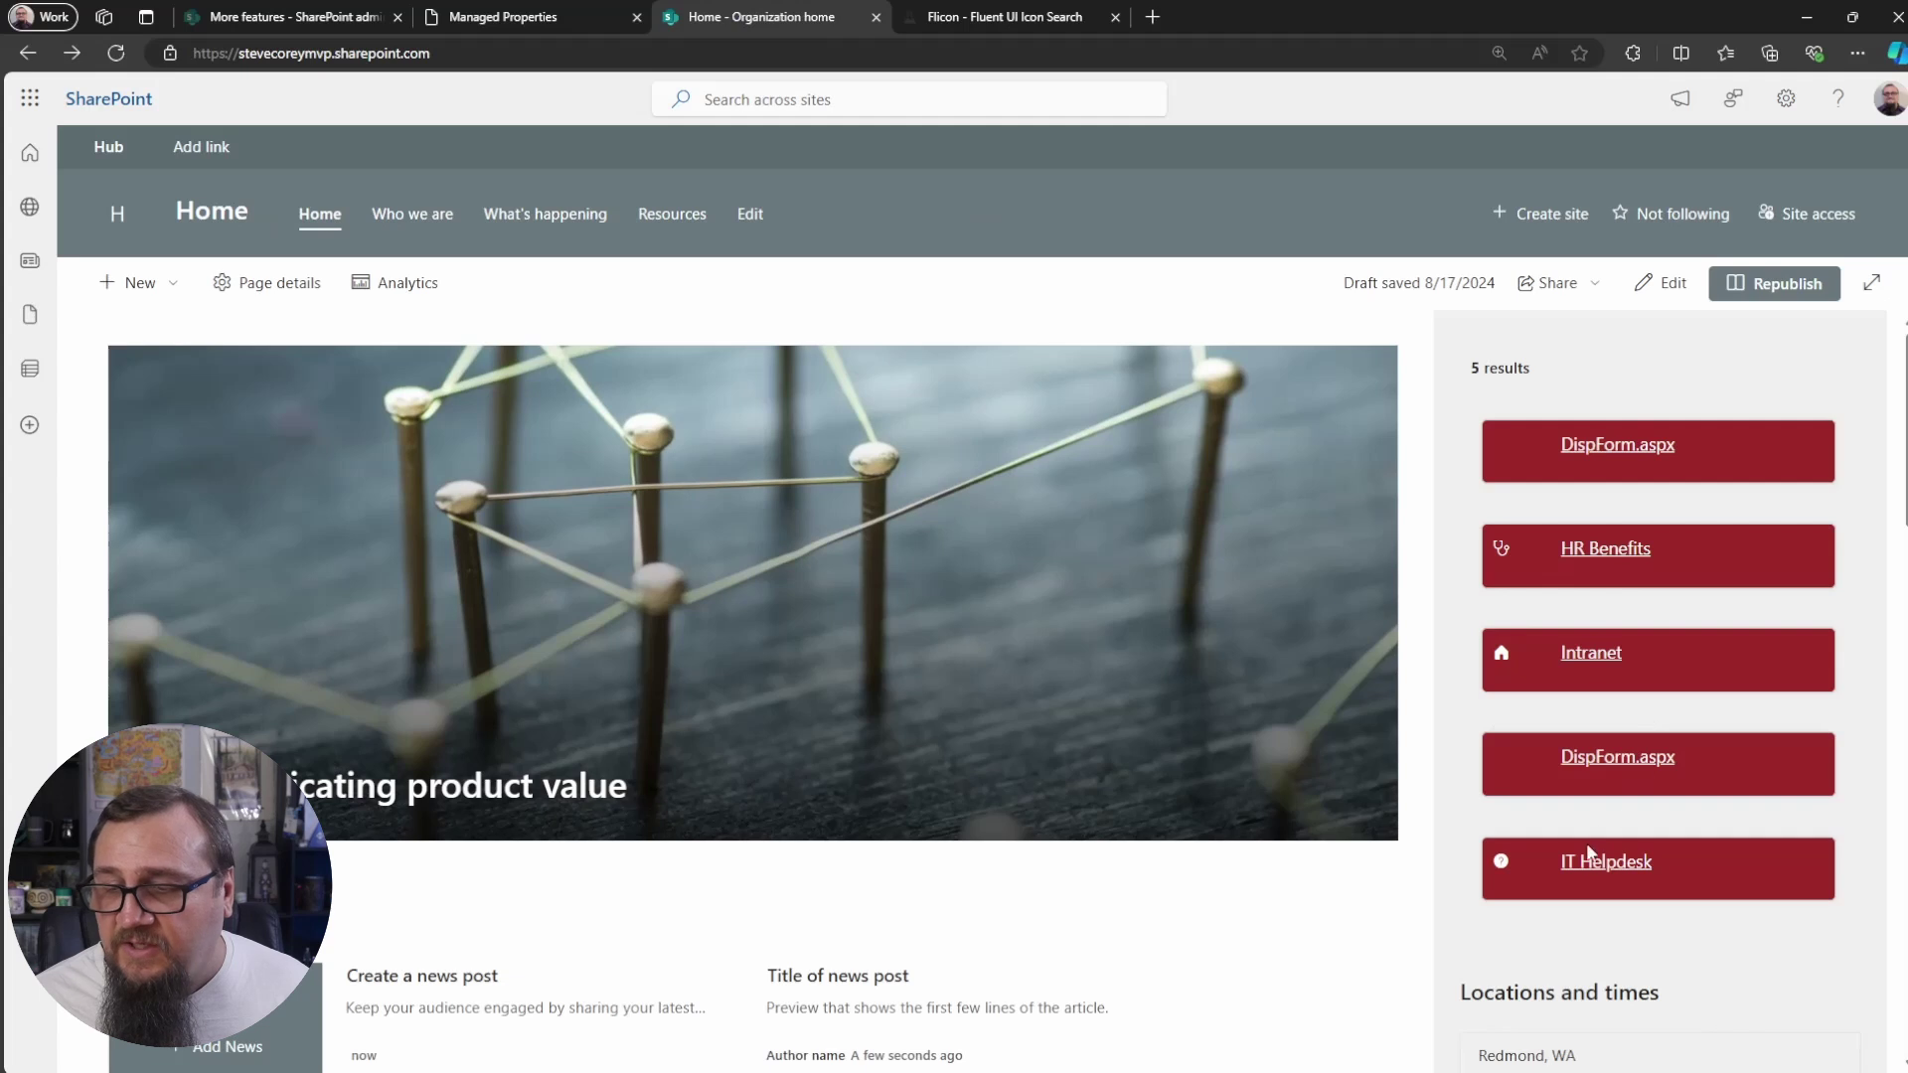
pyautogui.click(1592, 654)
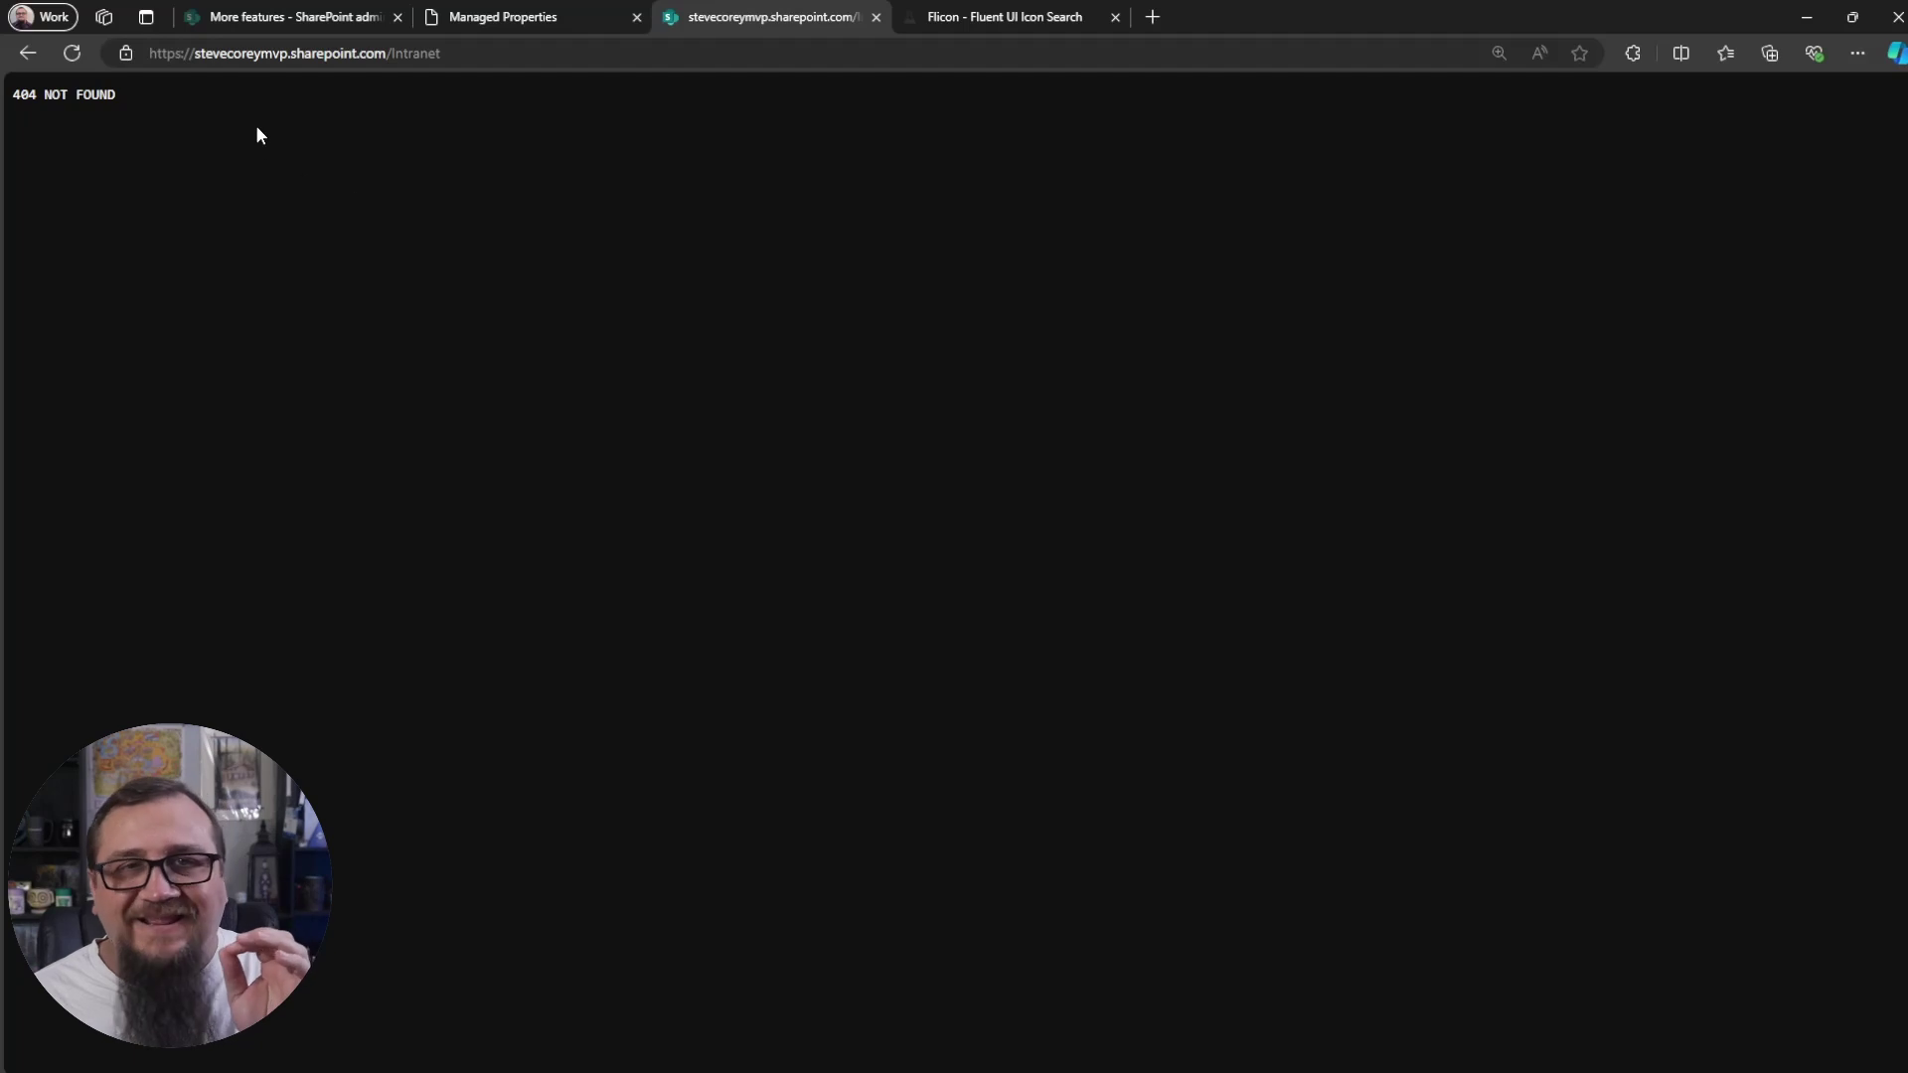
pyautogui.click(27, 53)
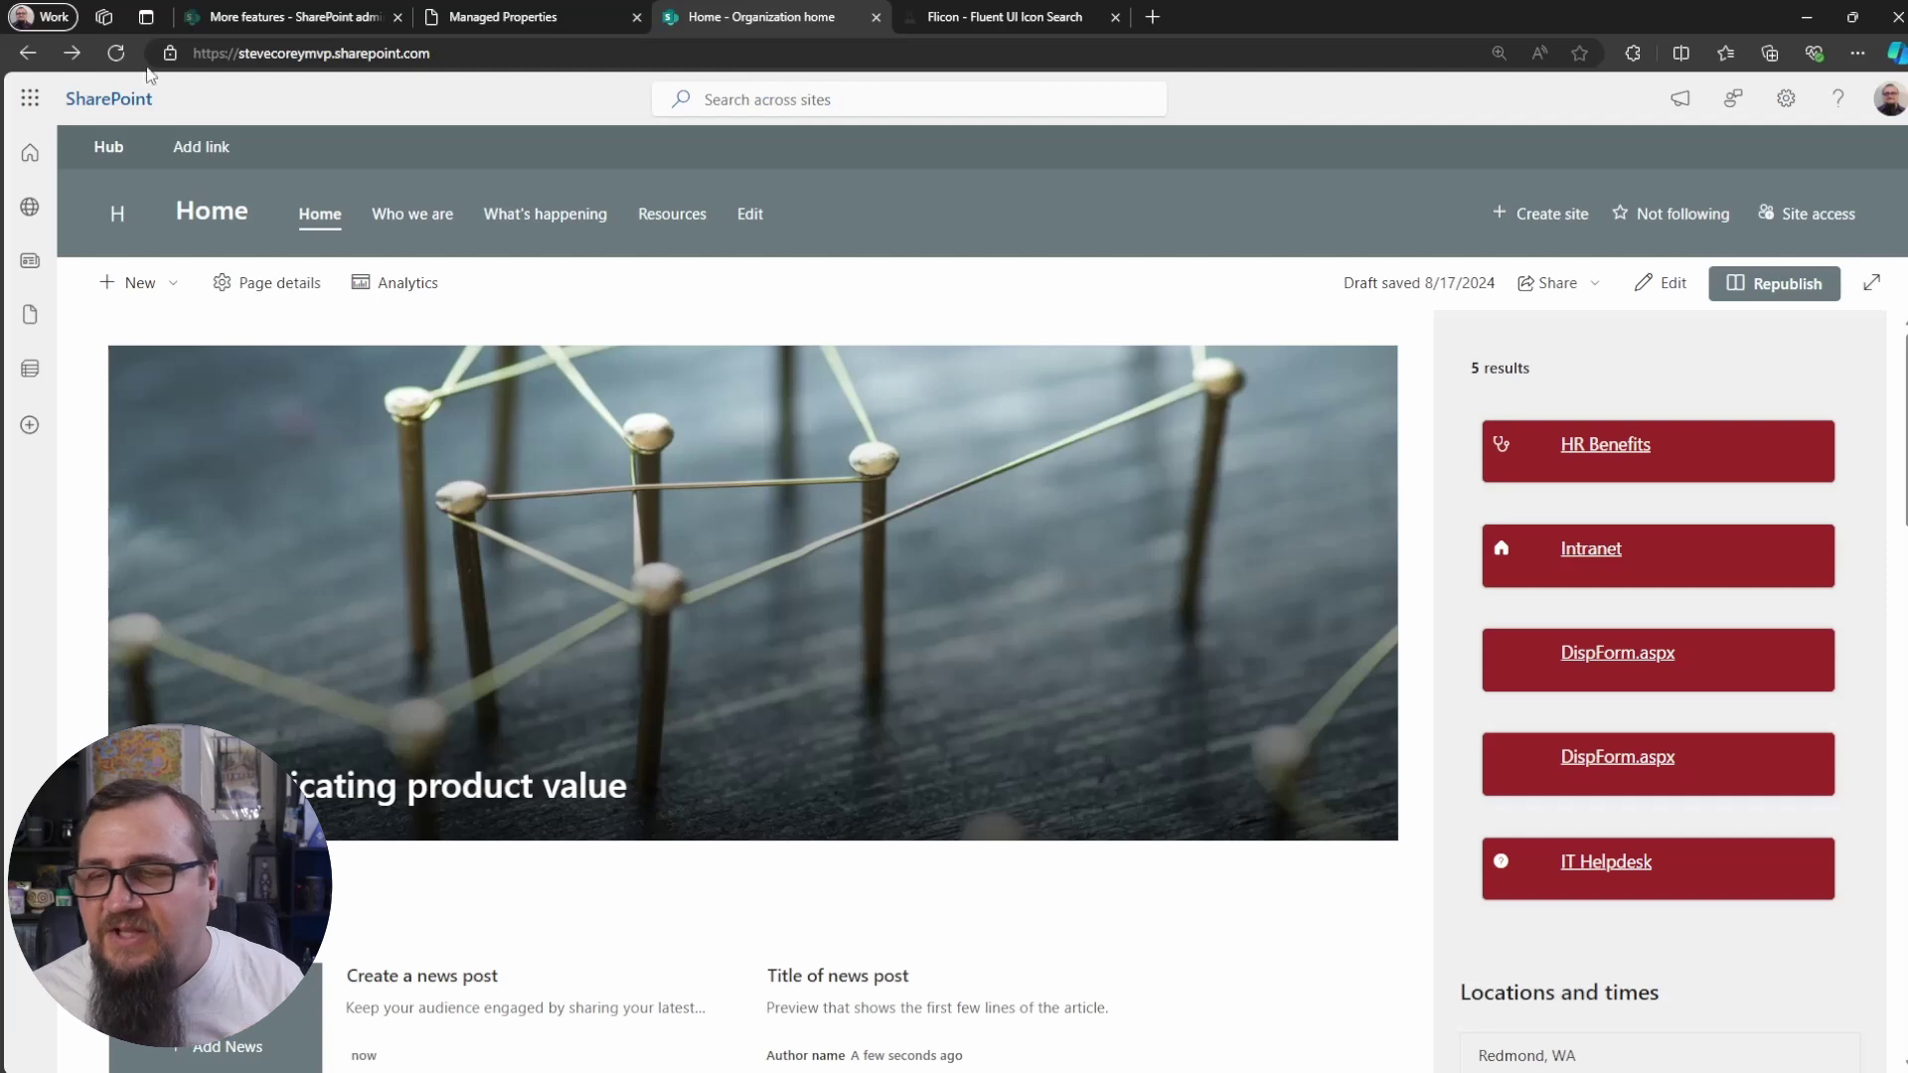
# Edit the home page and open the PnP Search Results web part's custom results template.
pyautogui.click(1679, 294)
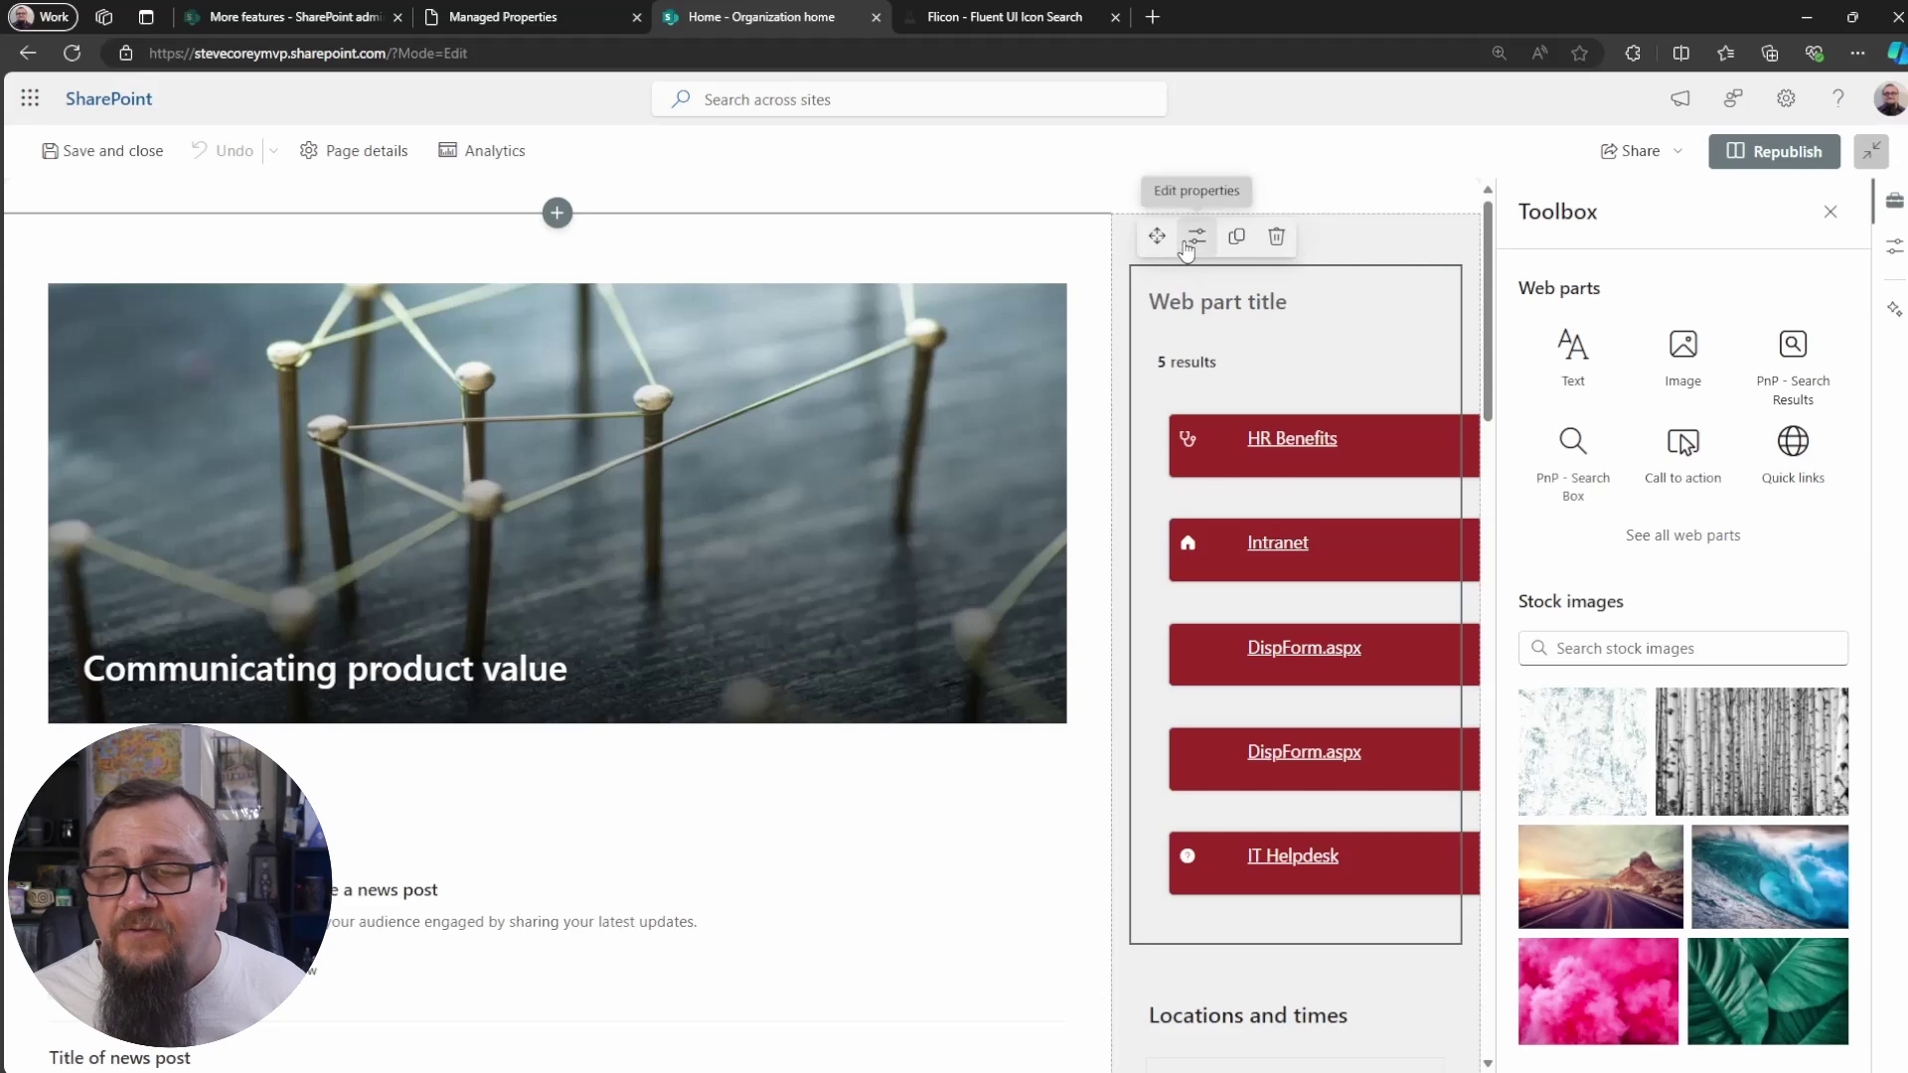
pyautogui.click(1196, 235)
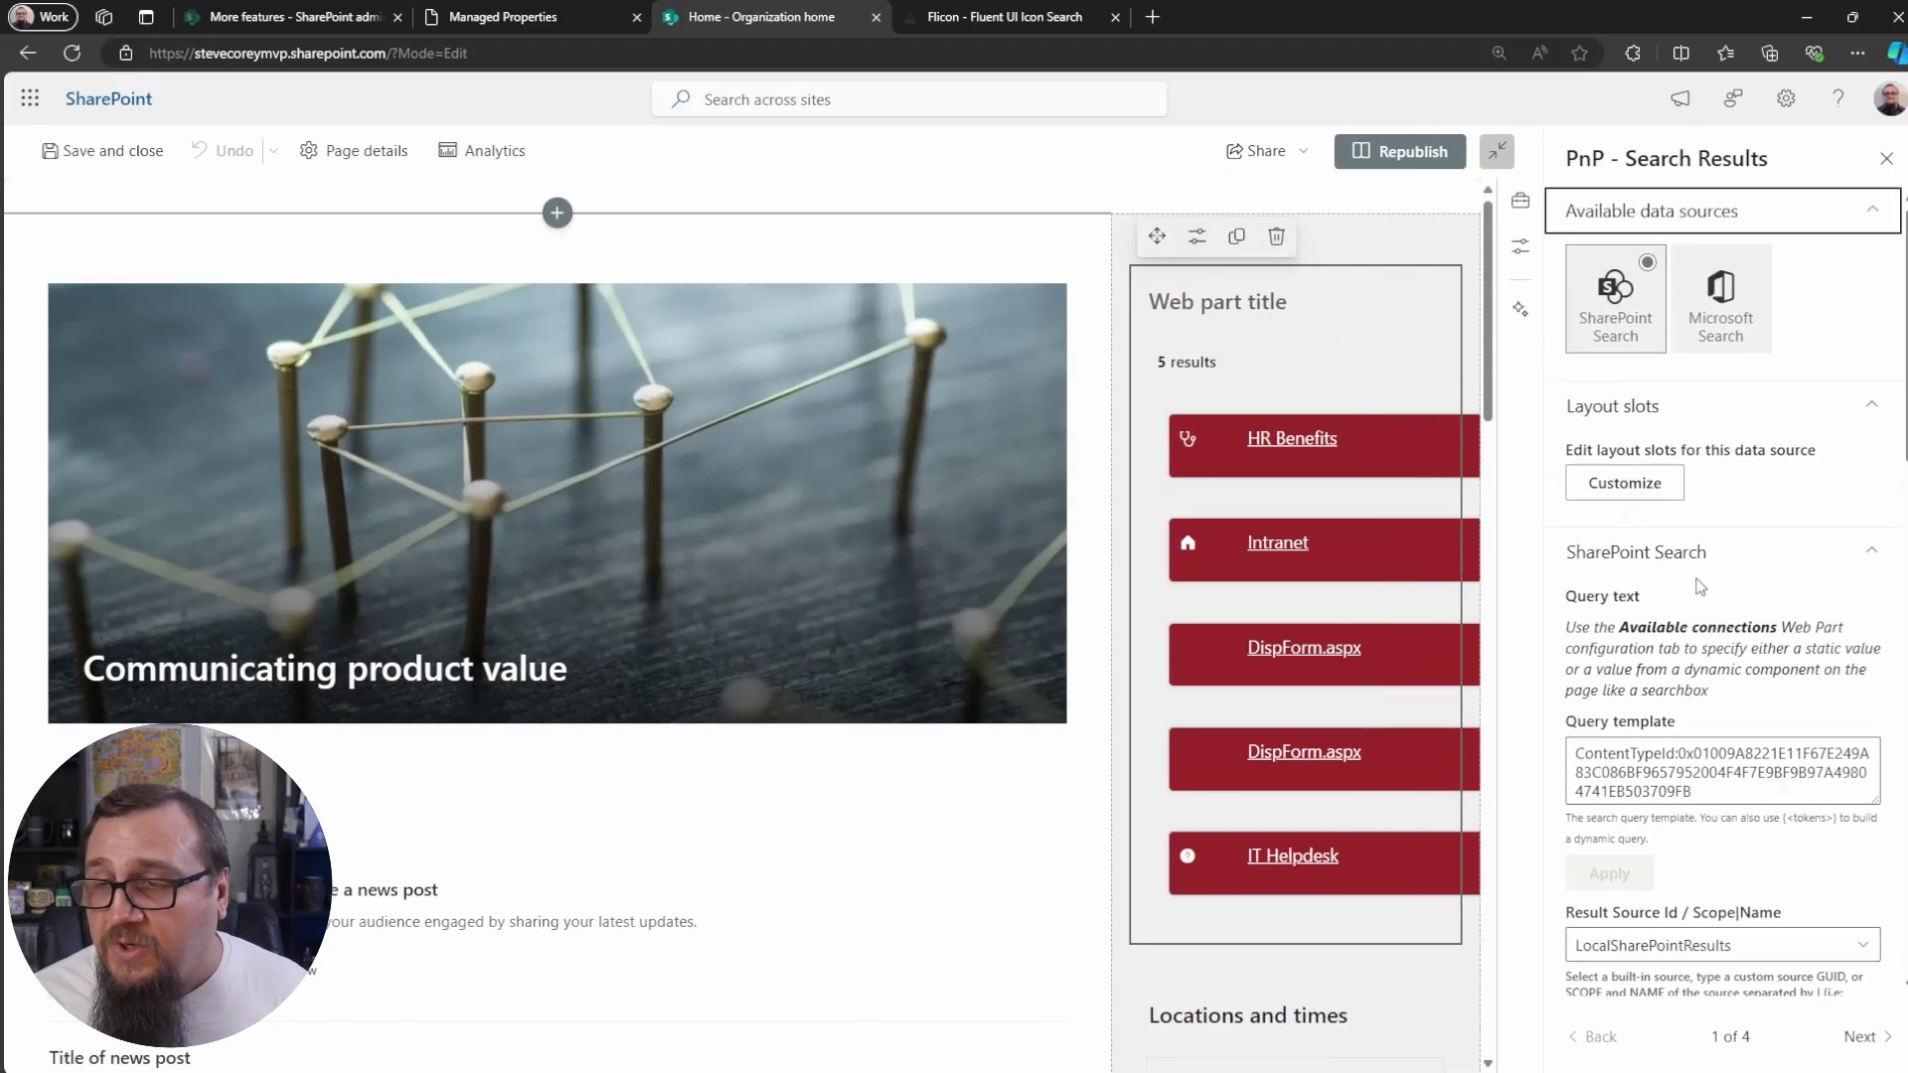
pyautogui.scroll(-2, 1754, 686)
pyautogui.click(1860, 1037)
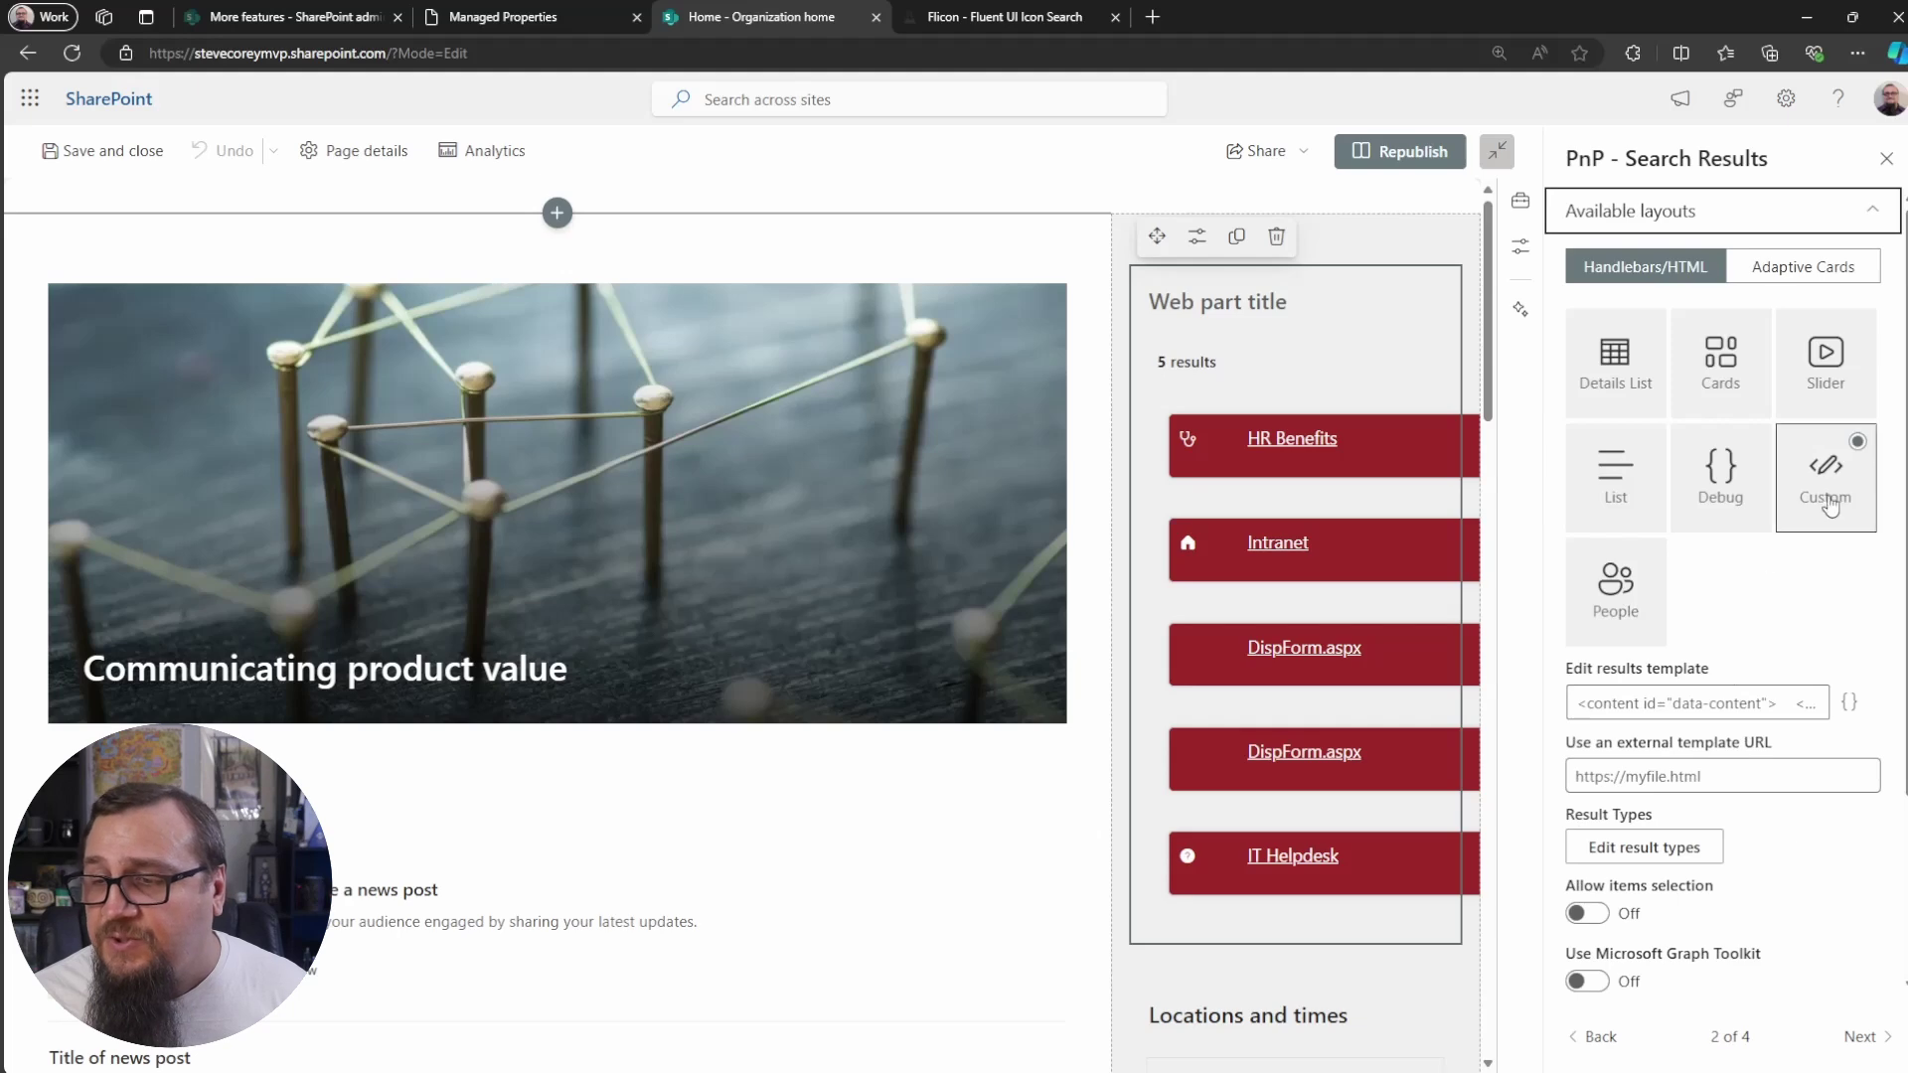
pyautogui.click(1850, 703)
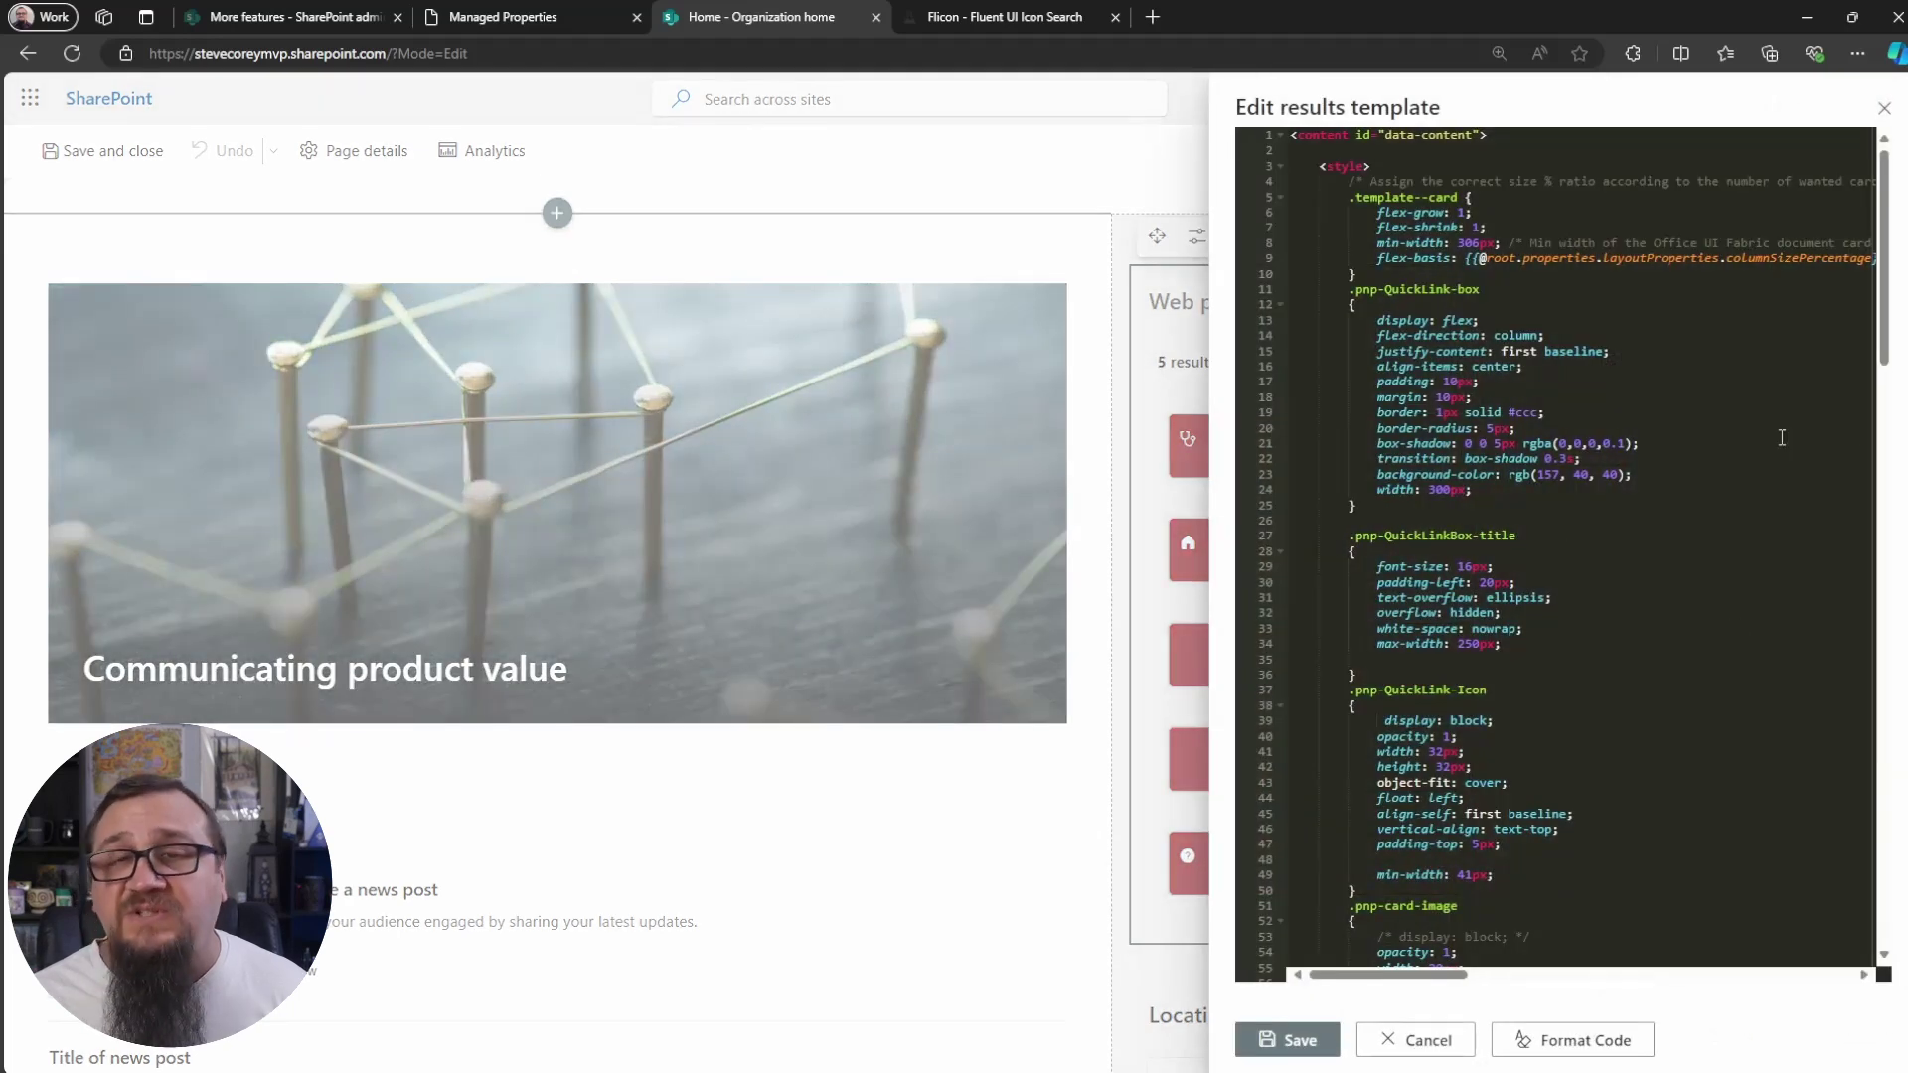
# Set the split index in the quick link title's href for QuickLinksInPnPModernSearchLink to [0], saving the template and the page.
pyautogui.moveTo(1884, 313); pyautogui.dragTo(1882, 632)
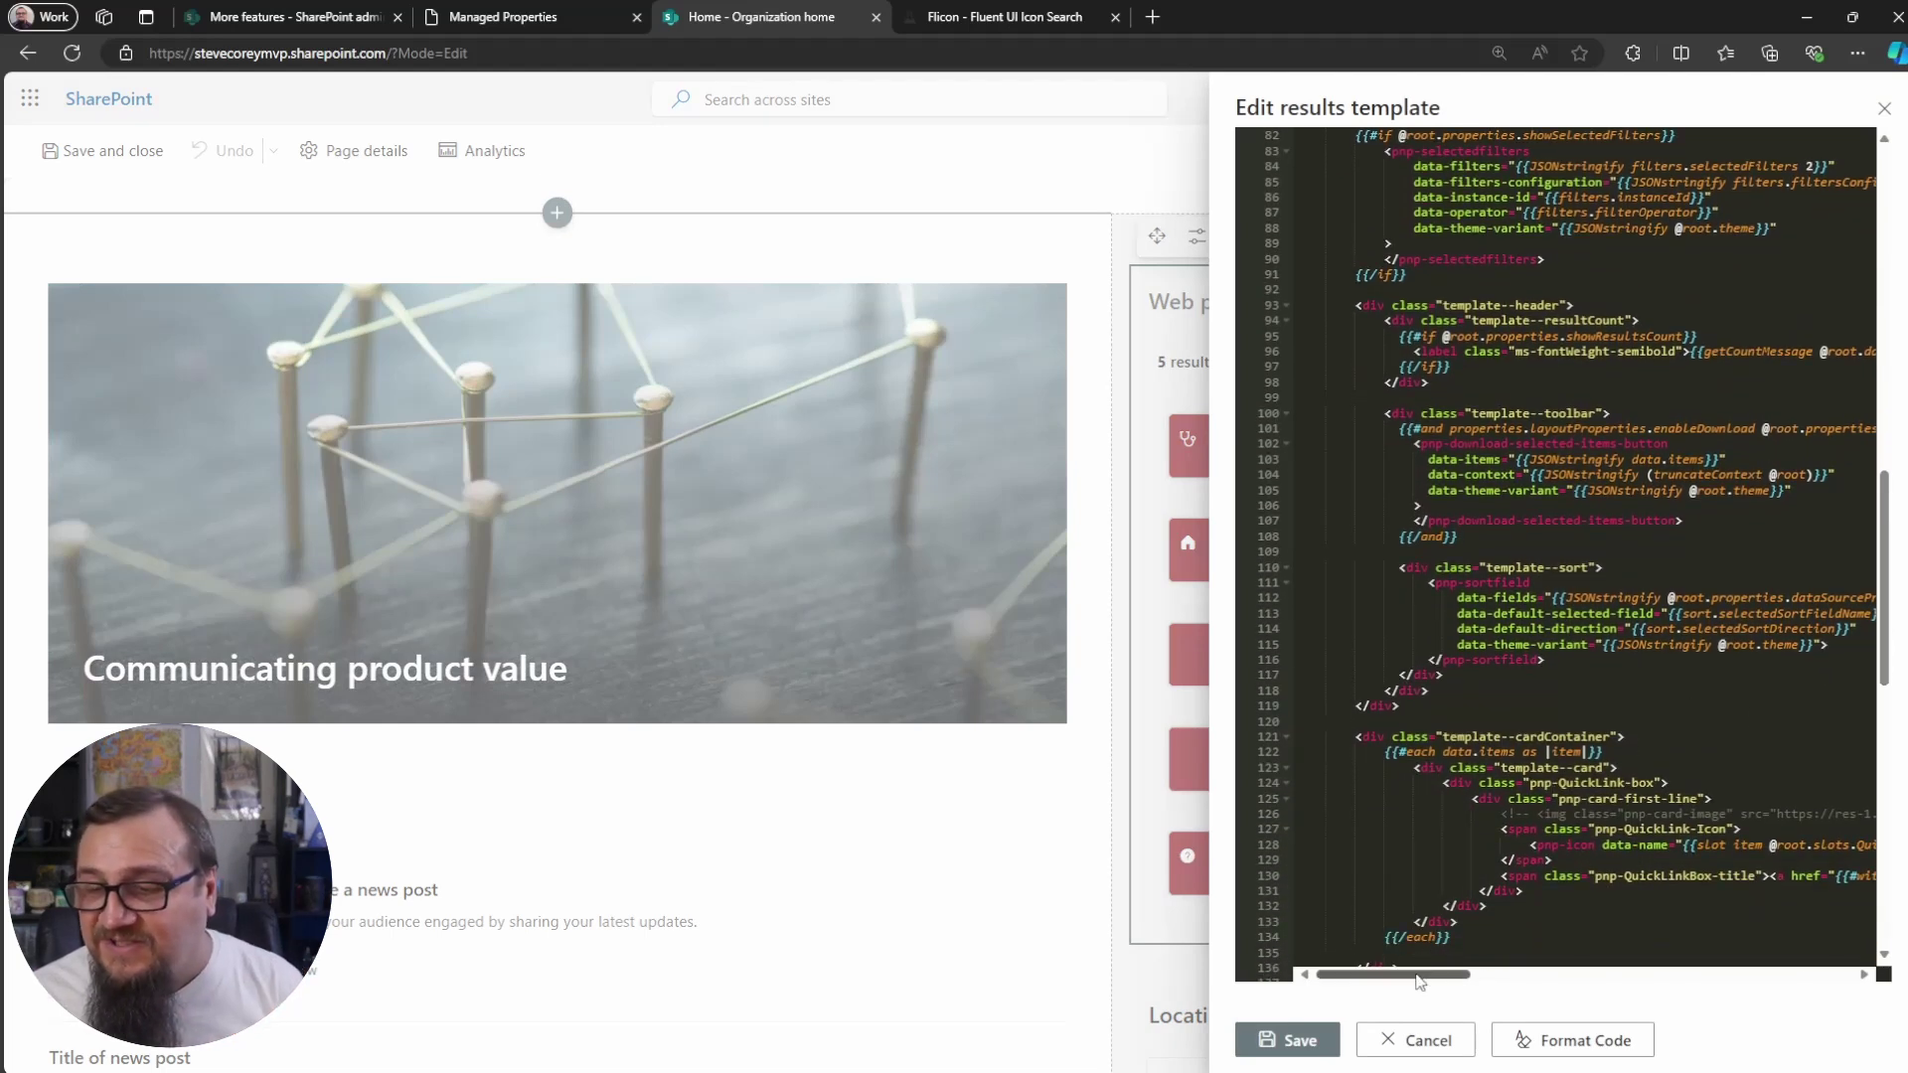
pyautogui.moveTo(1418, 980); pyautogui.dragTo(1540, 991)
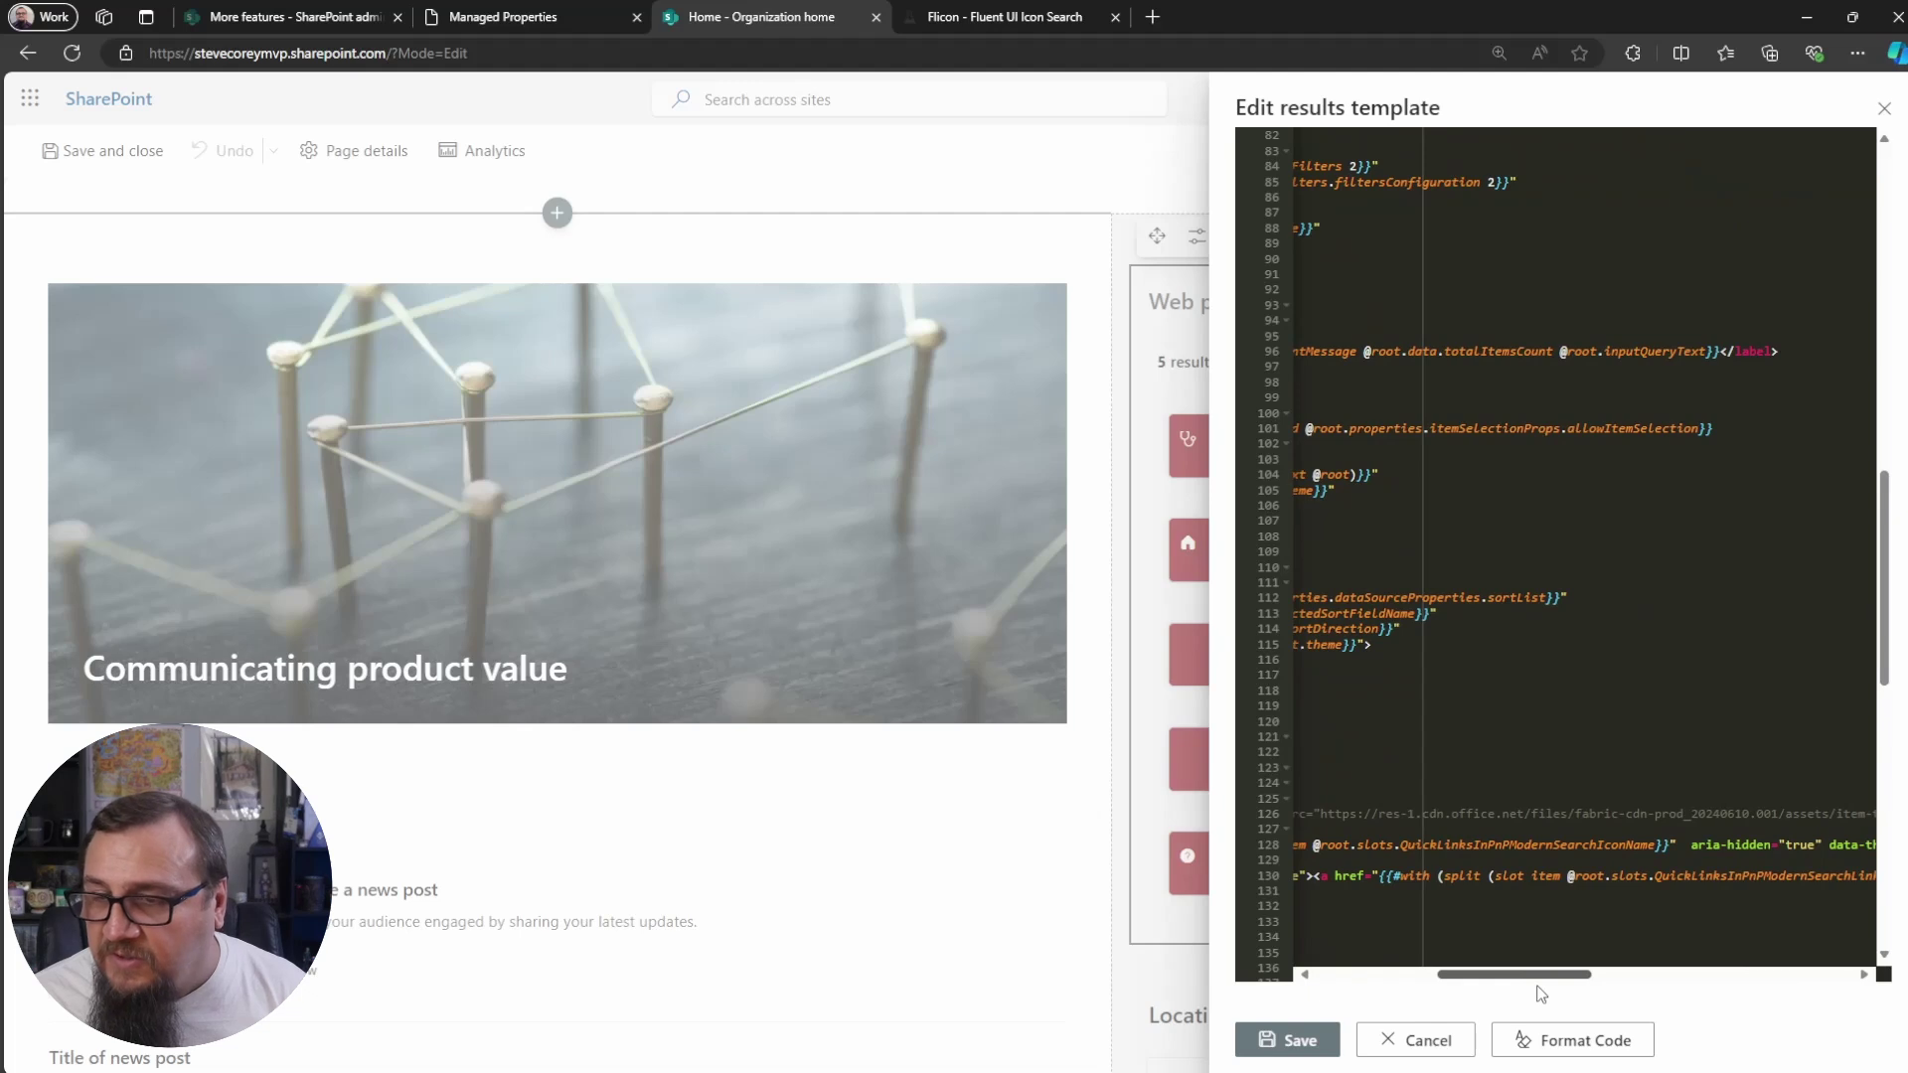
pyautogui.moveTo(1540, 994); pyautogui.dragTo(1610, 994)
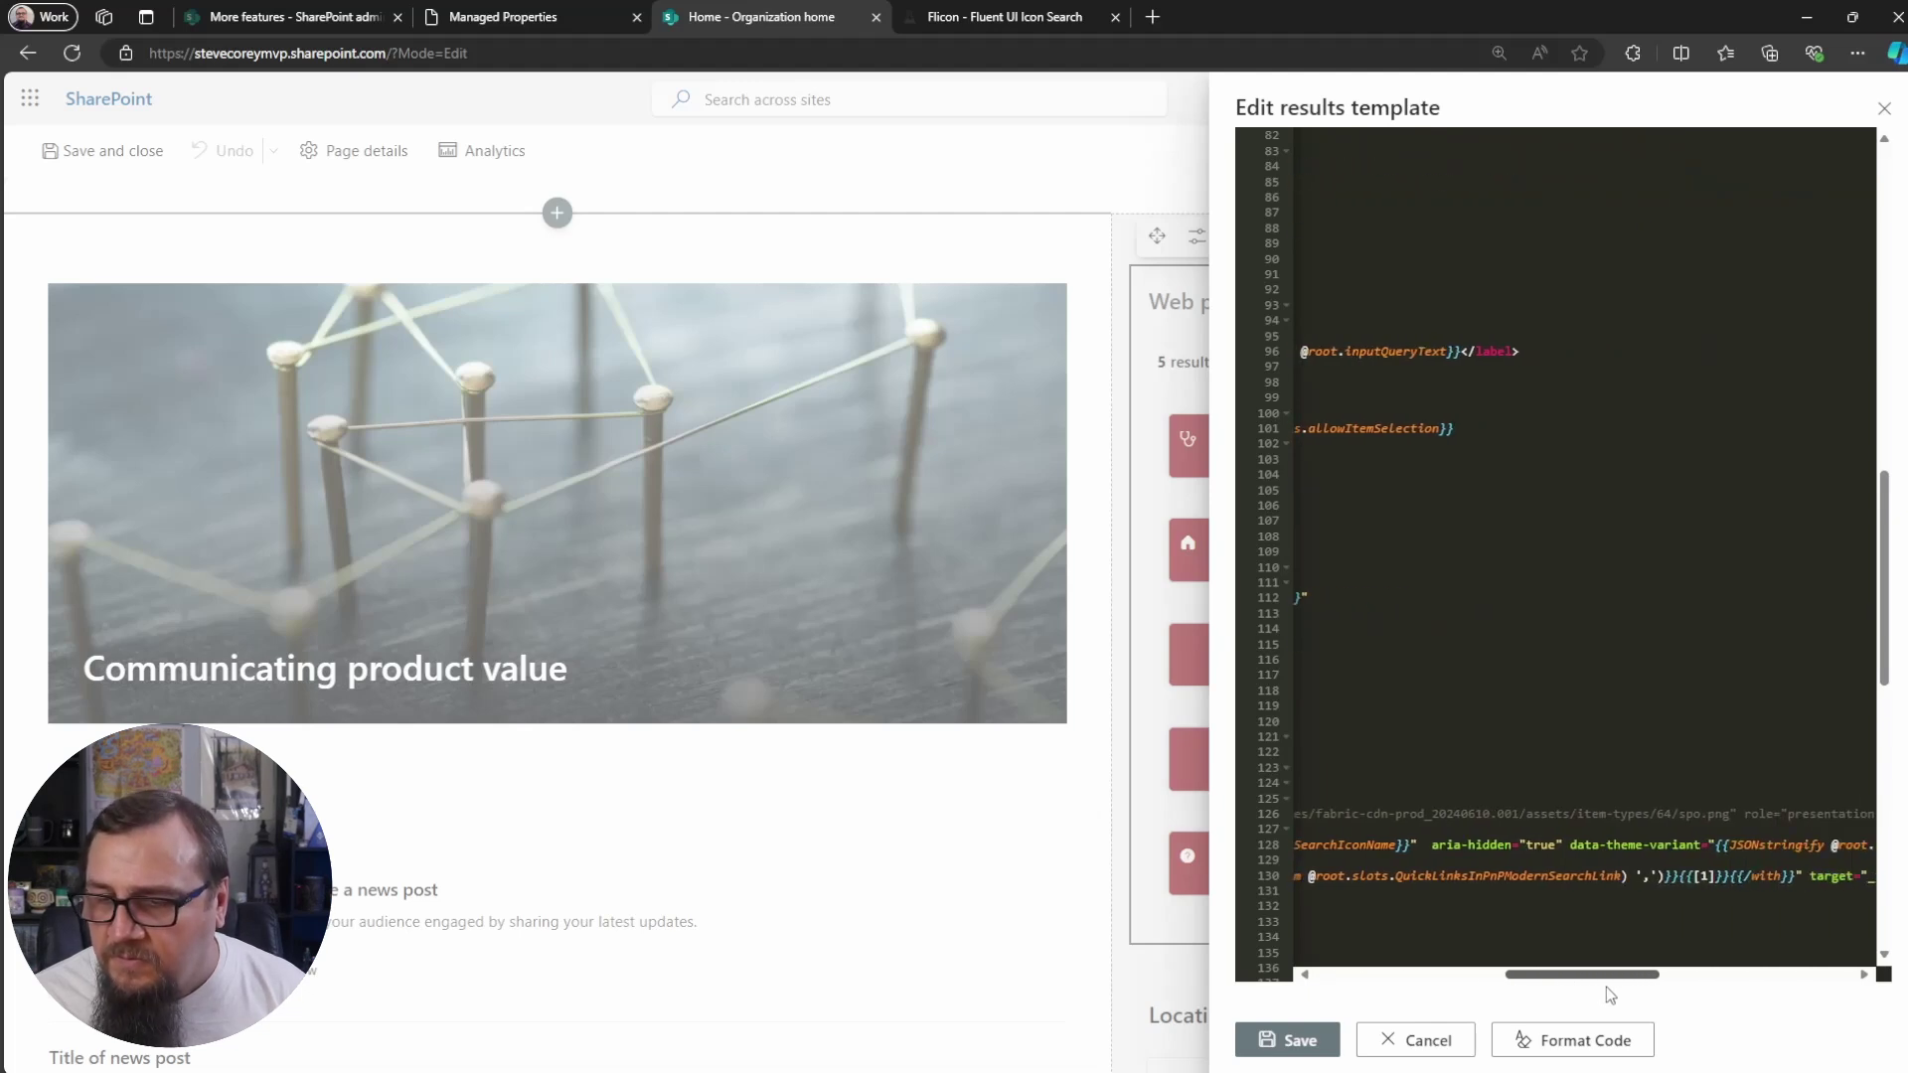
pyautogui.scroll(-3, 1577, 875)
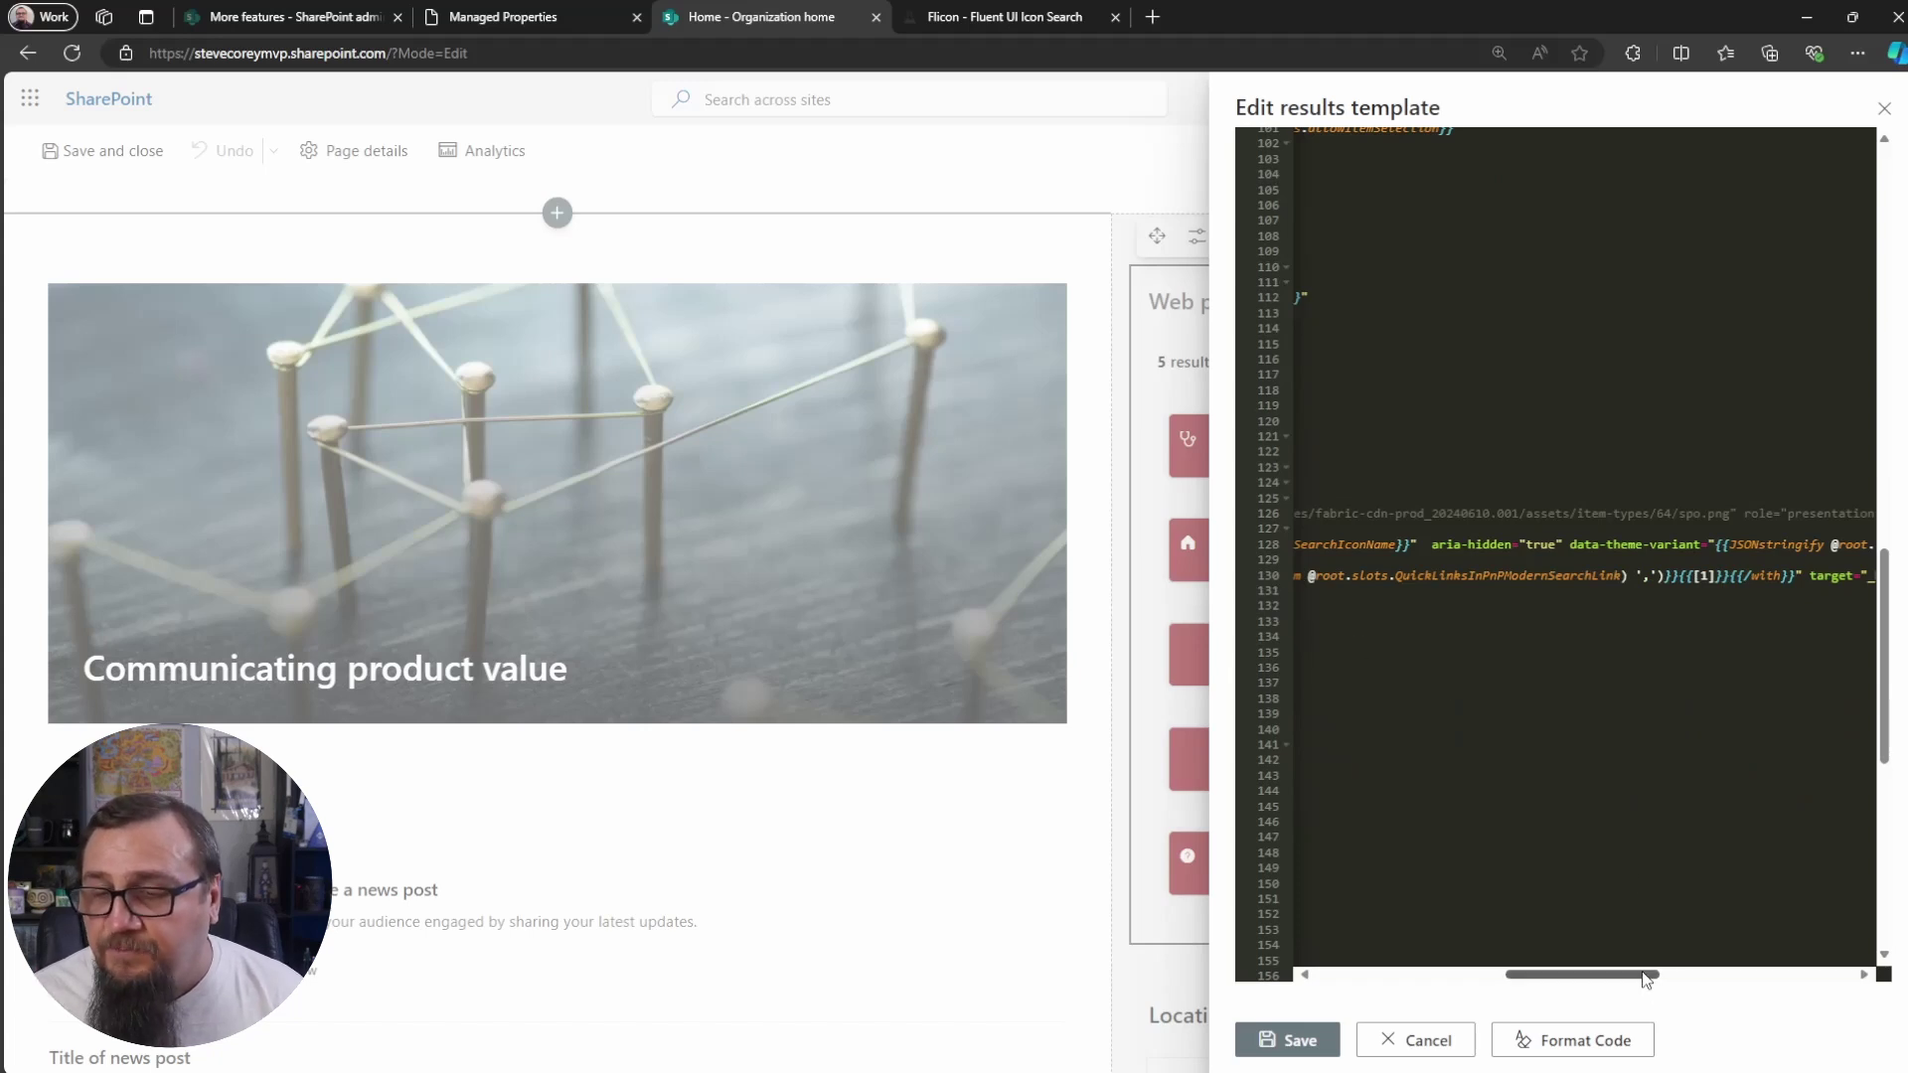
pyautogui.moveTo(1650, 976); pyautogui.dragTo(1551, 976)
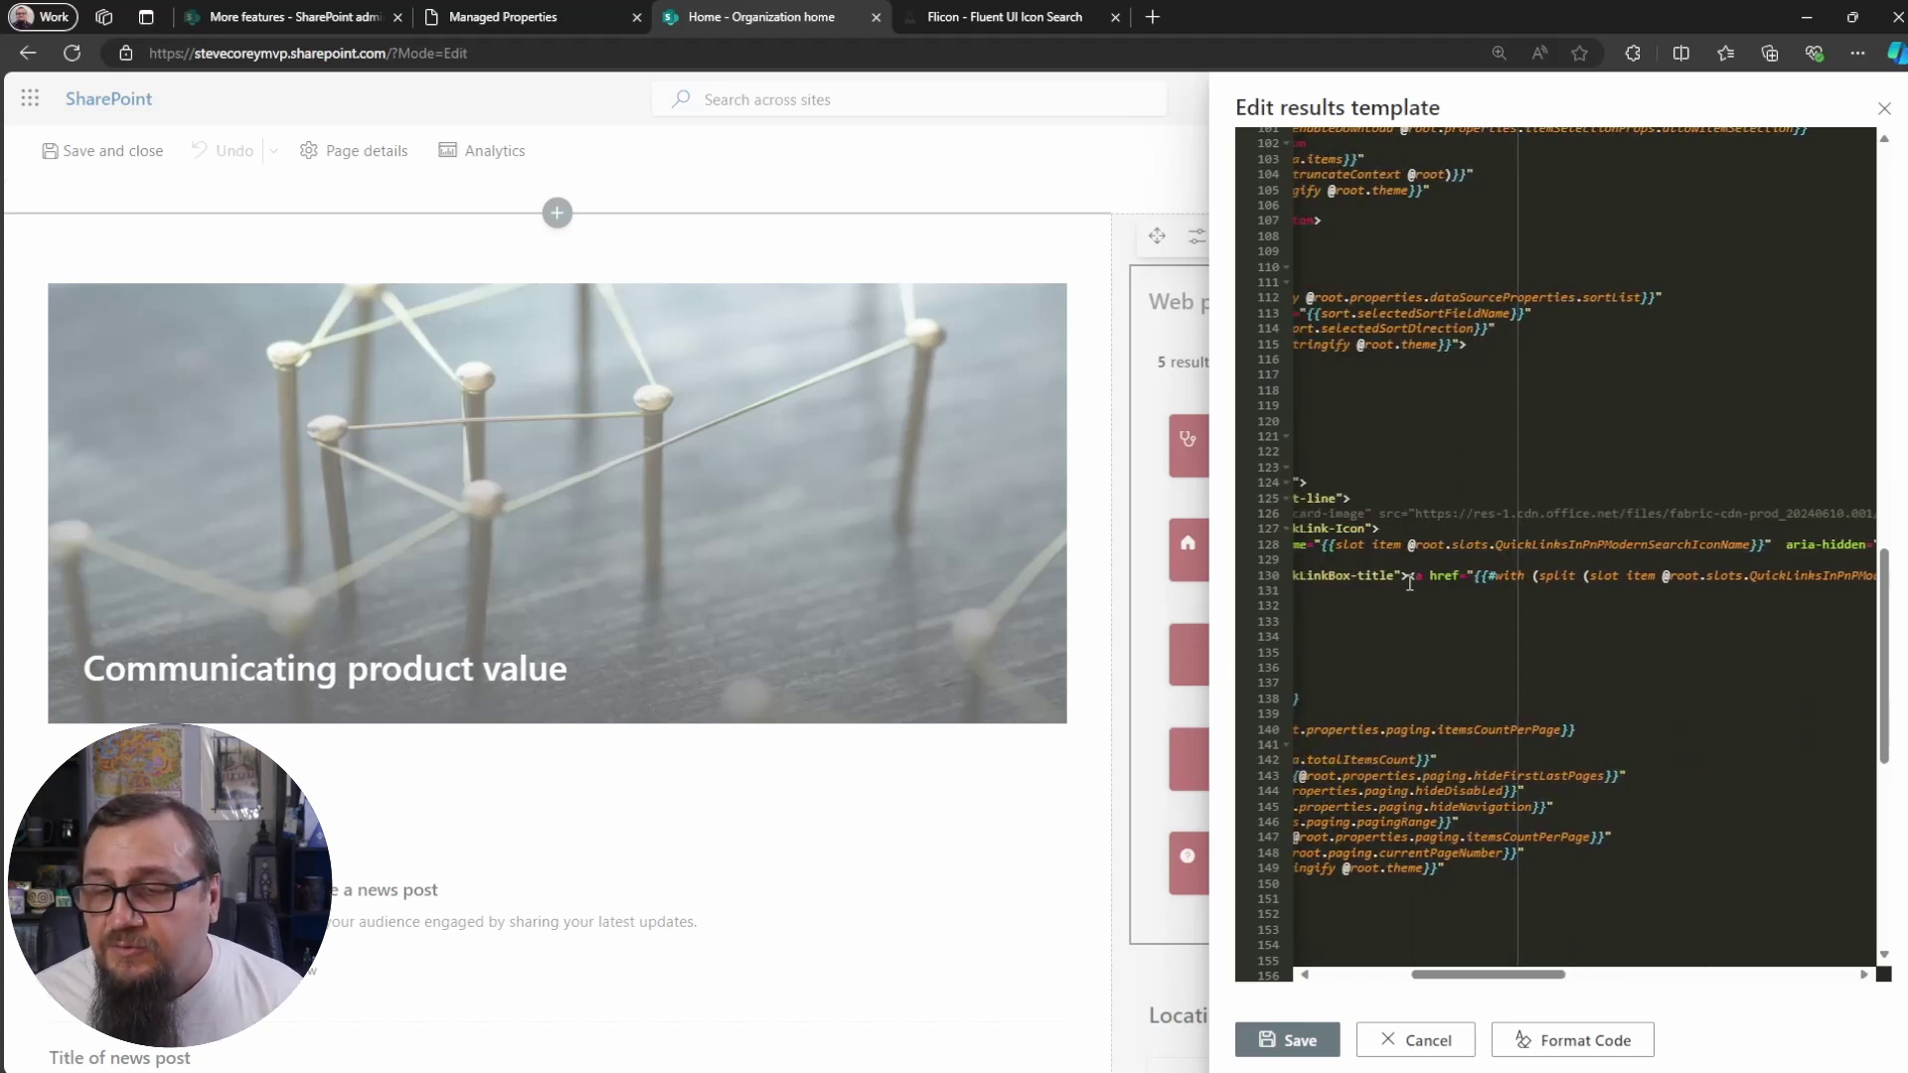
pyautogui.moveTo(1409, 583); pyautogui.dragTo(1472, 583)
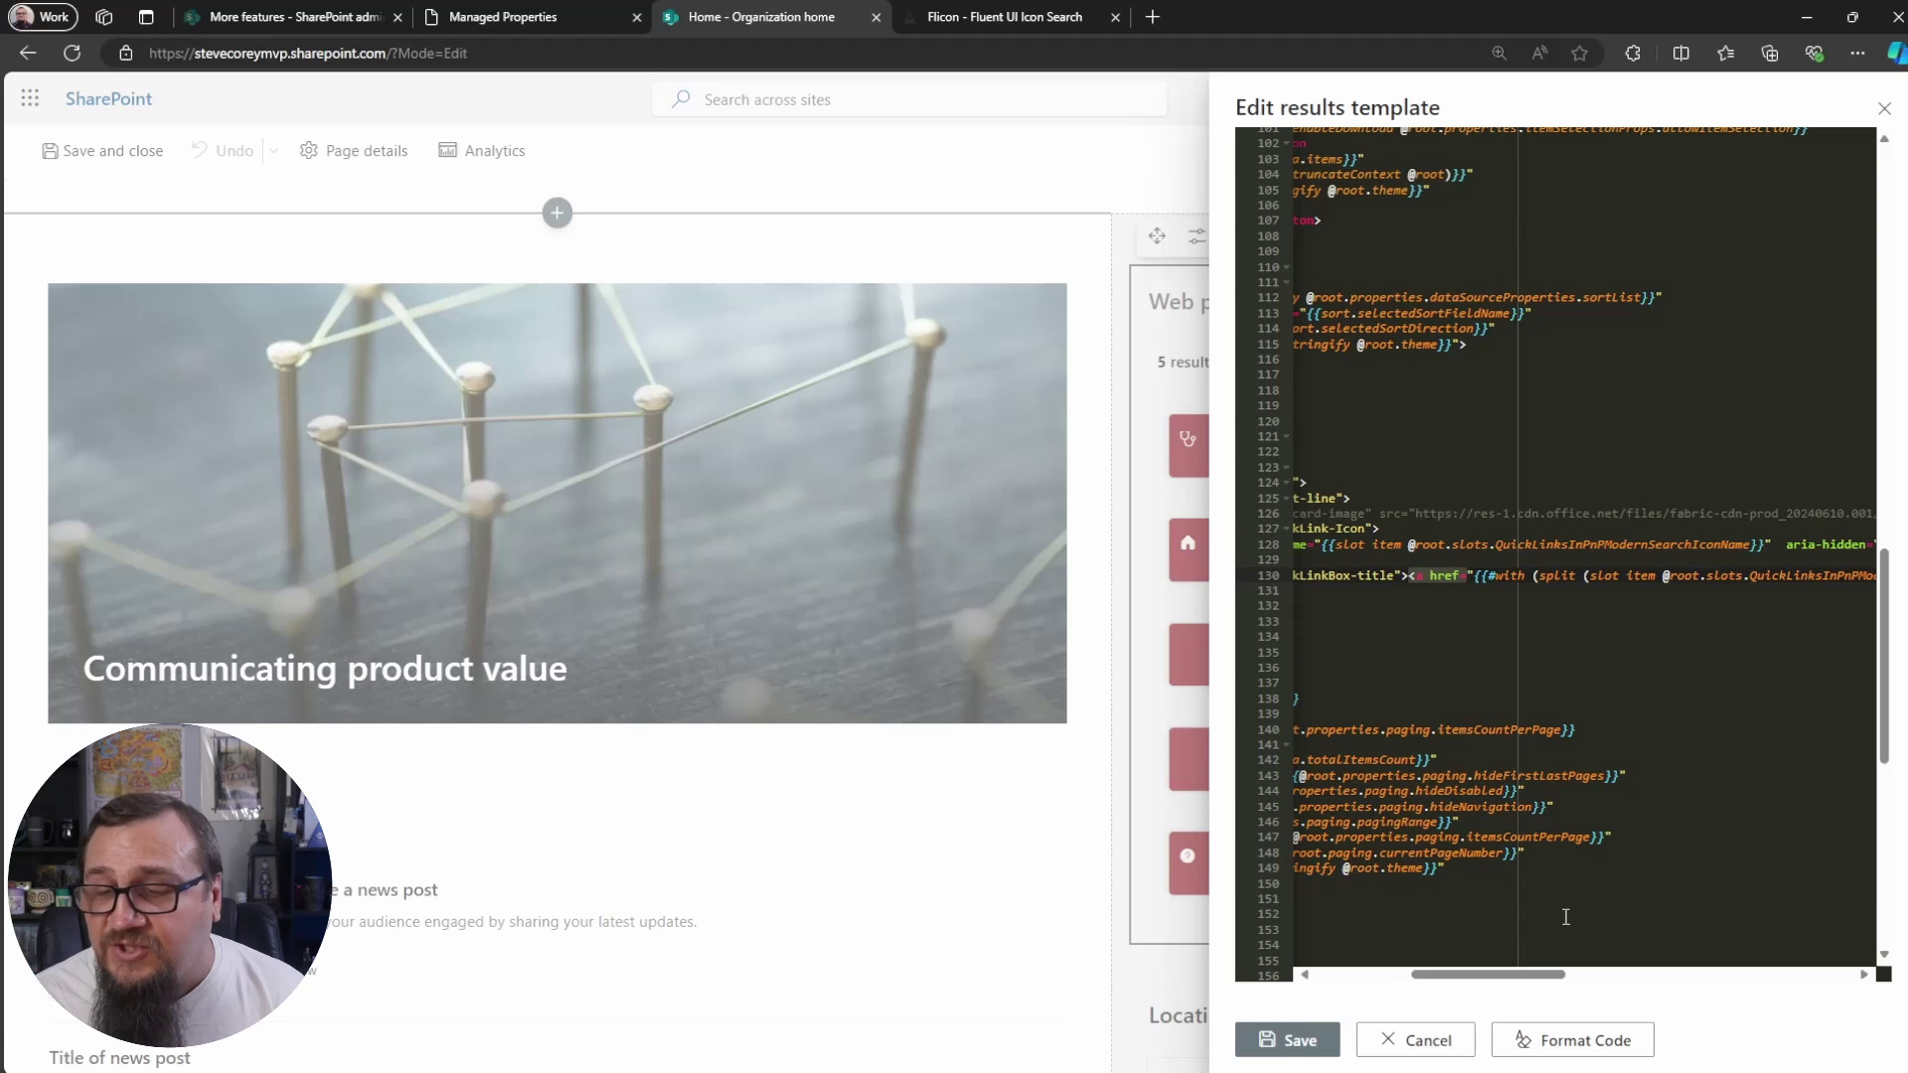
pyautogui.moveTo(1513, 984); pyautogui.dragTo(1585, 984)
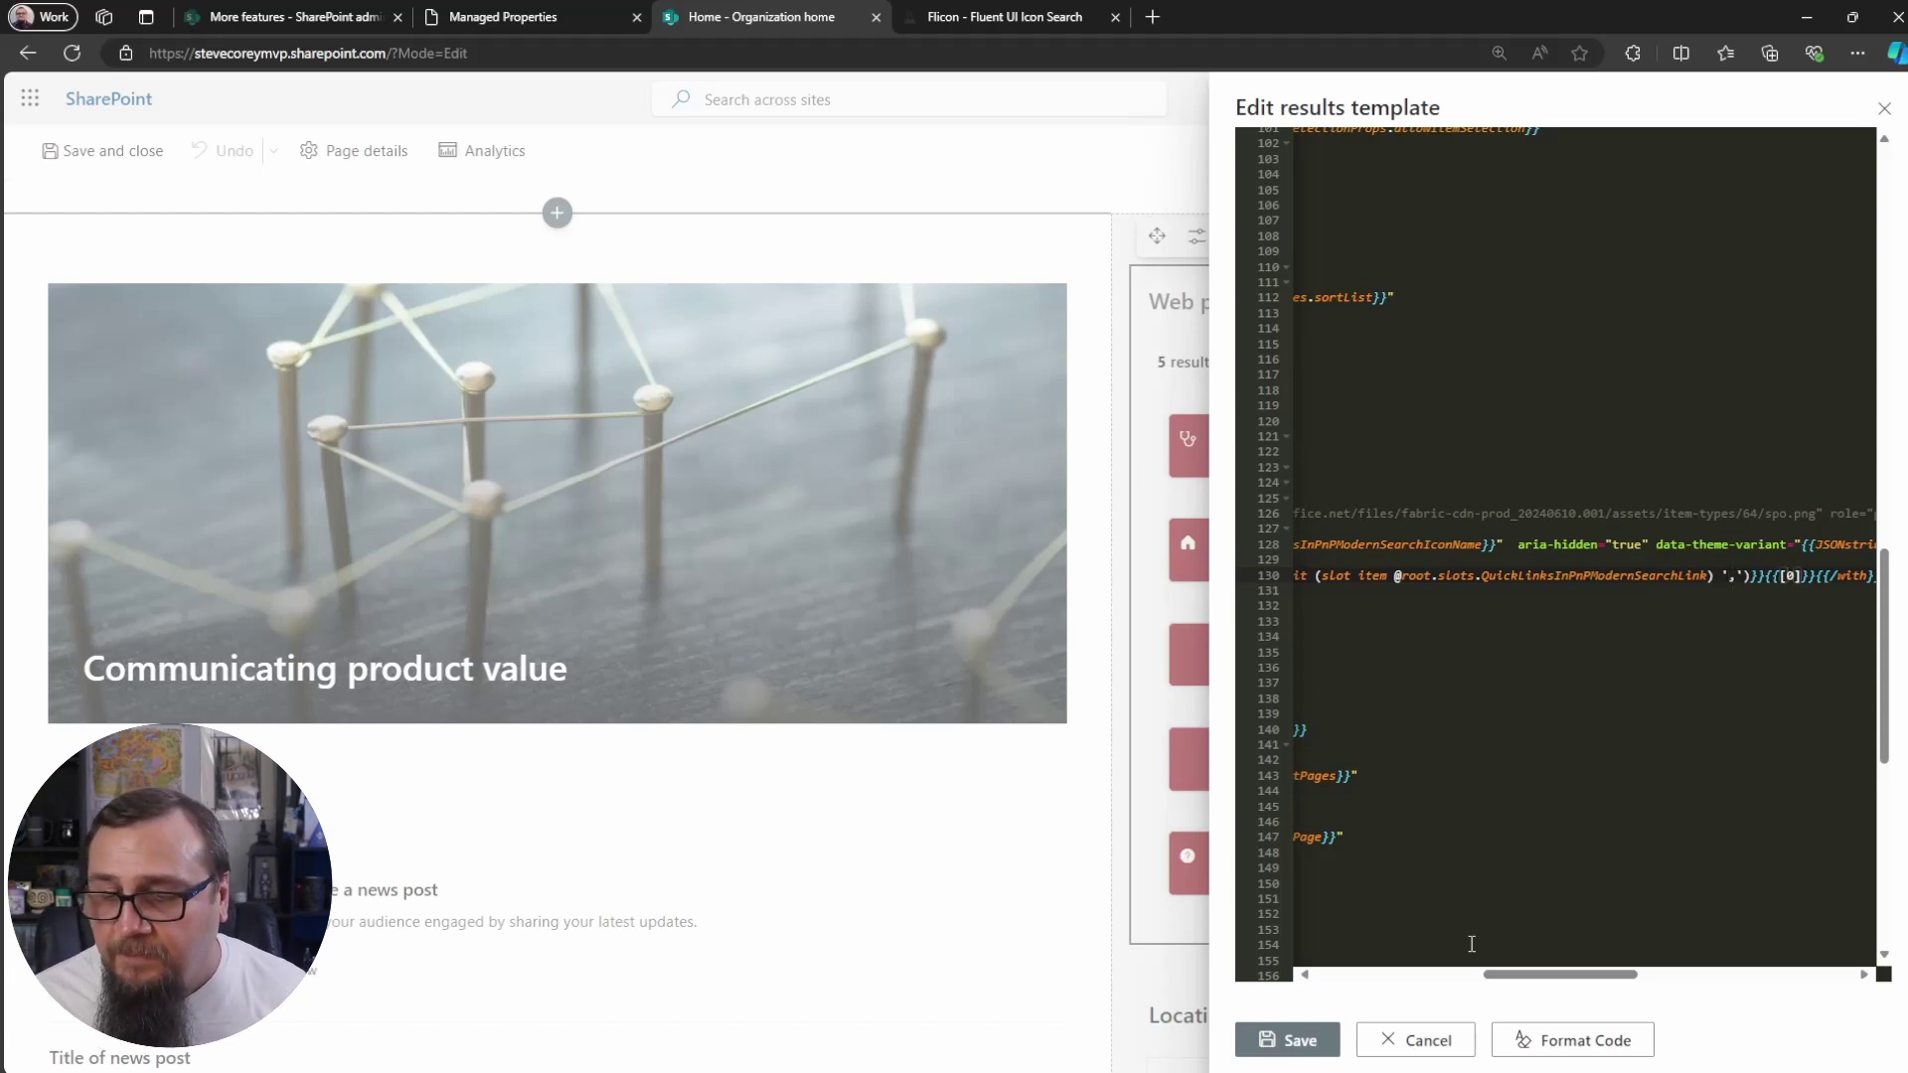
pyautogui.click(1290, 1039)
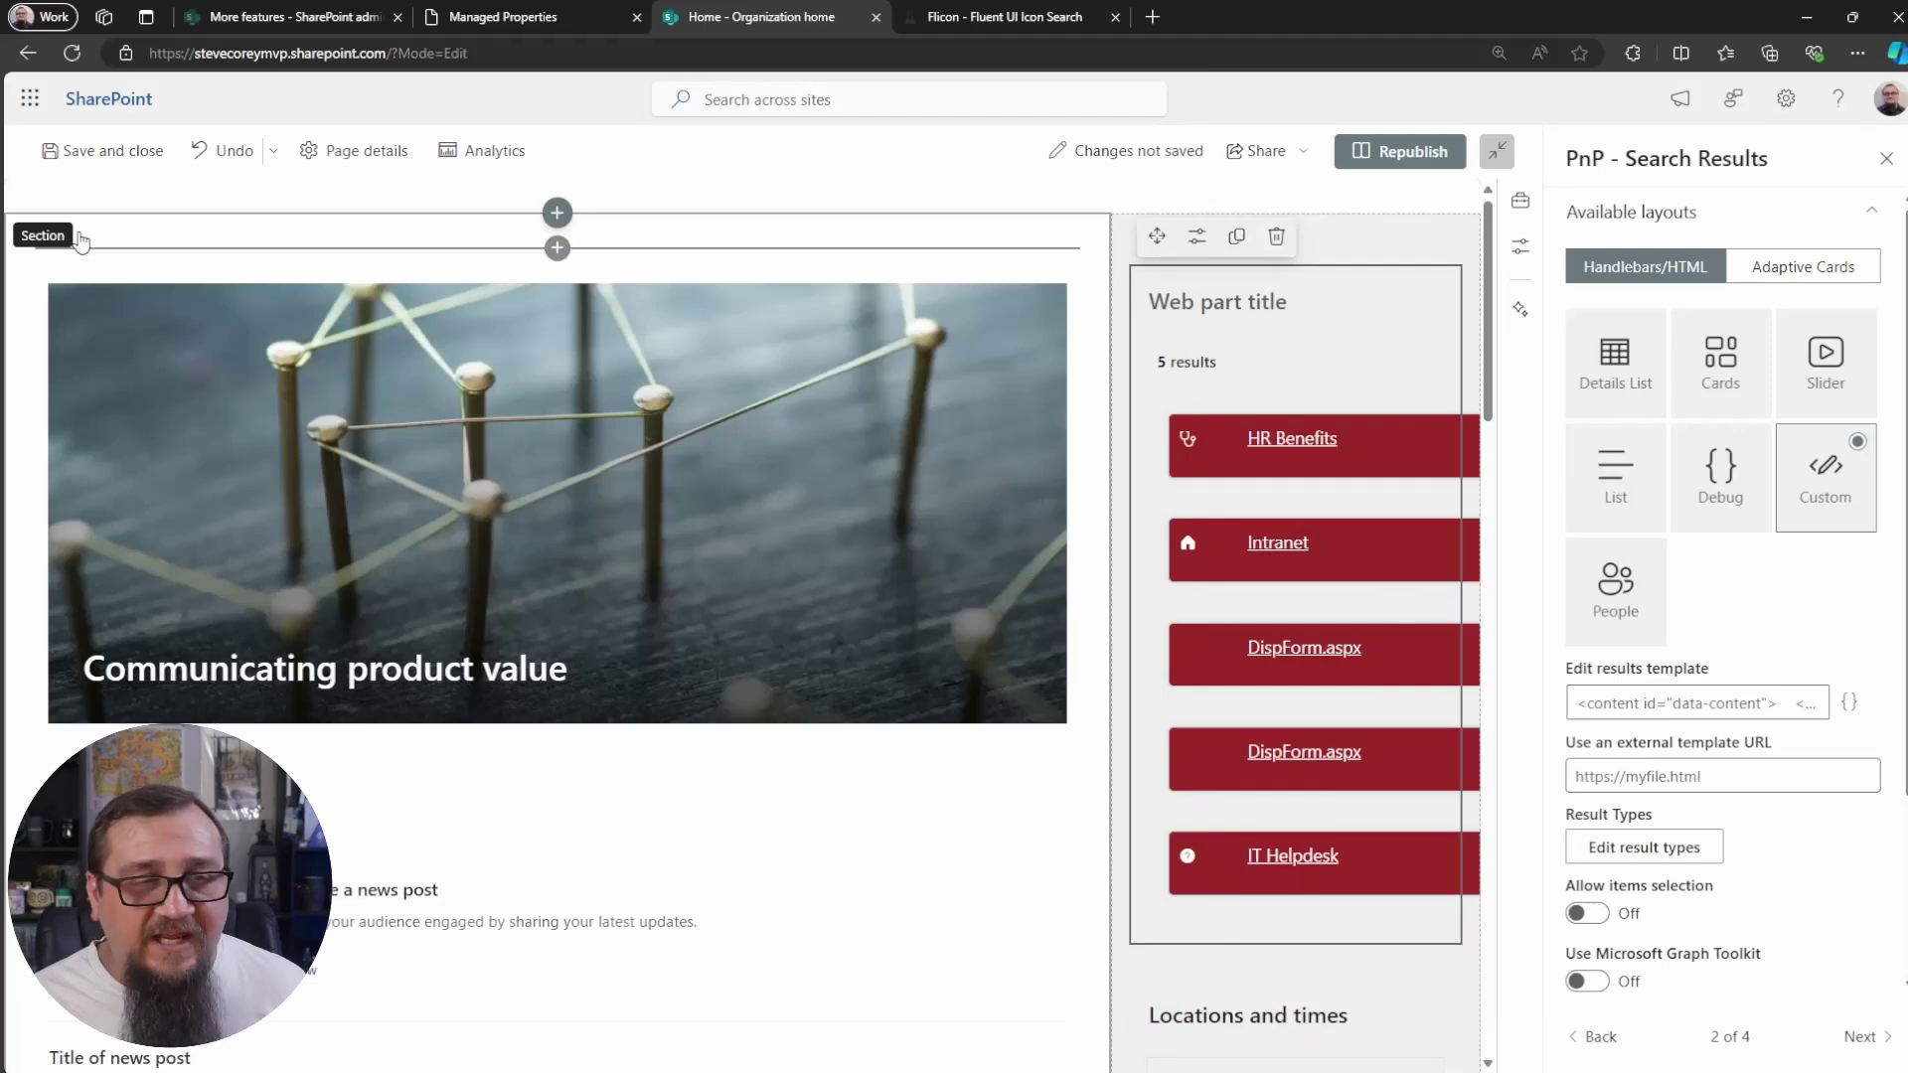
pyautogui.click(109, 150)
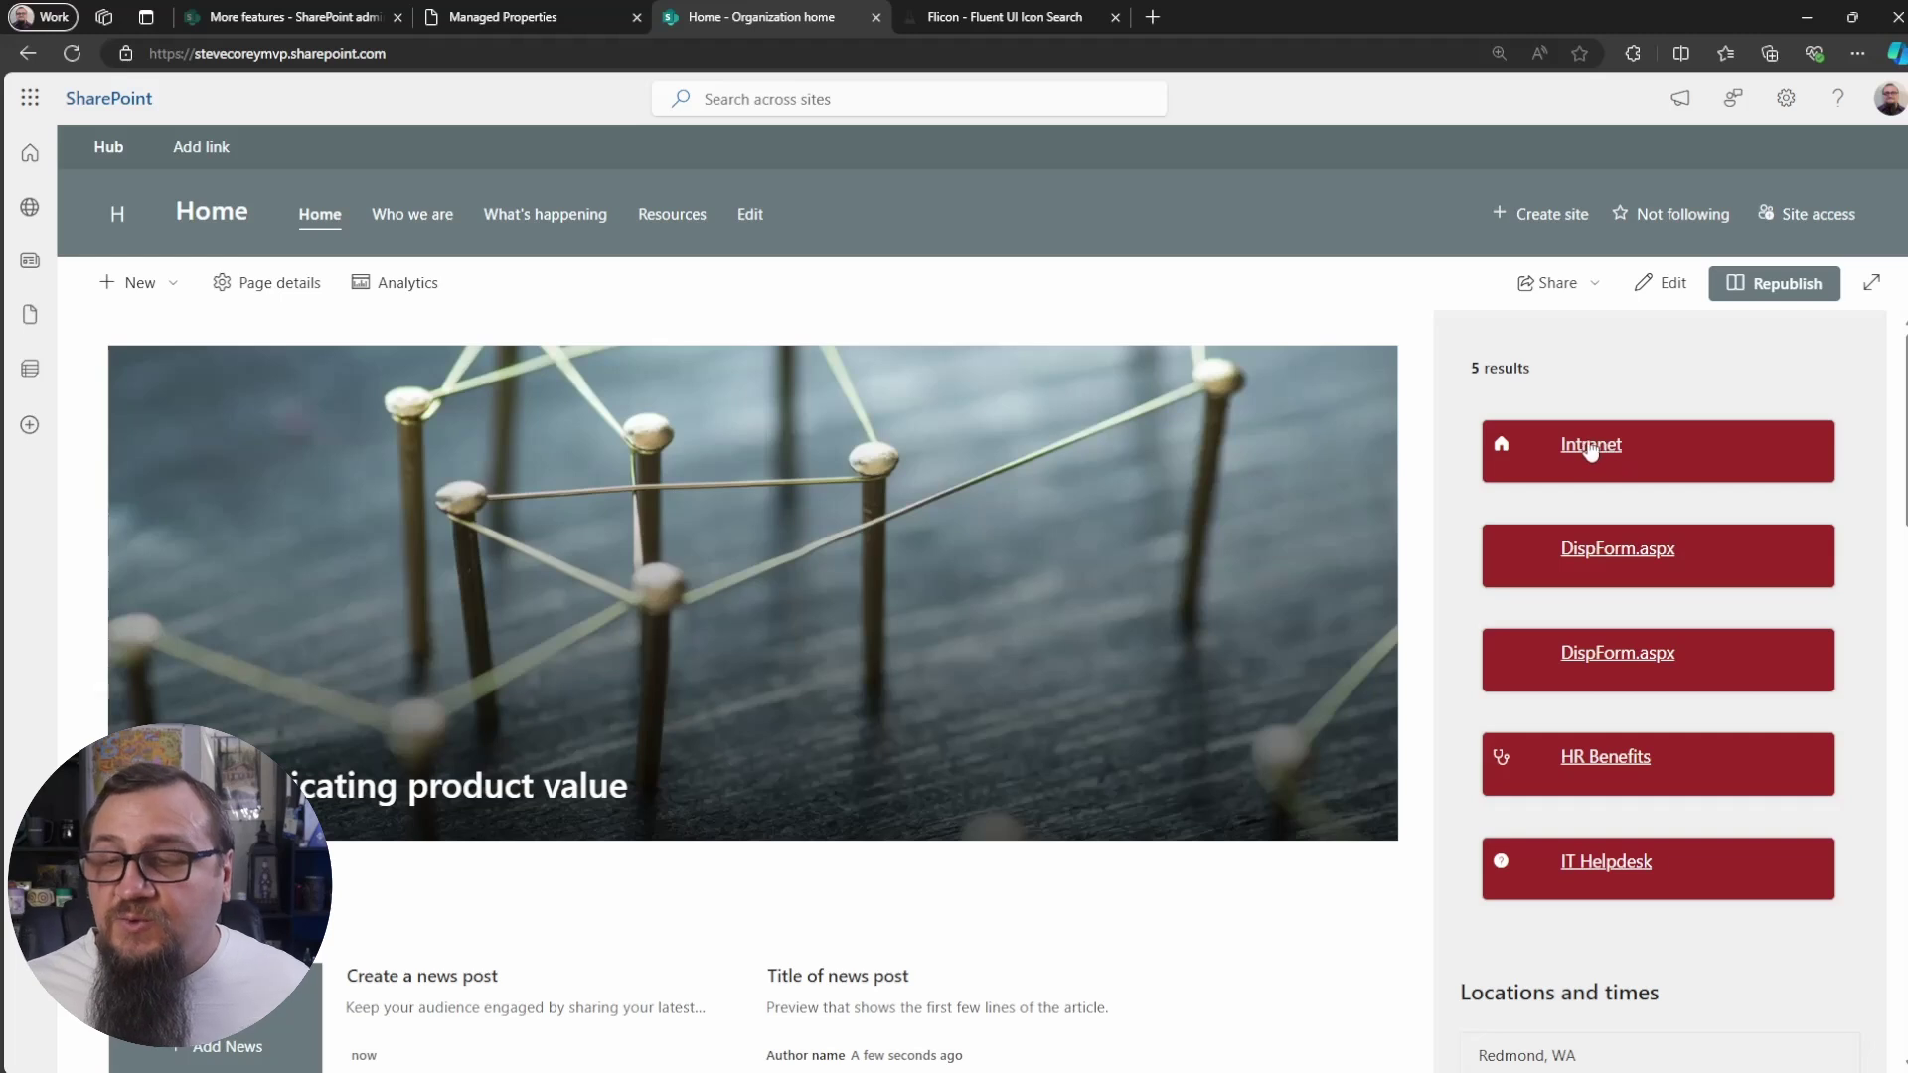
# Test the Intranet quick link and close the page it opens.
pyautogui.click(1589, 447)
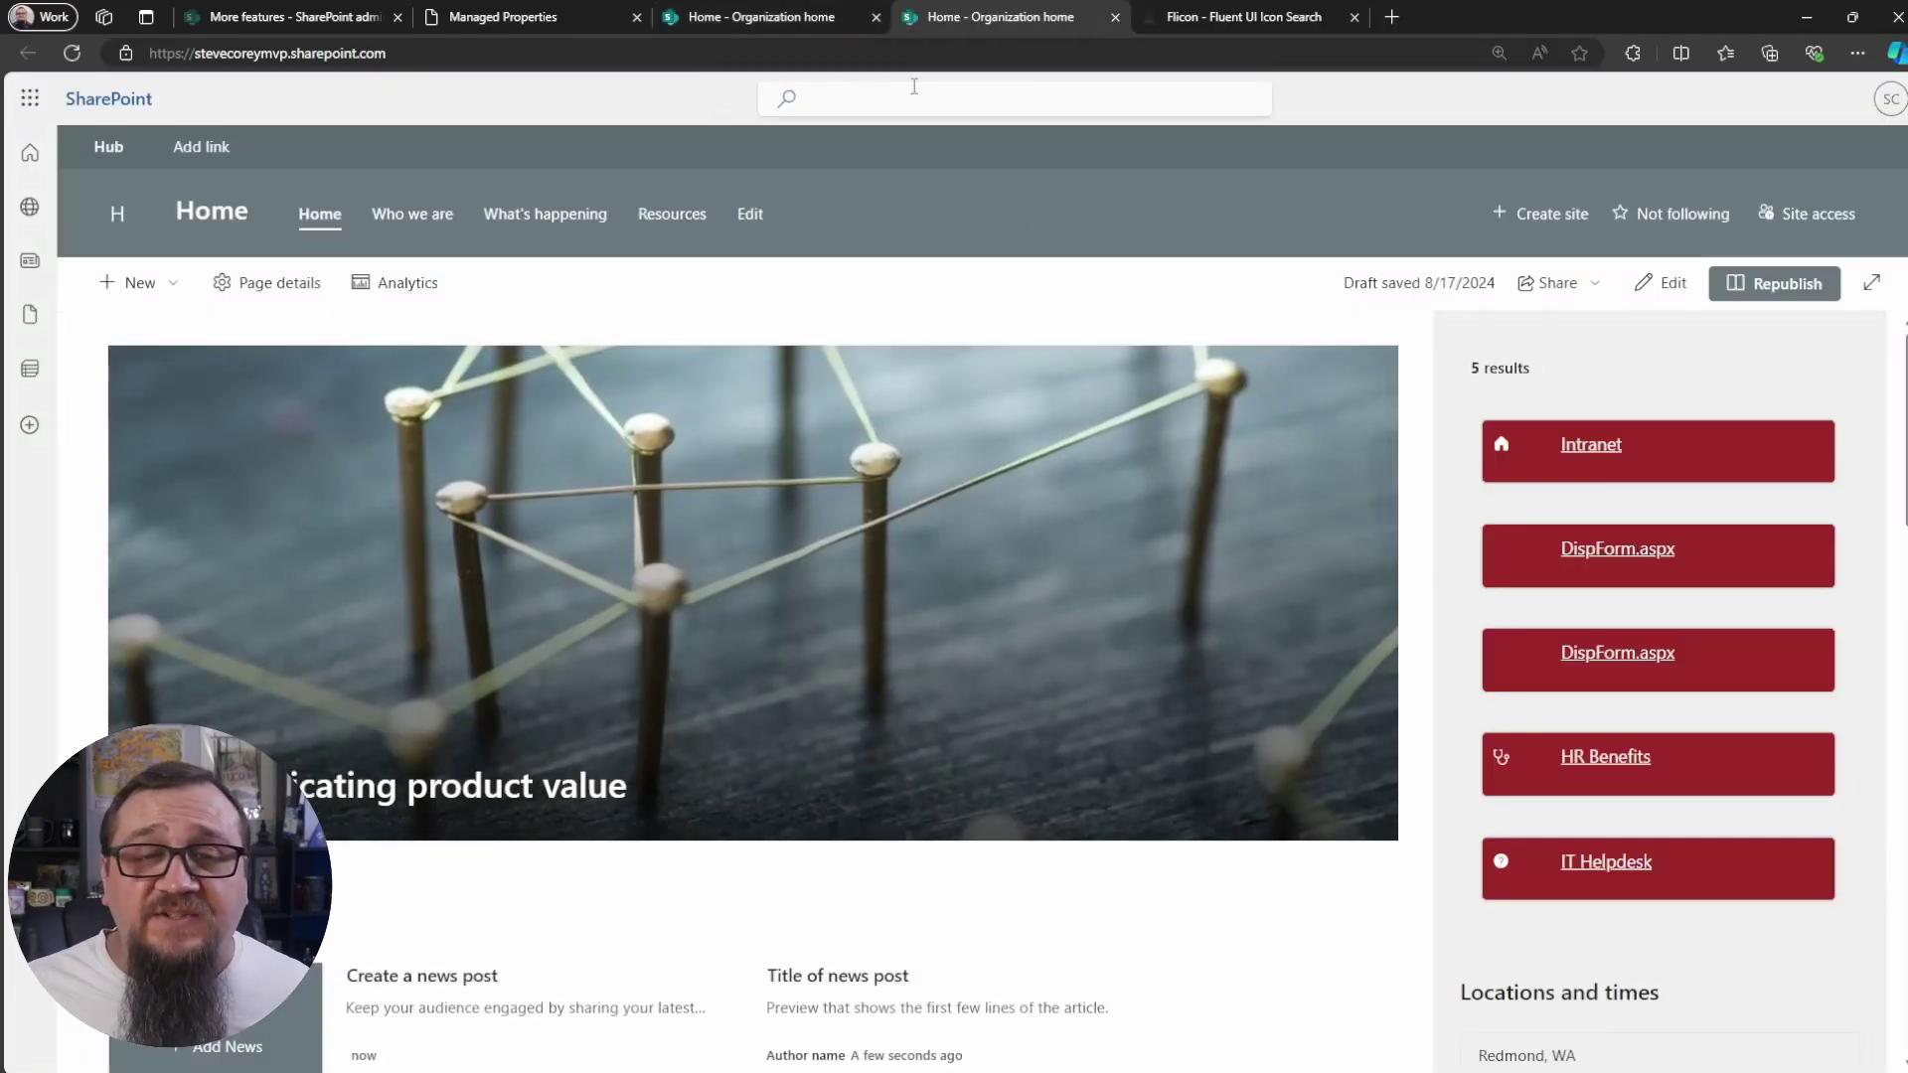
pyautogui.click(843, 14)
pyautogui.click(1114, 18)
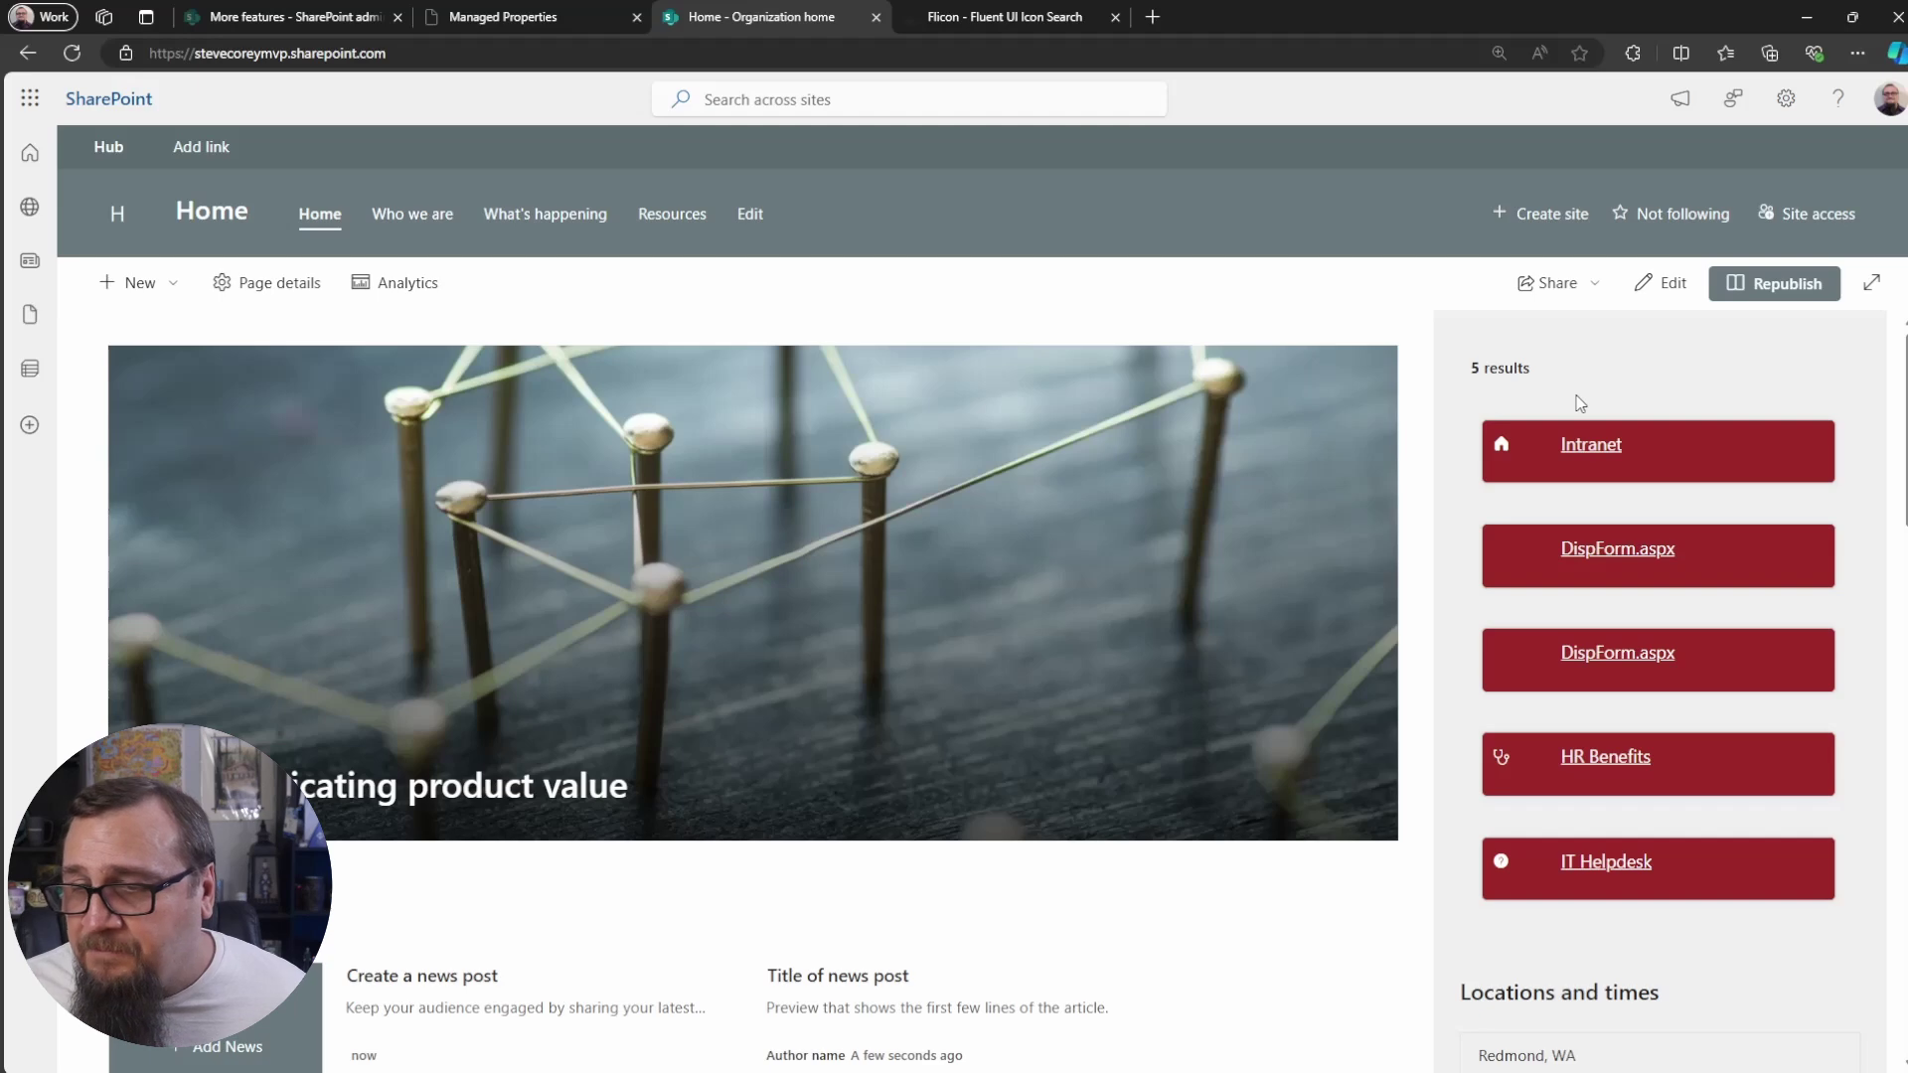
pyautogui.click(1671, 294)
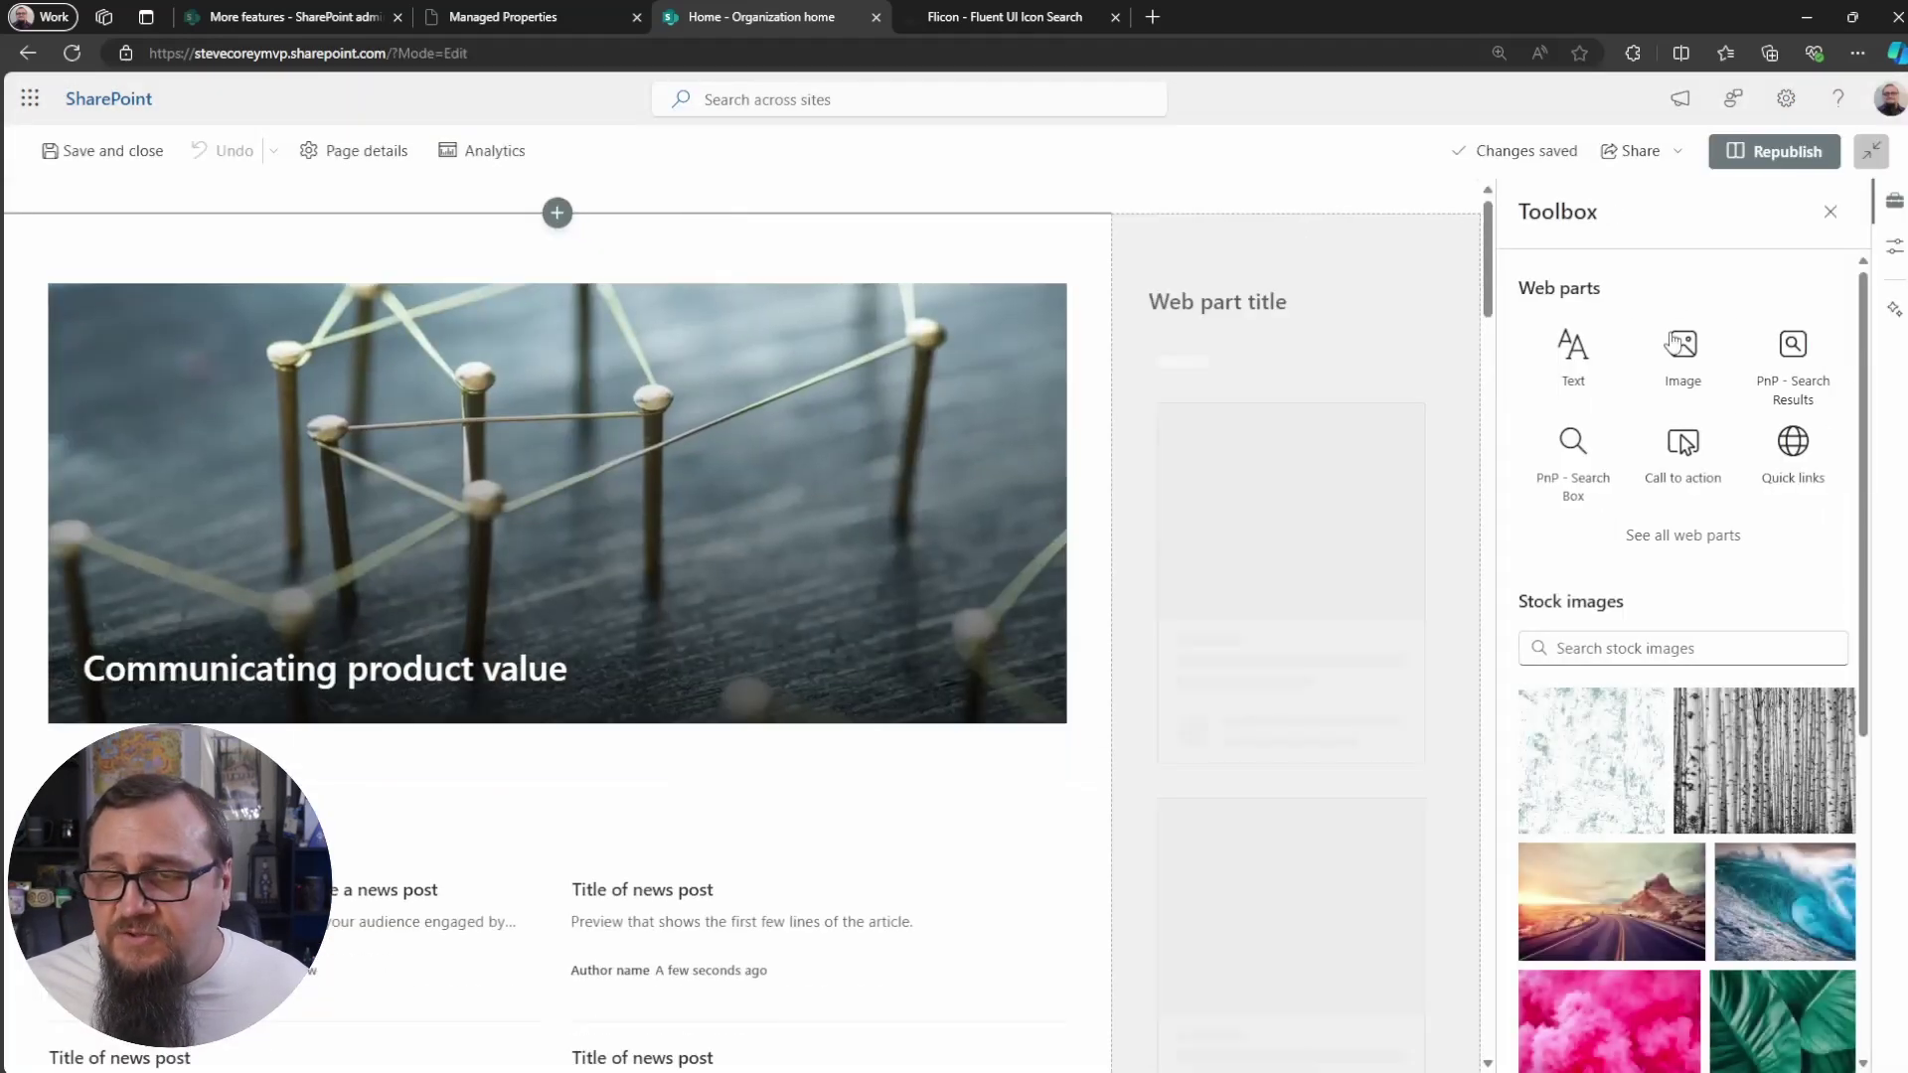
pyautogui.click(1196, 236)
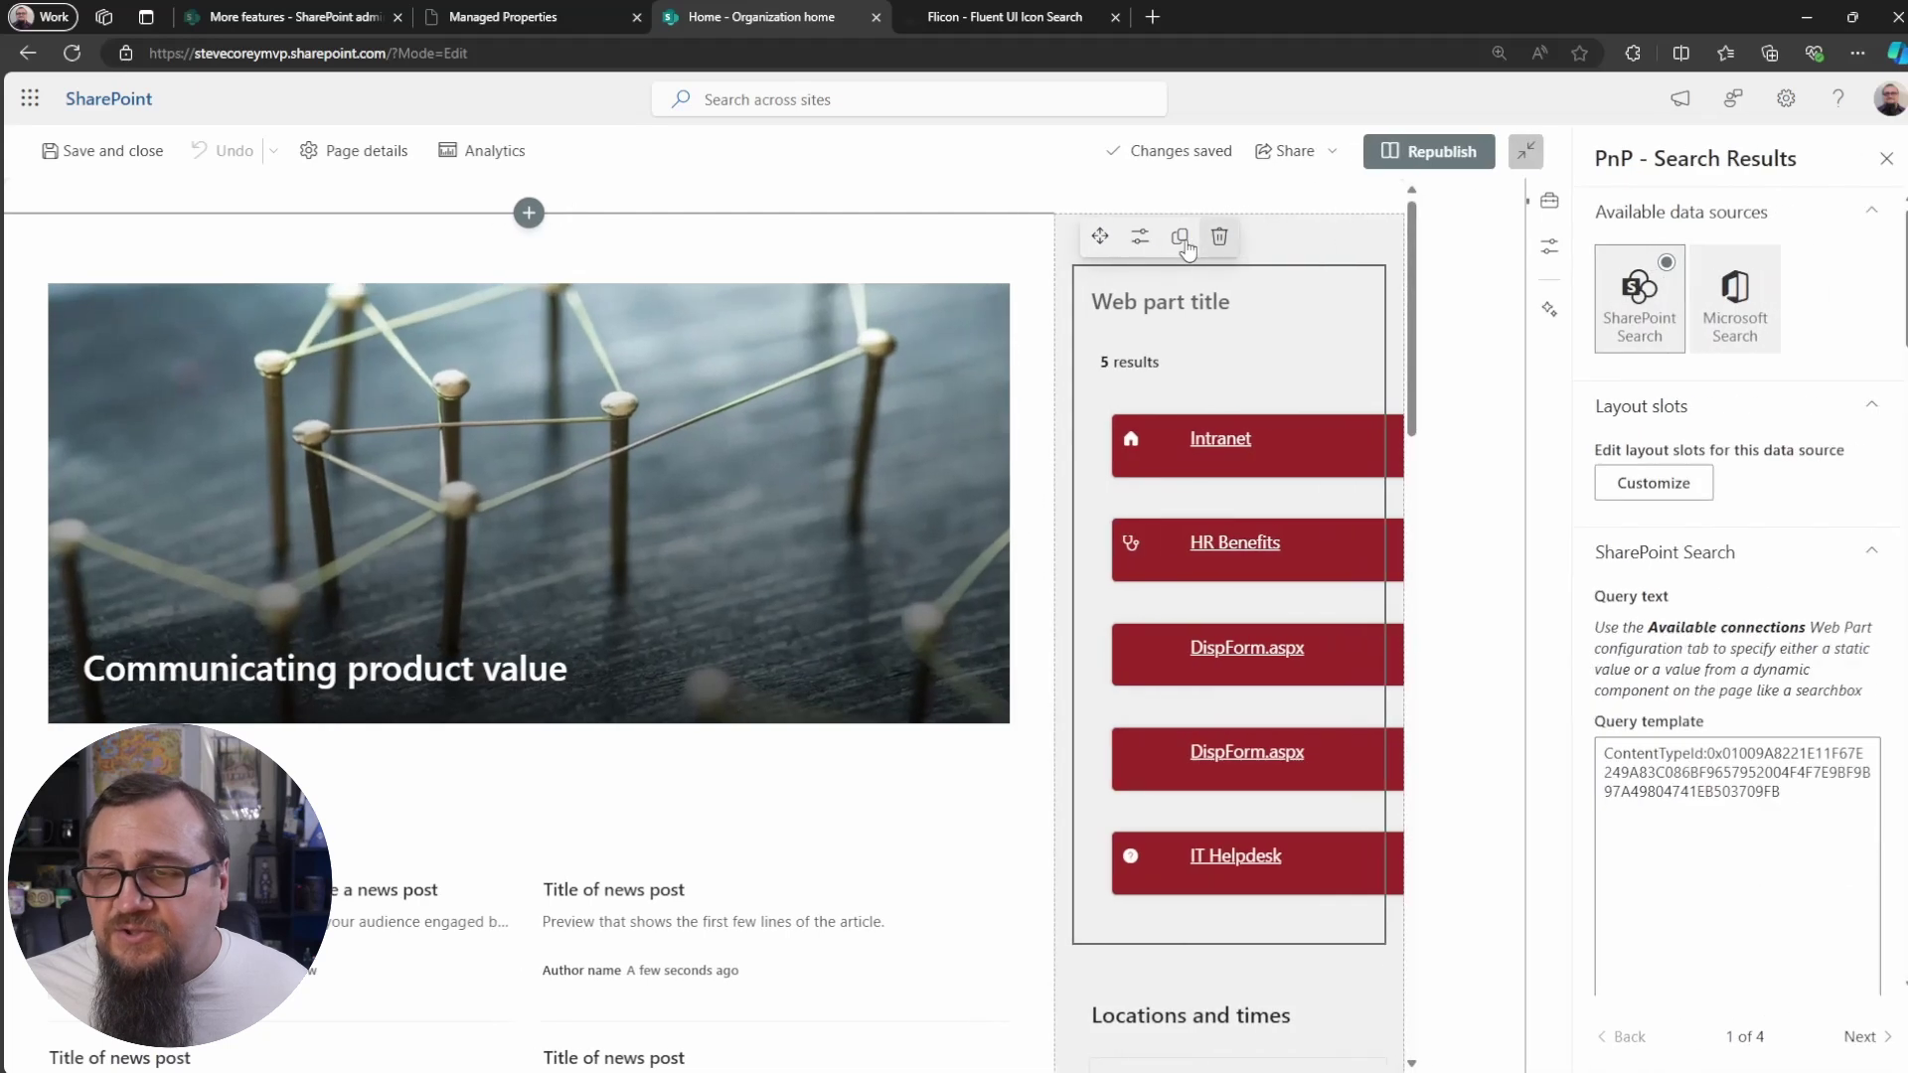
pyautogui.scroll(-3, 1726, 559)
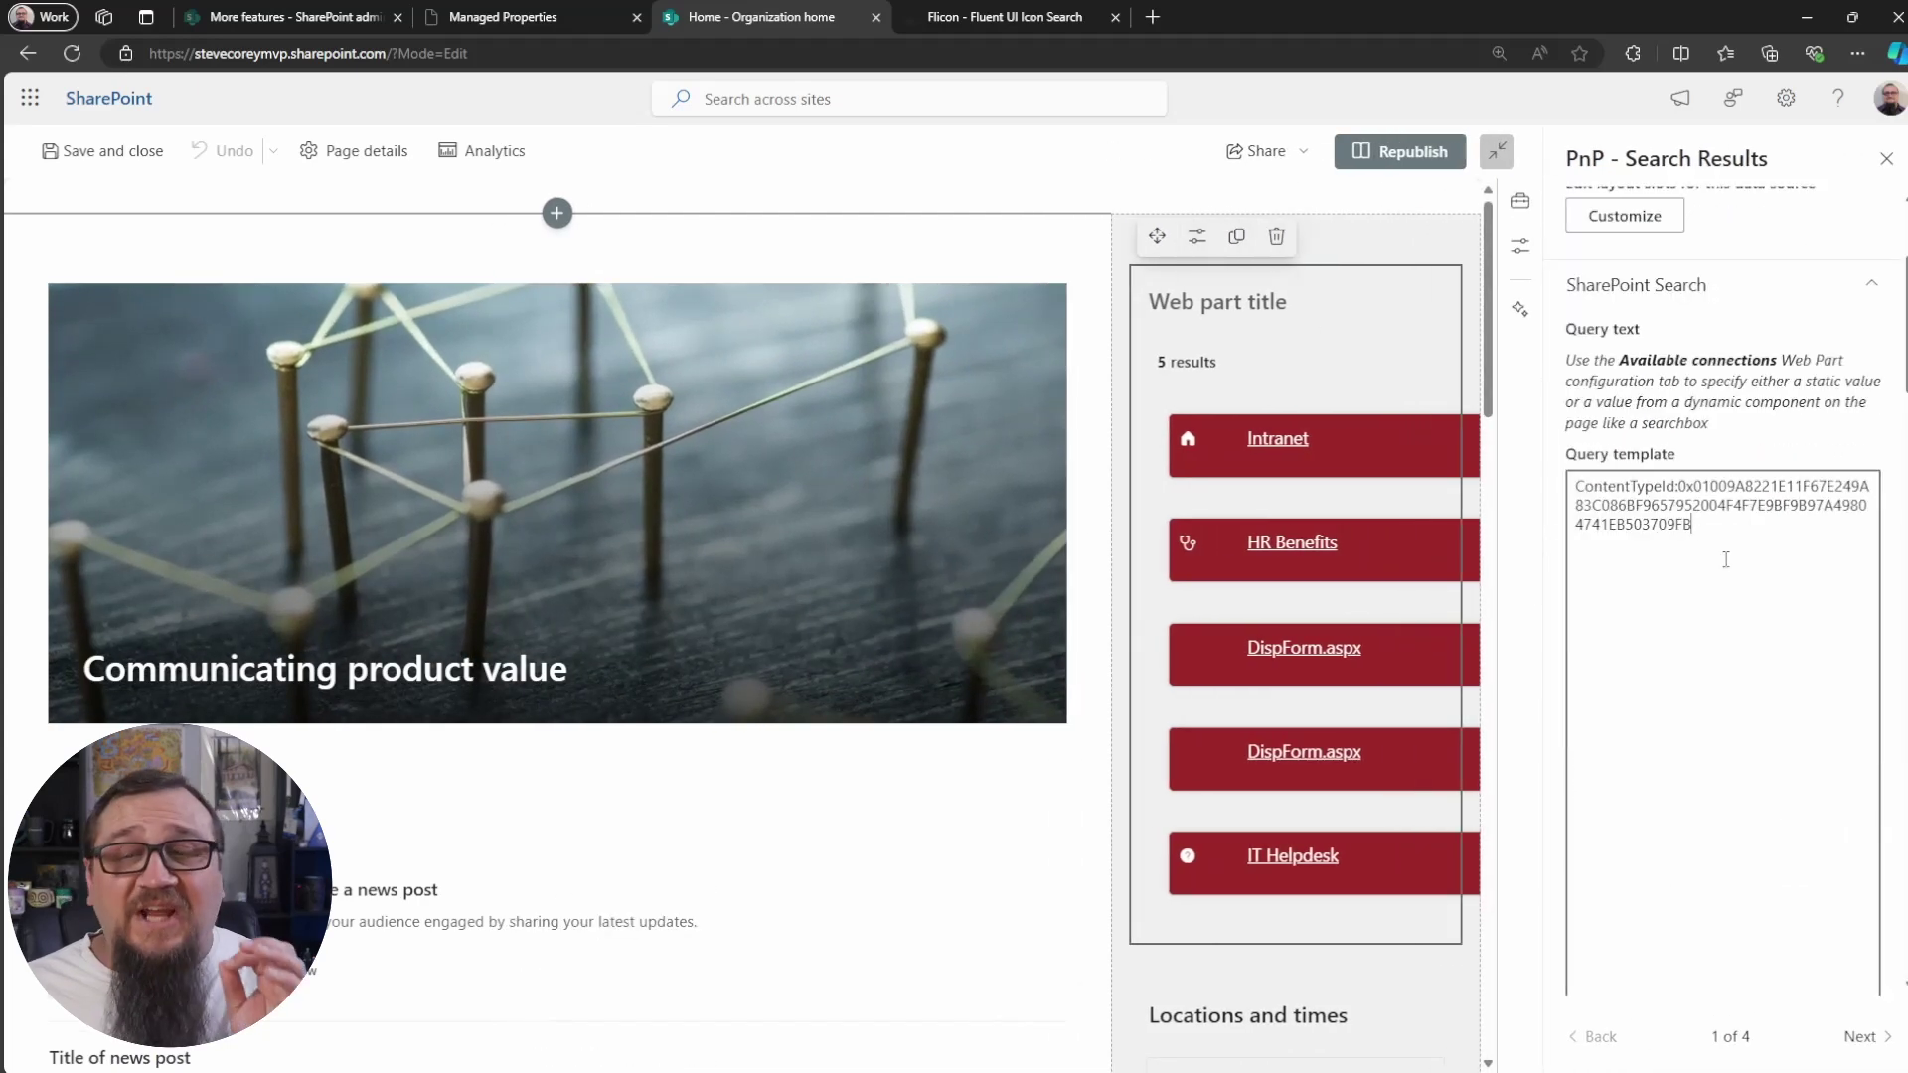
pyautogui.click(102, 150)
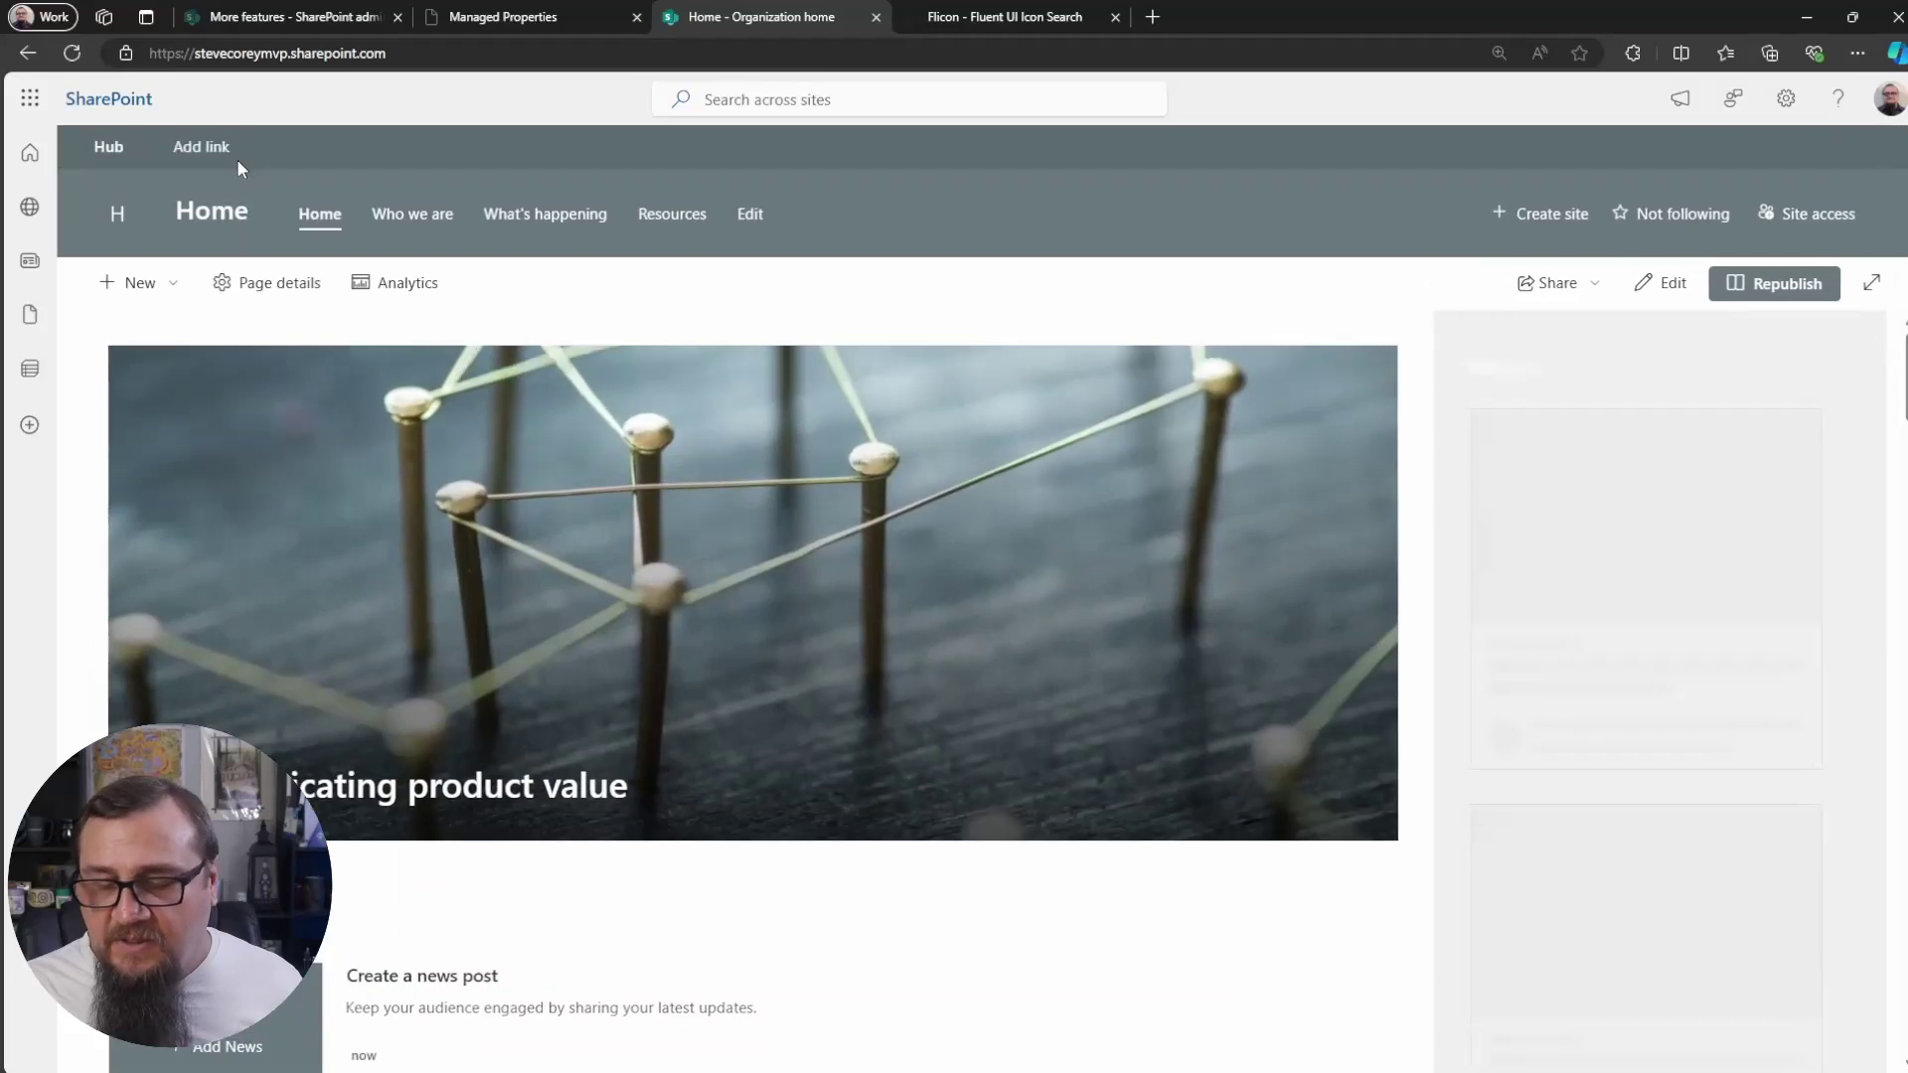
# Record the home page's network requests in the browser developer tools and open the postquery request.
pyautogui.press('F12')
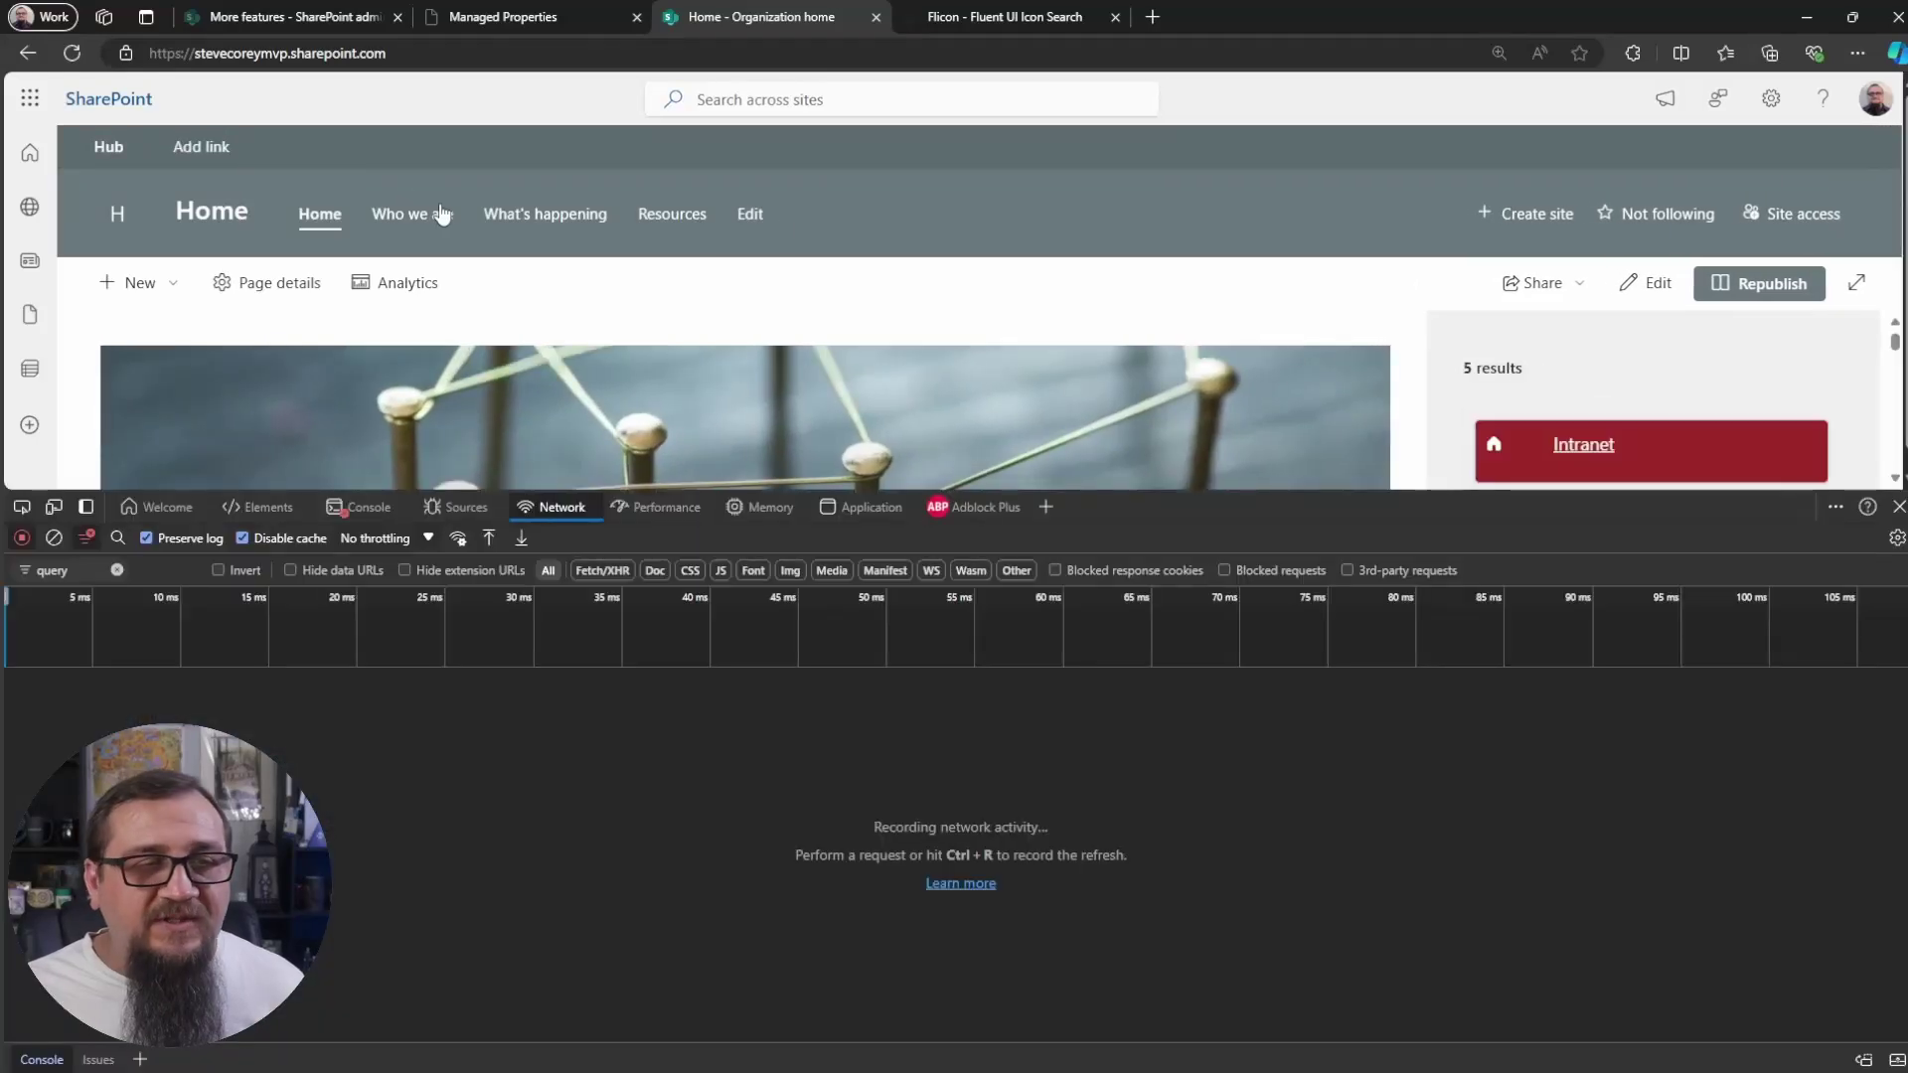
pyautogui.click(72, 55)
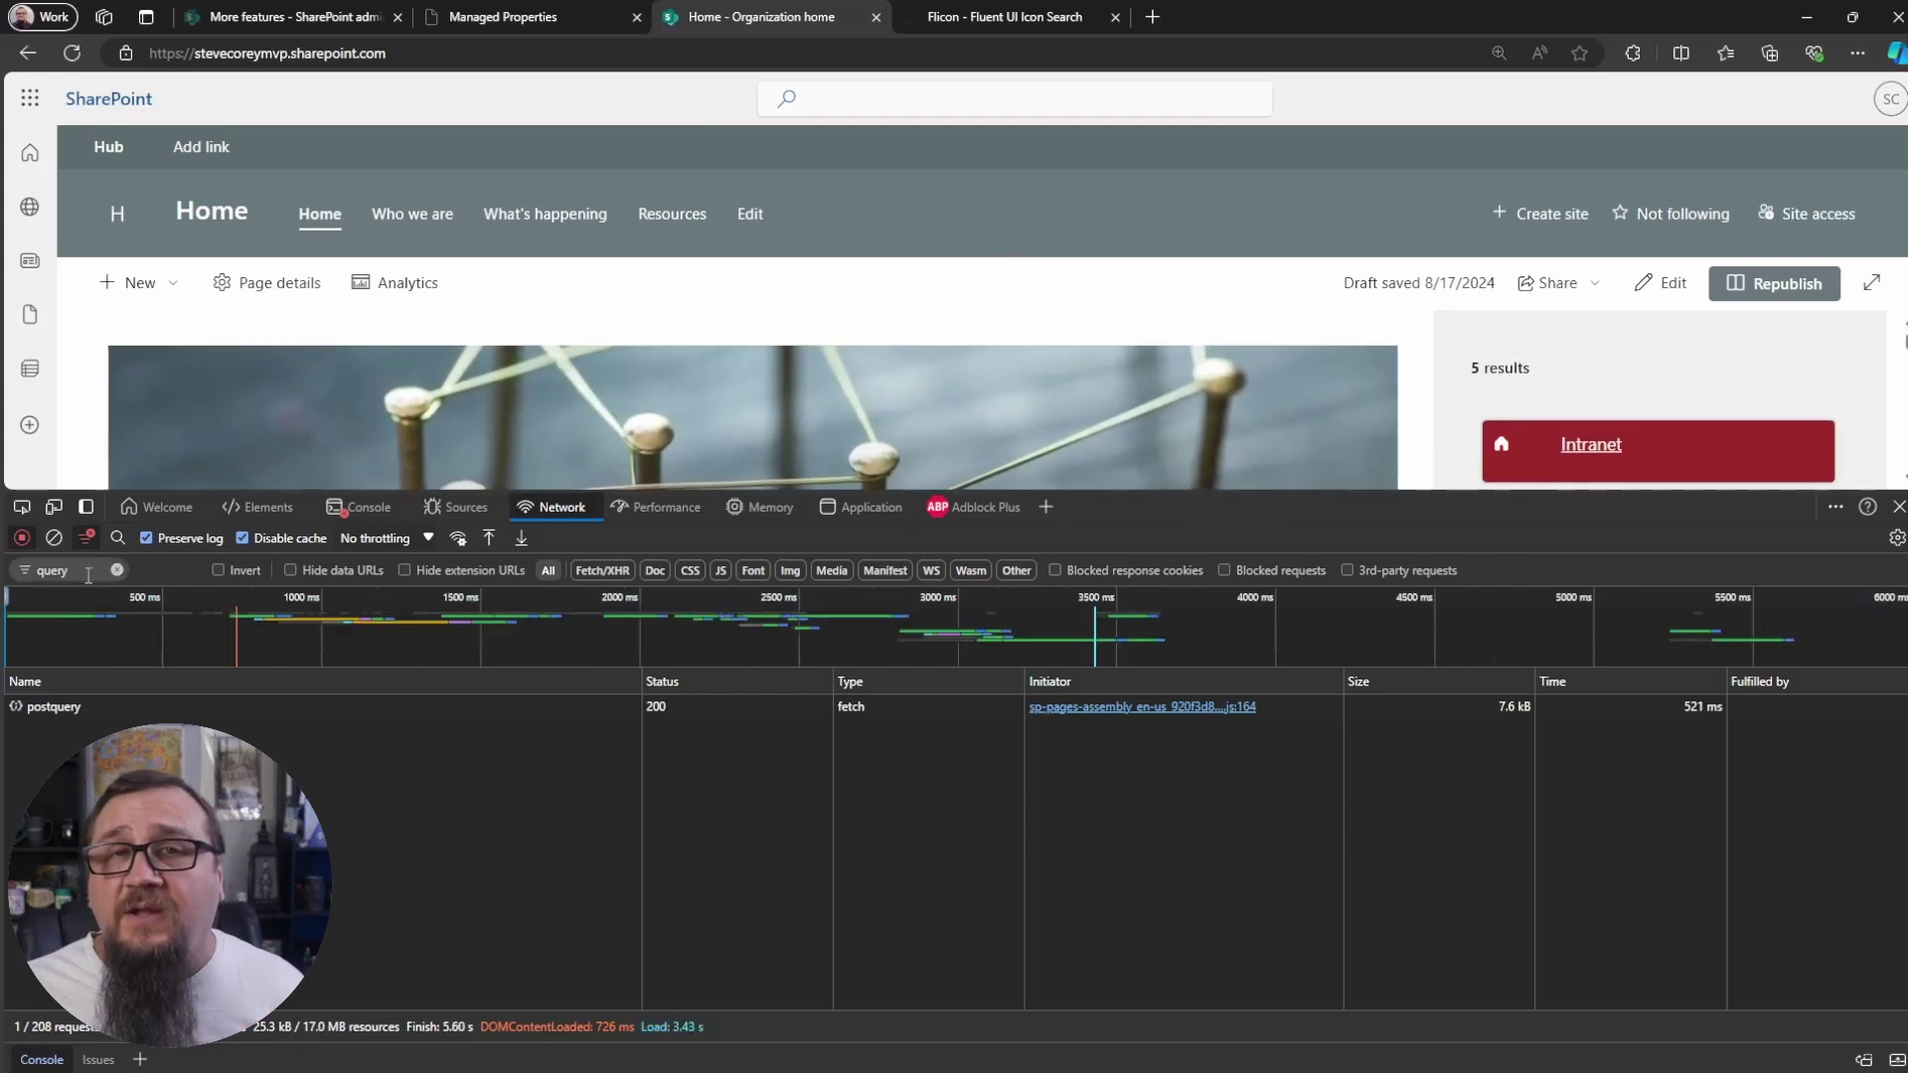
pyautogui.scroll(-5, 1645, 460)
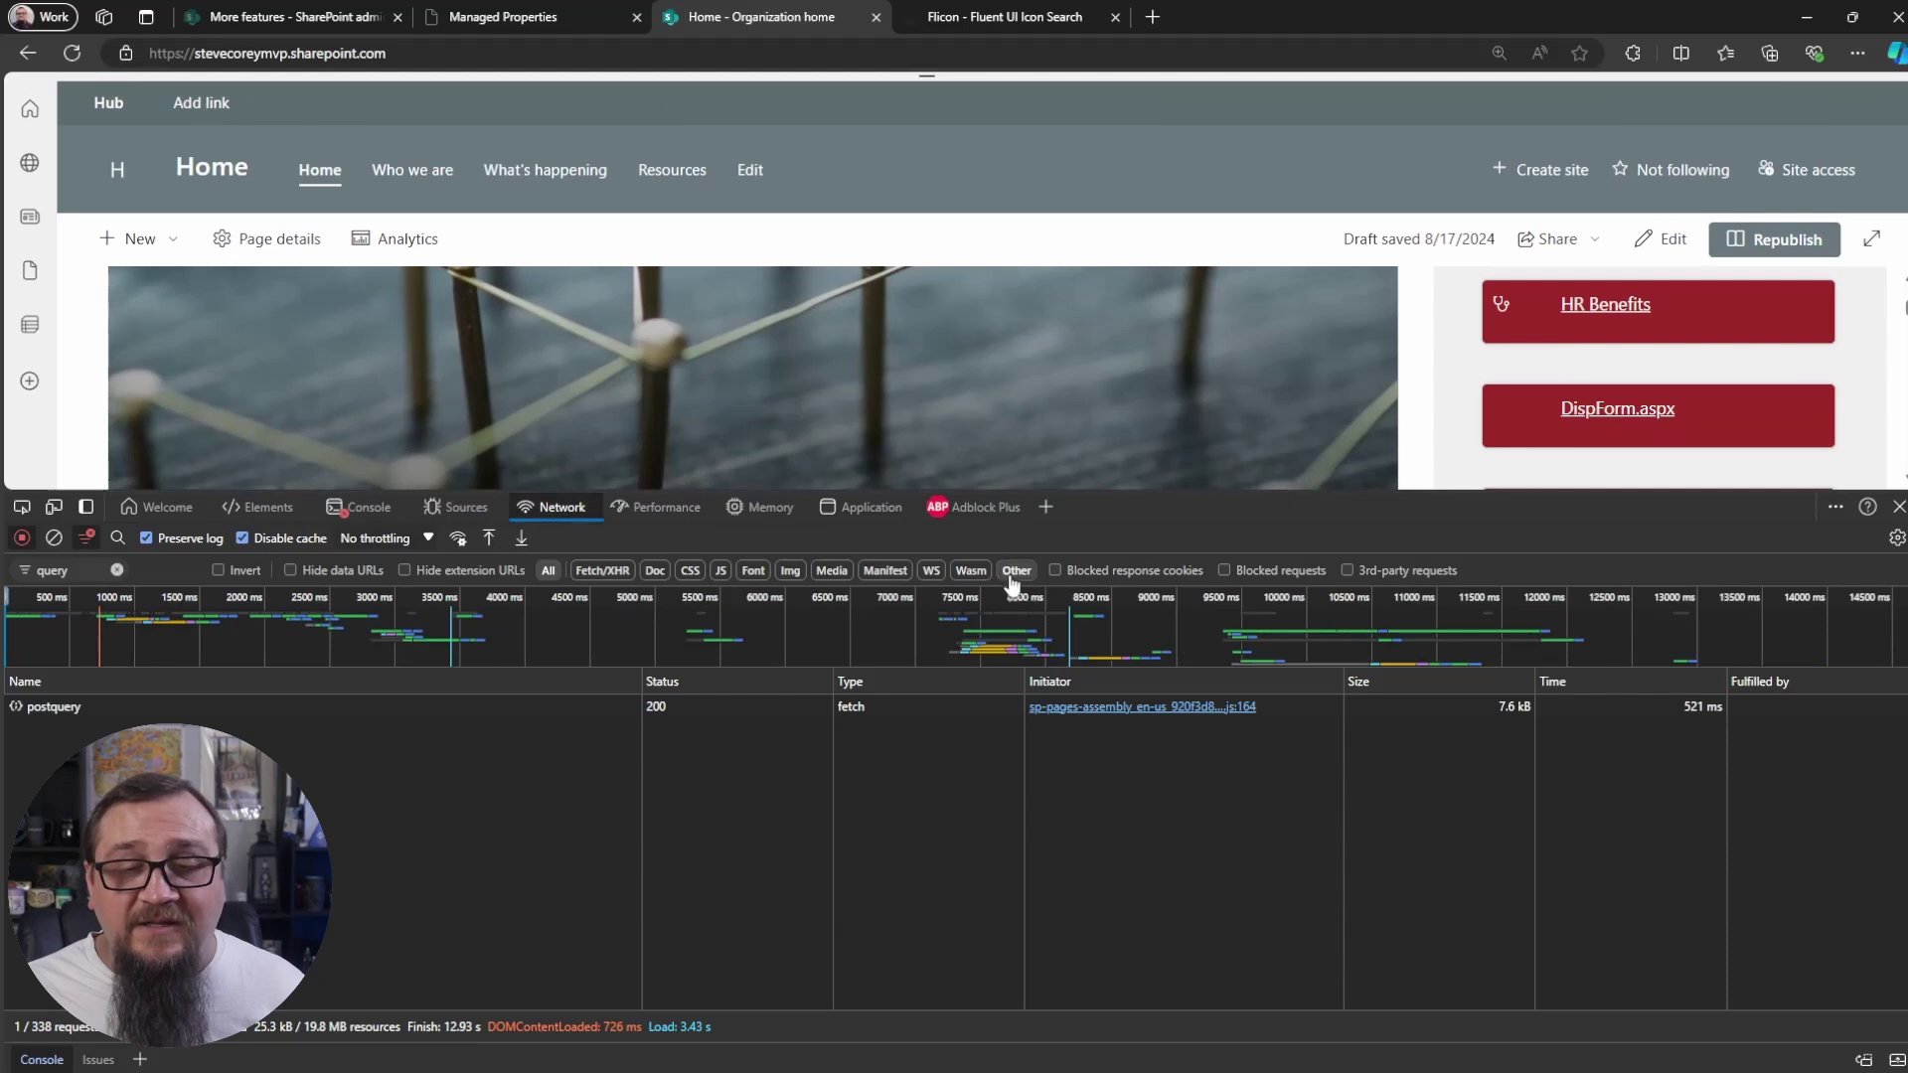
pyautogui.click(84, 569)
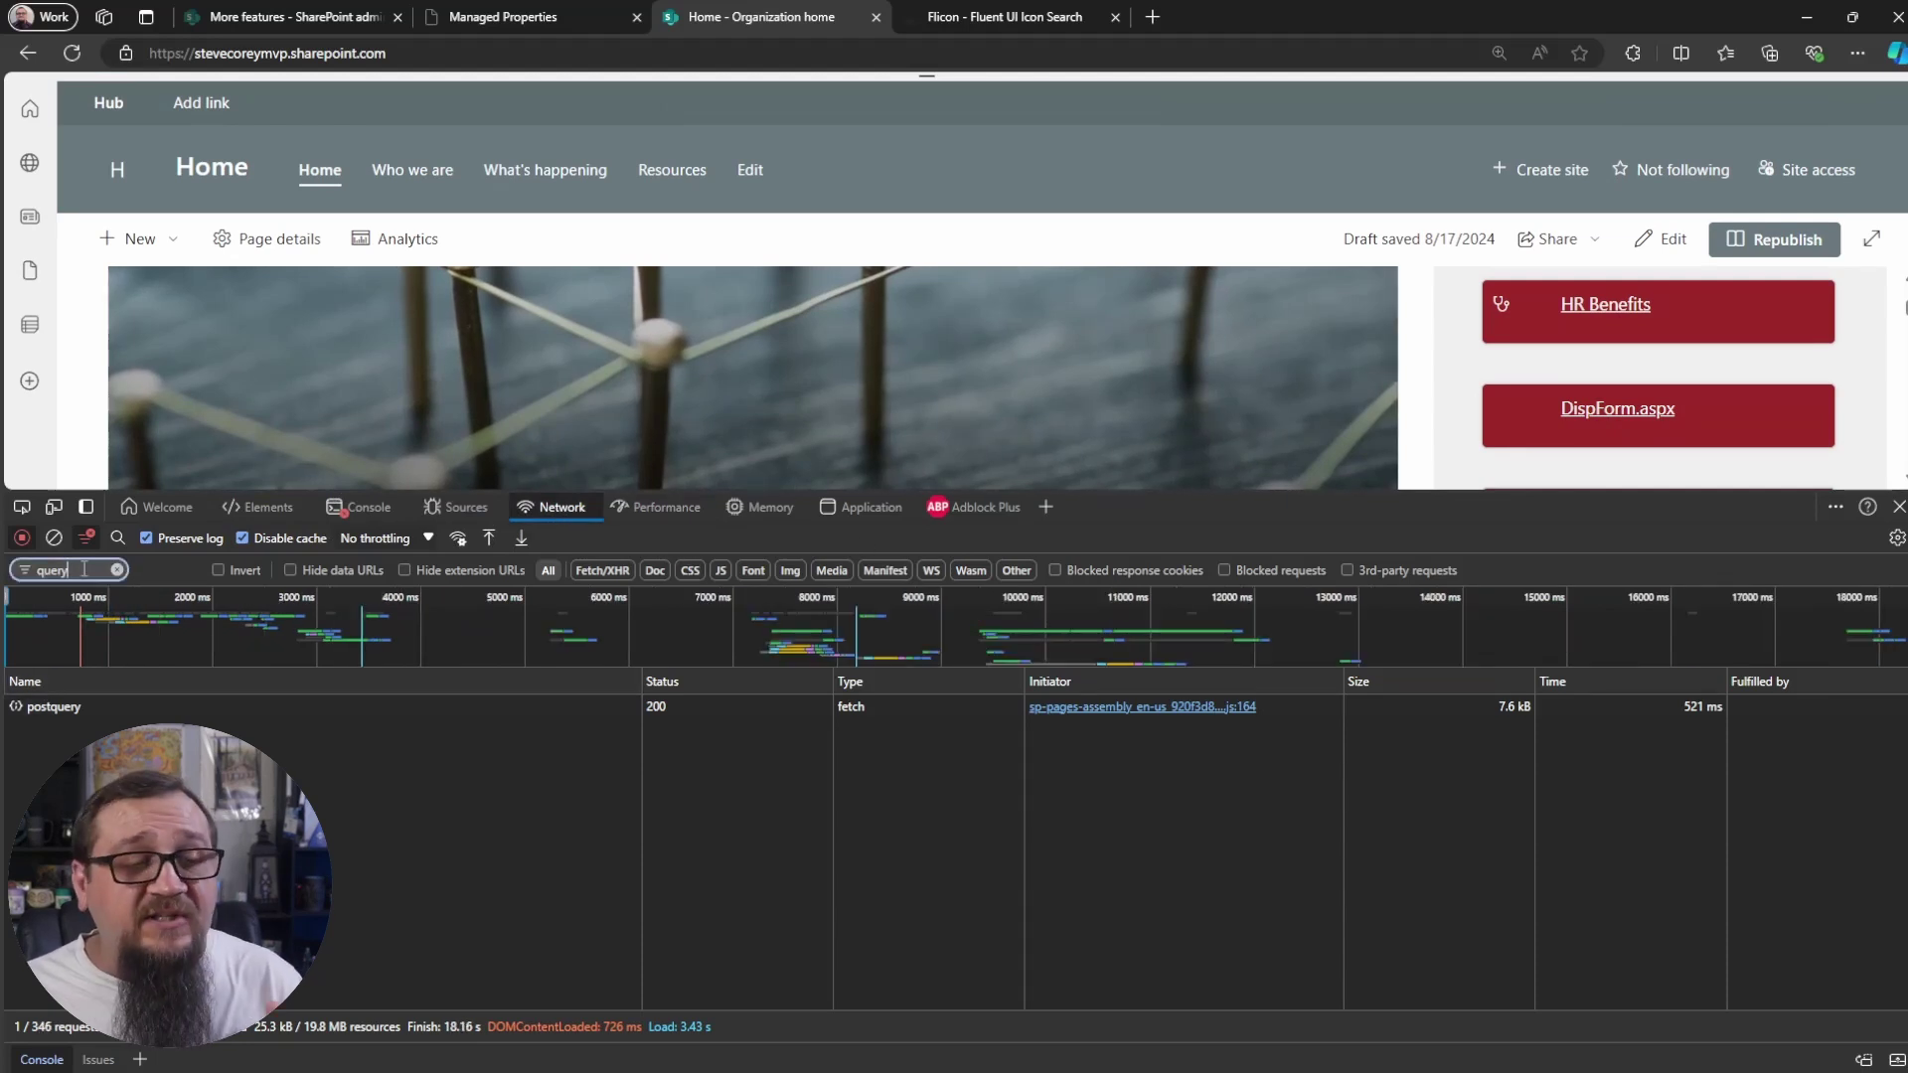
pyautogui.click(37, 708)
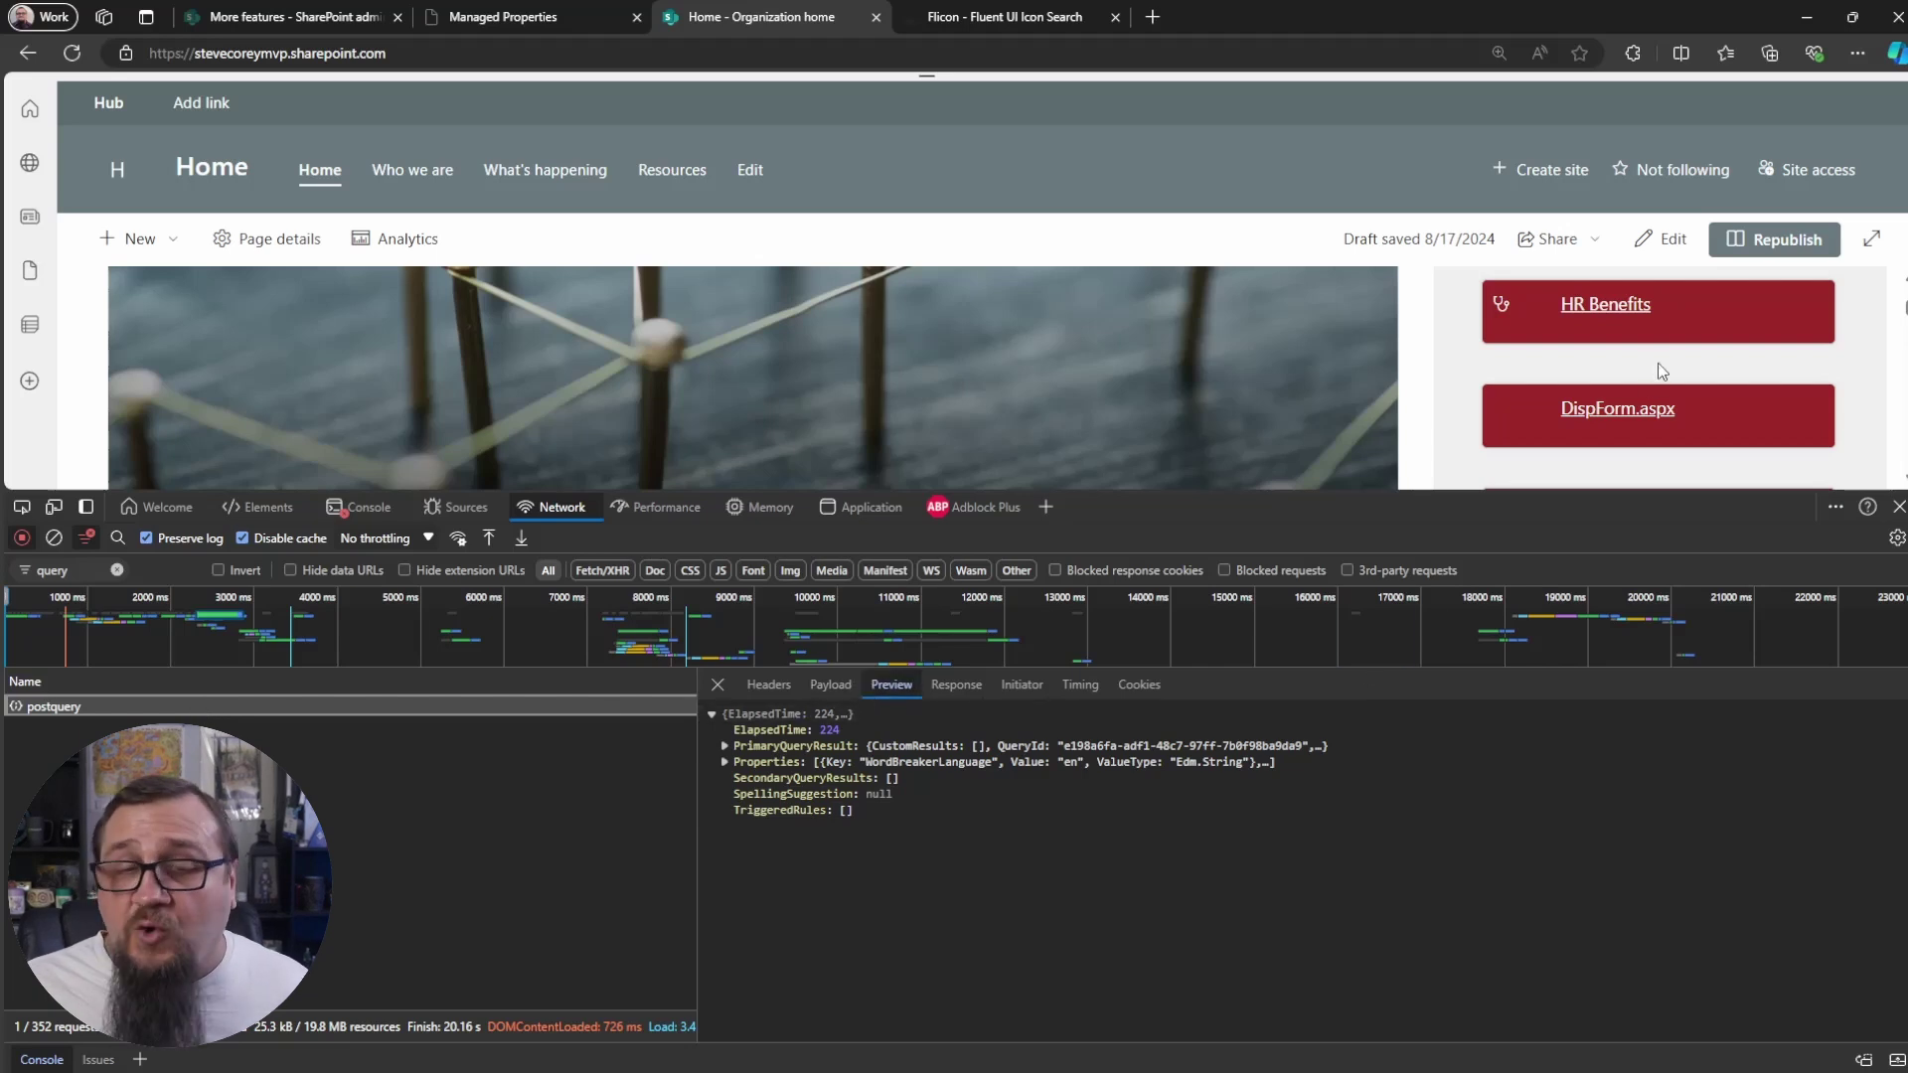
# Examine the search request parameters in the postquery request's payload.
pyautogui.click(724, 745)
pyautogui.click(835, 684)
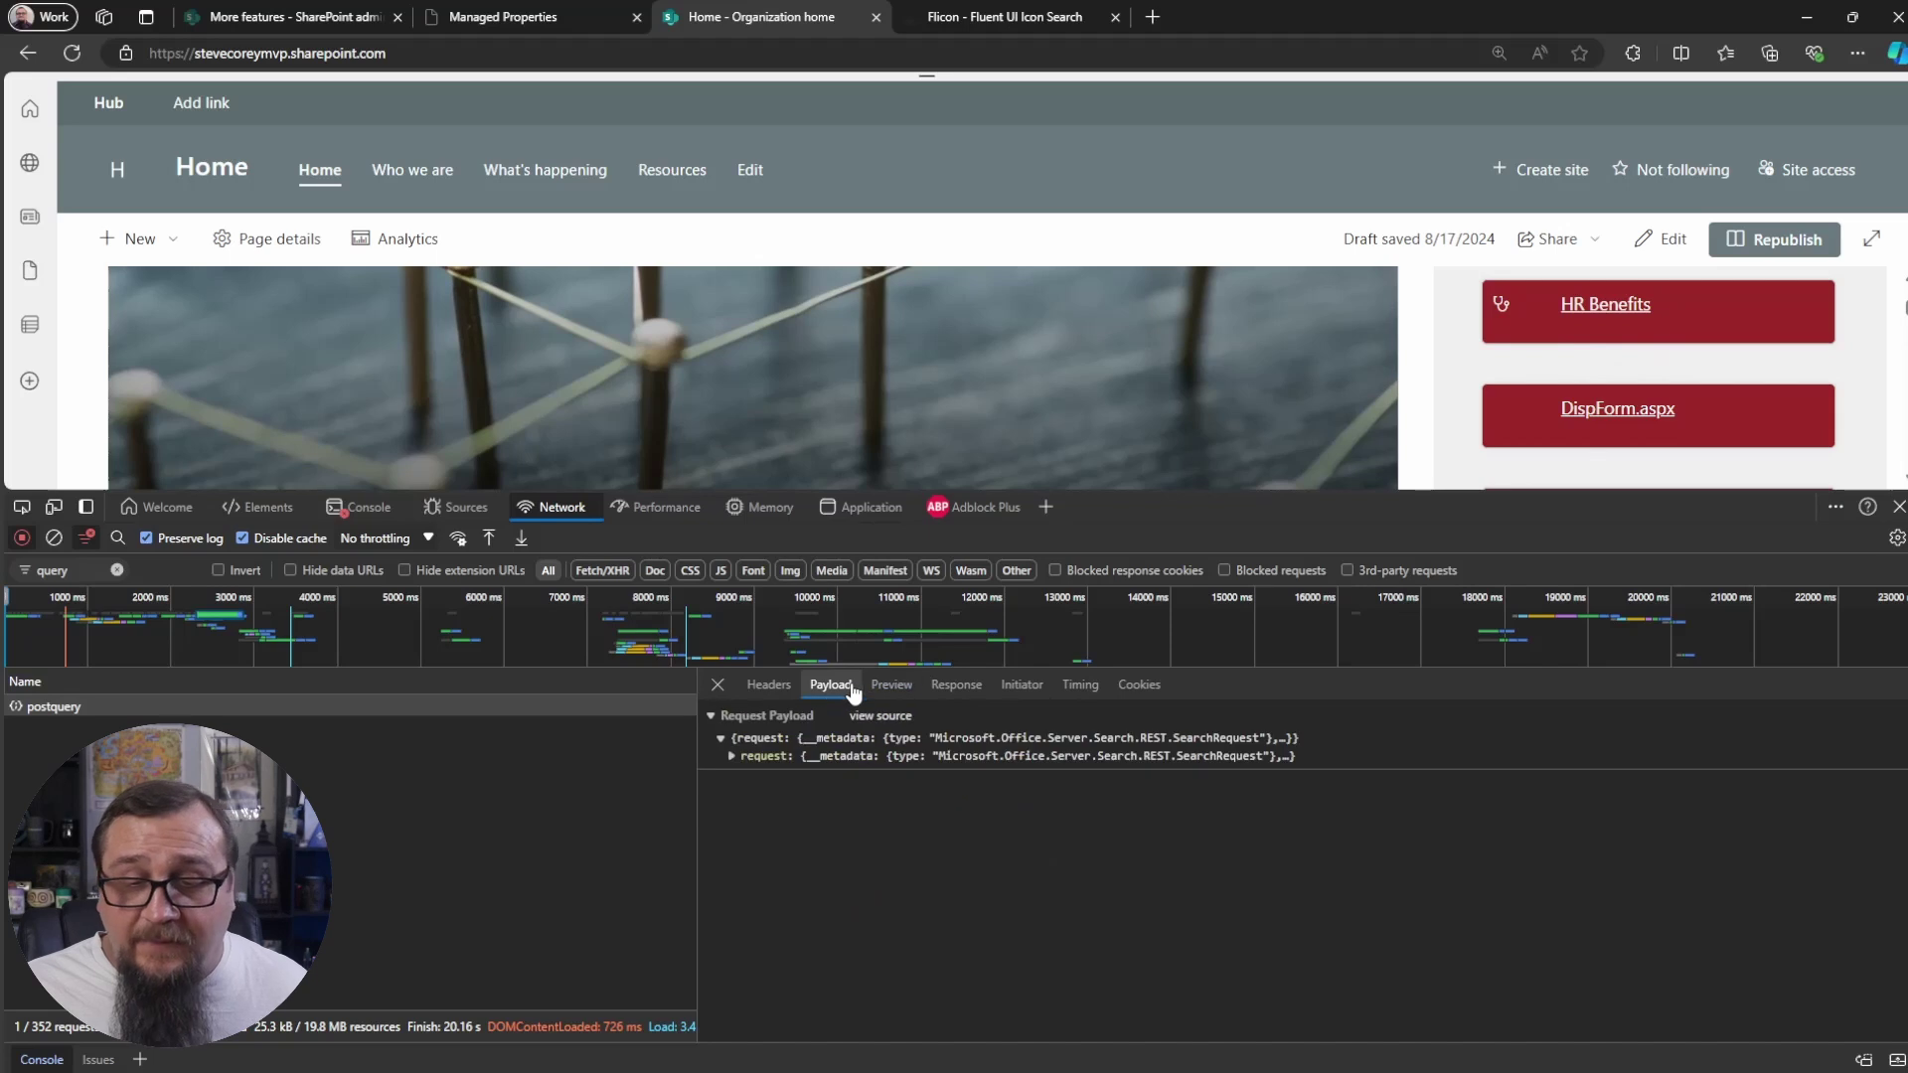
pyautogui.click(732, 755)
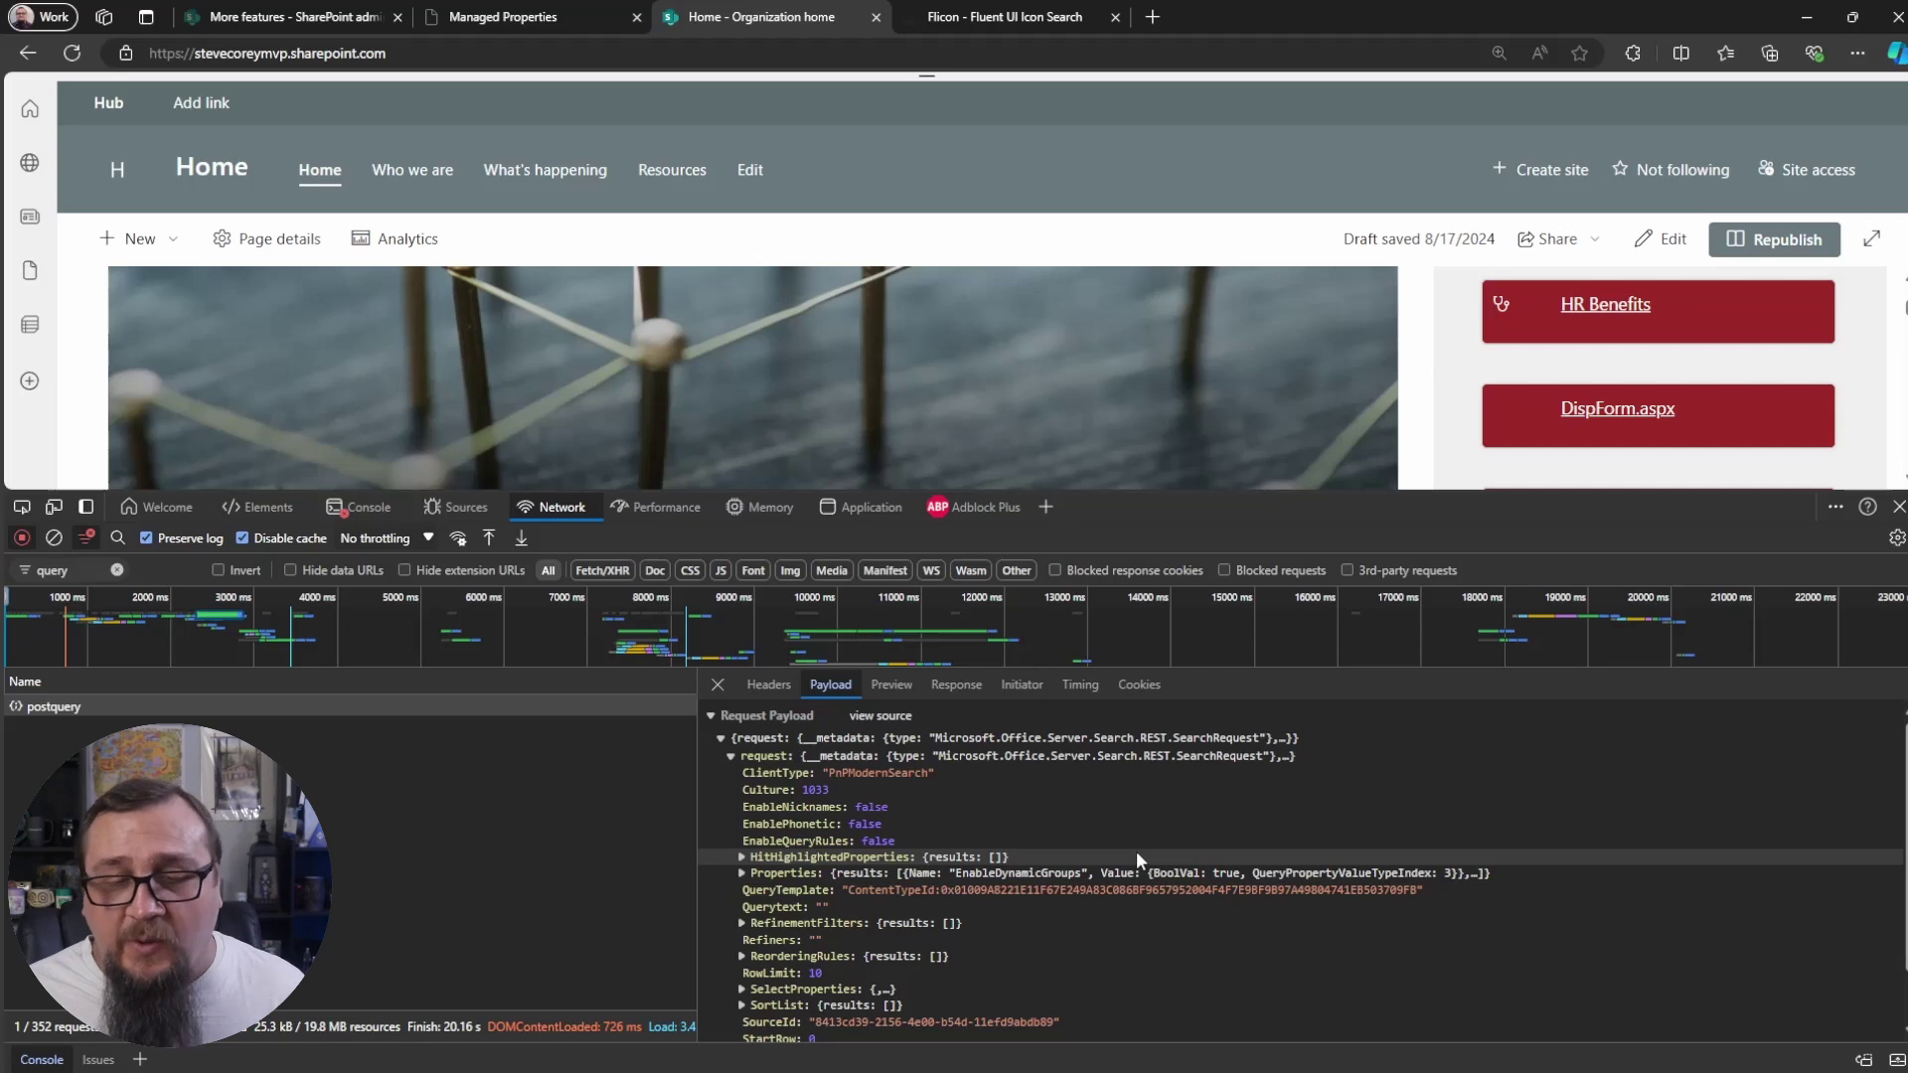
# Expand the postquery response through RelevantResults, Table and Rows to the cells of the first result row.
pyautogui.click(891, 685)
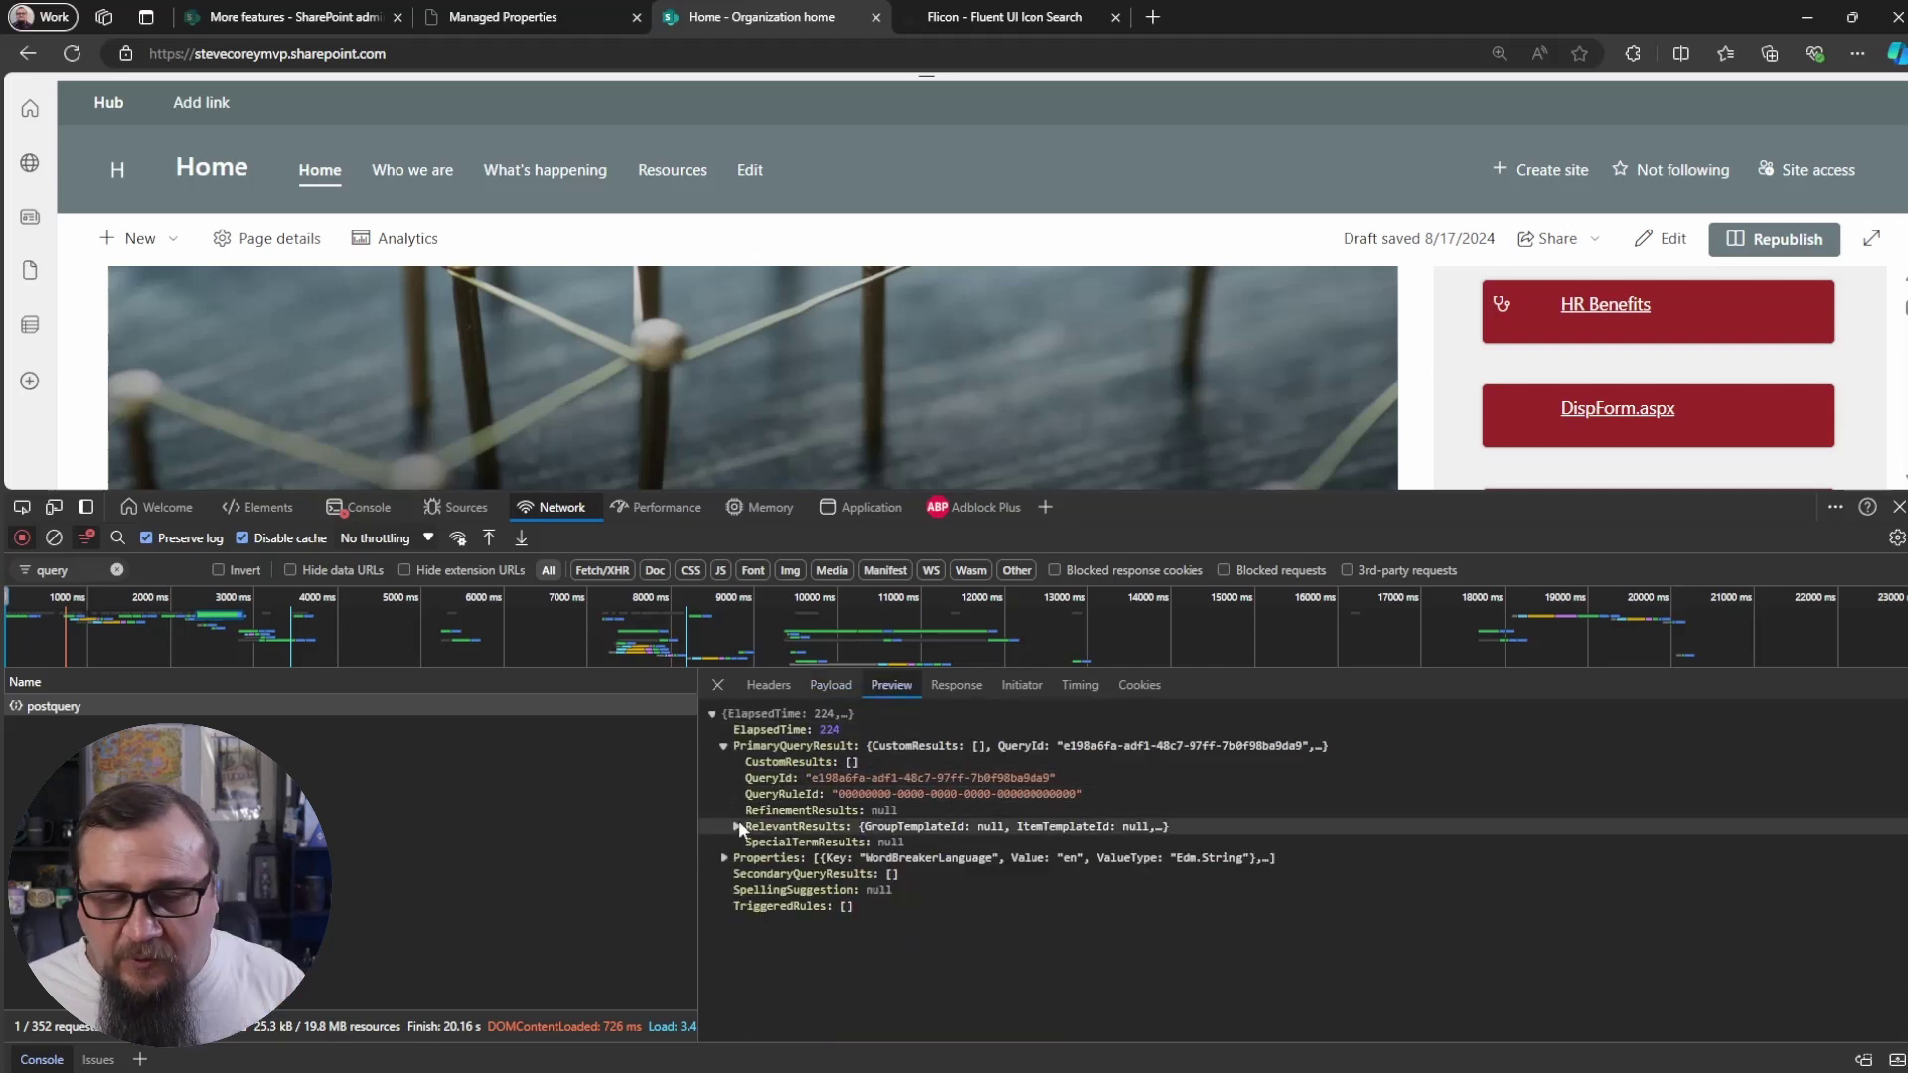
pyautogui.click(734, 826)
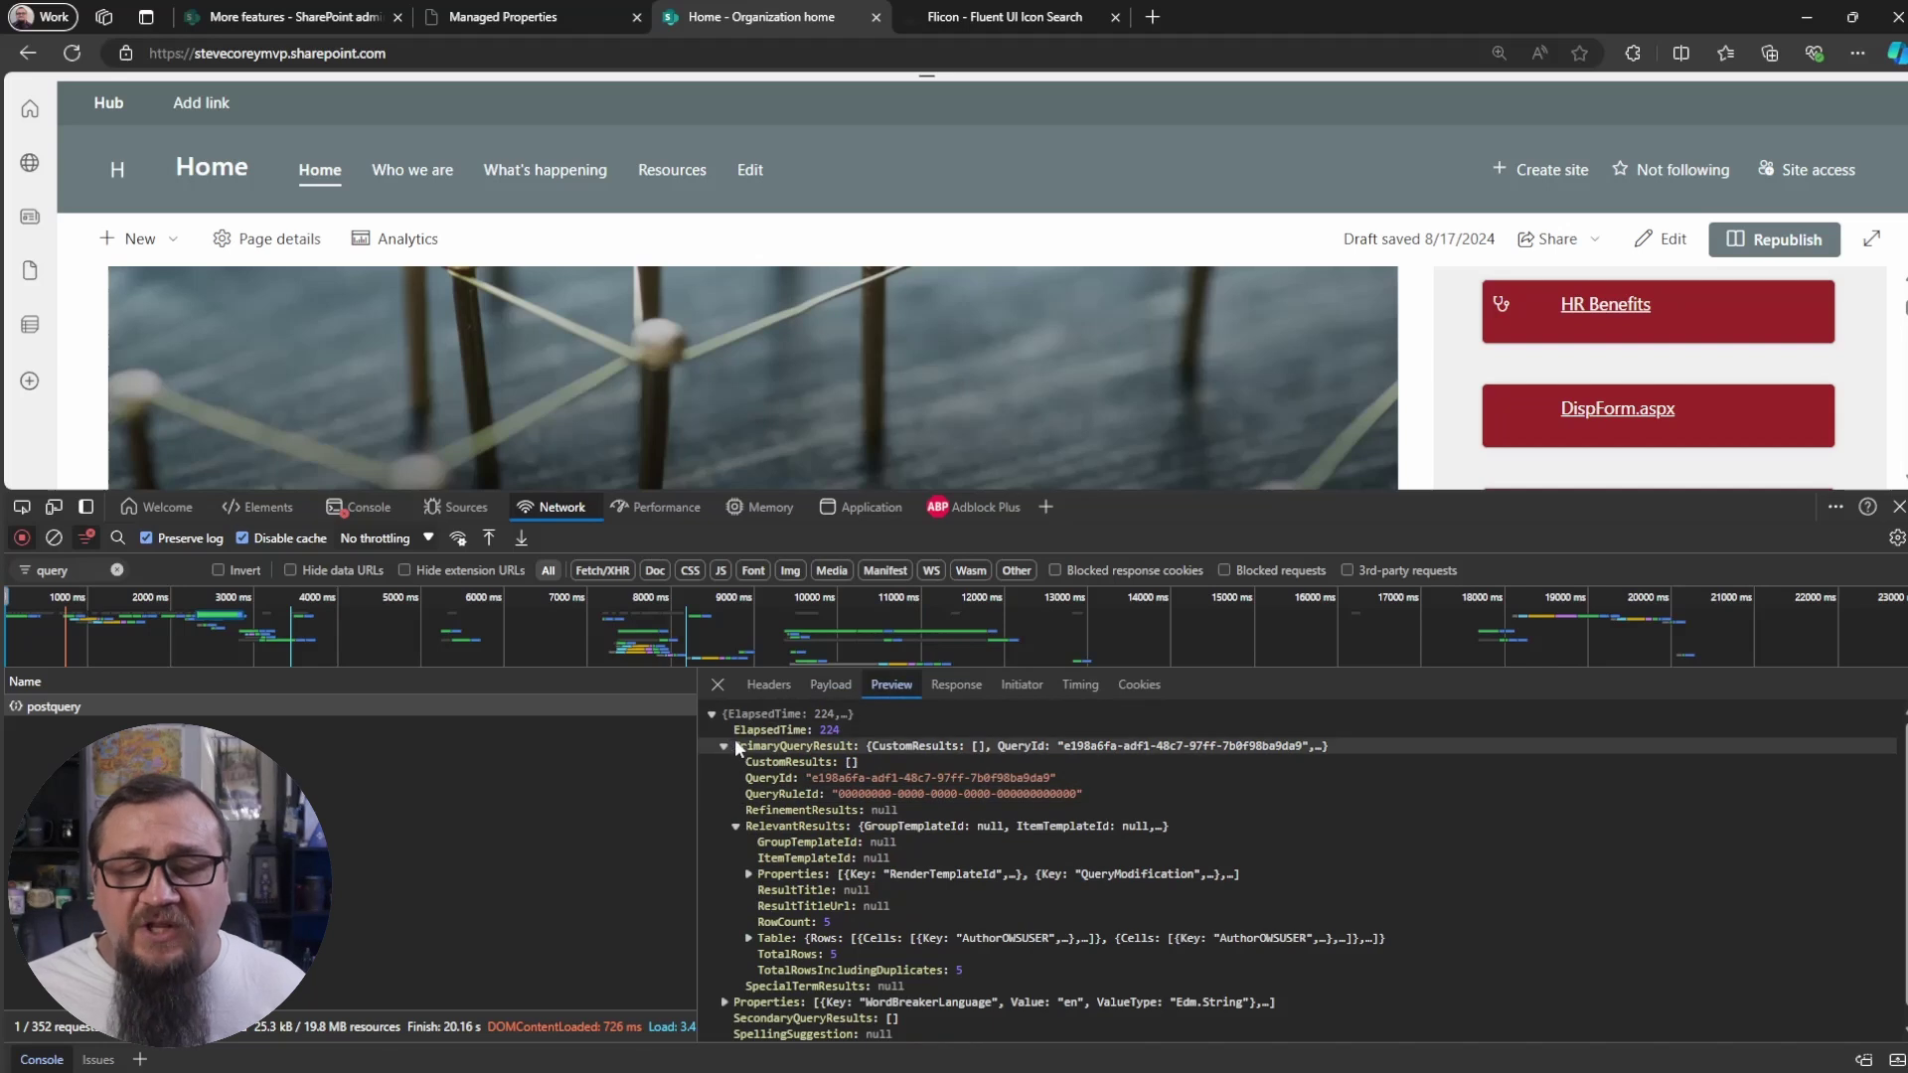
pyautogui.click(749, 937)
pyautogui.scroll(-1, 756, 925)
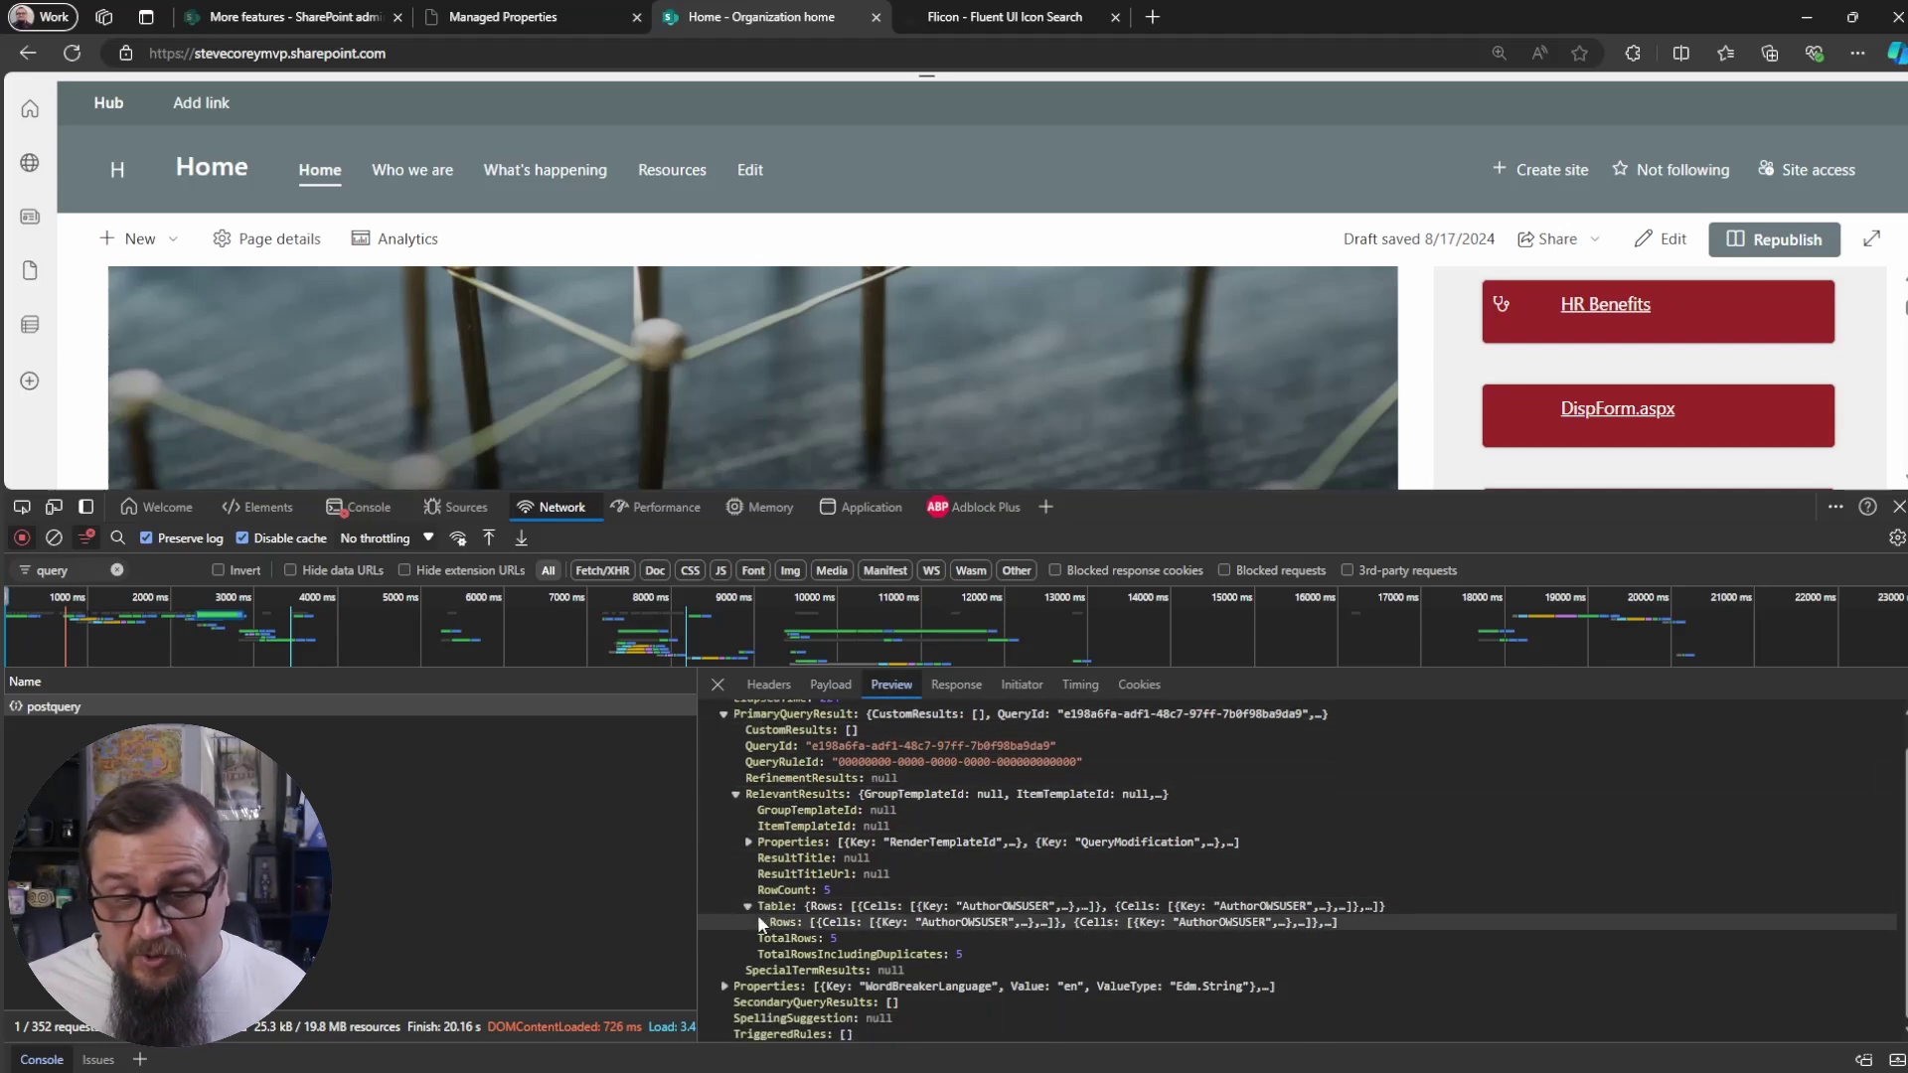
pyautogui.click(759, 922)
pyautogui.scroll(-2, 795, 894)
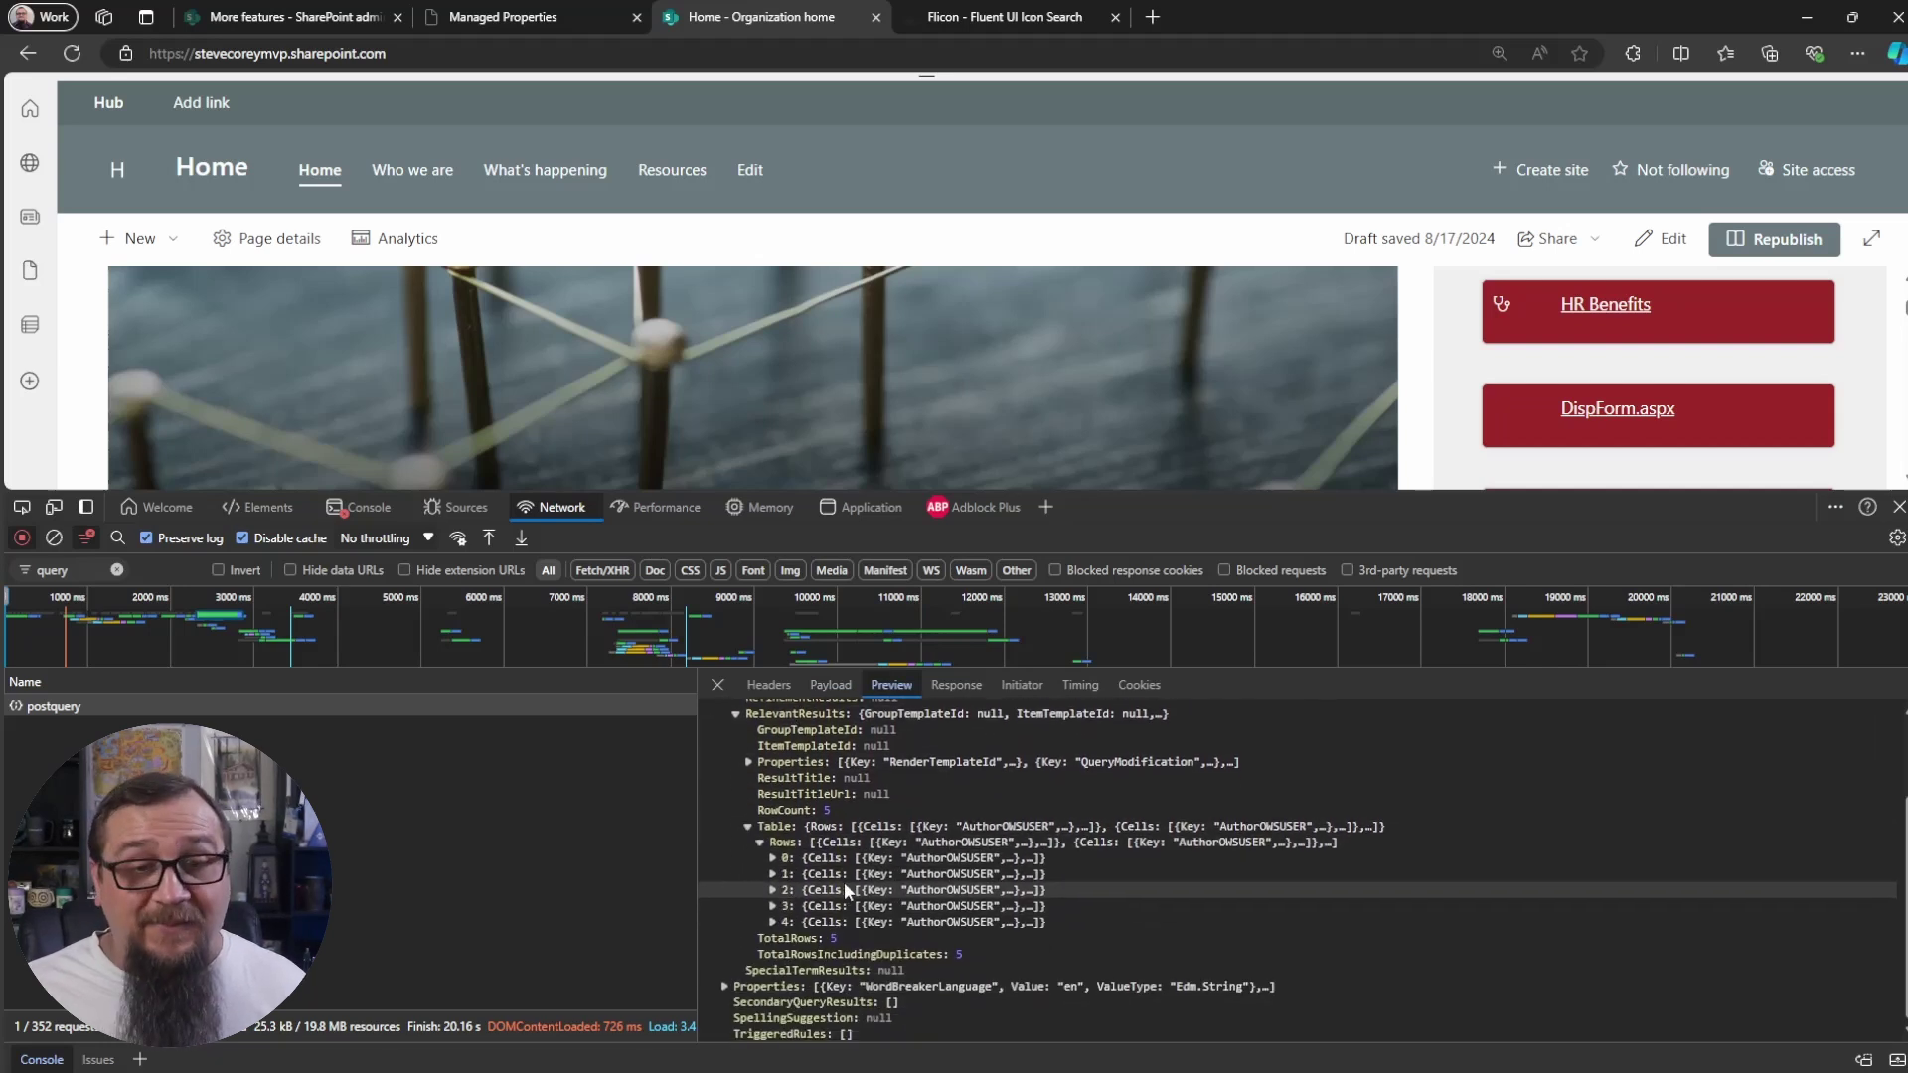
pyautogui.click(774, 857)
pyautogui.click(785, 874)
# Find the link property among the first row's cells, copy its key QuickLinksInPnPModernSearchLinkOWSURLH and close the developer tools.
pyautogui.scroll(-5, 994, 865)
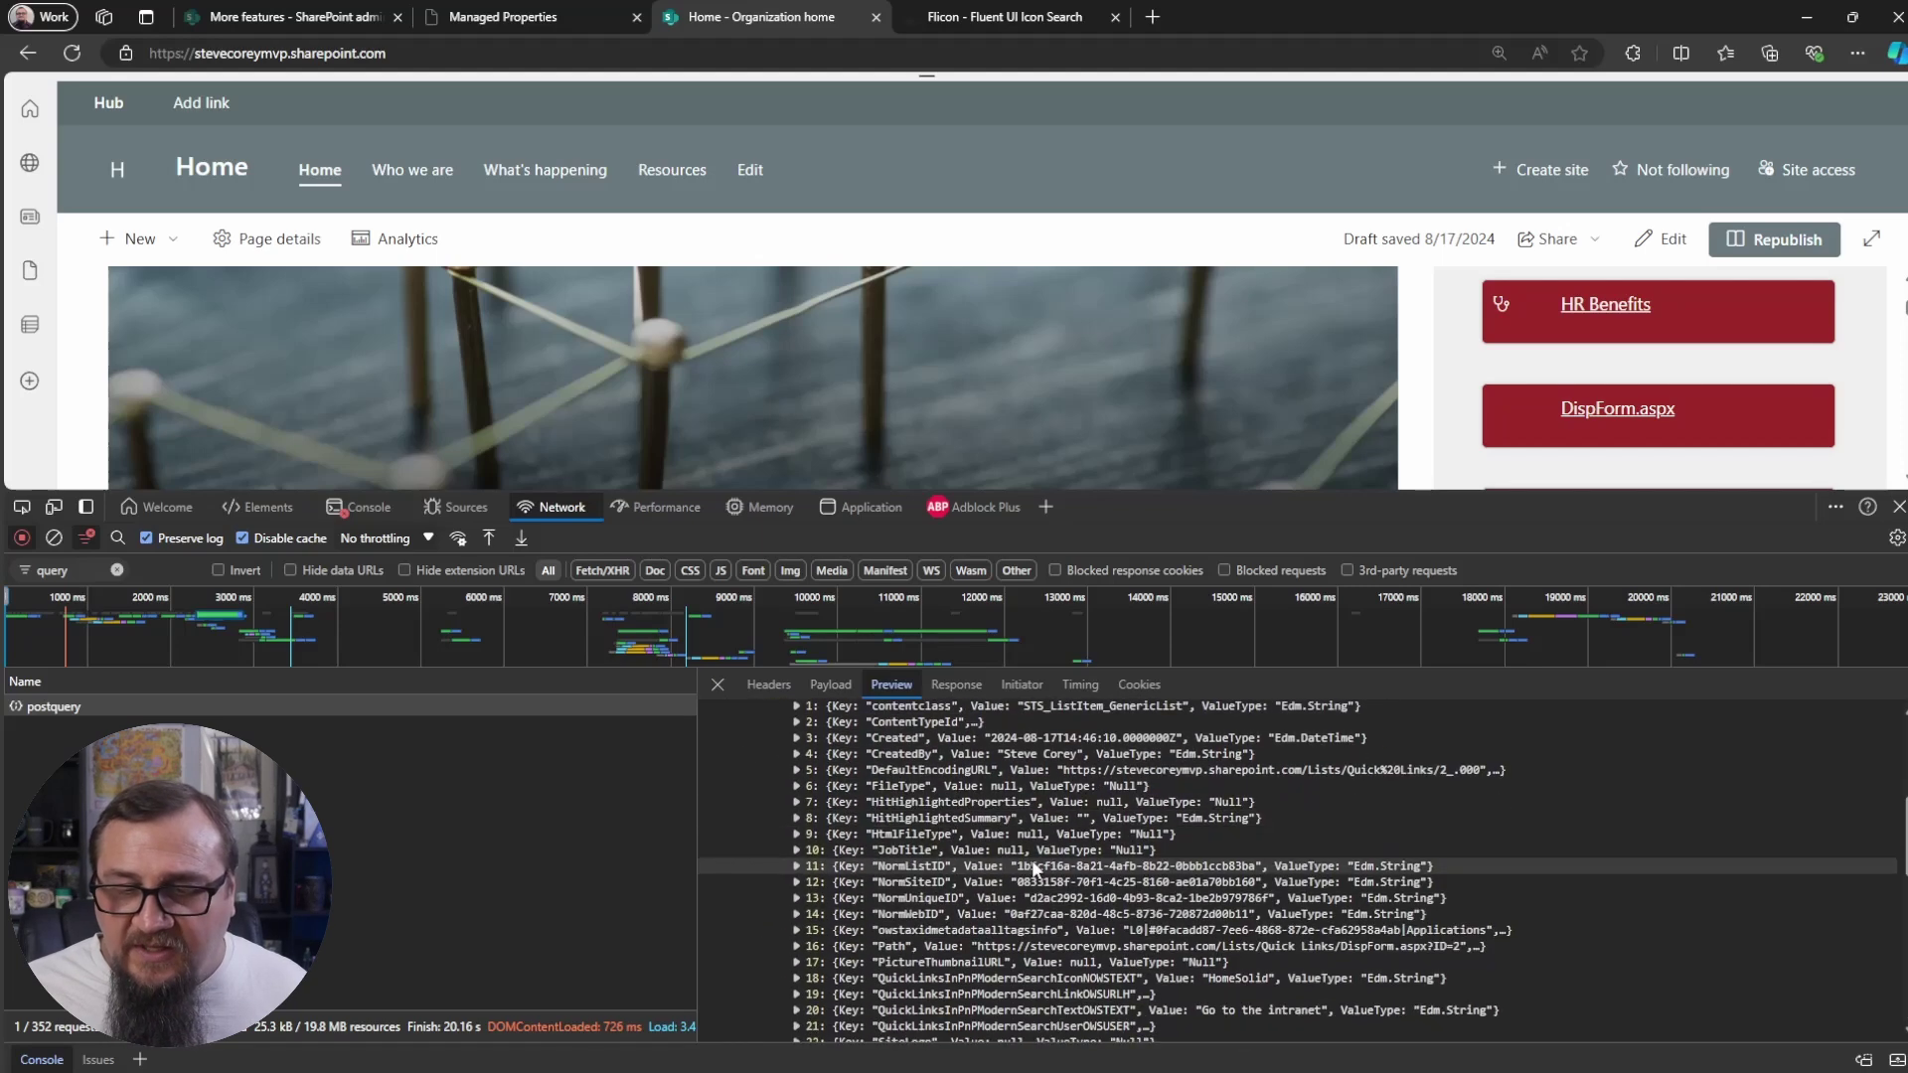
pyautogui.scroll(2, 1093, 824)
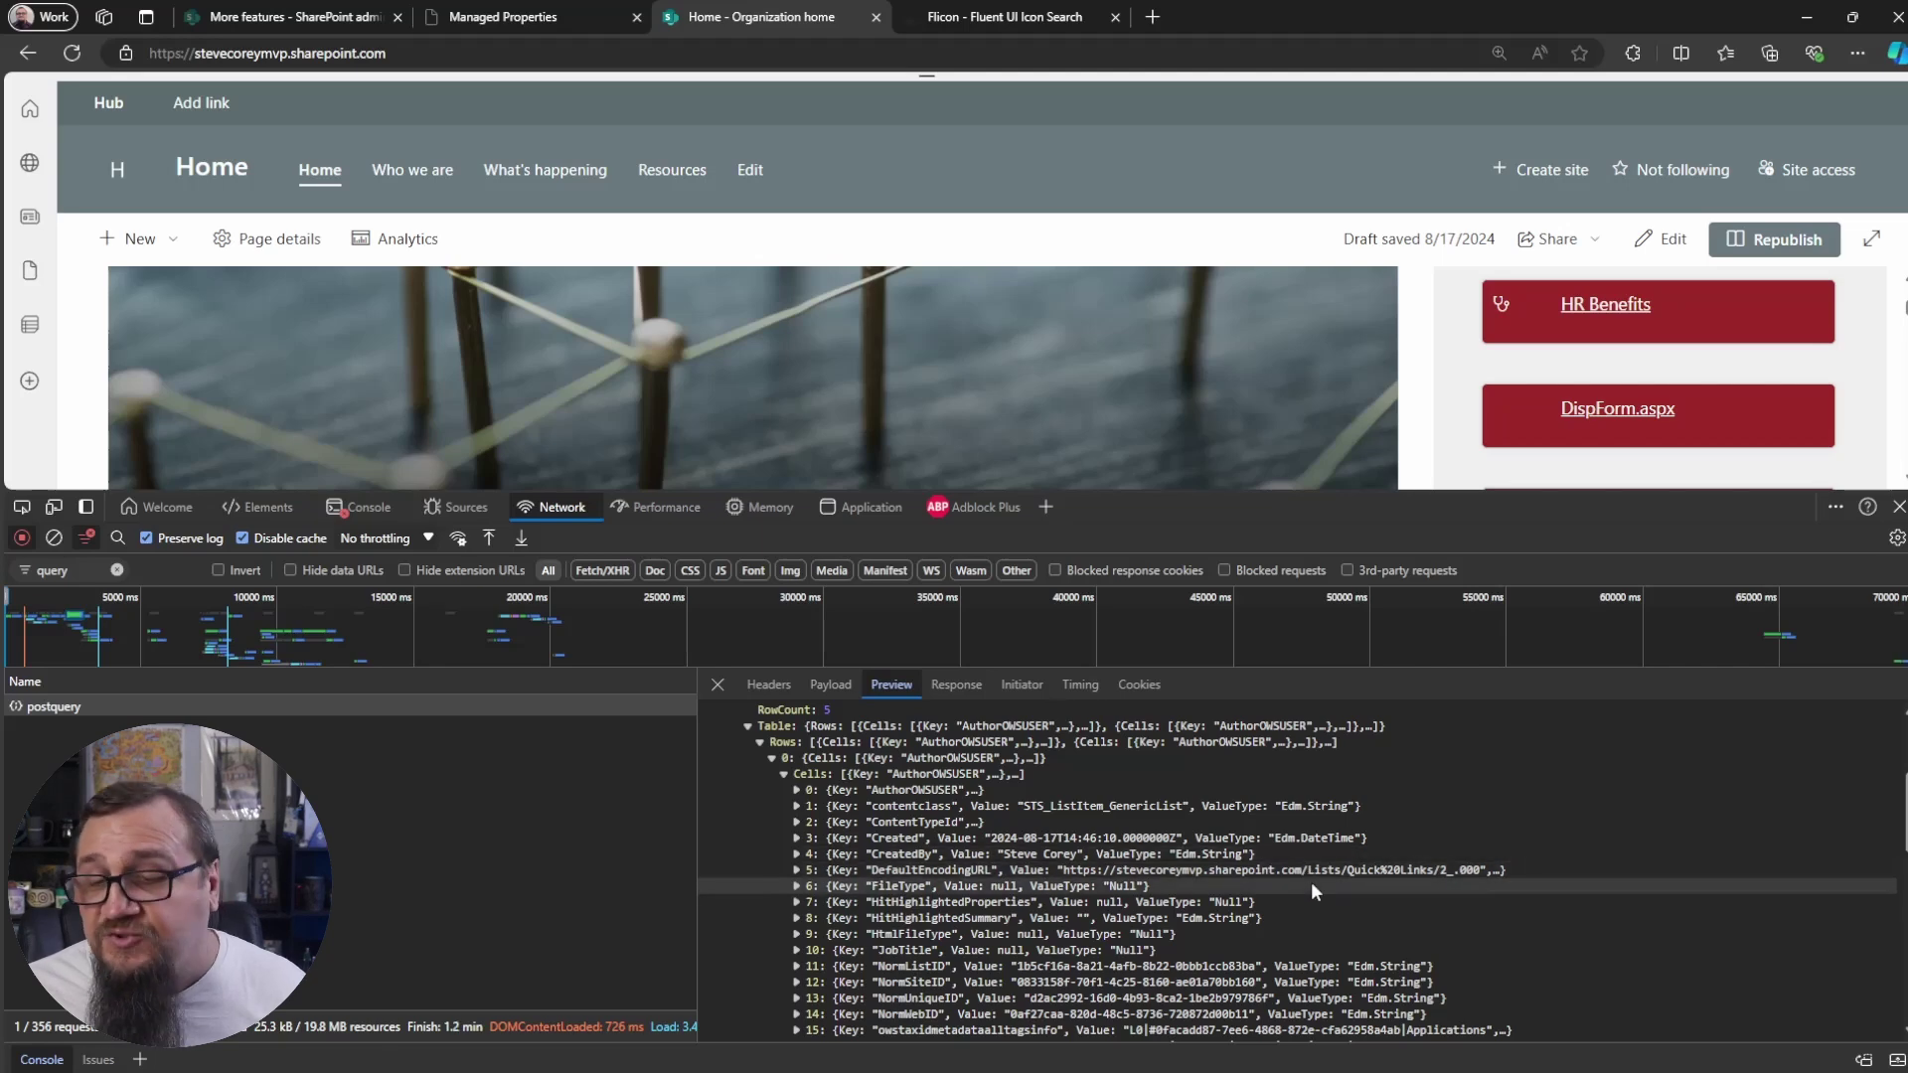
pyautogui.scroll(-3, 1312, 880)
pyautogui.click(982, 793)
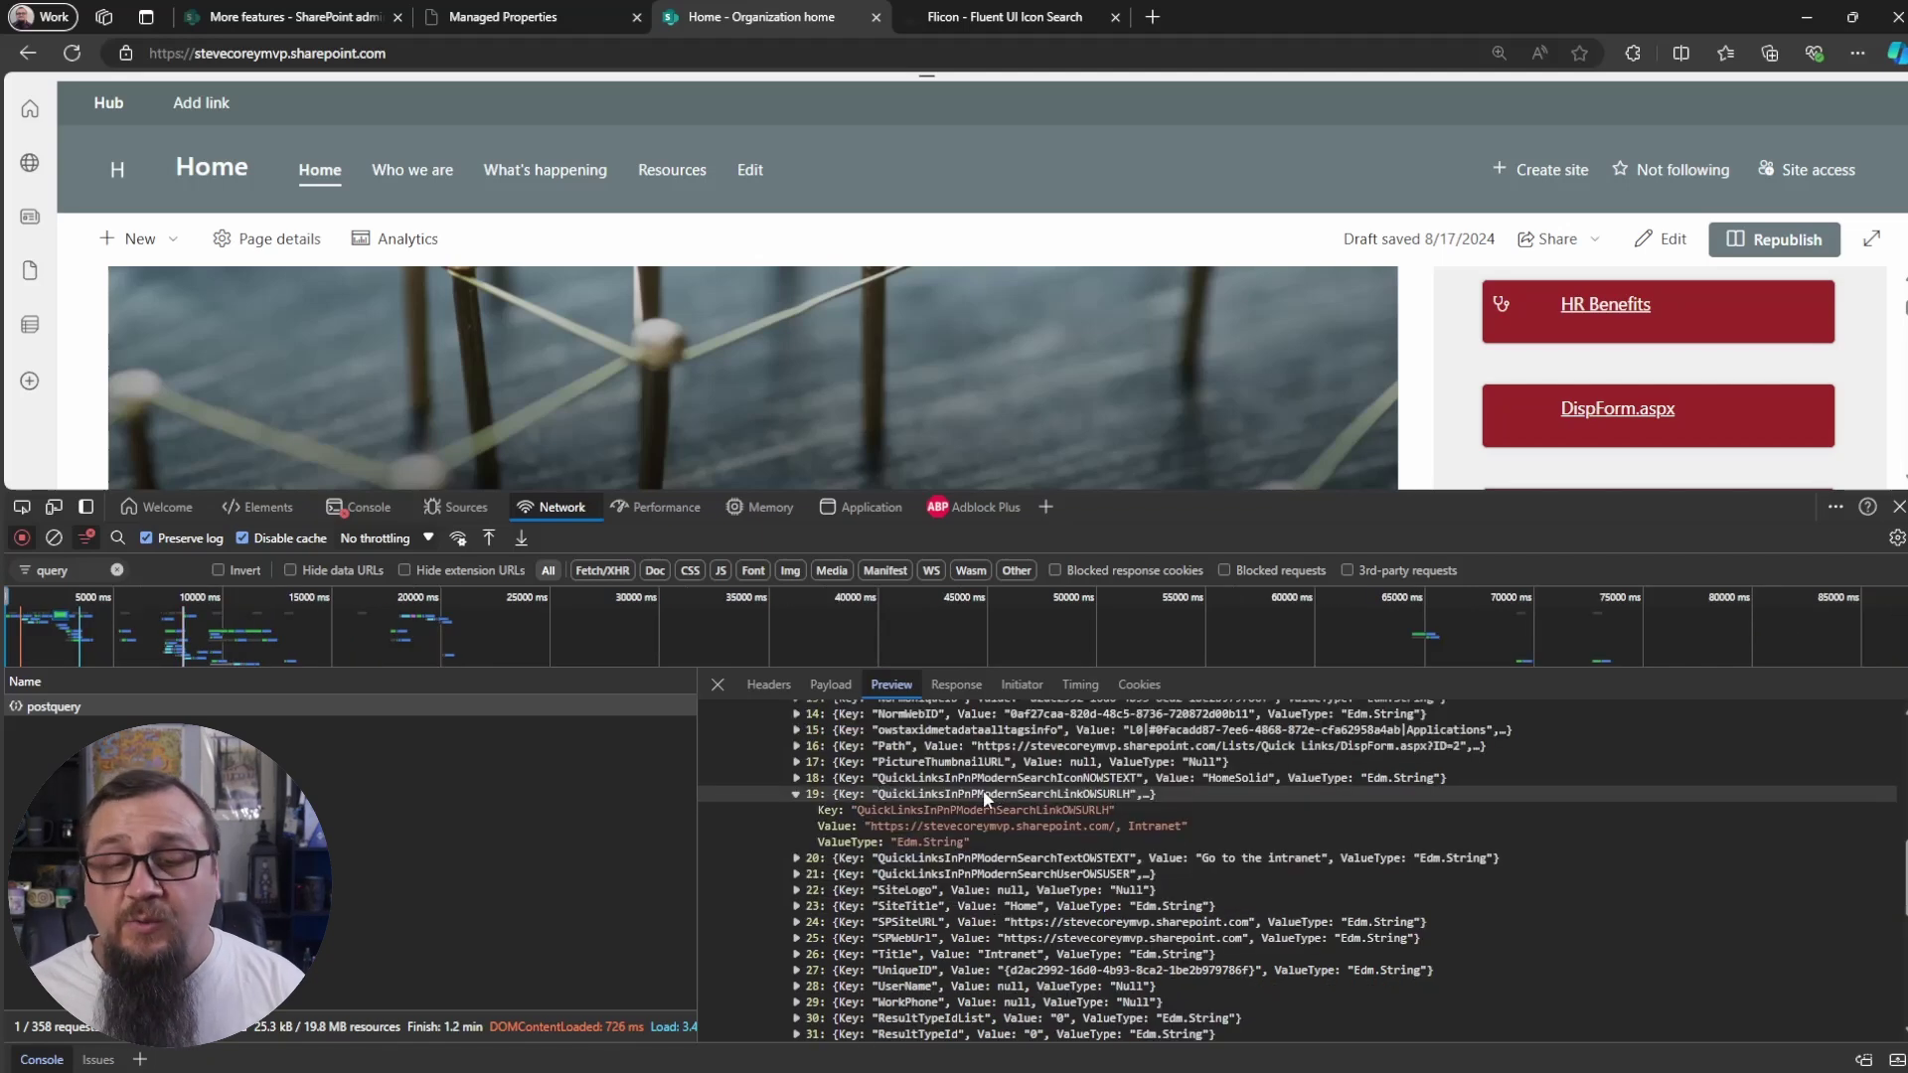
pyautogui.doubleClick(1033, 797)
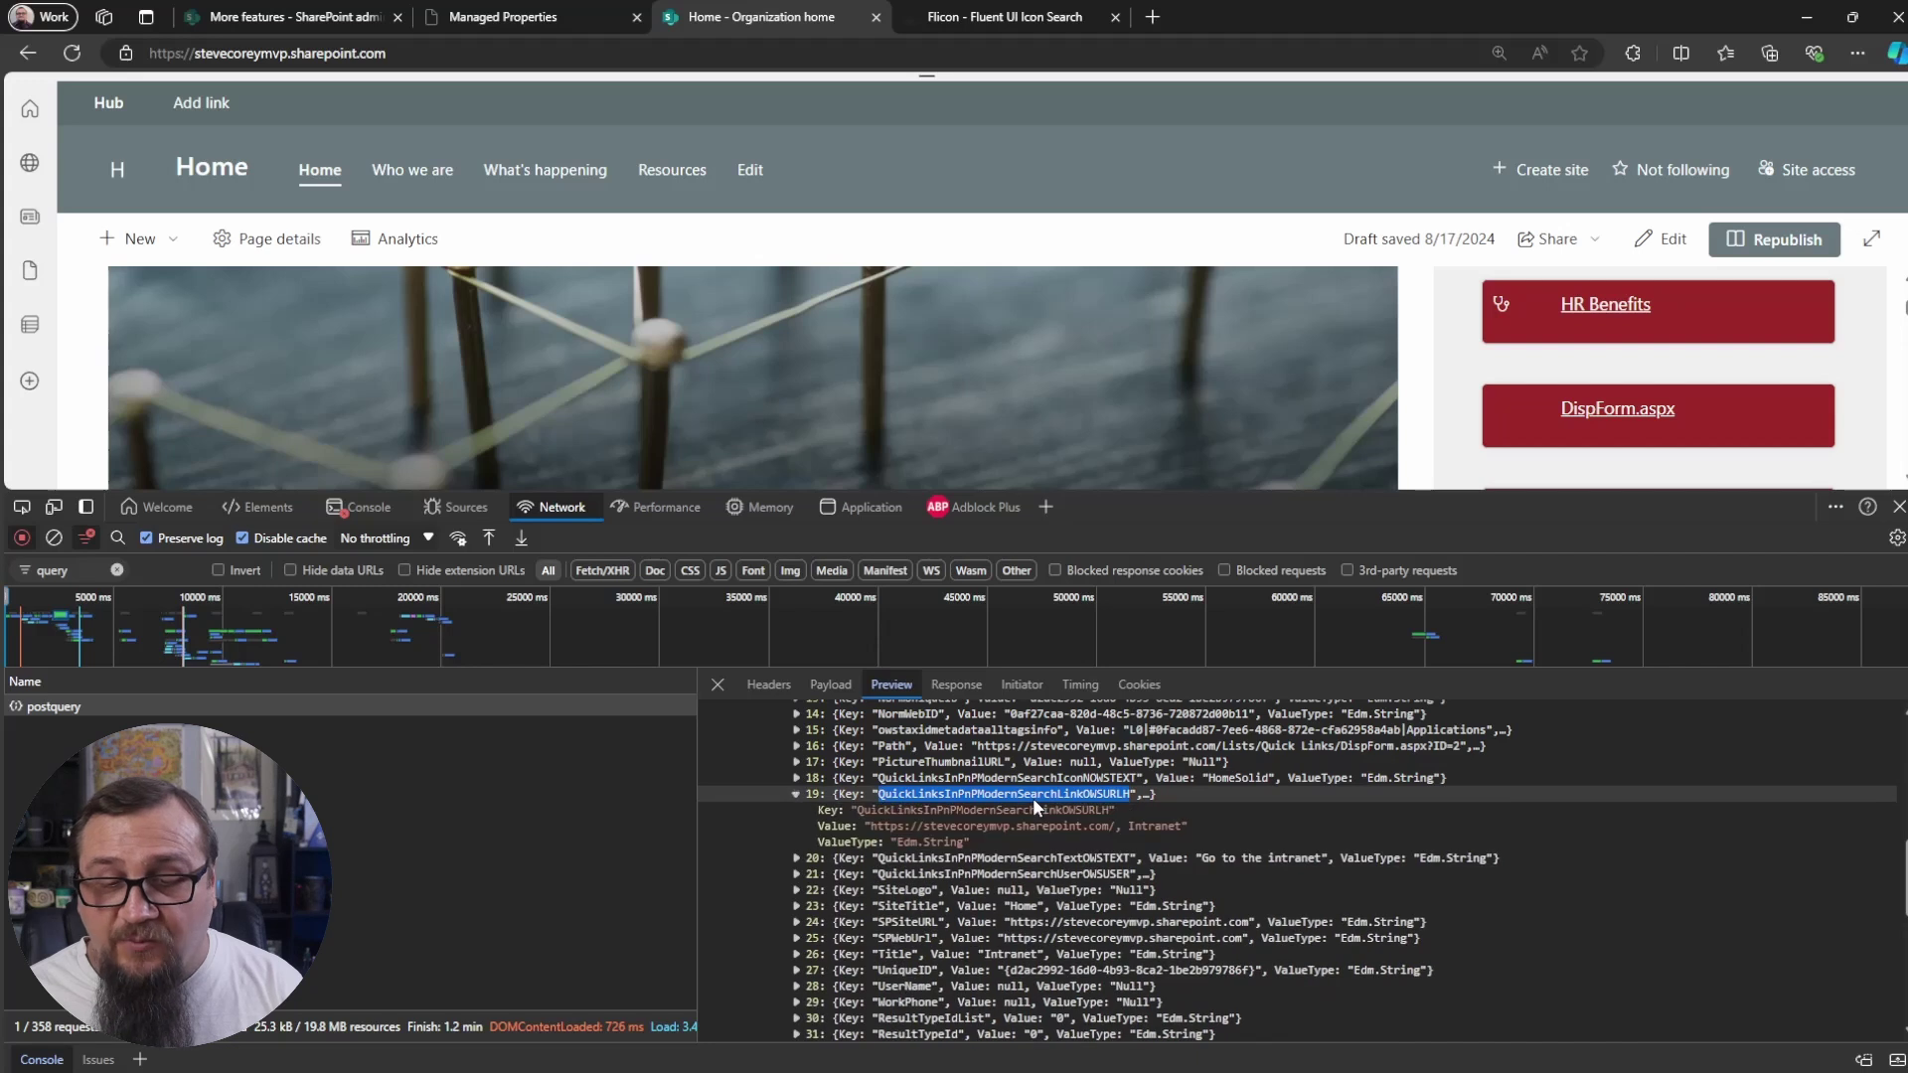
pyautogui.click(1173, 796)
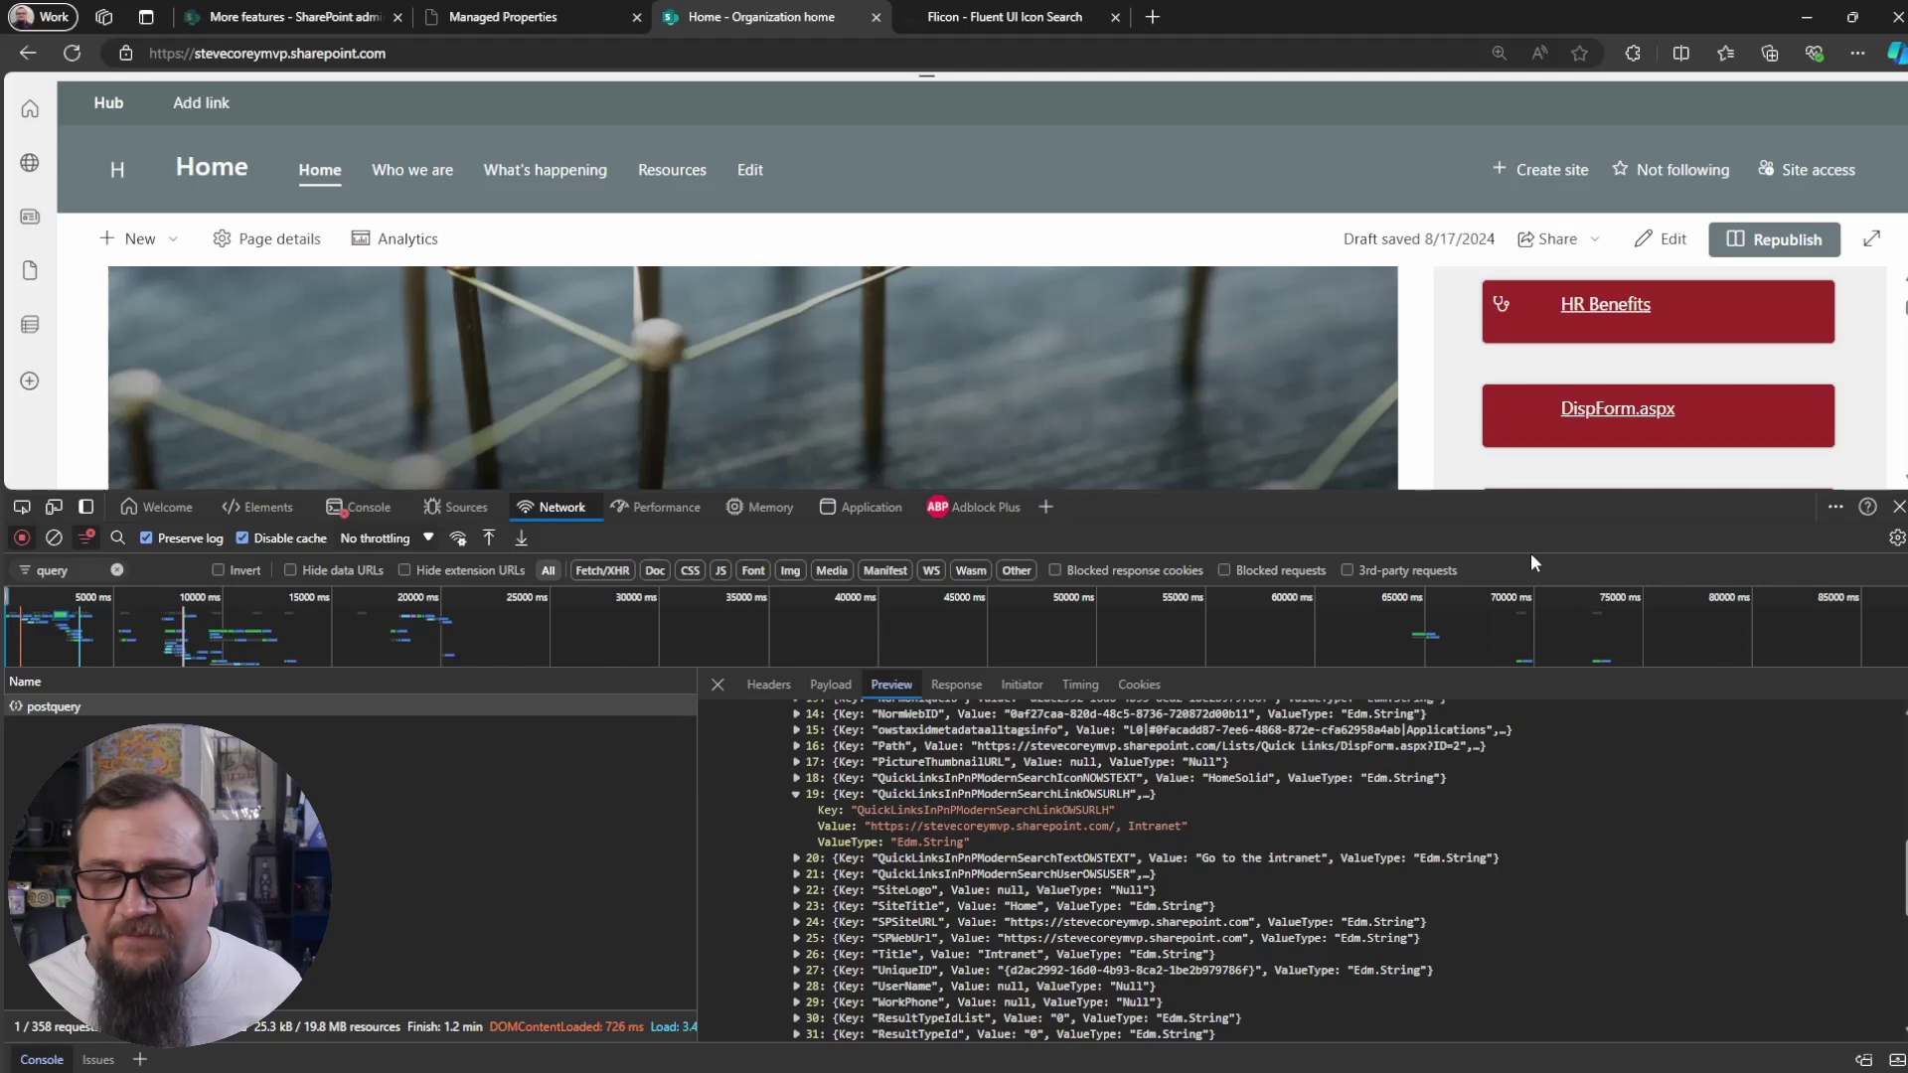
pyautogui.doubleClick(1046, 794)
pyautogui.hotkey('ctrl', 'c')
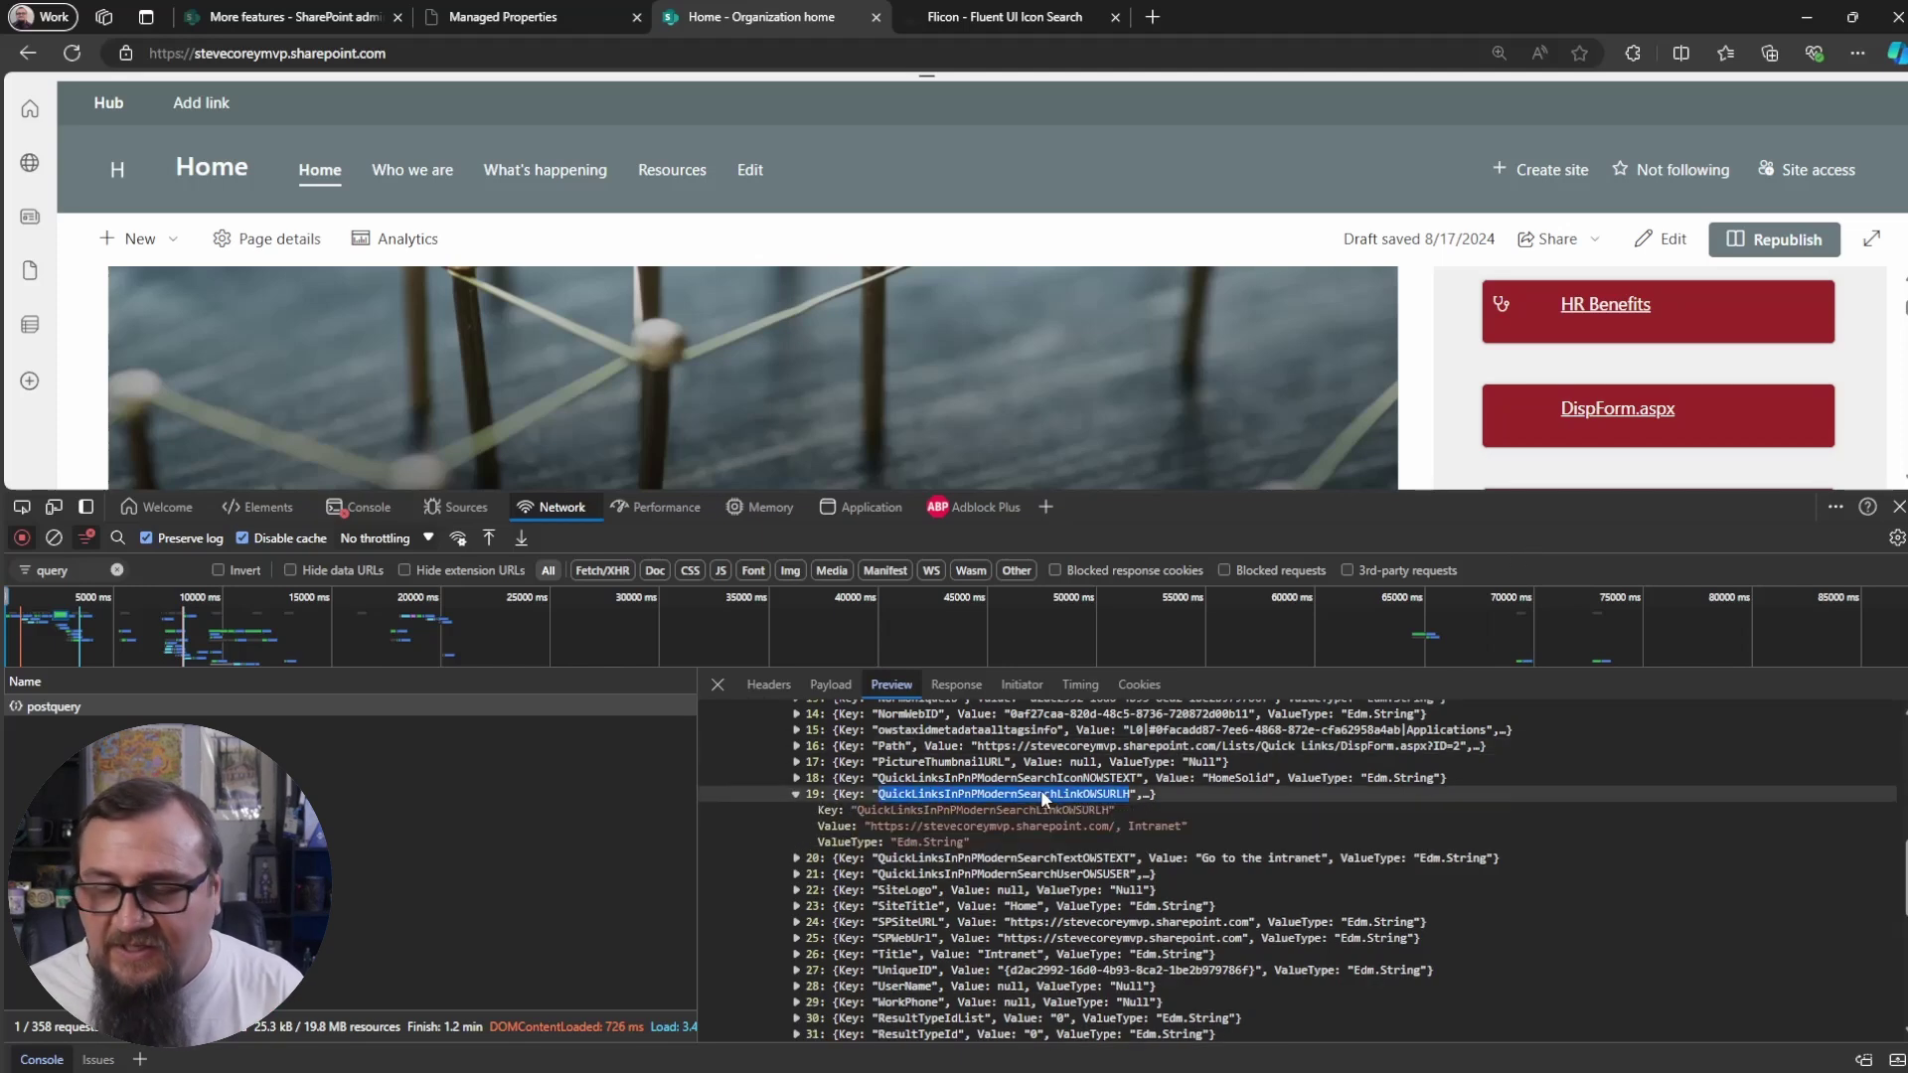
pyautogui.click(1900, 507)
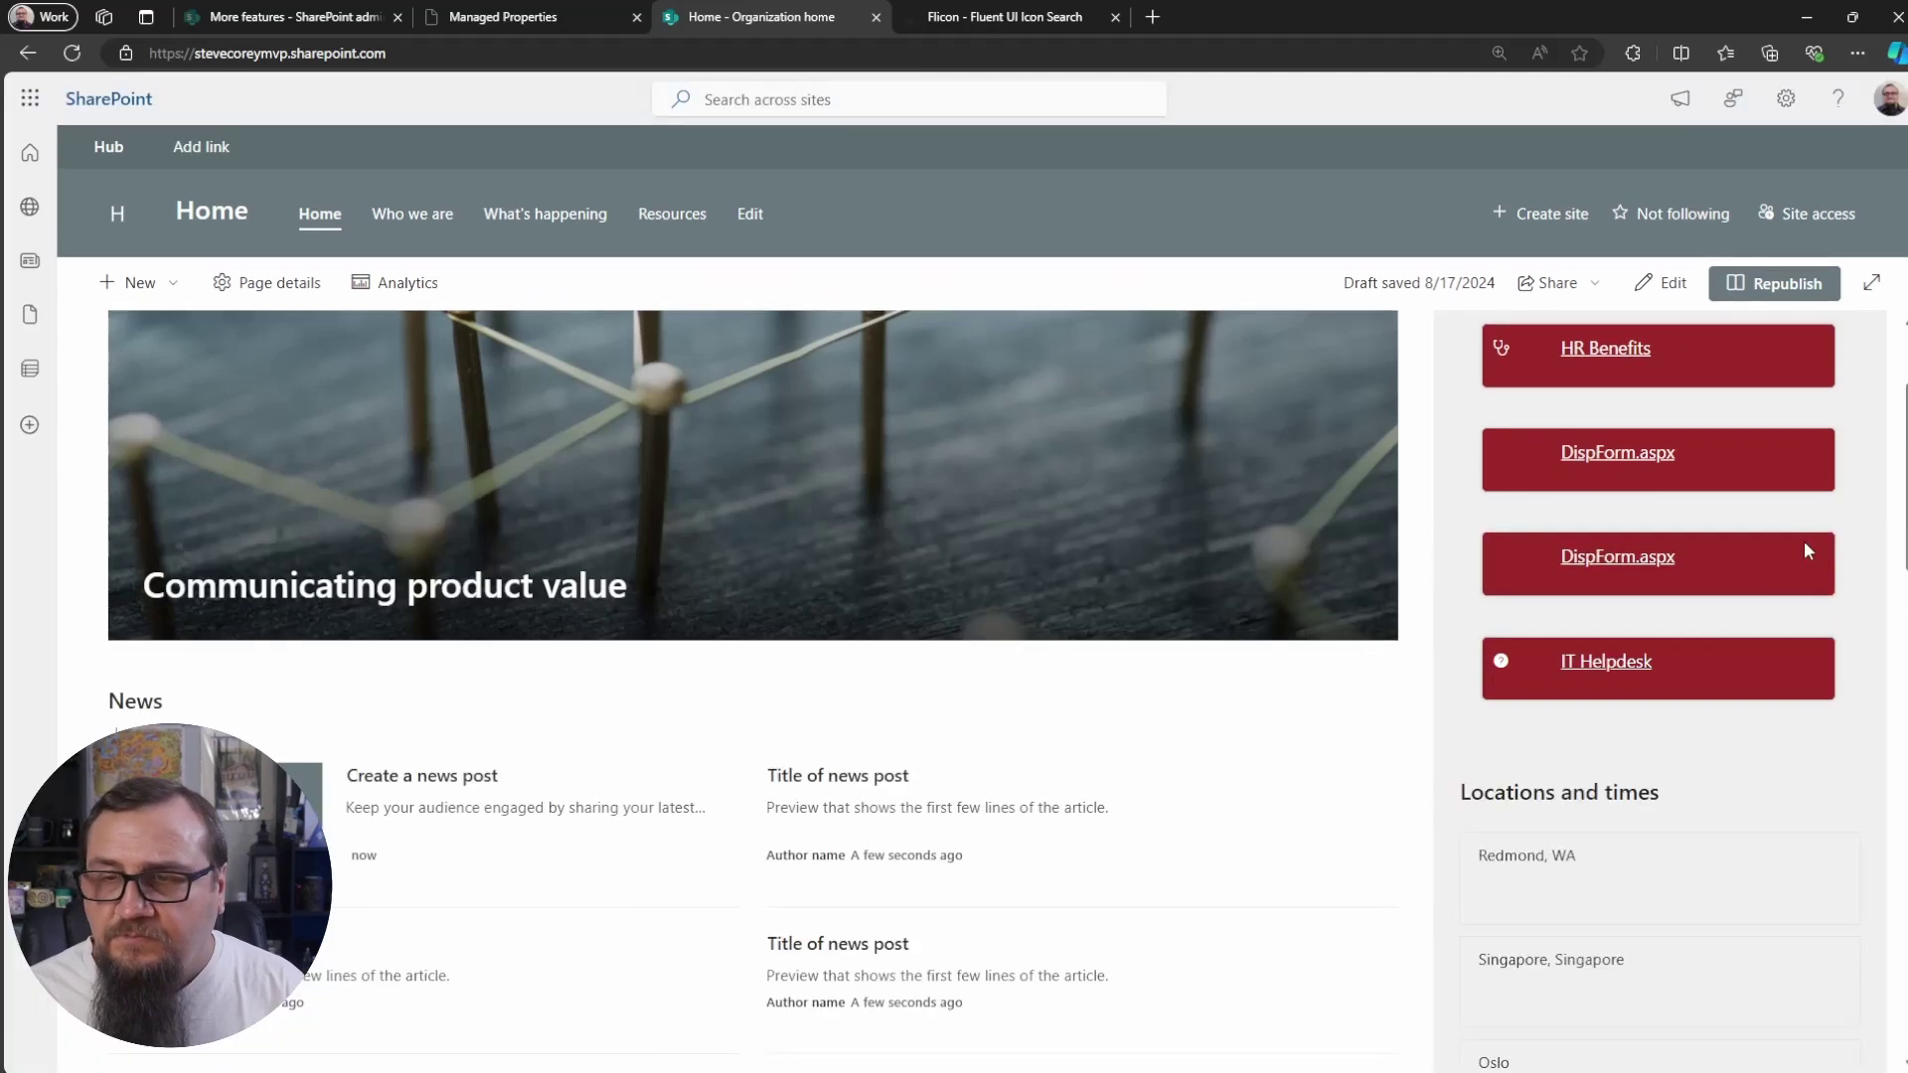
# Edit the home page and append QuickLinksInPnPModernSearchLinkOWSURLH:* to the PnP Search Results query template, applying the change.
pyautogui.click(1675, 281)
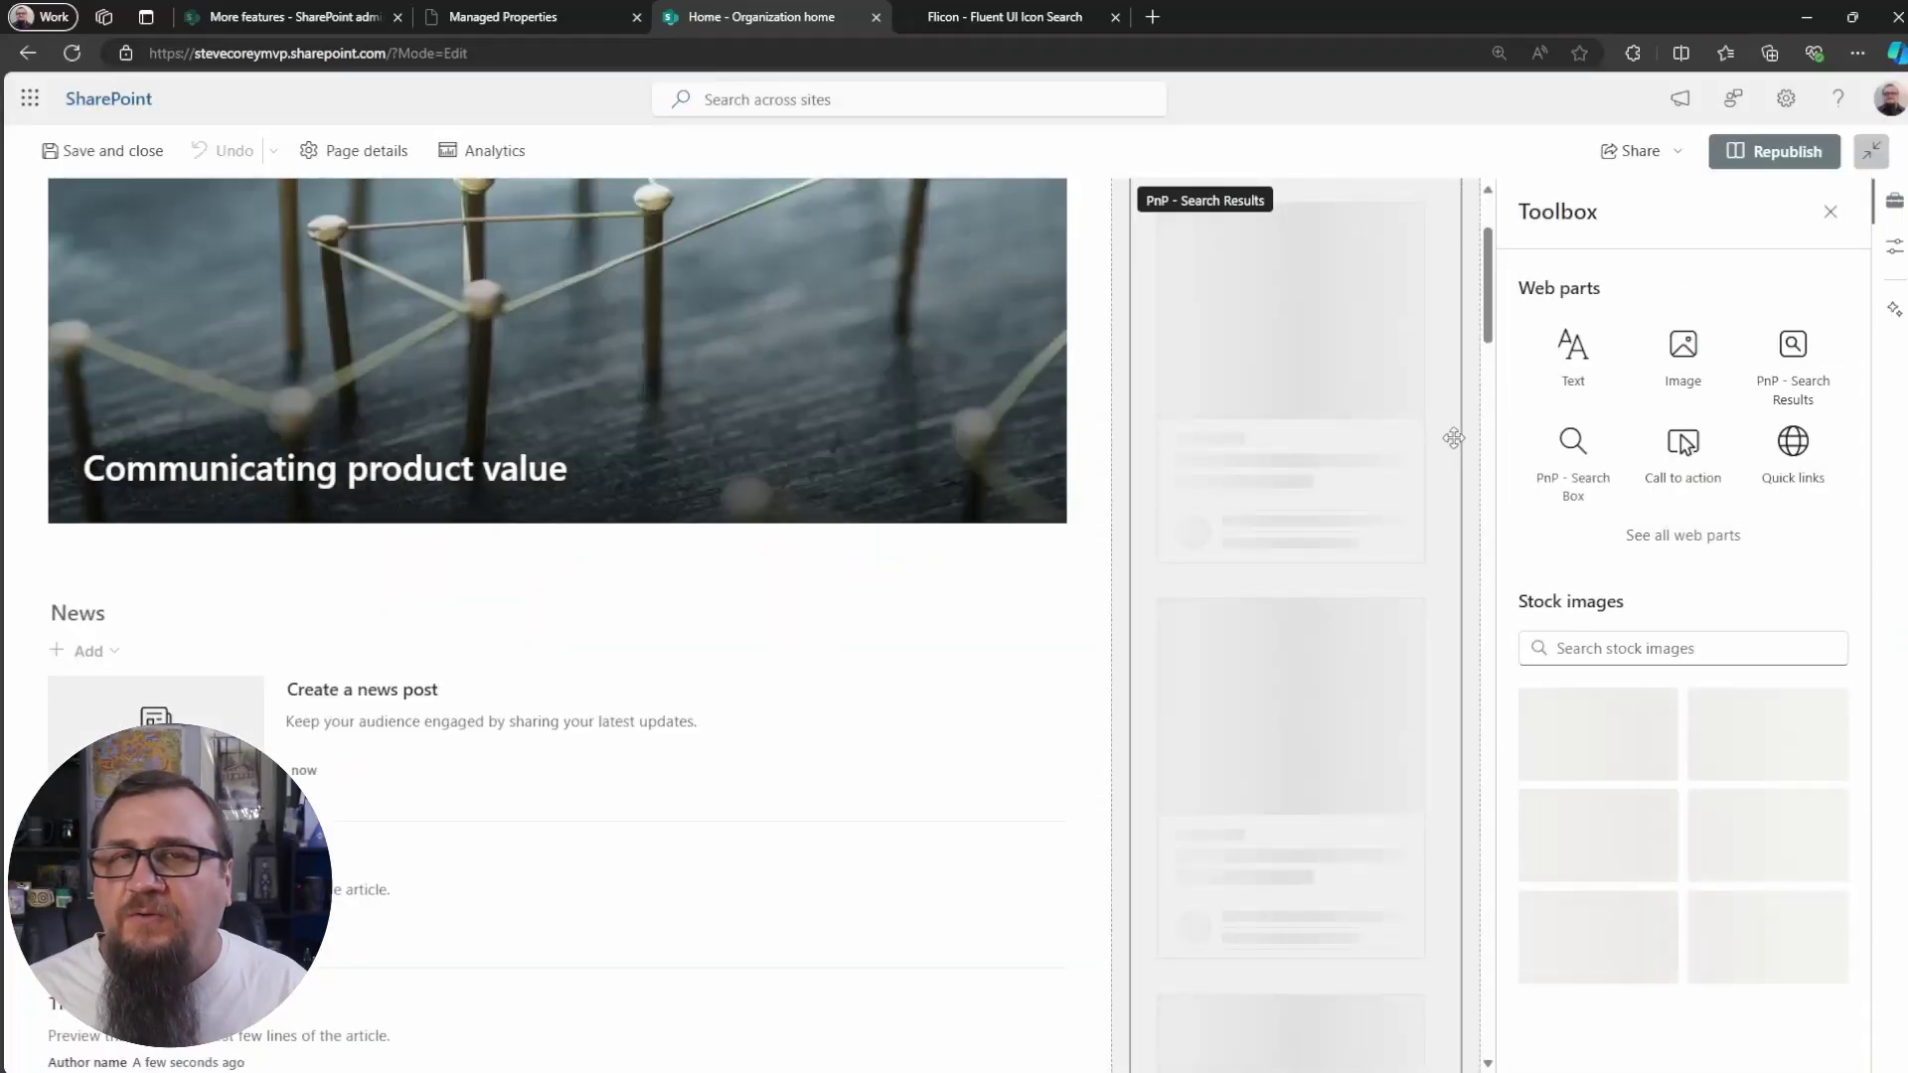
pyautogui.click(1288, 422)
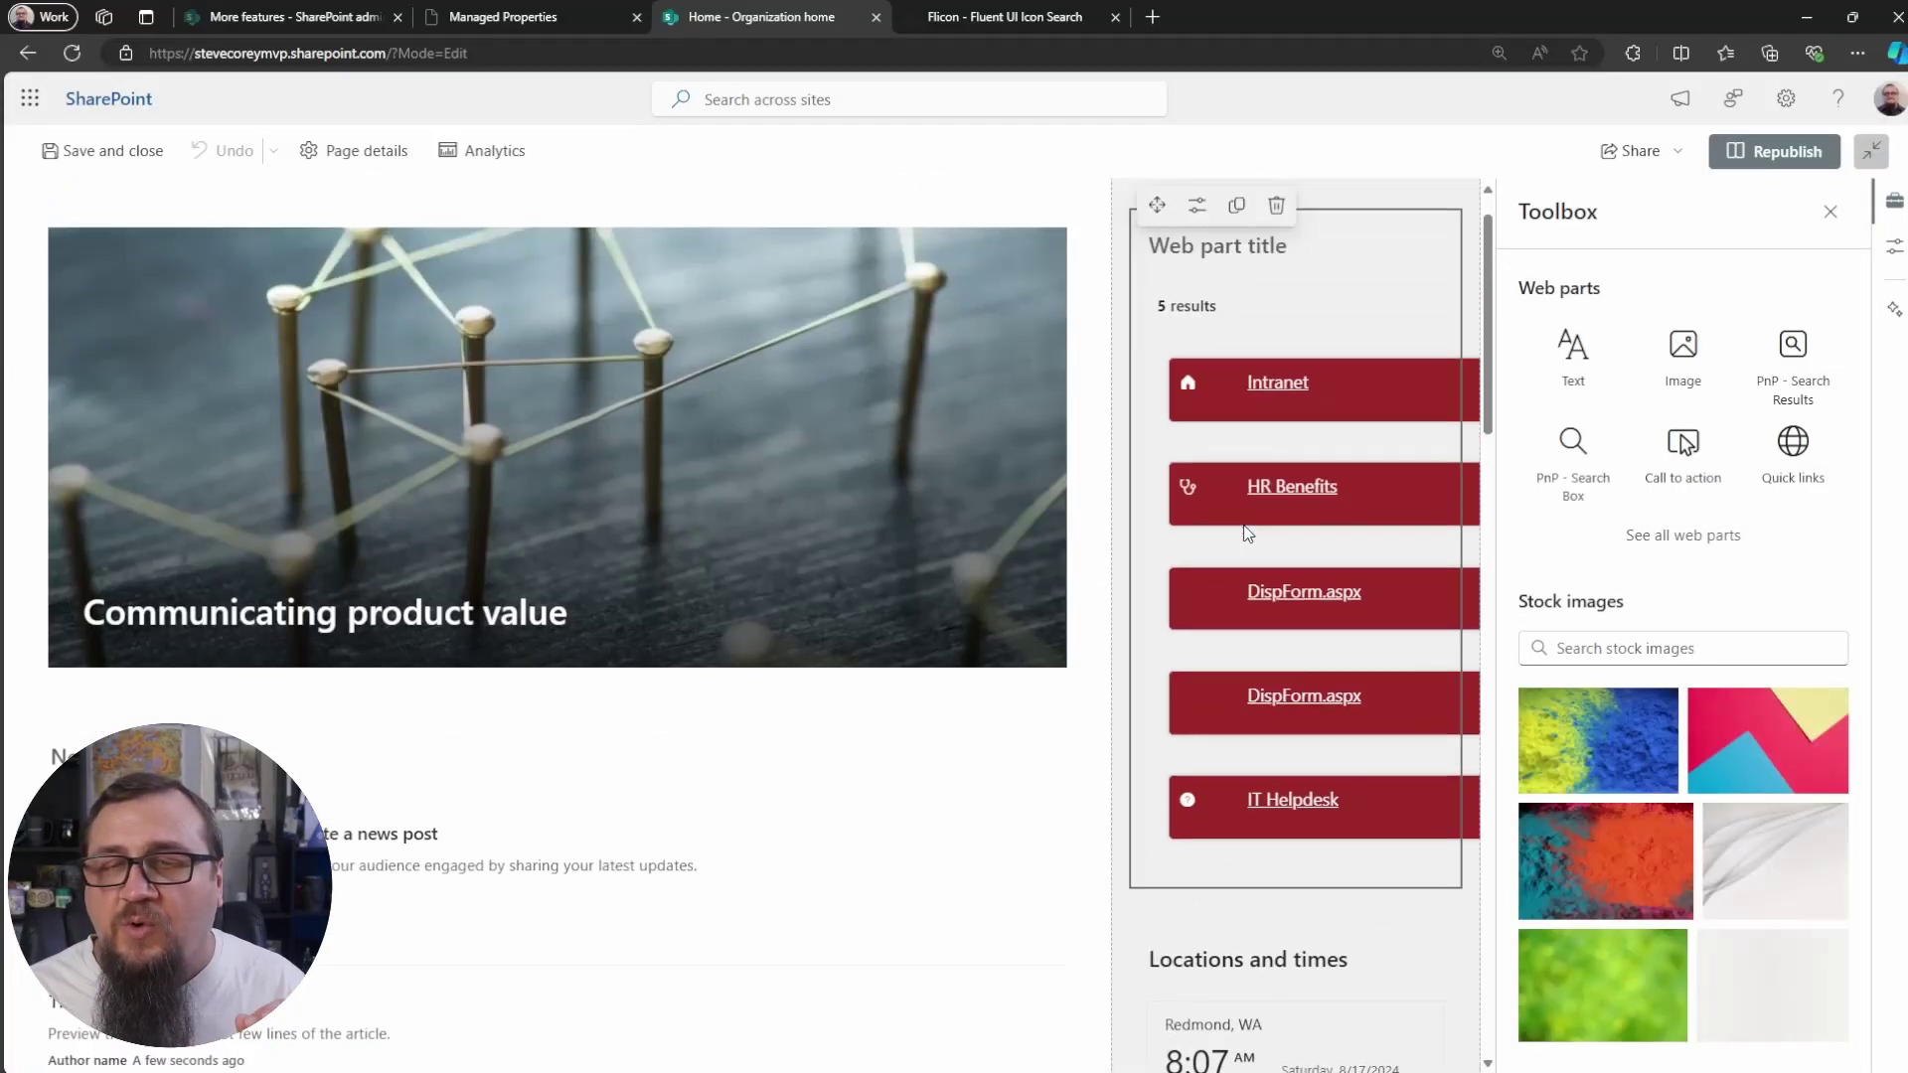
pyautogui.click(1199, 247)
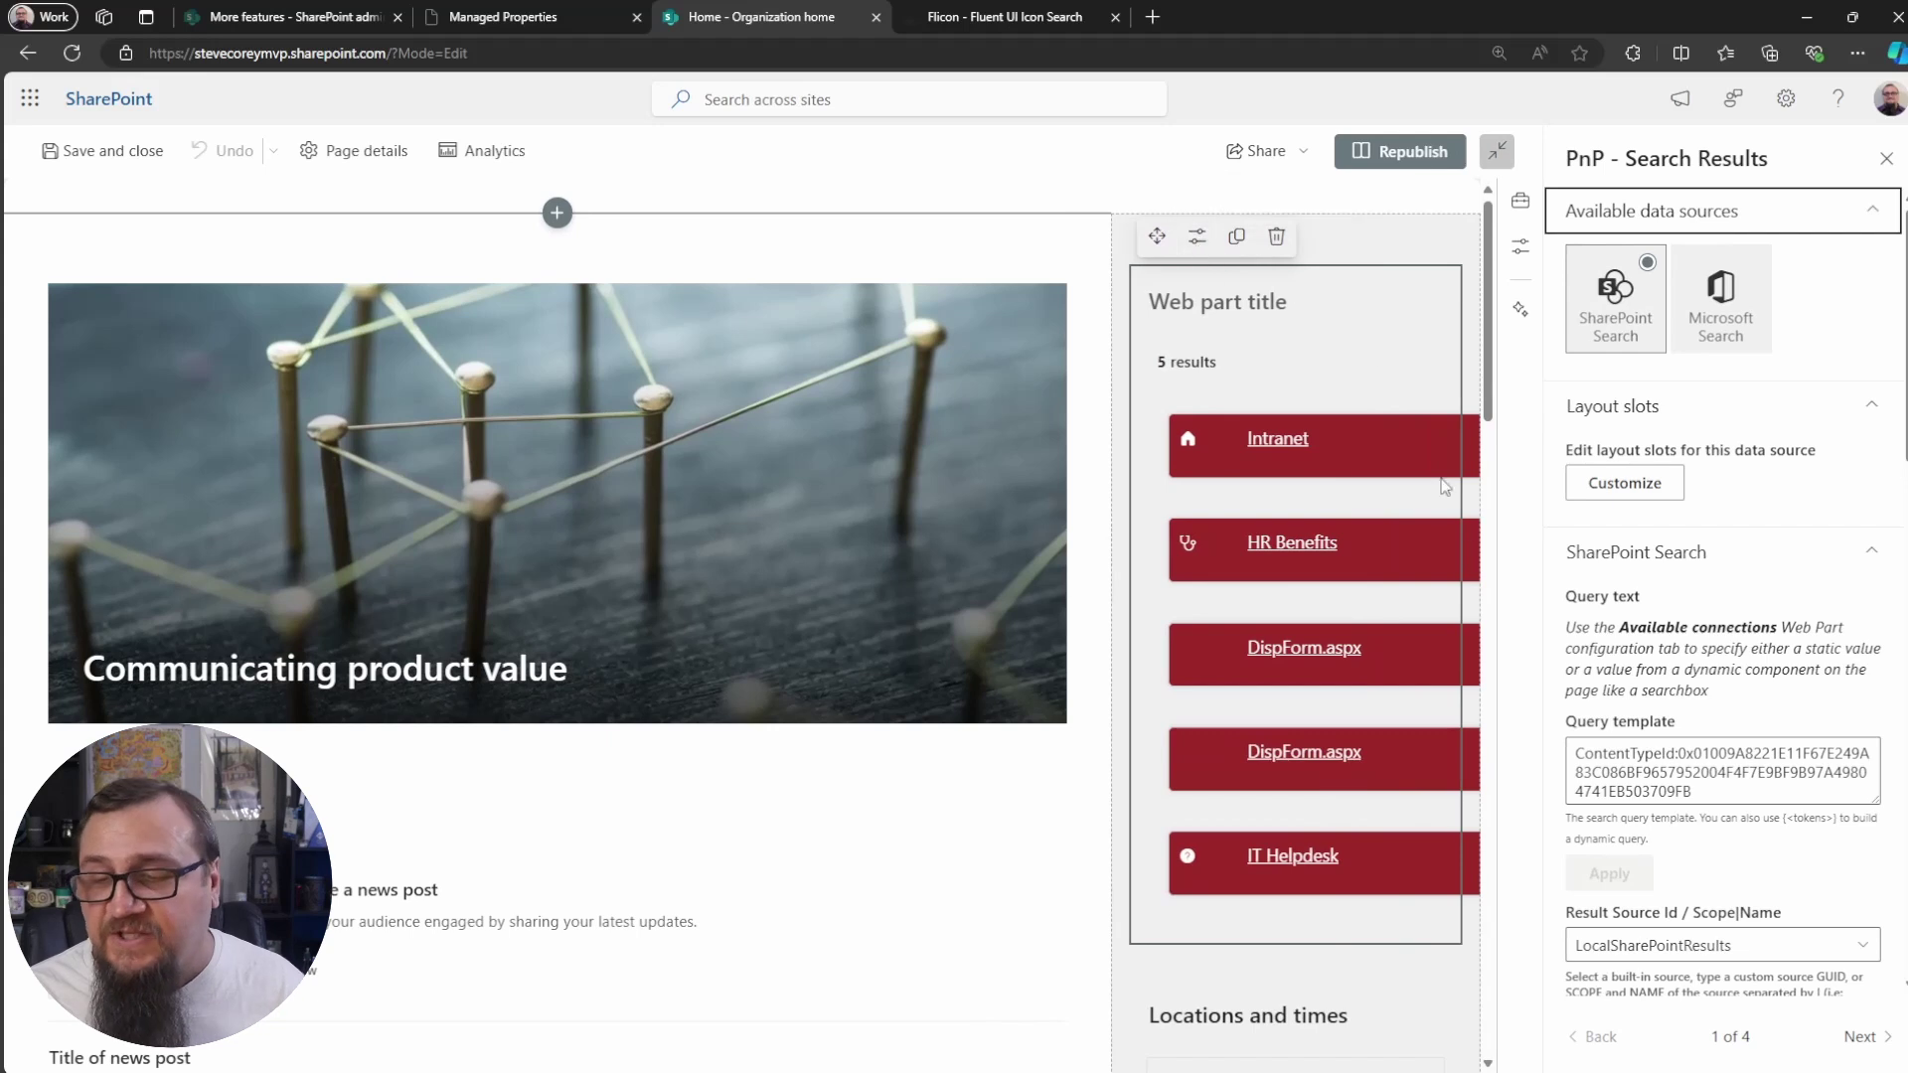
pyautogui.moveTo(1875, 799); pyautogui.dragTo(1880, 888)
pyautogui.click(1791, 840)
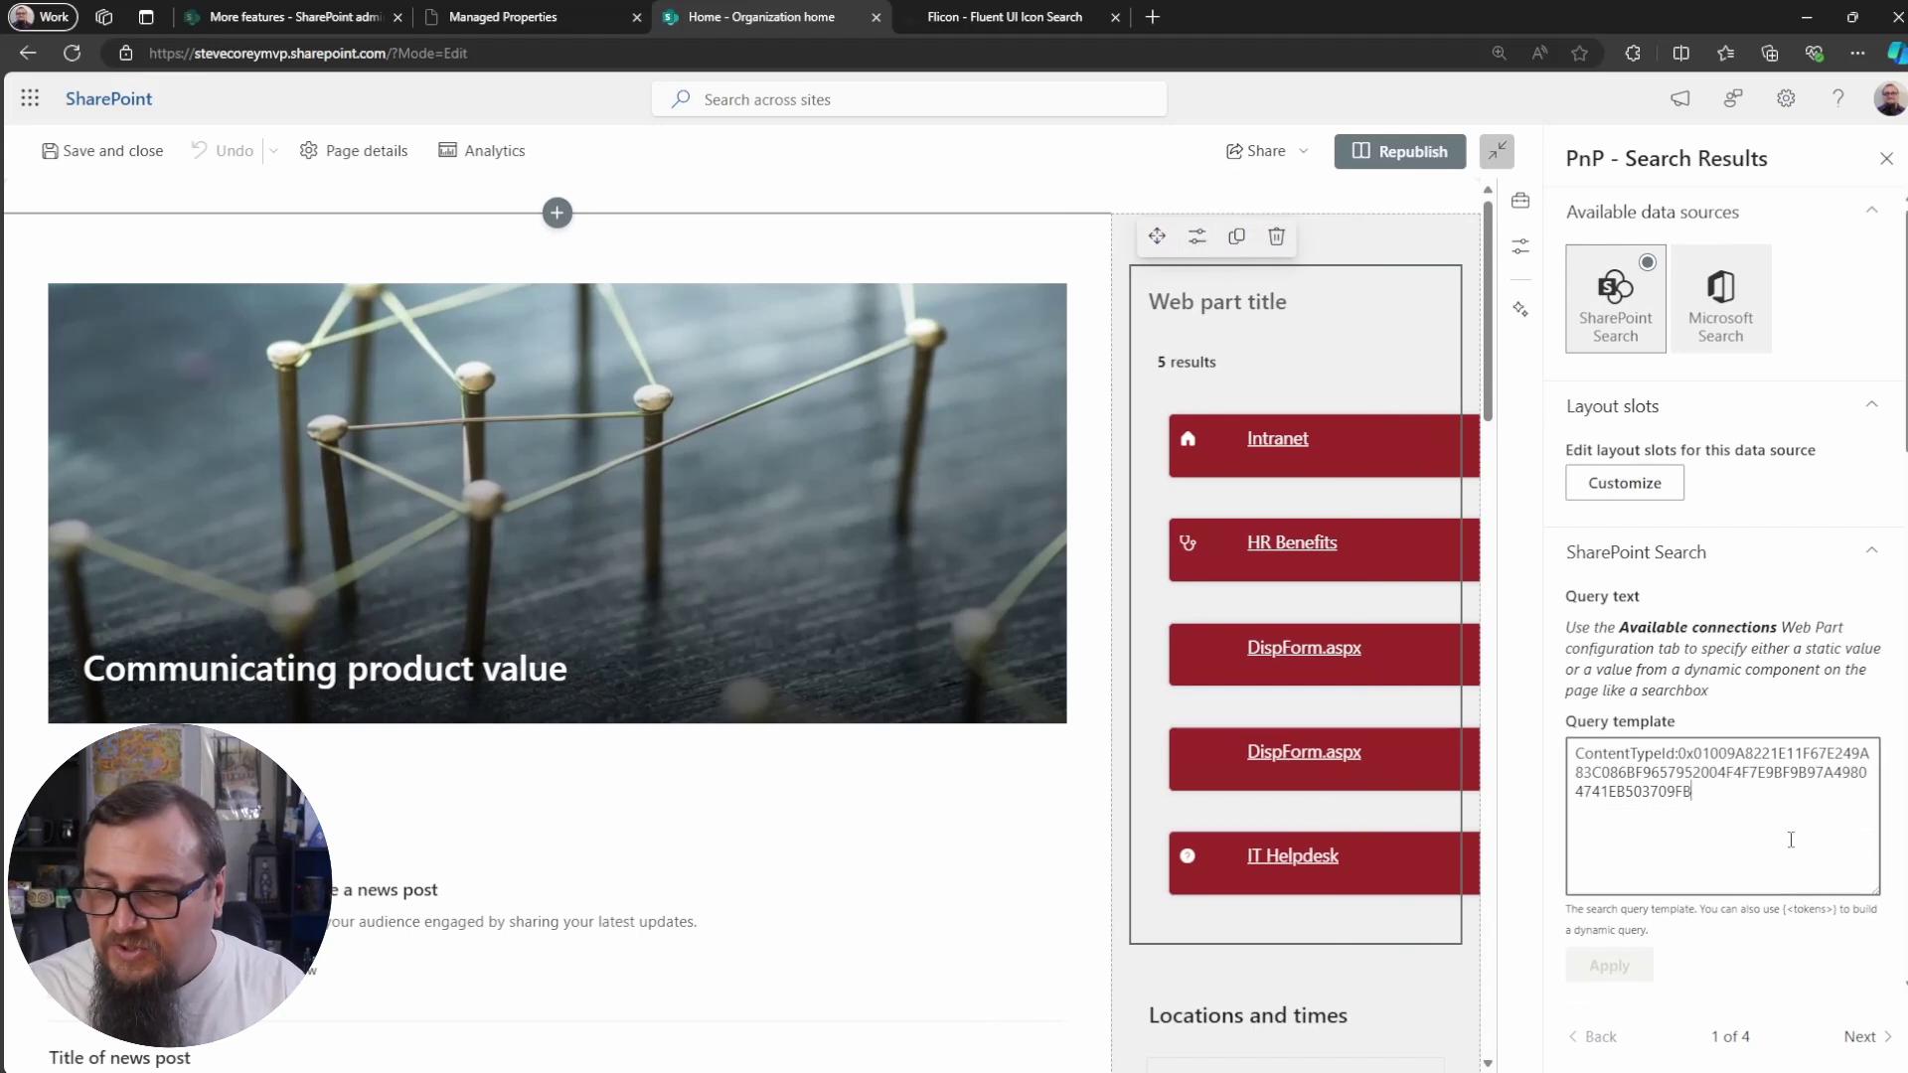
pyautogui.hotkey('ctrl', 'v')
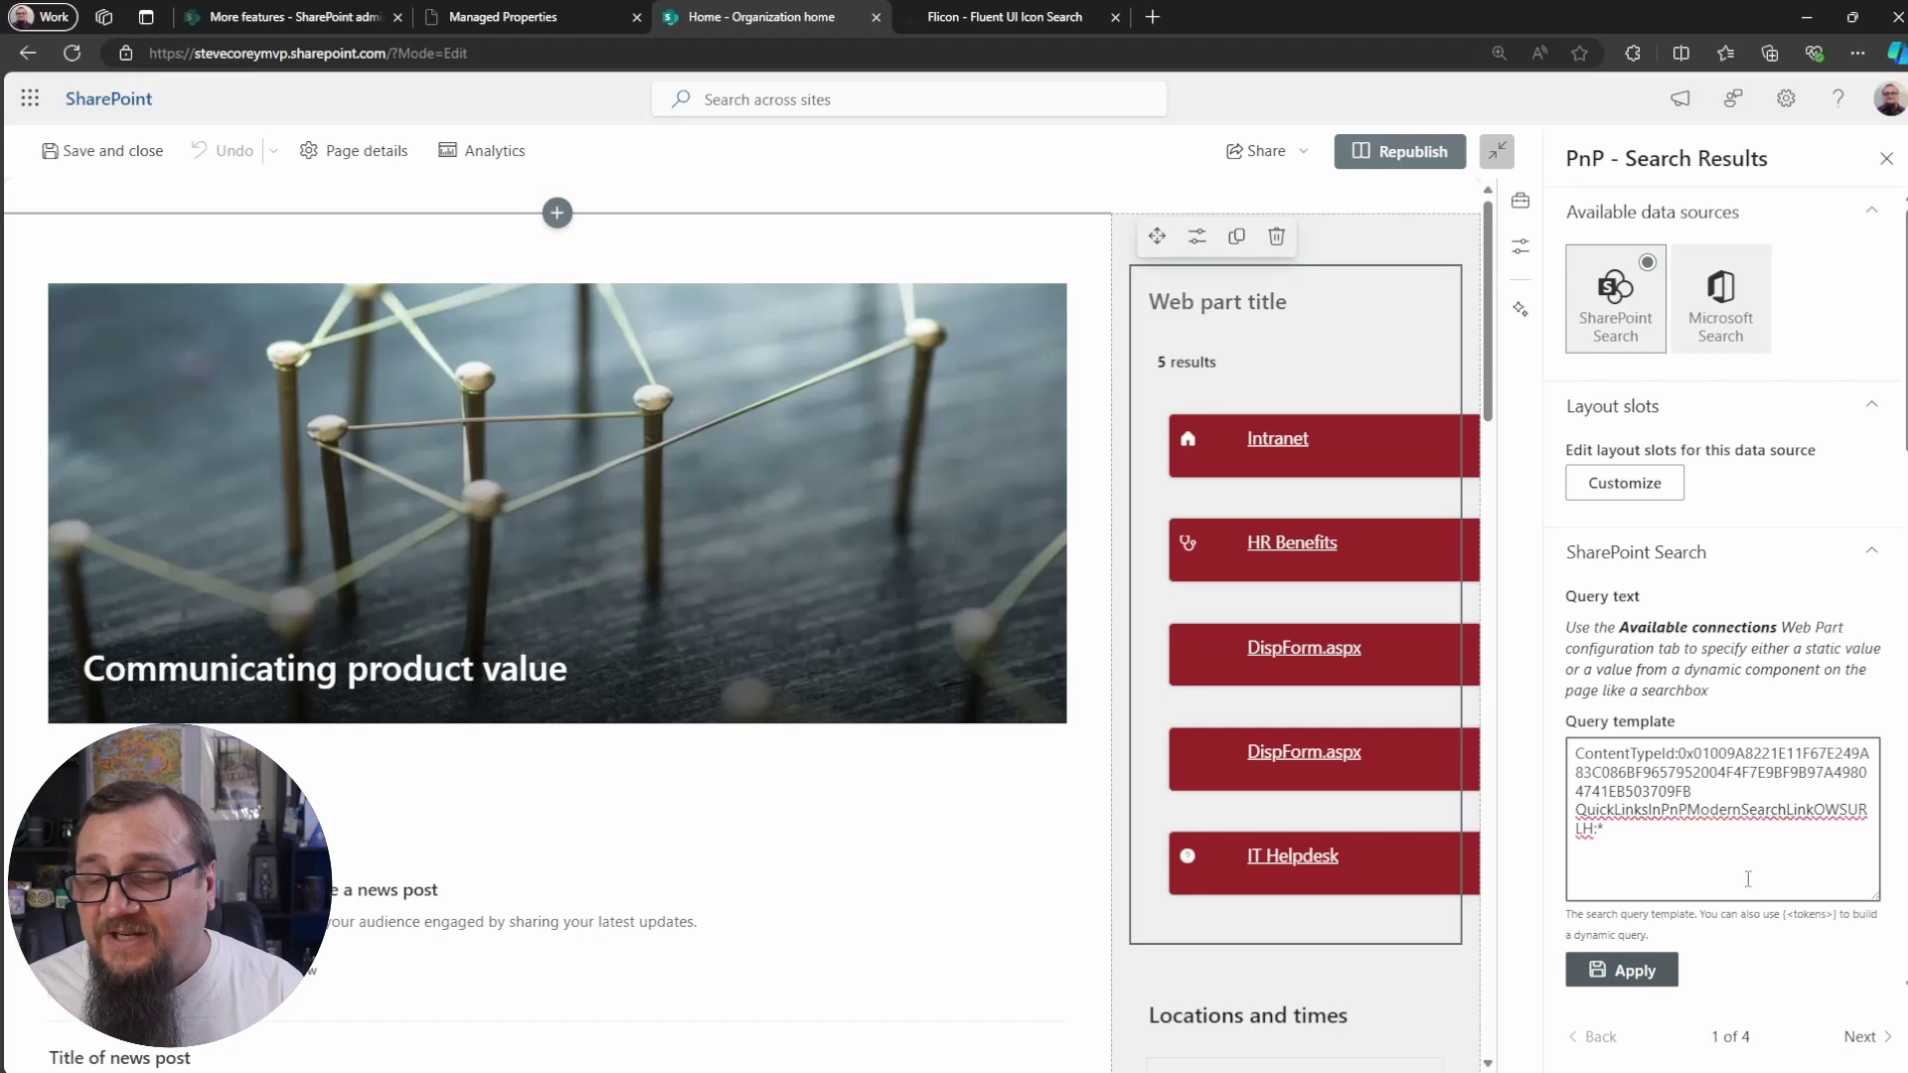
pyautogui.click(1666, 972)
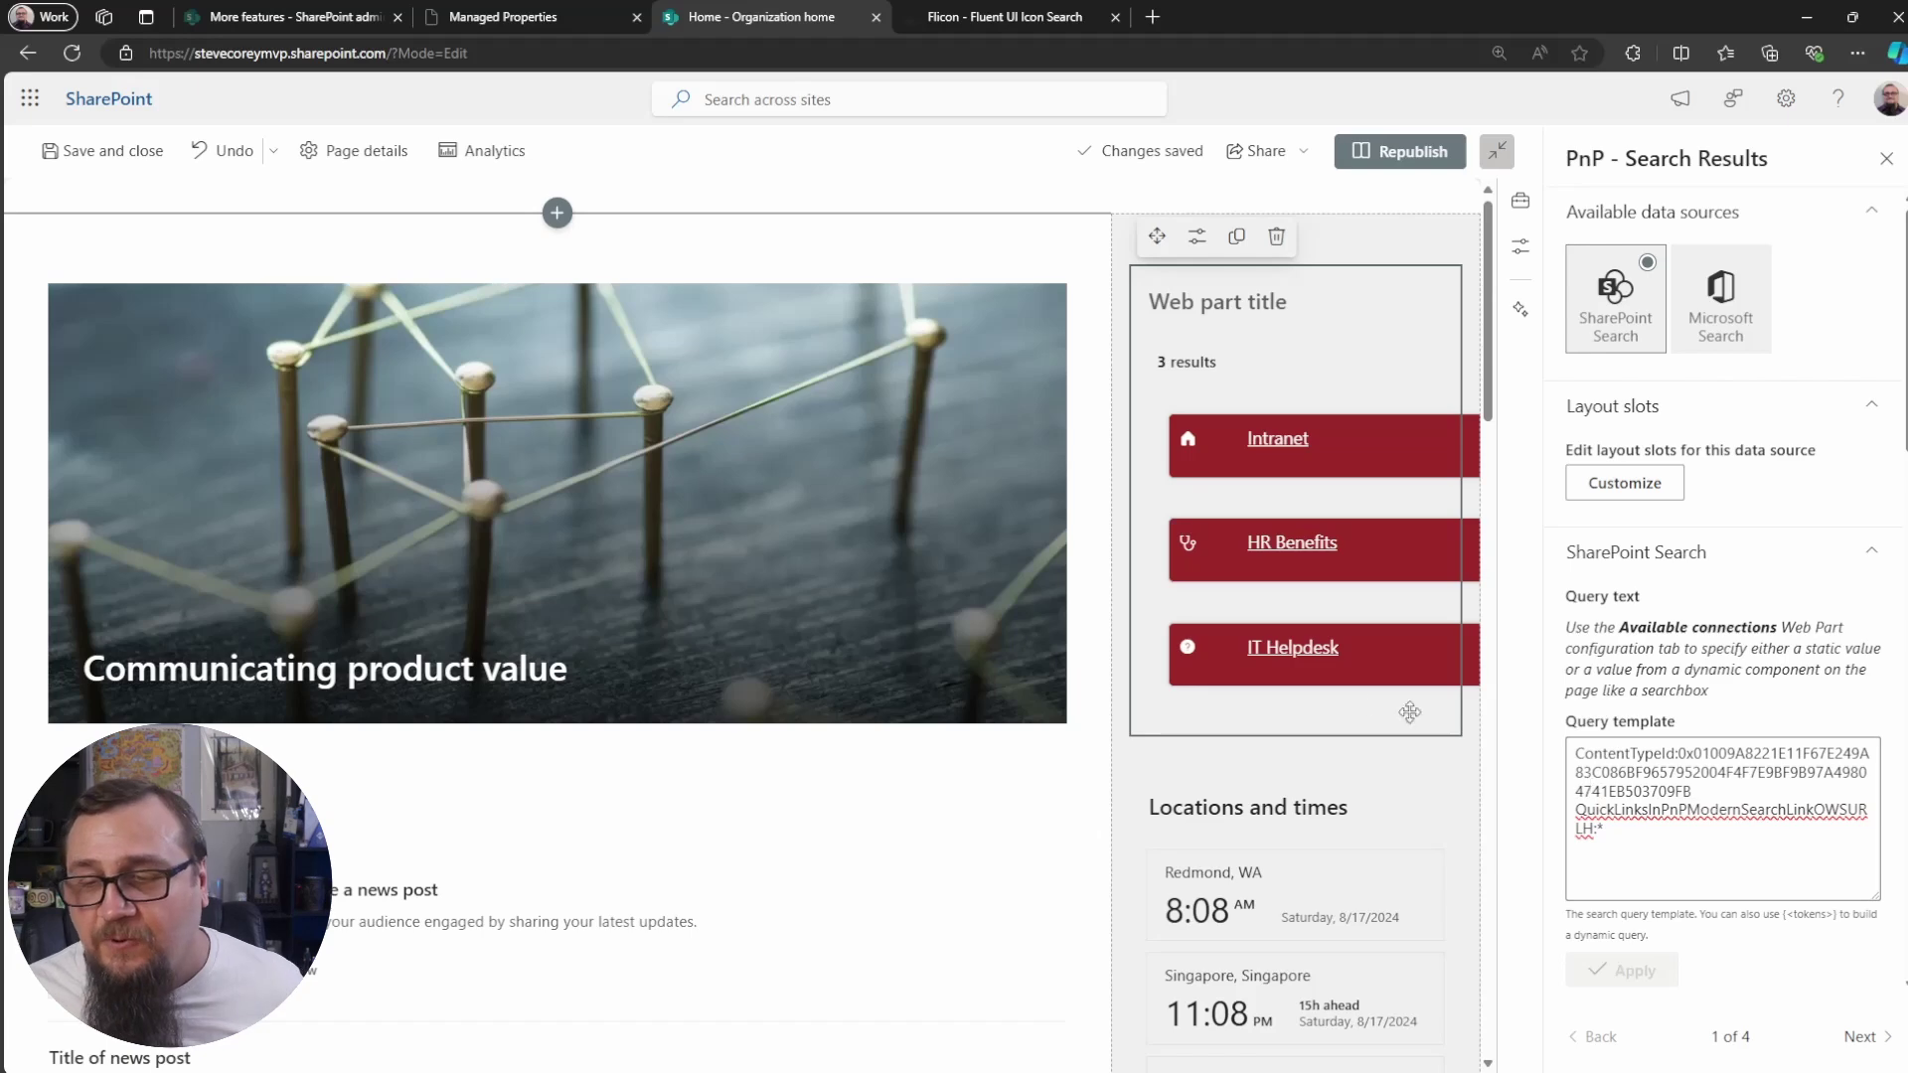
# Save and close the page editor and test the HR Benefits quick link, returning to the home page.
pyautogui.click(80, 149)
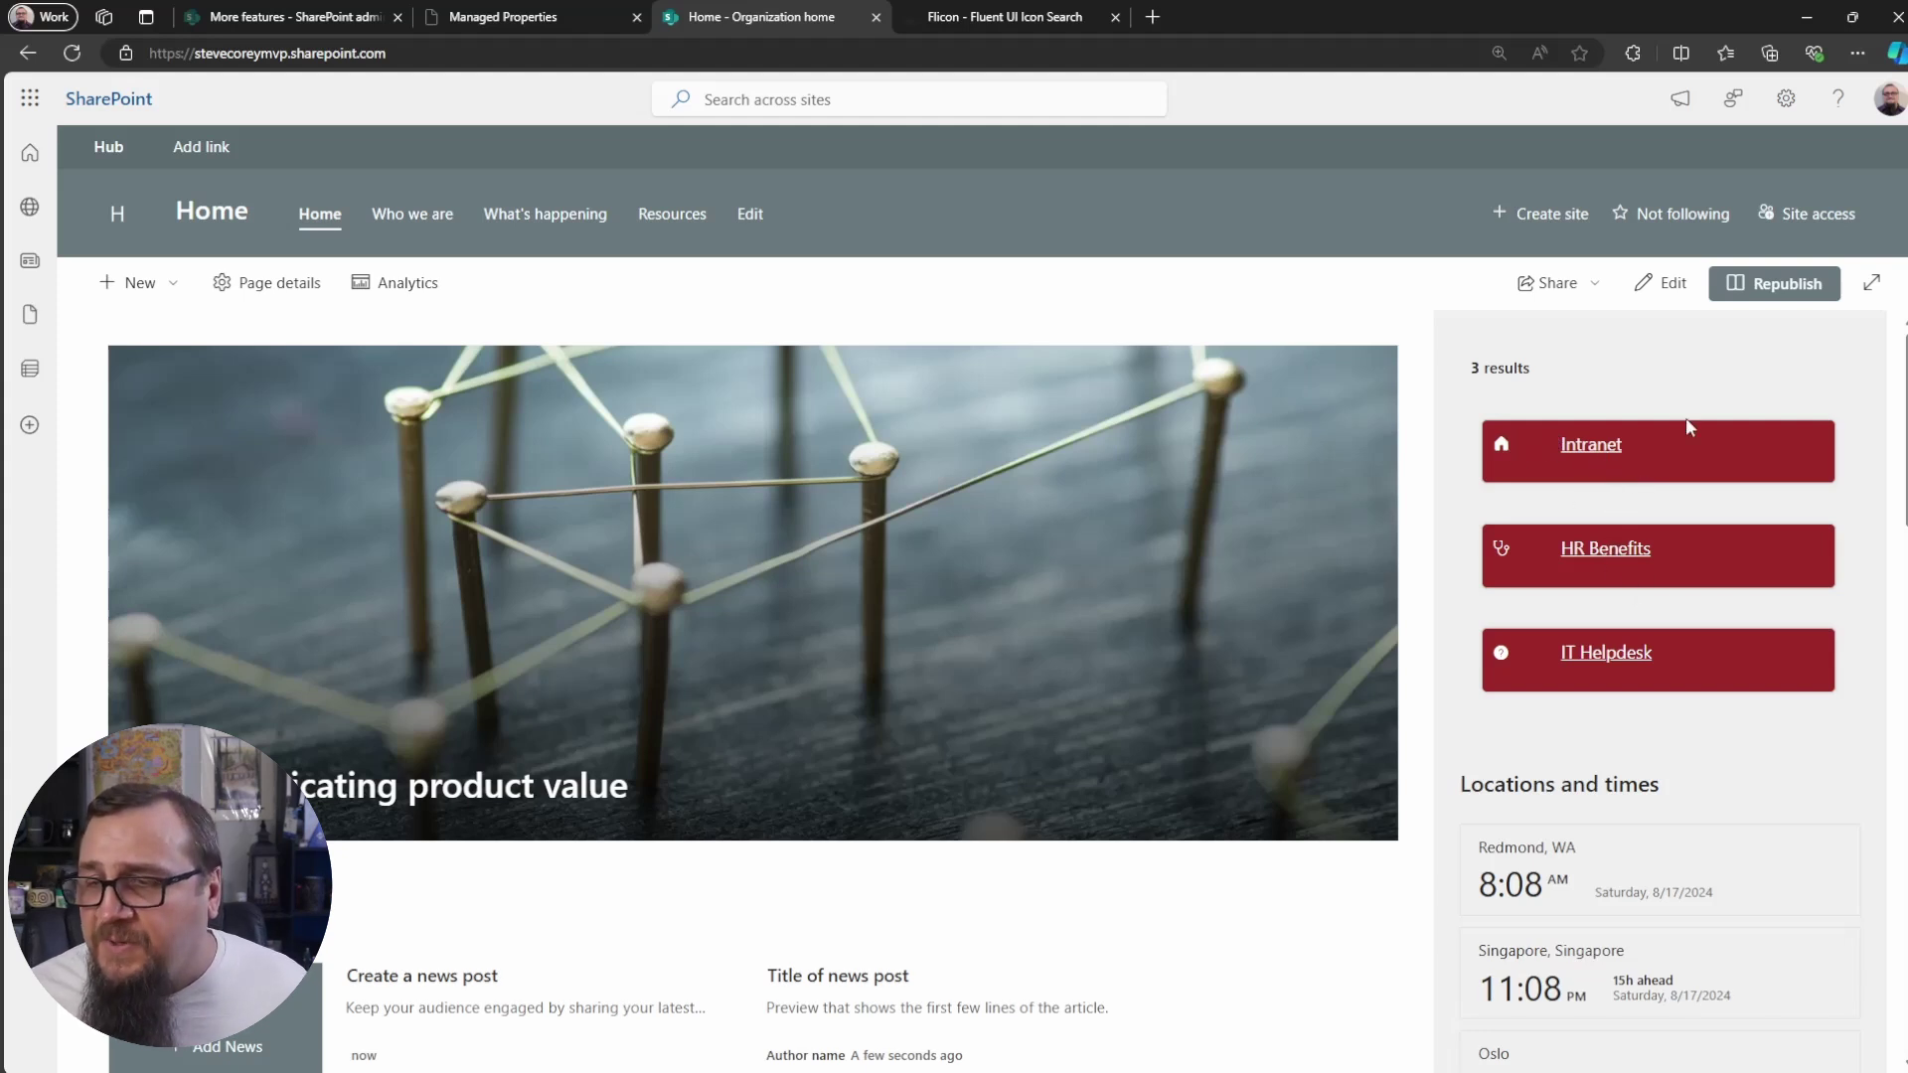
pyautogui.click(1599, 551)
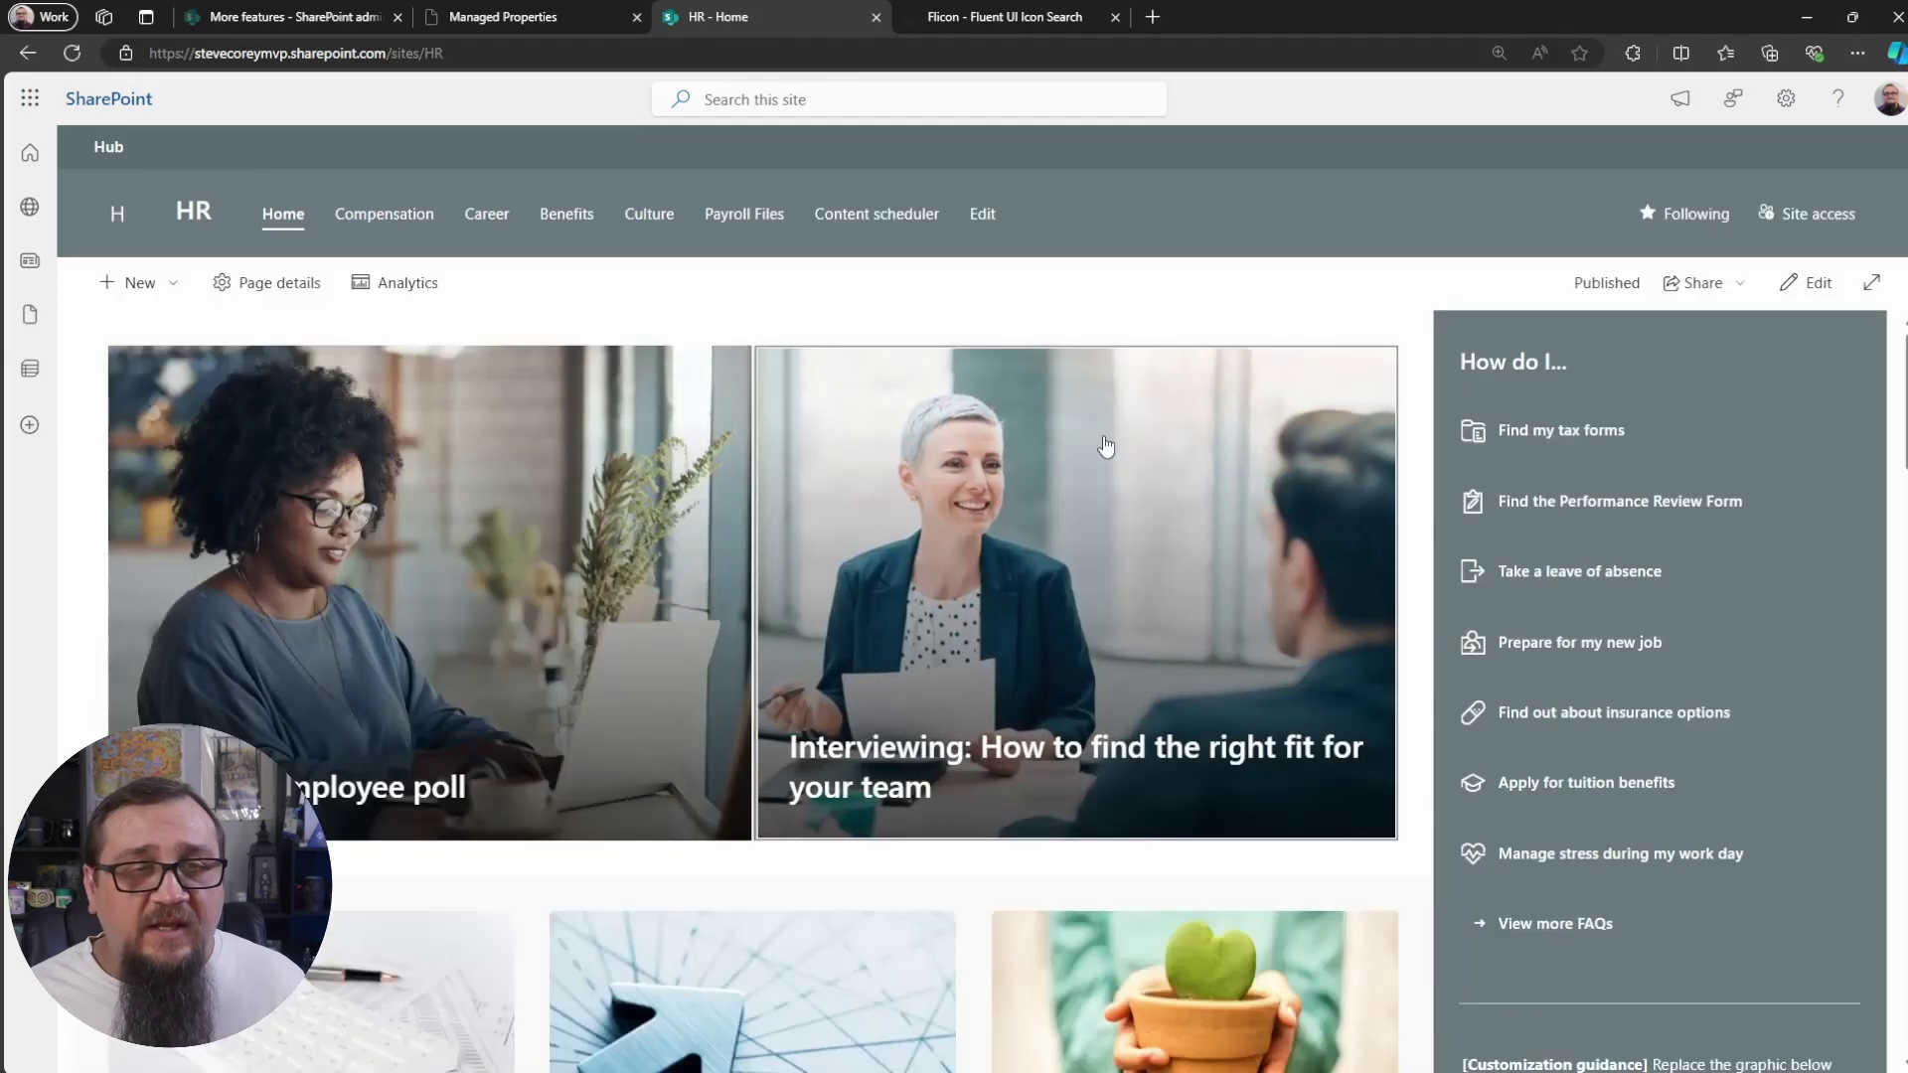
pyautogui.hotkey('alt', 'Left')
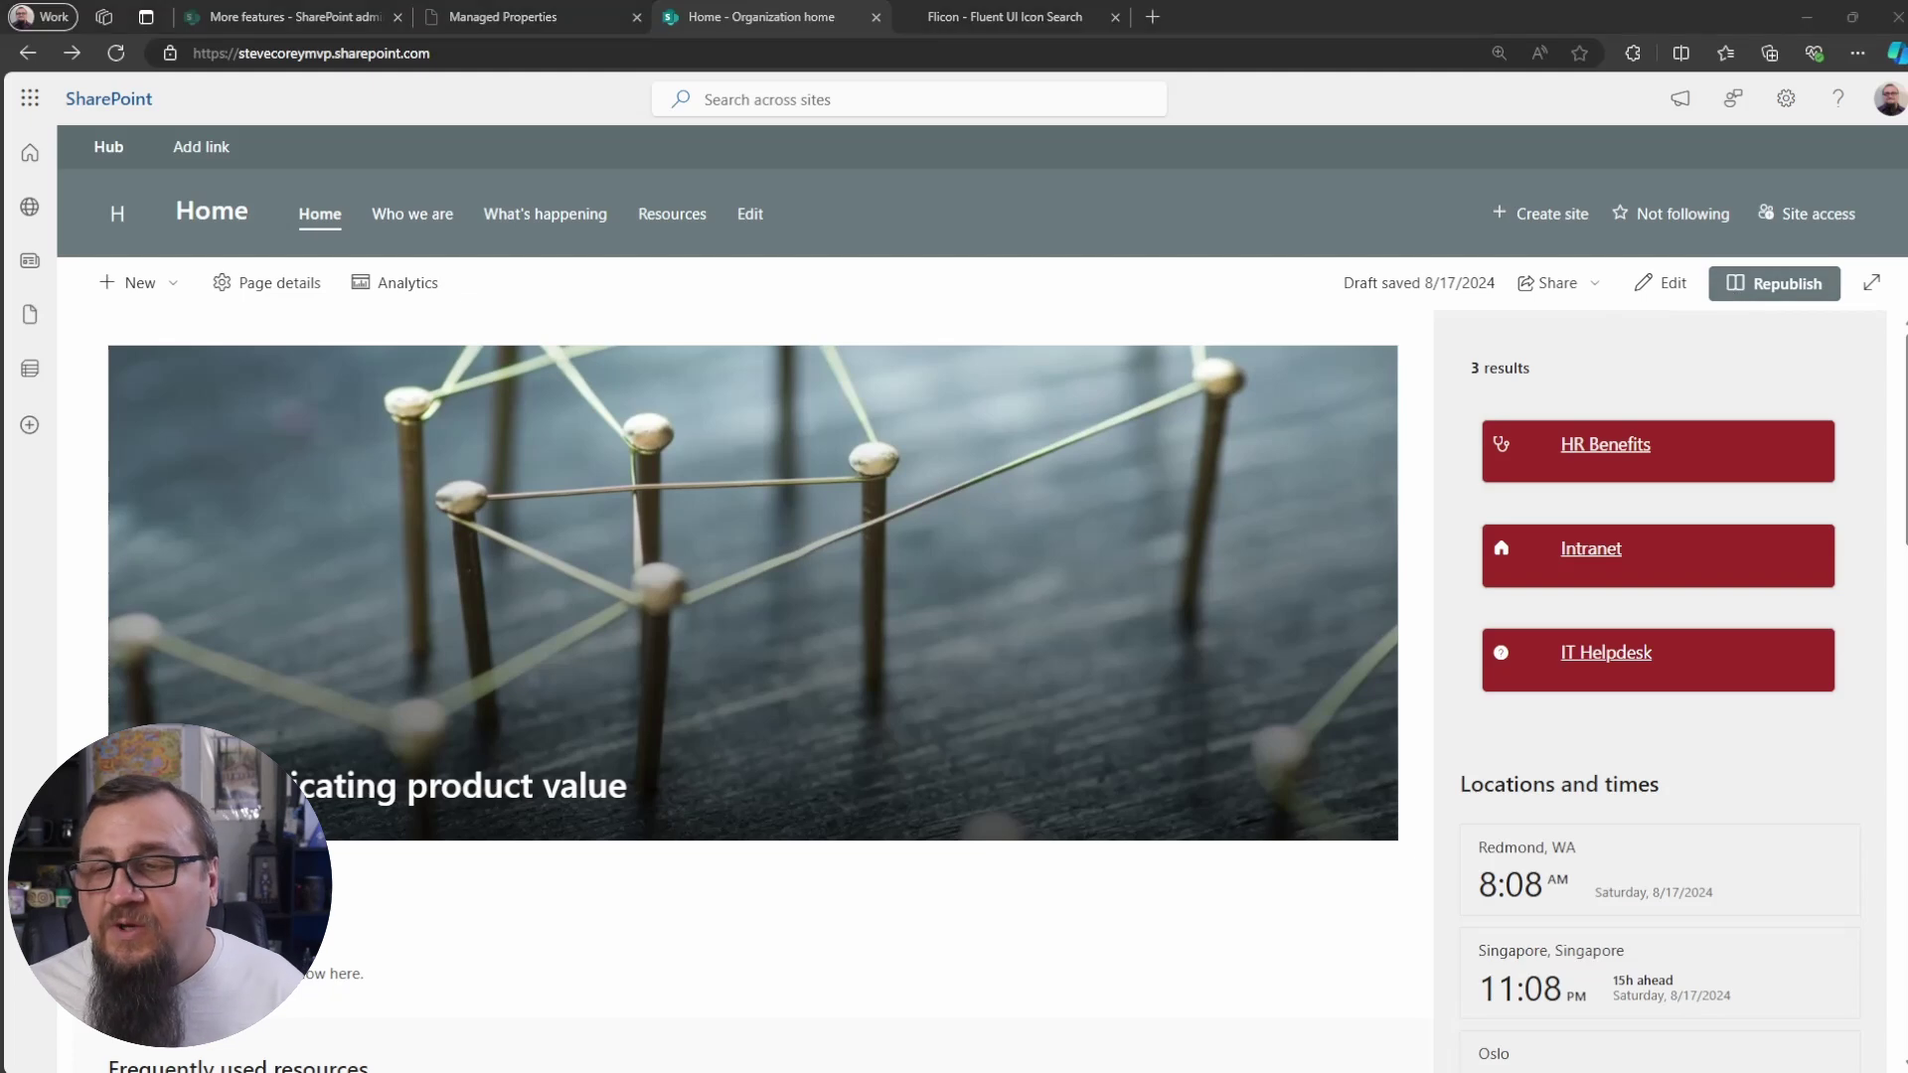
# Put the home page in edit mode and open the results template of the PnP Search Results web part.
pyautogui.click(1664, 286)
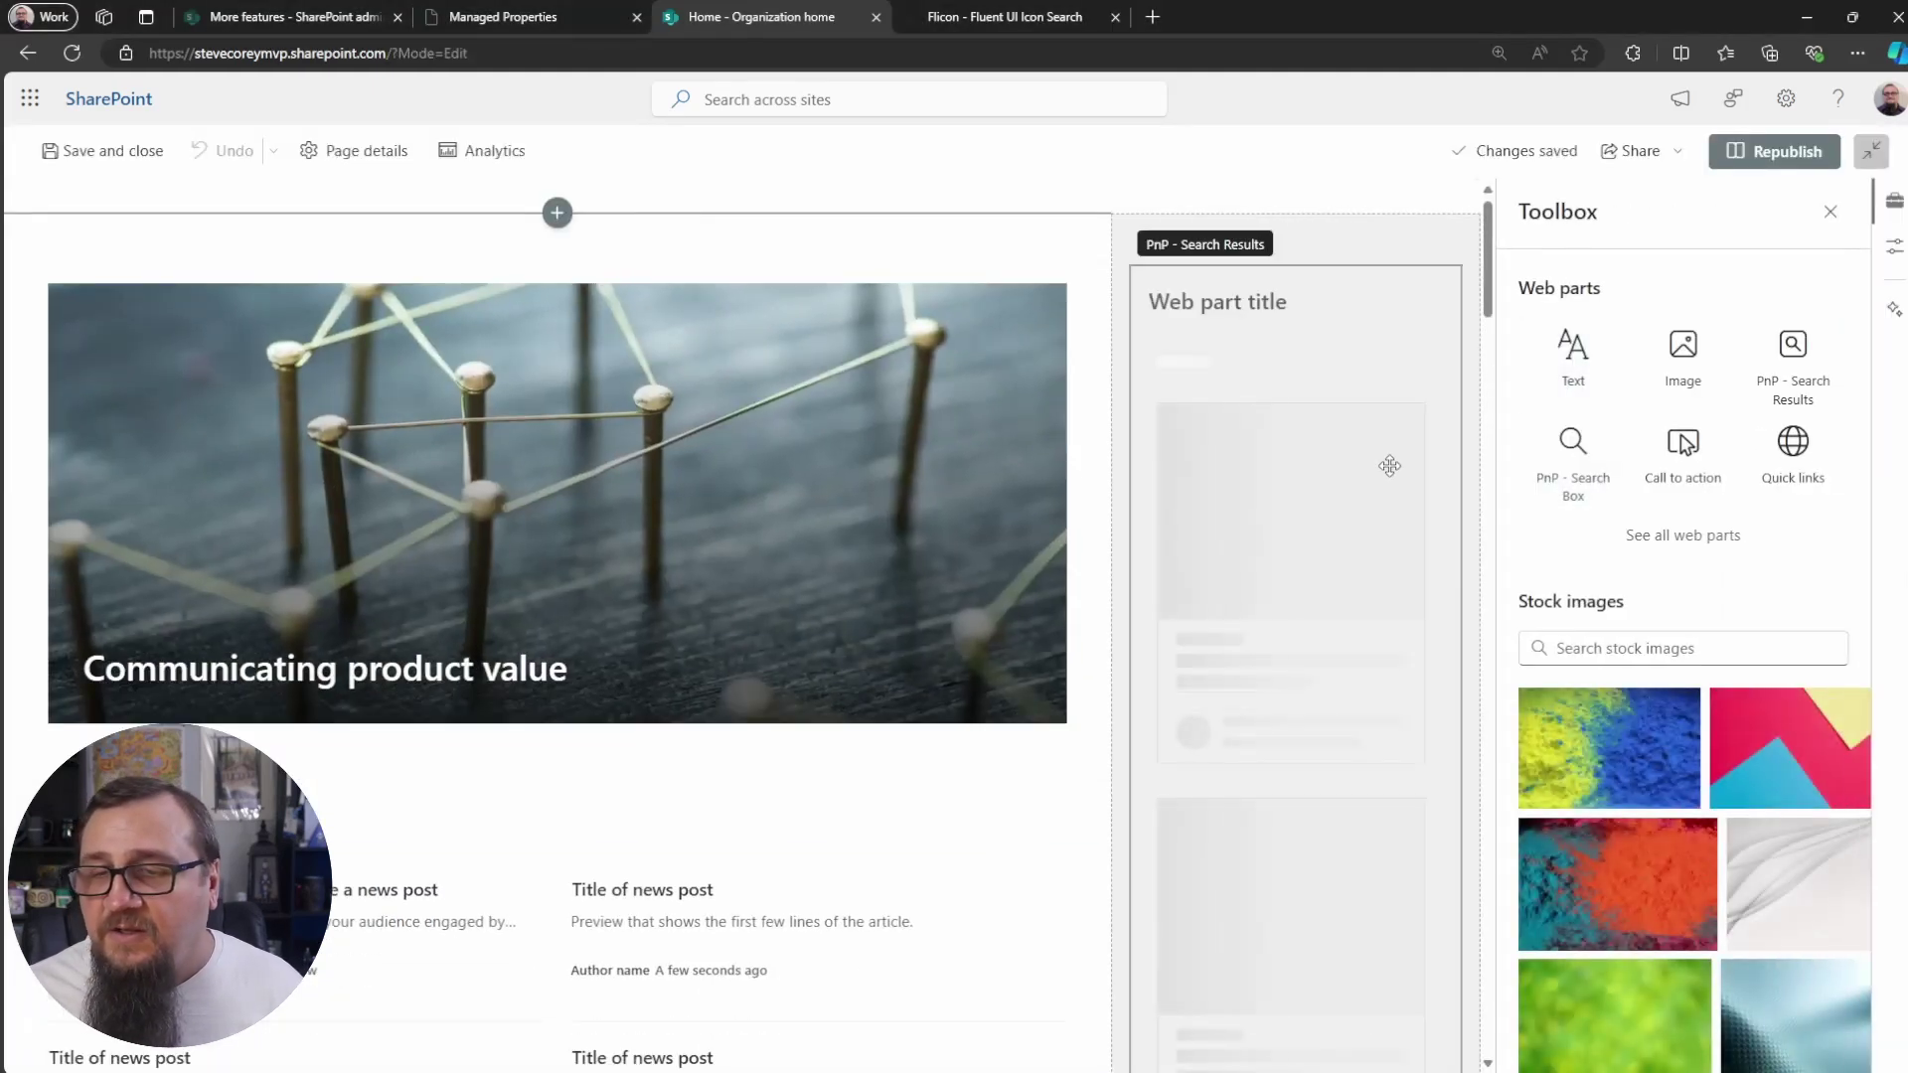
pyautogui.click(1196, 236)
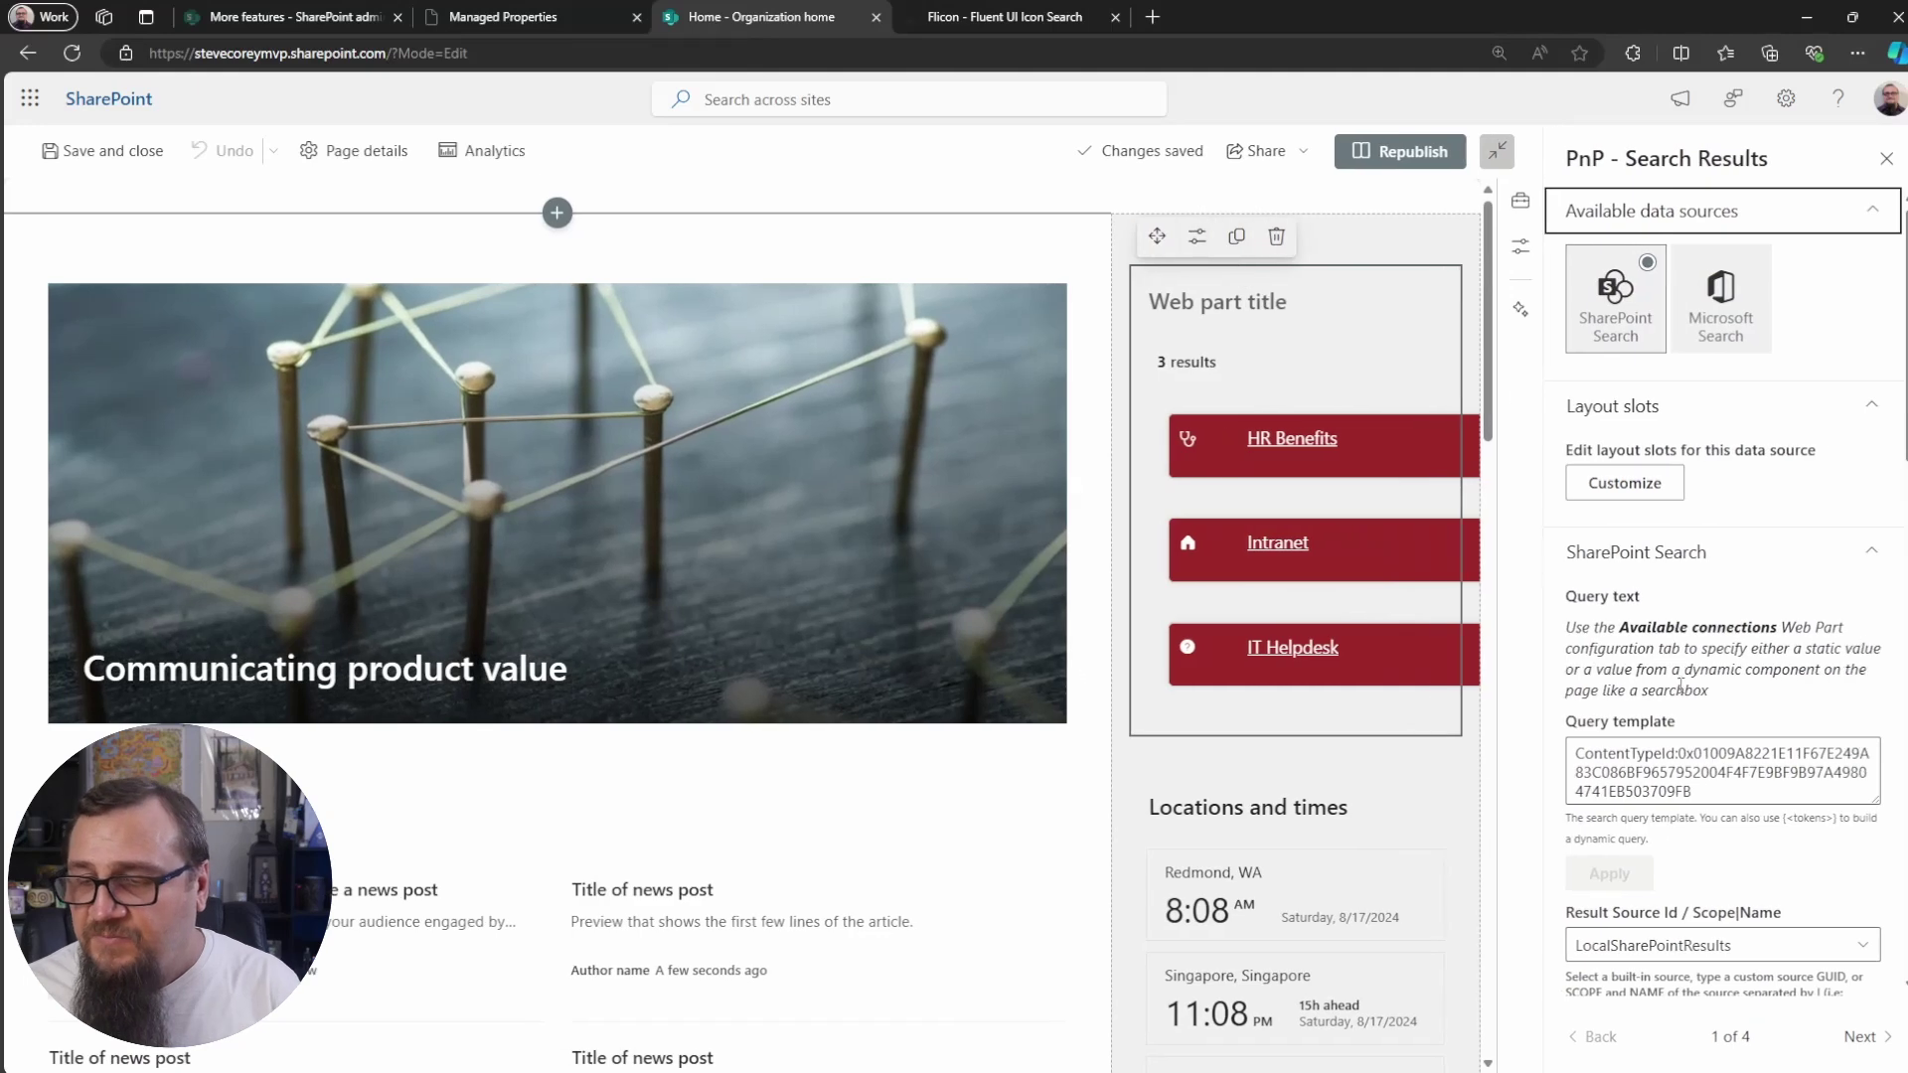
pyautogui.scroll(-5, 1680, 686)
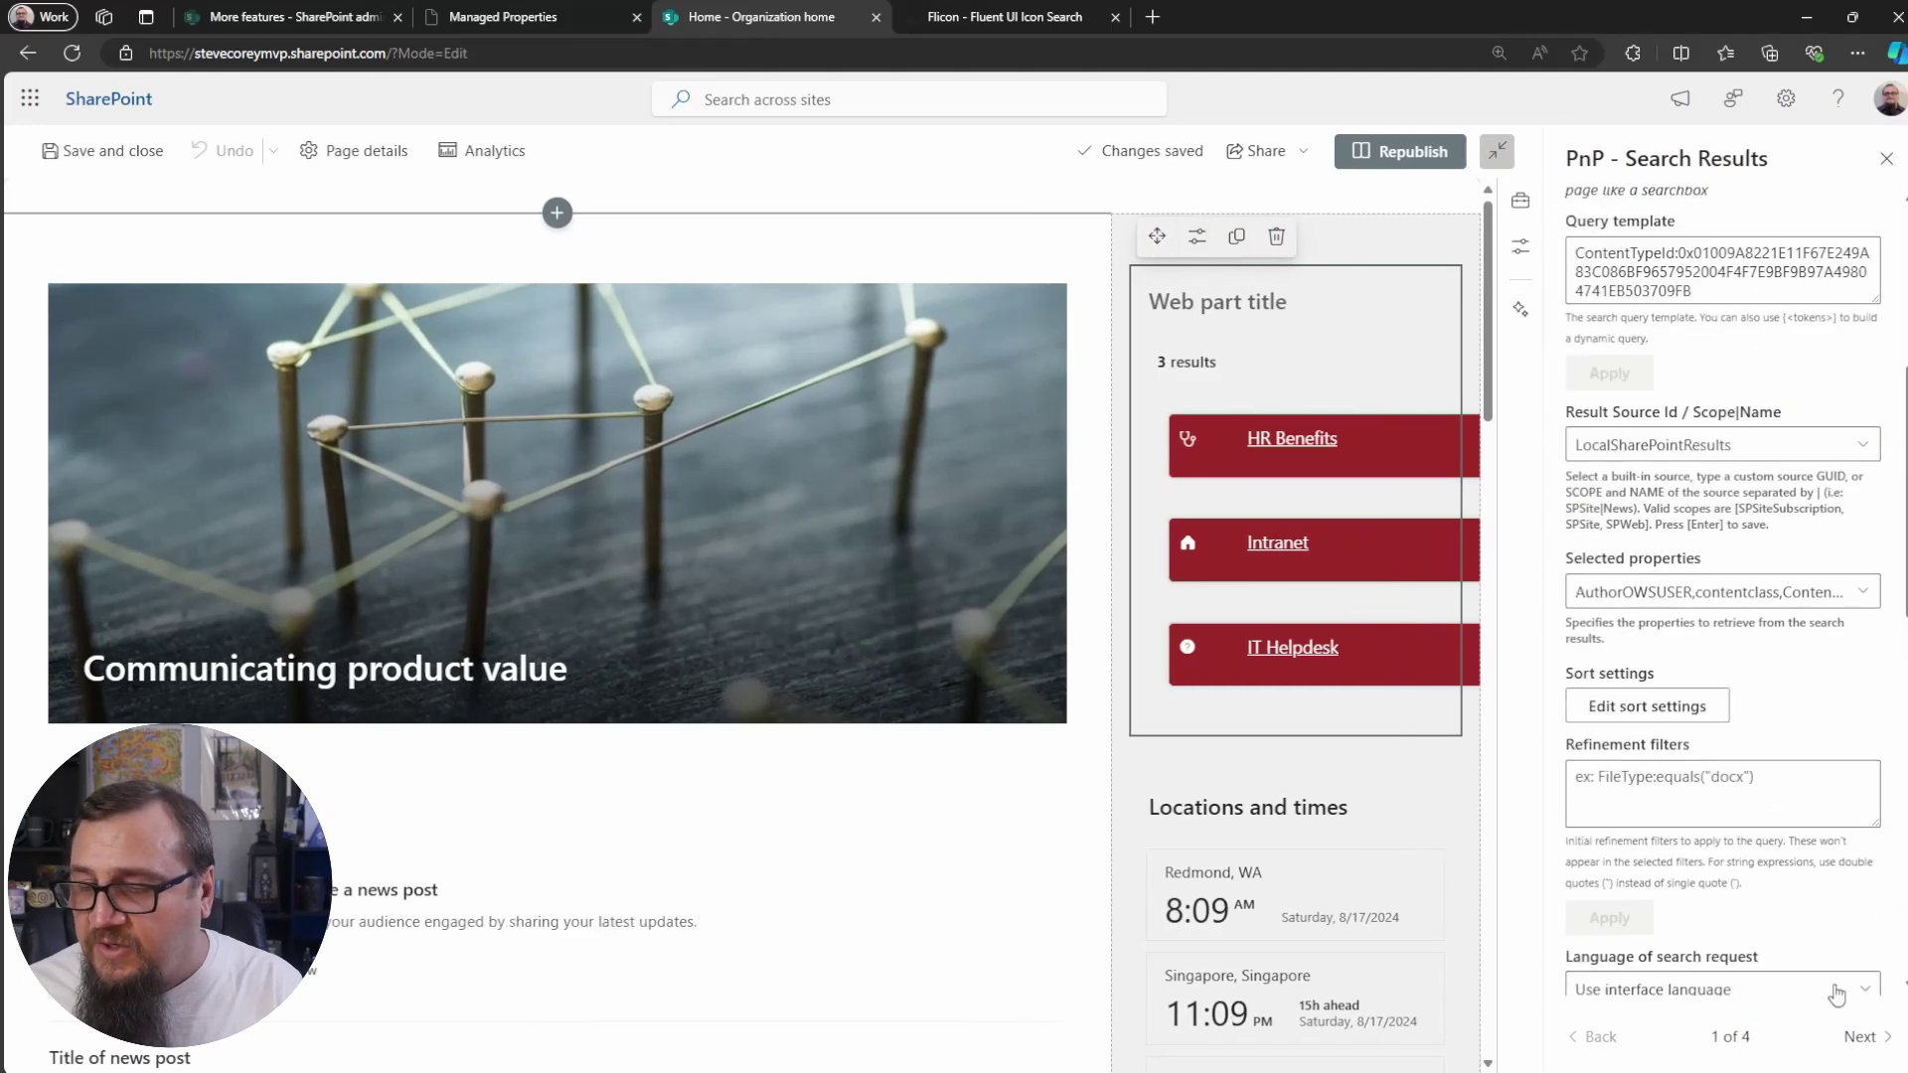
pyautogui.click(1860, 1037)
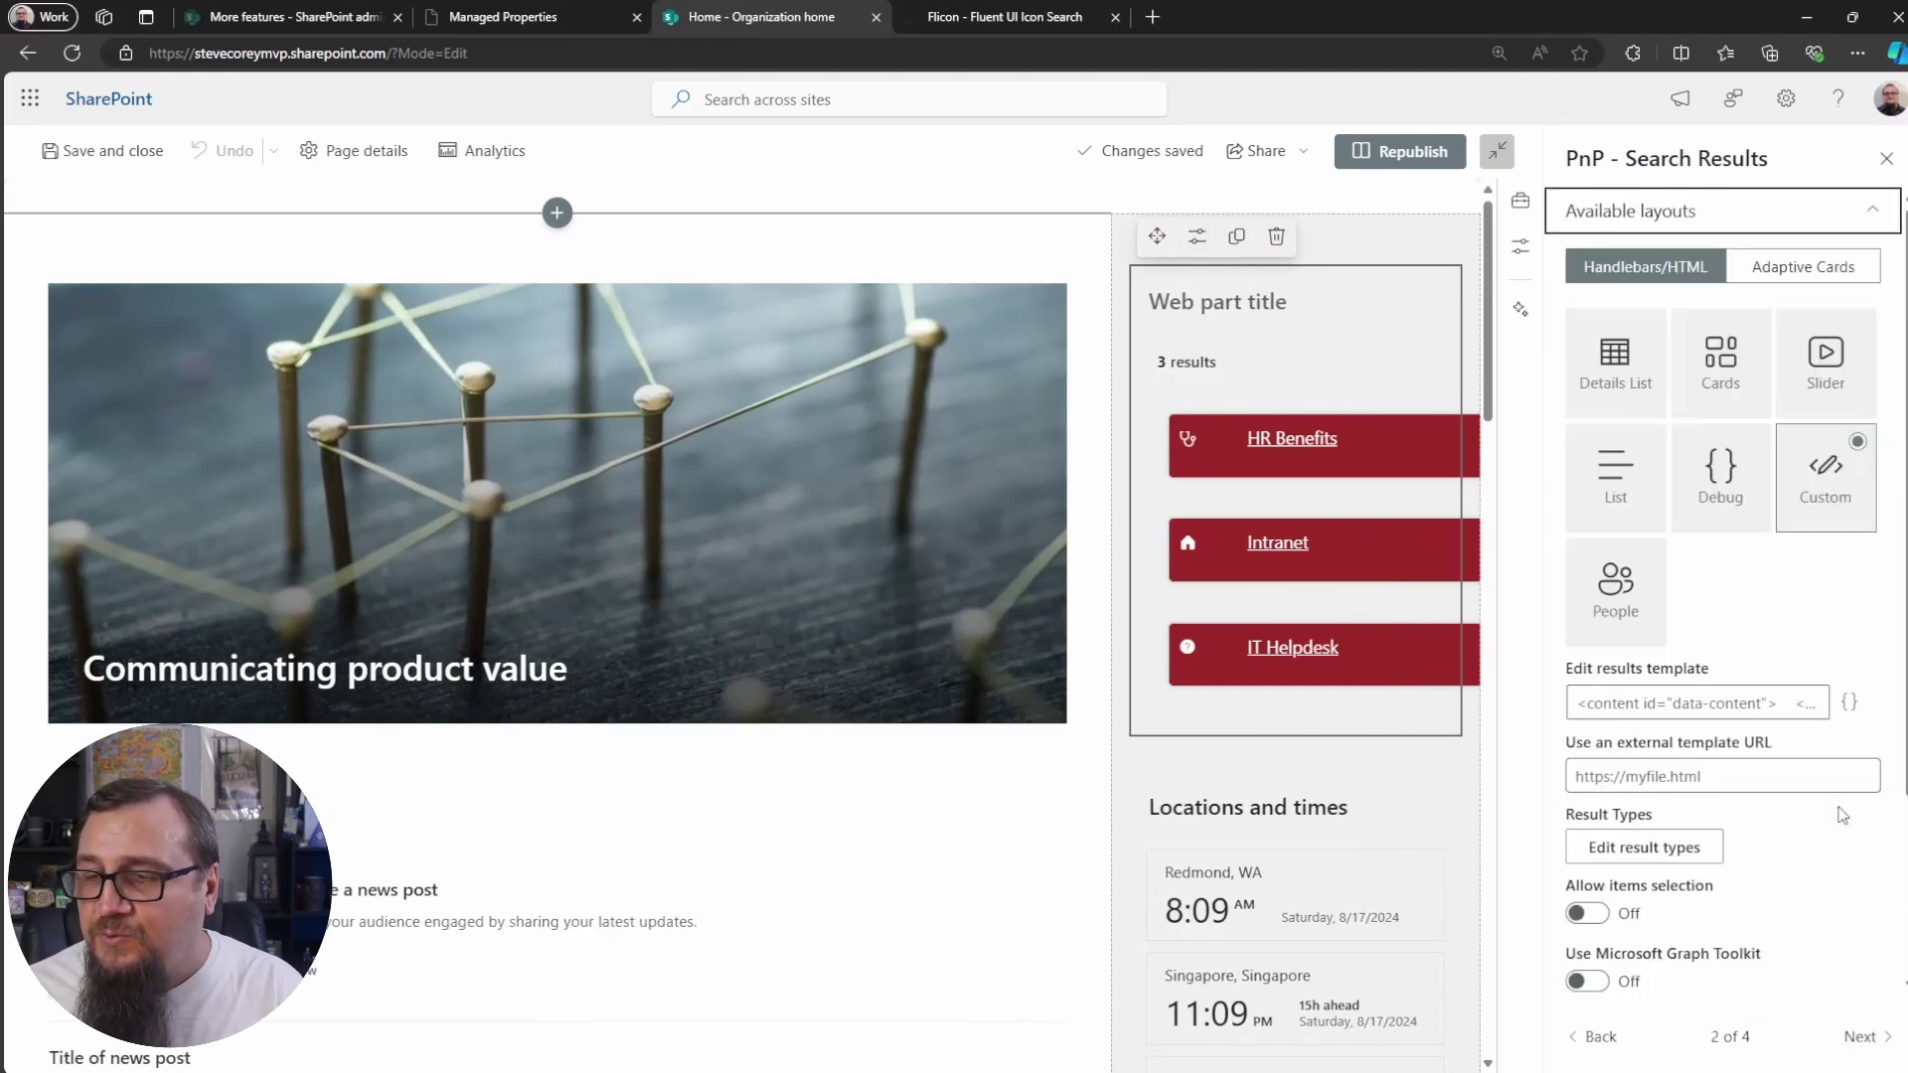
pyautogui.click(1757, 707)
# Set the split index in the quick link title's href to 0, save the template, and save and close the page.
pyautogui.hotkey('ctrl', 'End')
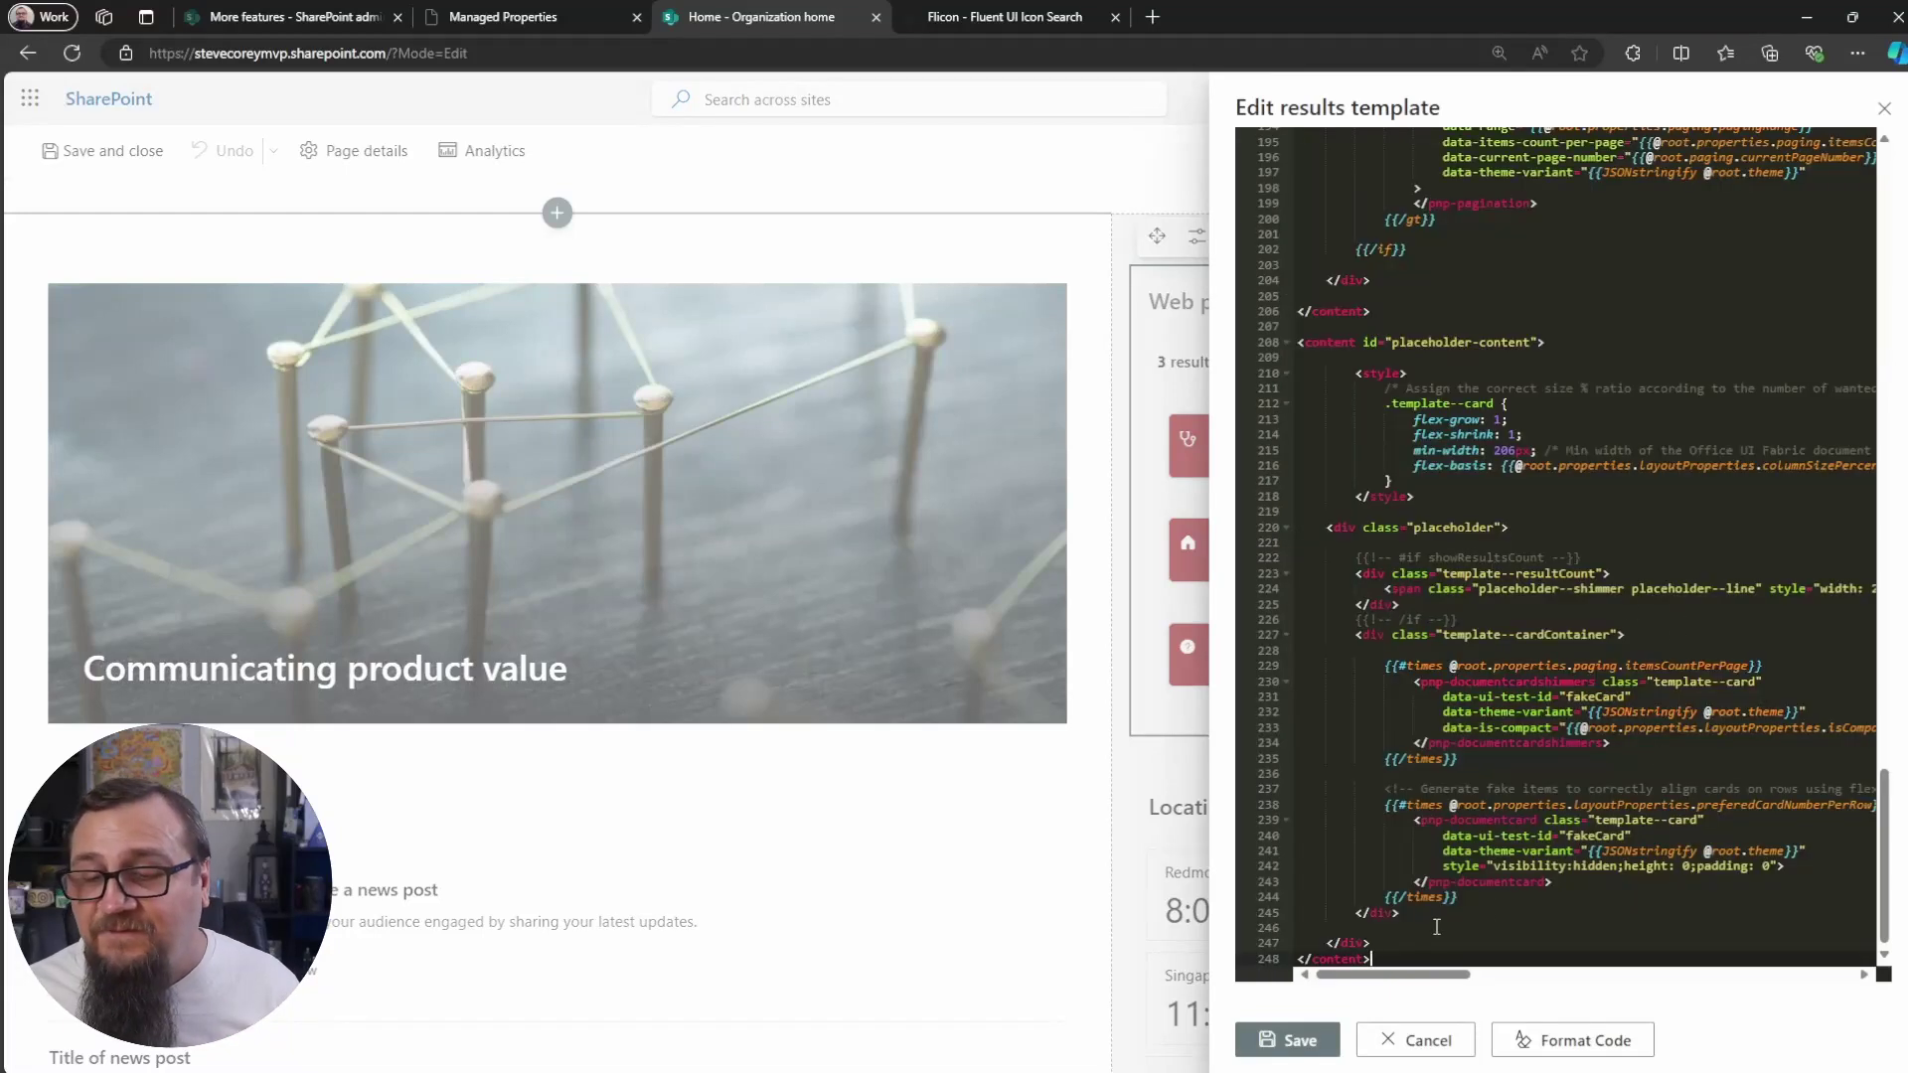
pyautogui.moveTo(1436, 974)
pyautogui.mouseDown()
pyautogui.moveTo(1585, 974)
pyautogui.moveTo(1471, 974)
pyautogui.mouseUp()
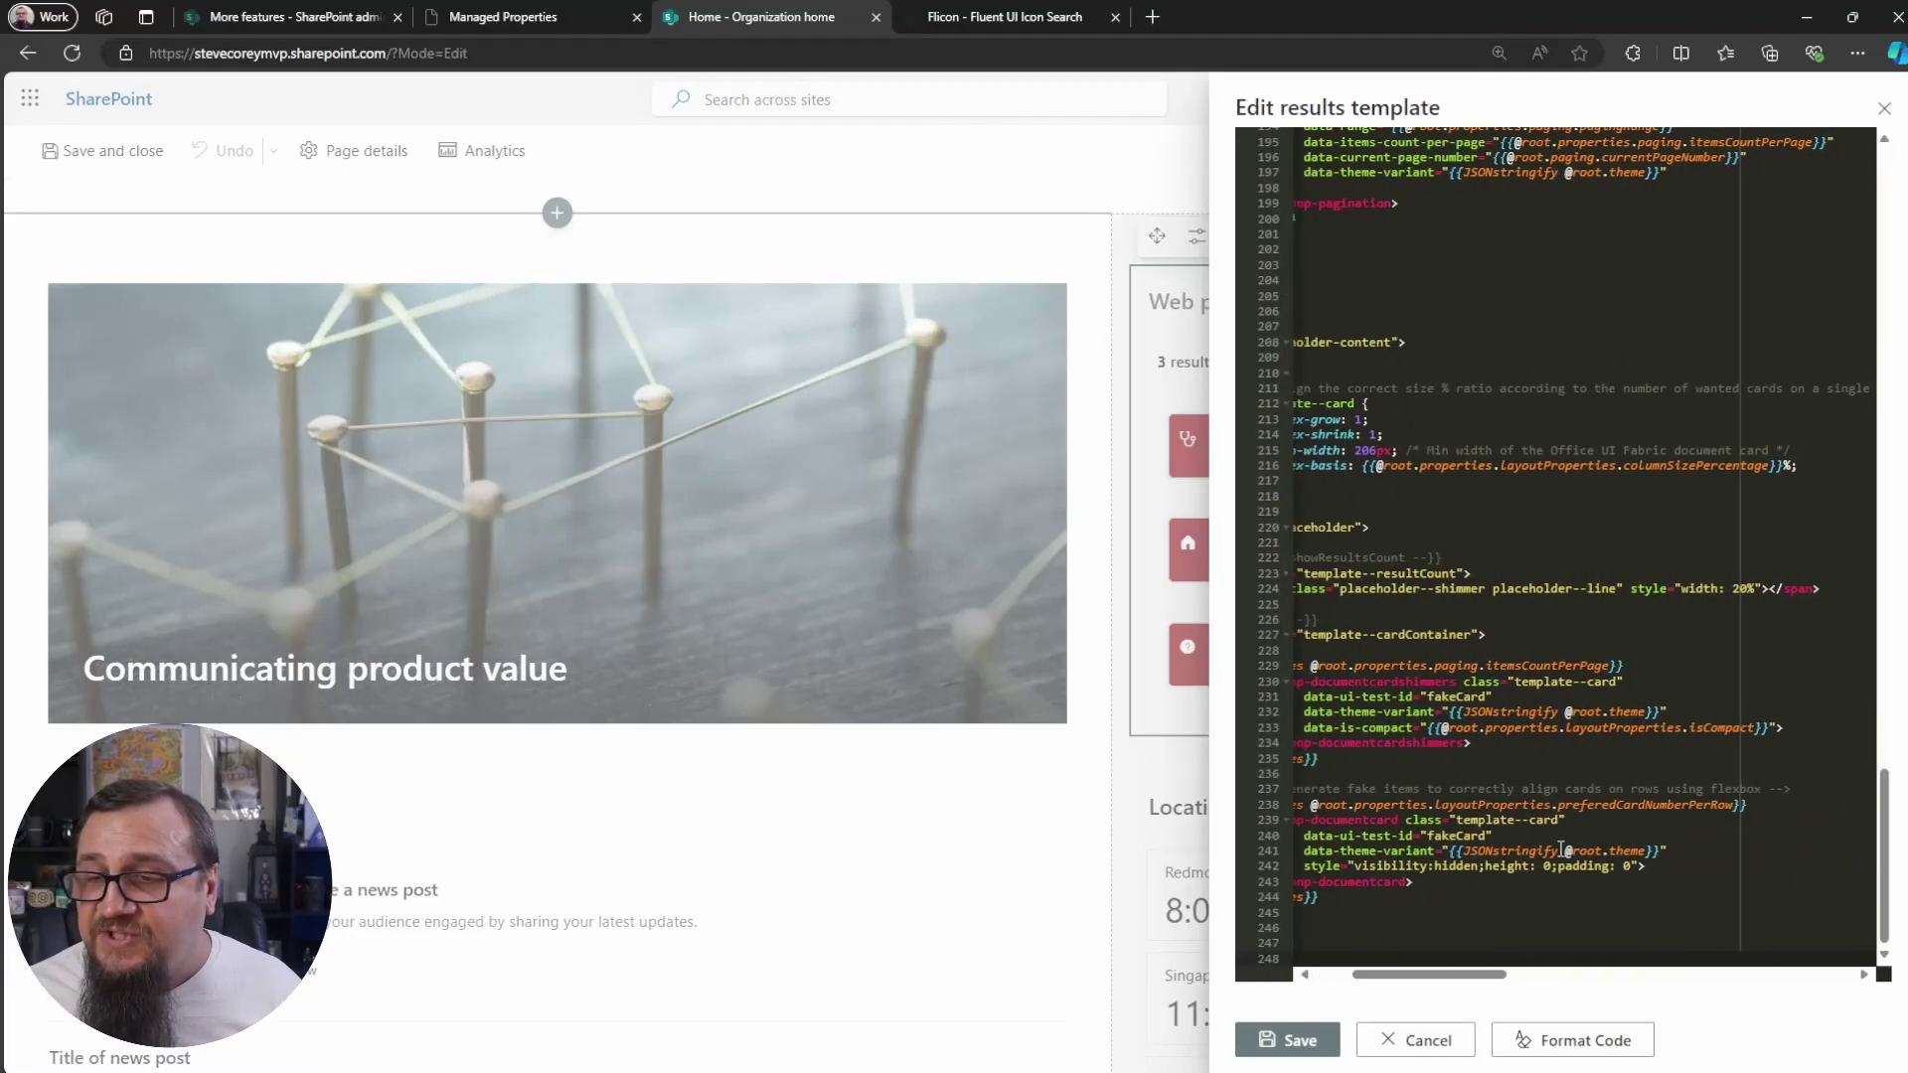
pyautogui.scroll(5, 1561, 850)
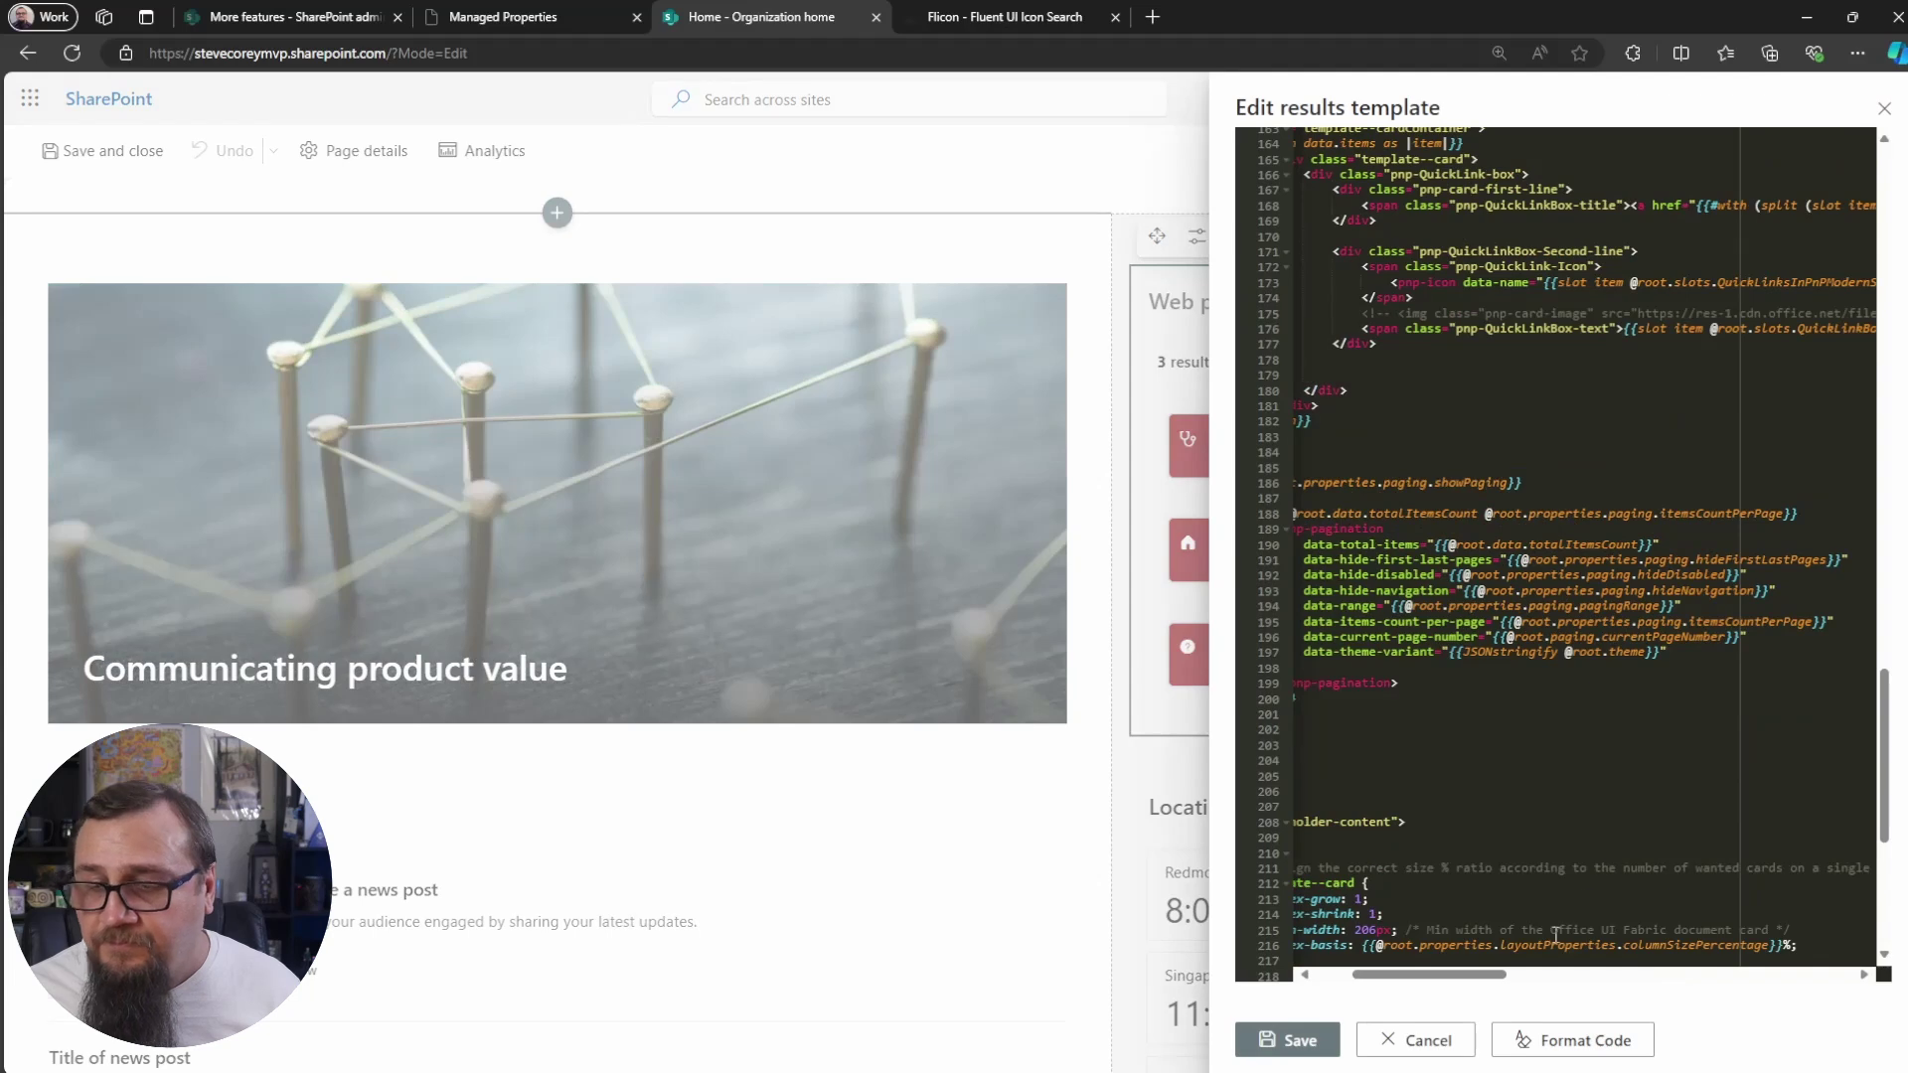
pyautogui.moveTo(1471, 975); pyautogui.dragTo(1553, 977)
pyautogui.scroll(7, 1625, 889)
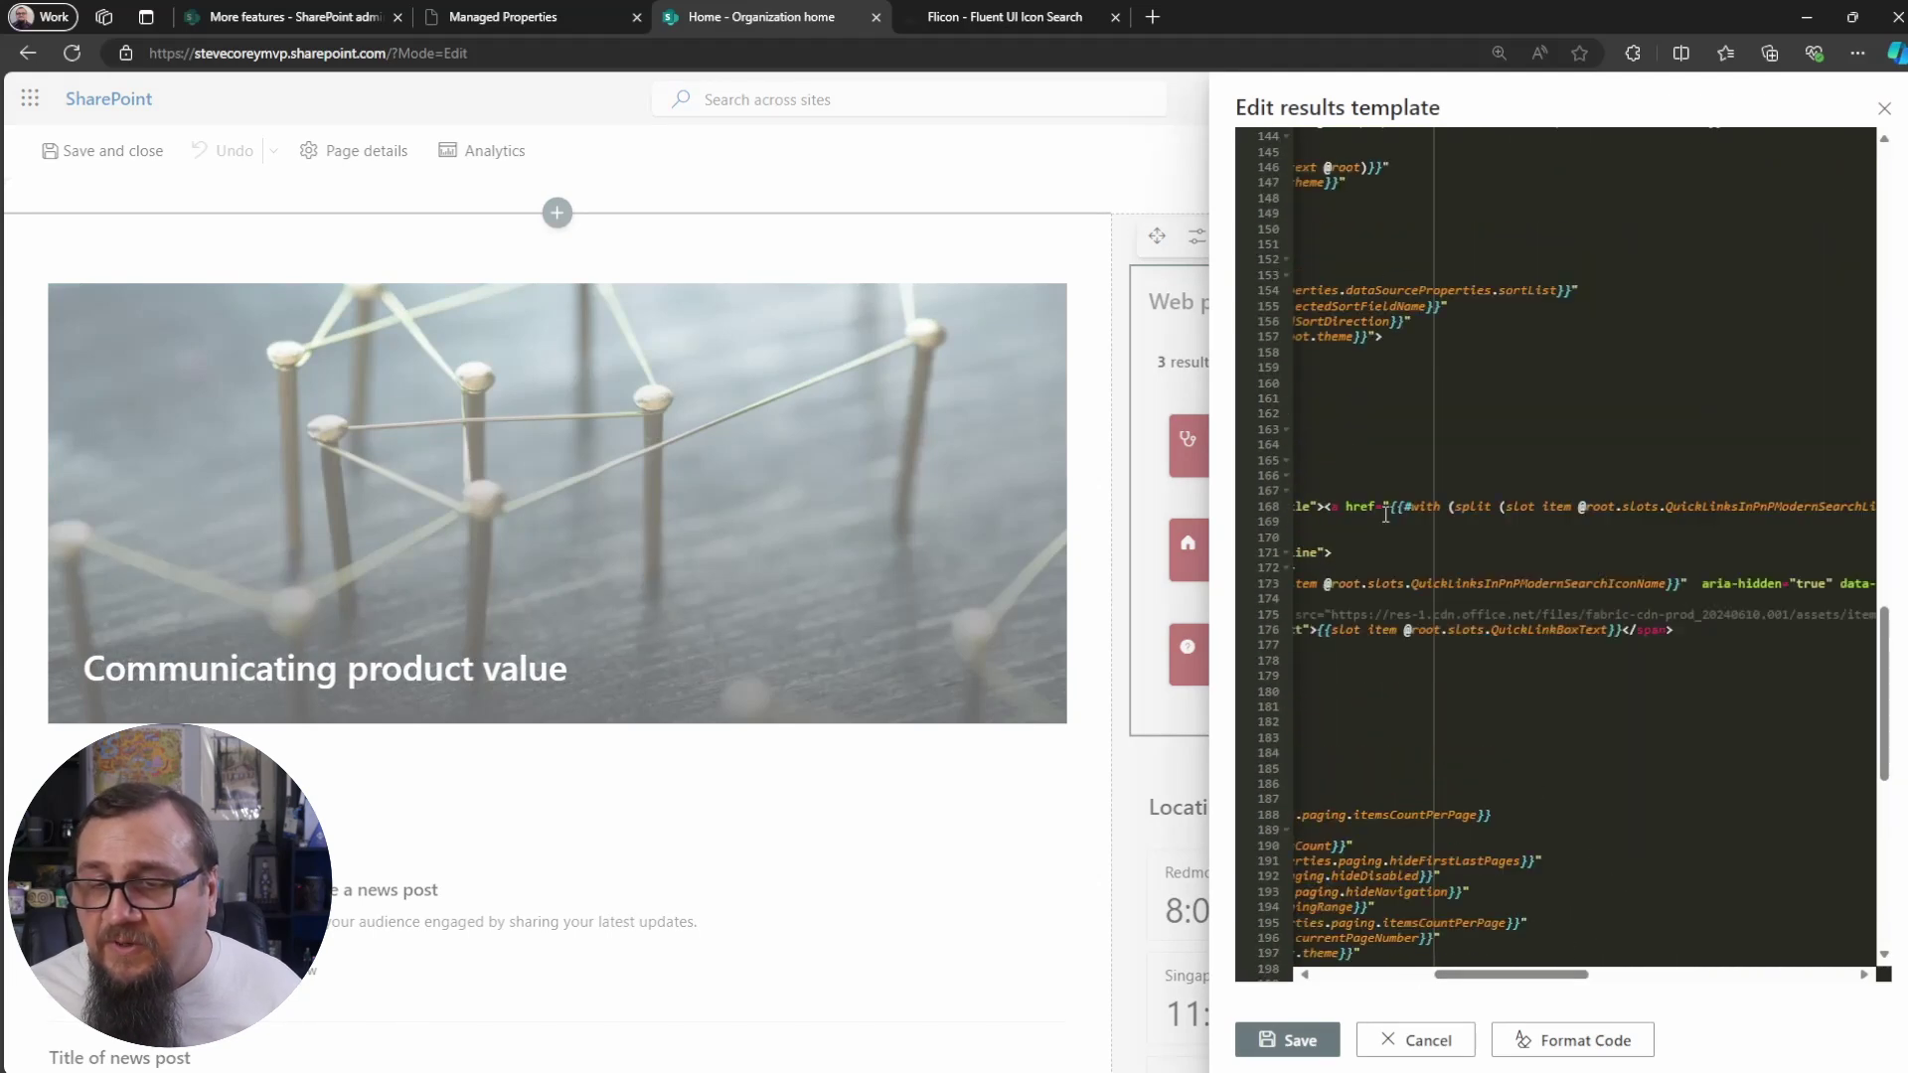
pyautogui.moveTo(1522, 977); pyautogui.dragTo(1600, 977)
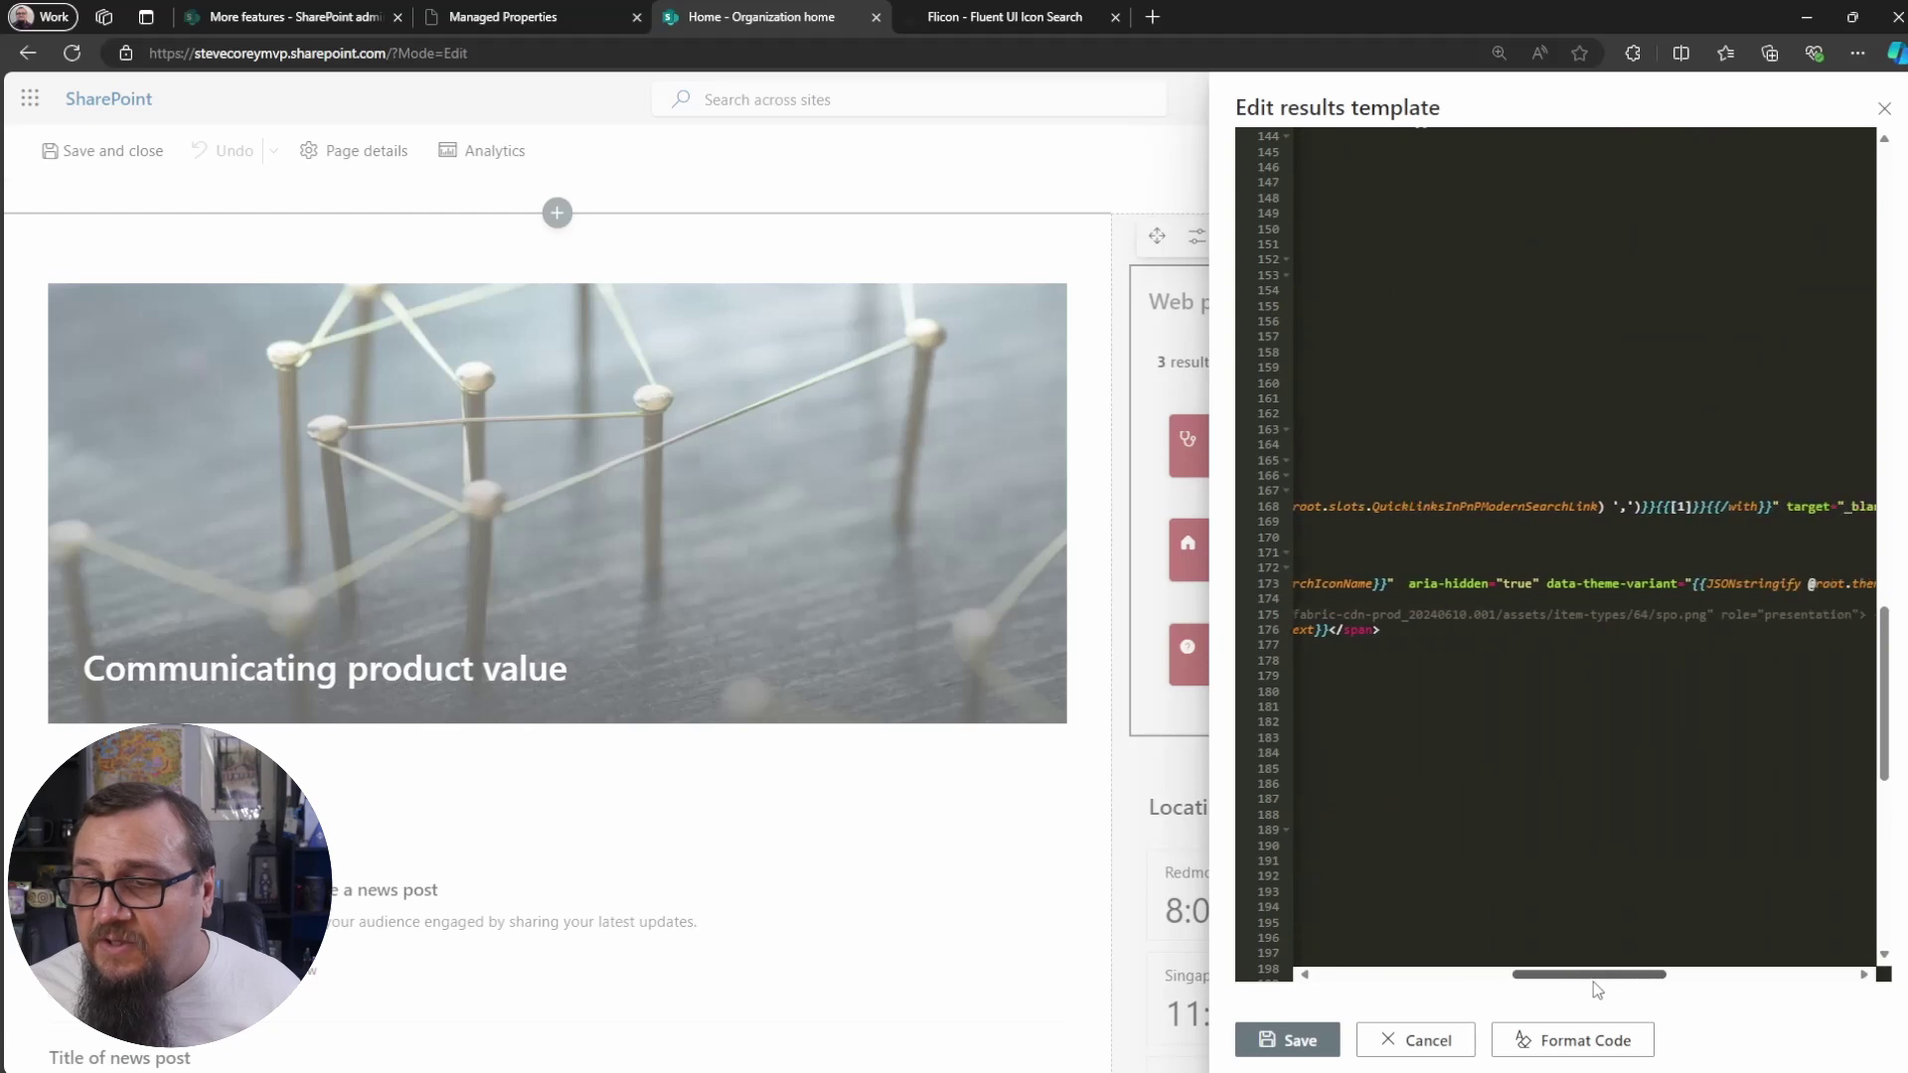
pyautogui.click(1681, 507)
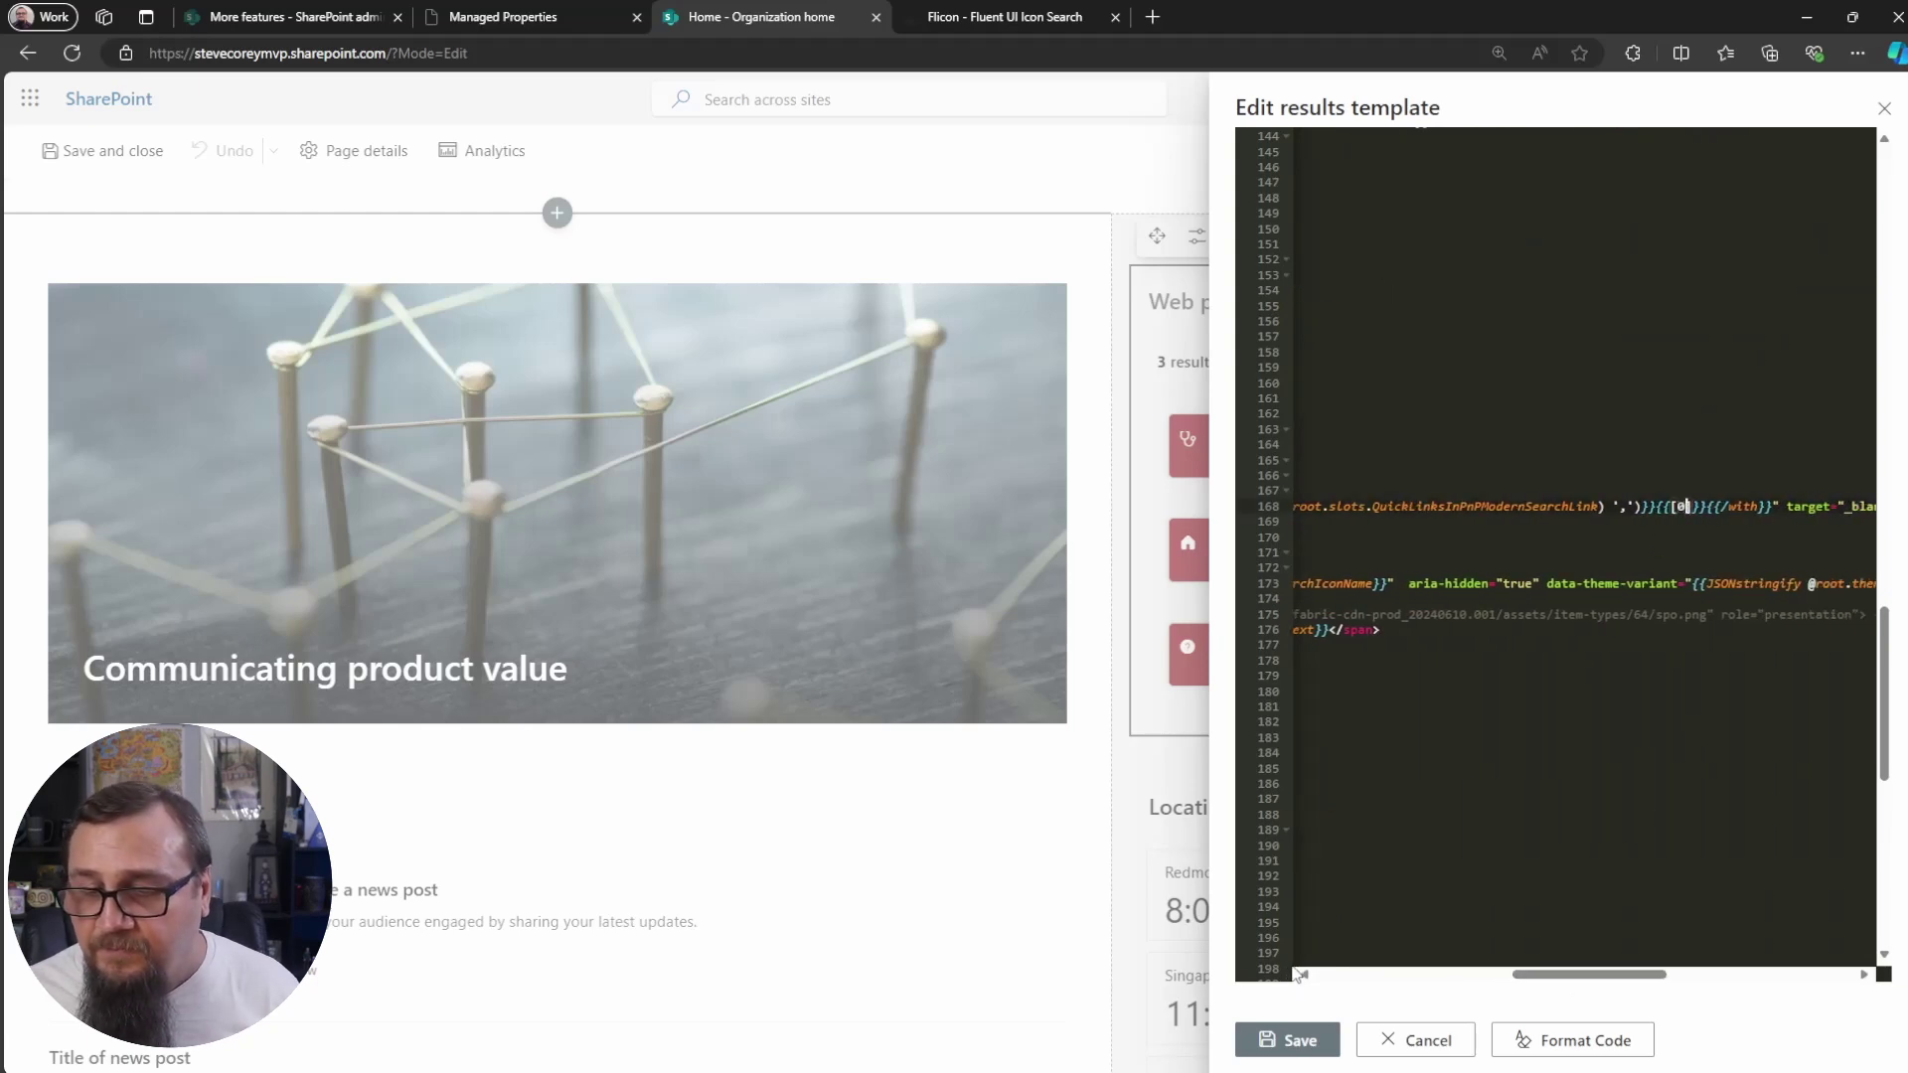
pyautogui.click(1298, 1040)
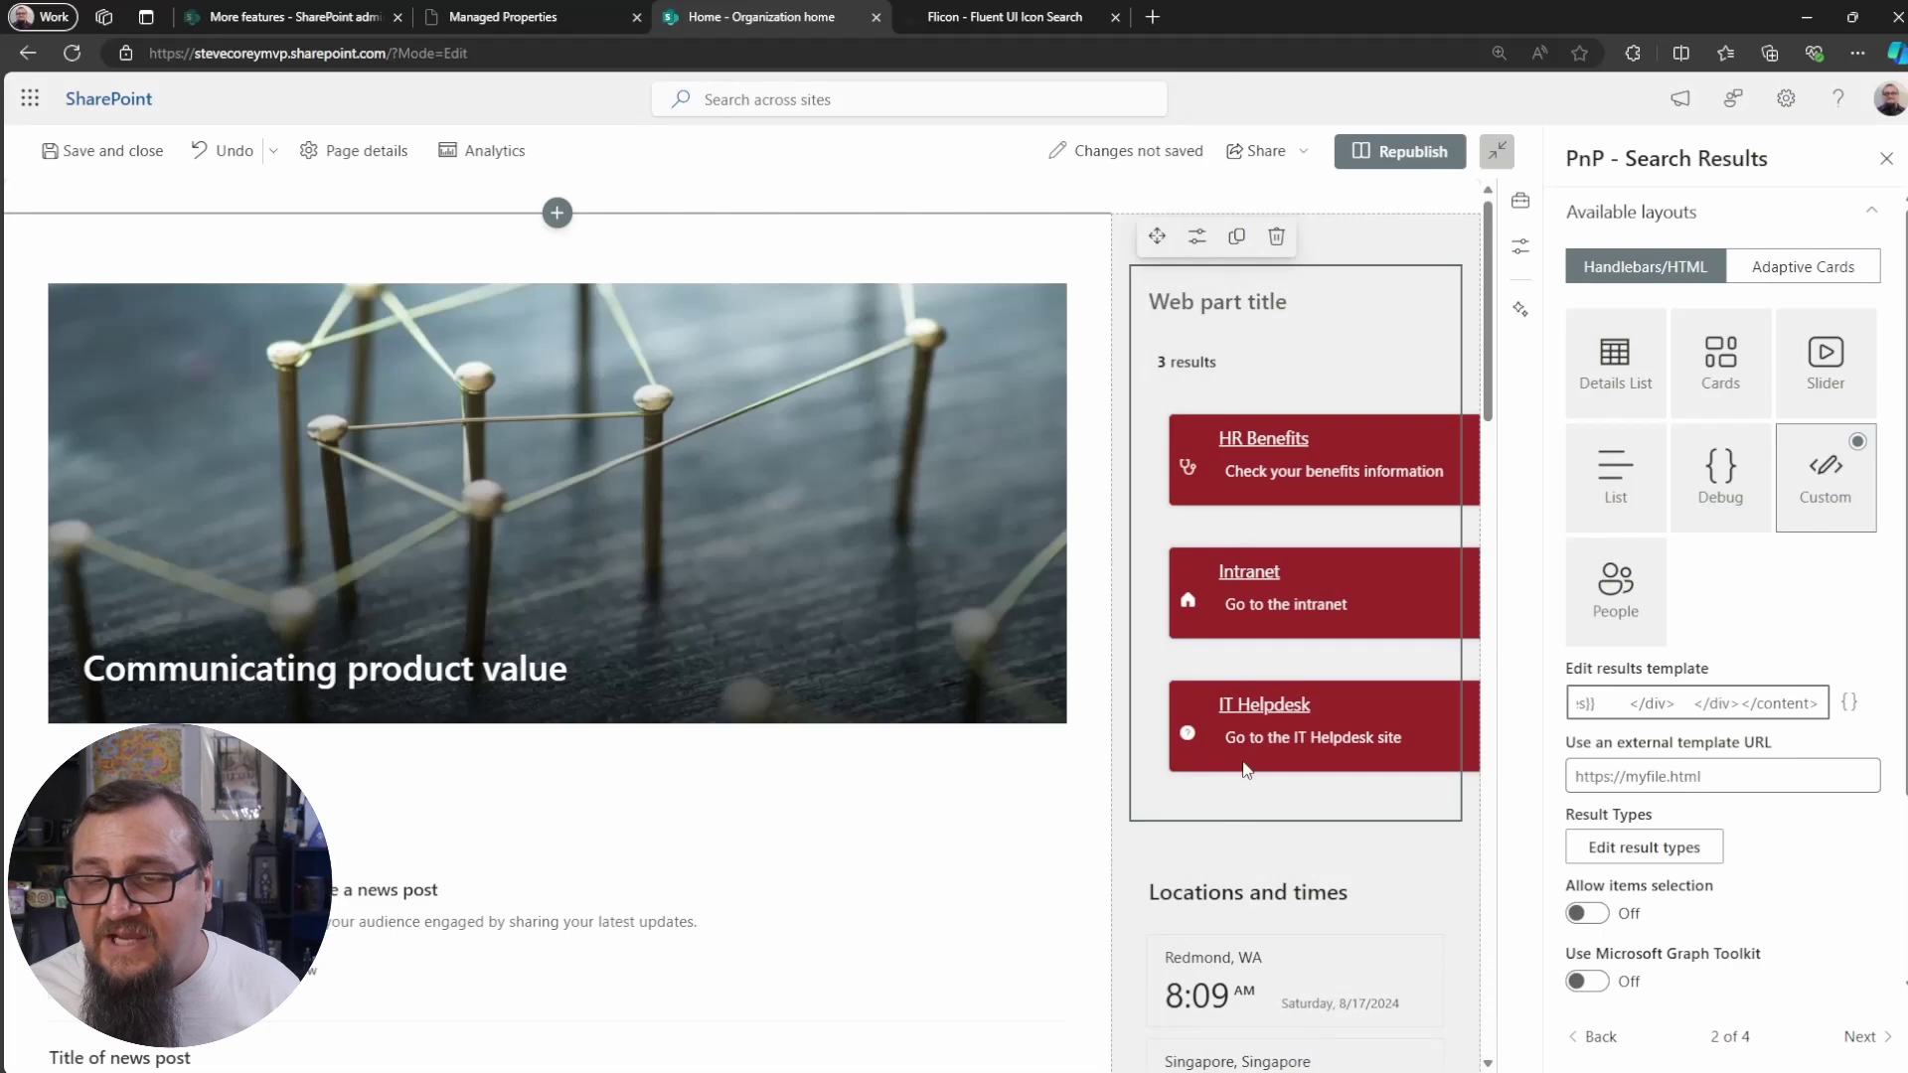
pyautogui.click(119, 149)
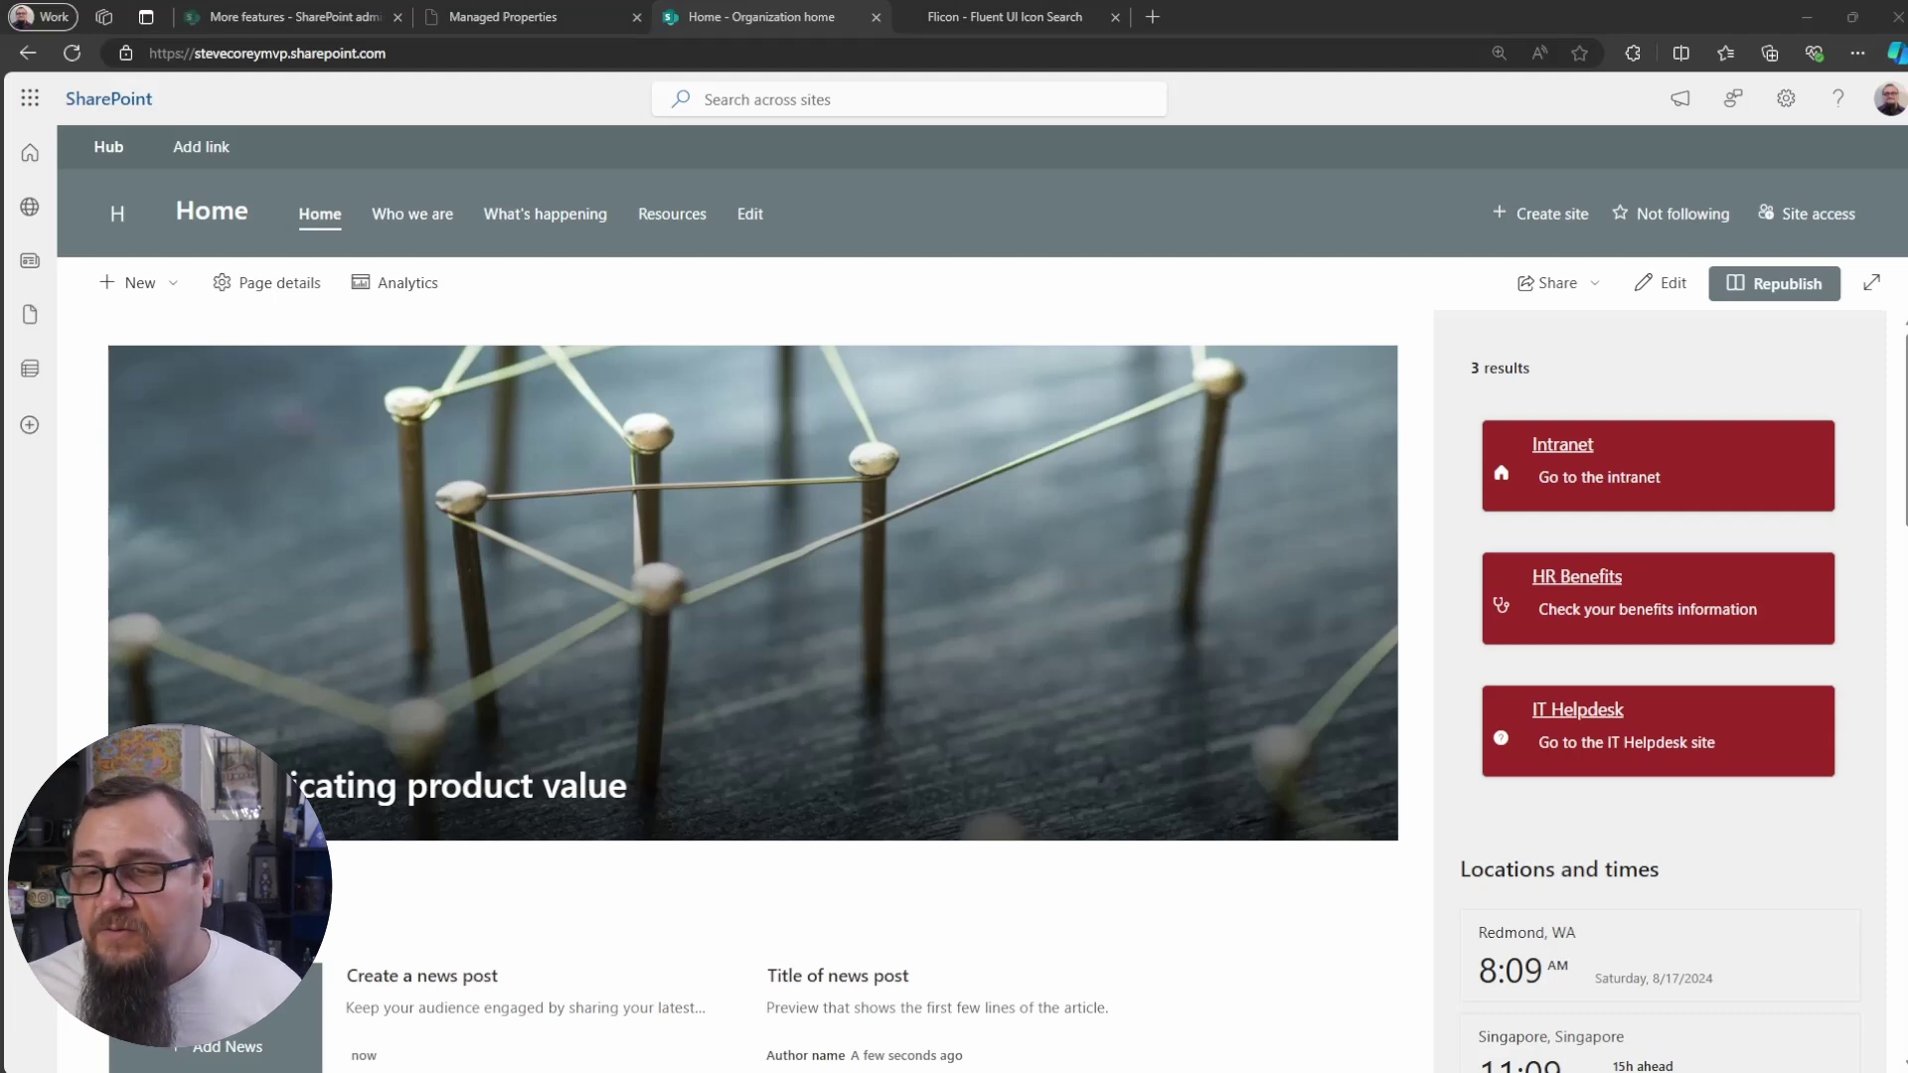
# Edit the home page again and reopen the PnP Search Results web part's custom results template.
pyautogui.click(1662, 282)
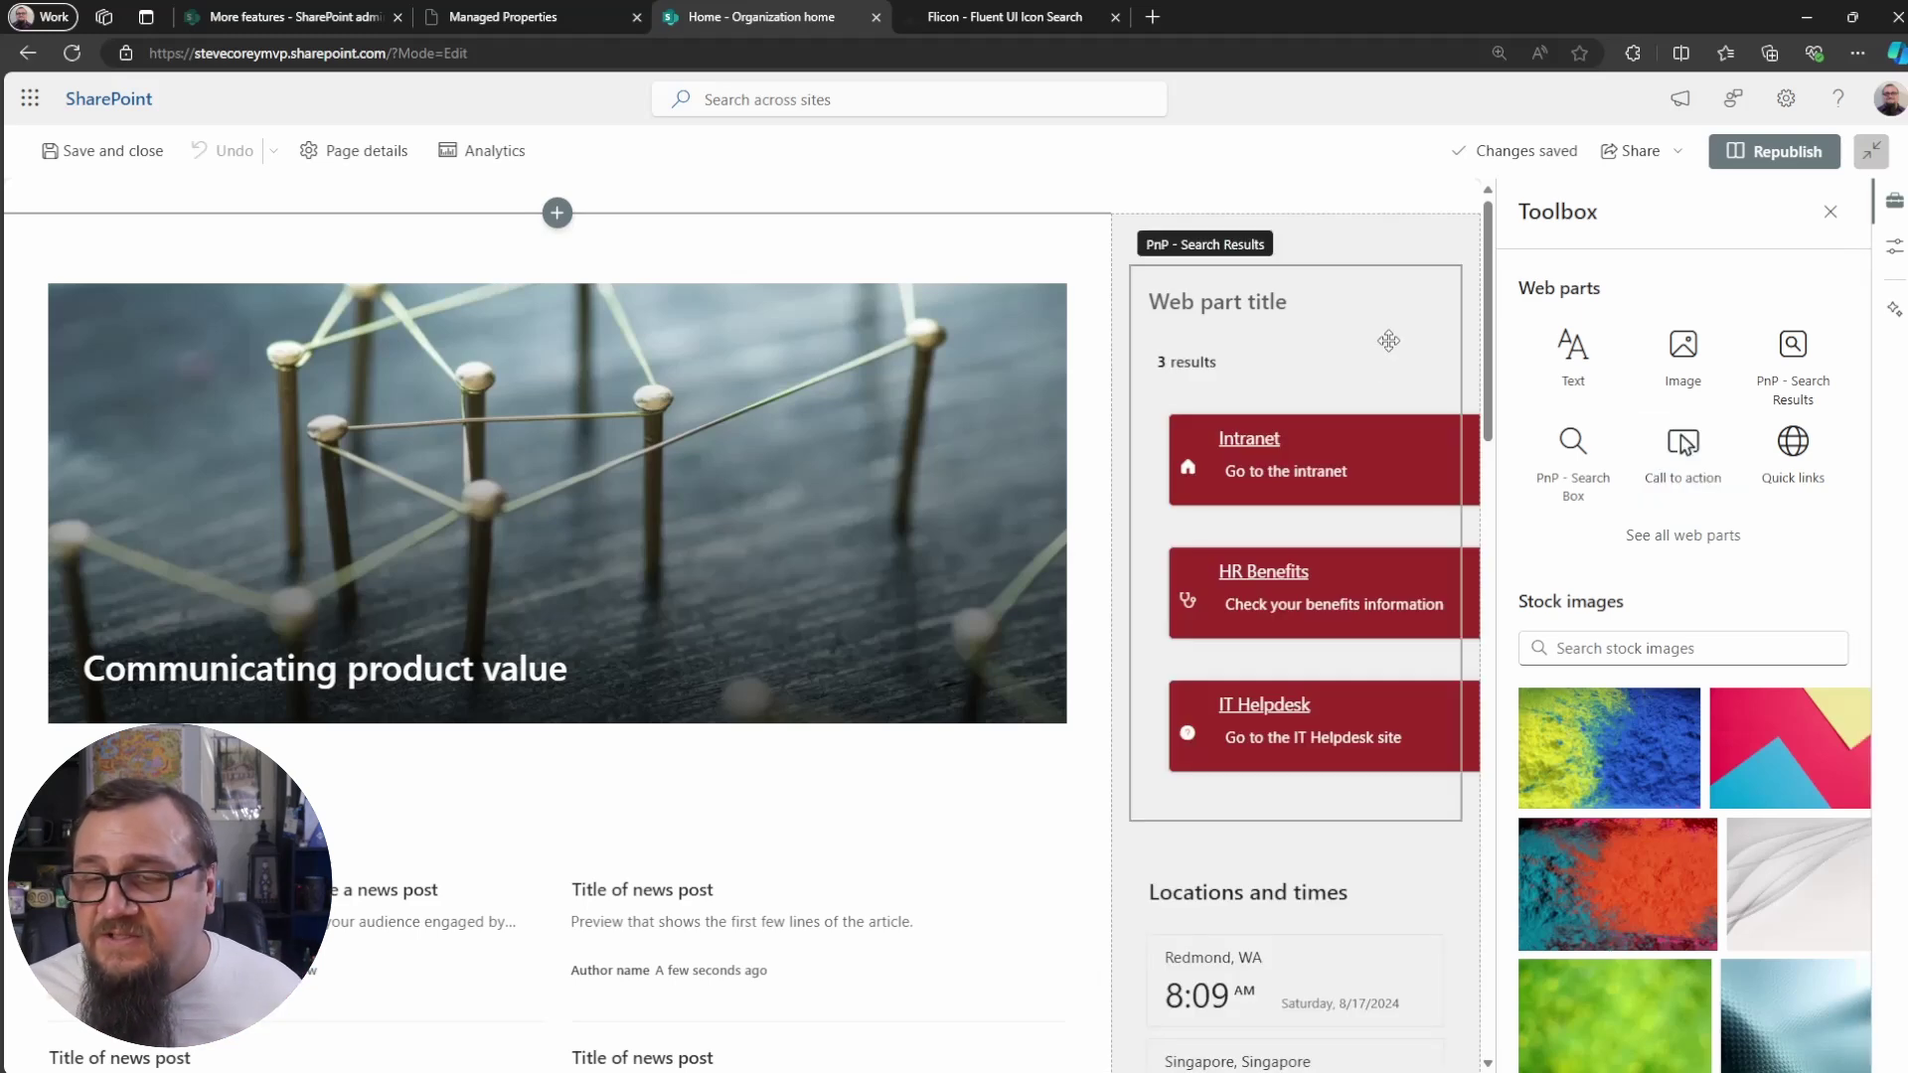
pyautogui.click(1263, 308)
pyautogui.click(1197, 239)
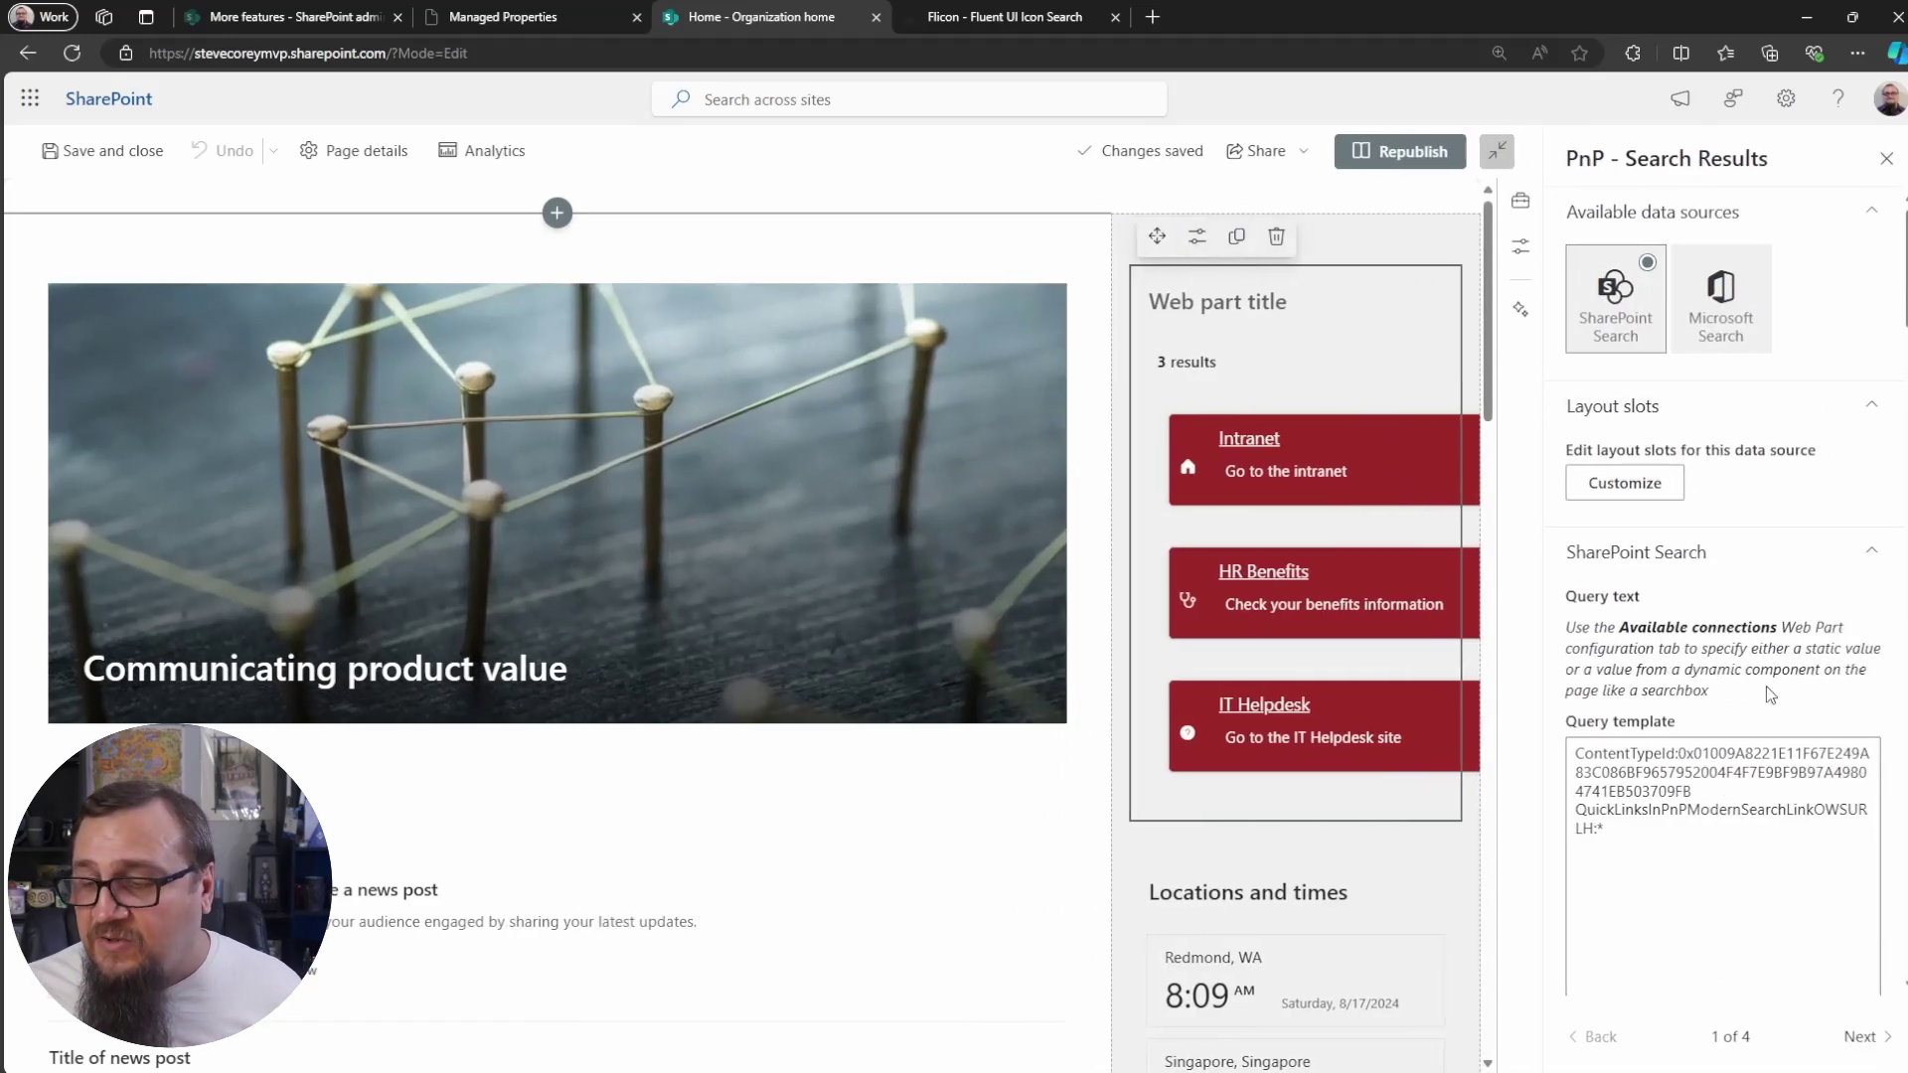
pyautogui.click(1863, 1039)
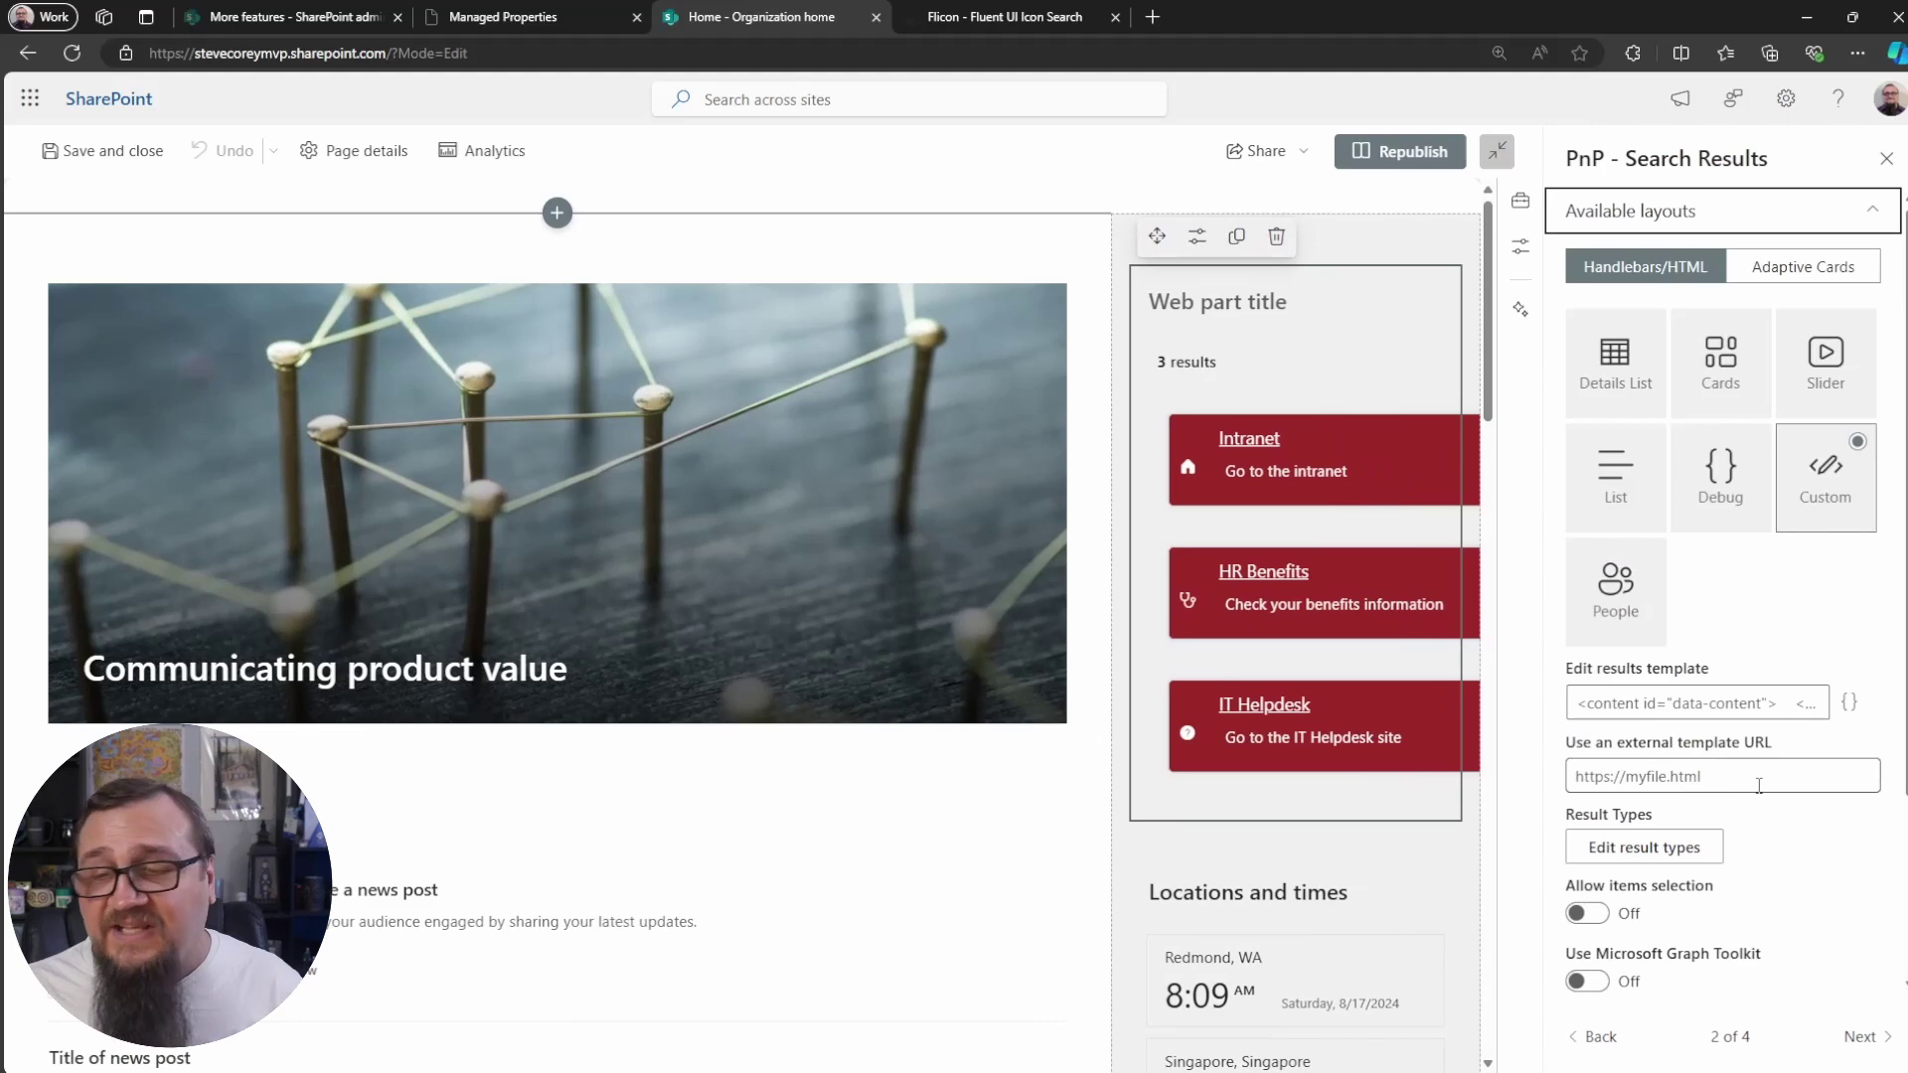
pyautogui.click(1744, 704)
# Replace the entire results template with the copied template, save and close the page, and test the Intranet quick link.
pyautogui.hotkey('ctrl', 'a')
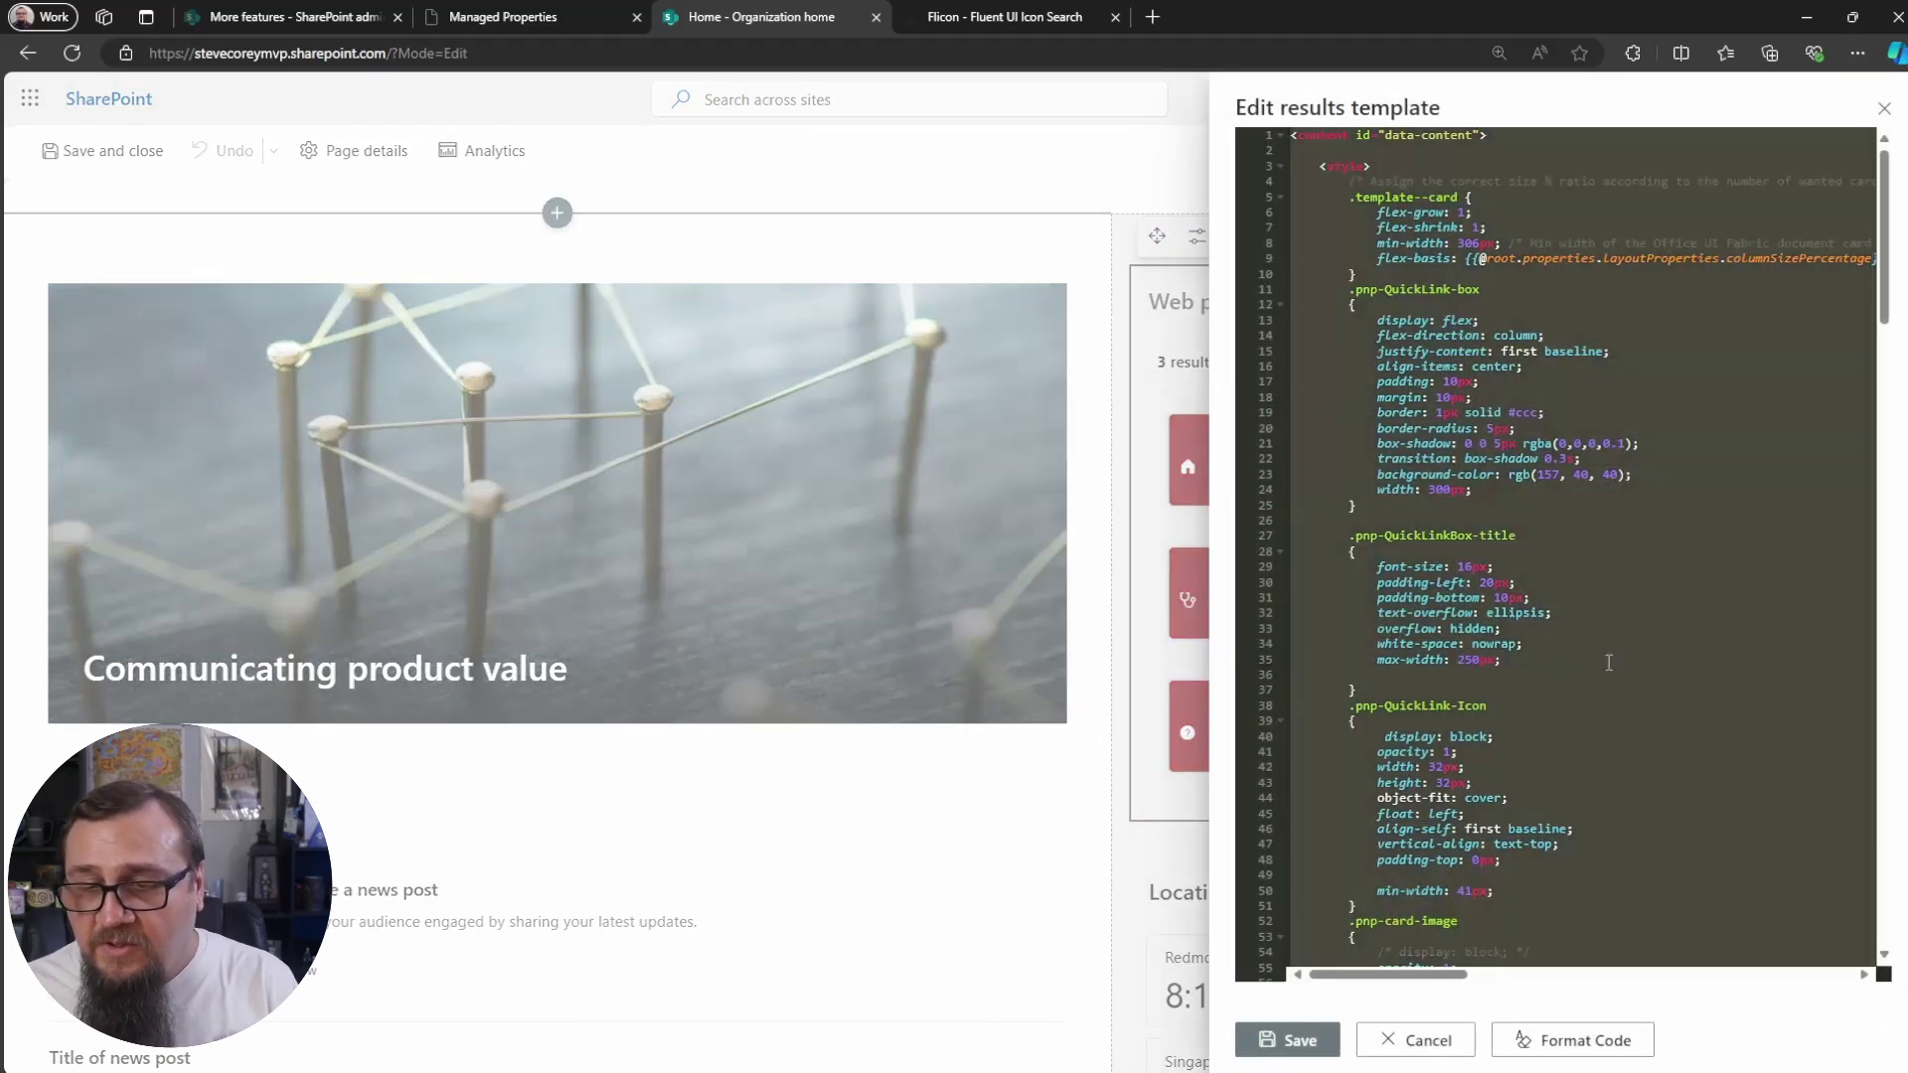
pyautogui.press('Delete')
pyautogui.hotkey('ctrl', 'v')
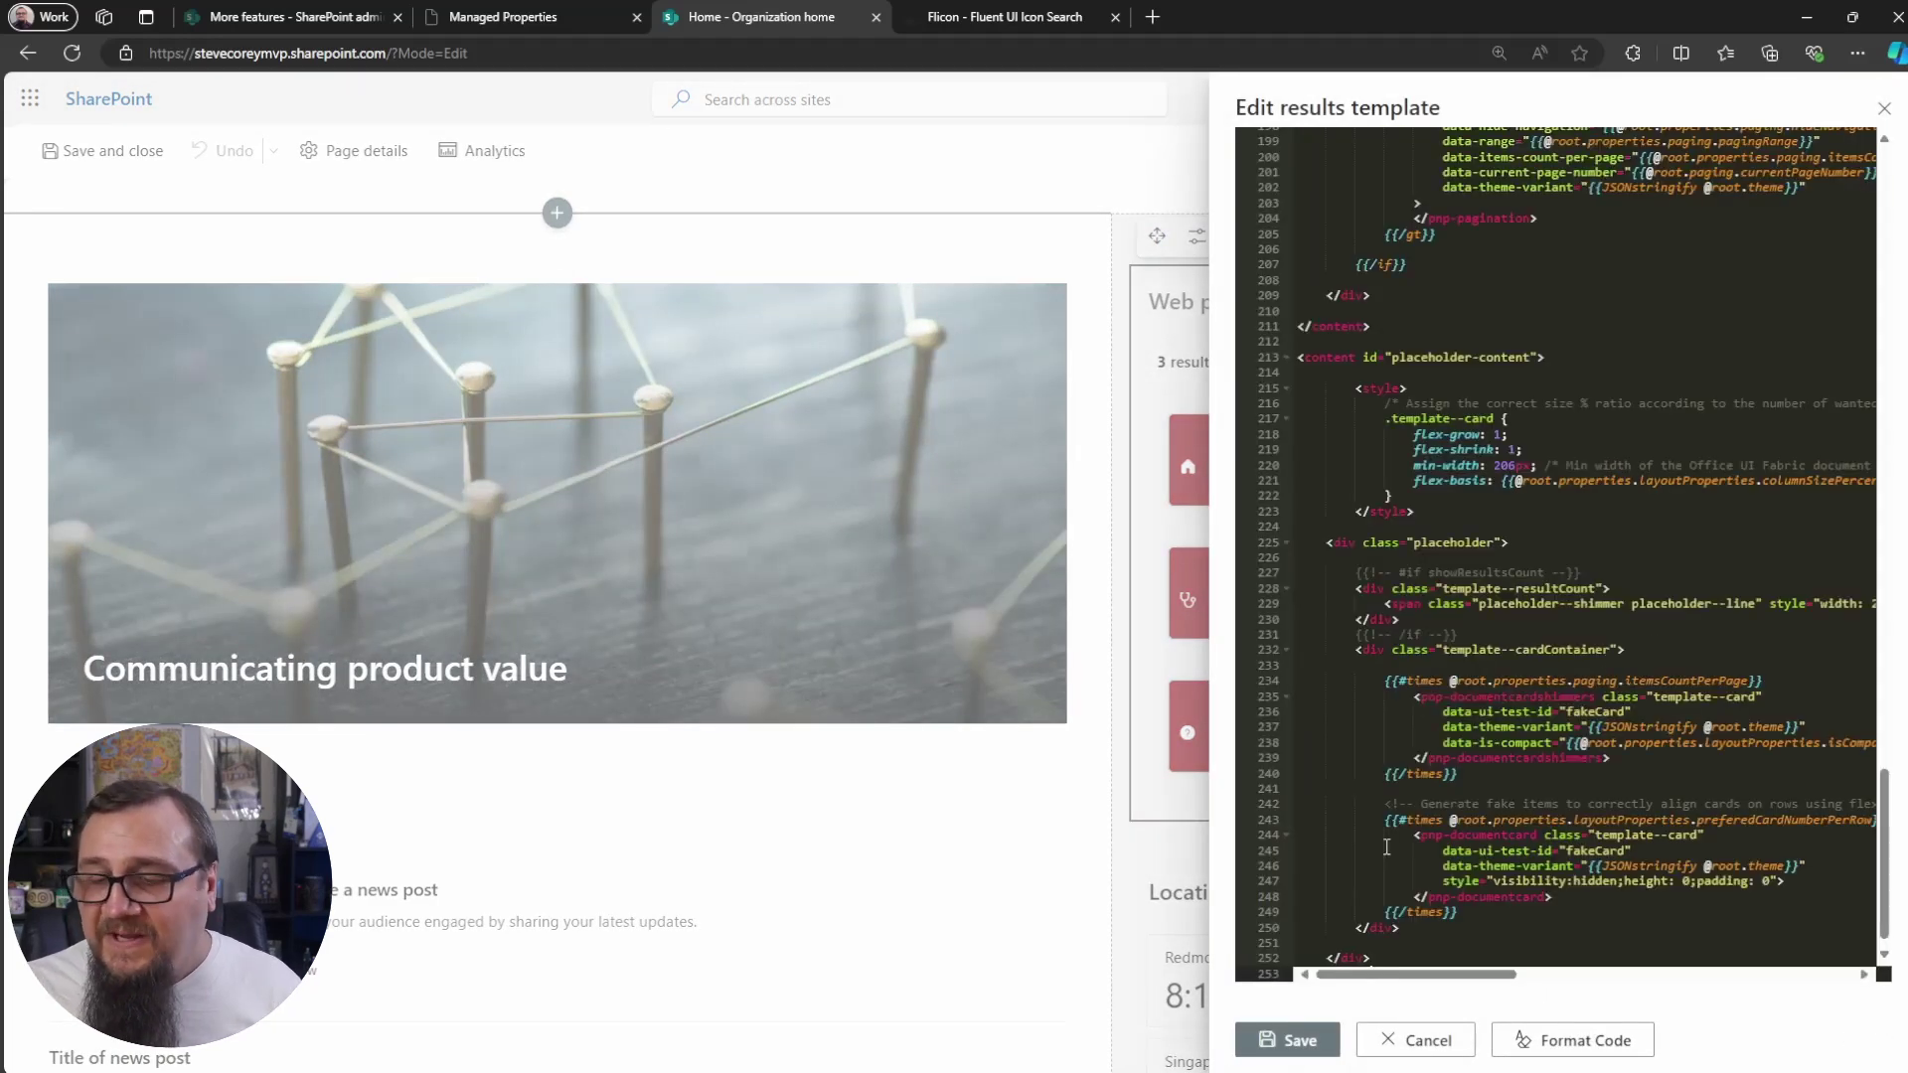
pyautogui.click(1270, 1049)
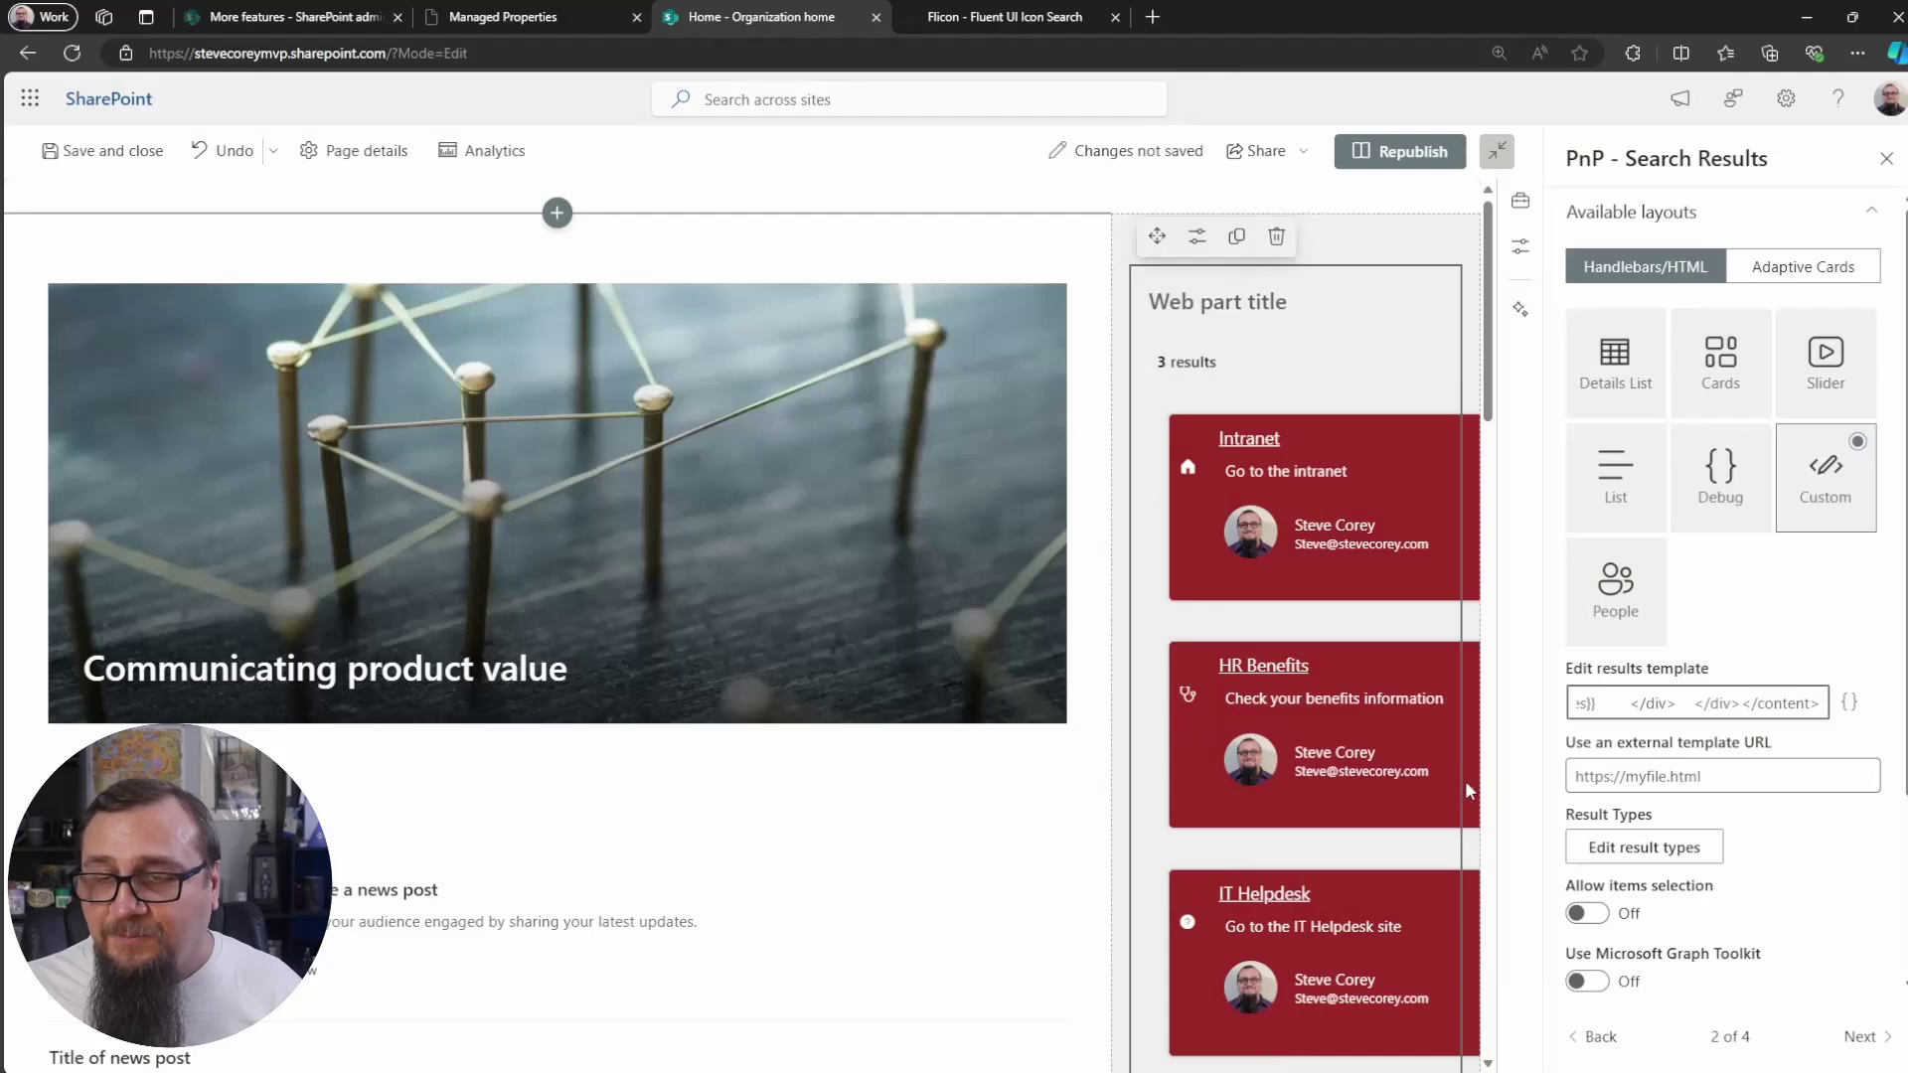
pyautogui.click(100, 154)
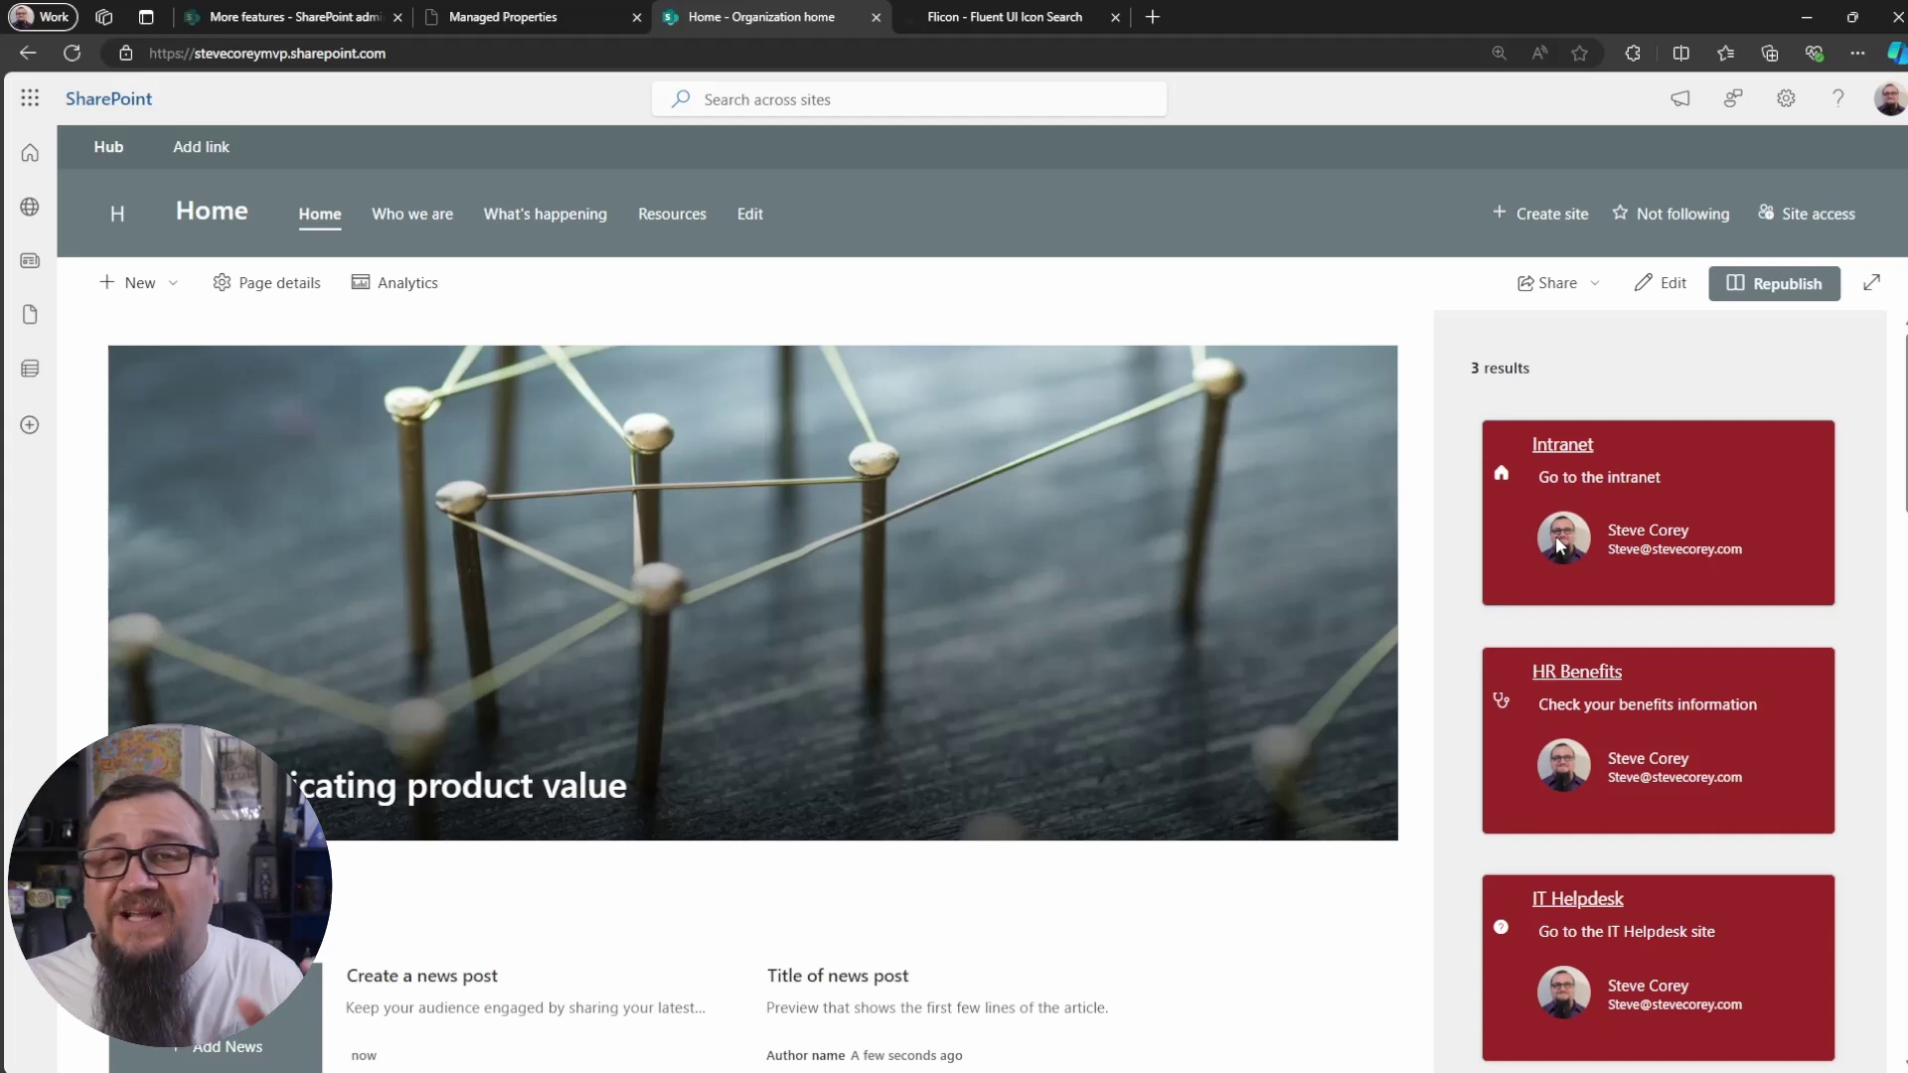
pyautogui.click(1570, 449)
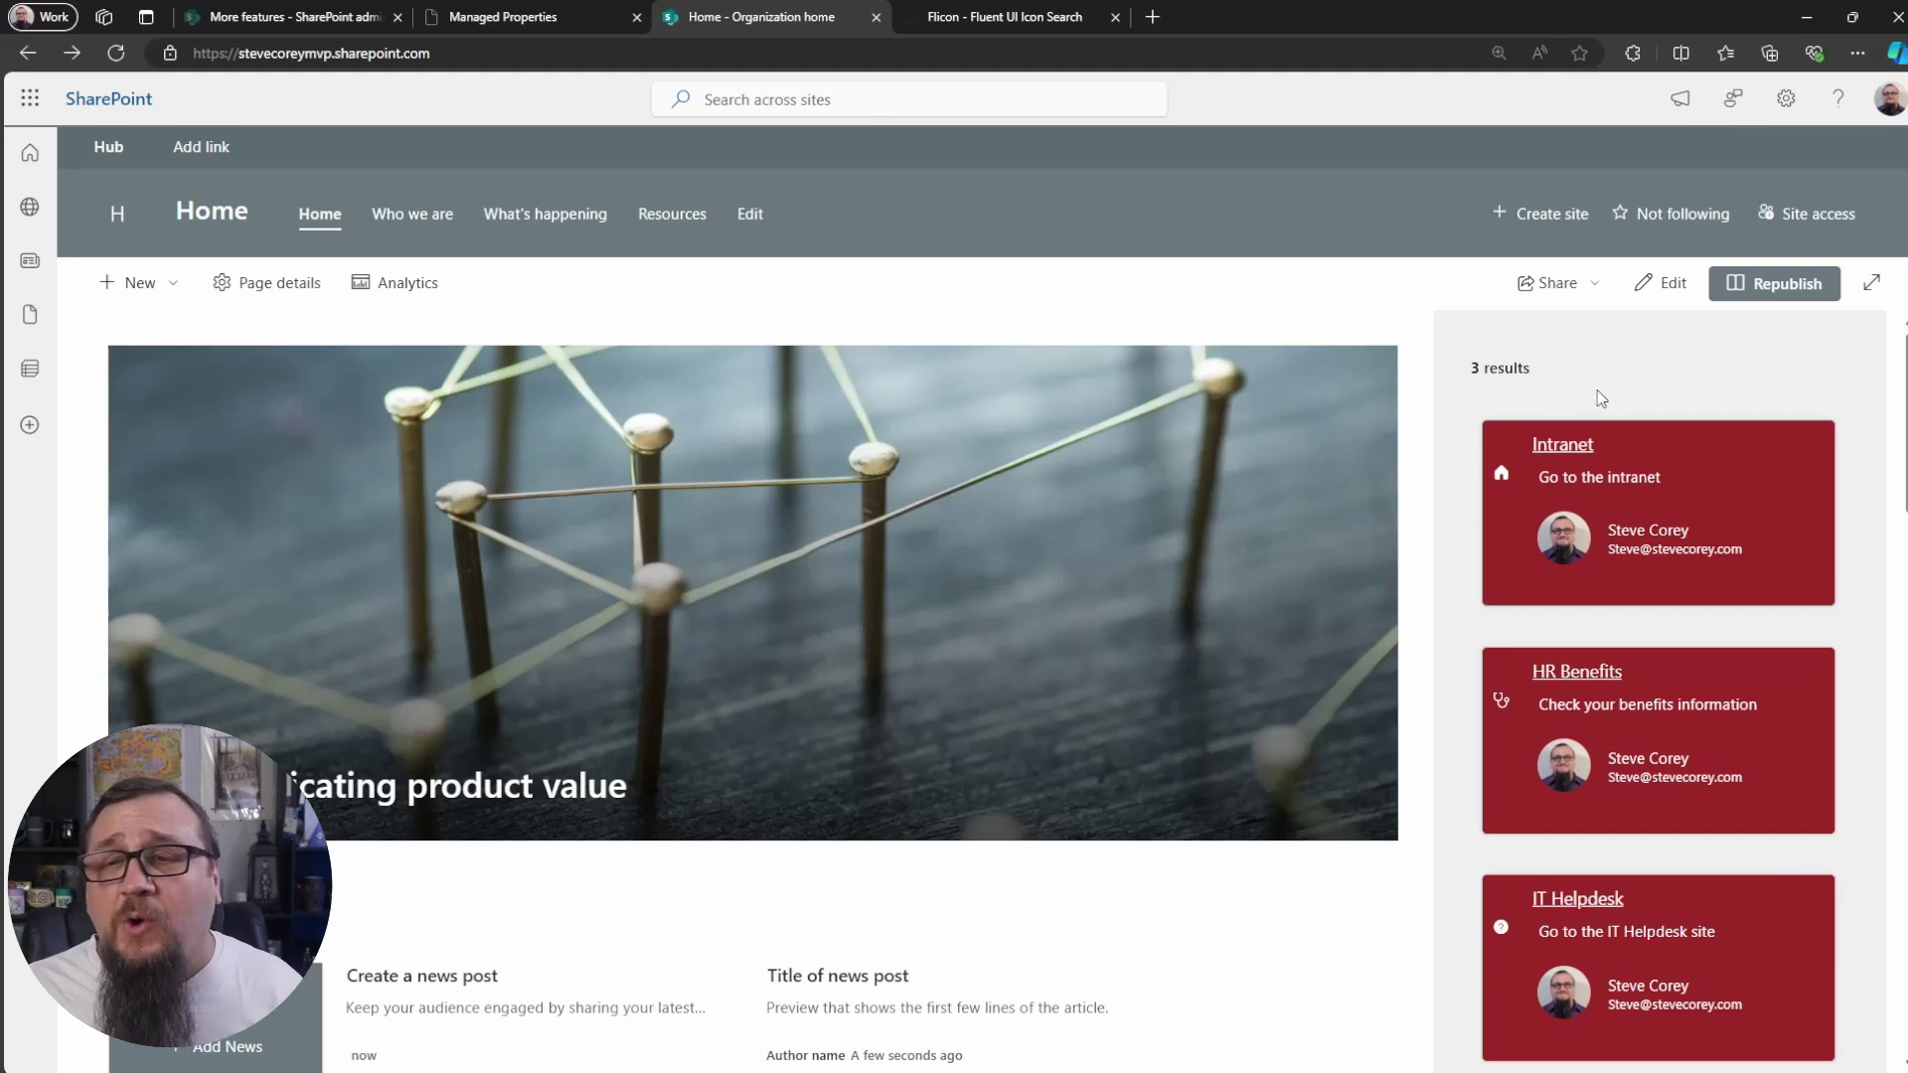
# Reopen the results template in page edit mode, examine the quick link title's href and the slots below it, and close it without saving.
pyautogui.click(1657, 286)
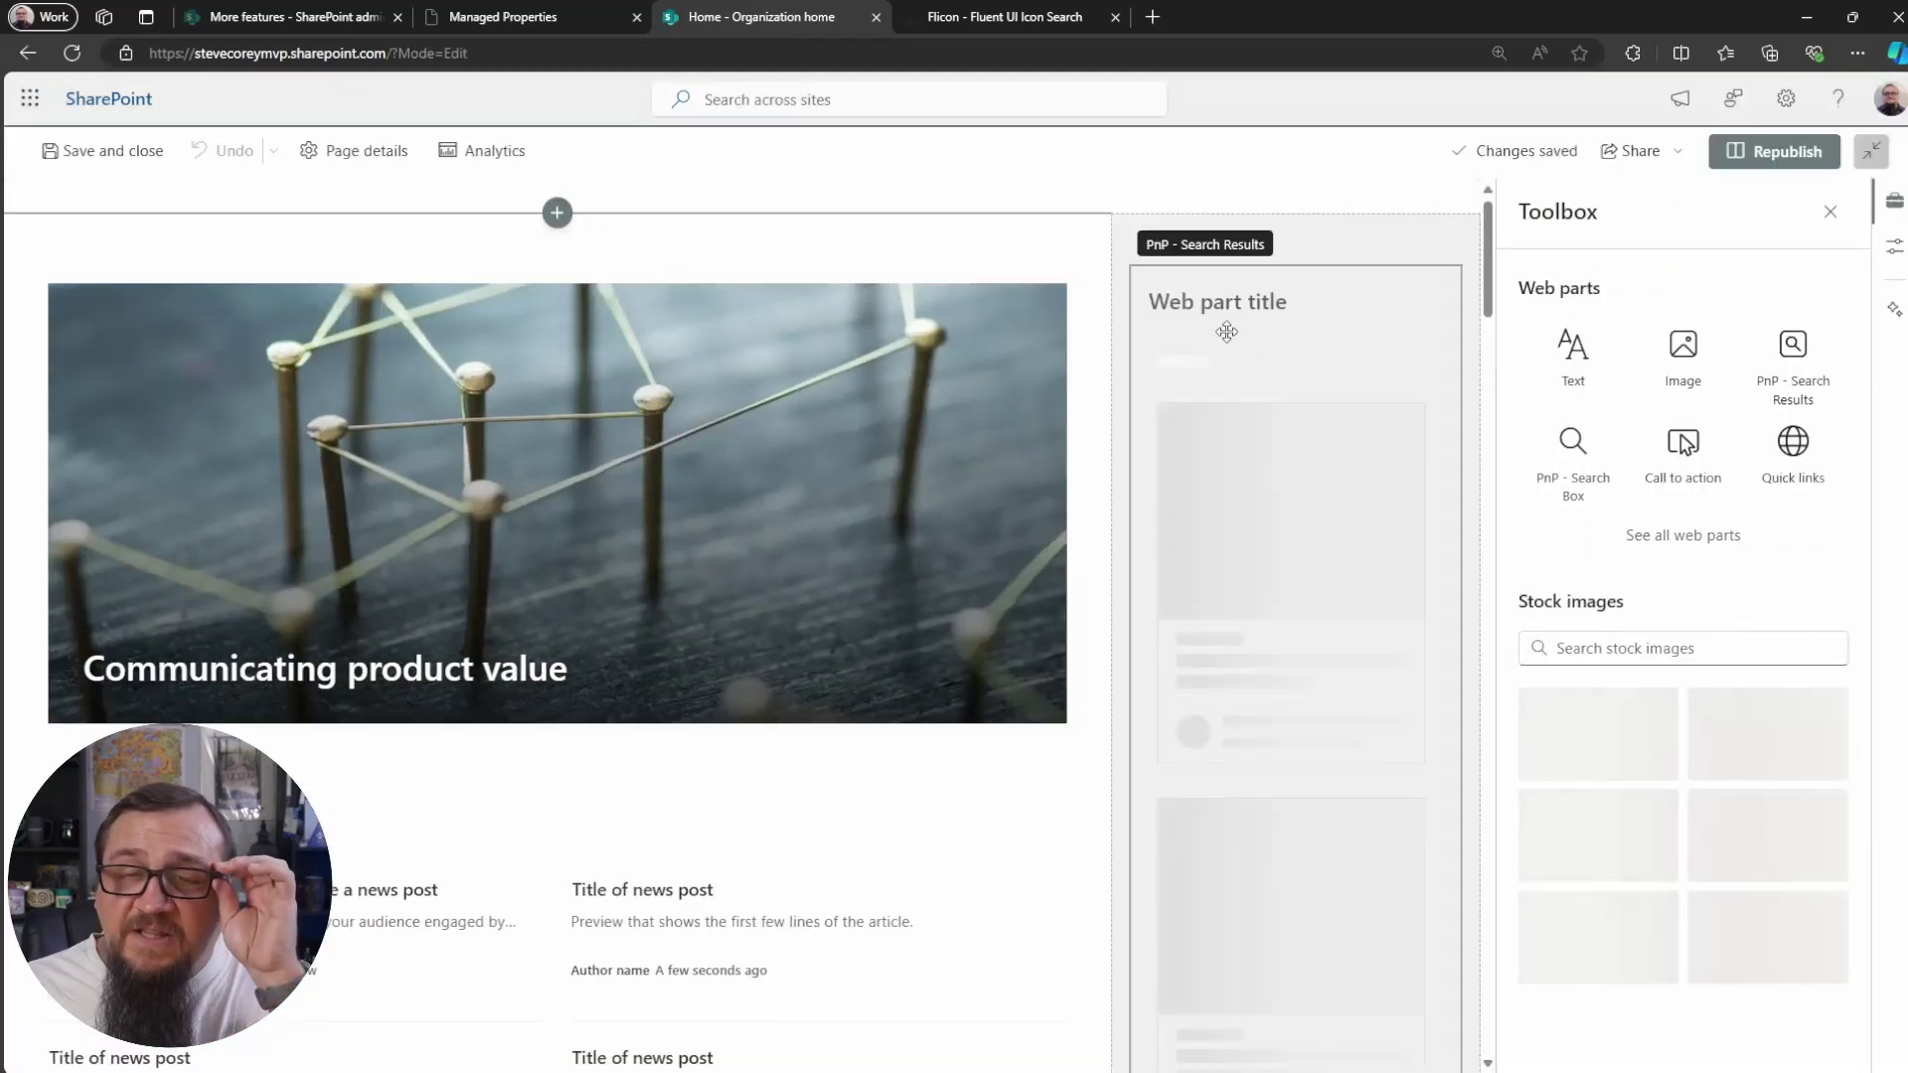
pyautogui.click(1201, 207)
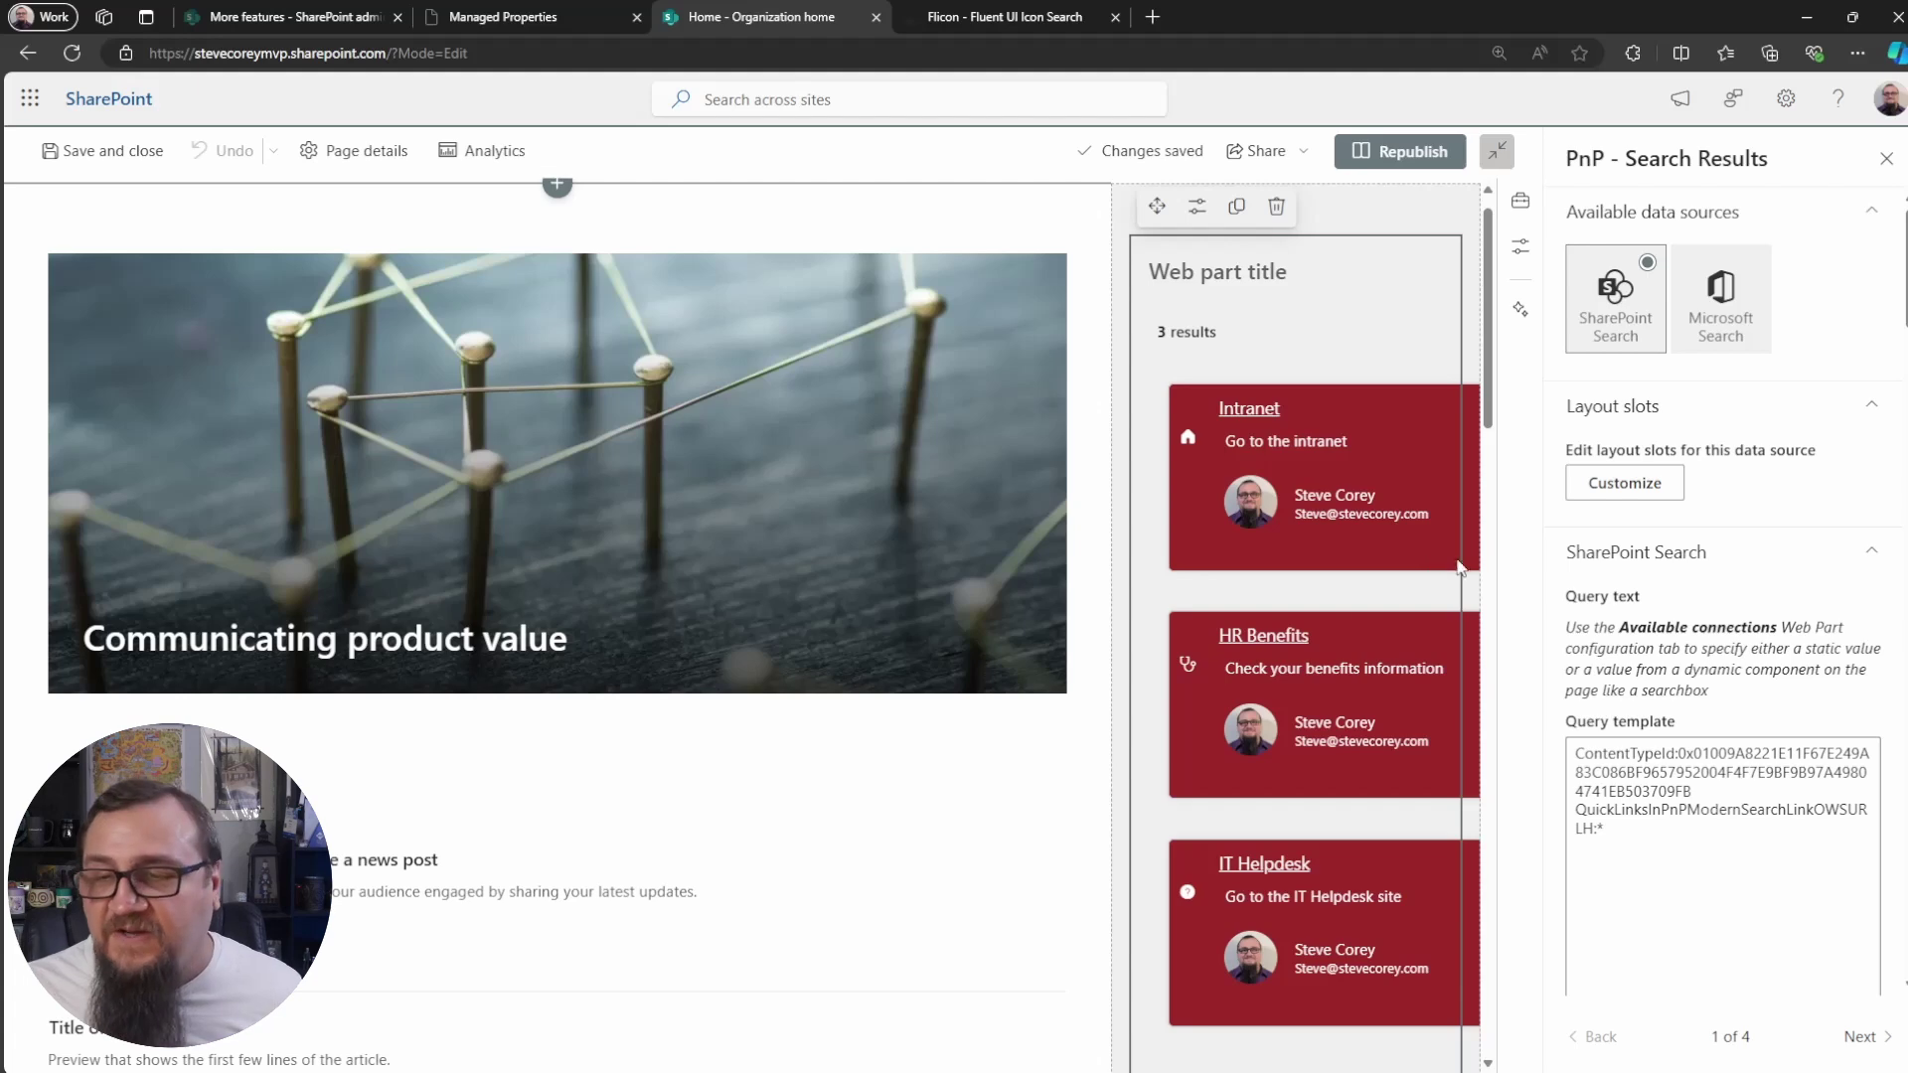
pyautogui.click(1860, 1037)
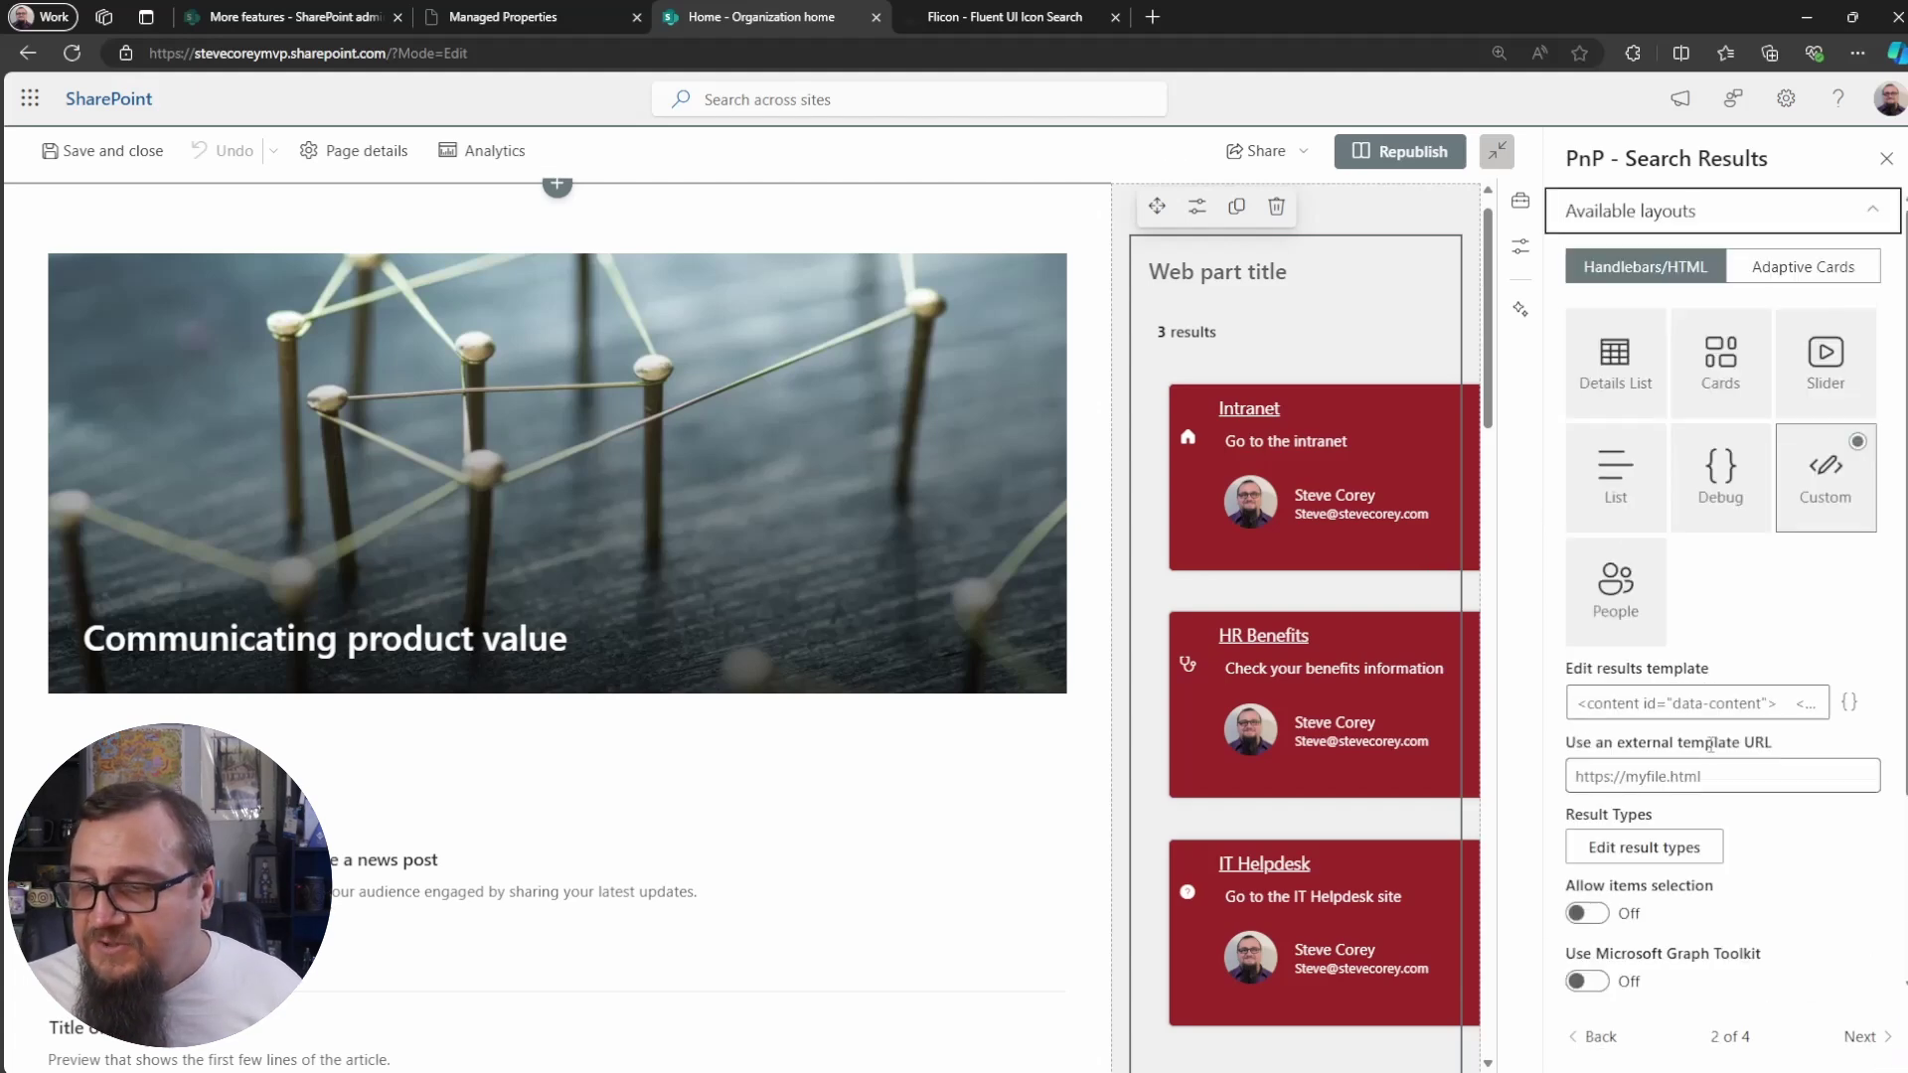
pyautogui.click(1779, 704)
pyautogui.moveTo(1894, 233); pyautogui.dragTo(1867, 592)
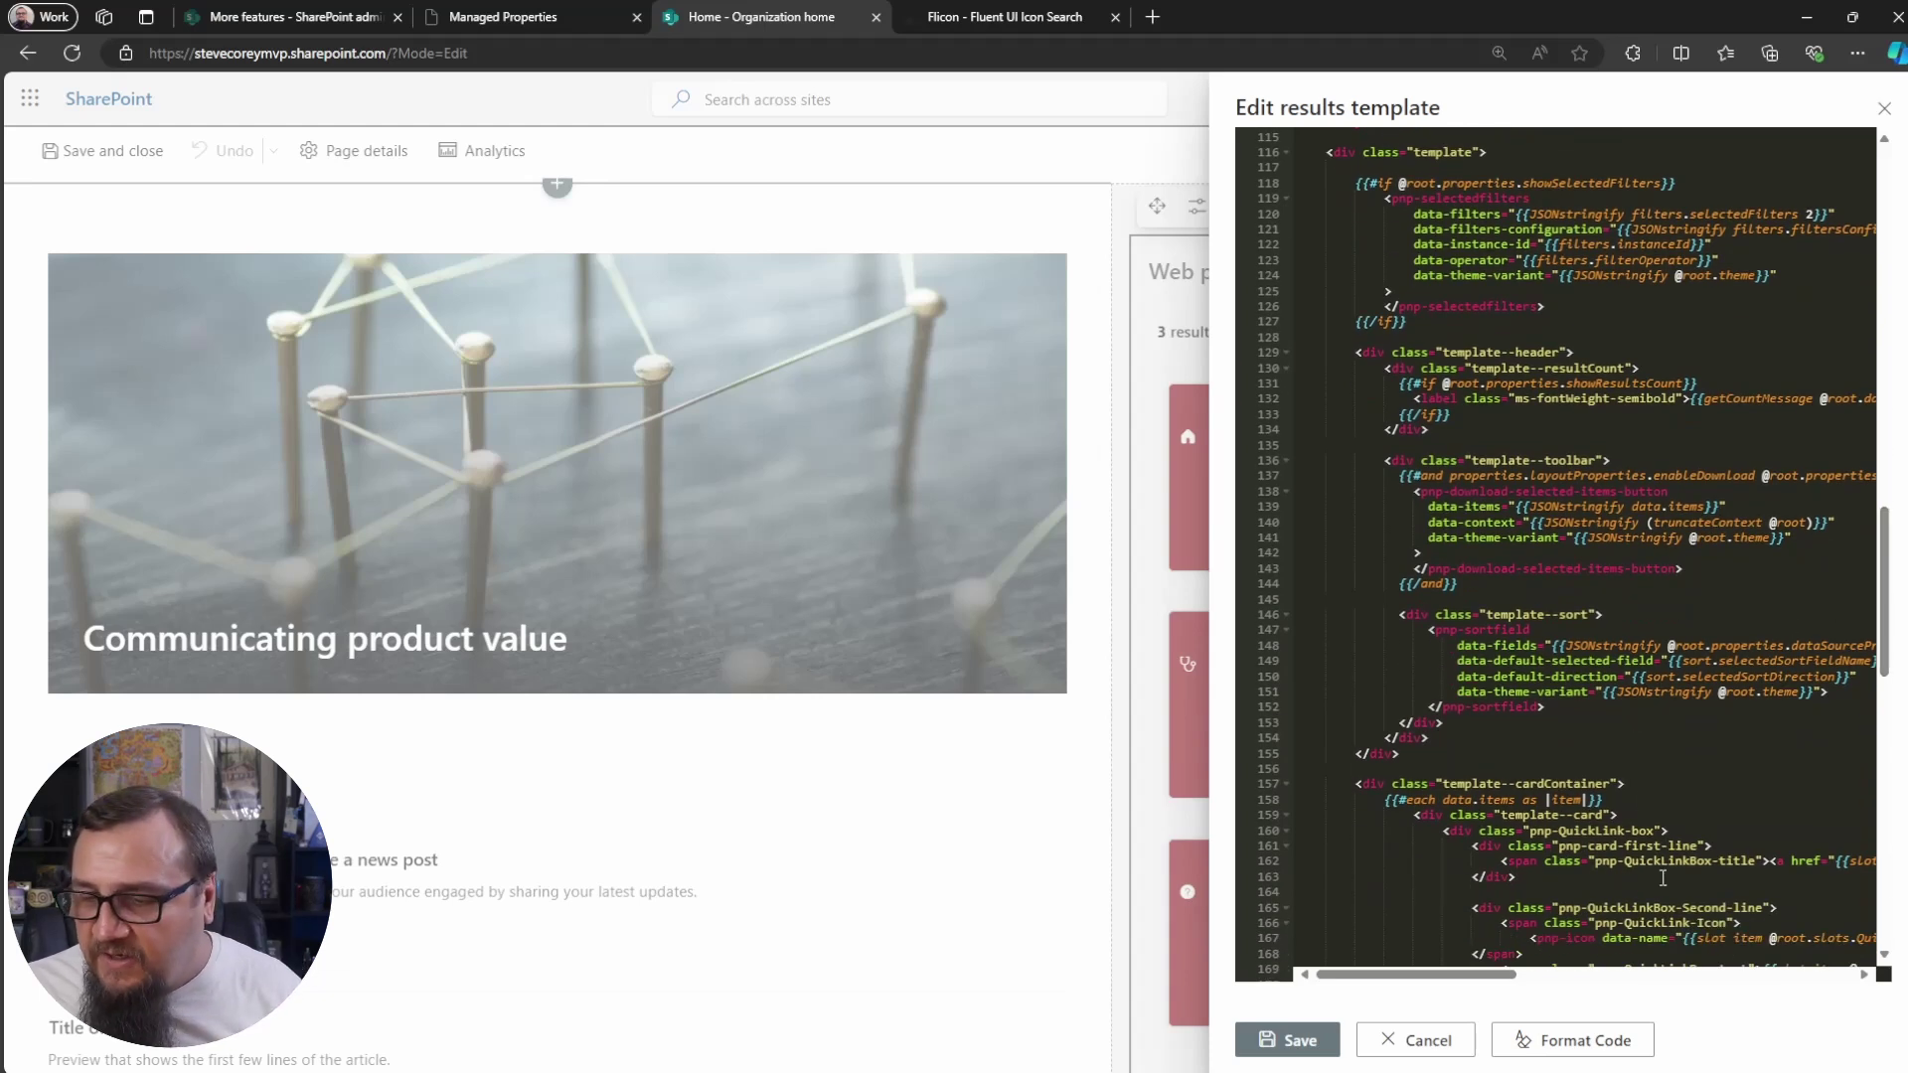
pyautogui.moveTo(1481, 975); pyautogui.dragTo(1606, 986)
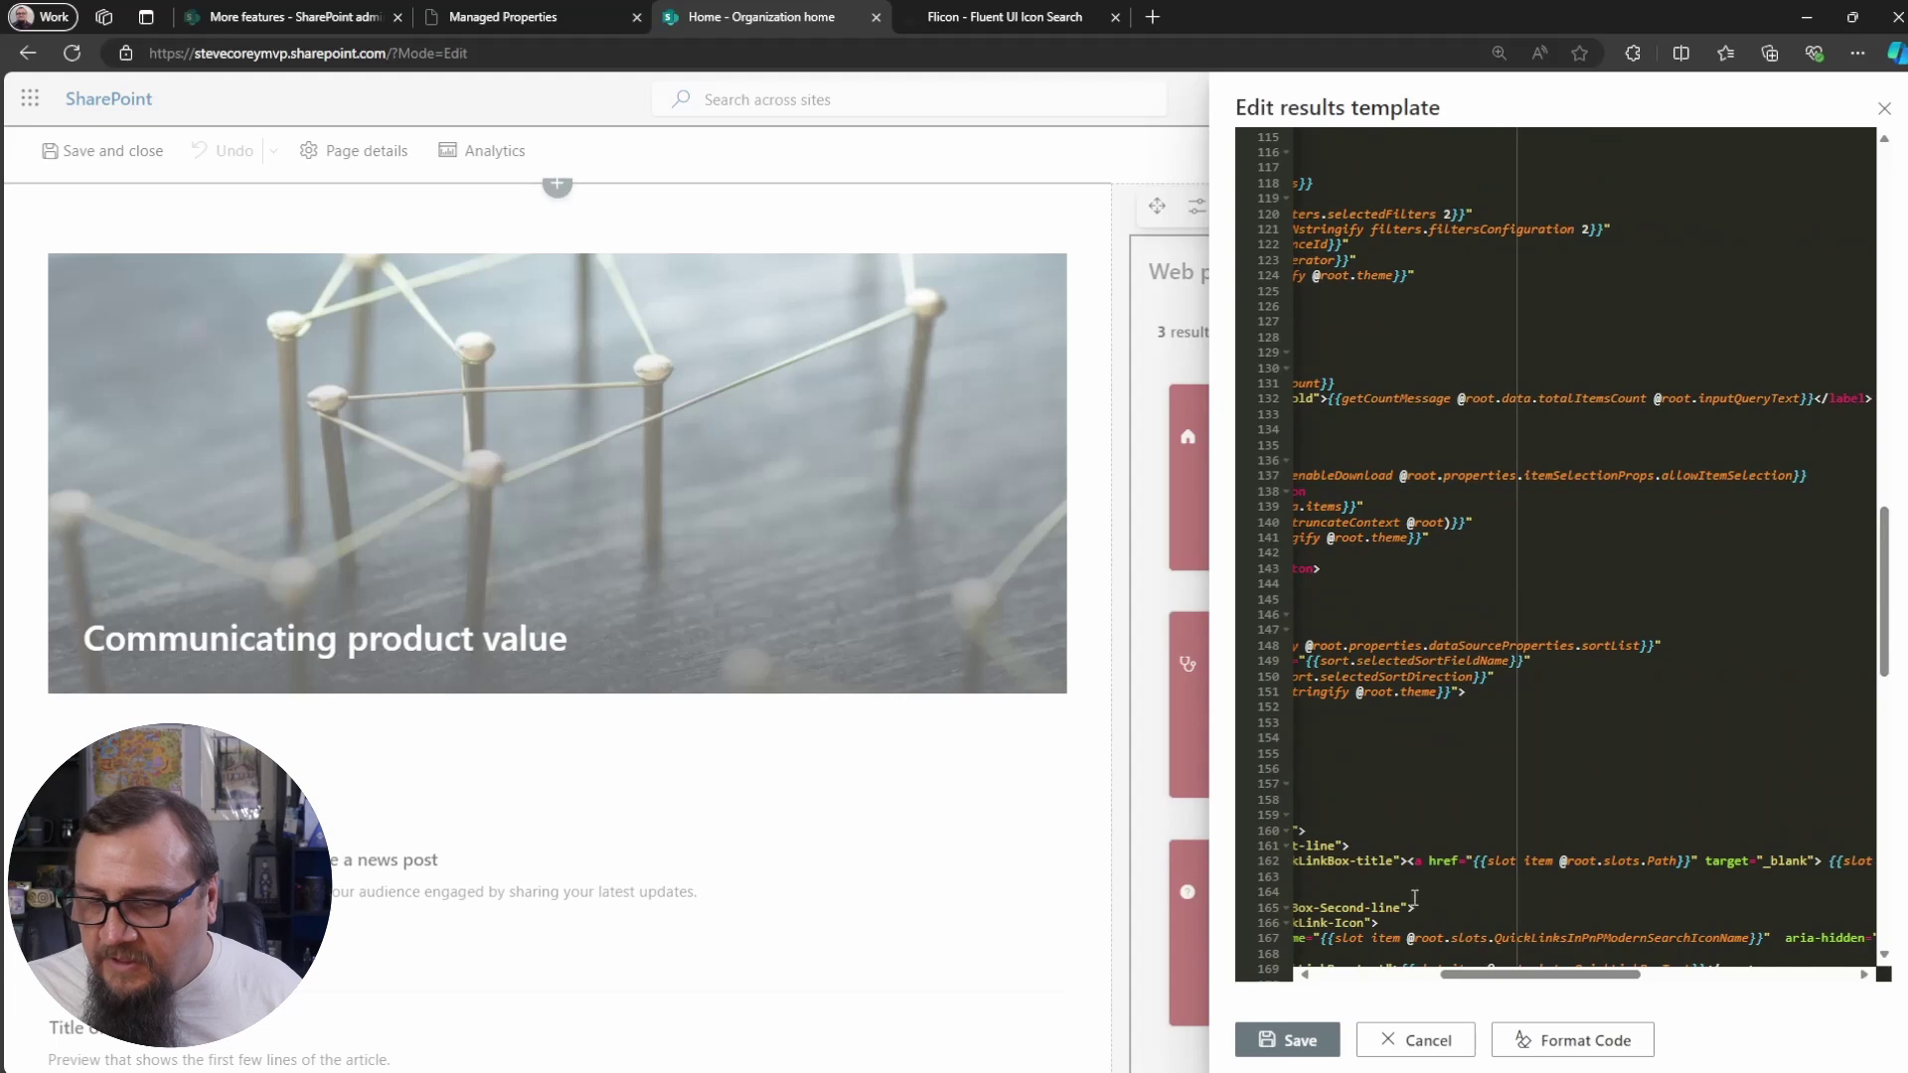
pyautogui.click(1416, 860)
pyautogui.scroll(-1, 1481, 892)
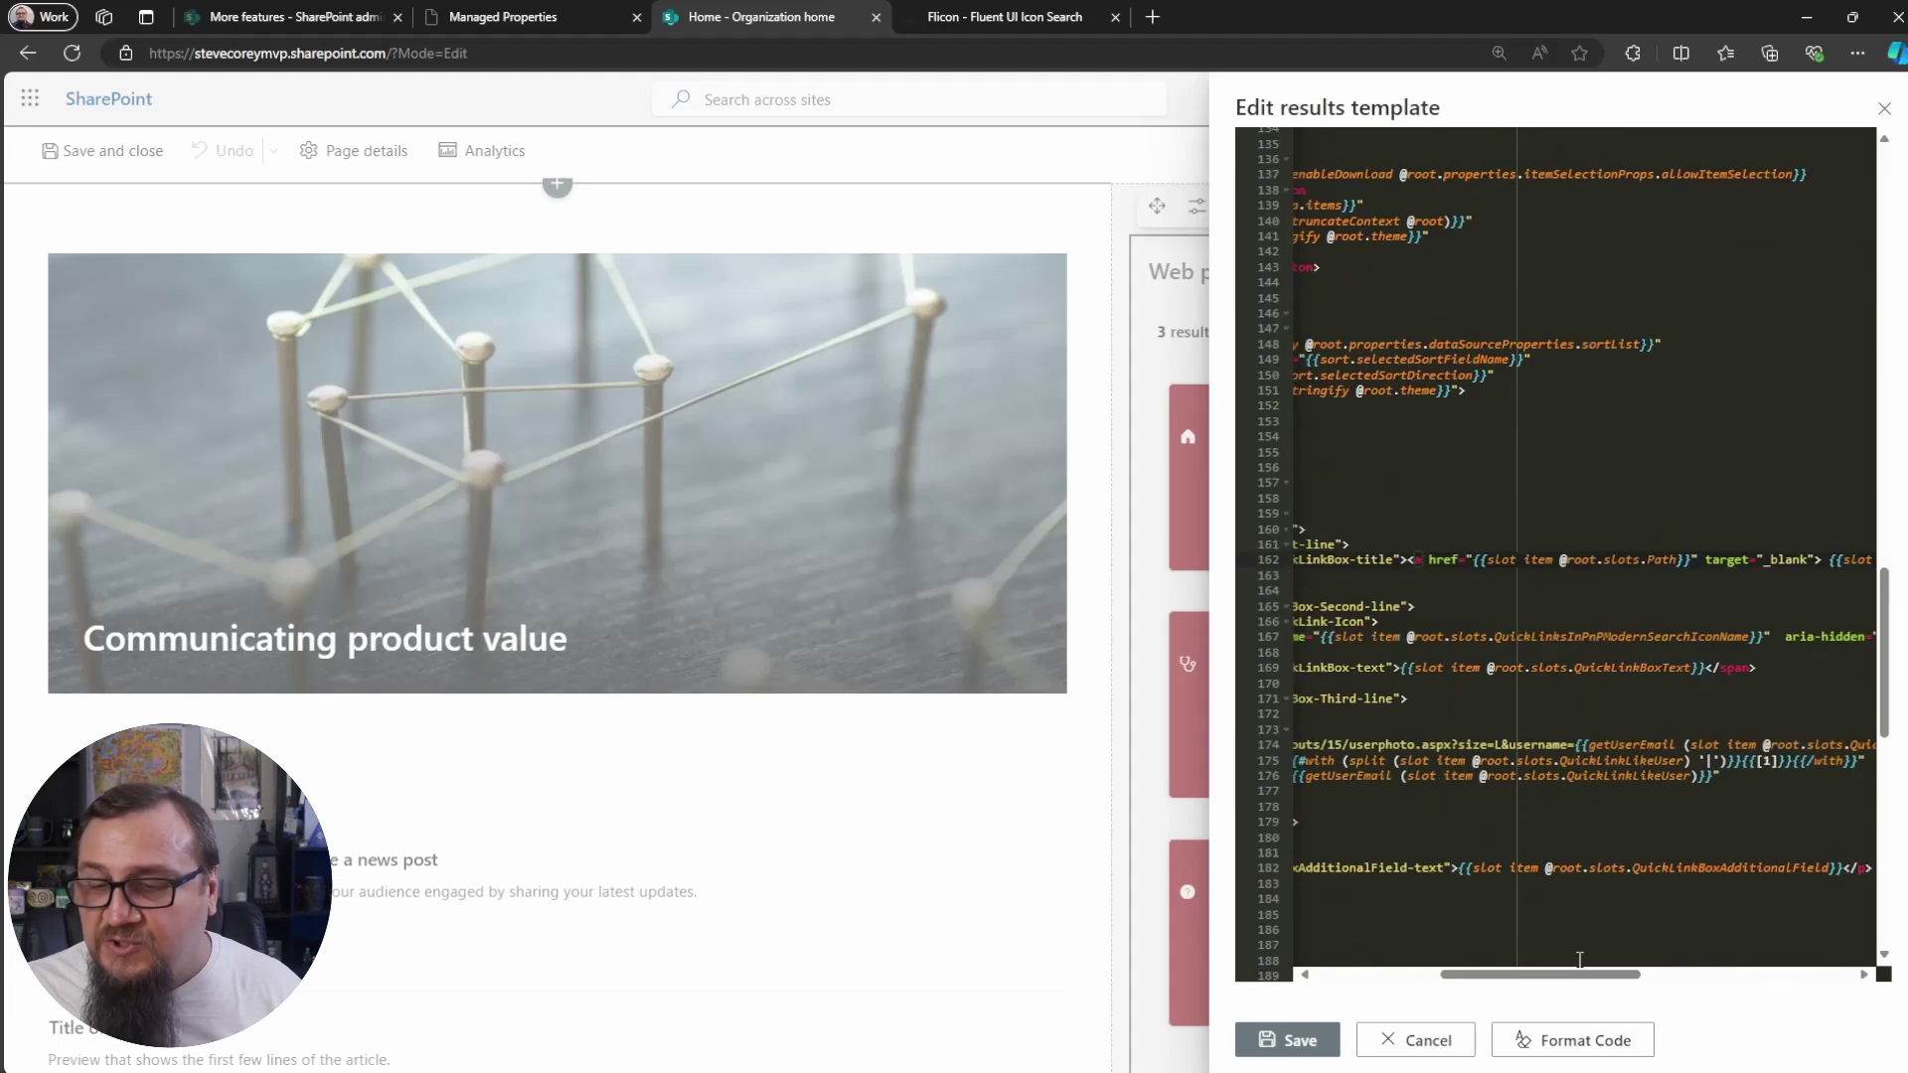
pyautogui.moveTo(1588, 977)
pyautogui.mouseDown()
pyautogui.moveTo(1531, 979)
pyautogui.moveTo(1613, 982)
pyautogui.mouseUp()
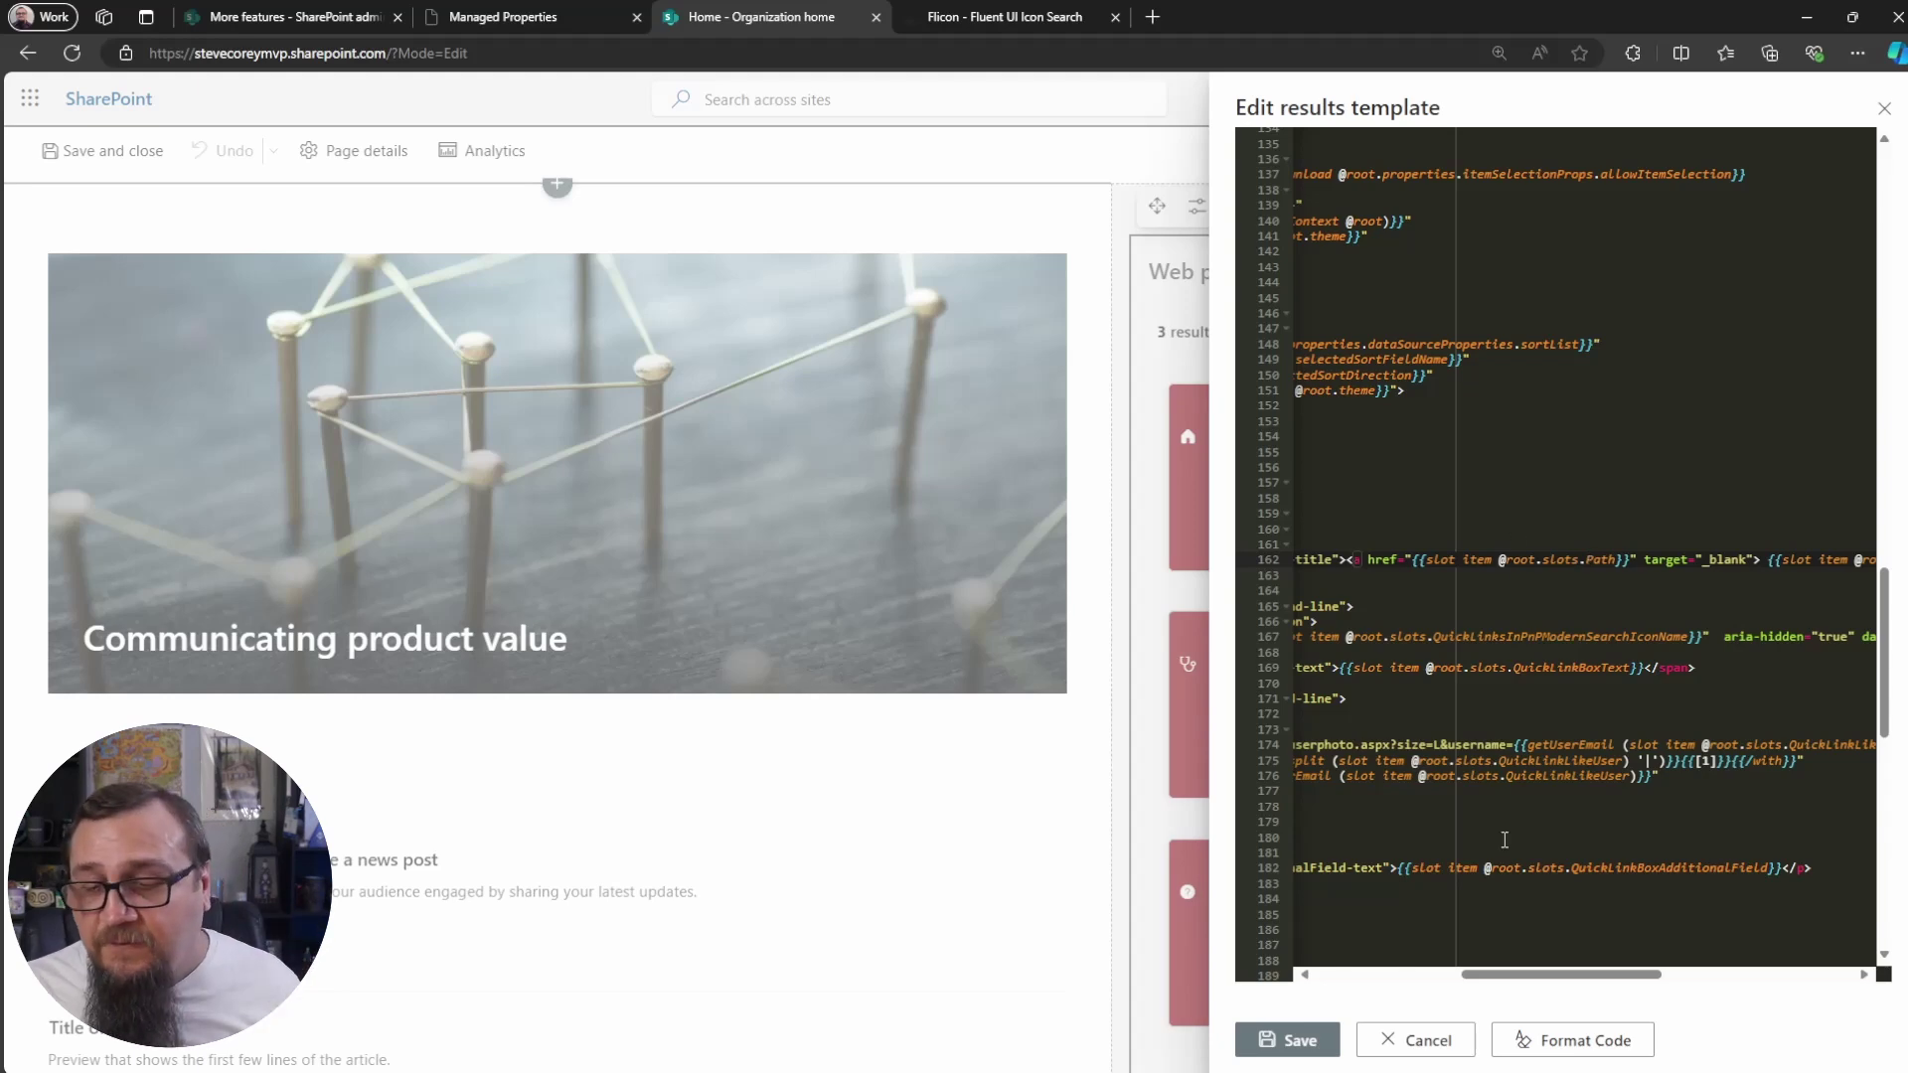
pyautogui.click(1419, 1040)
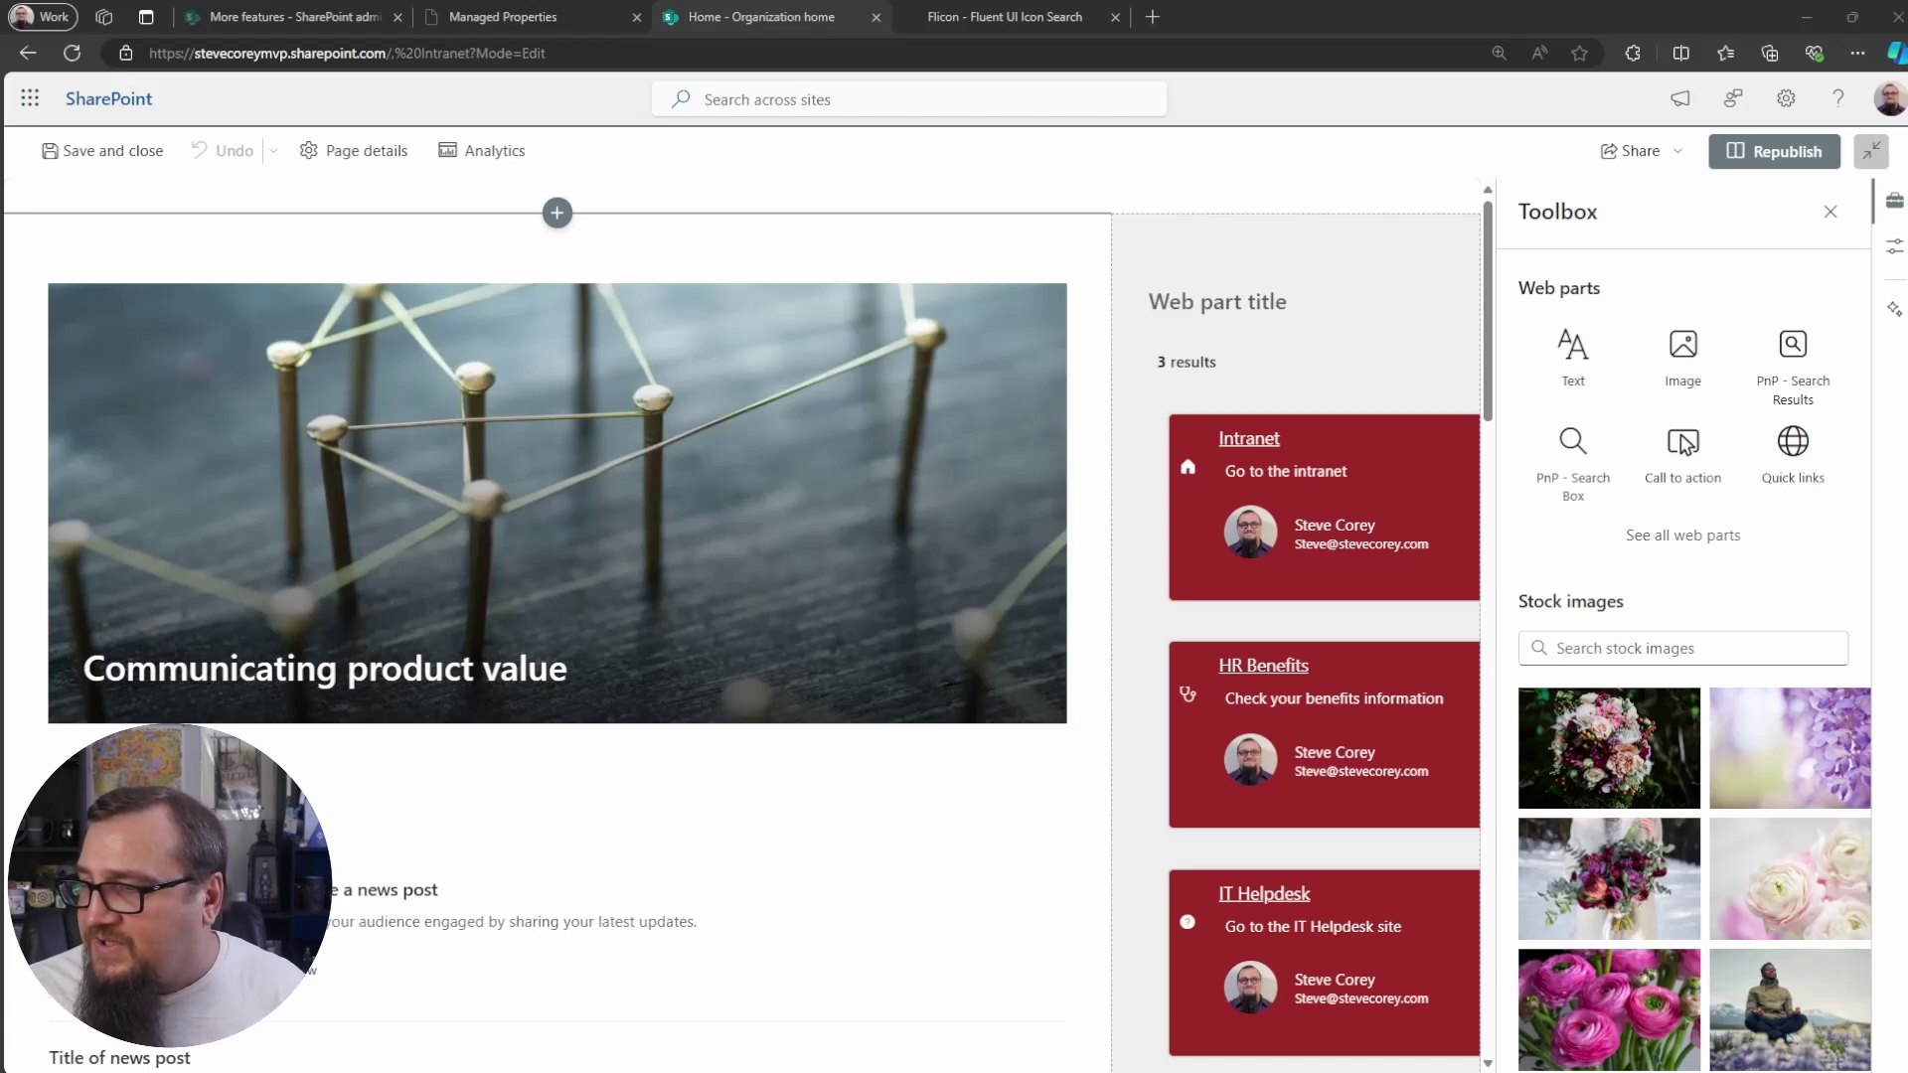
# Open the PnP Search Results web part's custom results template from its layout settings.
pyautogui.click(1266, 305)
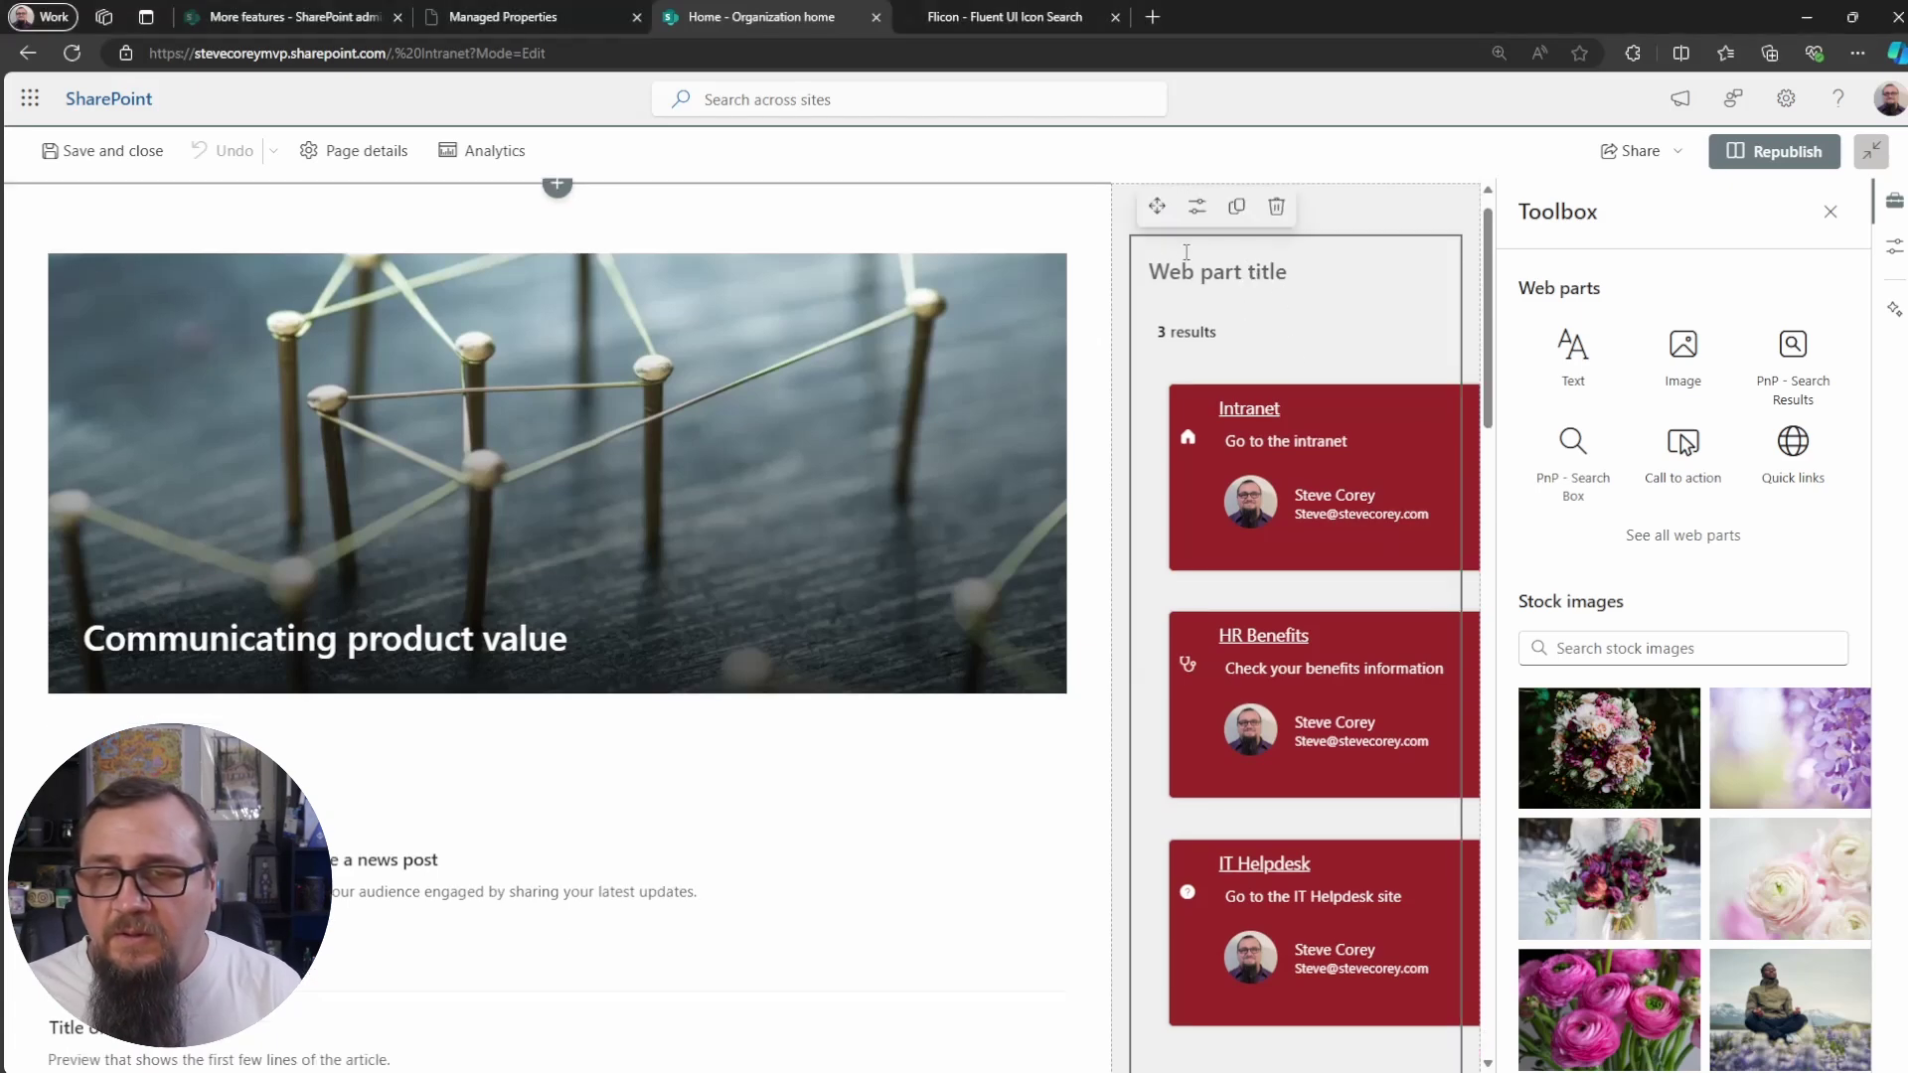
pyautogui.click(1205, 211)
pyautogui.scroll(-8, 1714, 794)
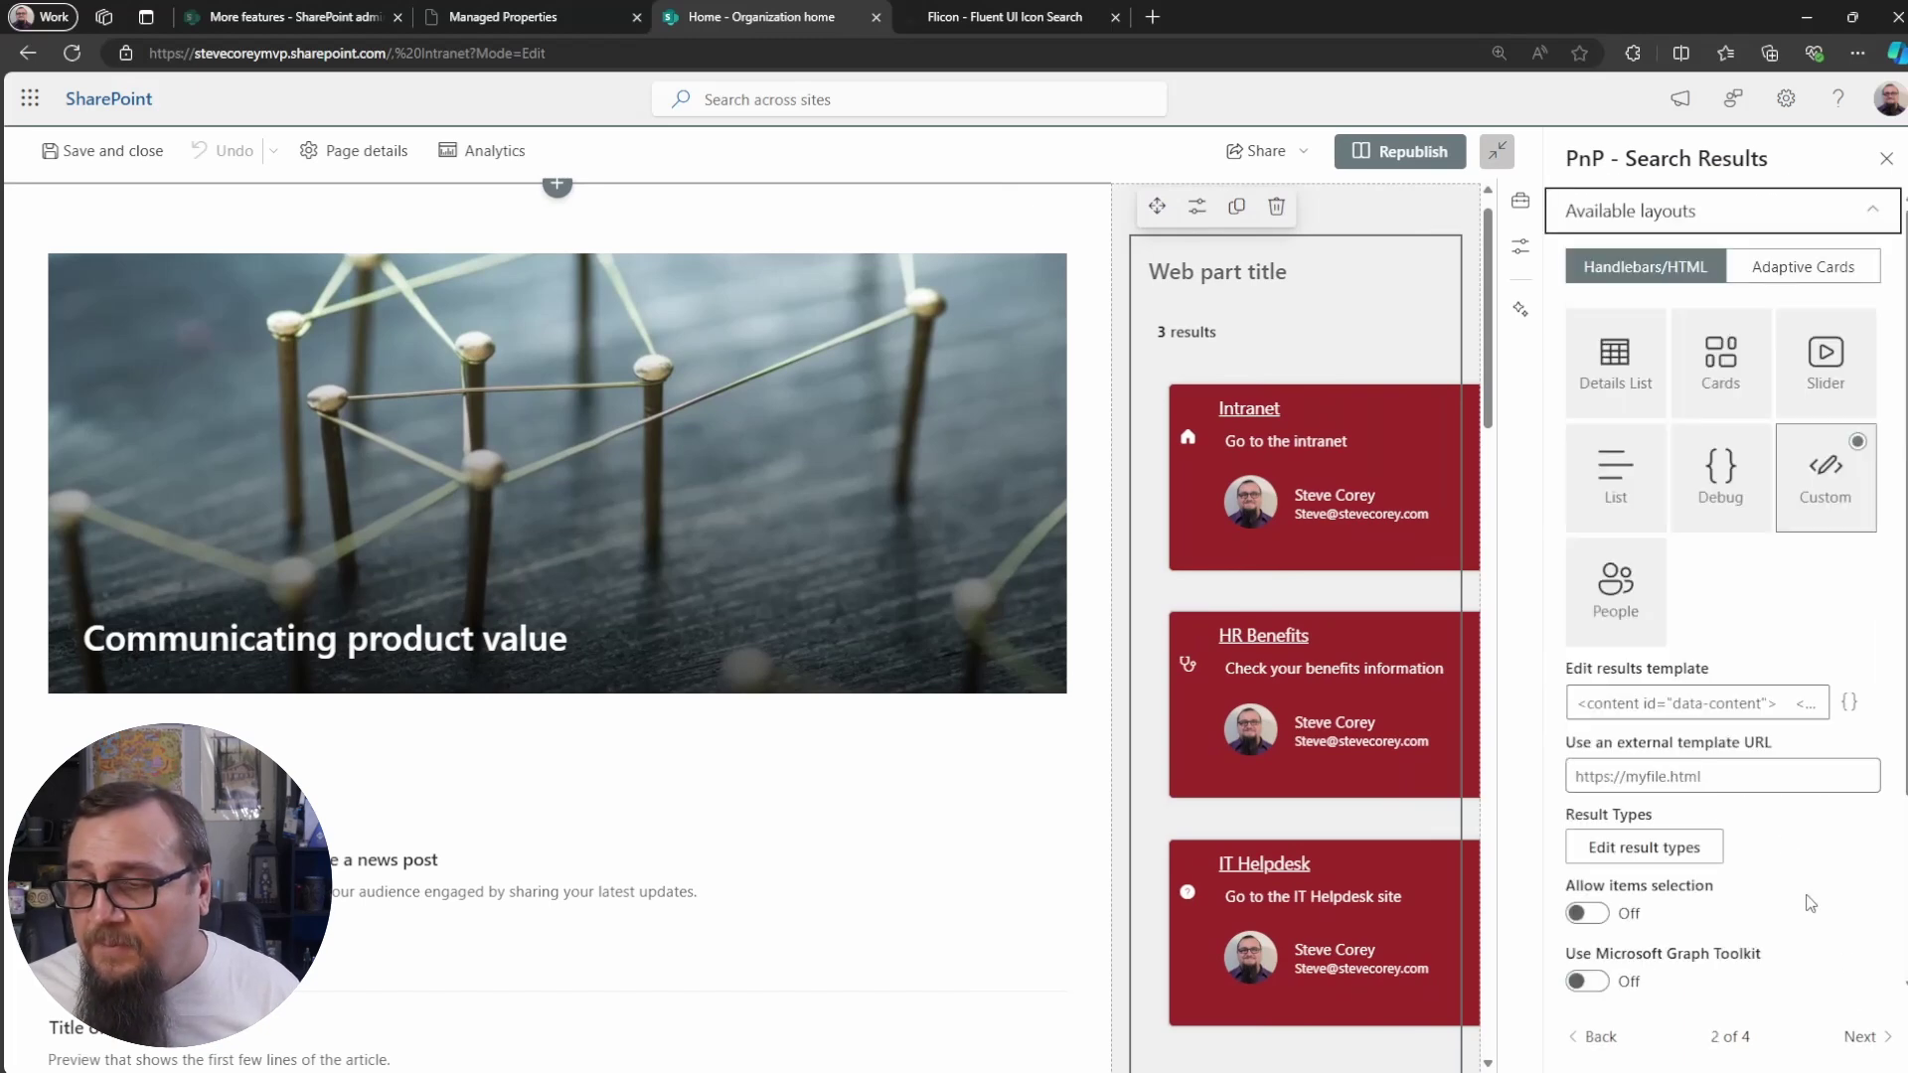
pyautogui.click(1670, 686)
pyautogui.scroll(-10, 1669, 687)
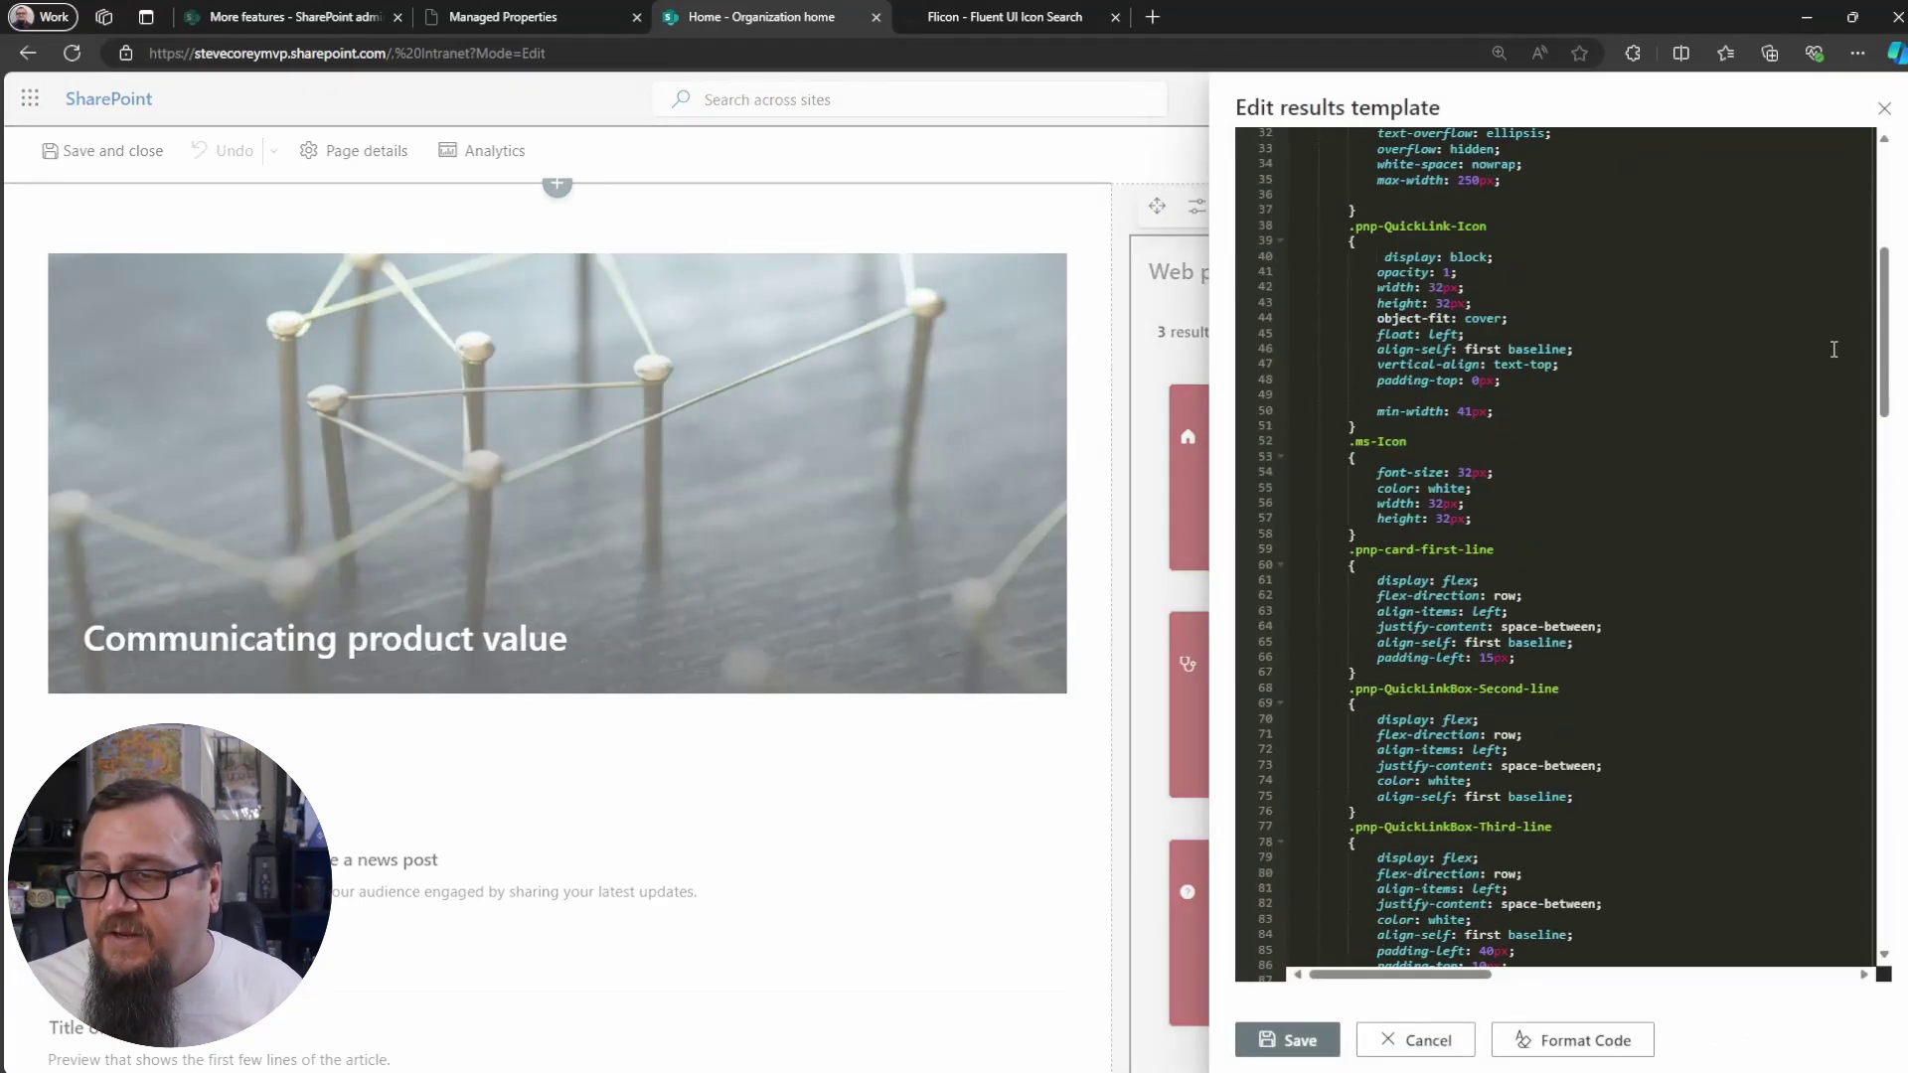
pyautogui.moveTo(1884, 334); pyautogui.dragTo(1879, 633)
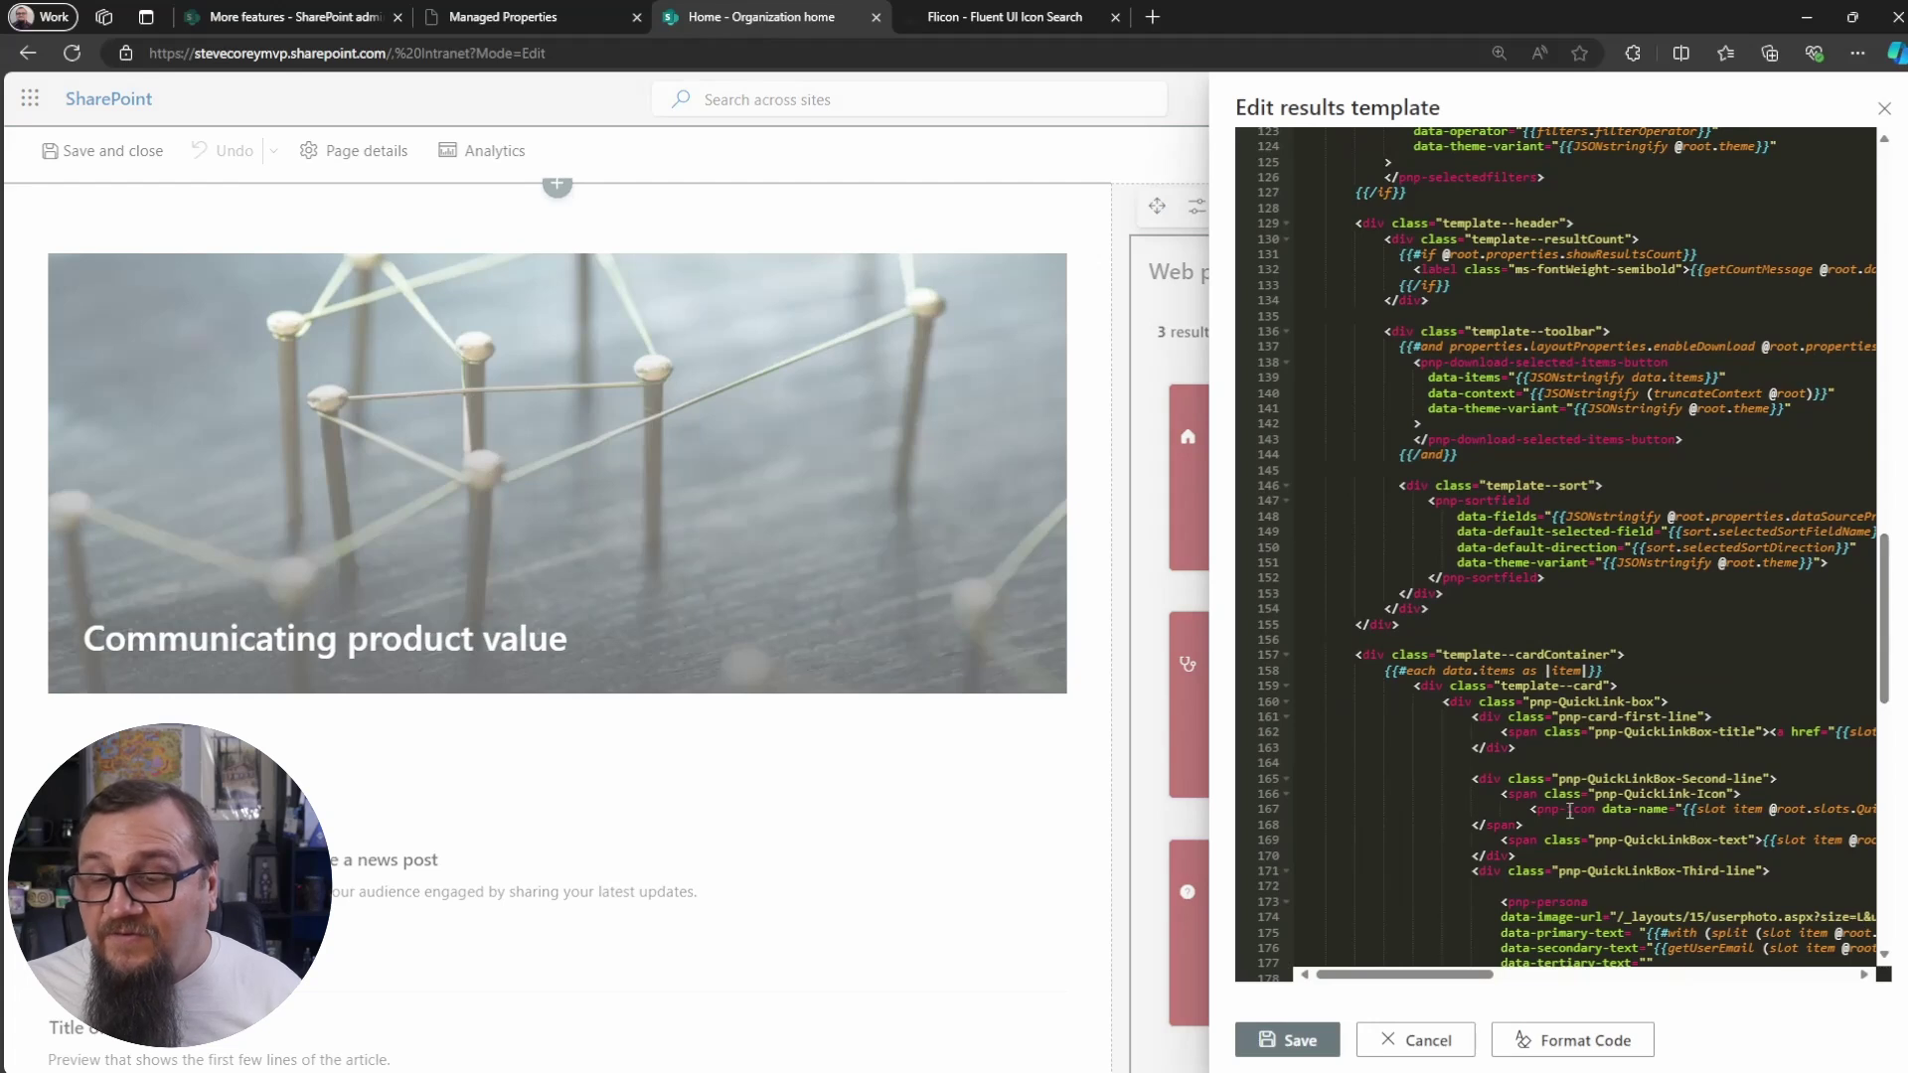
pyautogui.moveTo(1459, 984); pyautogui.dragTo(1597, 990)
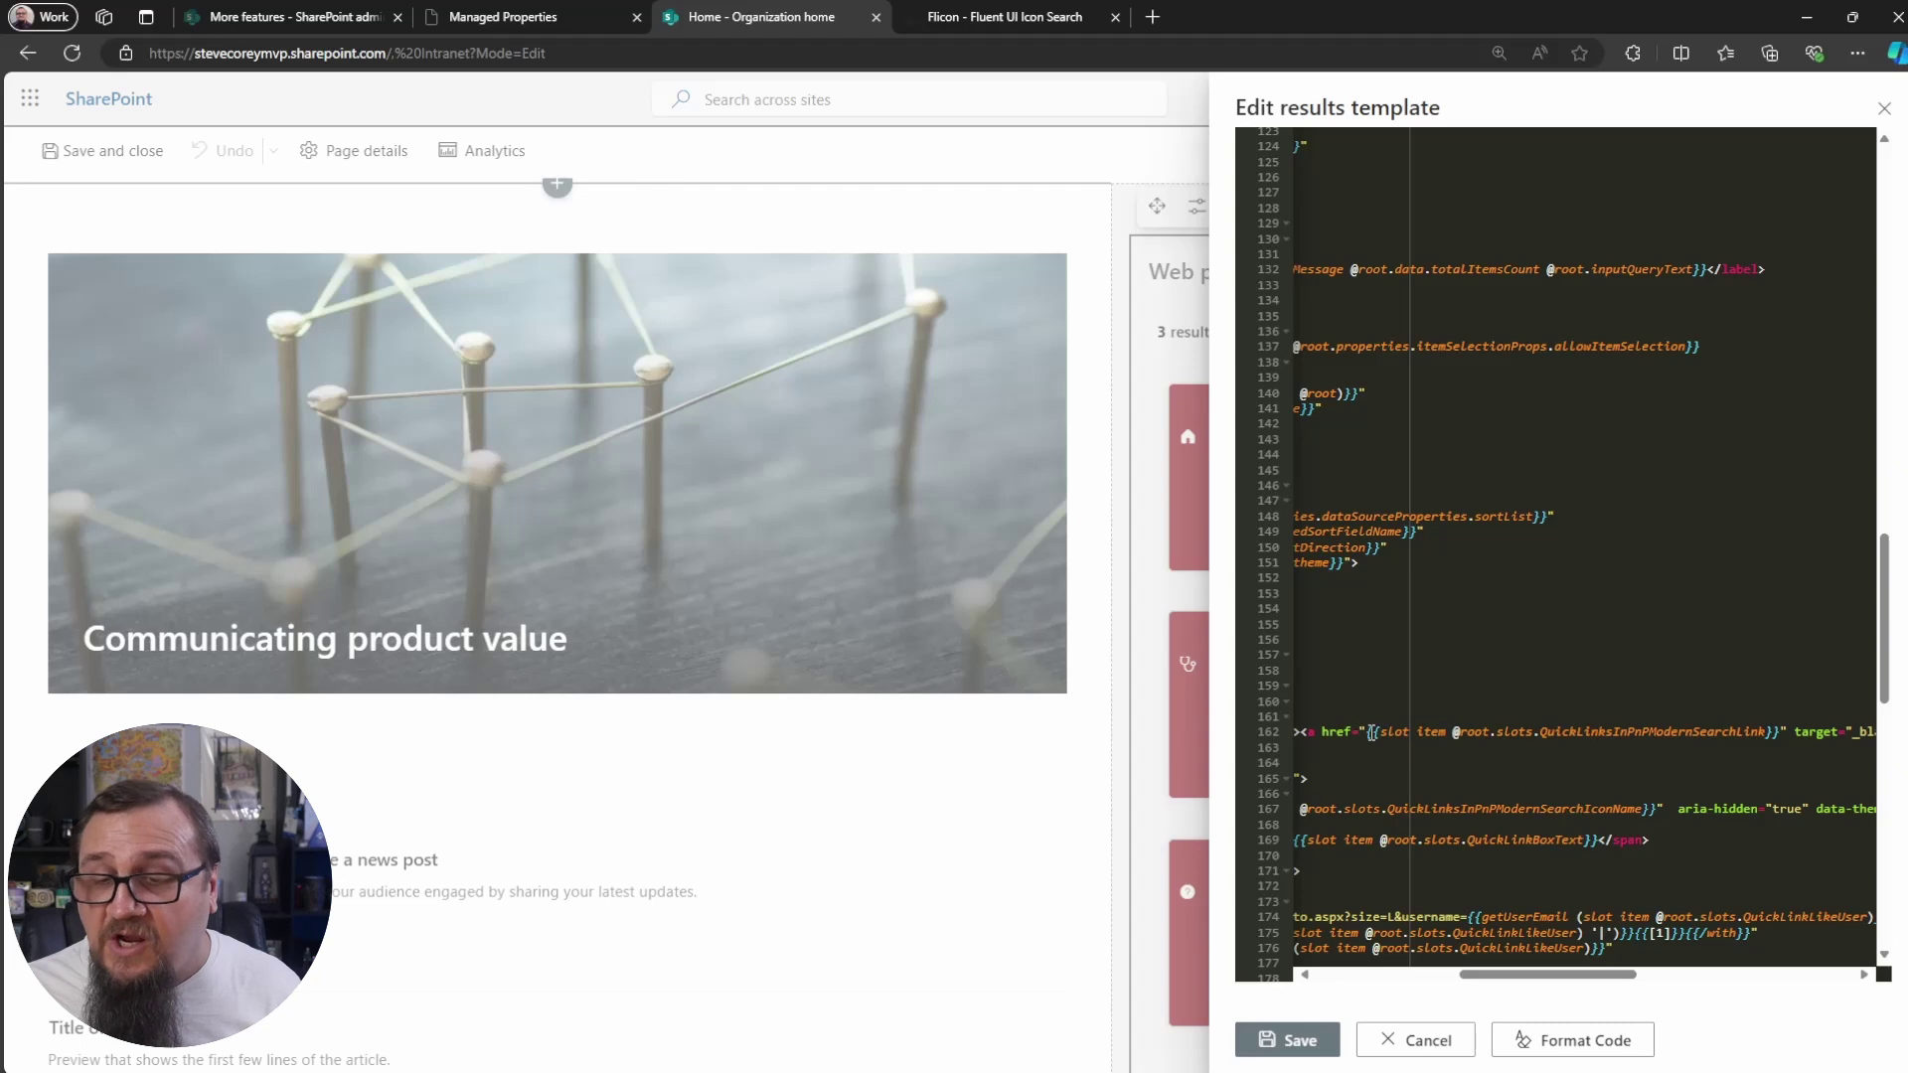
pyautogui.moveTo(1373, 732); pyautogui.dragTo(1857, 733)
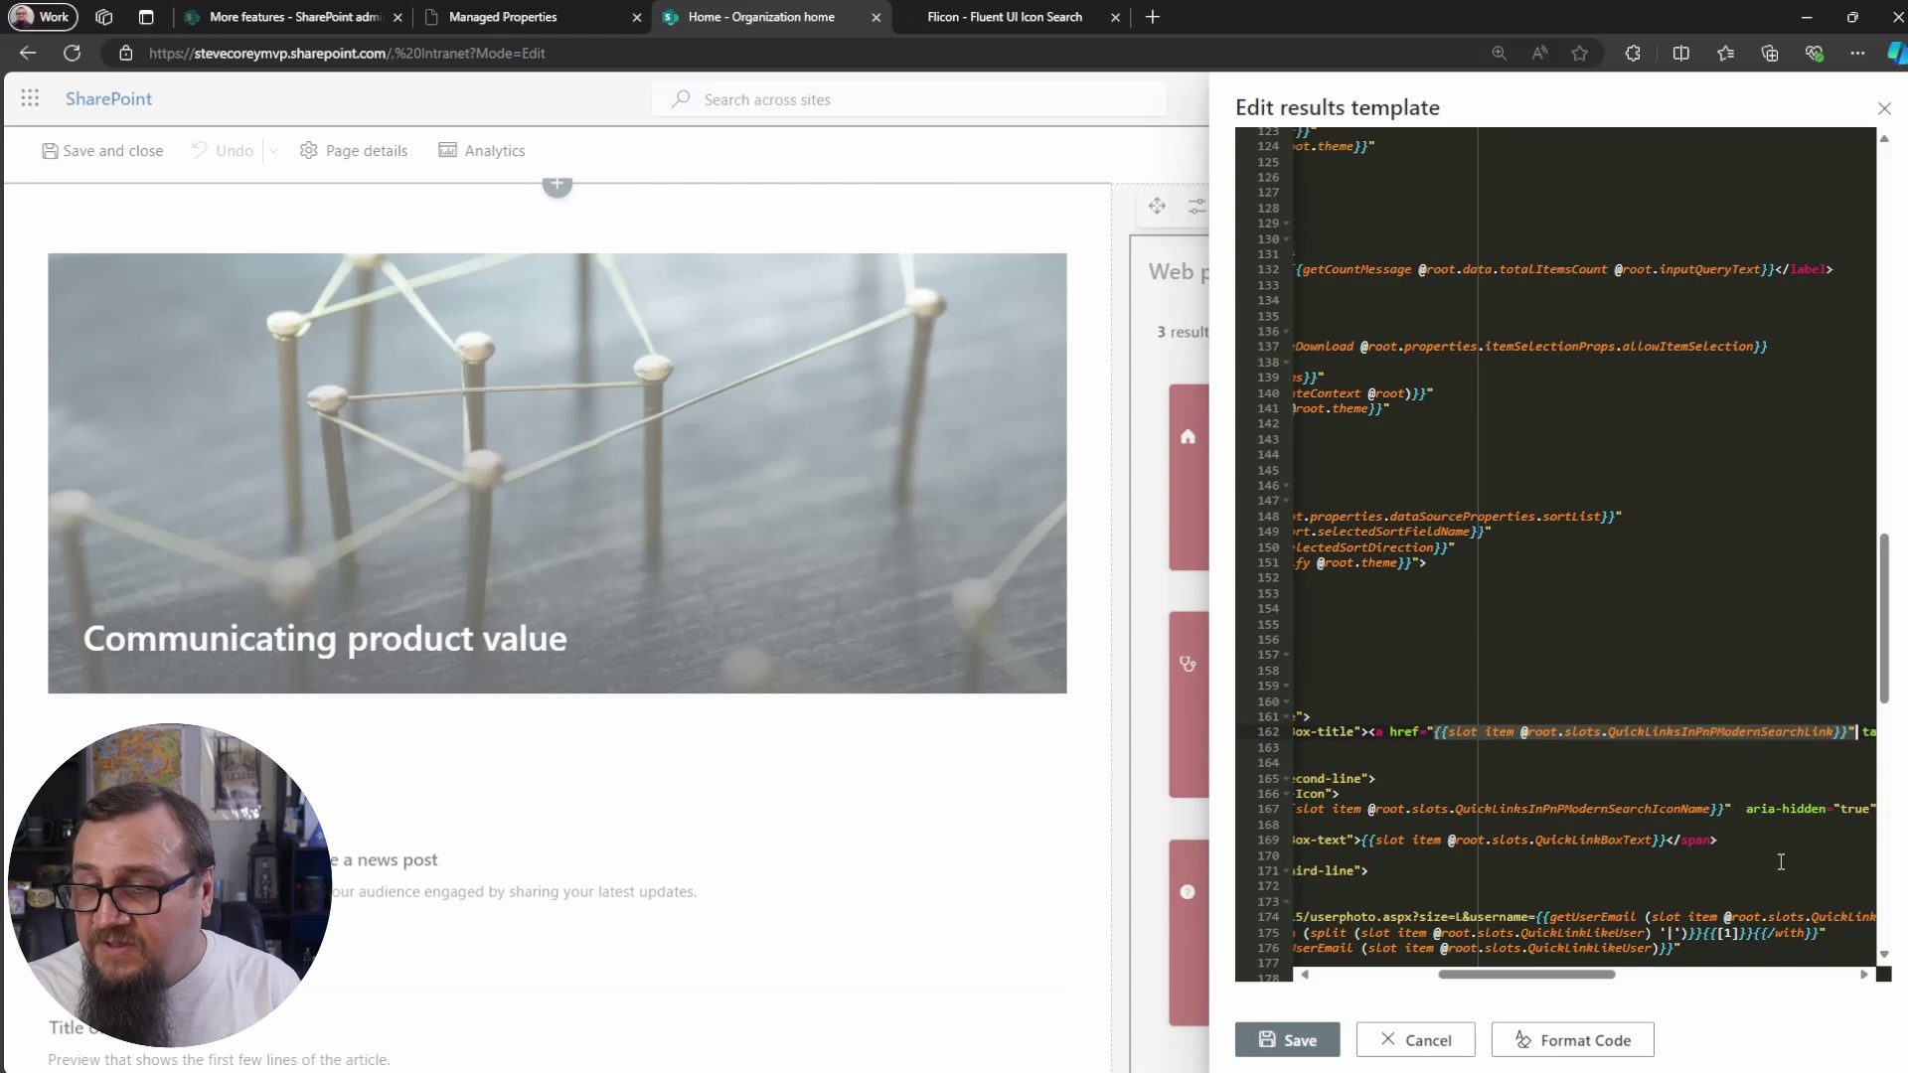
pyautogui.hotkey('shift', 'Left')
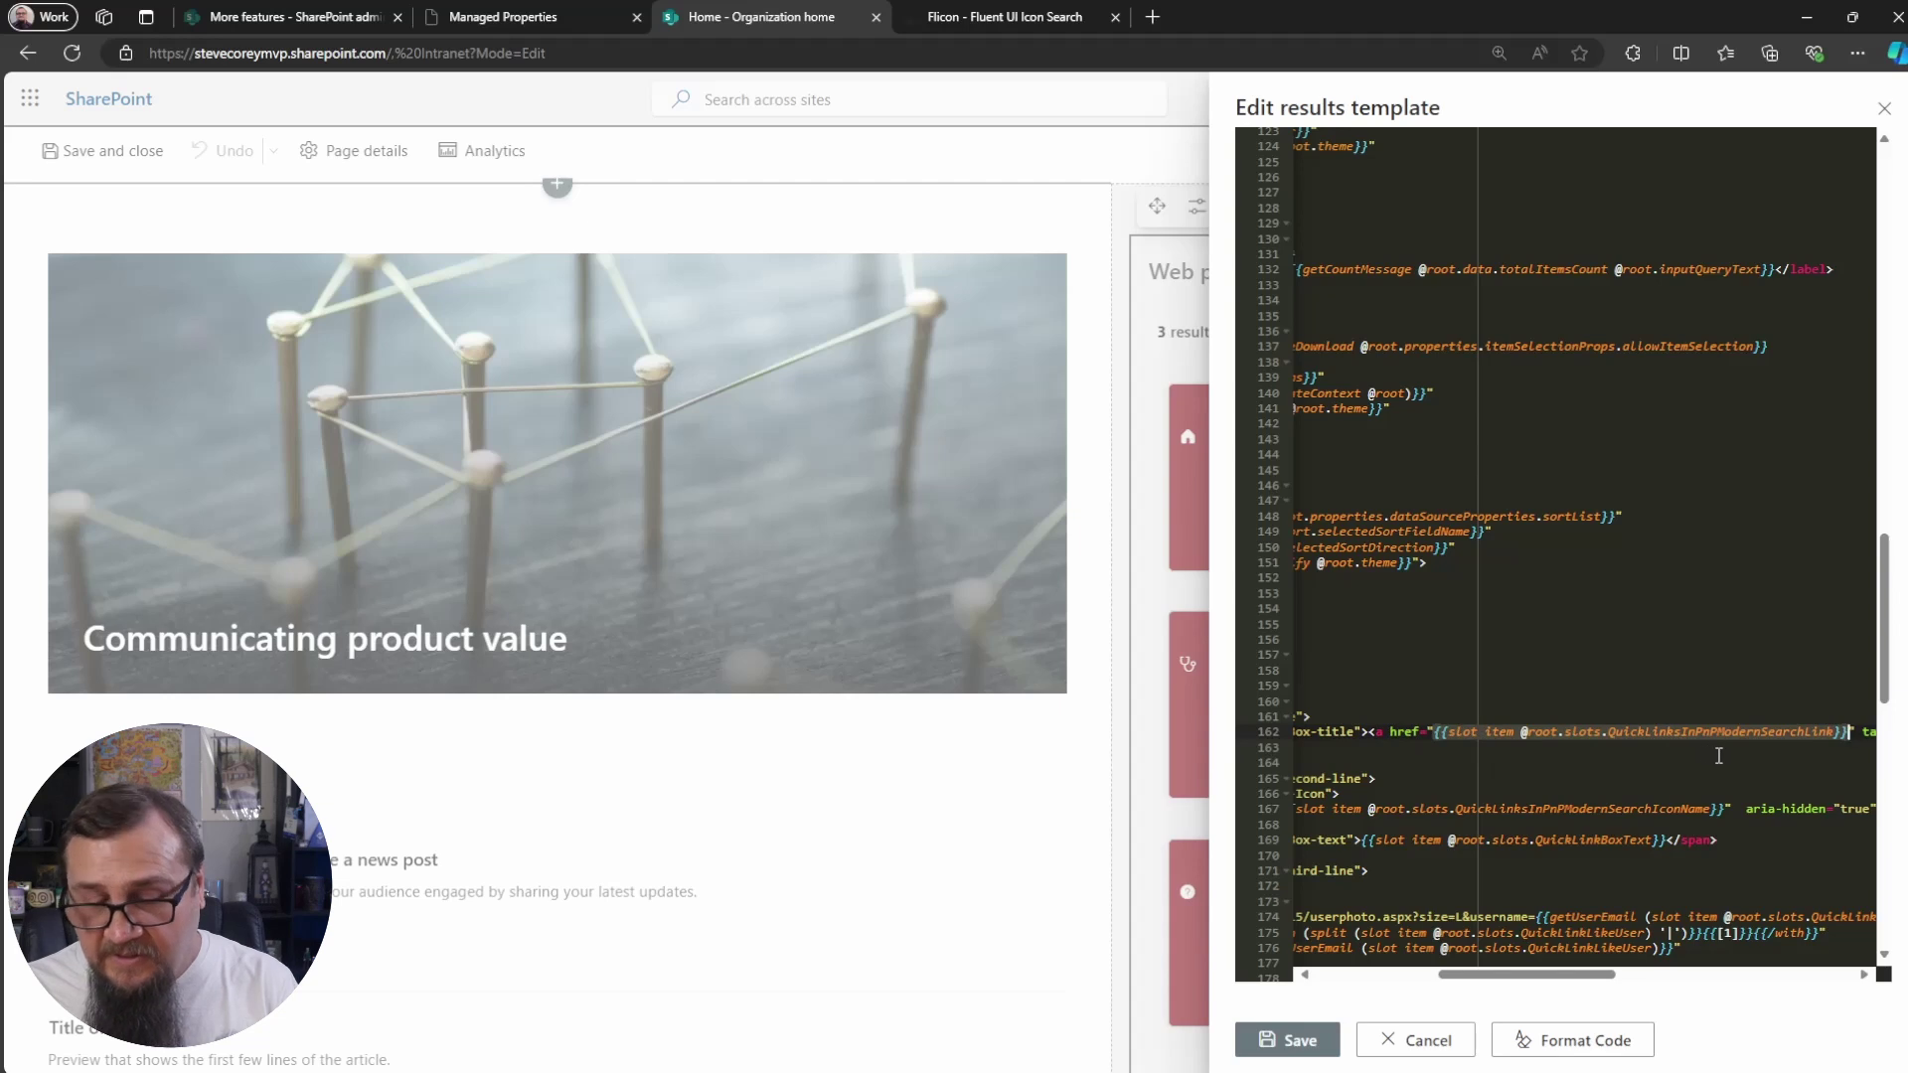
pyautogui.write("{{#with (split (slot item @root.slots.QuickLinksInPnPModernSearchLink) ',')}}{{[1]}}{{/with}}")
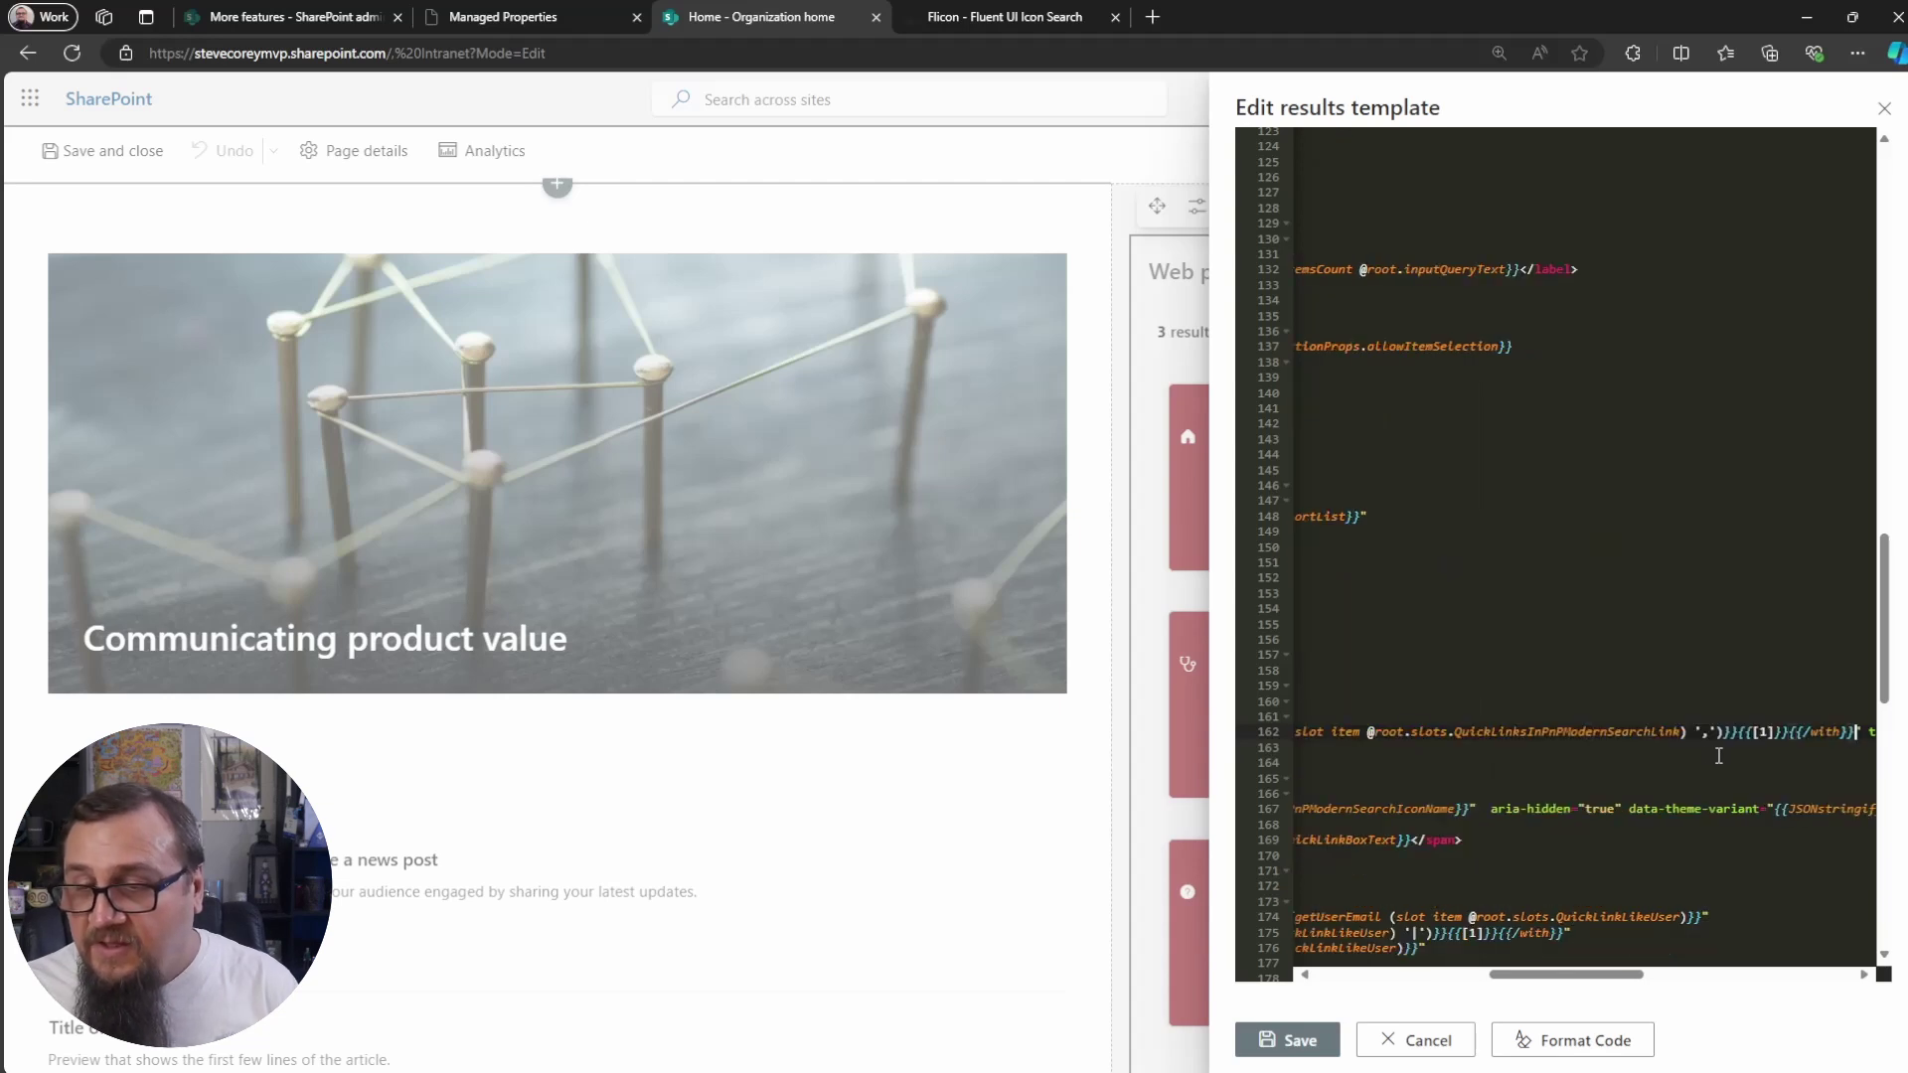
pyautogui.click(1768, 732)
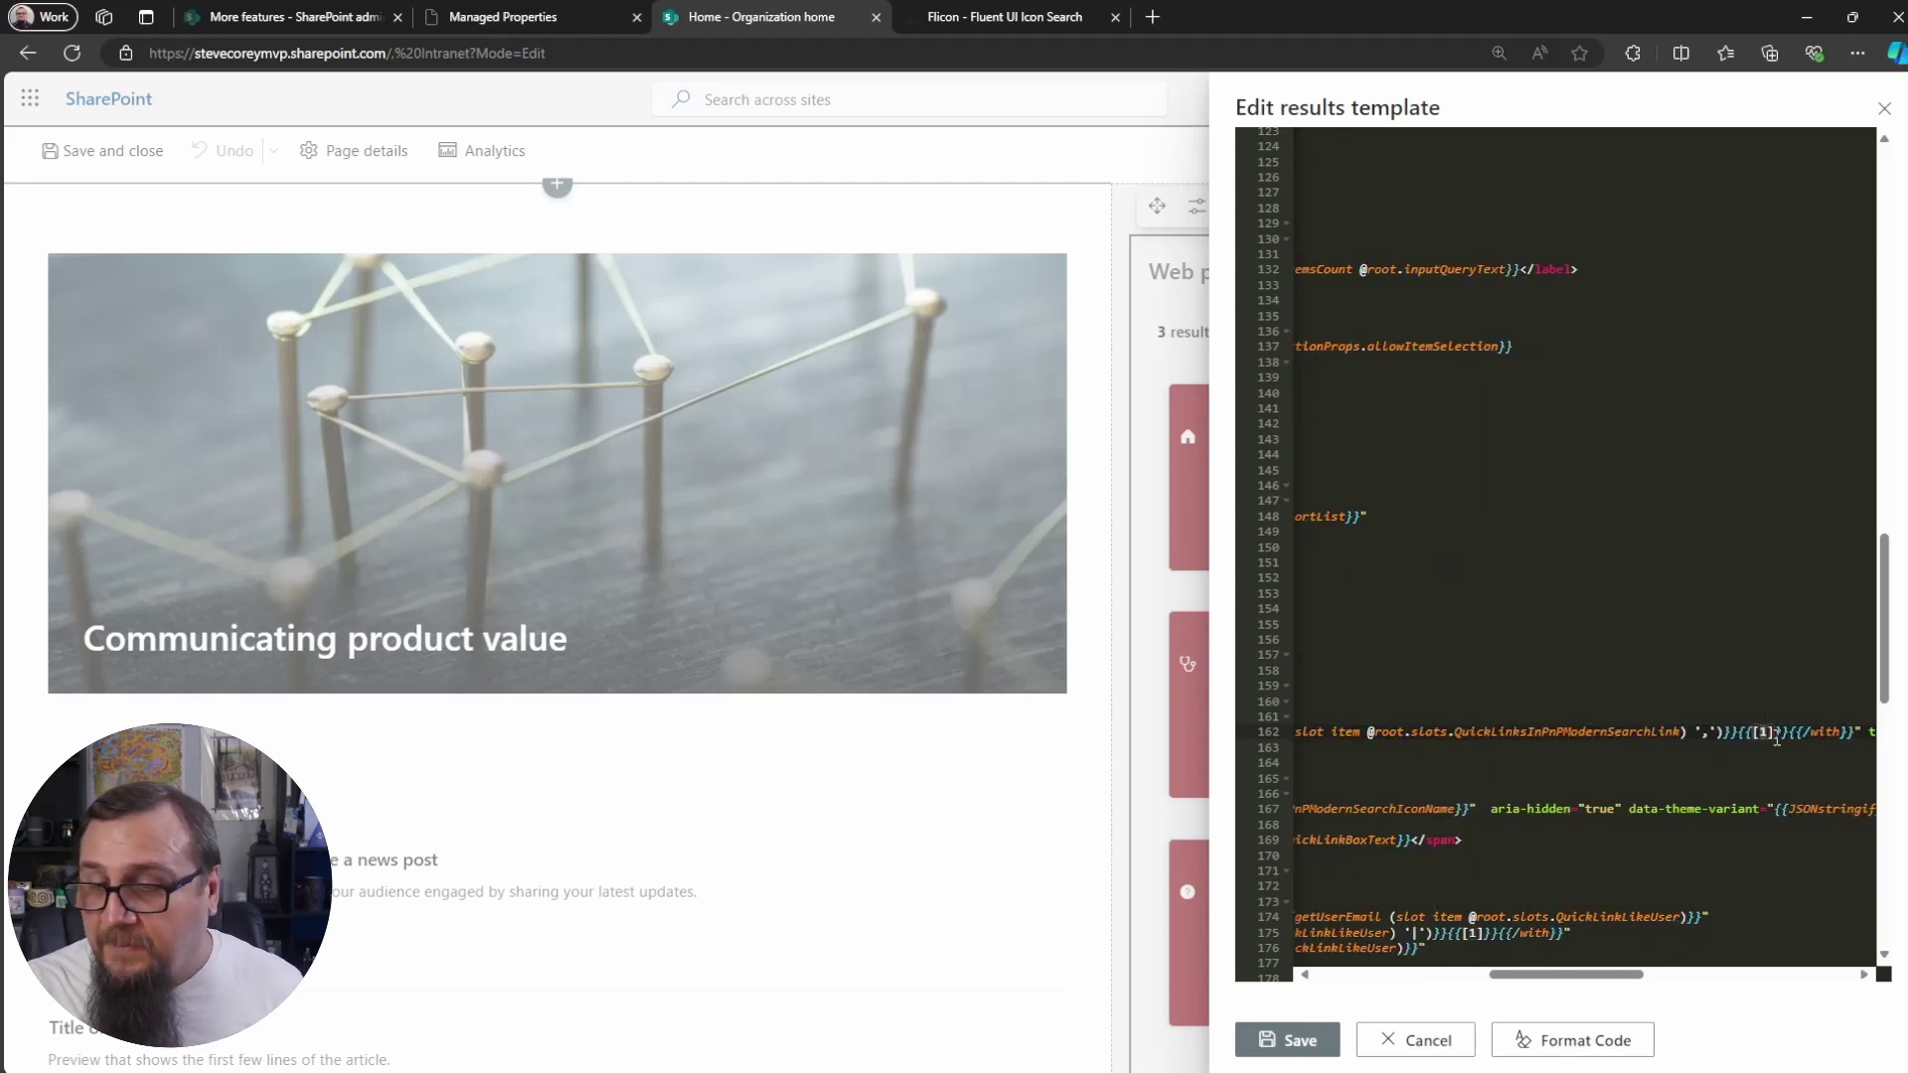
pyautogui.press('BackSpace')
pyautogui.write('0')
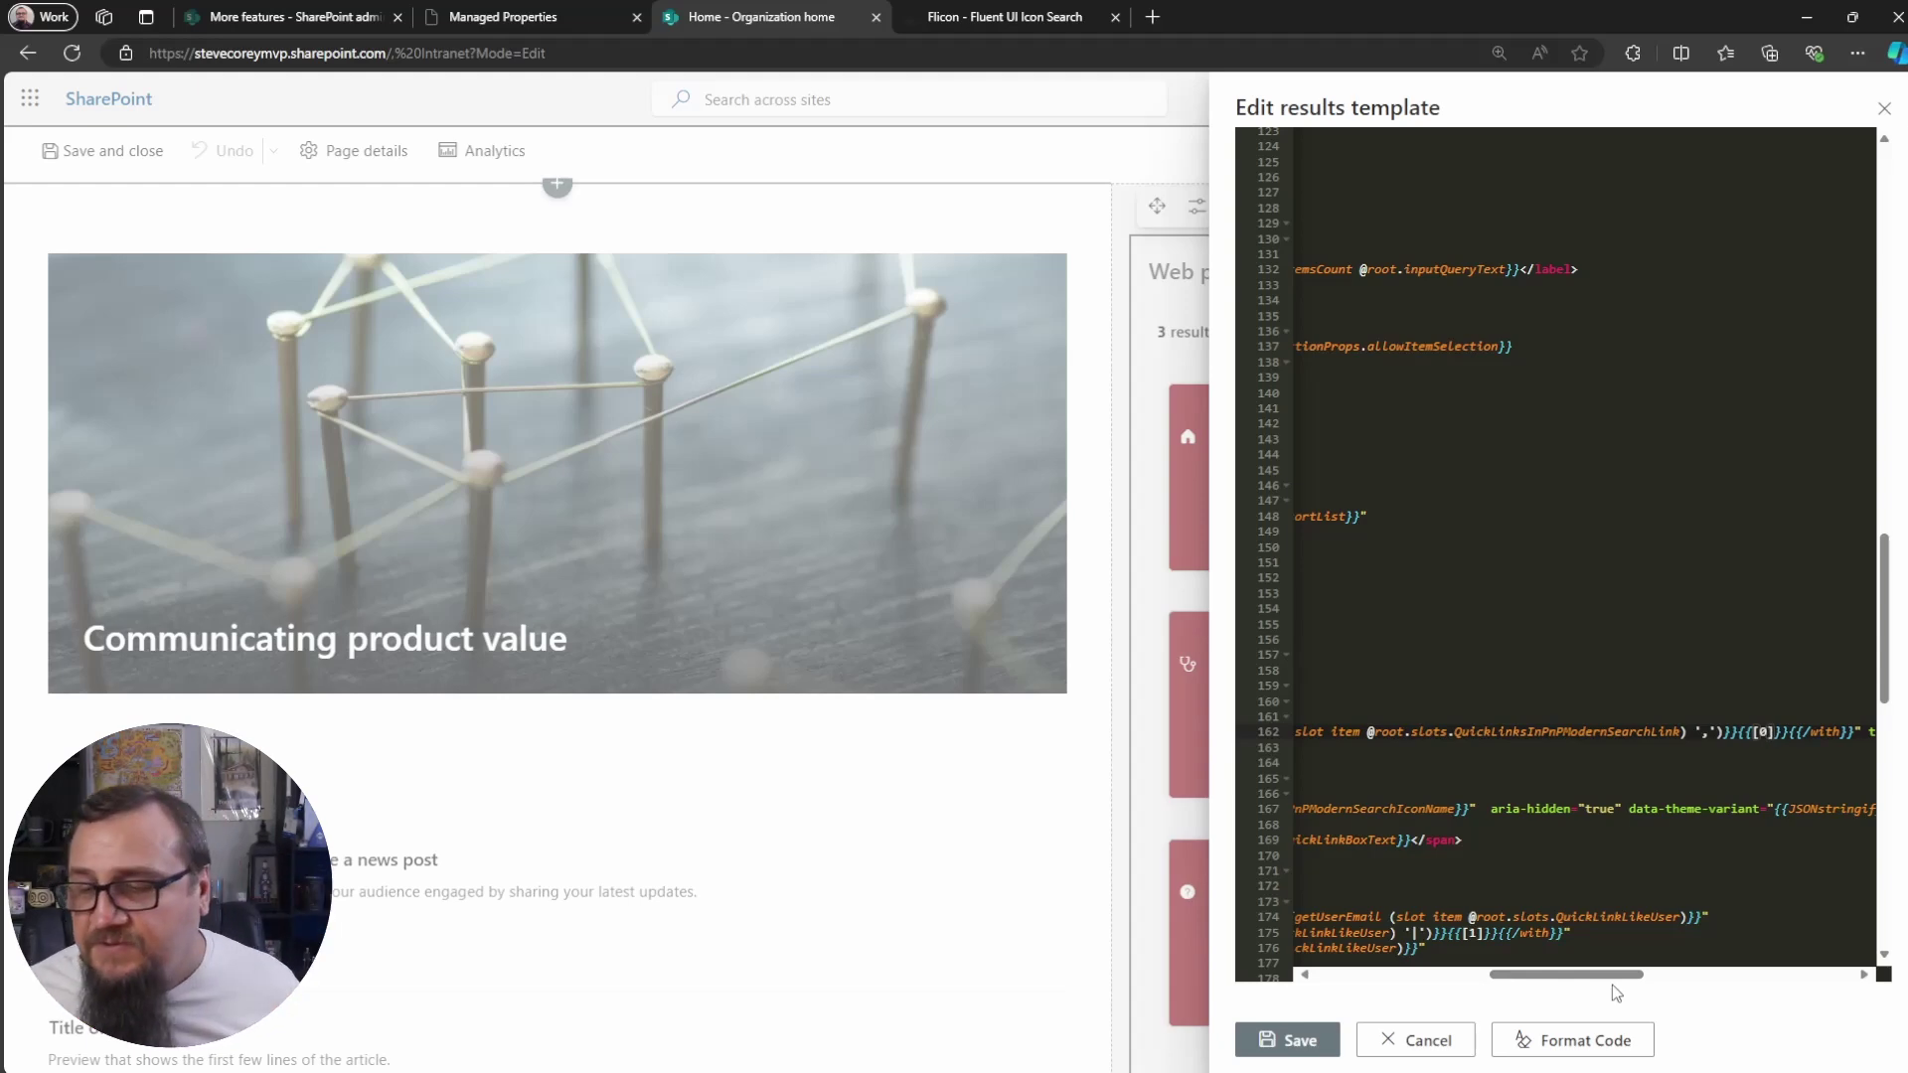
# Save the template, save and close the page, and test the HR Benefits quick link, closing the page it opens.
pyautogui.click(1314, 1039)
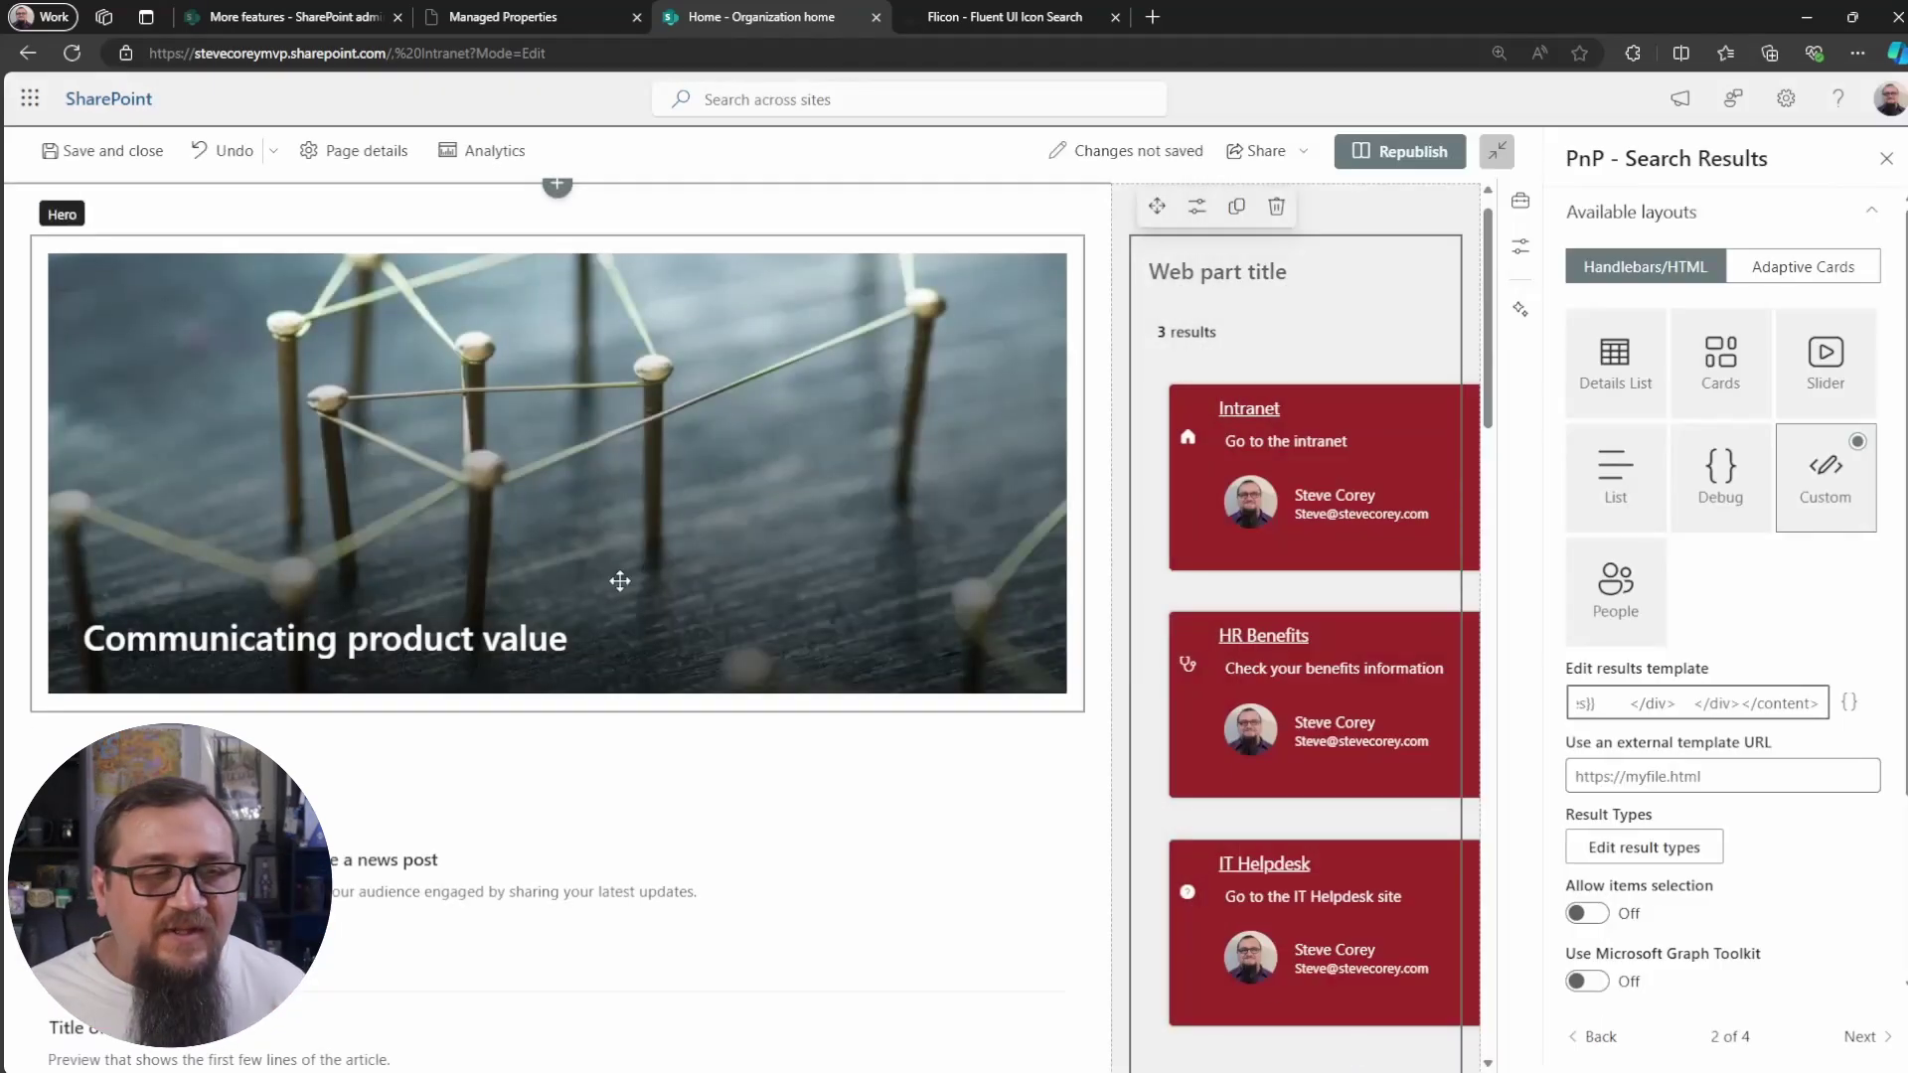
pyautogui.click(96, 151)
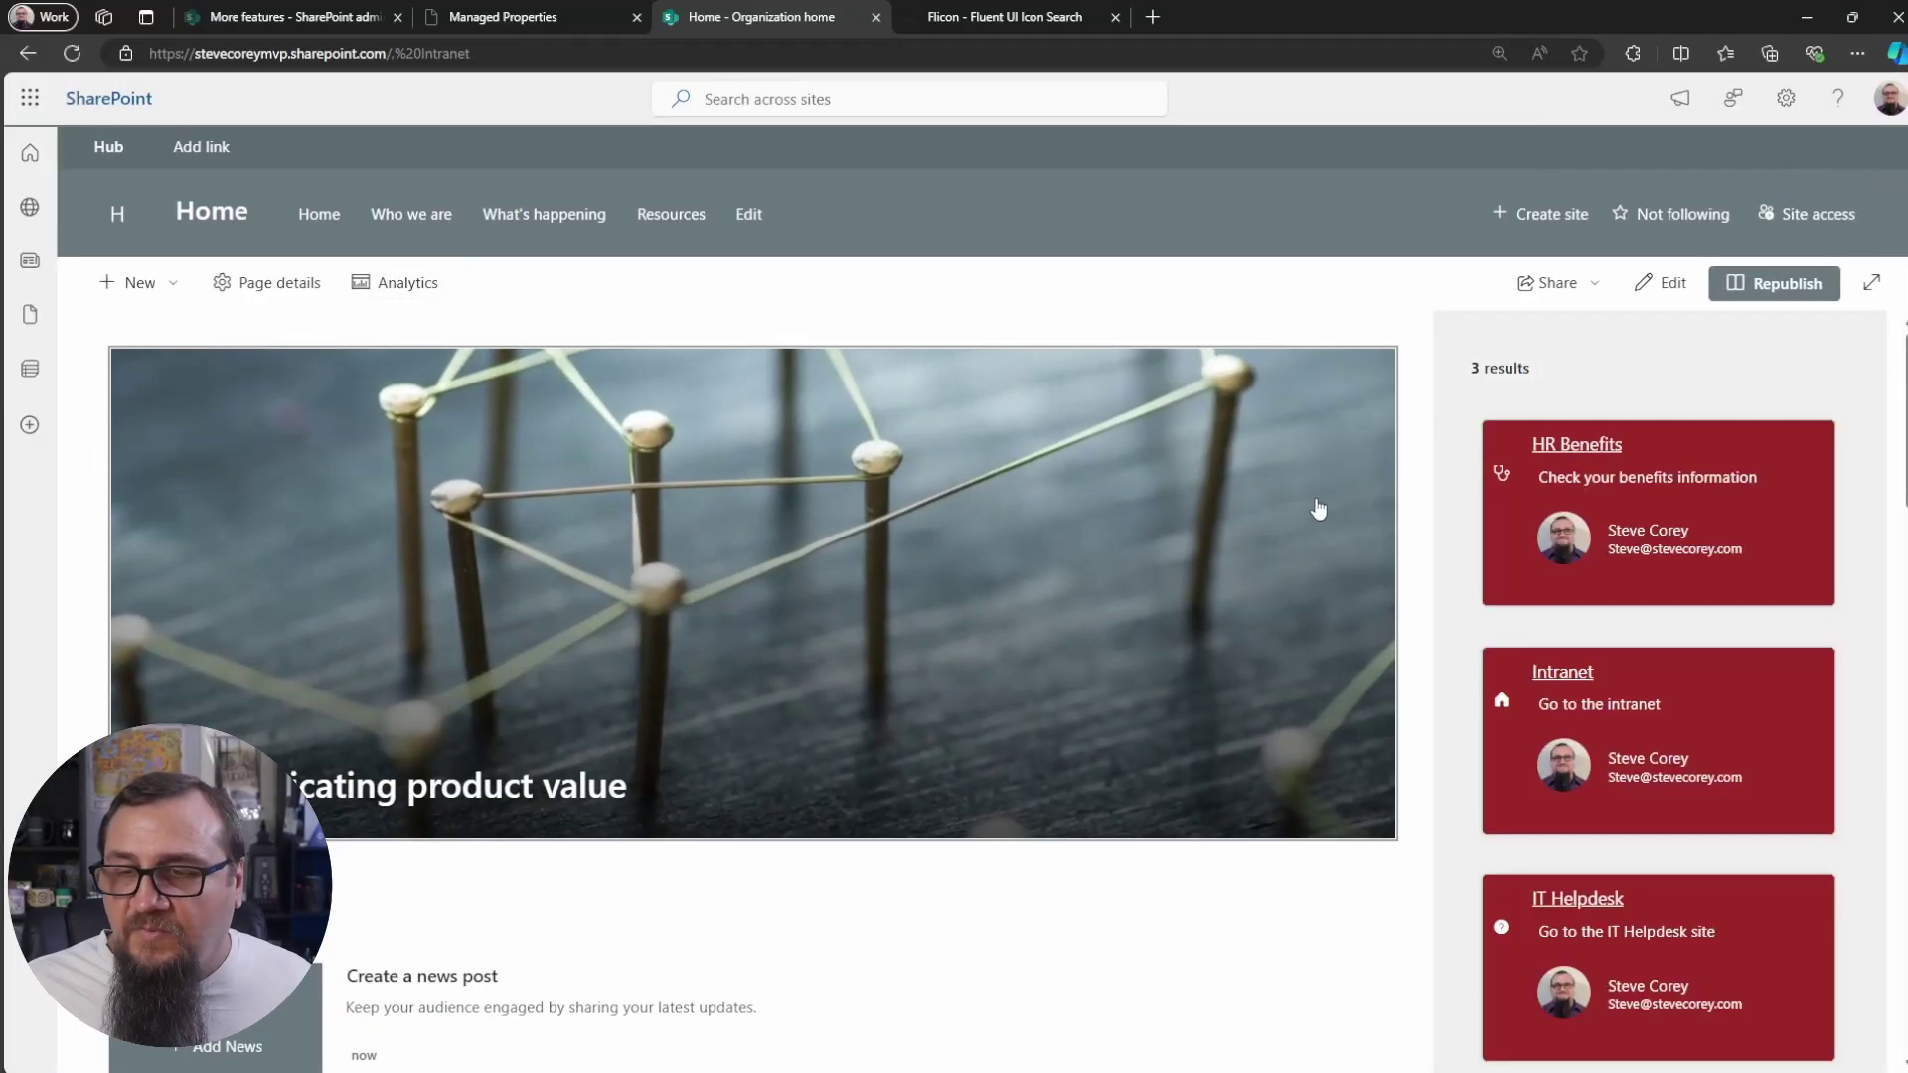
pyautogui.click(1566, 453)
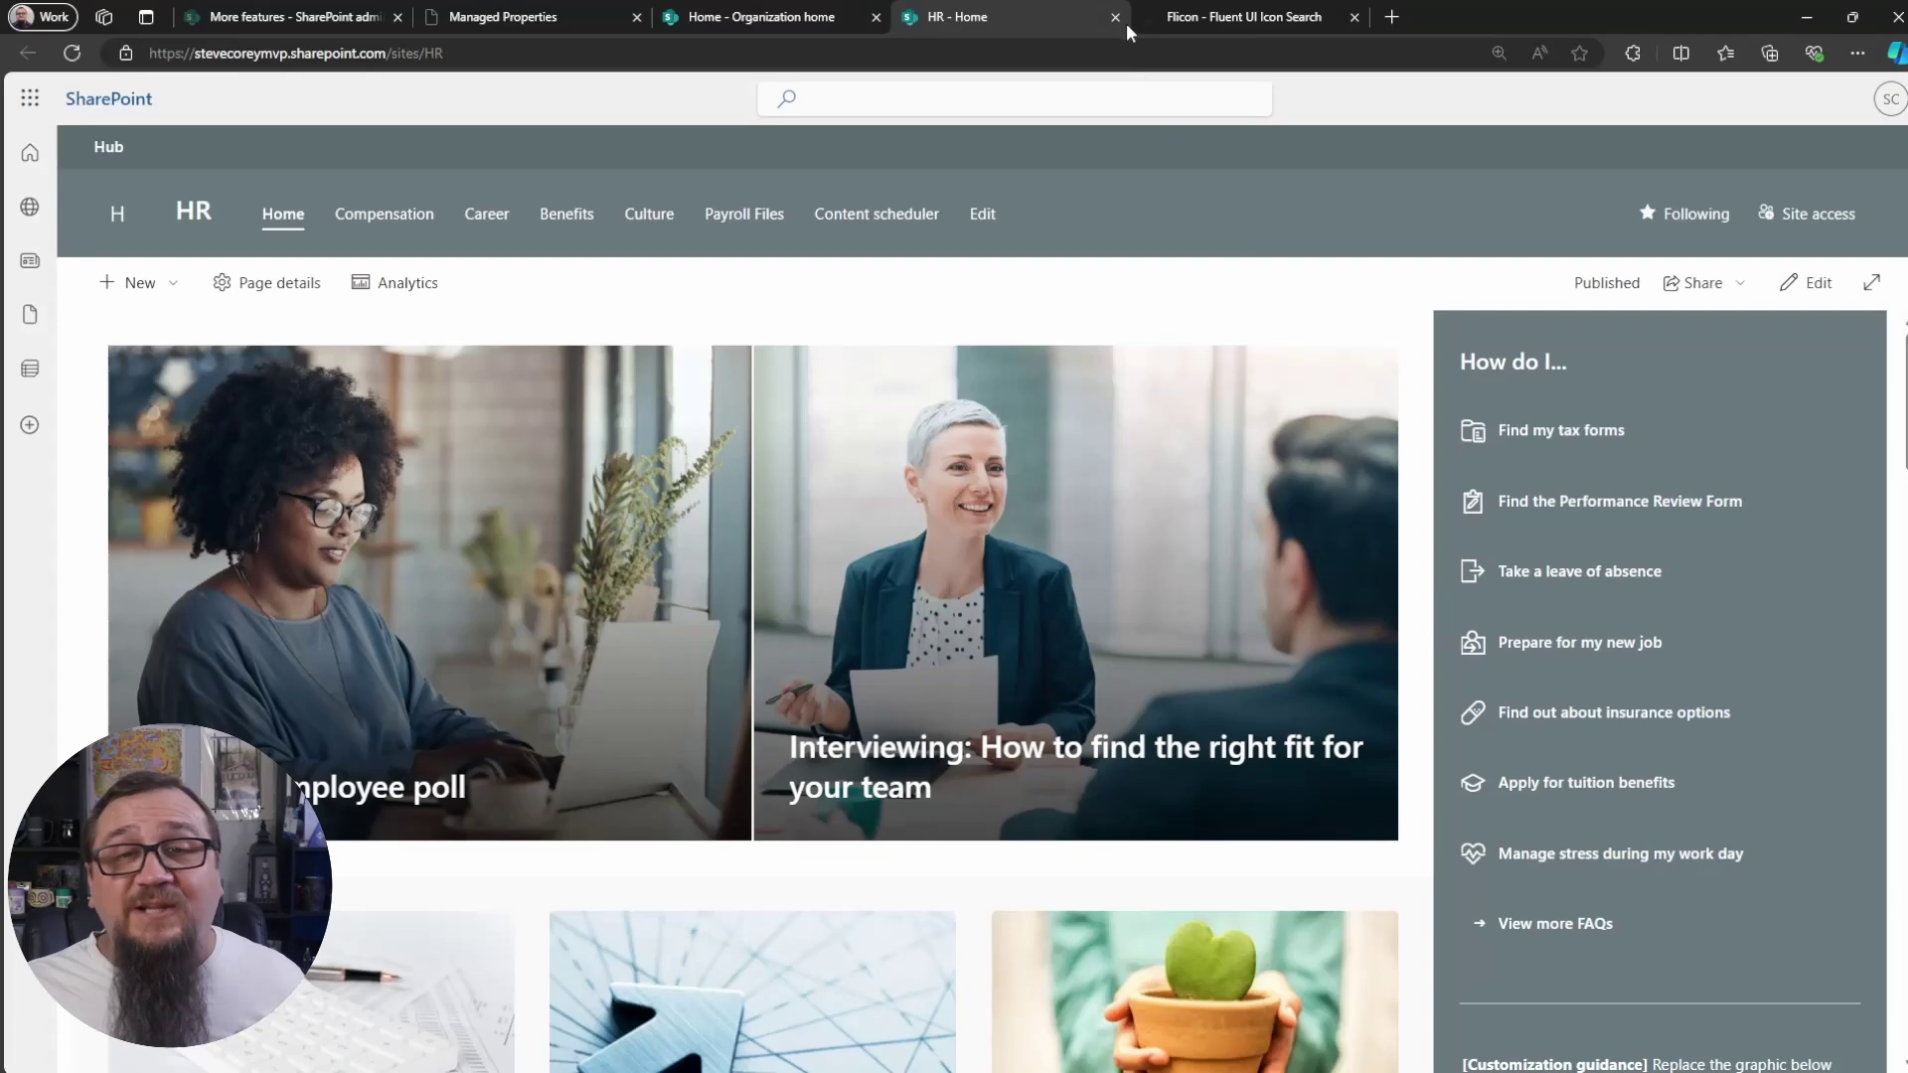
pyautogui.click(1117, 18)
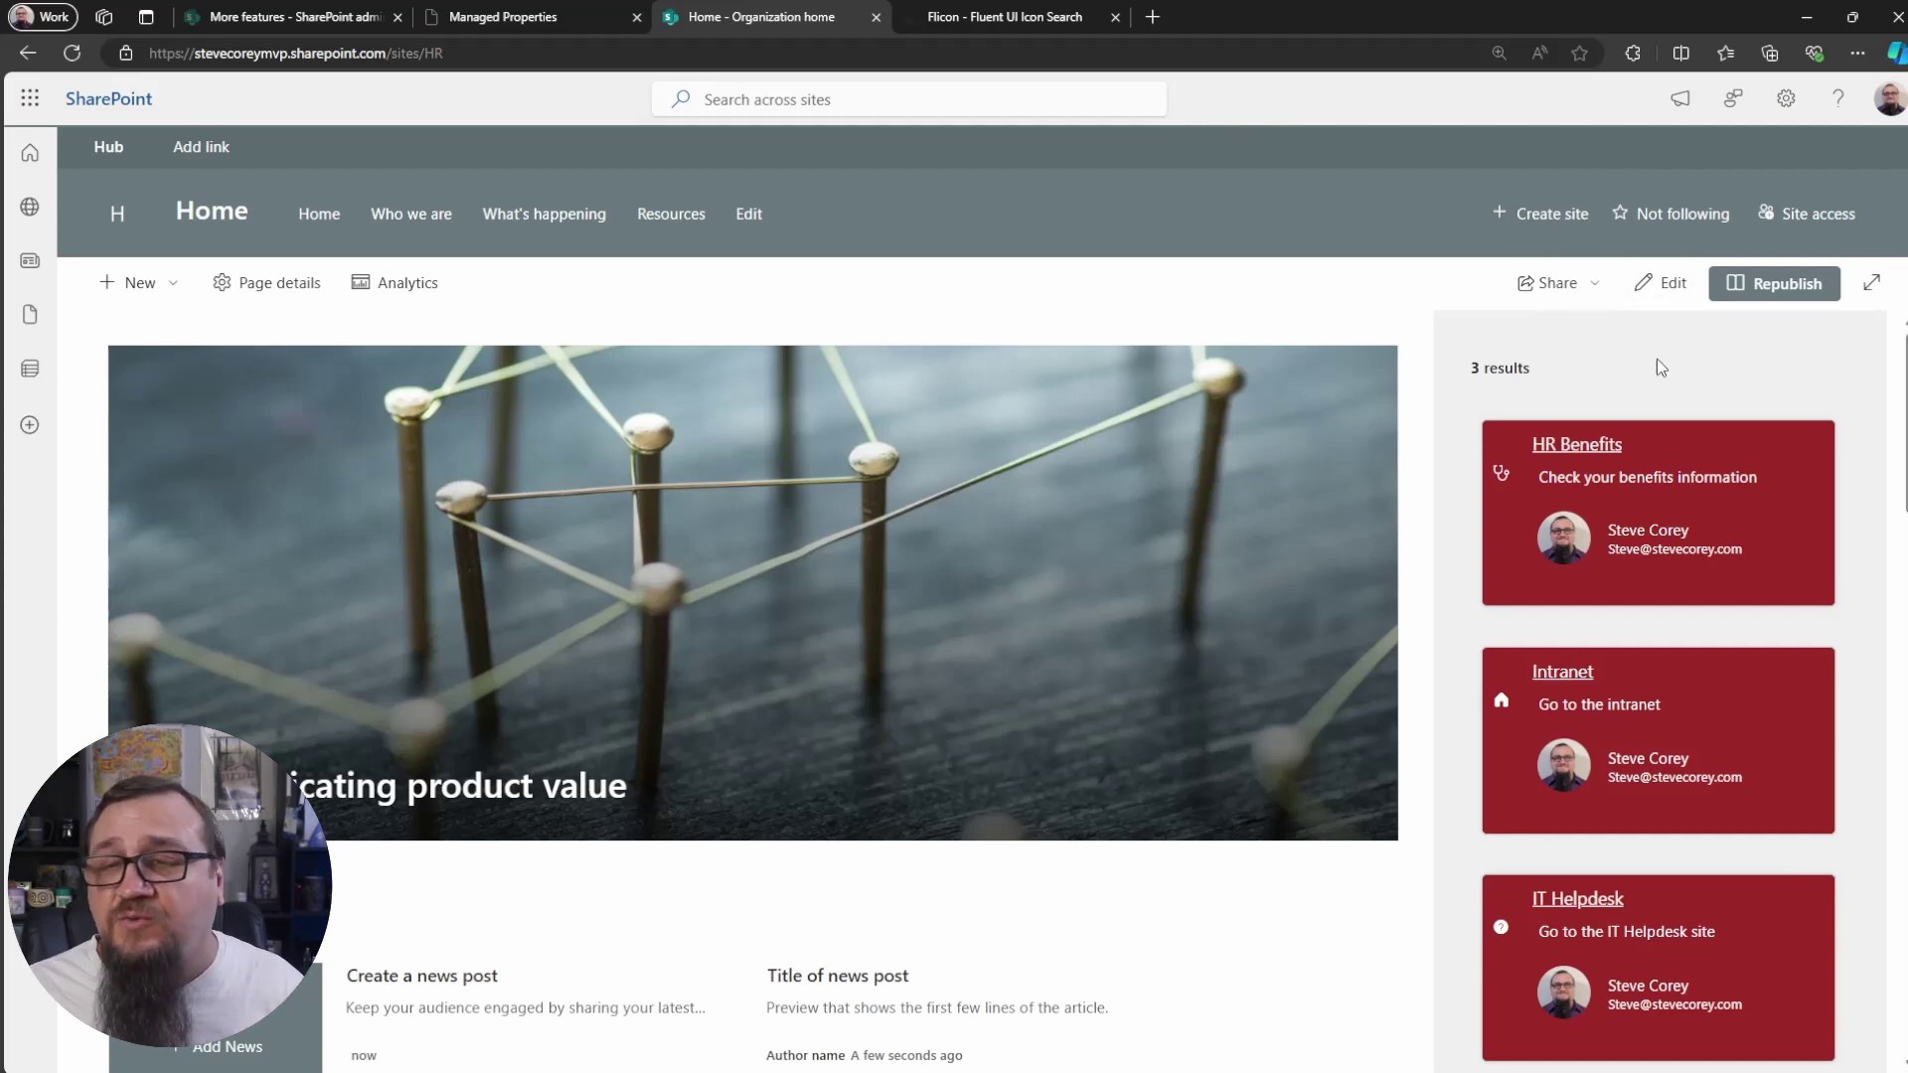
# Put the home page back in edit mode and reopen the PnP Search Results web part's custom results template.
pyautogui.click(1661, 285)
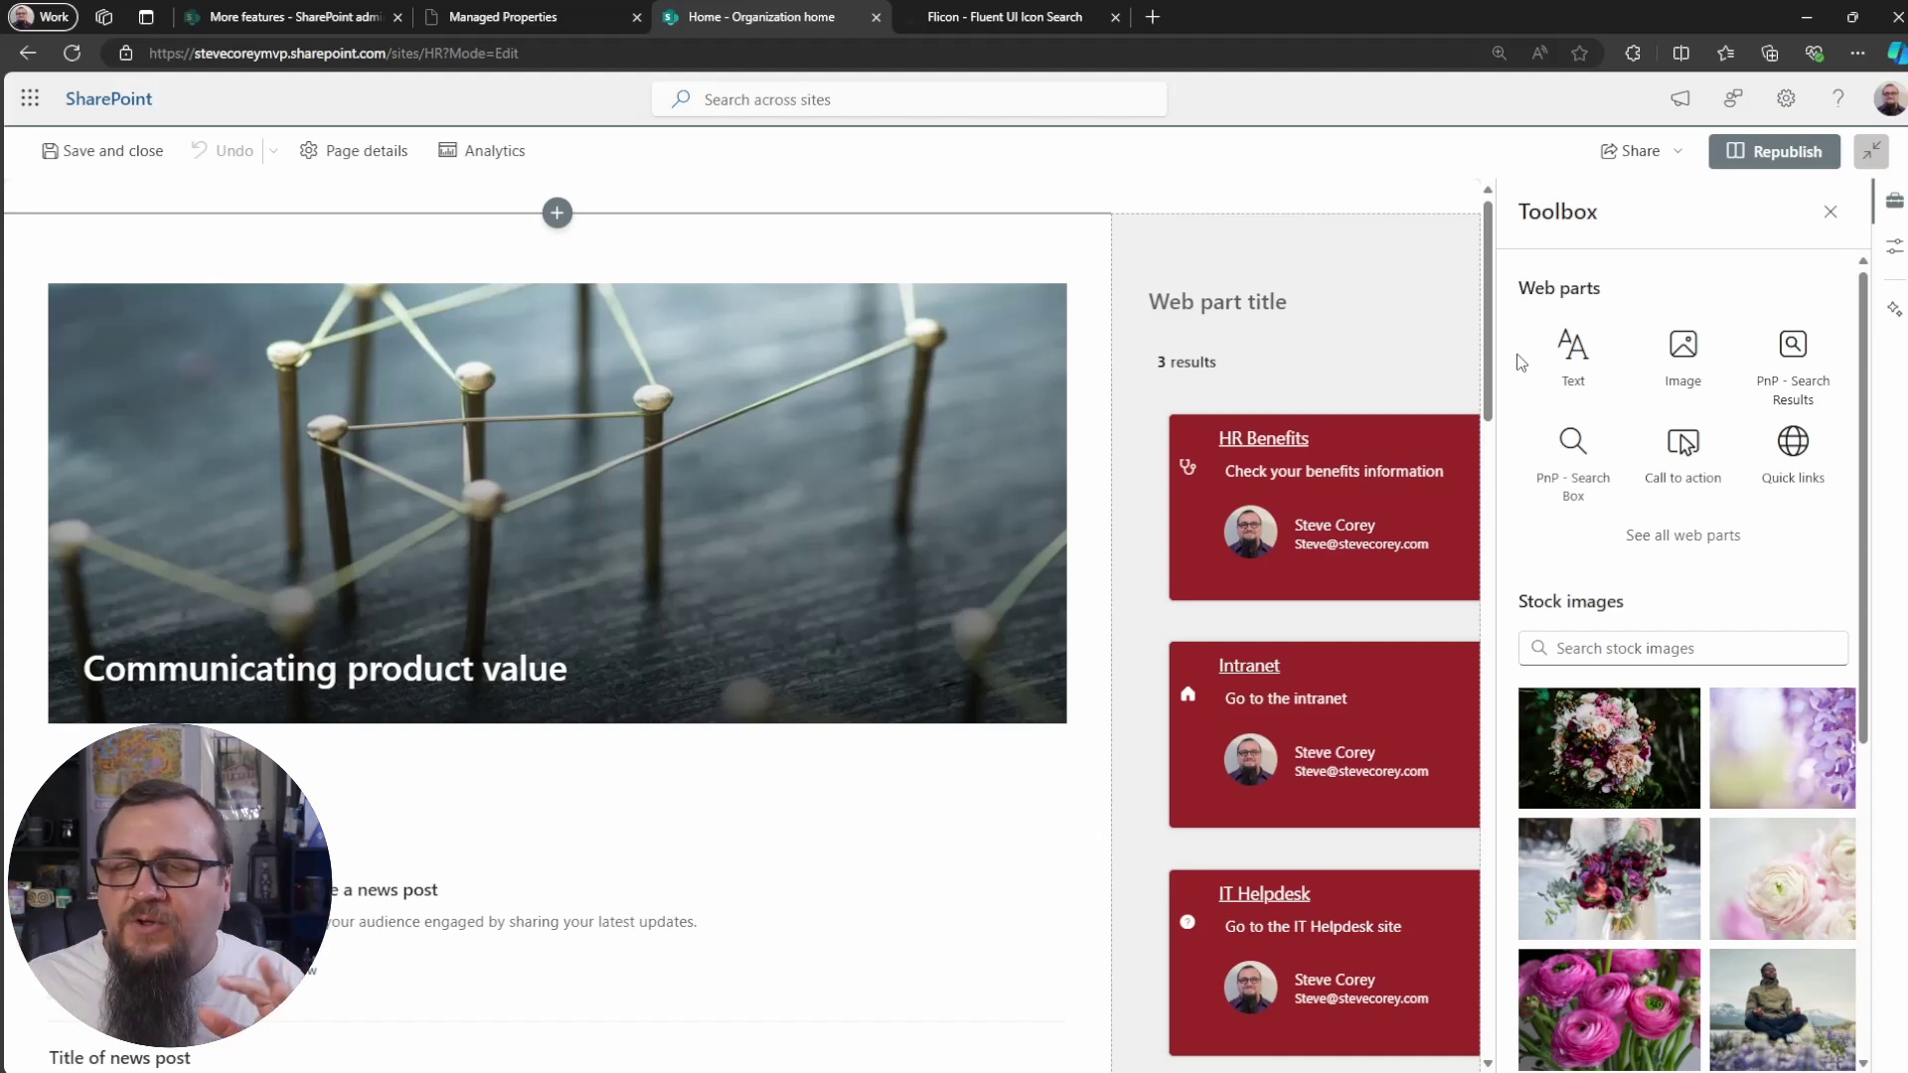
pyautogui.click(1207, 293)
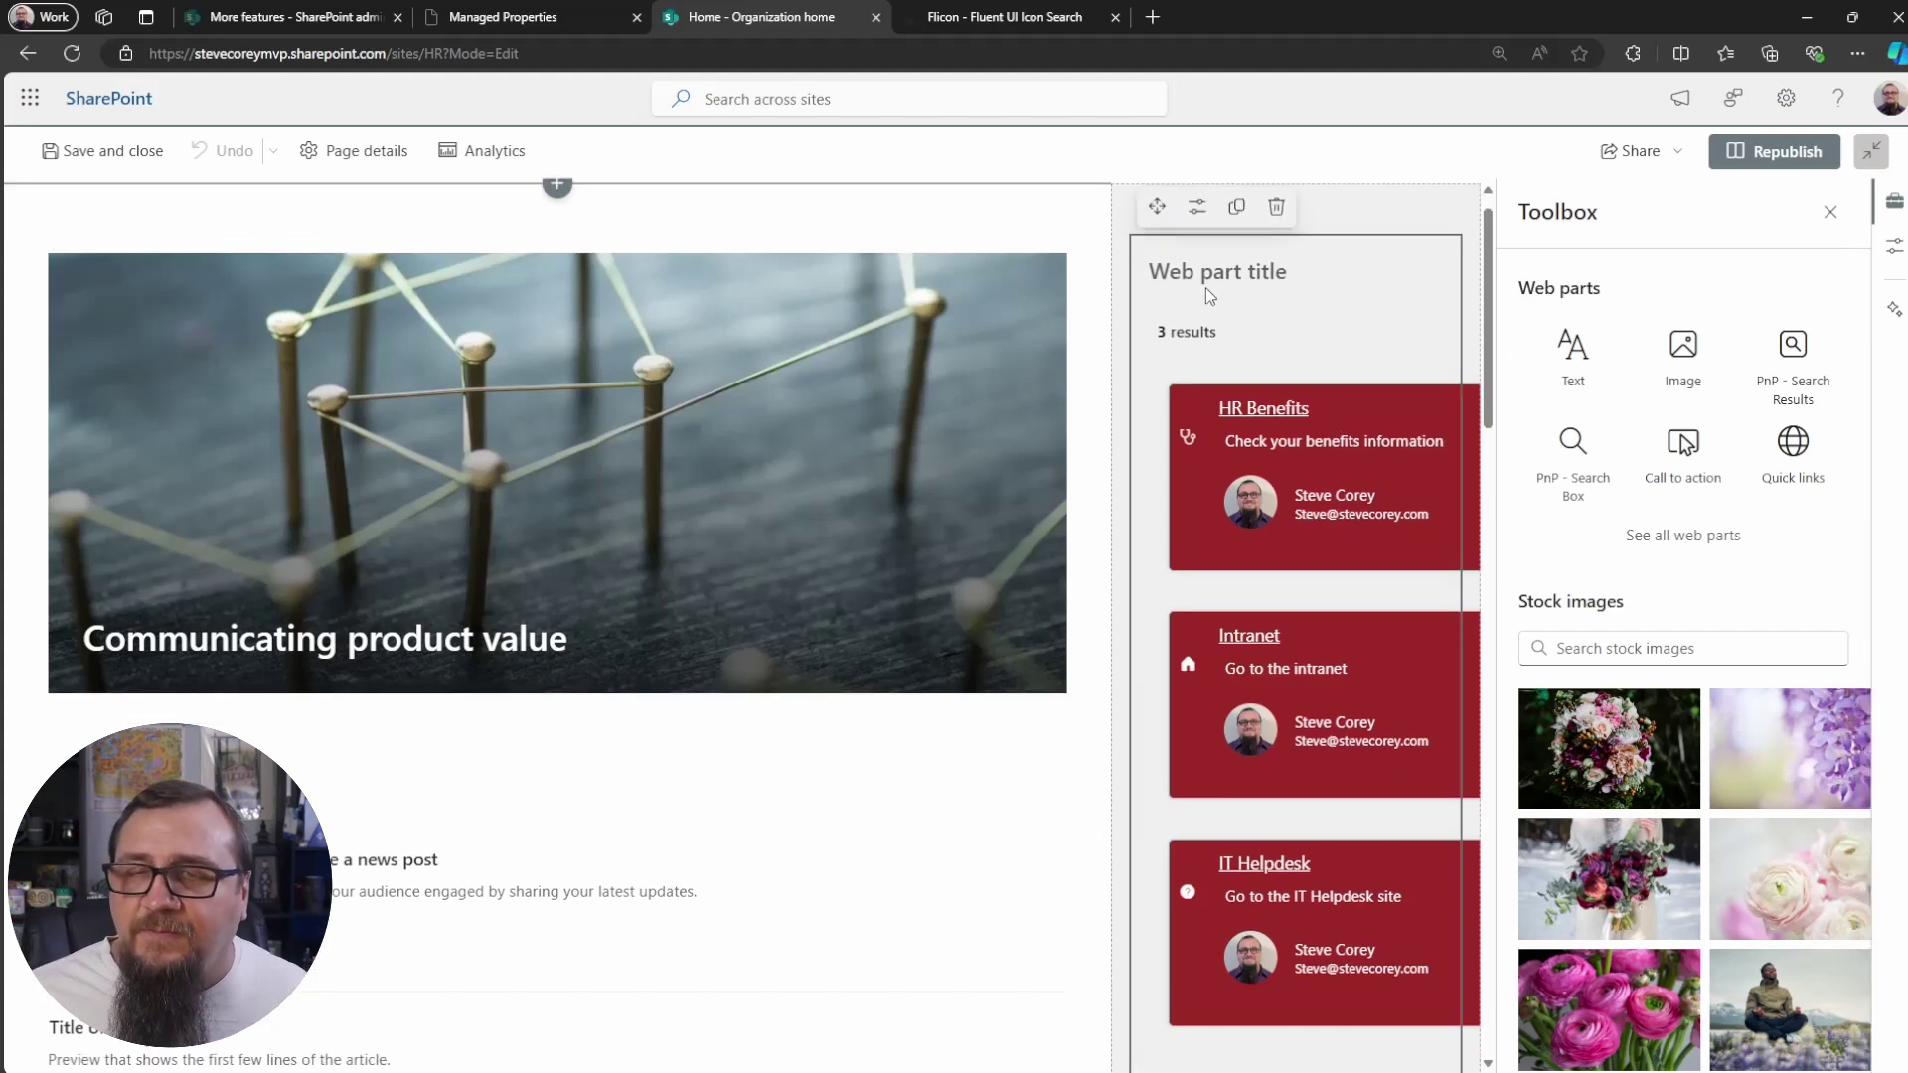
pyautogui.click(1189, 225)
pyautogui.scroll(-5, 1877, 994)
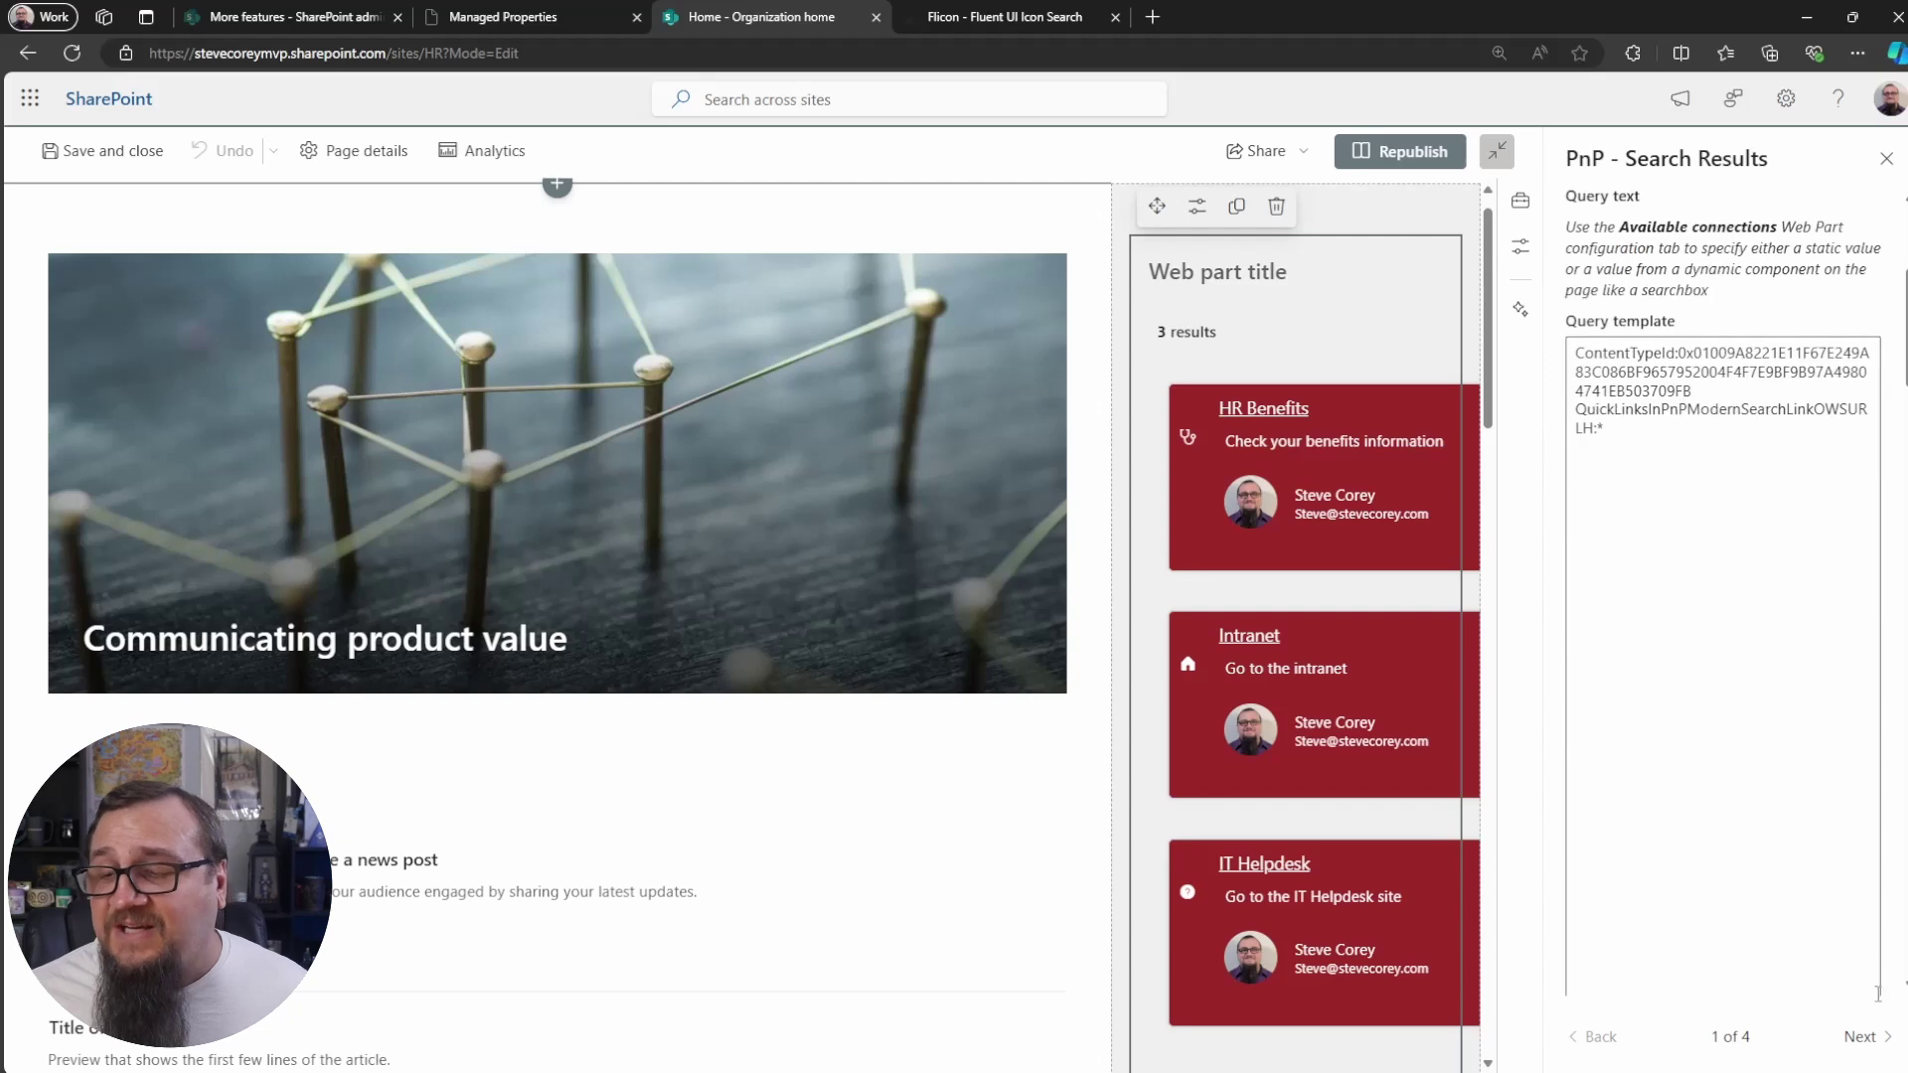
pyautogui.click(1859, 1037)
pyautogui.scroll(3, 1759, 810)
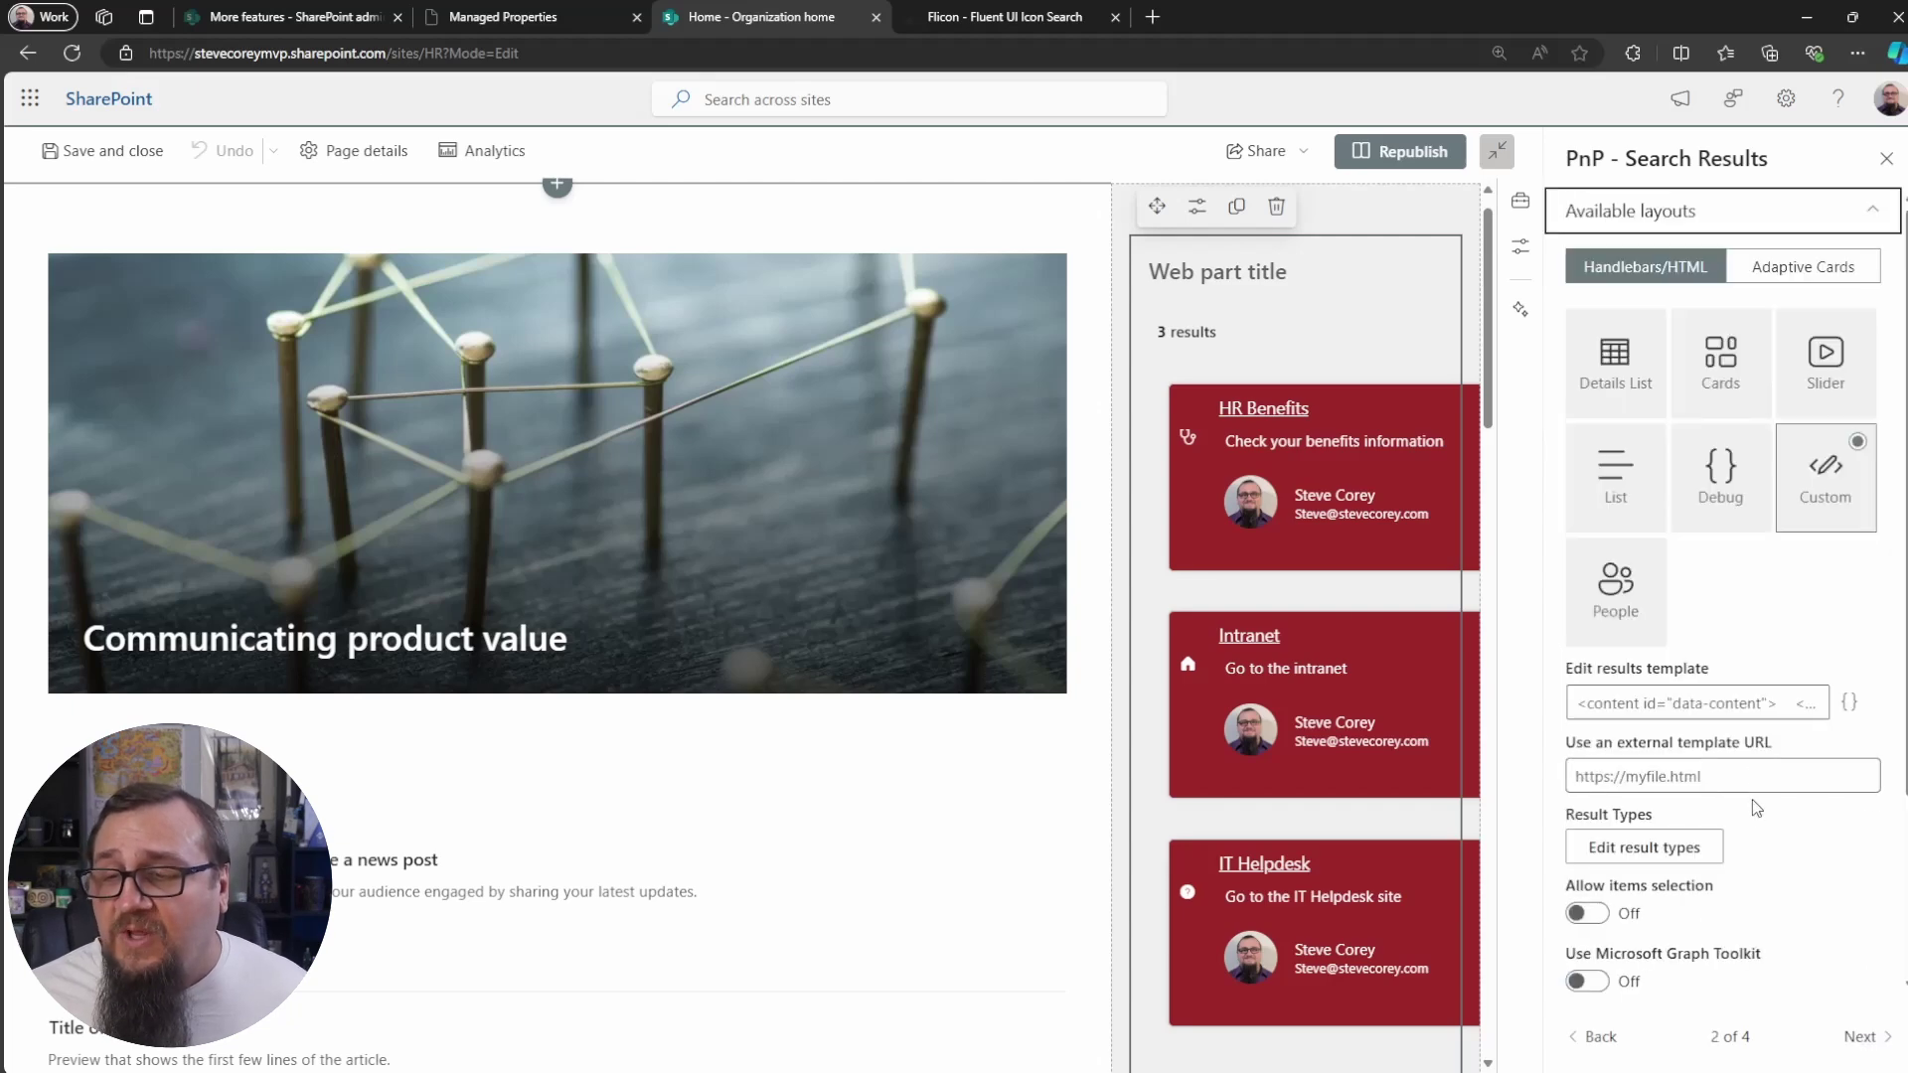
pyautogui.click(1846, 704)
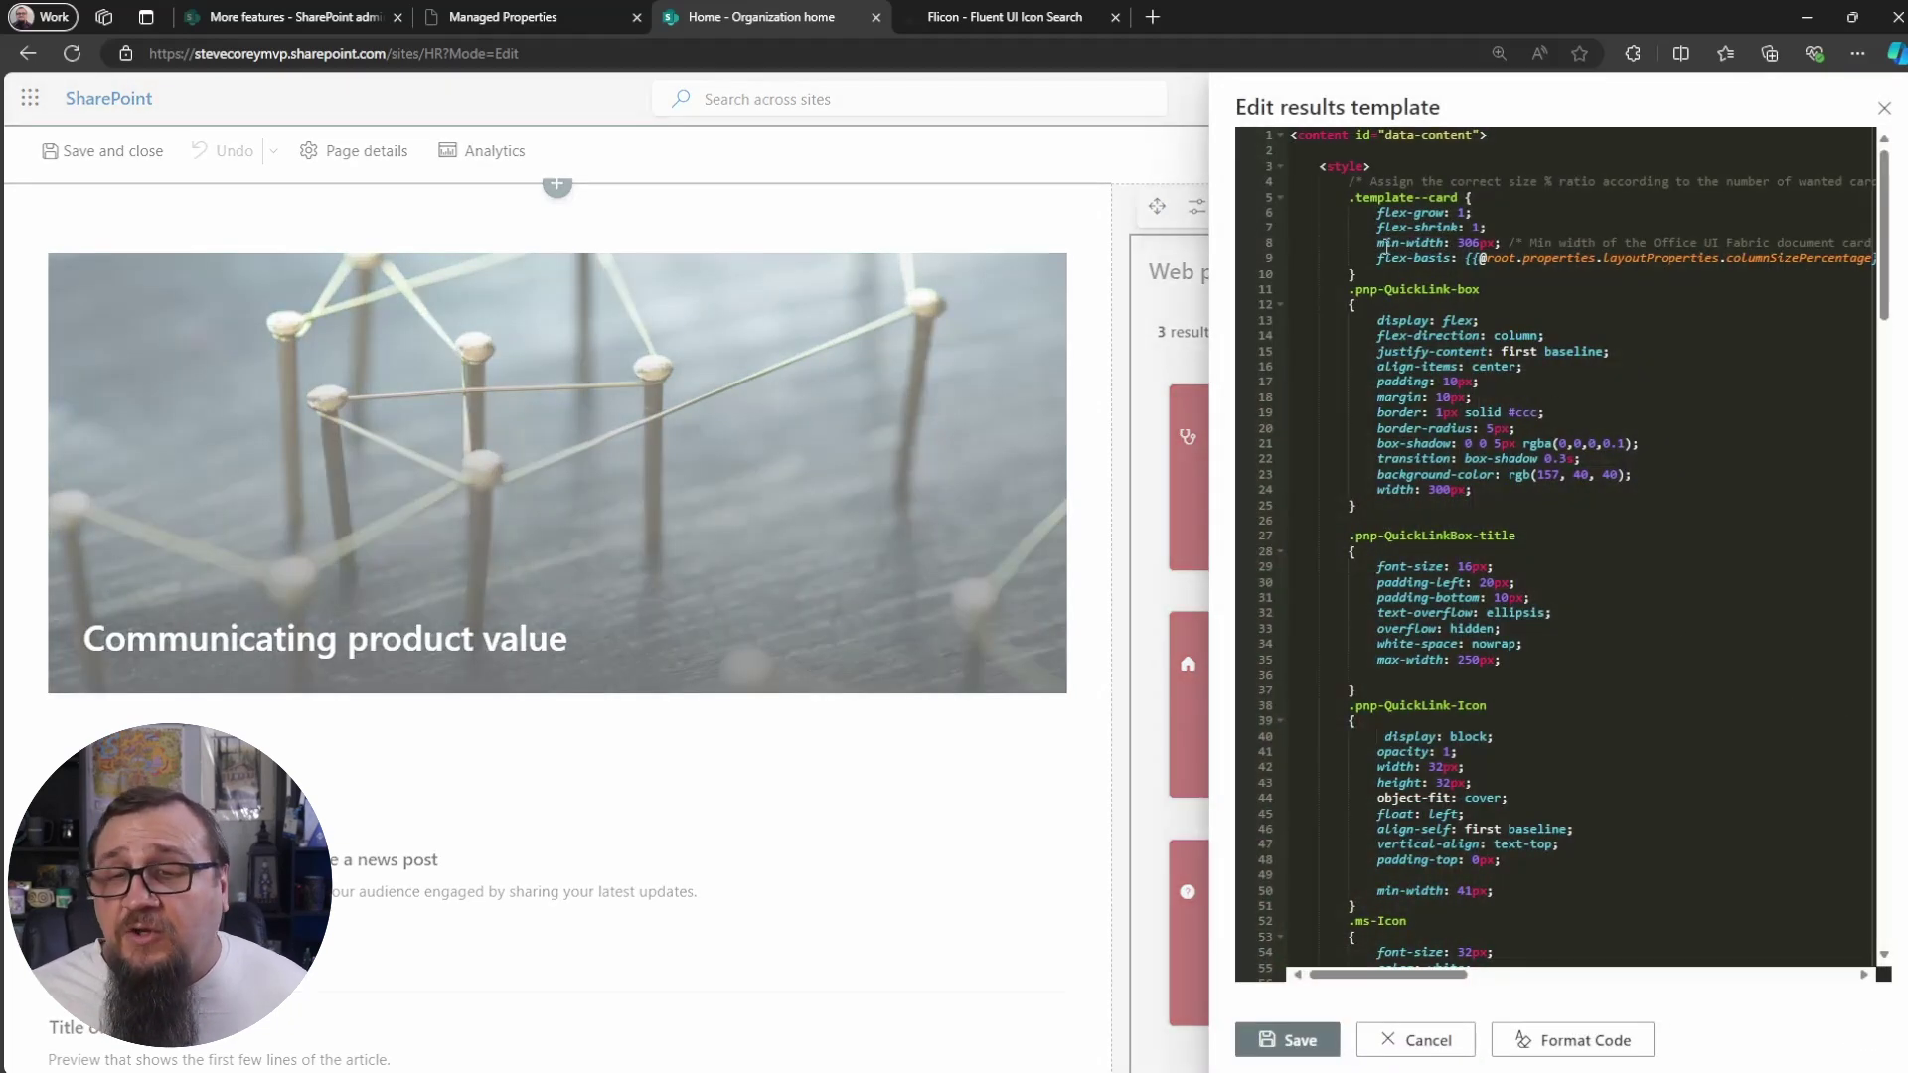
# Examine the template's style rules, card container markup and pagination section, and close it without saving.
pyautogui.click(1353, 199)
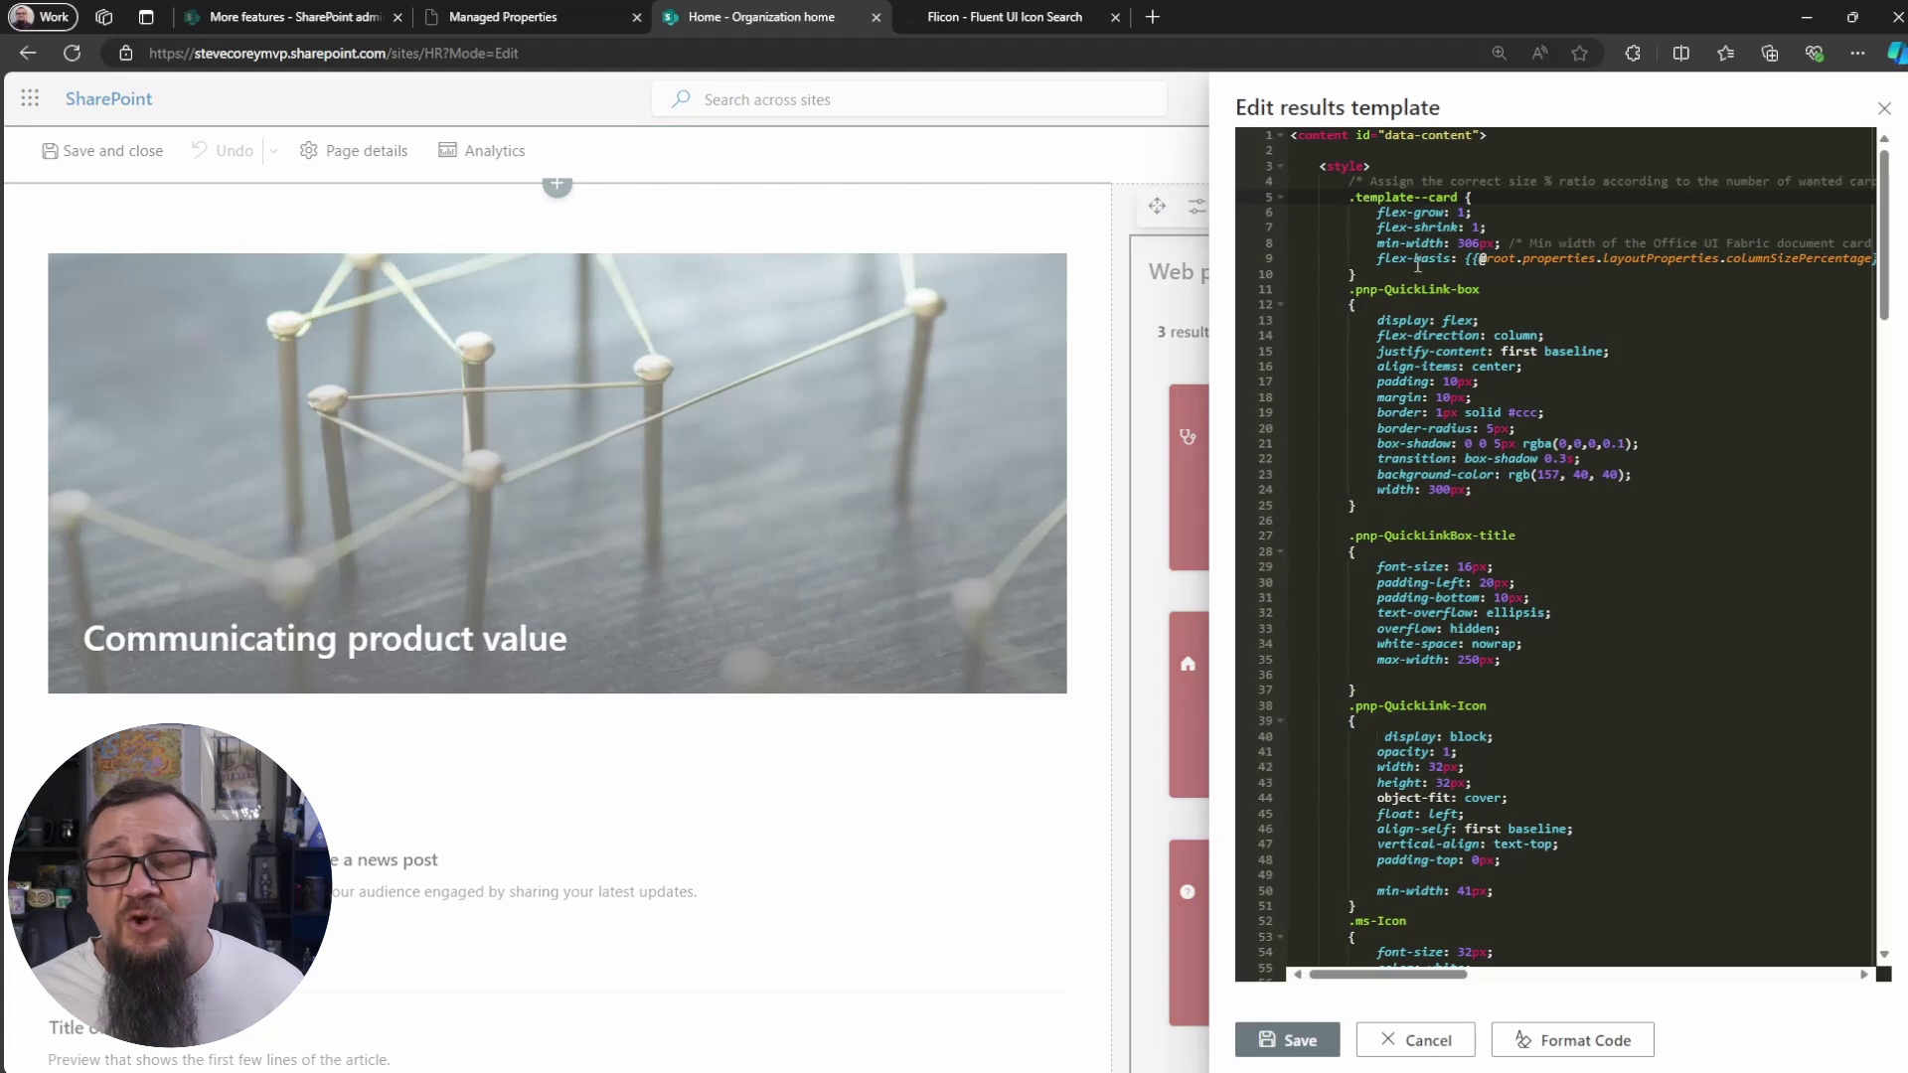
pyautogui.click(1434, 518)
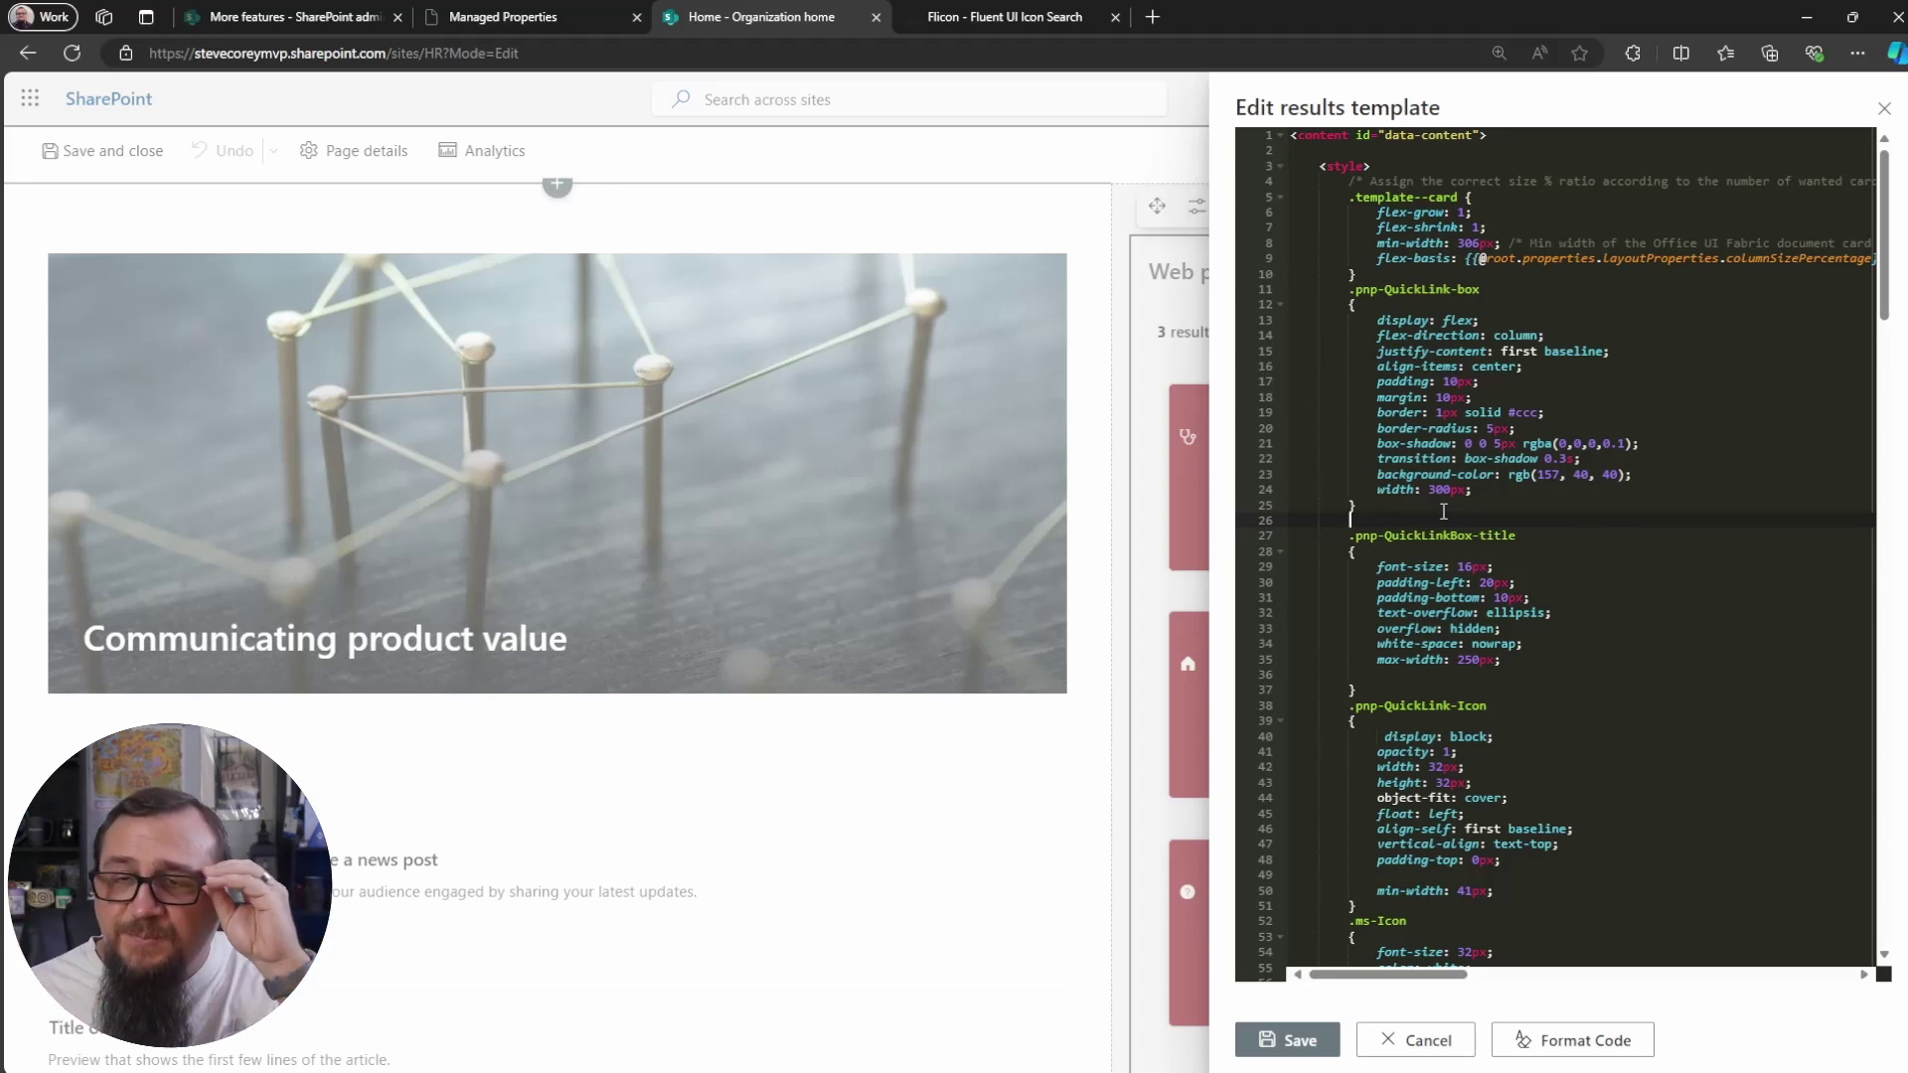
pyautogui.scroll(-8, 1858, 429)
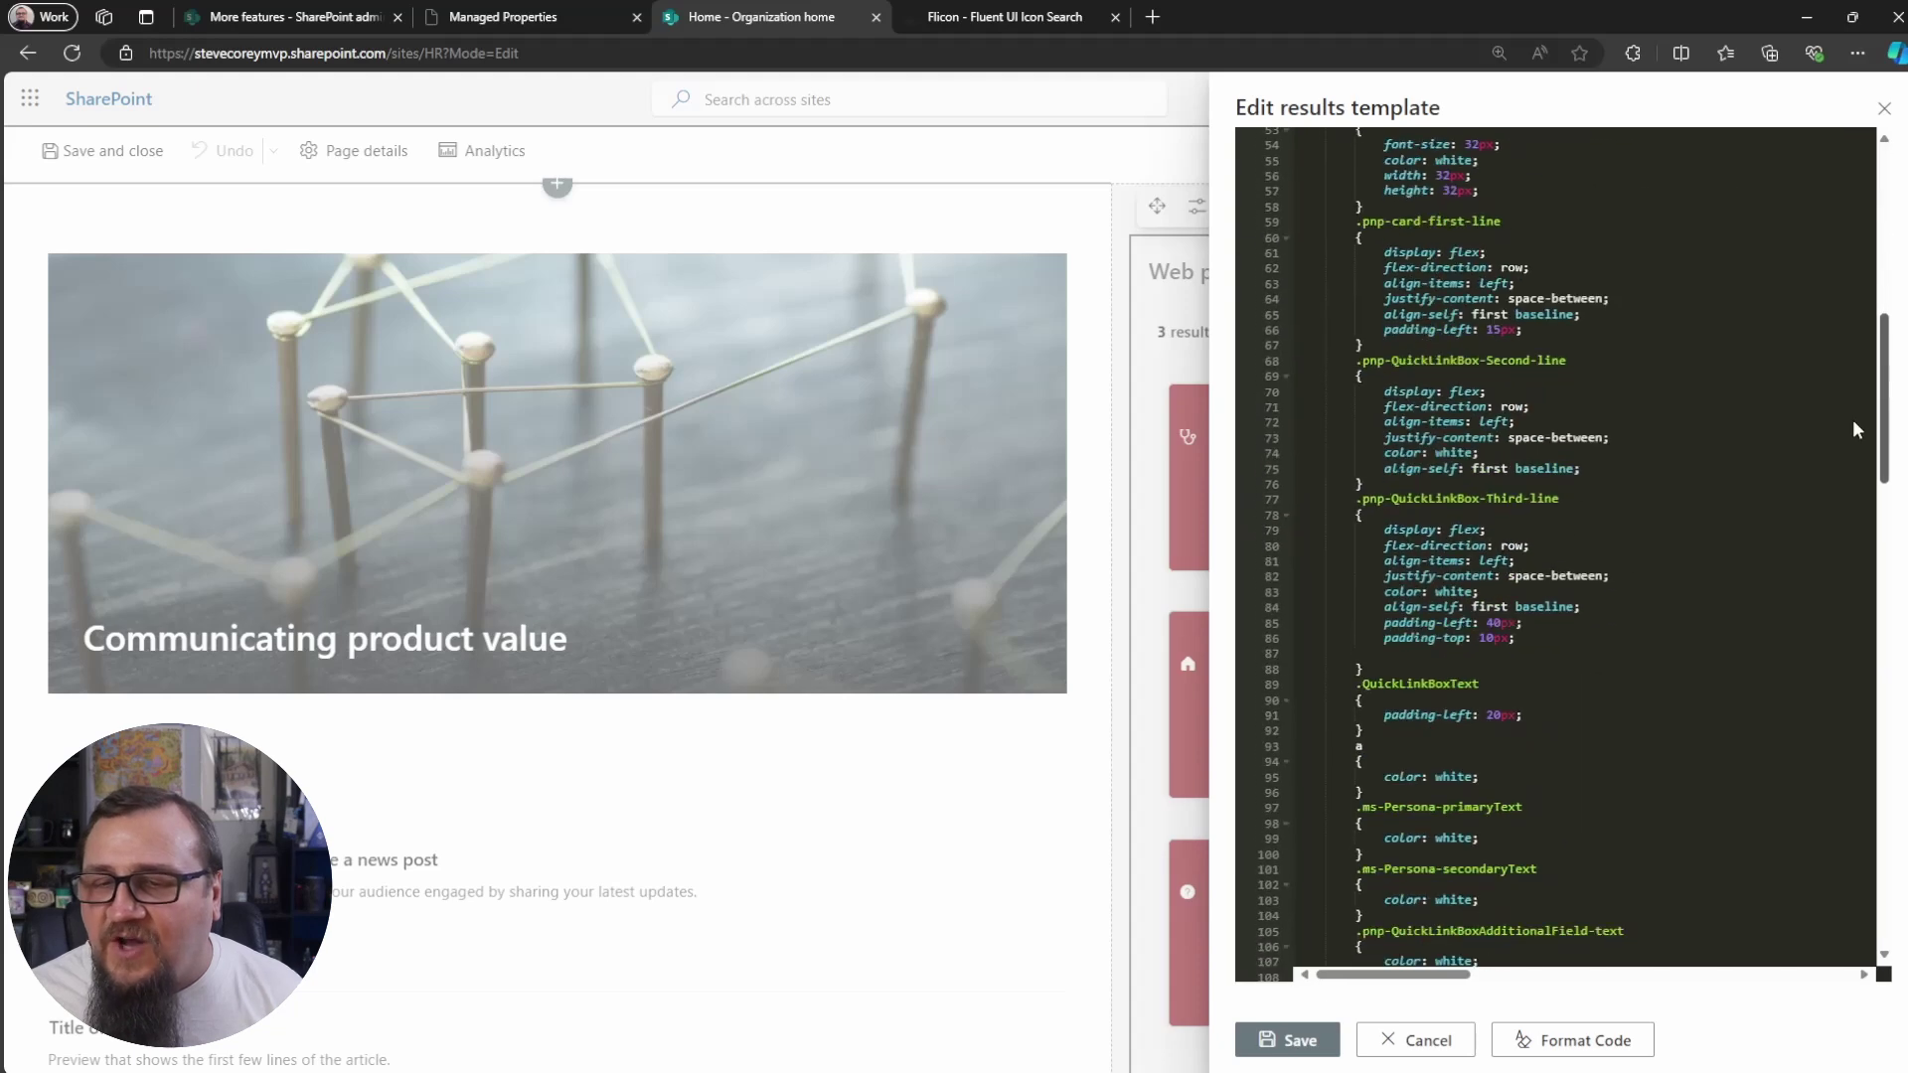
pyautogui.scroll(-8, 1858, 430)
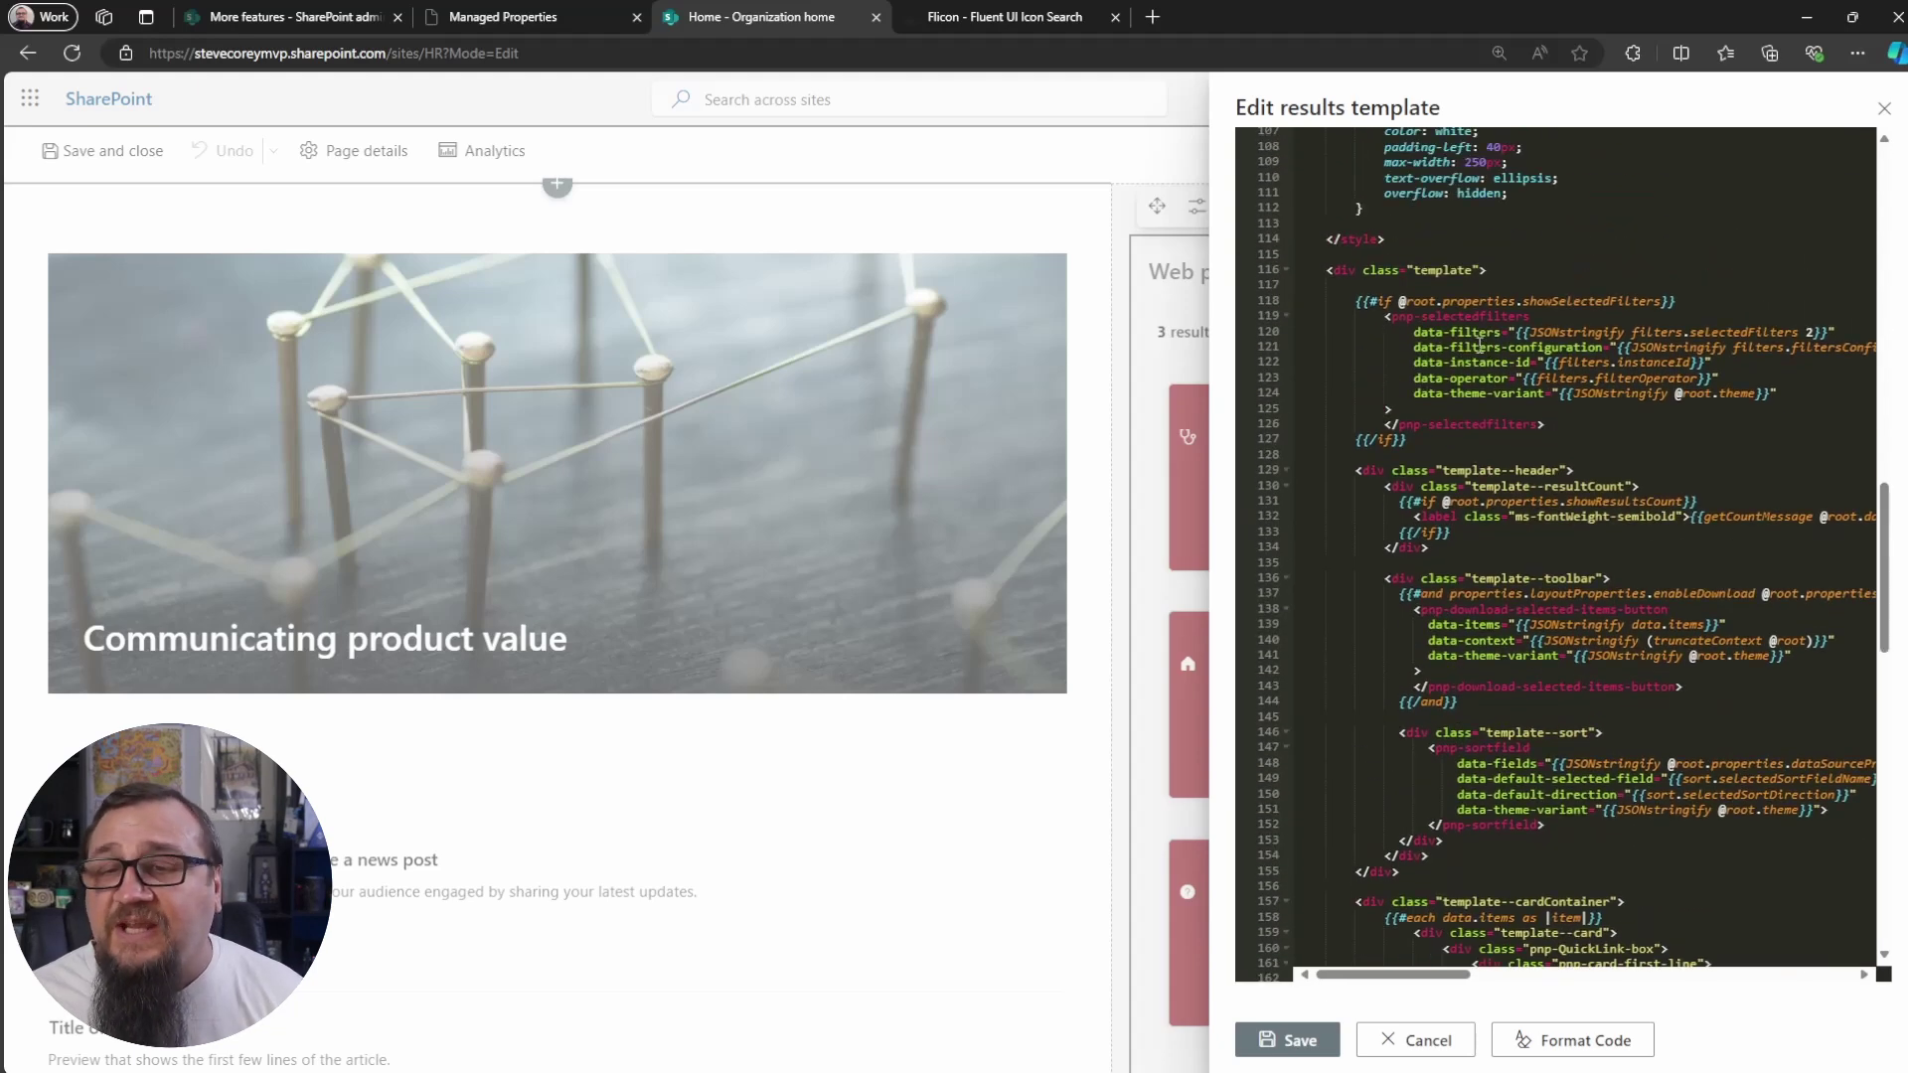
pyautogui.moveTo(1874, 557); pyautogui.dragTo(1897, 713)
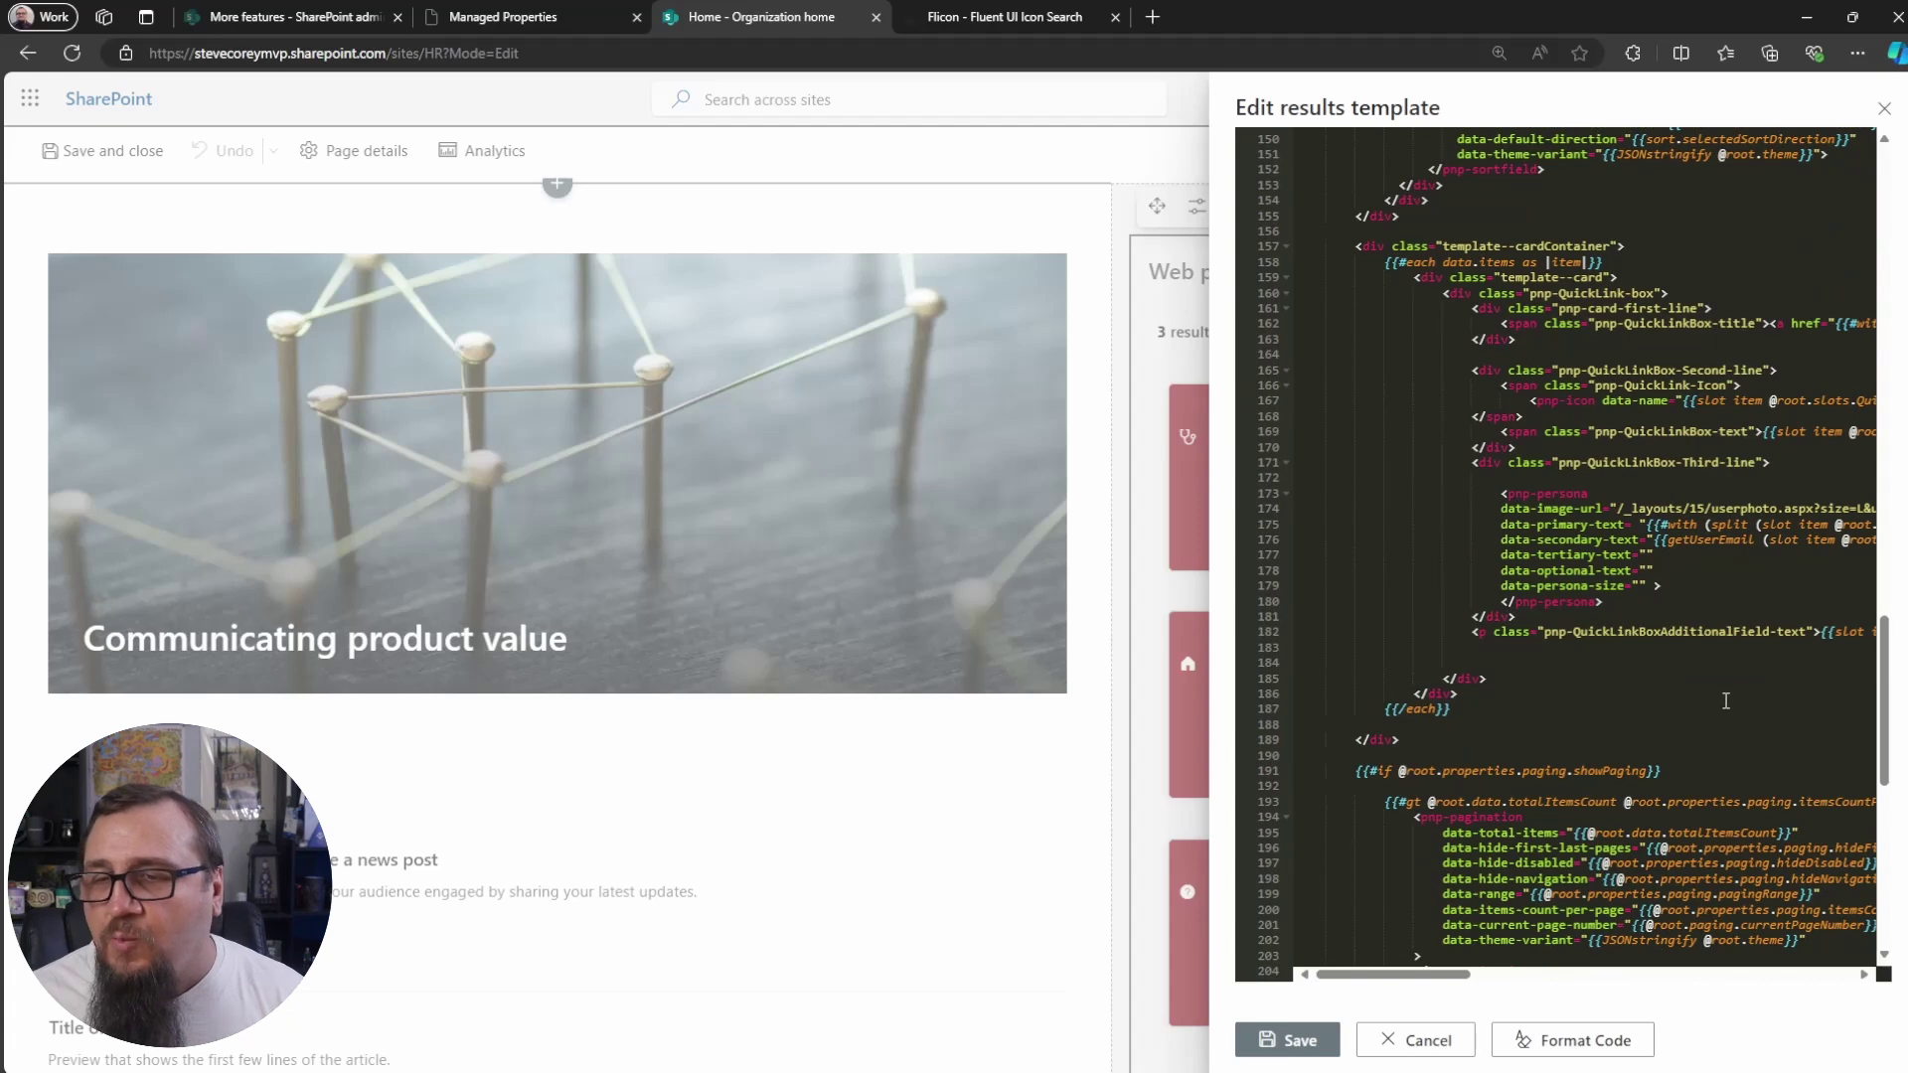
pyautogui.scroll(-3, 1591, 705)
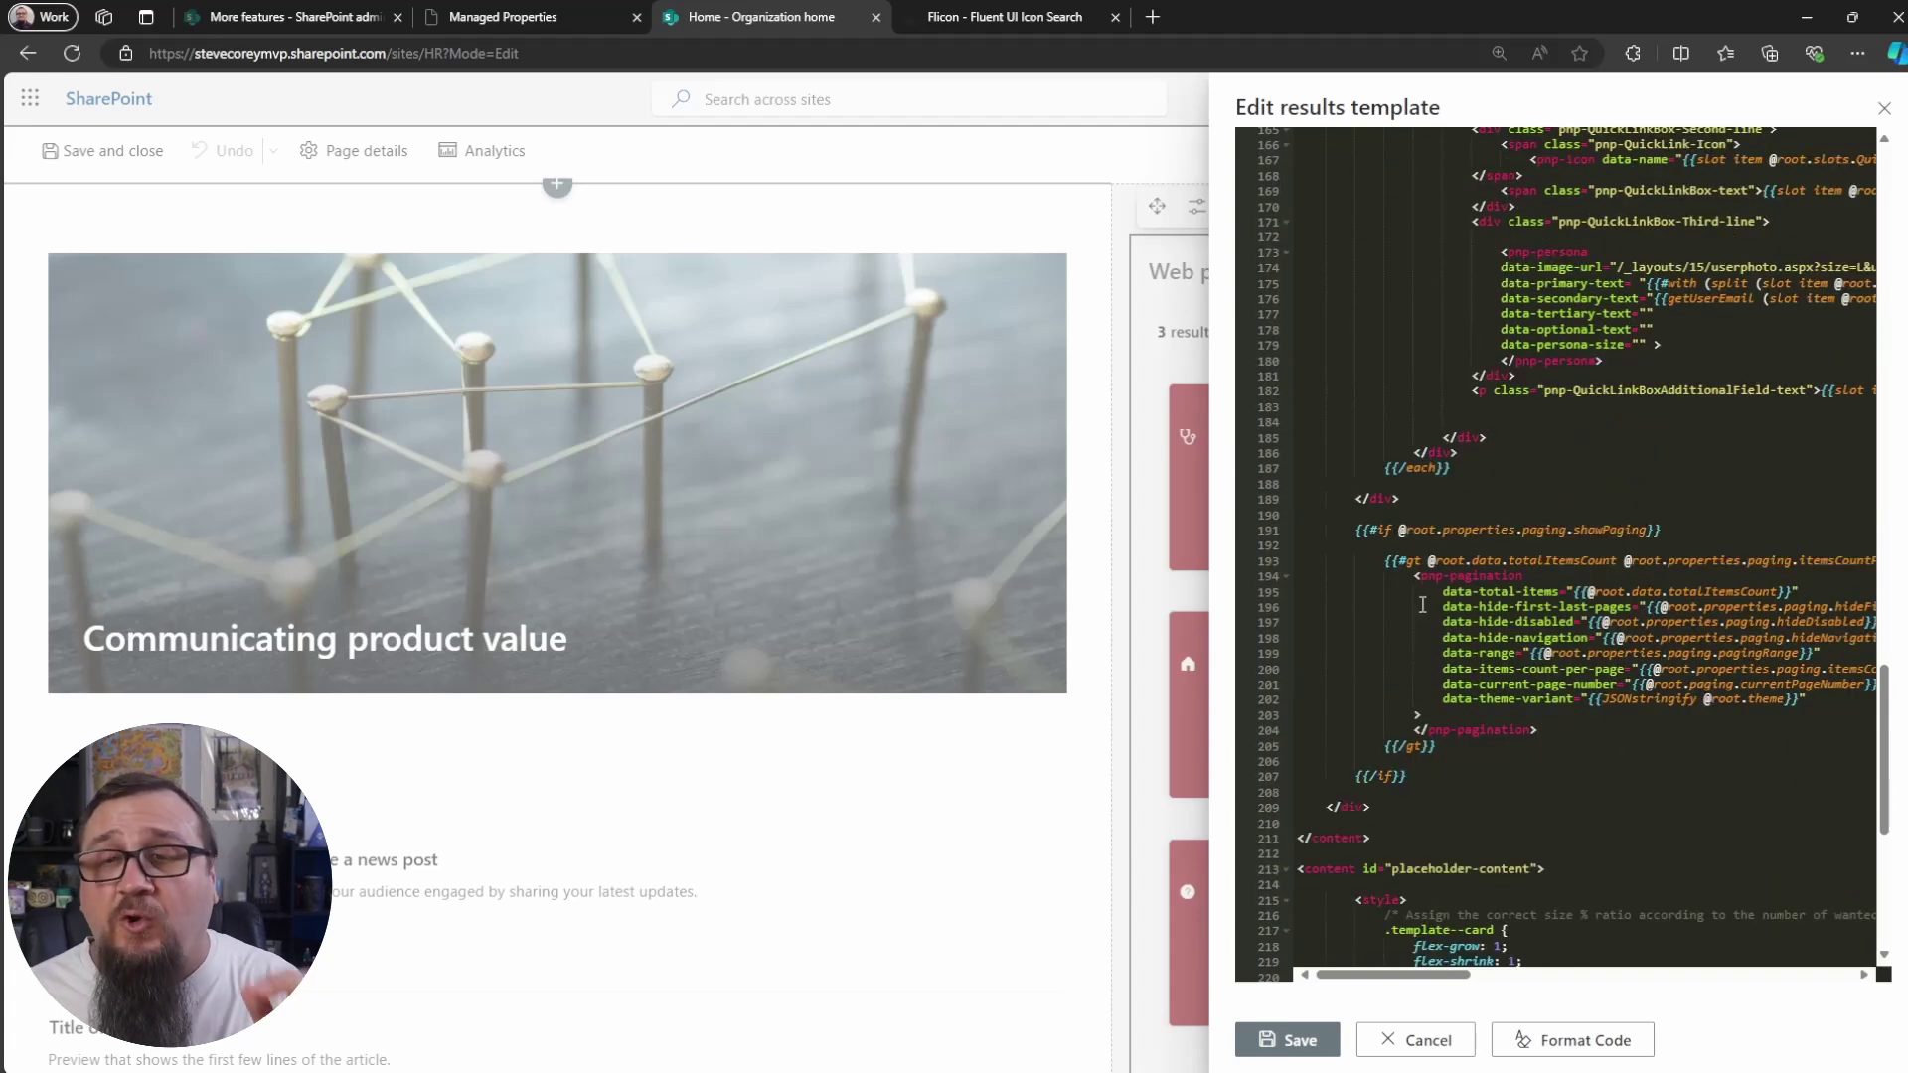
pyautogui.click(1402, 1046)
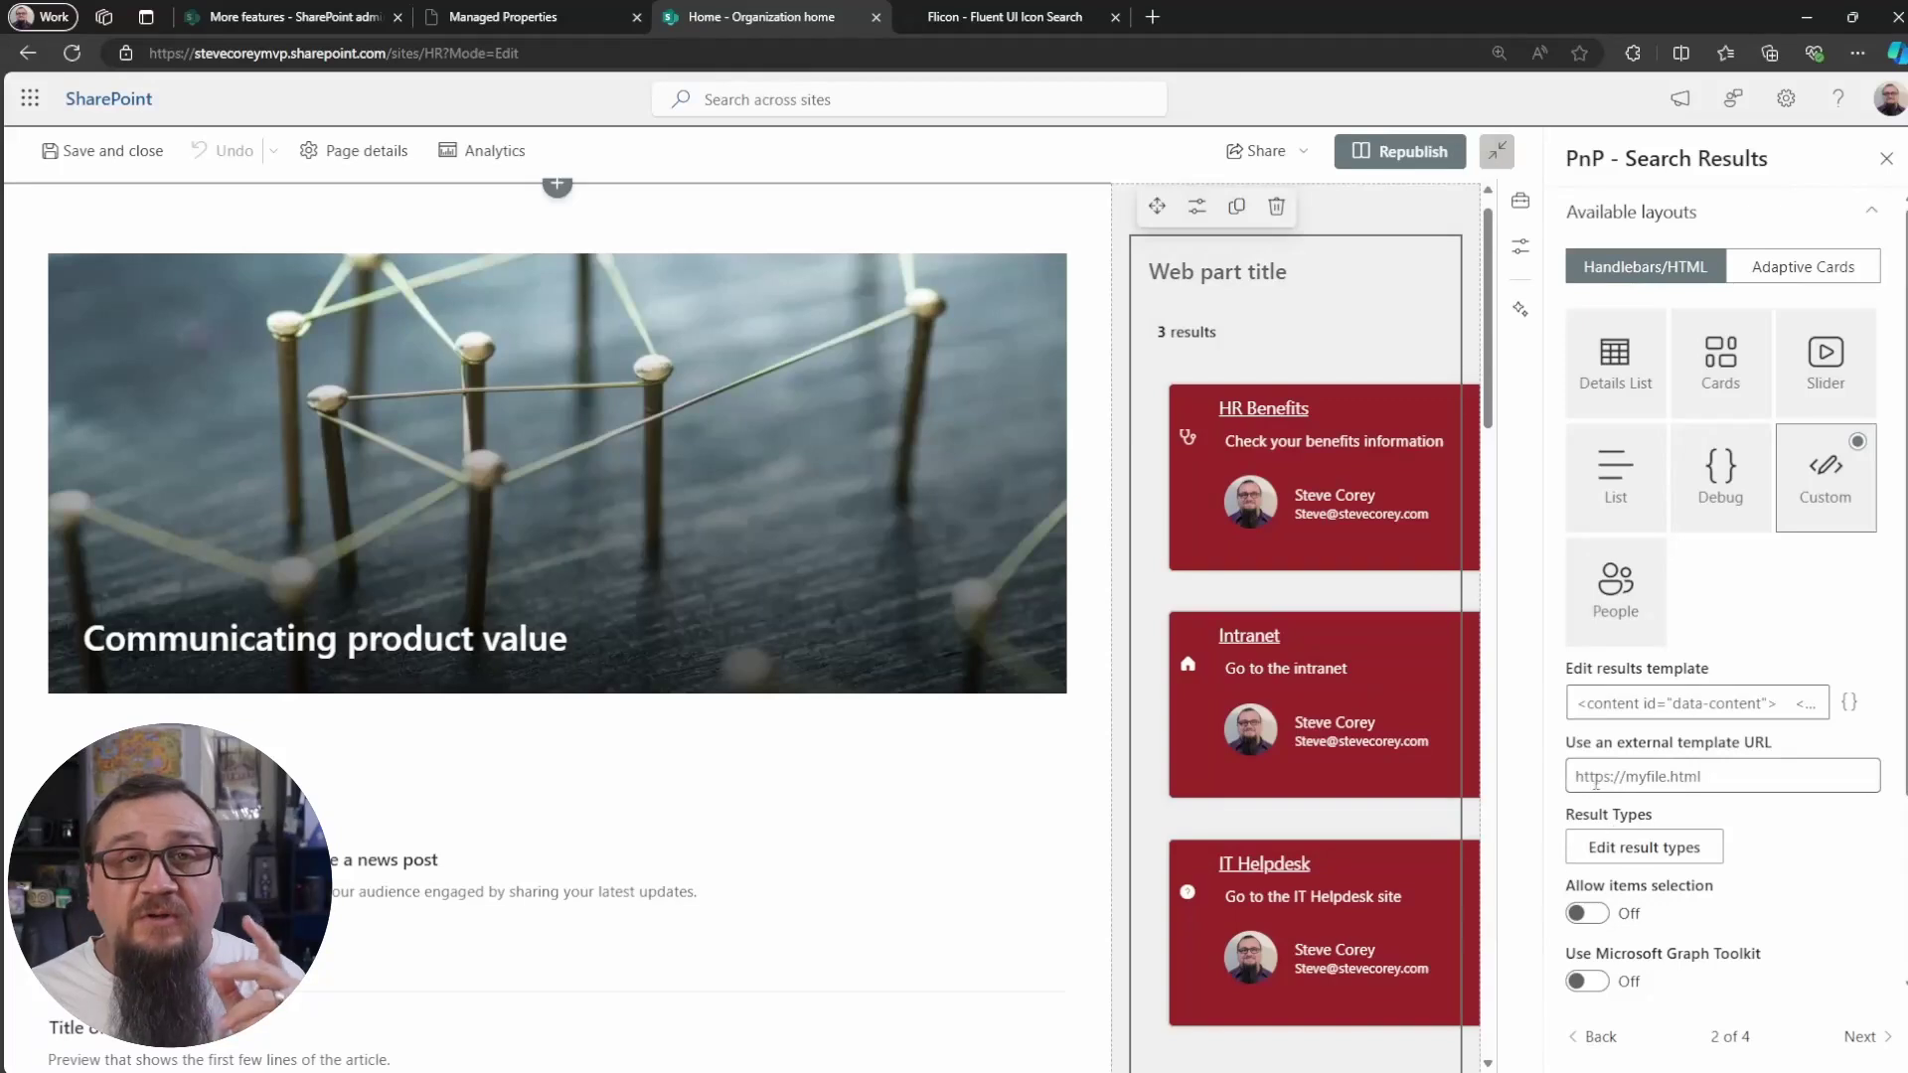
# In the web part's paging options, set the number of pages to display in range to 10 and continue to the layout settings.
pyautogui.click(1615, 1036)
pyautogui.scroll(-8, 1750, 831)
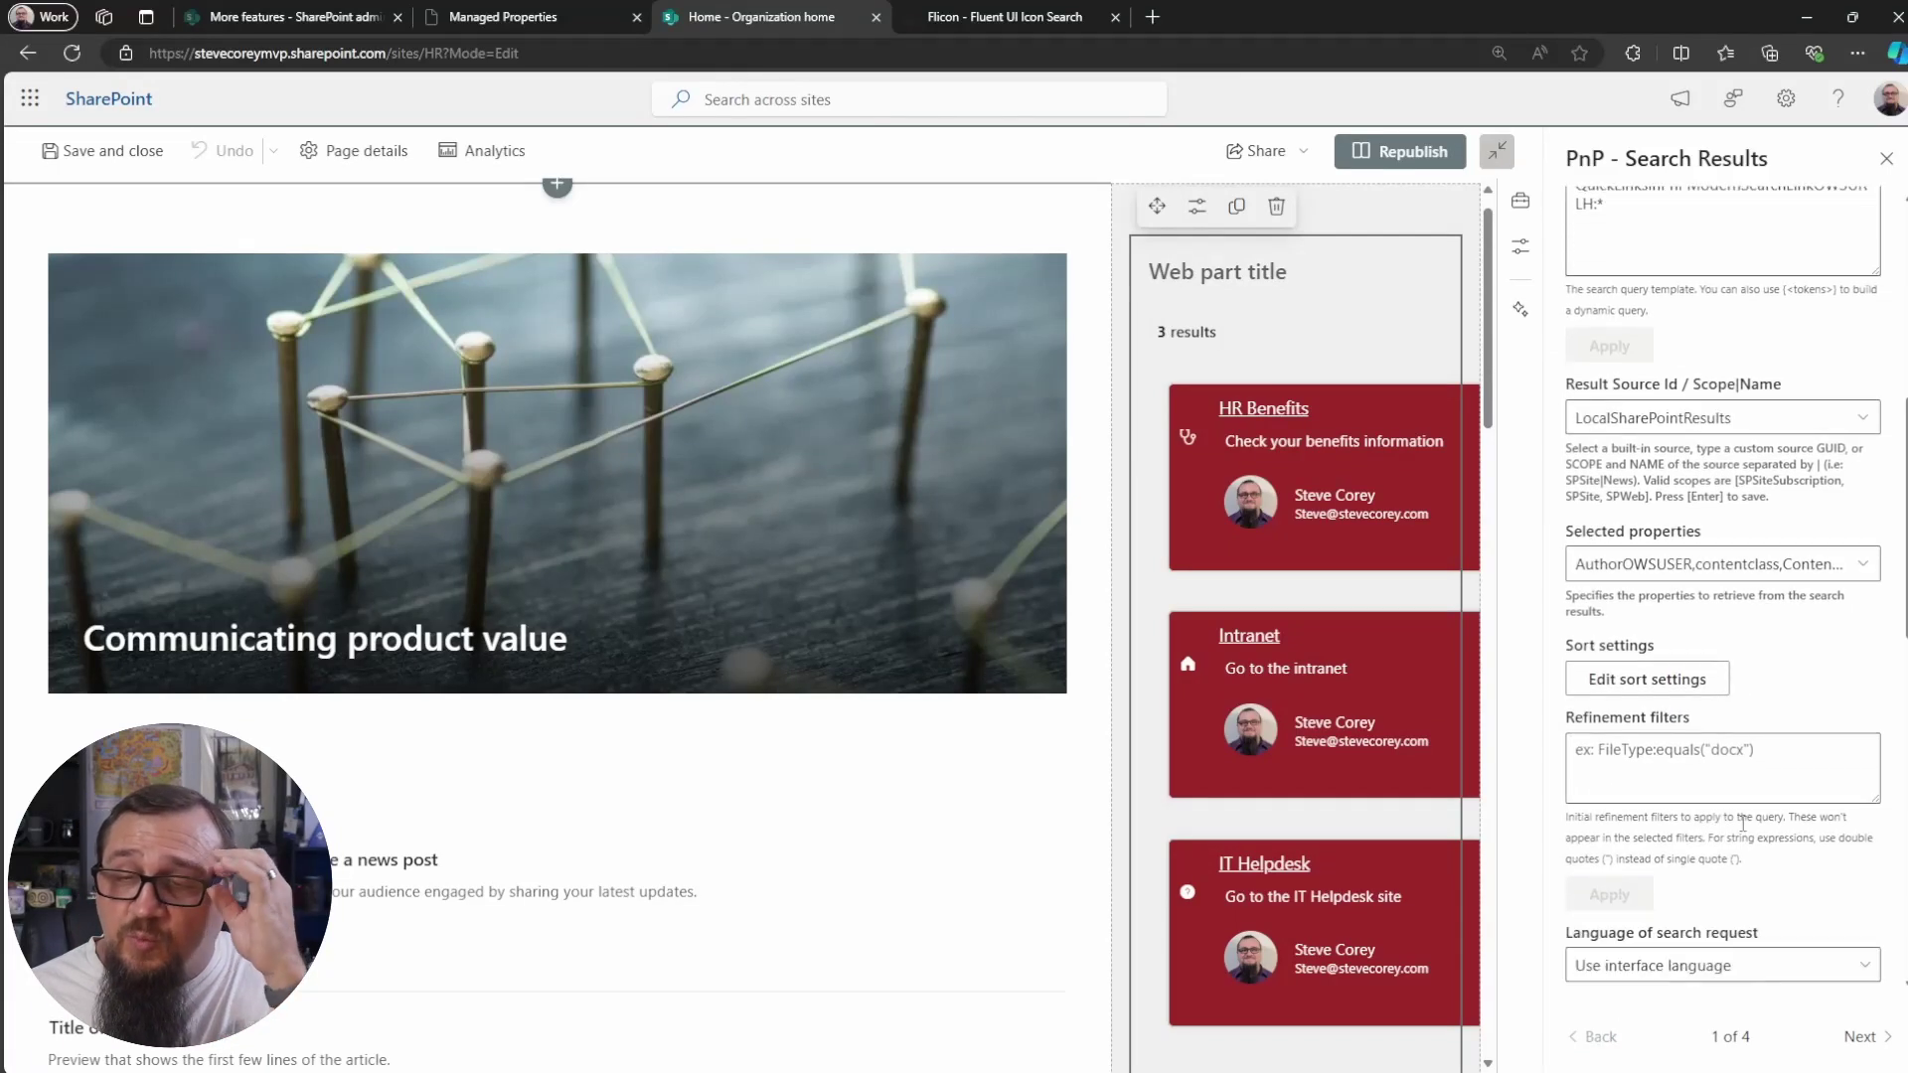
pyautogui.scroll(-9, 1750, 803)
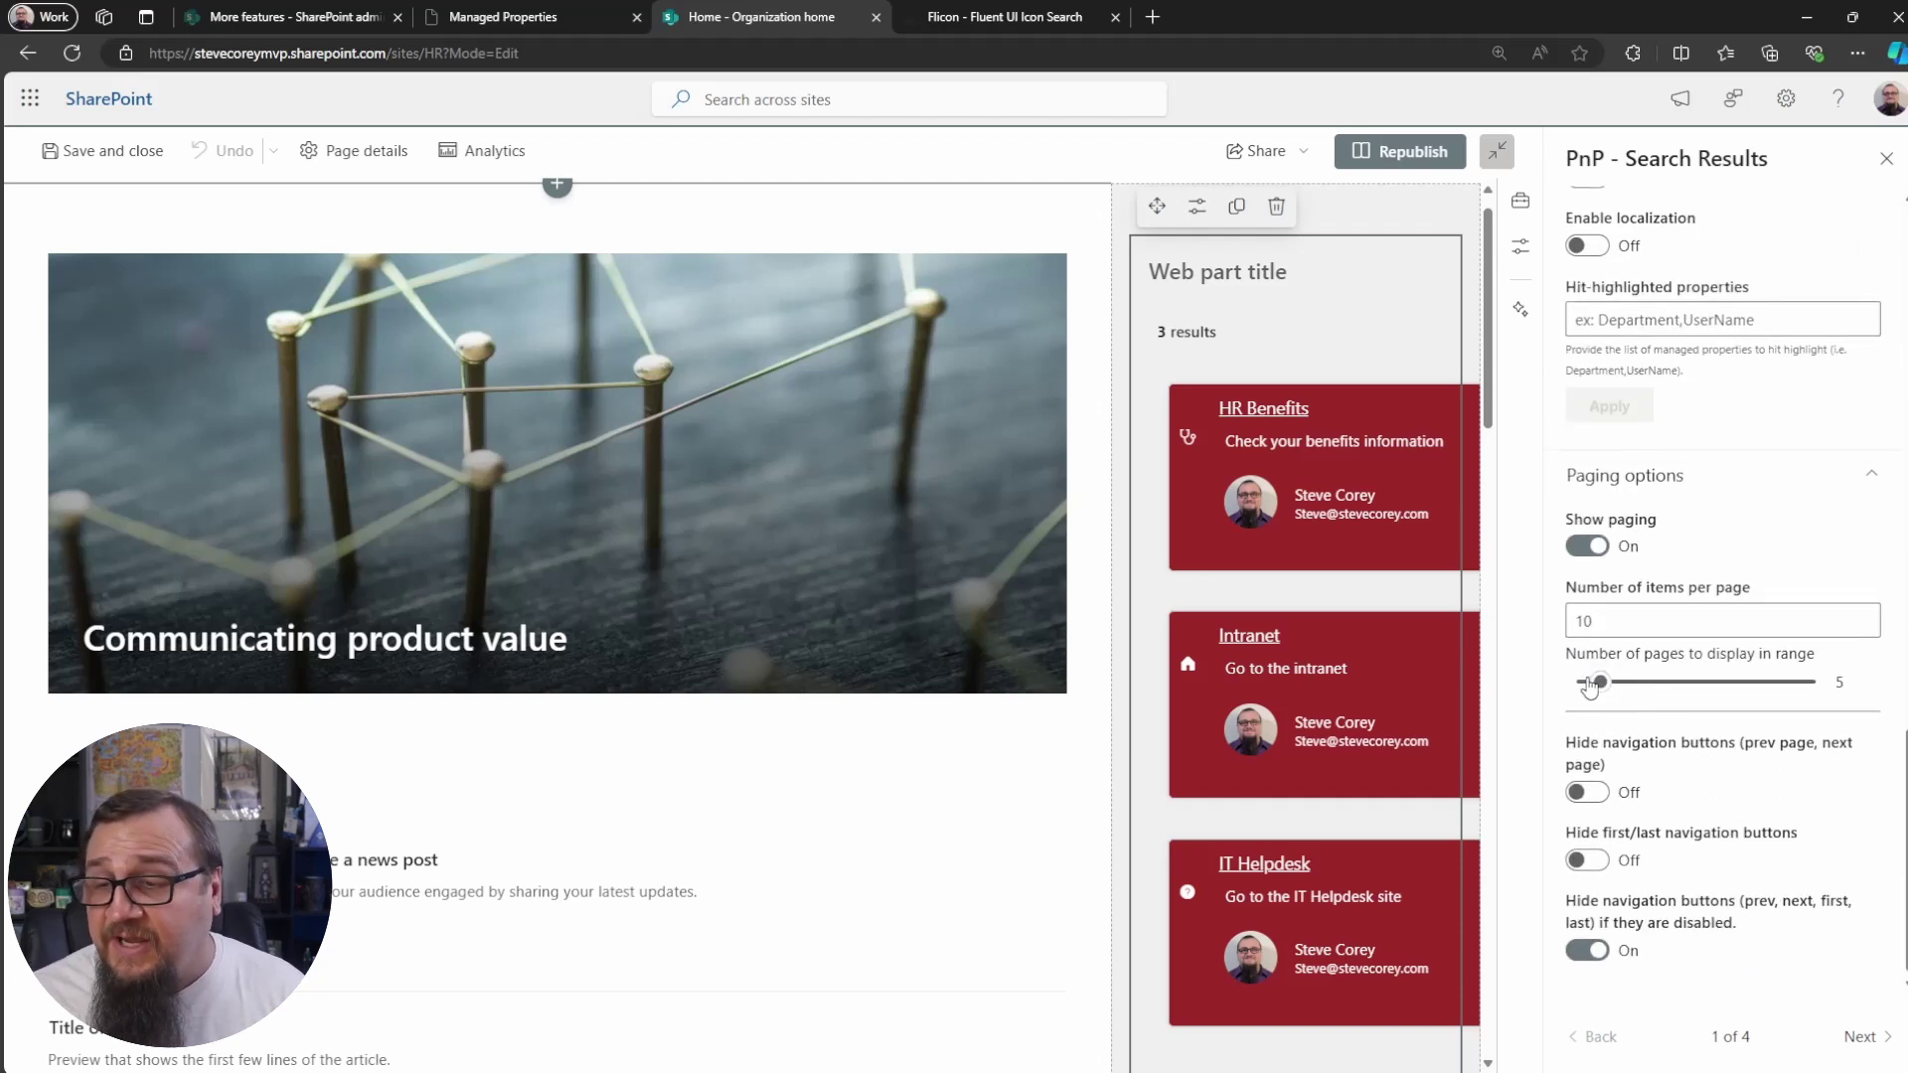
pyautogui.click(1611, 624)
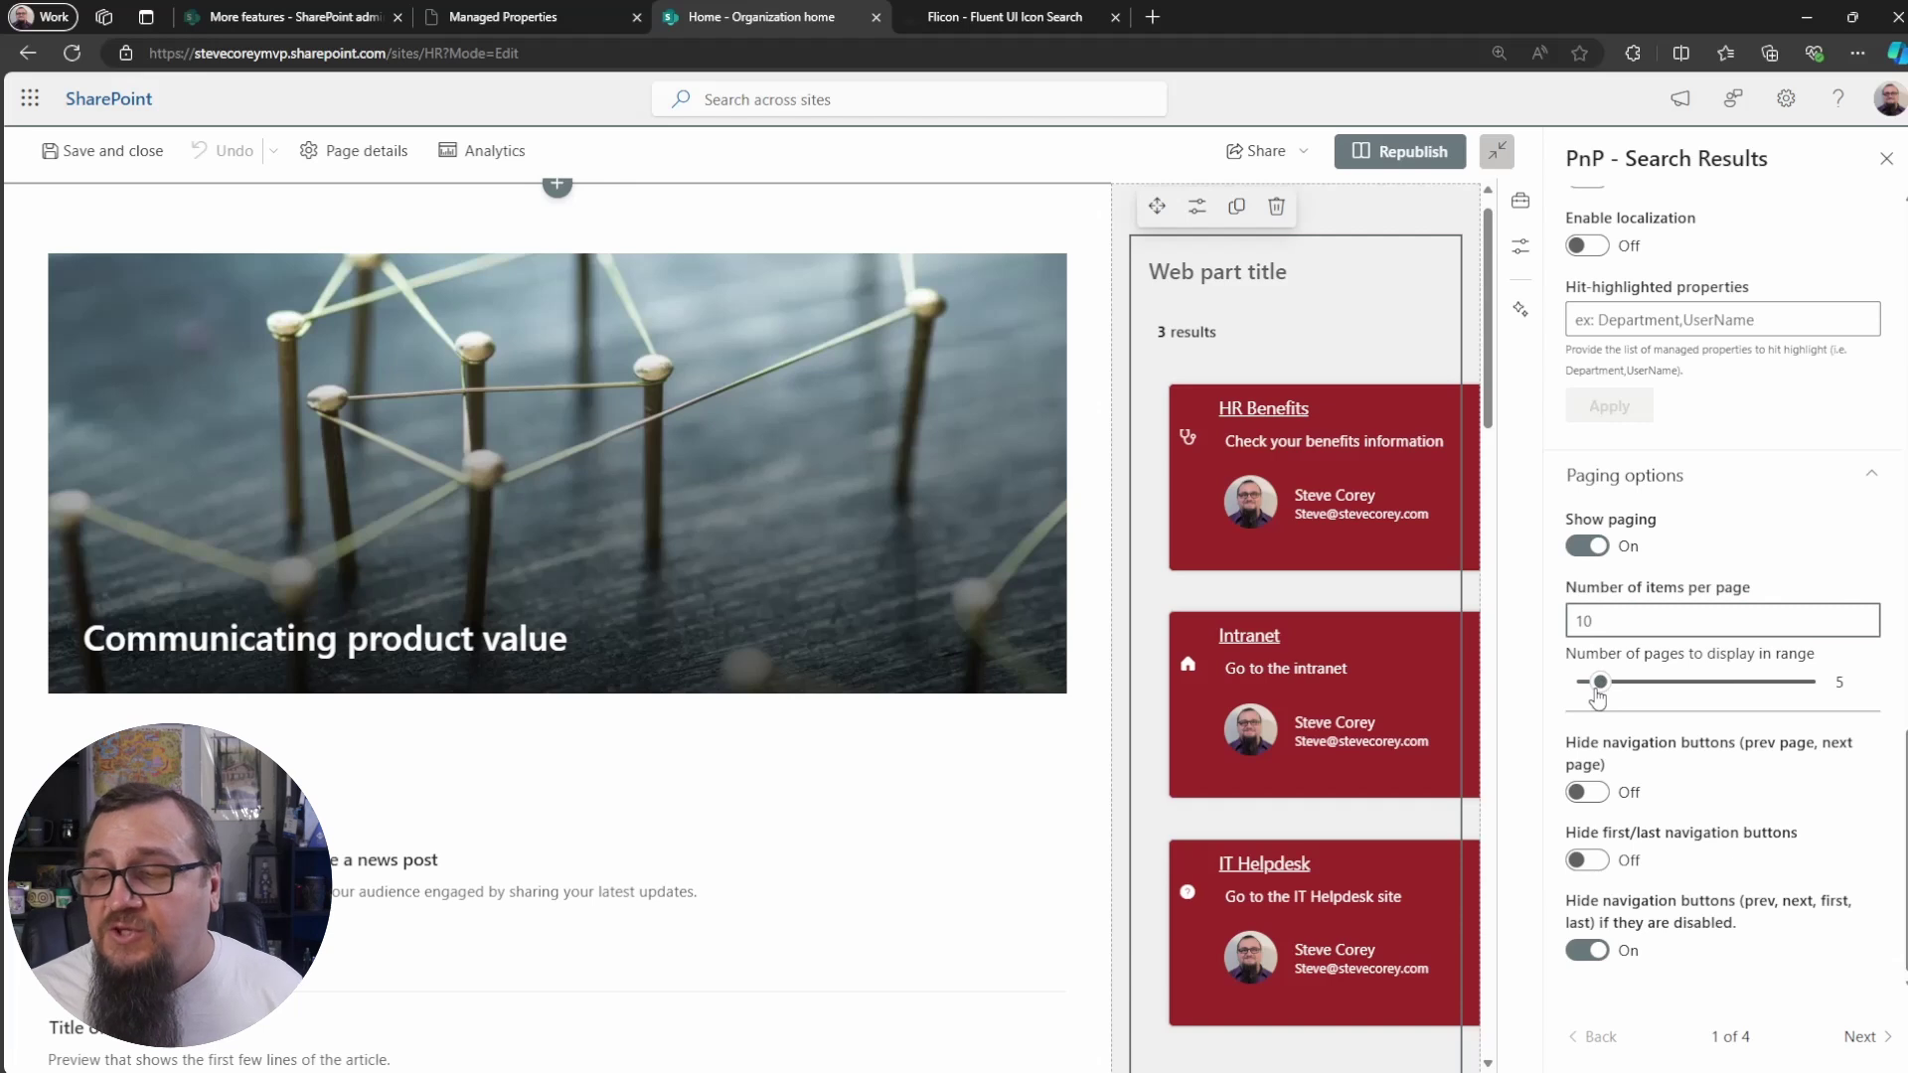
pyautogui.moveTo(1597, 688); pyautogui.dragTo(1626, 692)
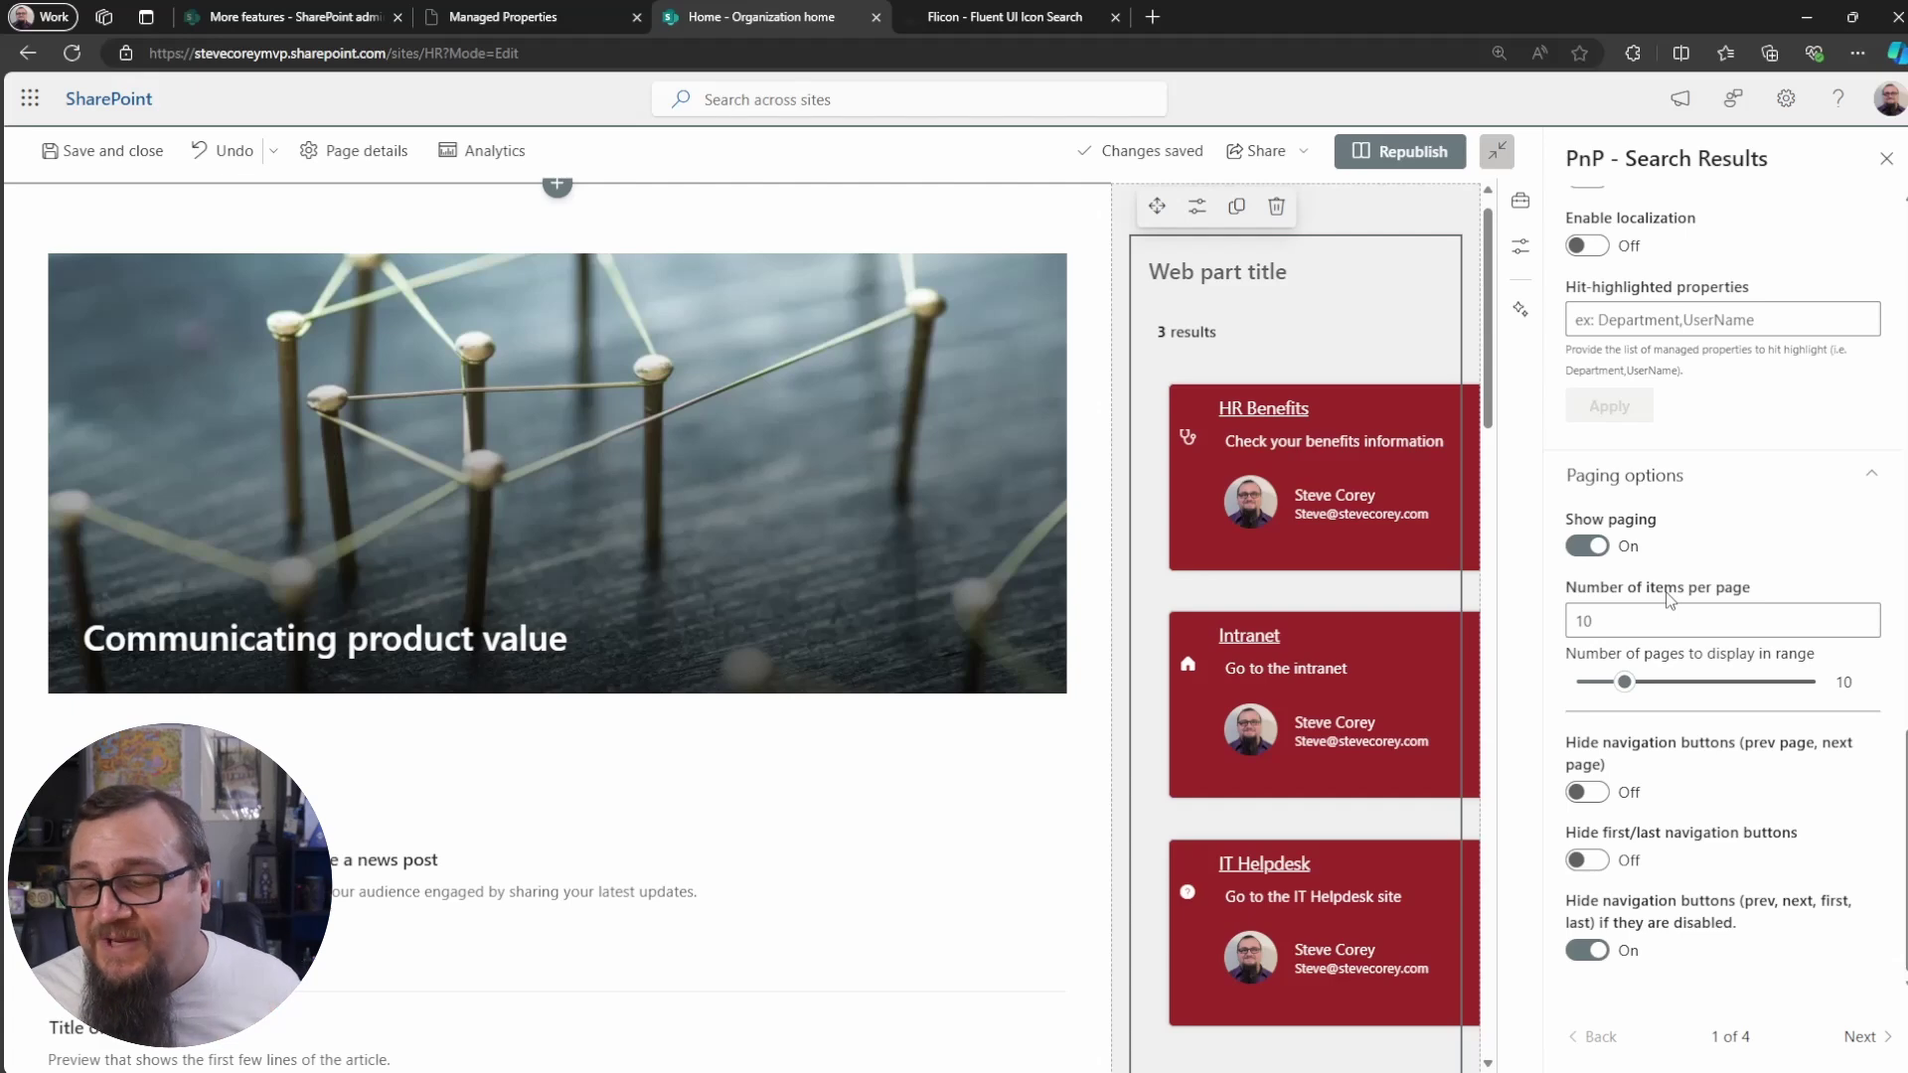
pyautogui.click(1859, 1037)
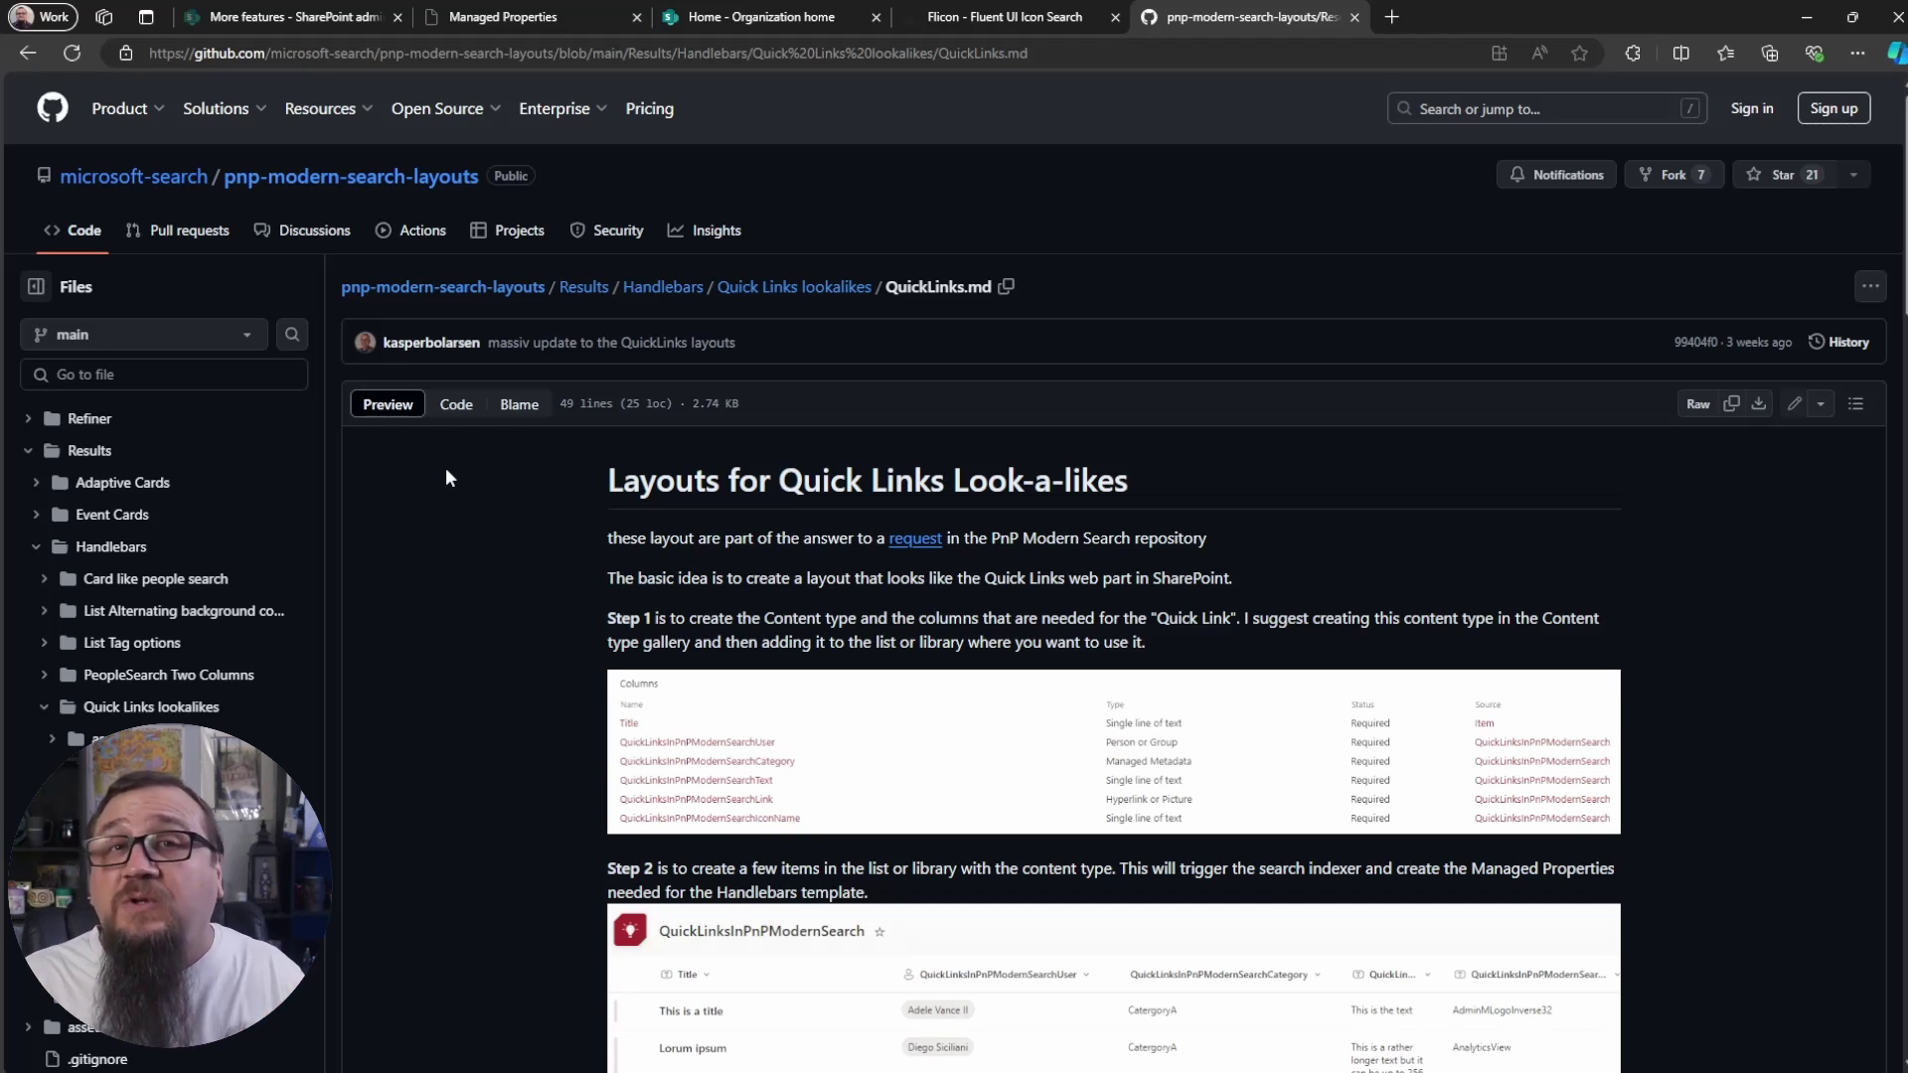
# Read the QuickLinks.md guide in the pnp-modern-search-layouts GitHub repository, covering its content type columns and sample list items.
pyautogui.scroll(-2, 449, 586)
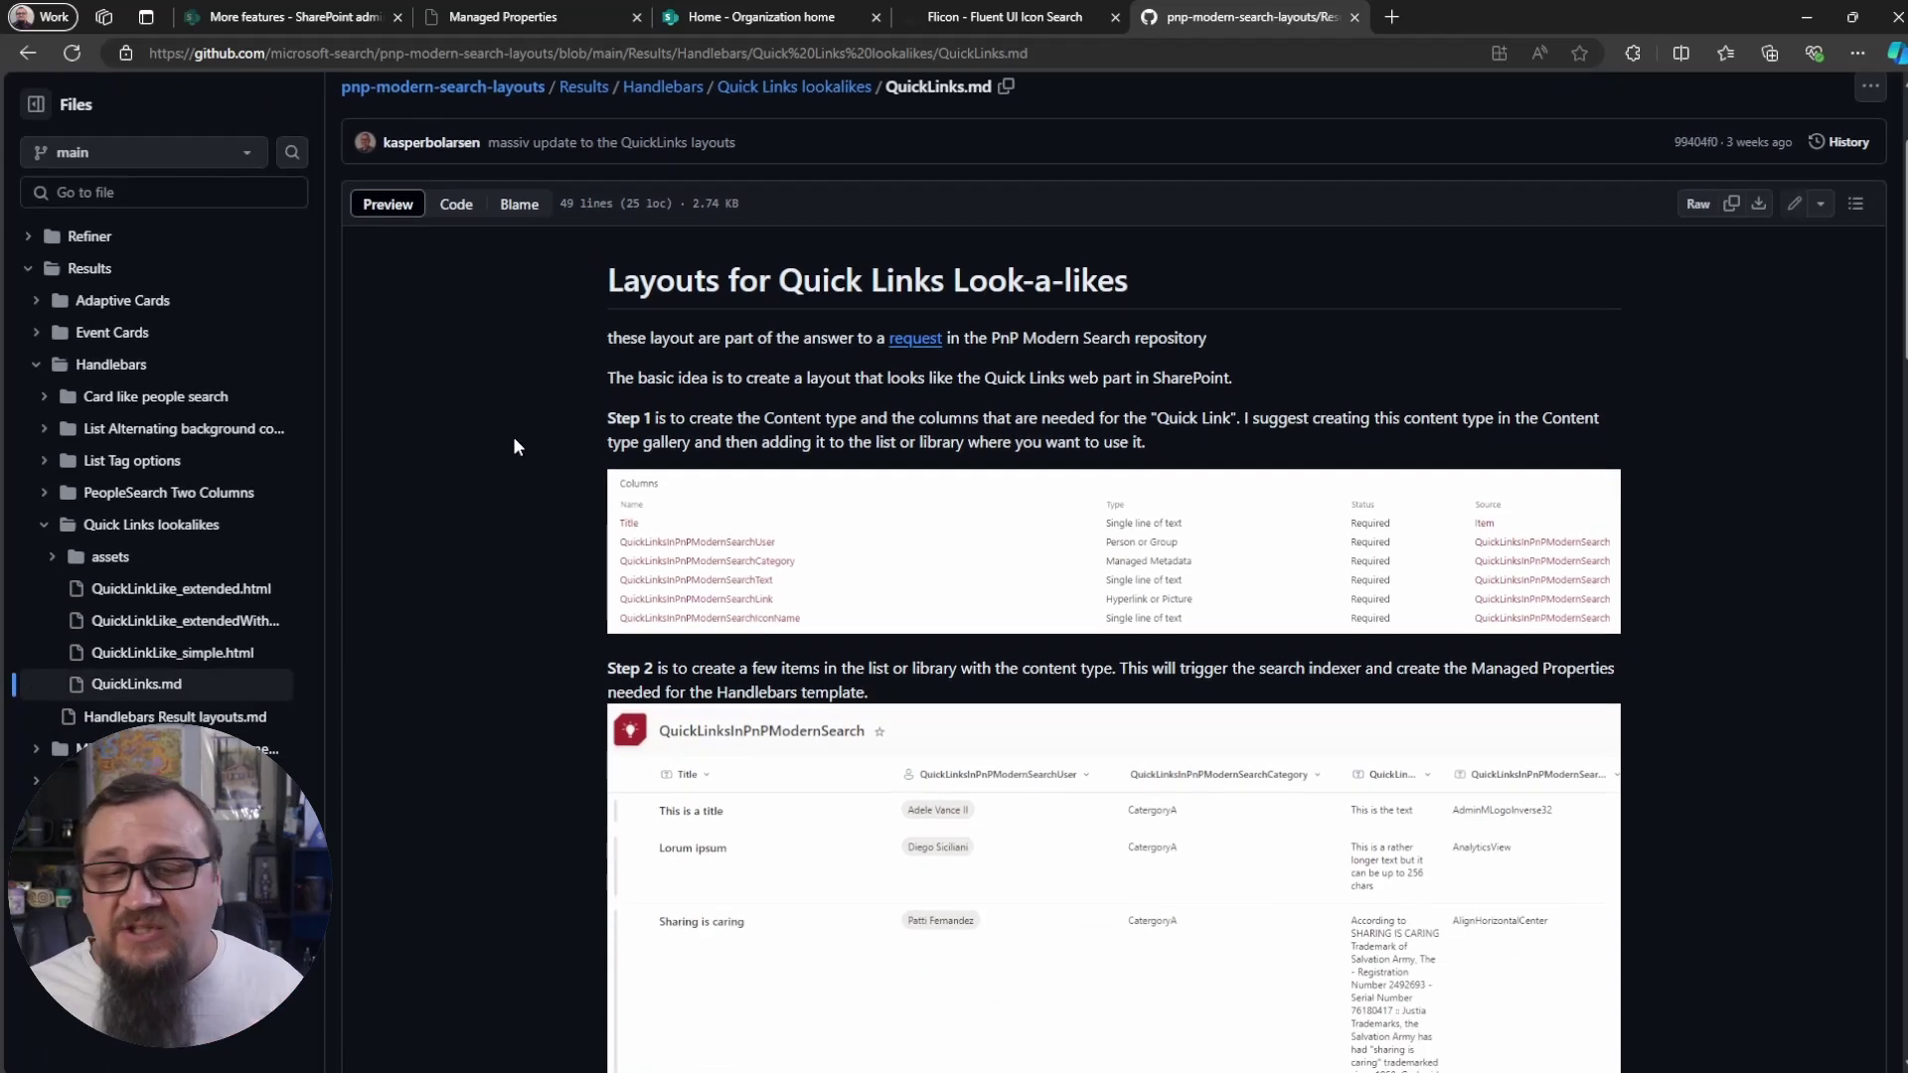
pyautogui.scroll(2, 509, 505)
pyautogui.scroll(-1, 509, 503)
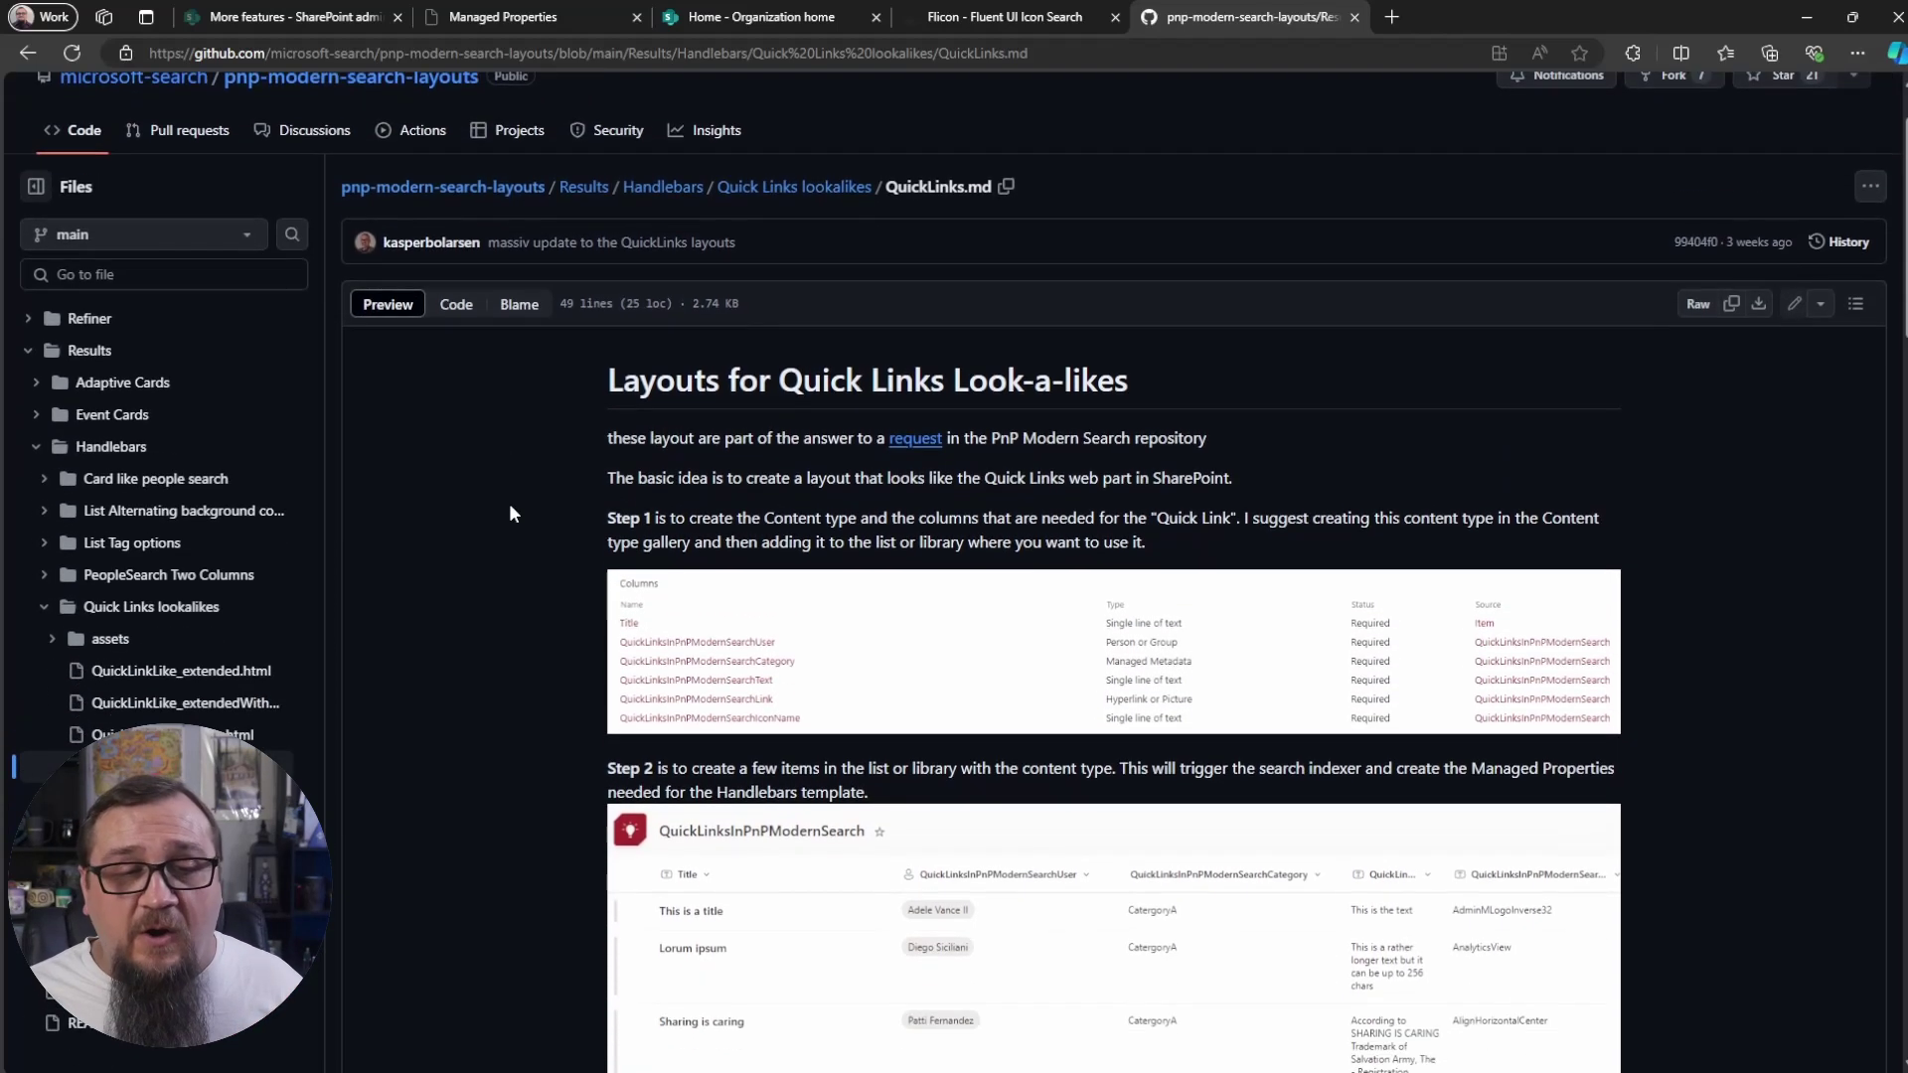
pyautogui.scroll(-1, 508, 514)
pyautogui.scroll(-1, 507, 523)
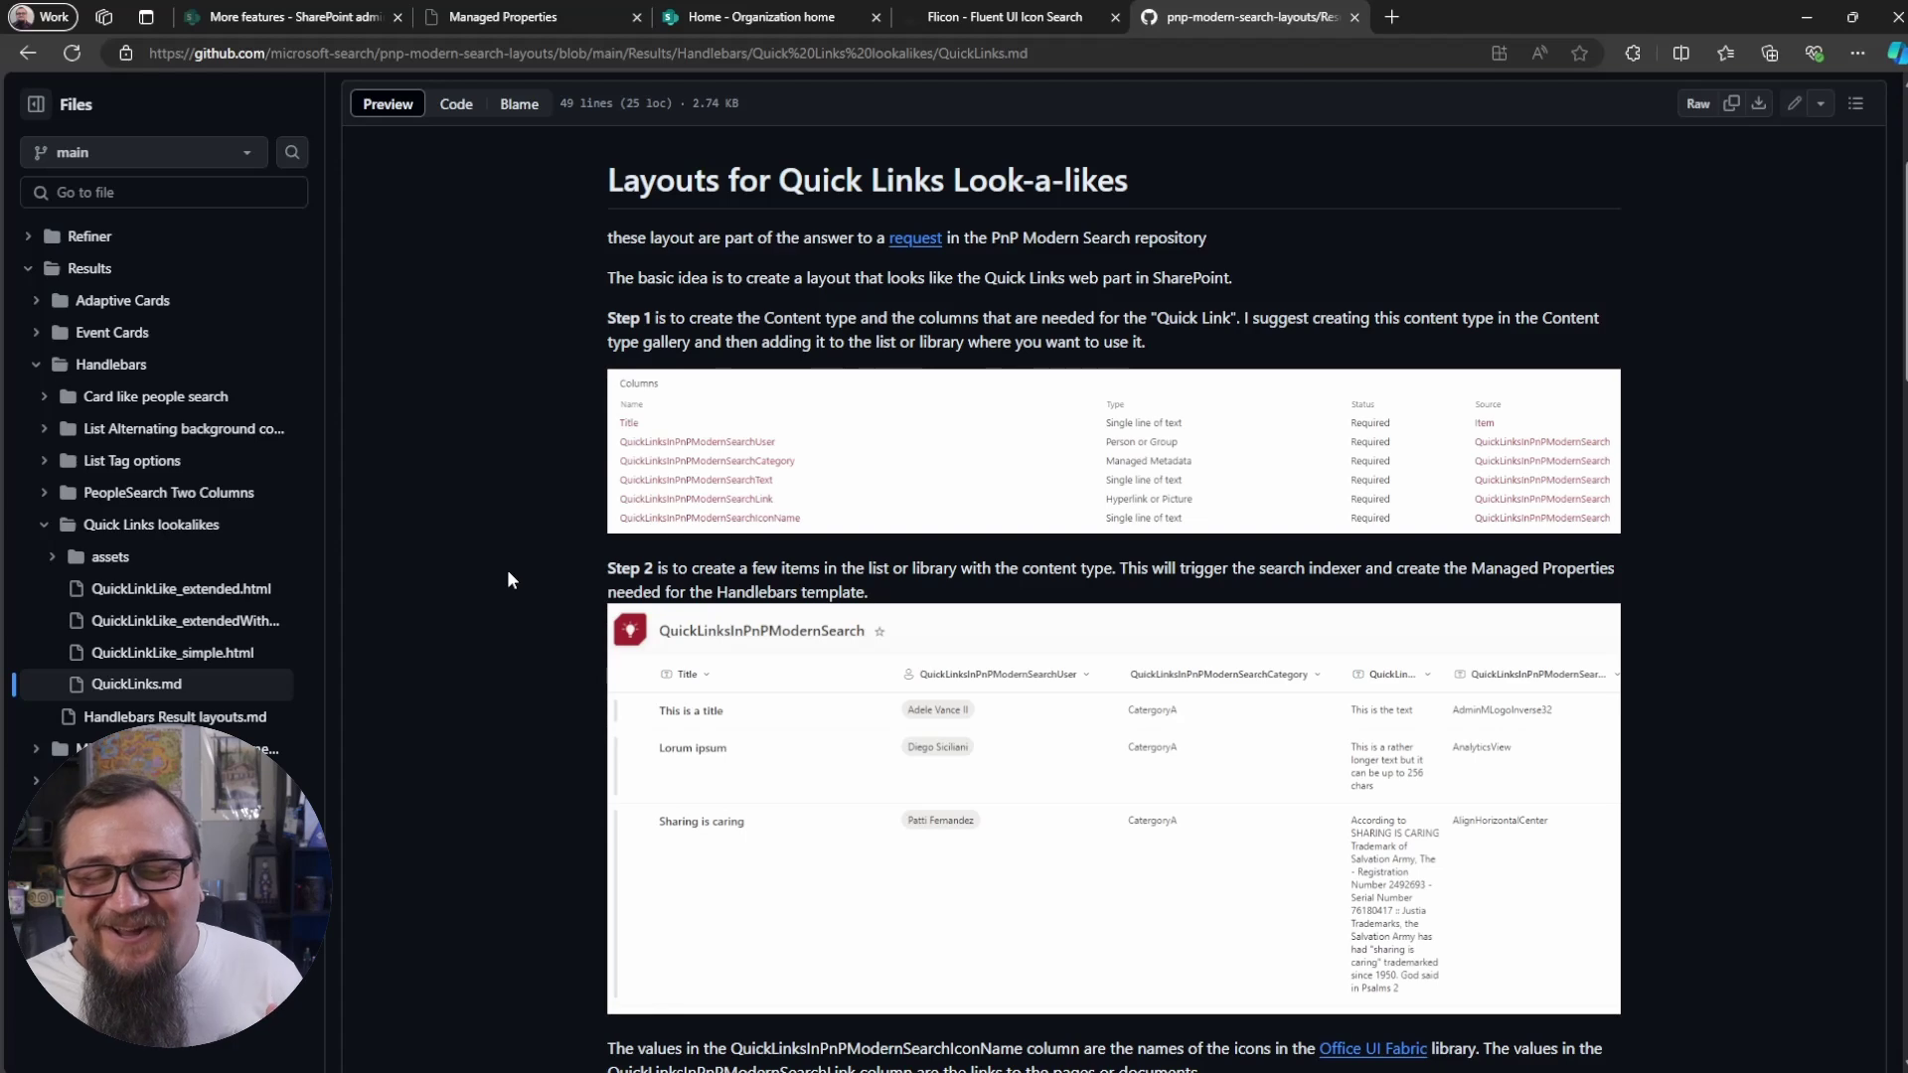
pyautogui.scroll(-1, 508, 571)
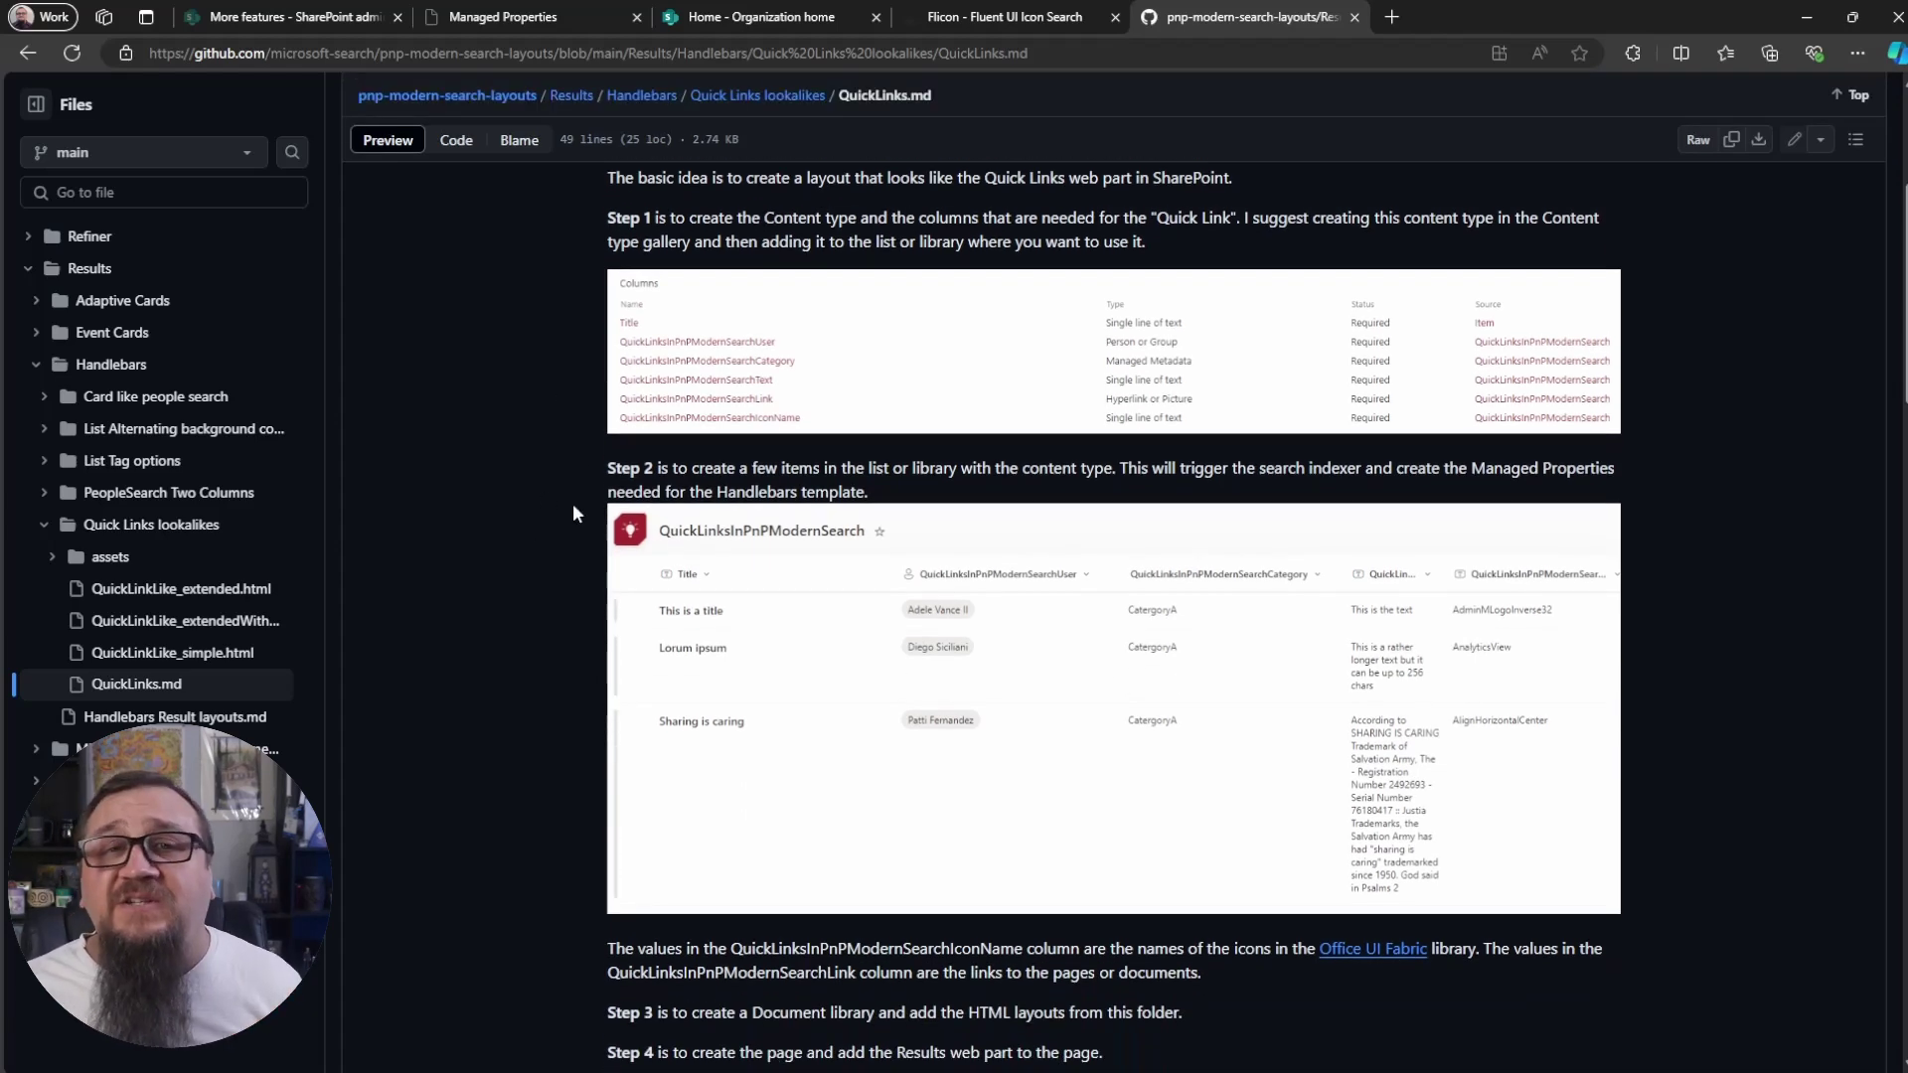
# Read the rest of the QuickLinks.md guide, covering setup steps 3 to 7 and the Simple, Extended and Extended with User layout samples.
pyautogui.scroll(-2, 572, 513)
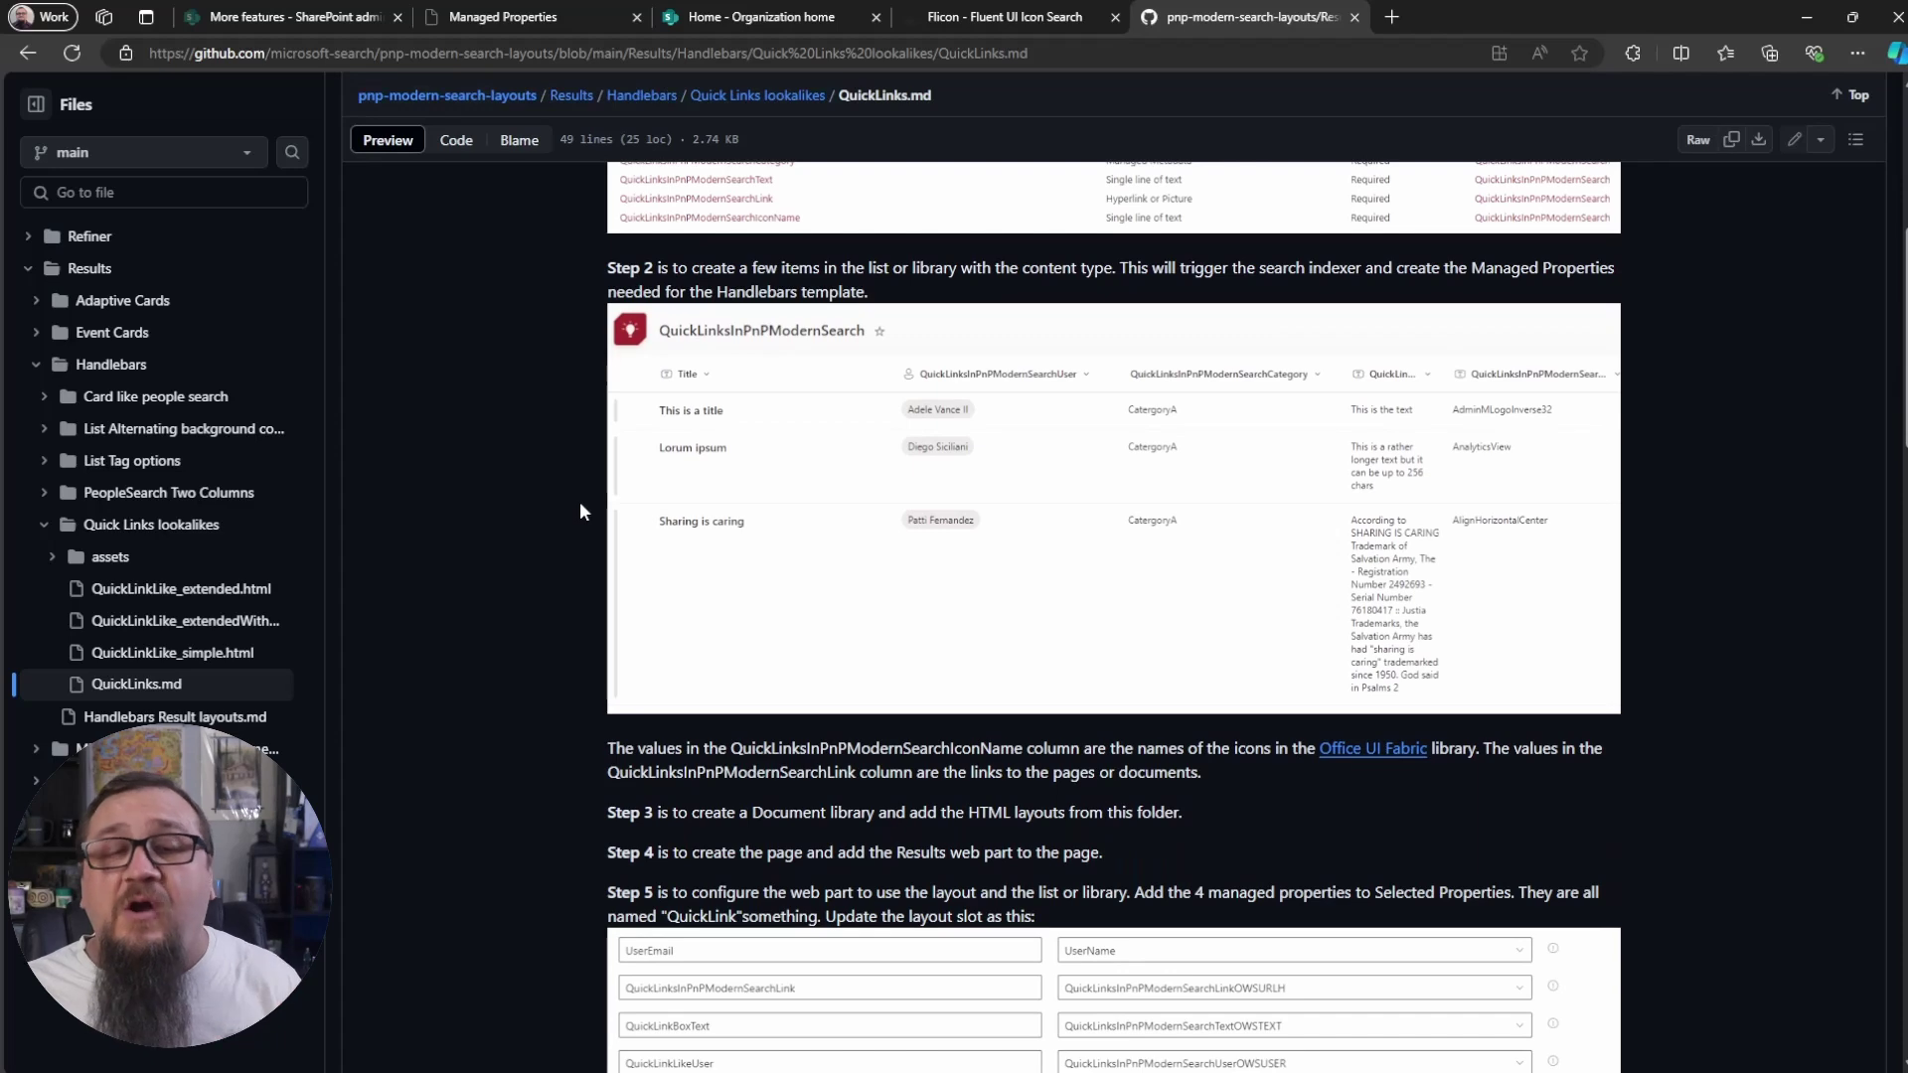
pyautogui.scroll(-4, 581, 501)
pyautogui.scroll(-2, 542, 536)
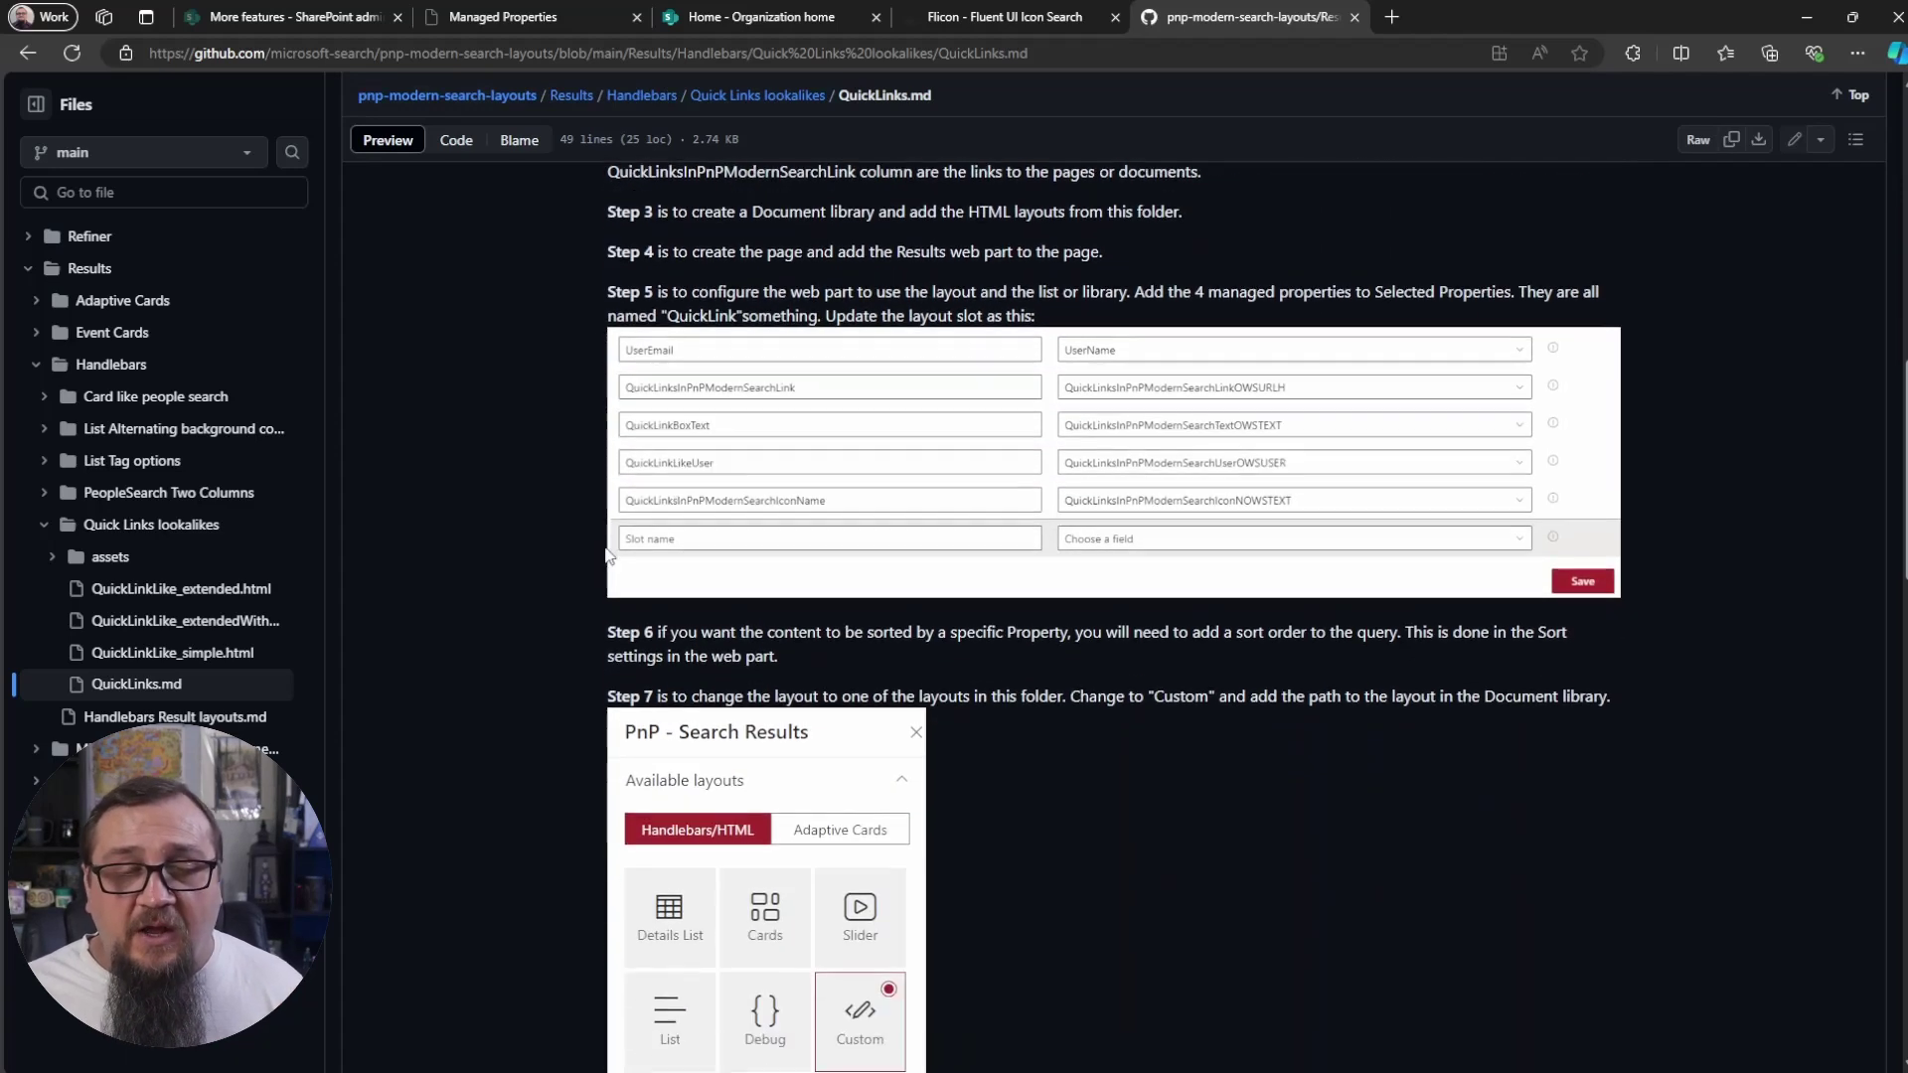
pyautogui.scroll(-5, 580, 537)
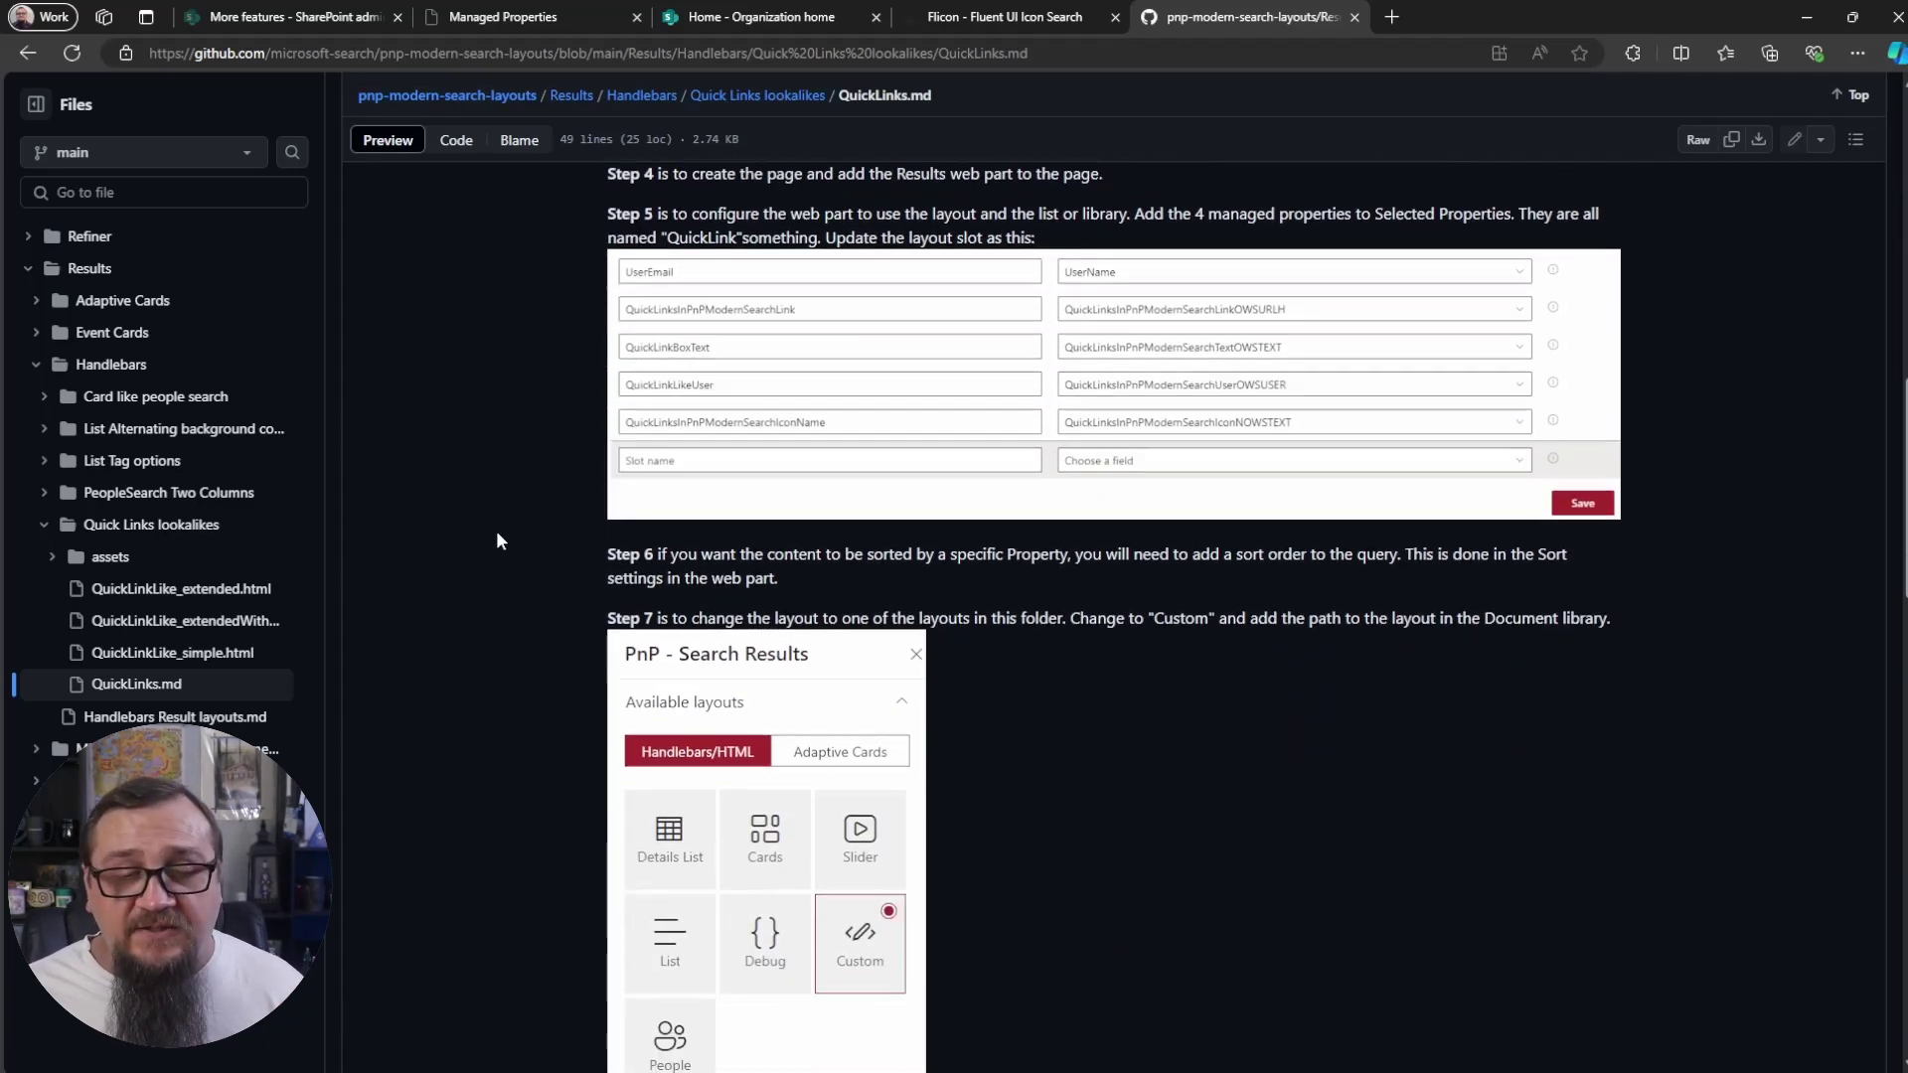
pyautogui.scroll(-5, 994, 567)
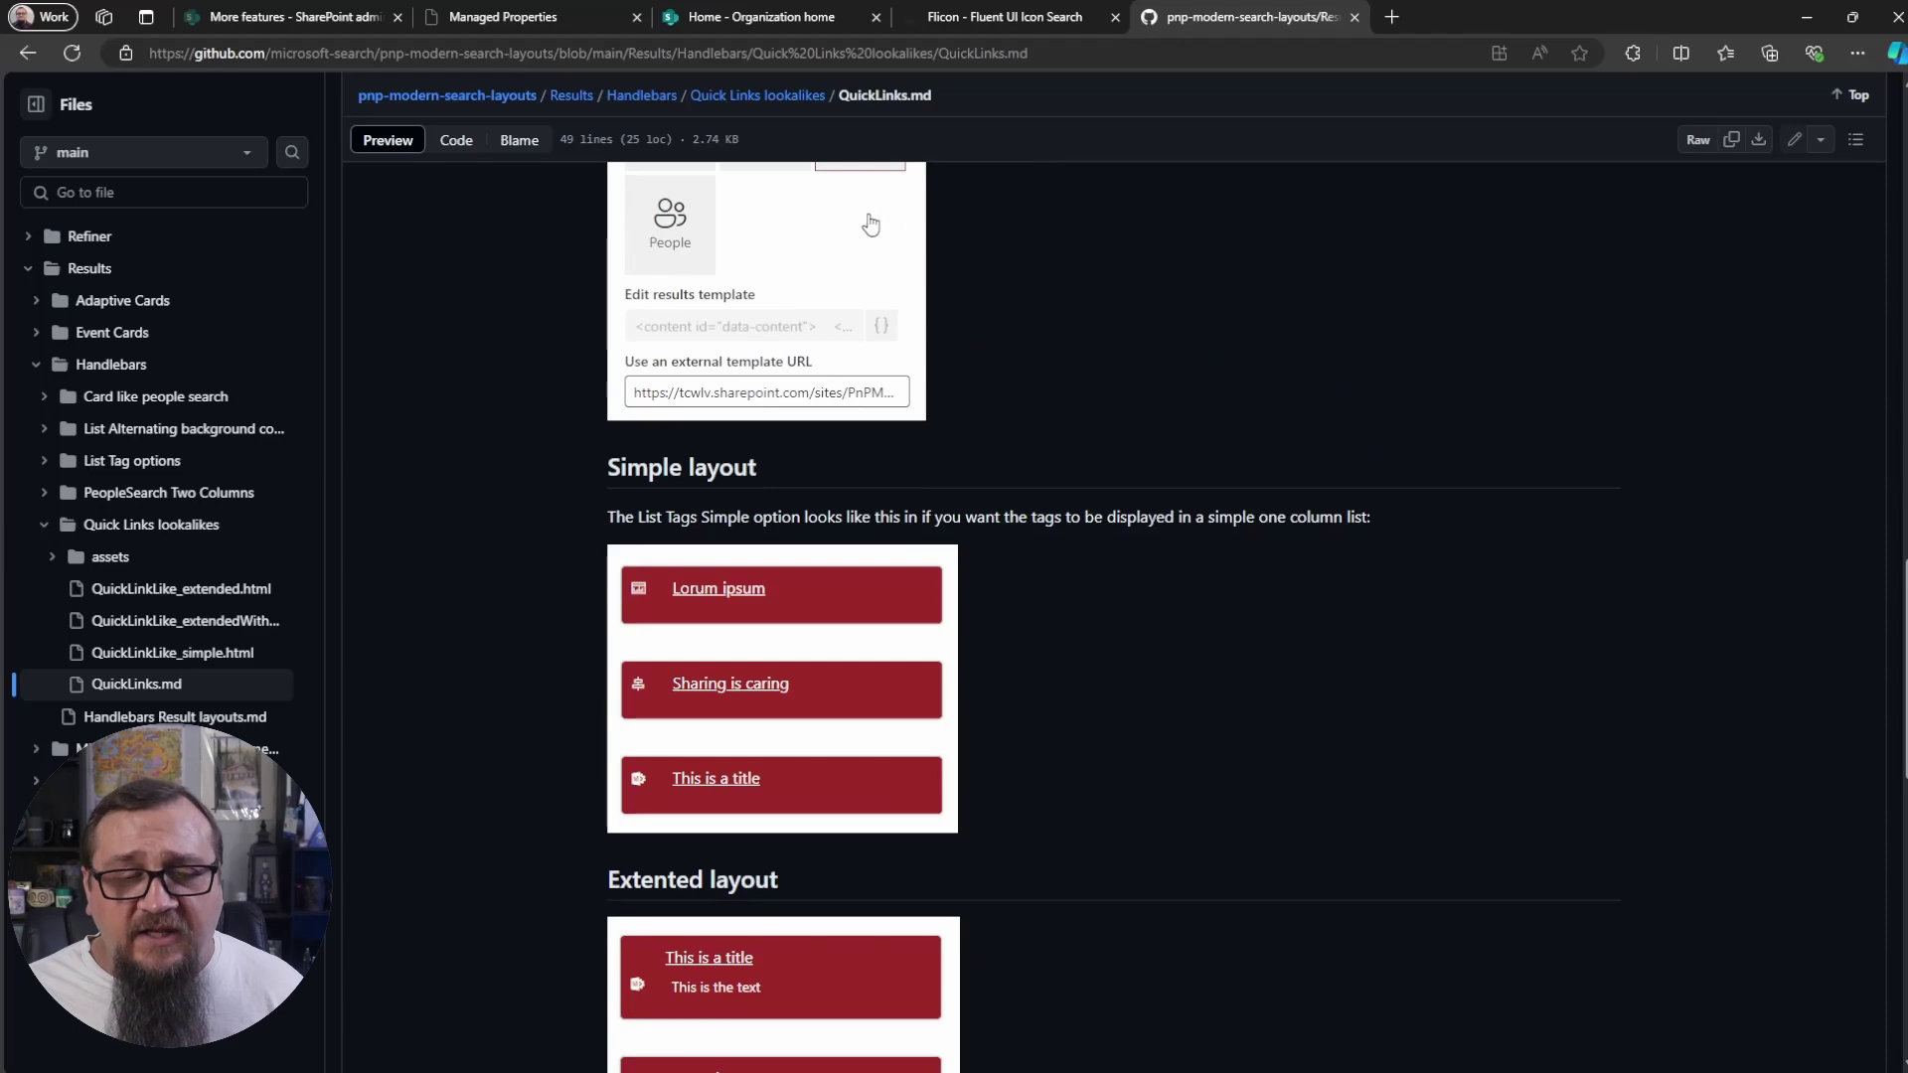
pyautogui.scroll(-3, 895, 567)
pyautogui.scroll(-8, 895, 626)
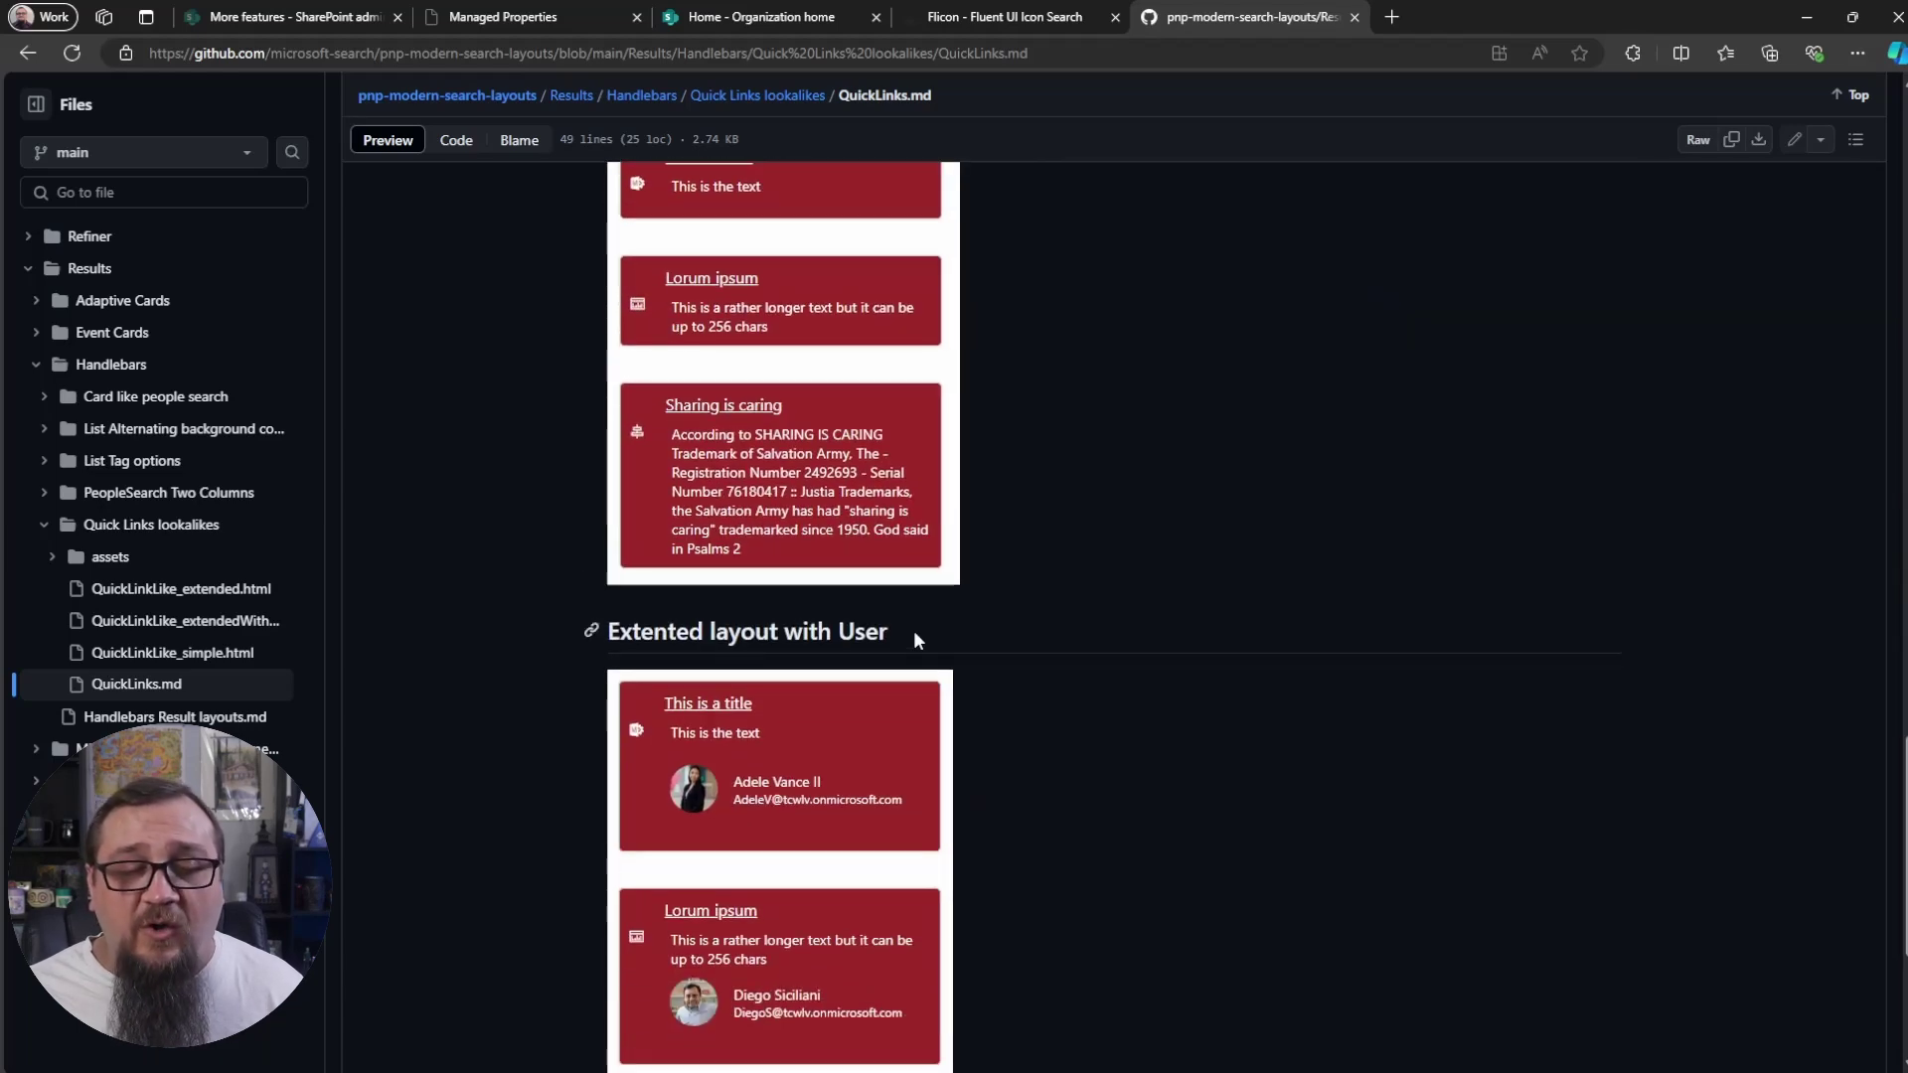
pyautogui.scroll(20, 1077, 678)
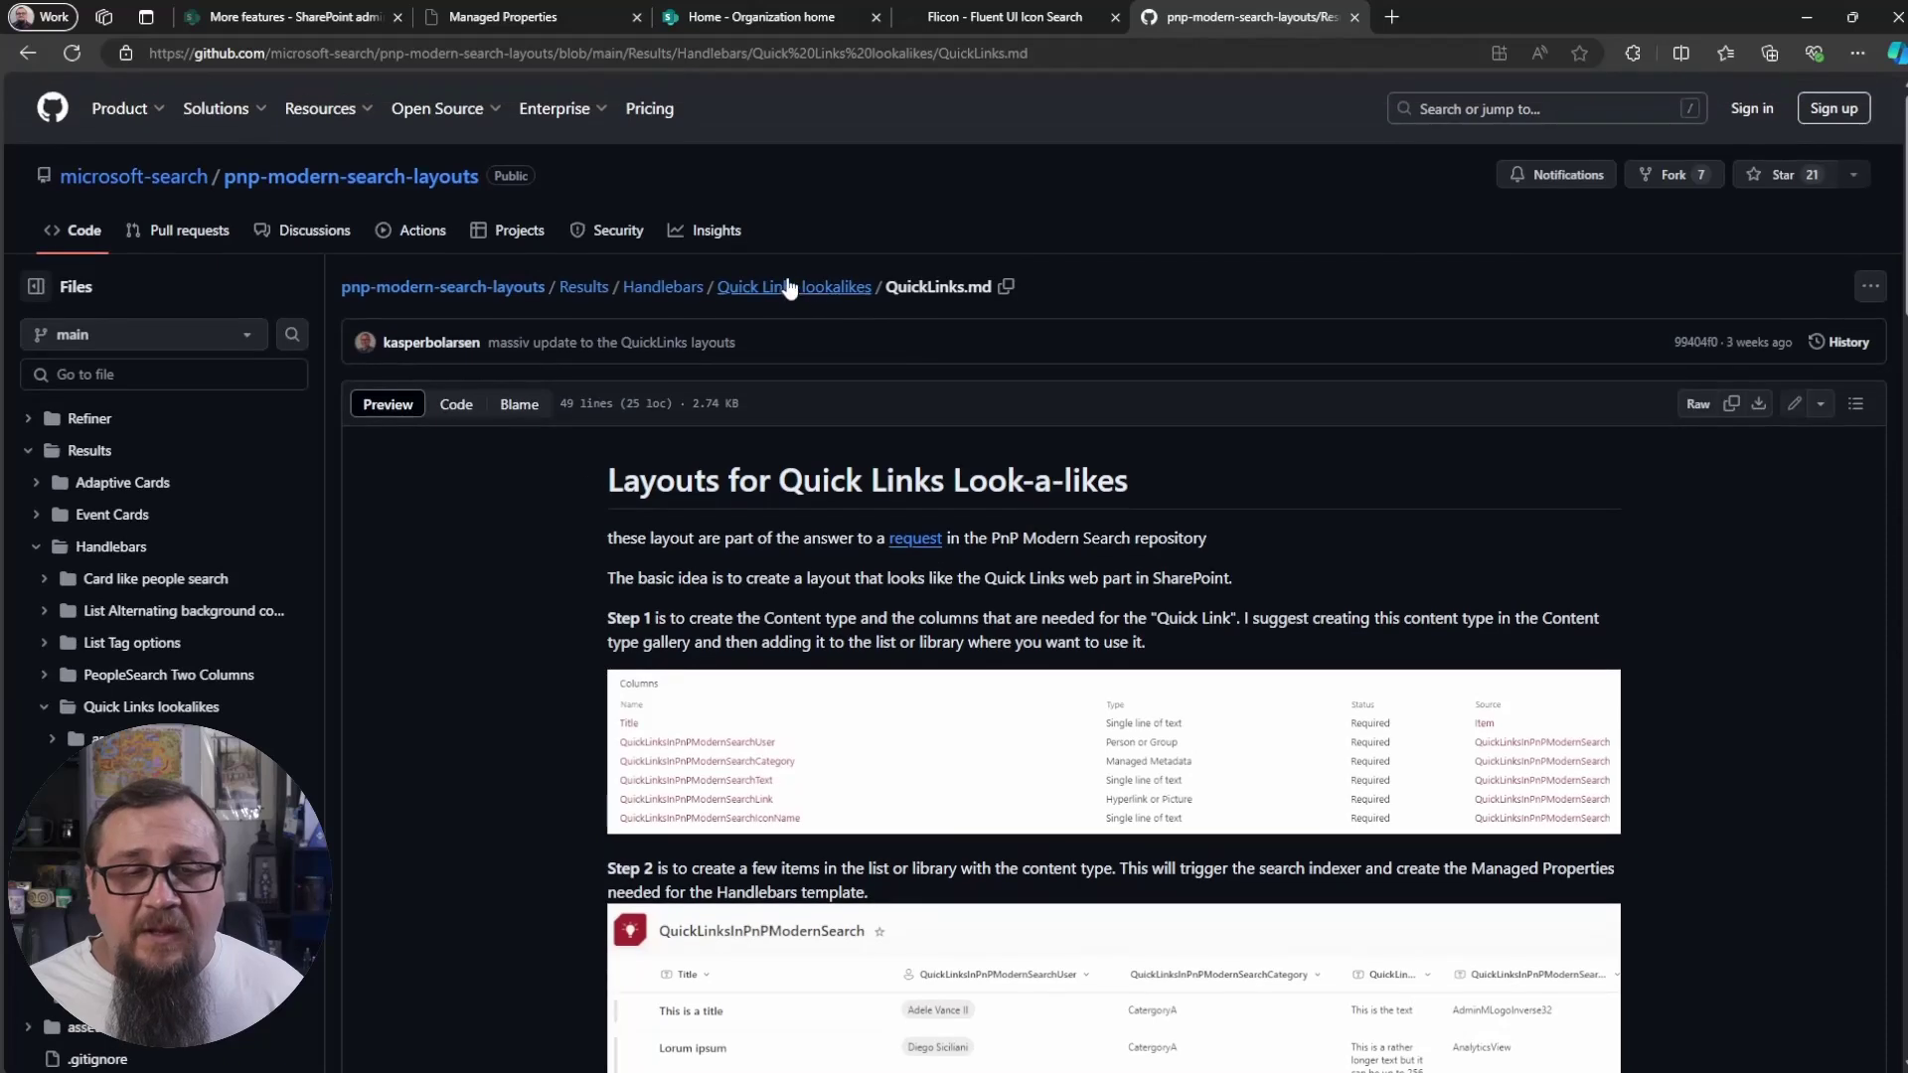
# Go to the Quick Links lookalikes folder and briefly view its QuickLinks.md and QuickLinkLike_extended.html files, returning to the folder each time.
pyautogui.click(792, 286)
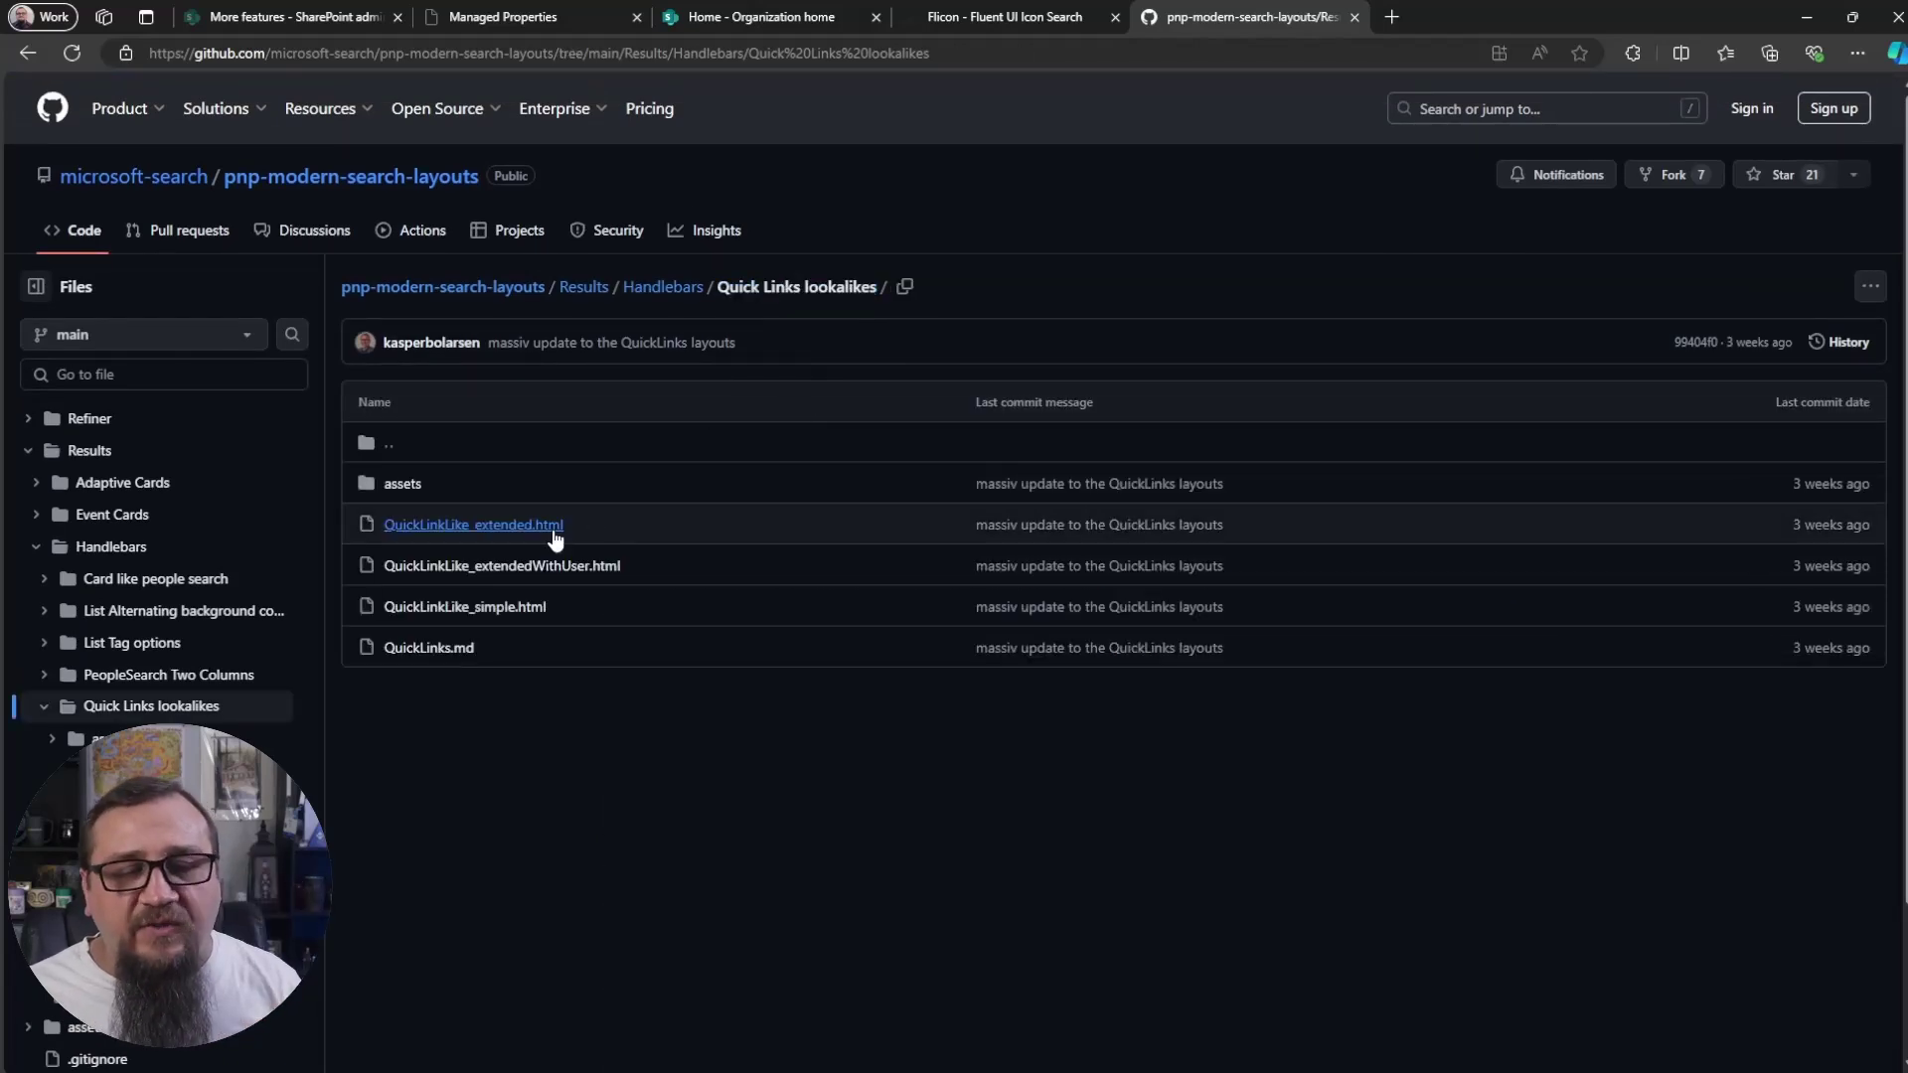
pyautogui.click(446, 652)
pyautogui.hotkey('alt', 'Left')
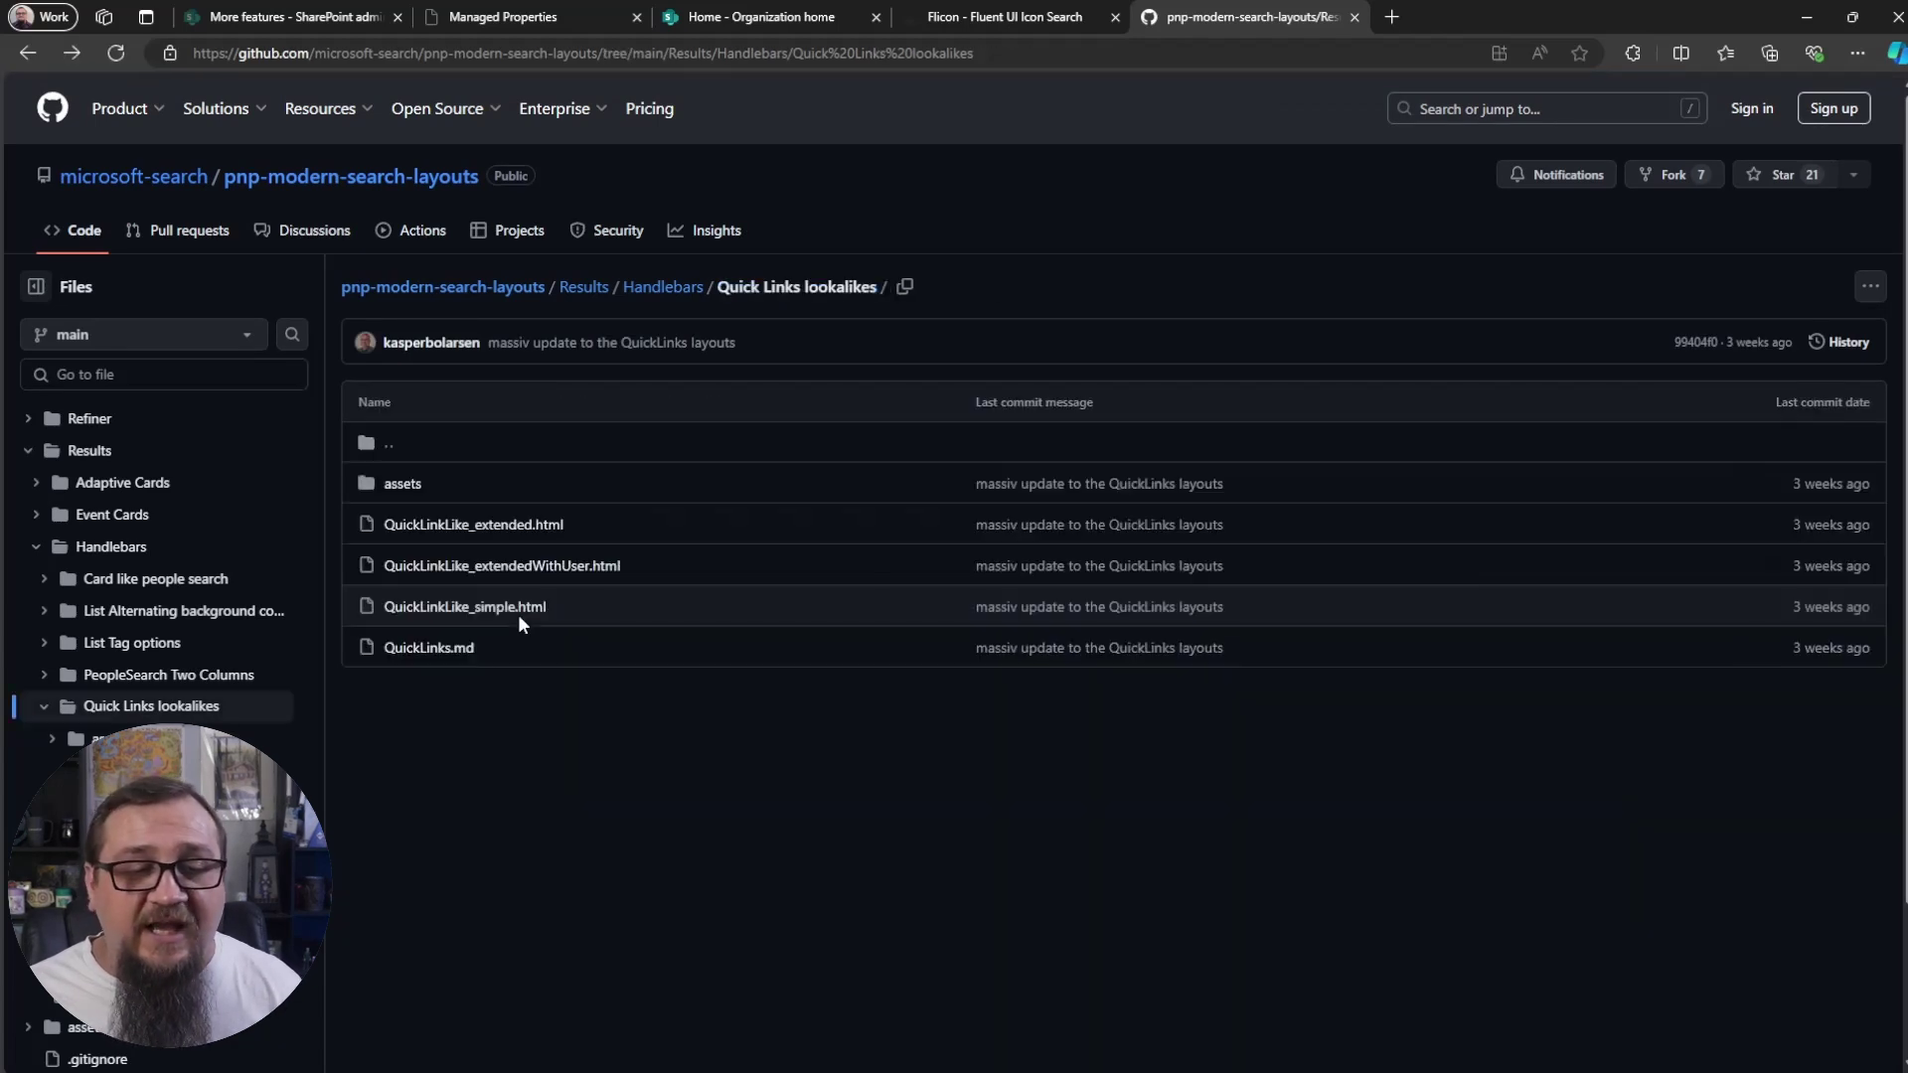
pyautogui.click(520, 529)
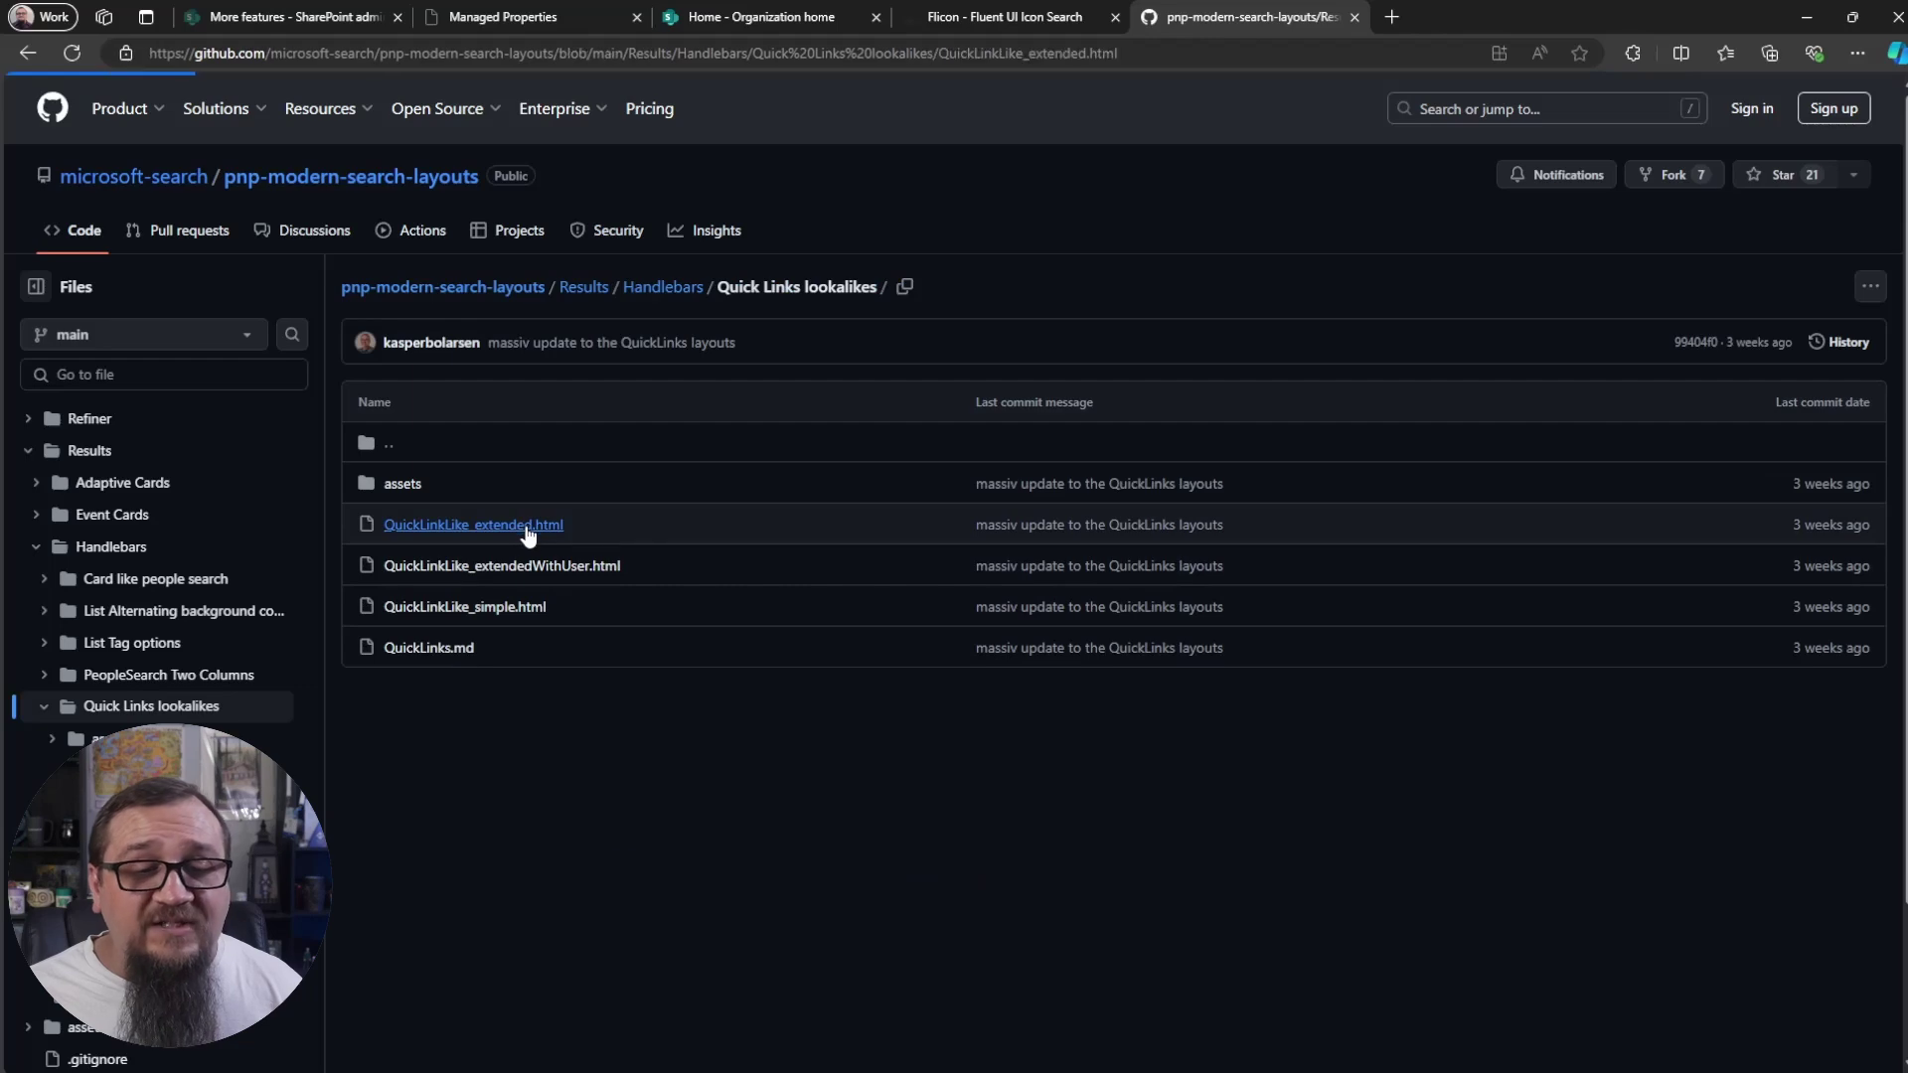
pyautogui.hotkey('alt', 'Left')
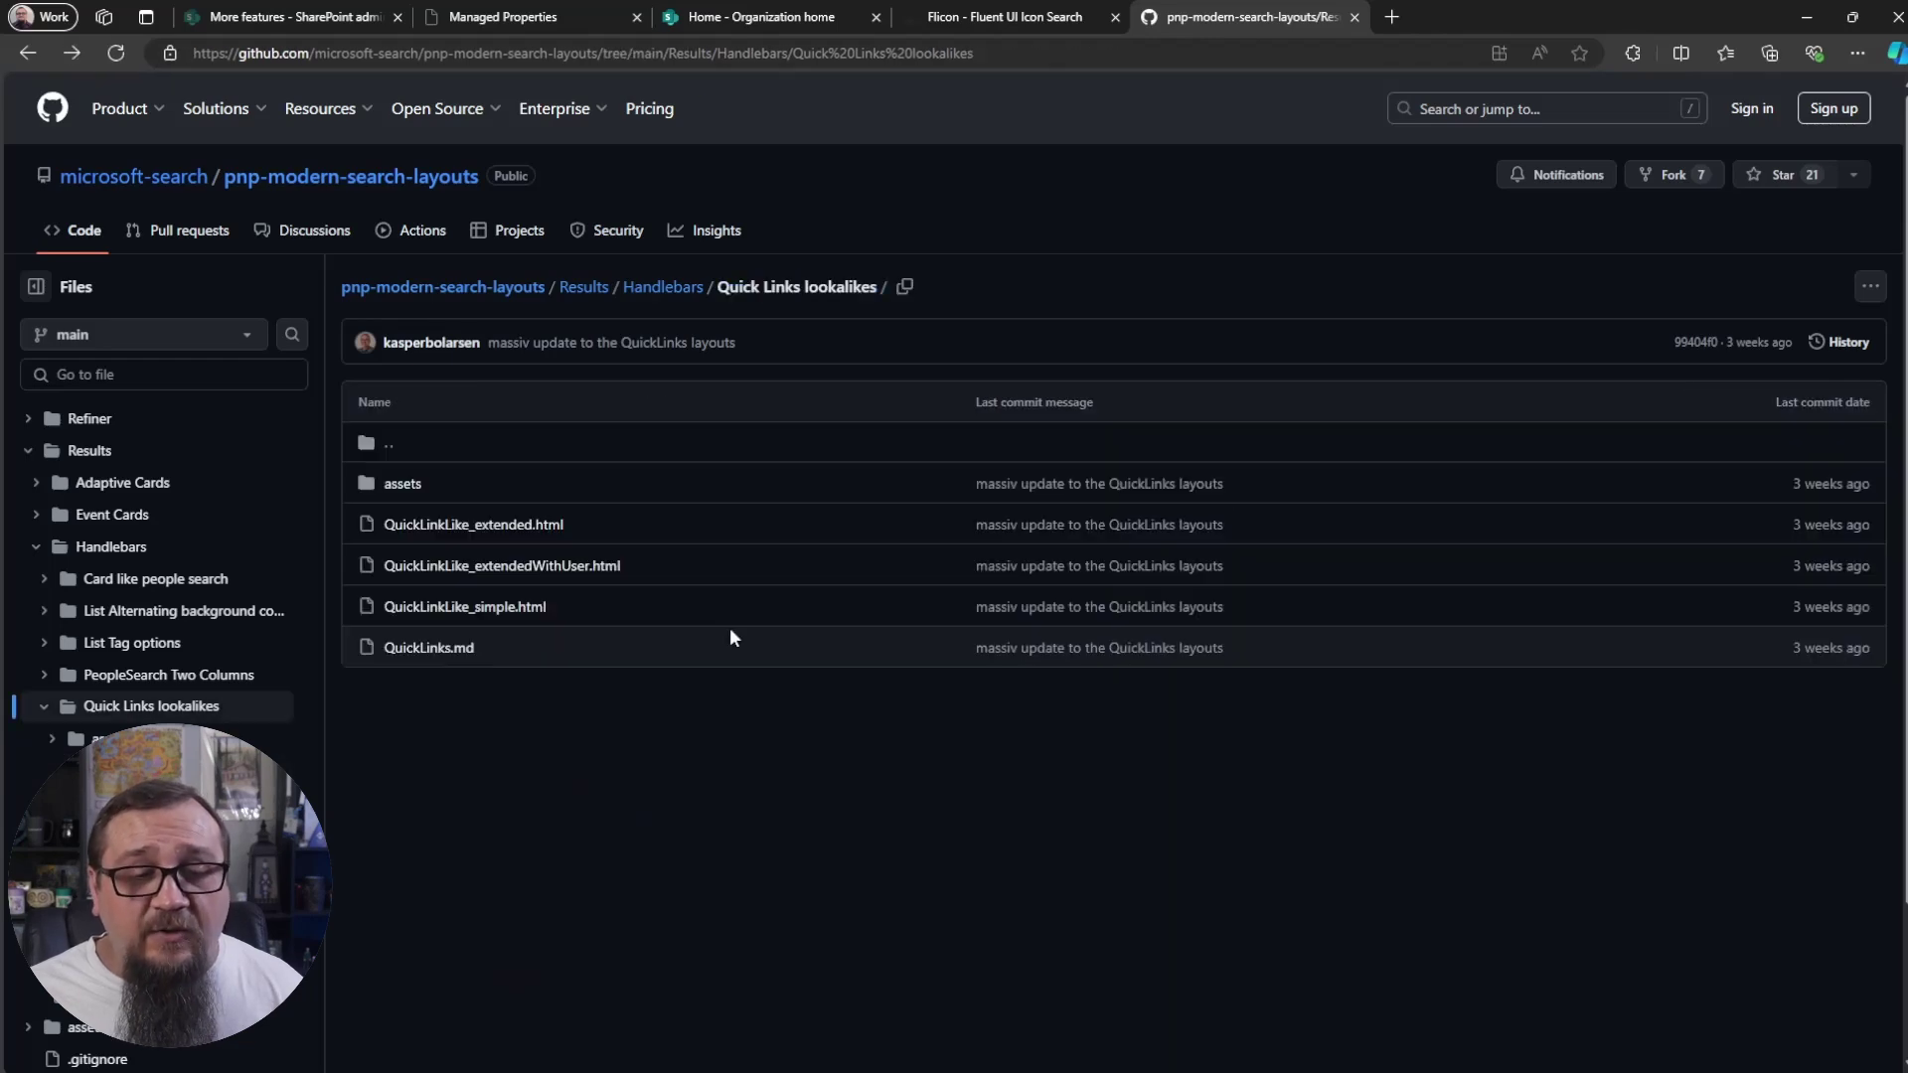
# Open QuickLinkLike_extendedWithUser.html and examine the style rules in its template source.
pyautogui.click(570, 569)
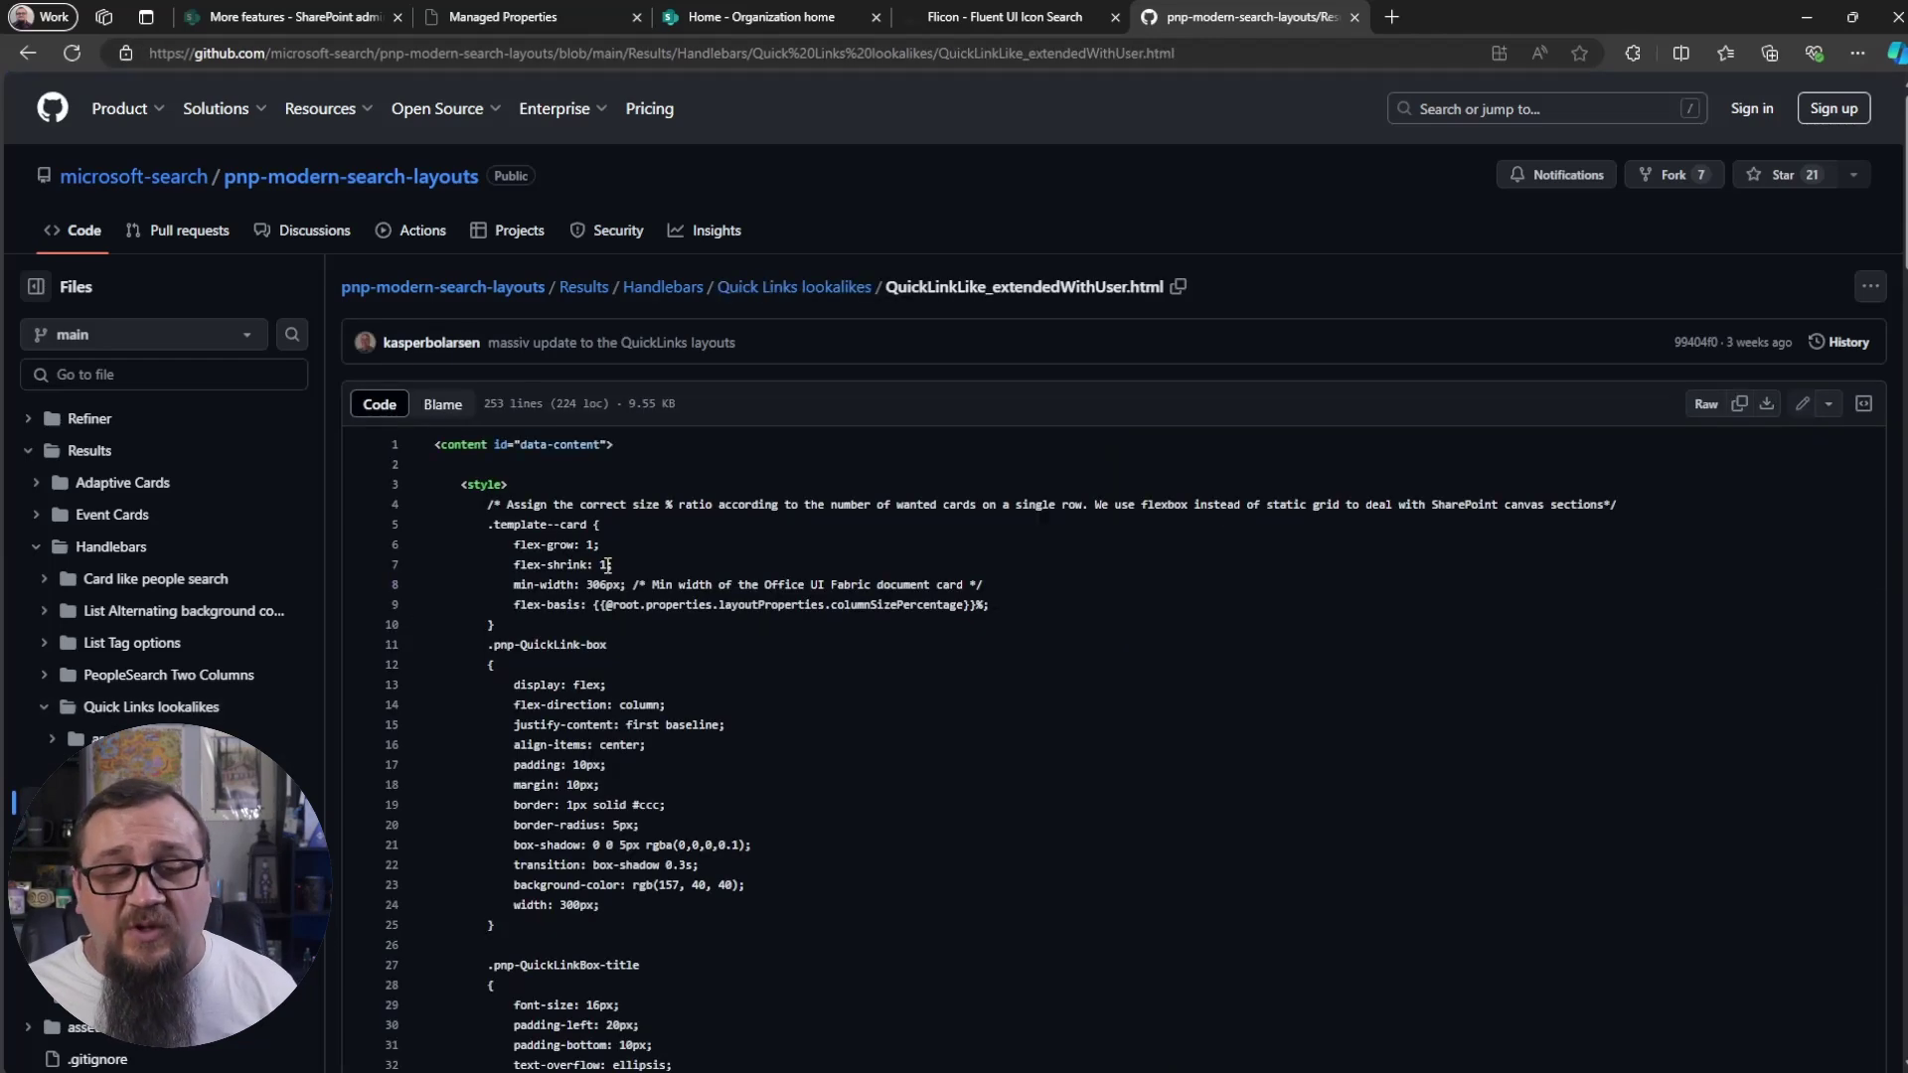
pyautogui.scroll(-5, 863, 644)
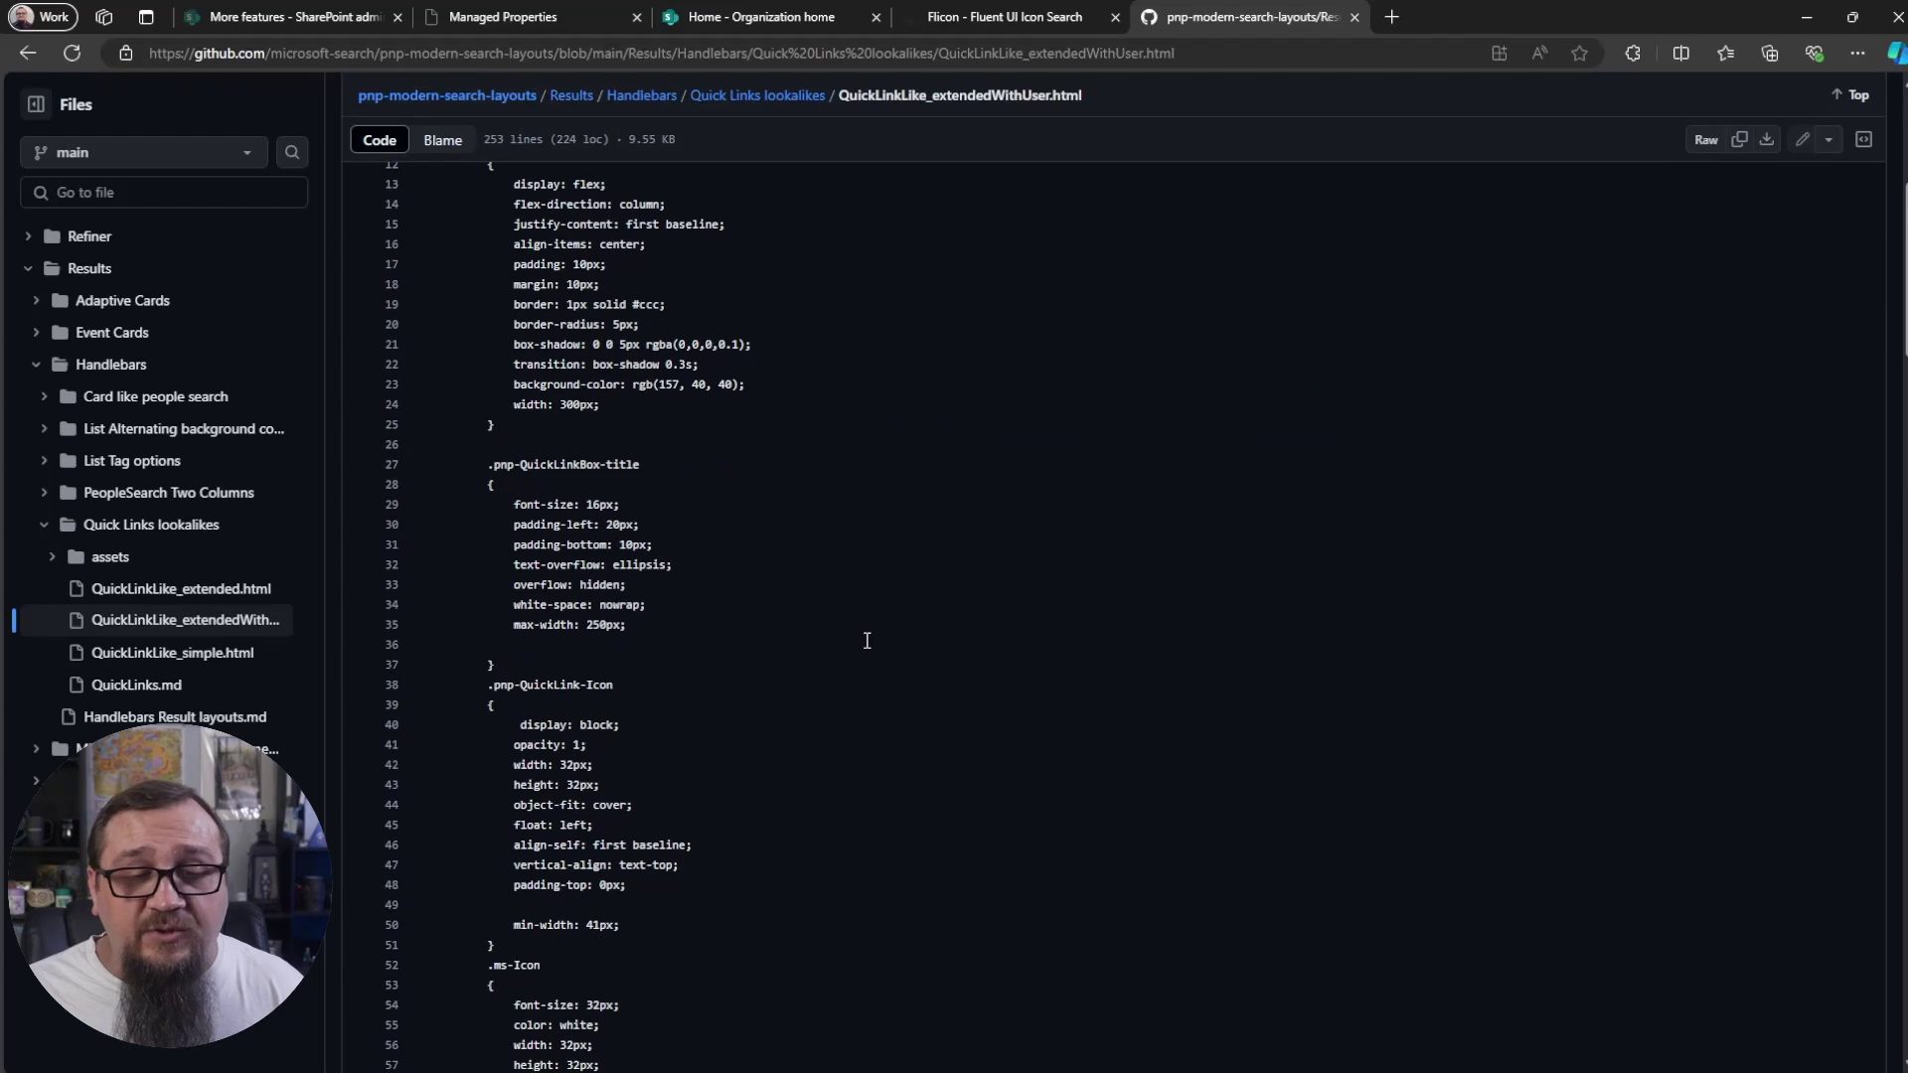
pyautogui.scroll(-8, 869, 639)
pyautogui.scroll(11, 875, 636)
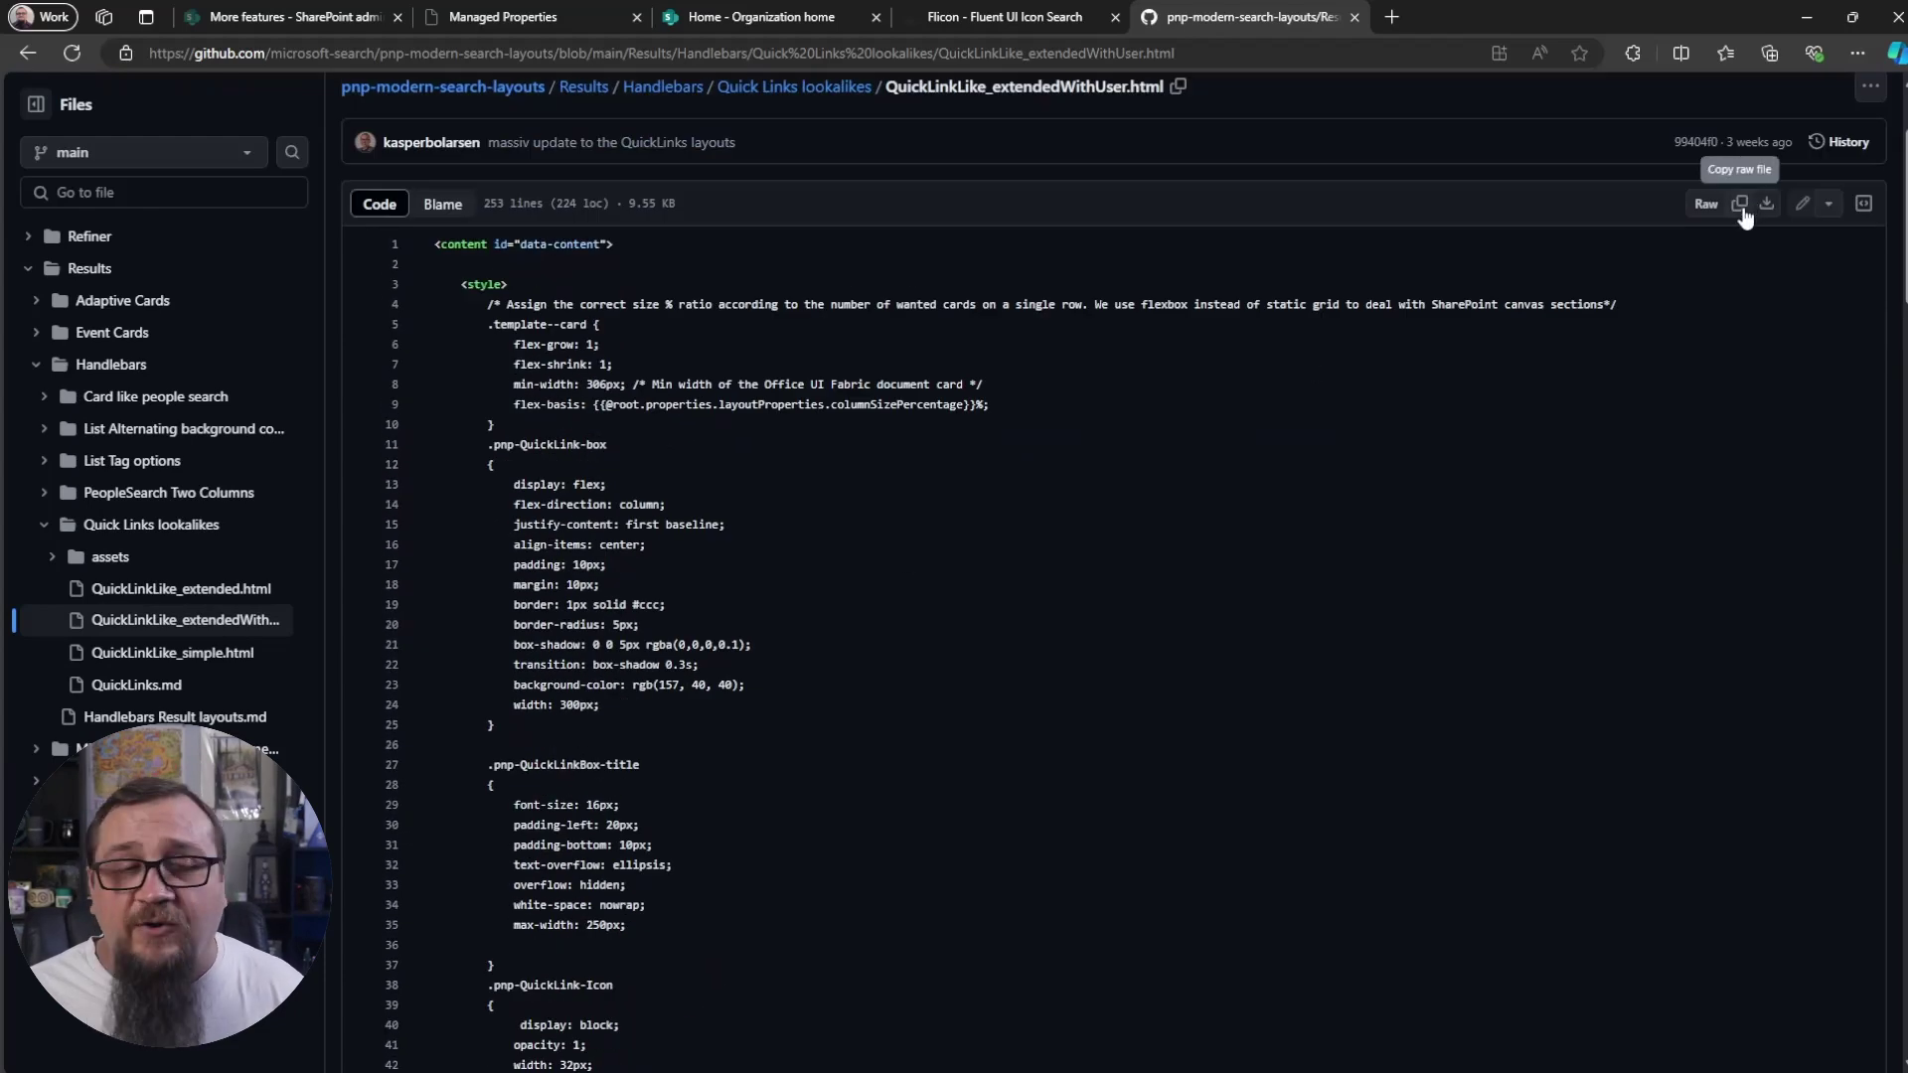
# Return to the Quick Links lookalikes folder and reopen QuickLinks.md to review its sample layout images.
pyautogui.click(795, 88)
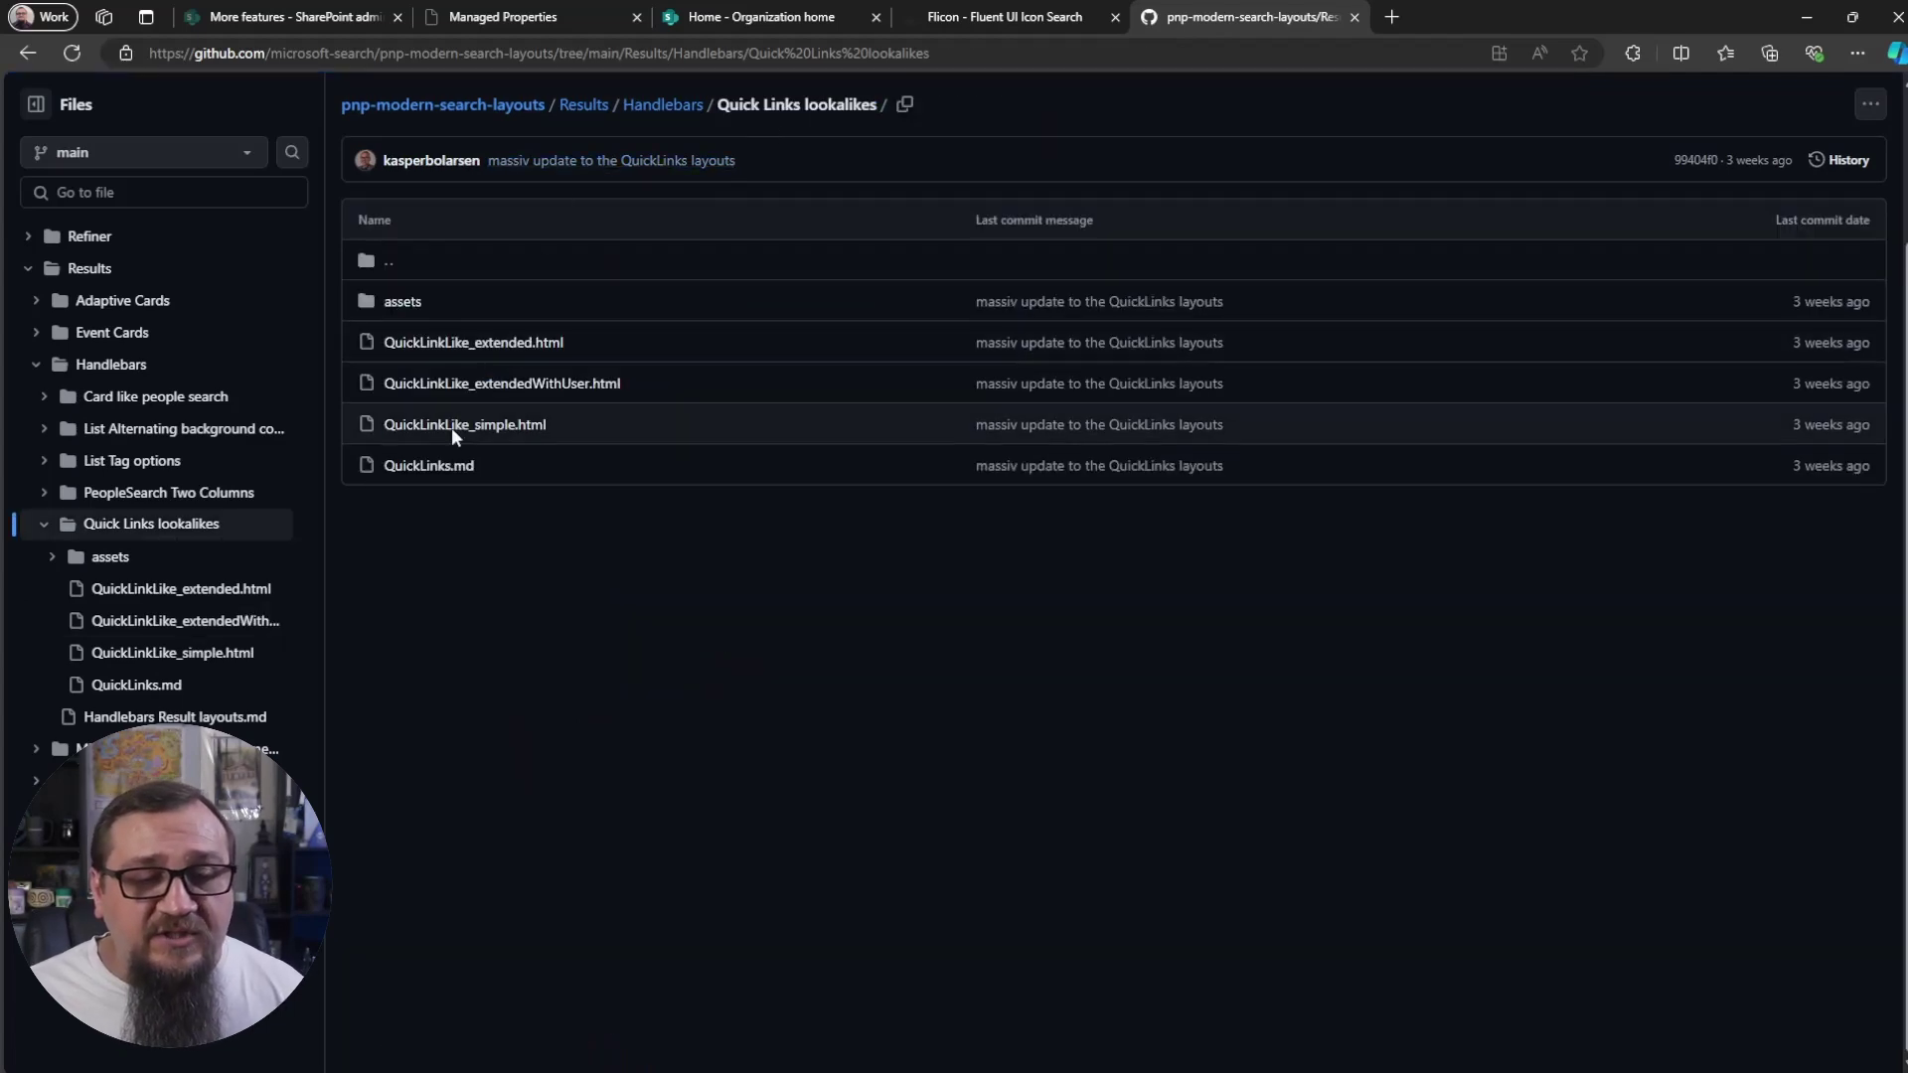
pyautogui.click(429, 466)
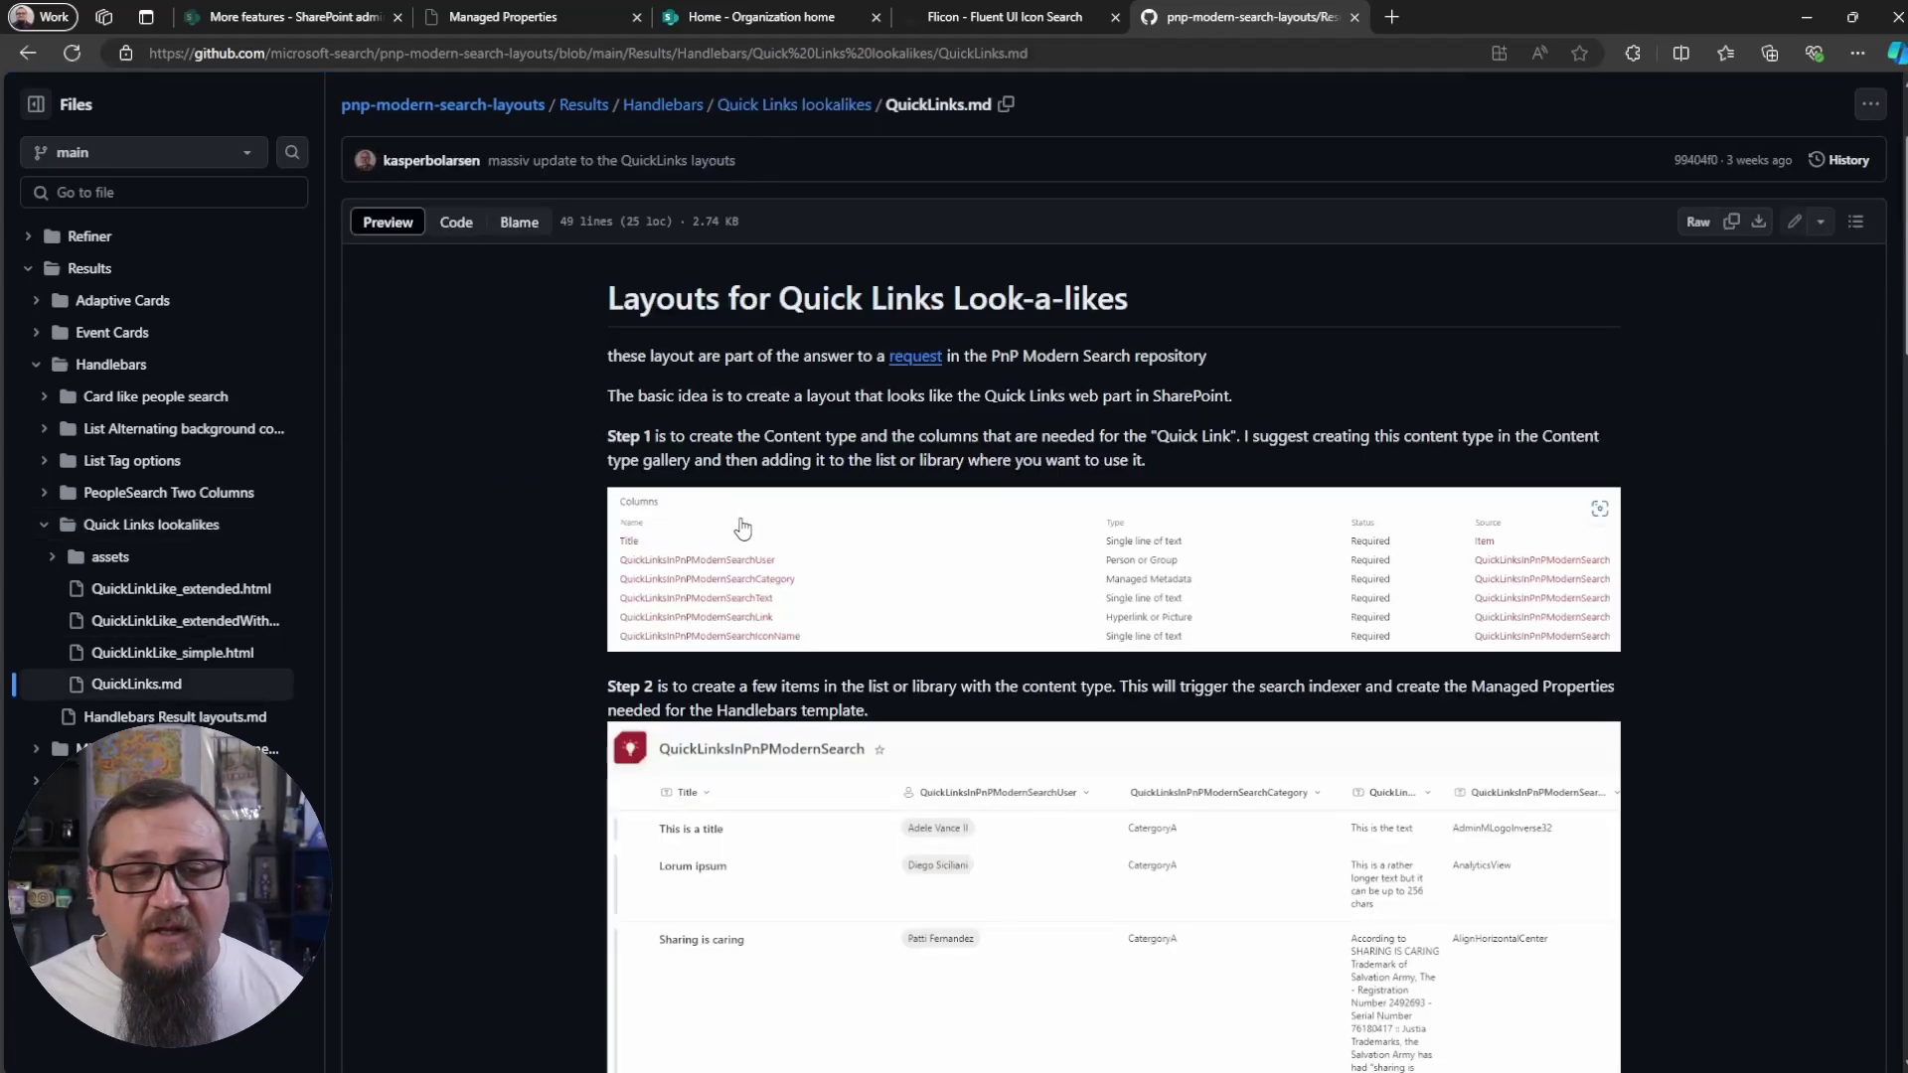
pyautogui.scroll(-15, 581, 546)
pyautogui.scroll(-15, 573, 543)
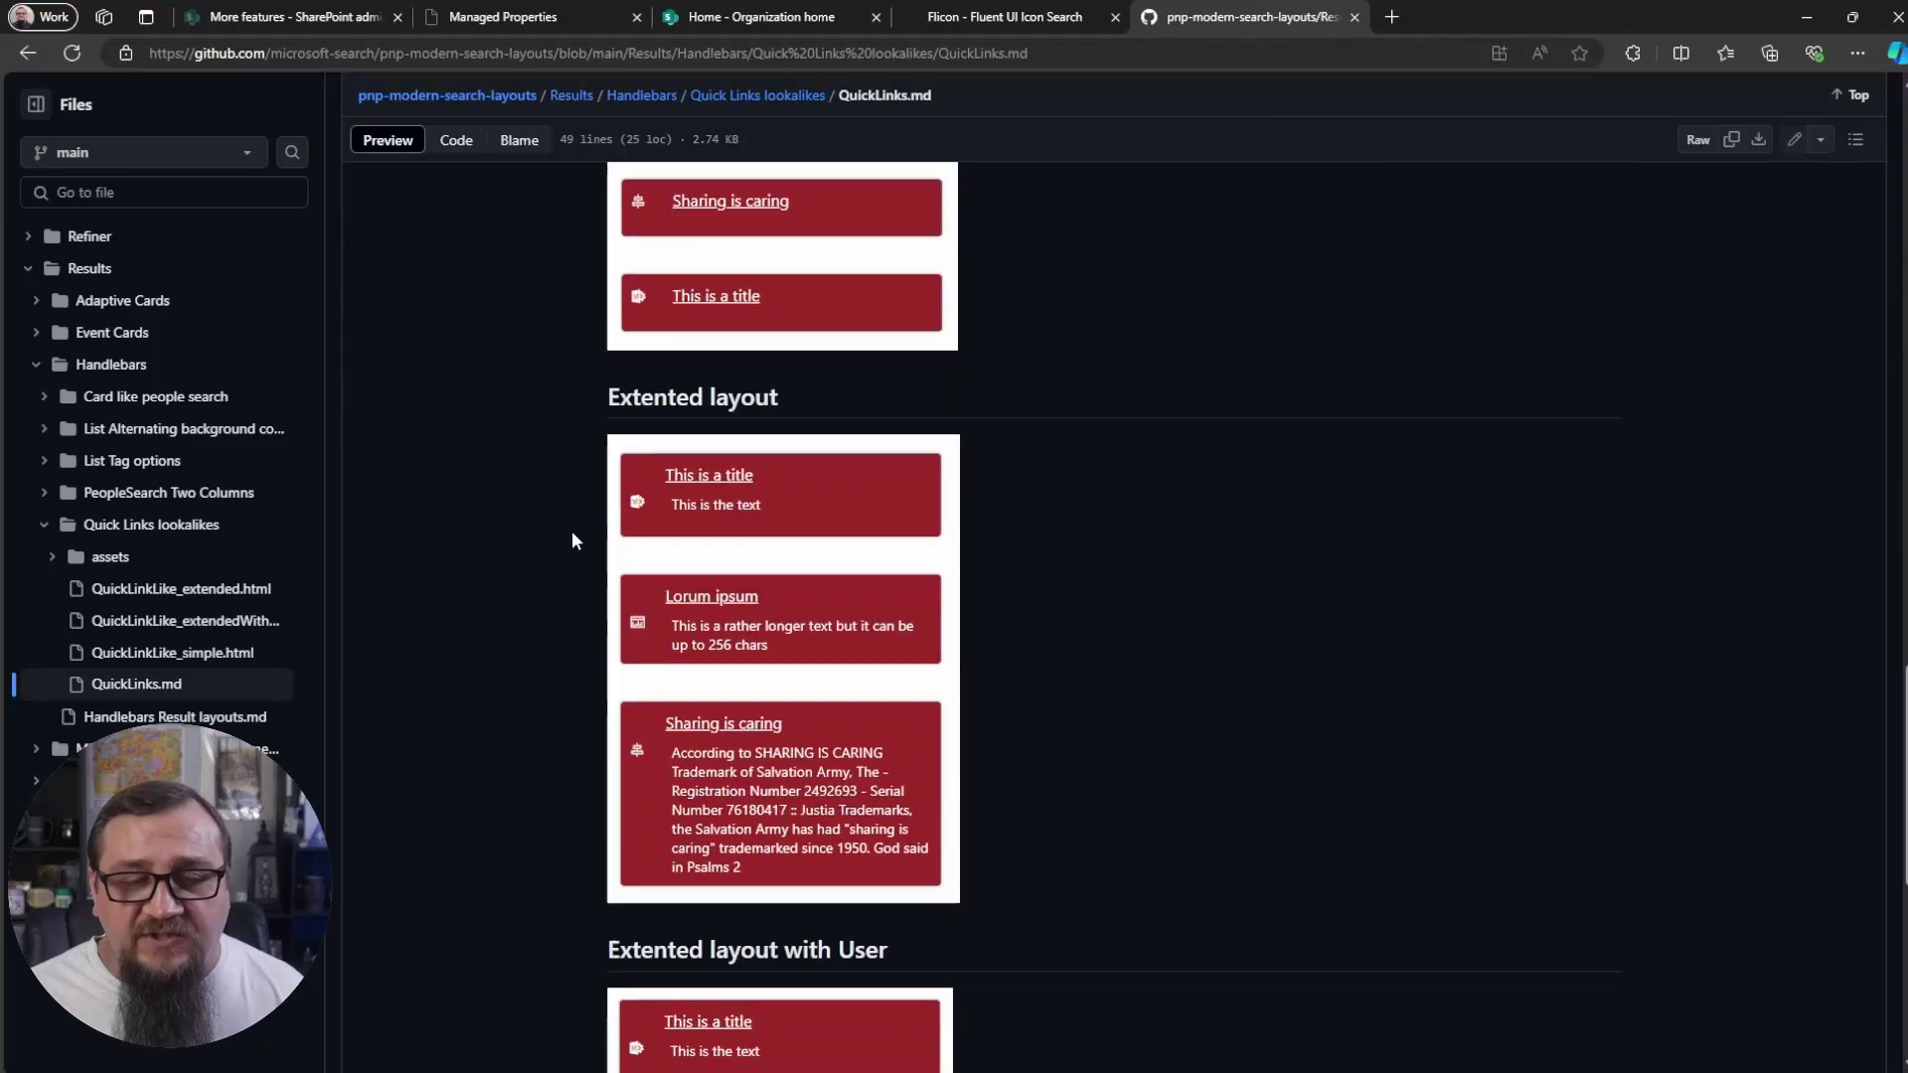
pyautogui.scroll(20, 574, 527)
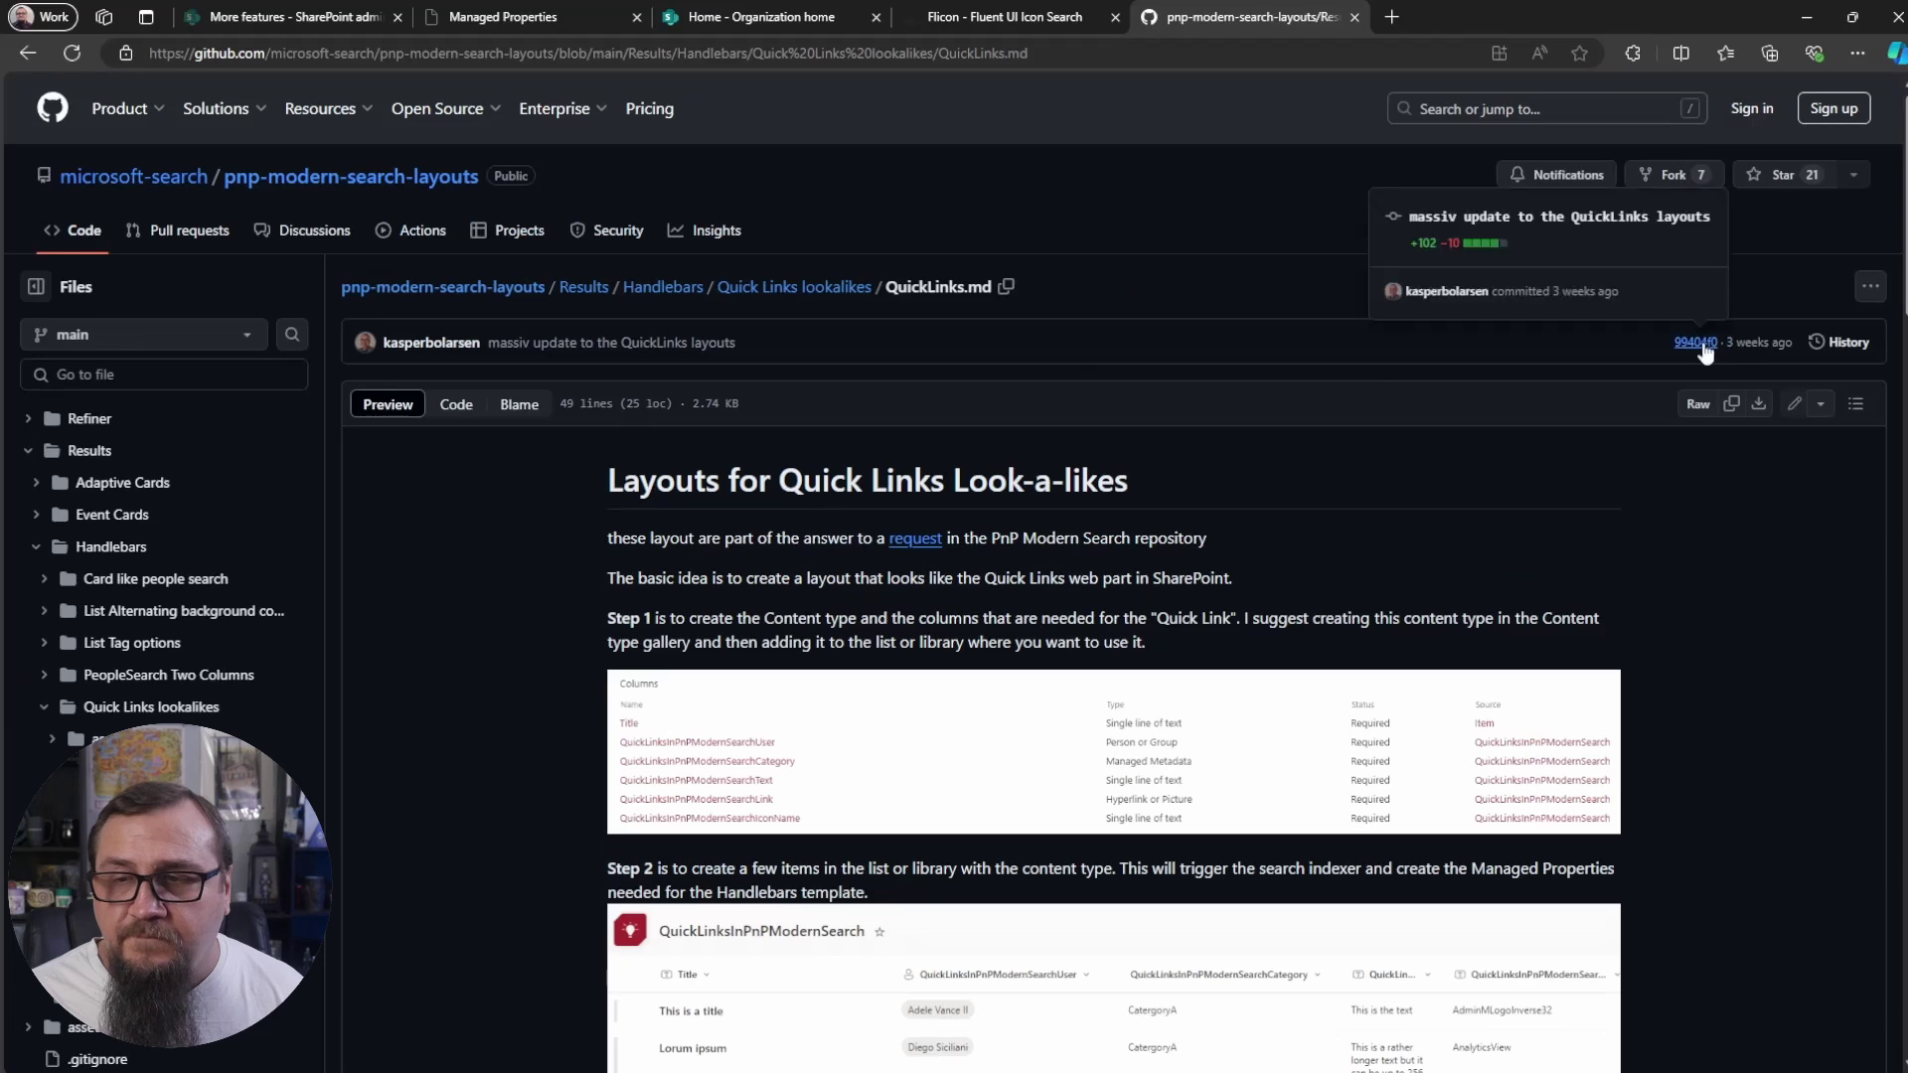
# Check the commit history of QuickLinks.md and go back to the Quick Links lookalikes folder.
pyautogui.click(1848, 345)
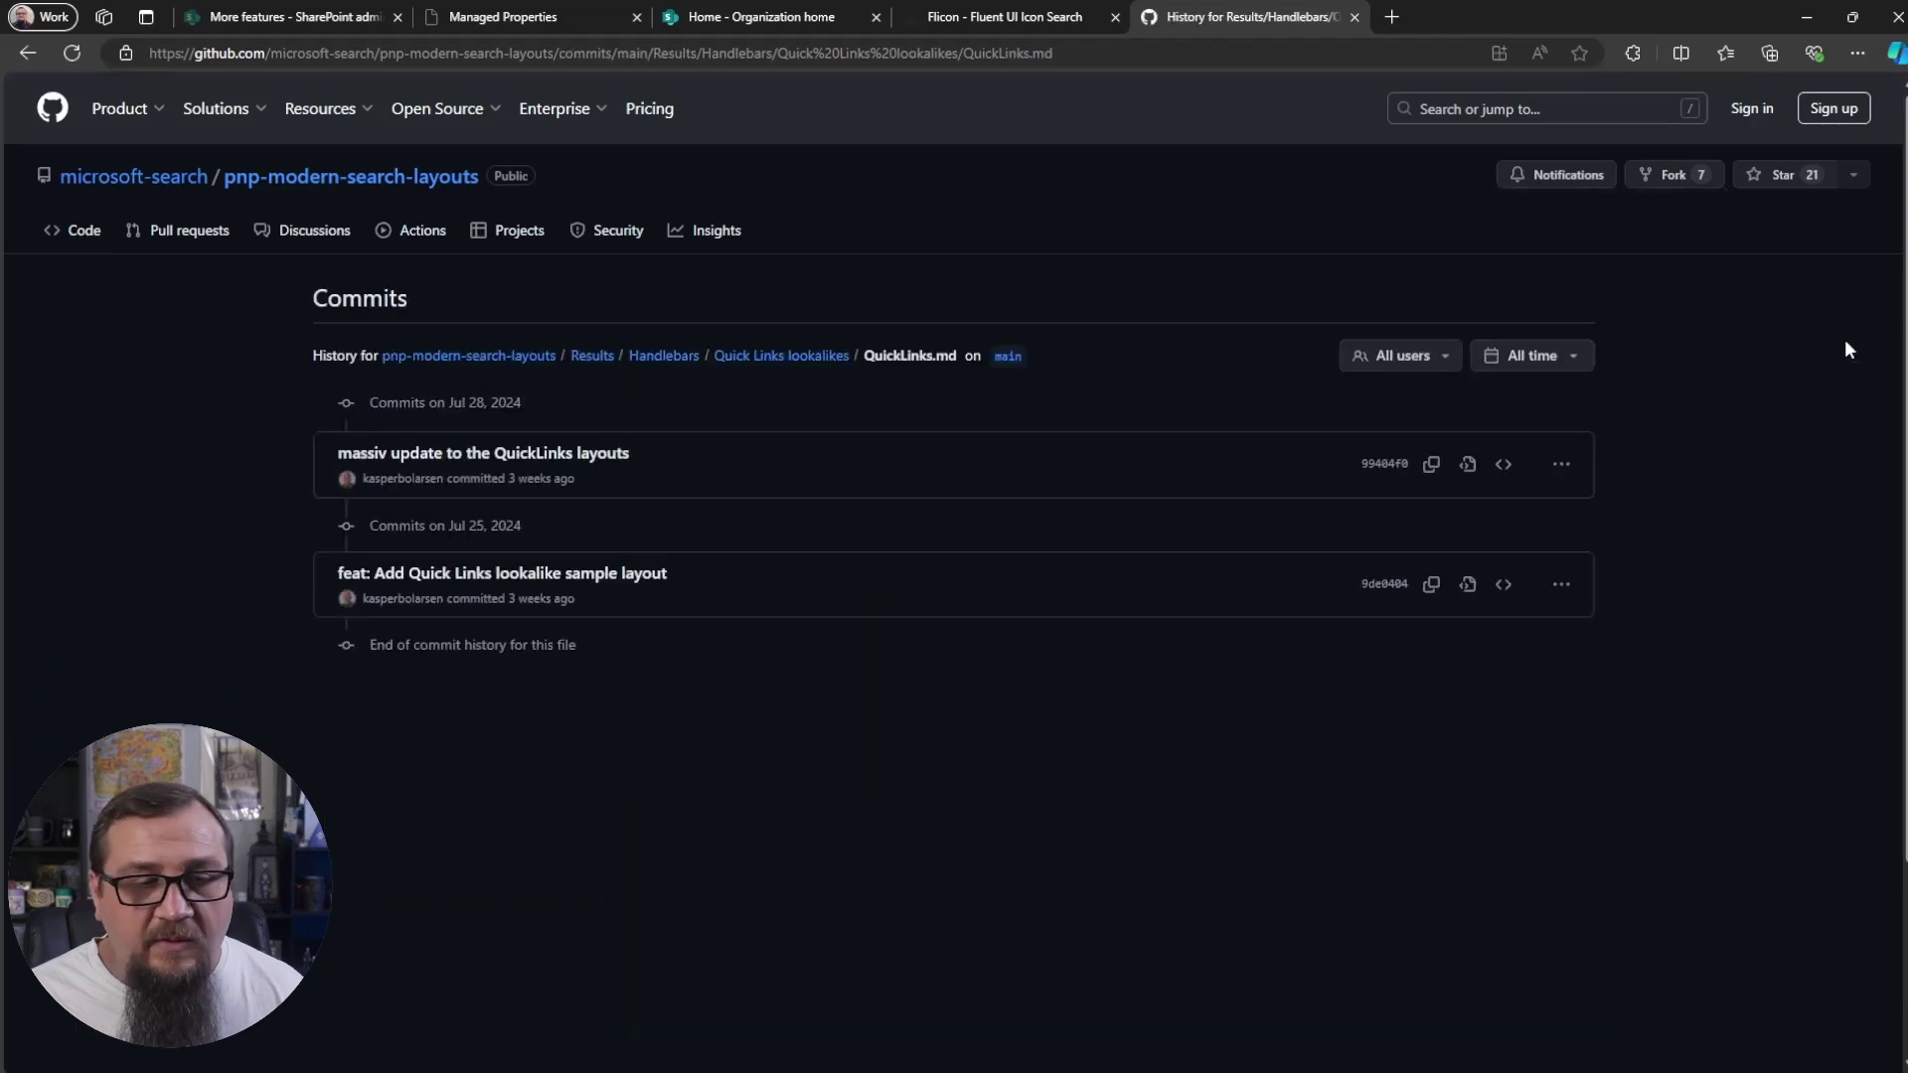
pyautogui.hotkey('alt', 'Left')
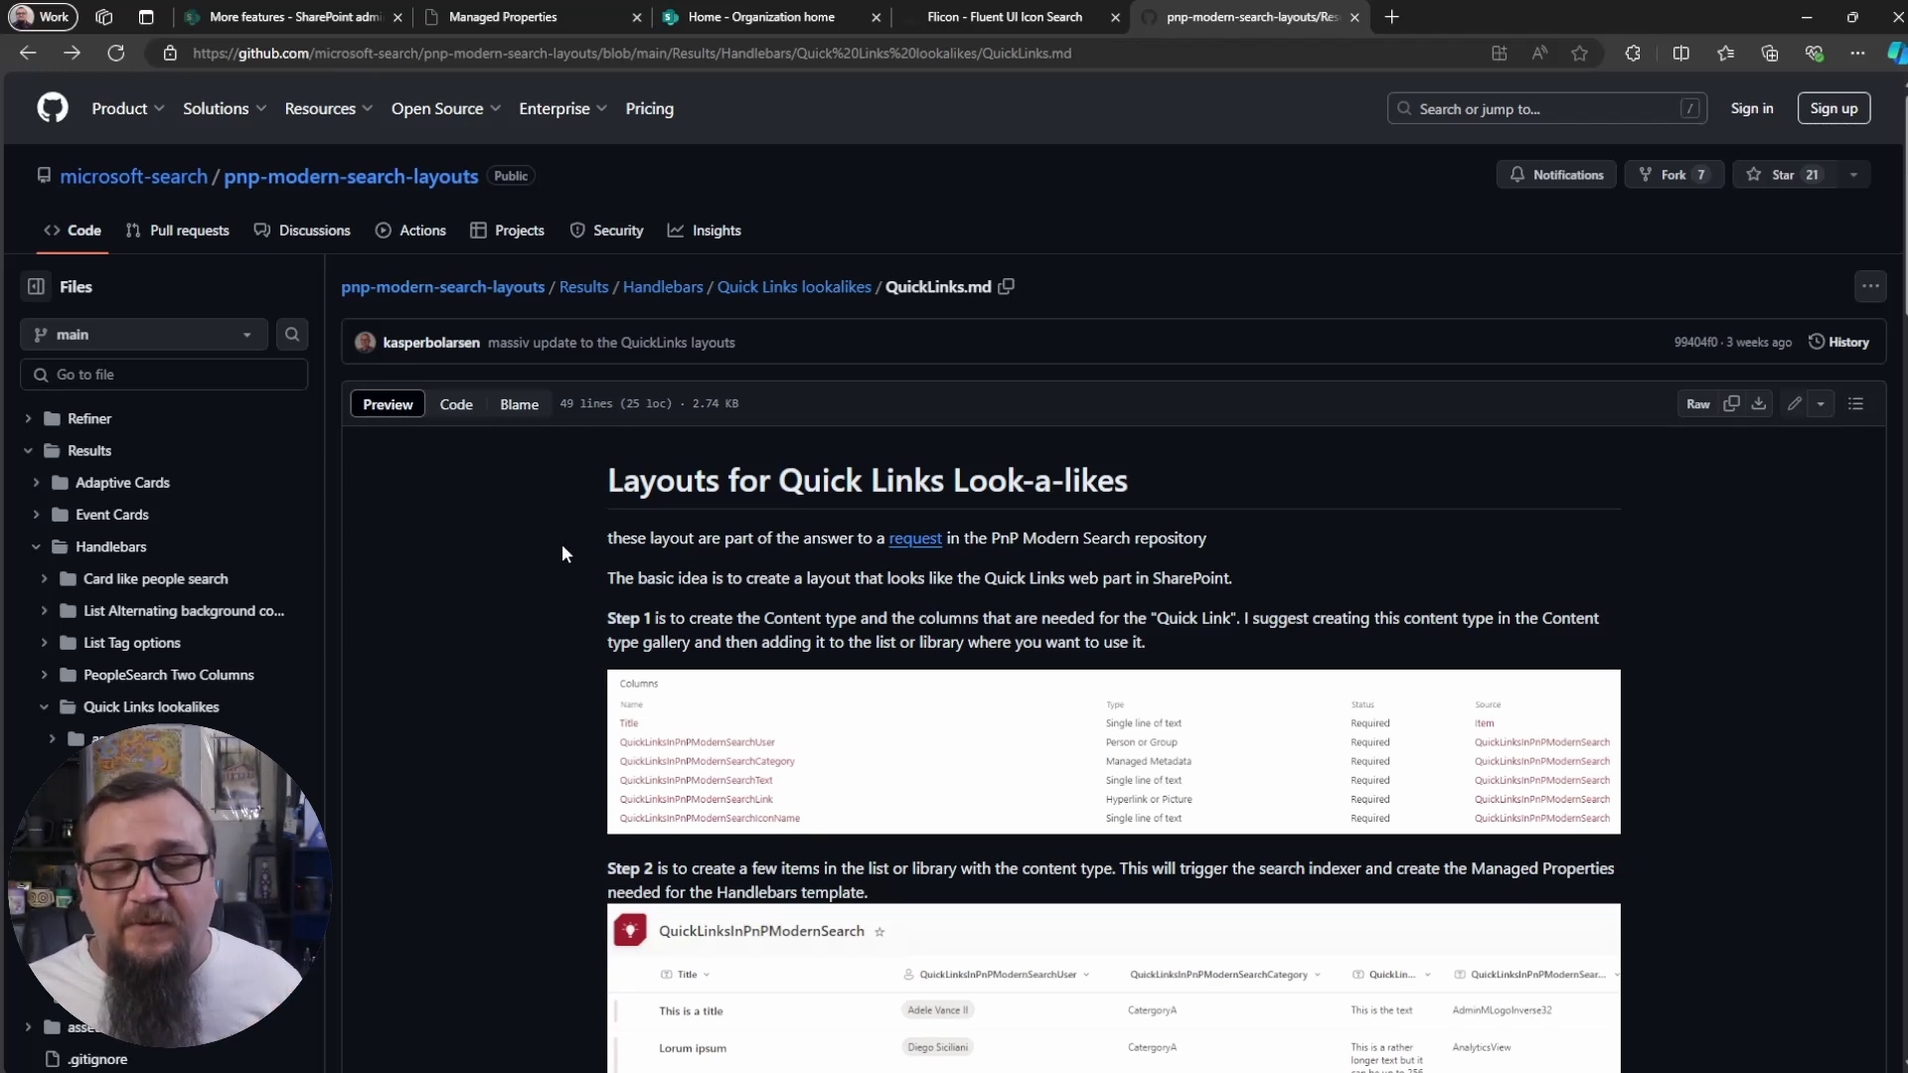
pyautogui.click(829, 286)
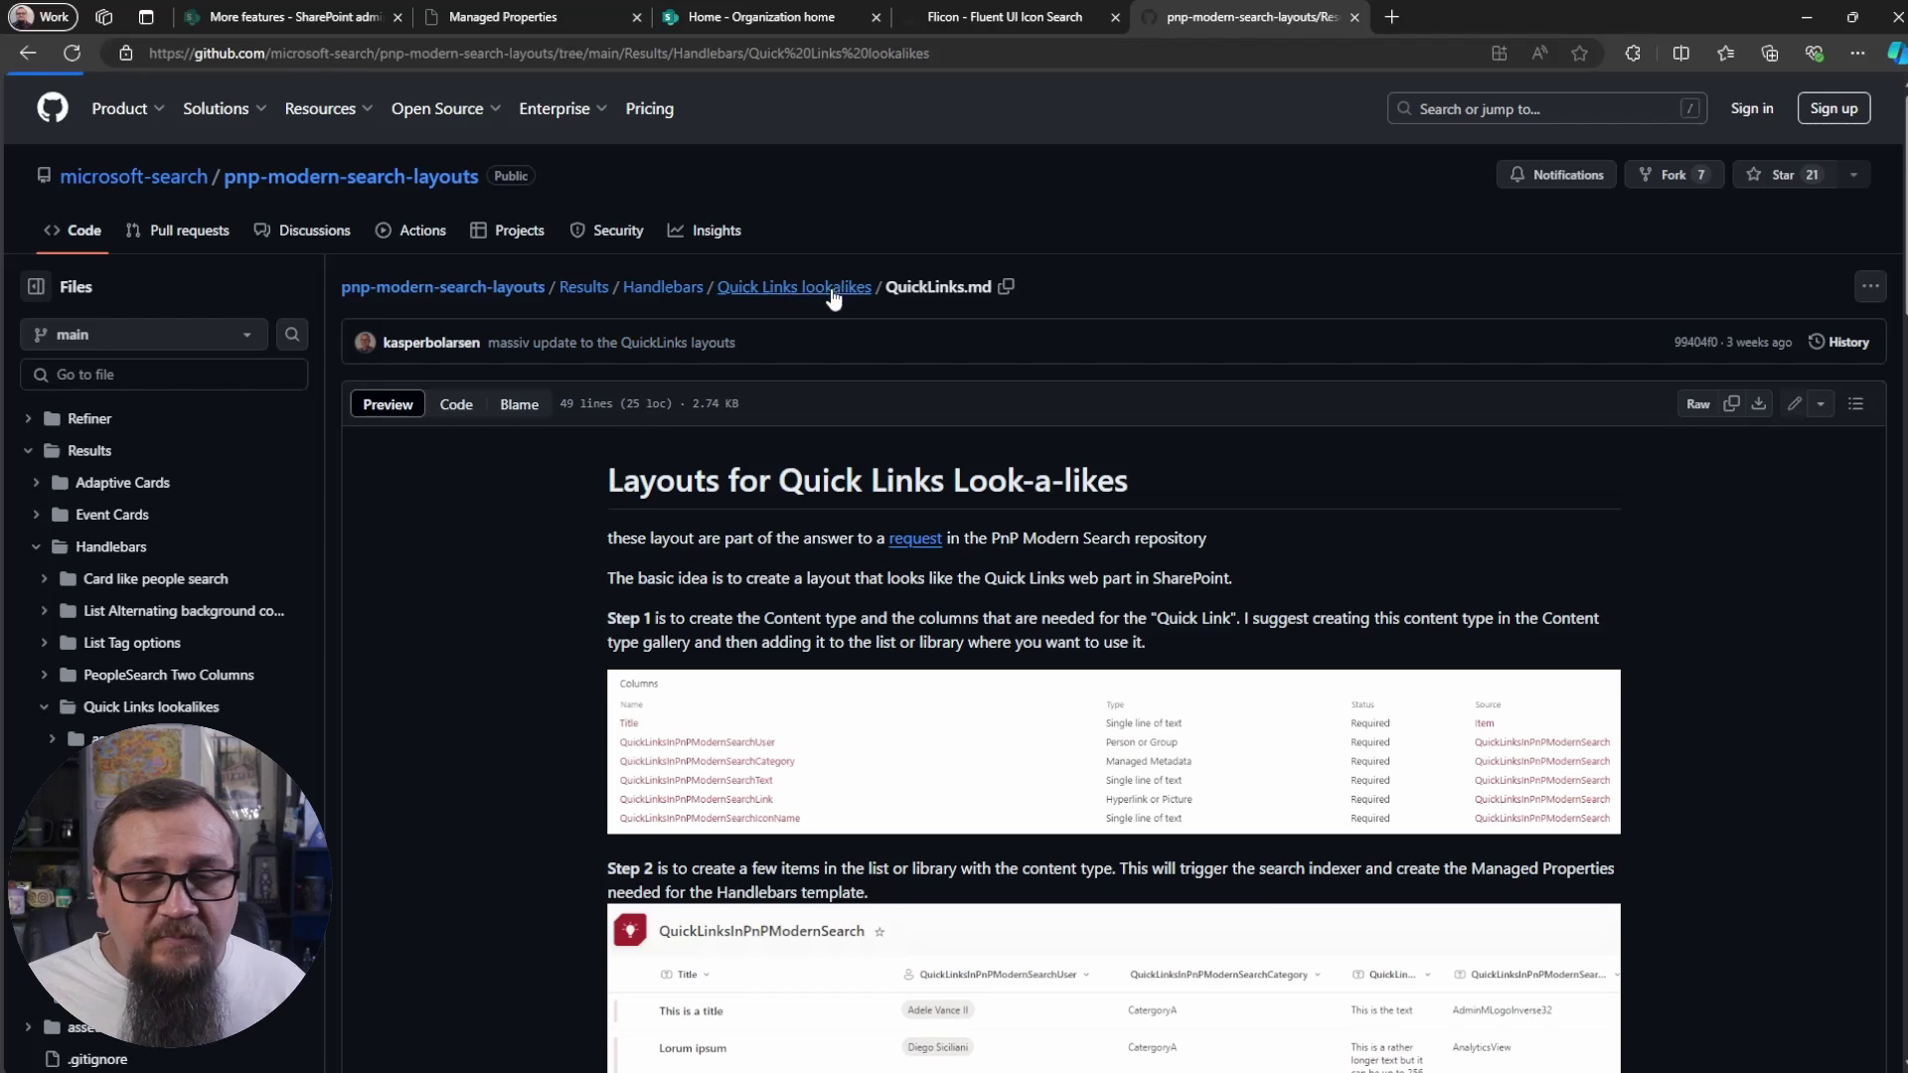